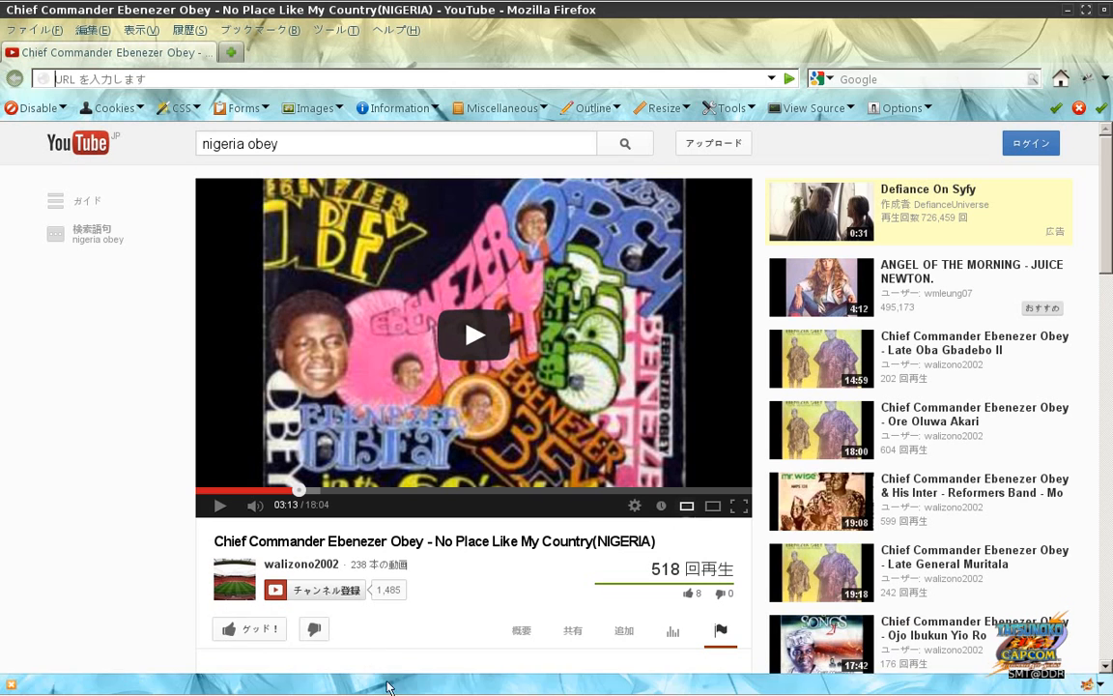
# Step: Clear the old query from YouTube's search box, type '1 2 3 4 5 6', then erase it
pyautogui.click(298, 145)
pyautogui.press('BackSpace')
pyautogui.press('BackSpace')
pyautogui.press('BackSpace')
pyautogui.press('BackSpace')
pyautogui.press('BackSpace')
pyautogui.press('BackSpace')
pyautogui.press('BackSpace')
pyautogui.press('BackSpace')
pyautogui.press('BackSpace')
pyautogui.press('BackSpace')
pyautogui.press('BackSpace')
pyautogui.press('BackSpace')
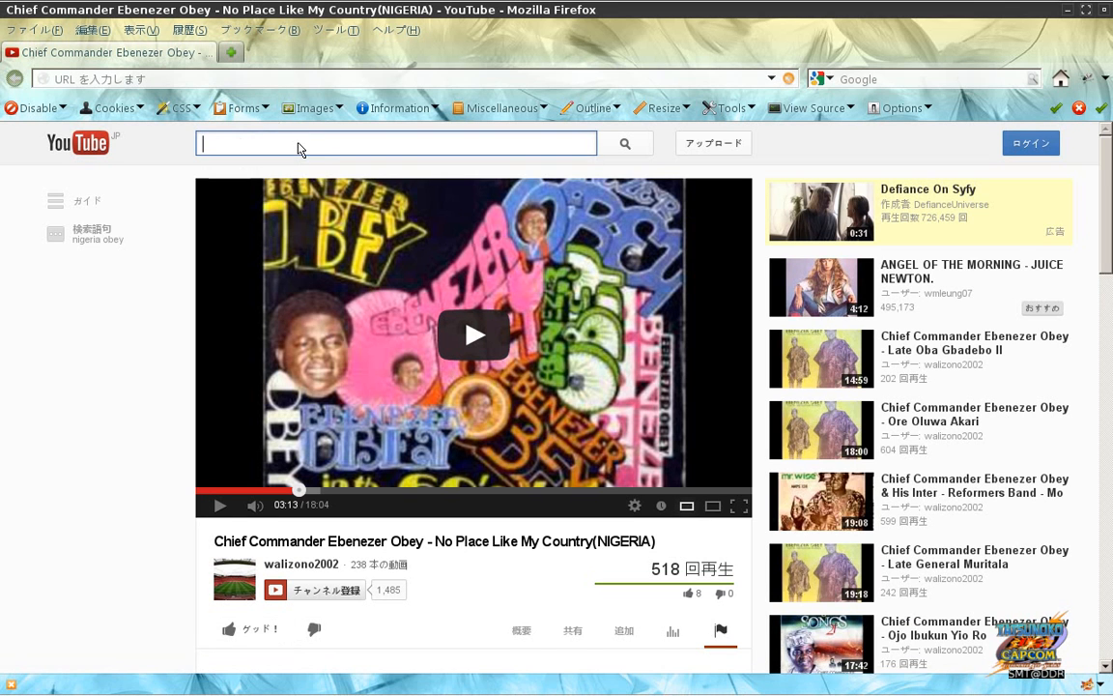
pyautogui.write('1 2')
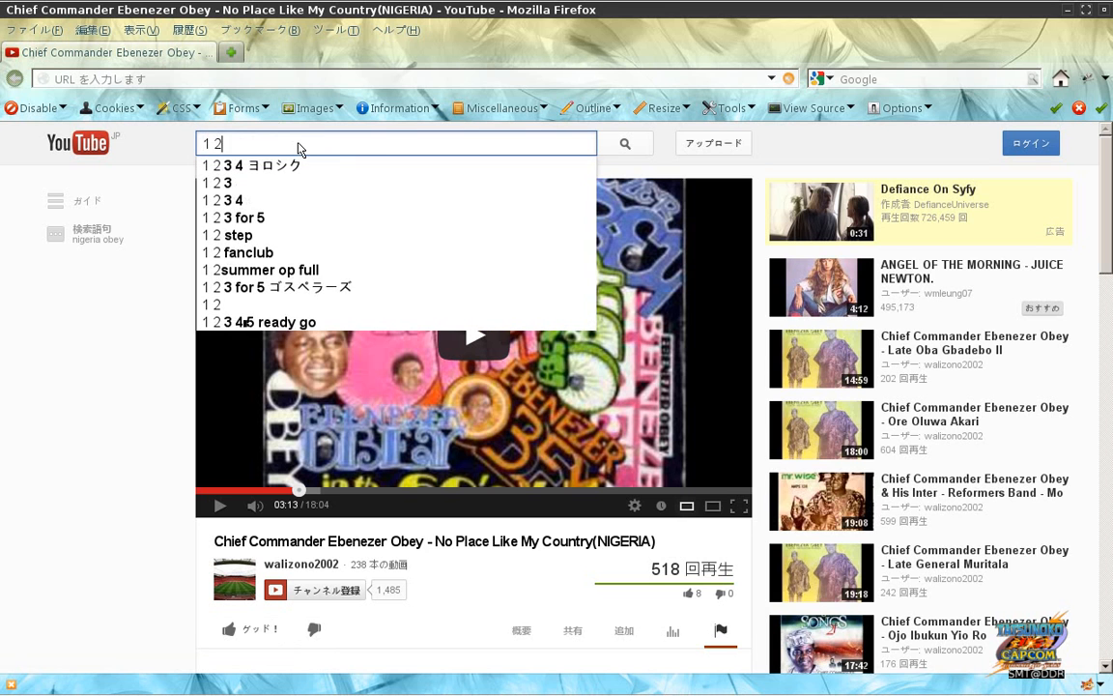
pyautogui.write(' 3 4')
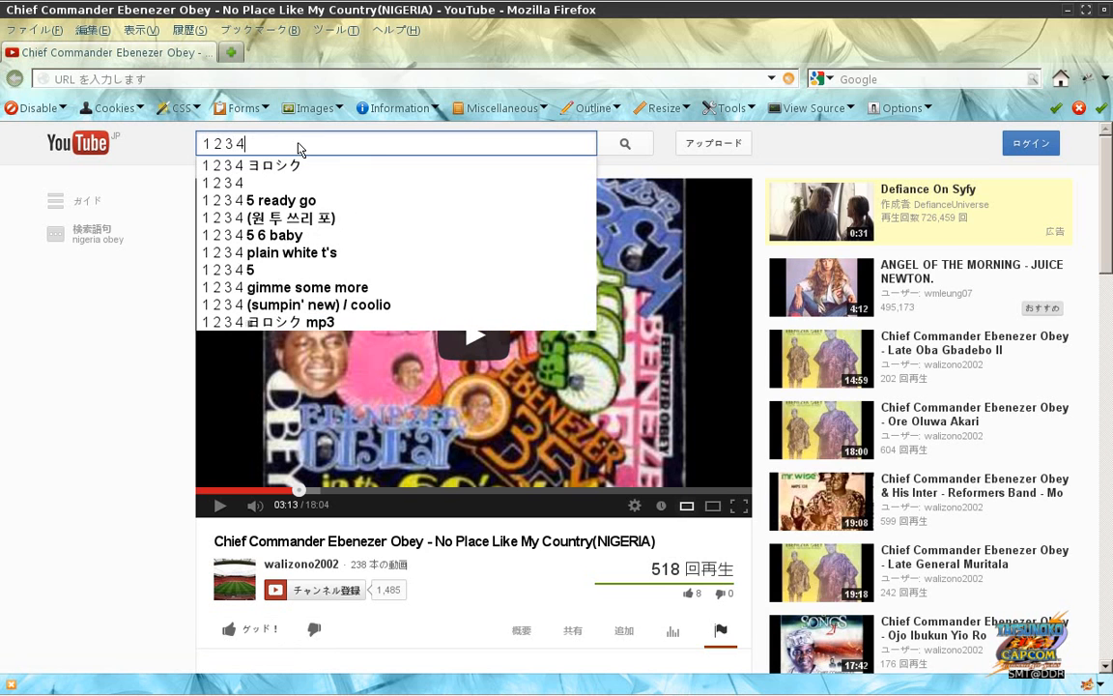
pyautogui.write(' 5')
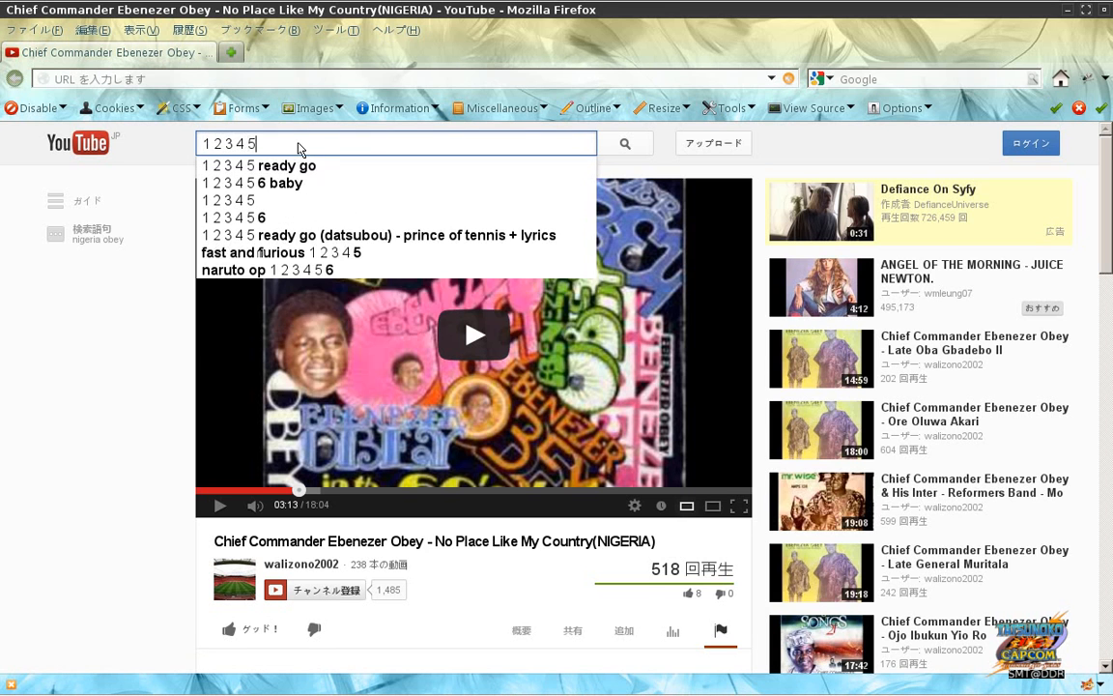
pyautogui.write(' 6')
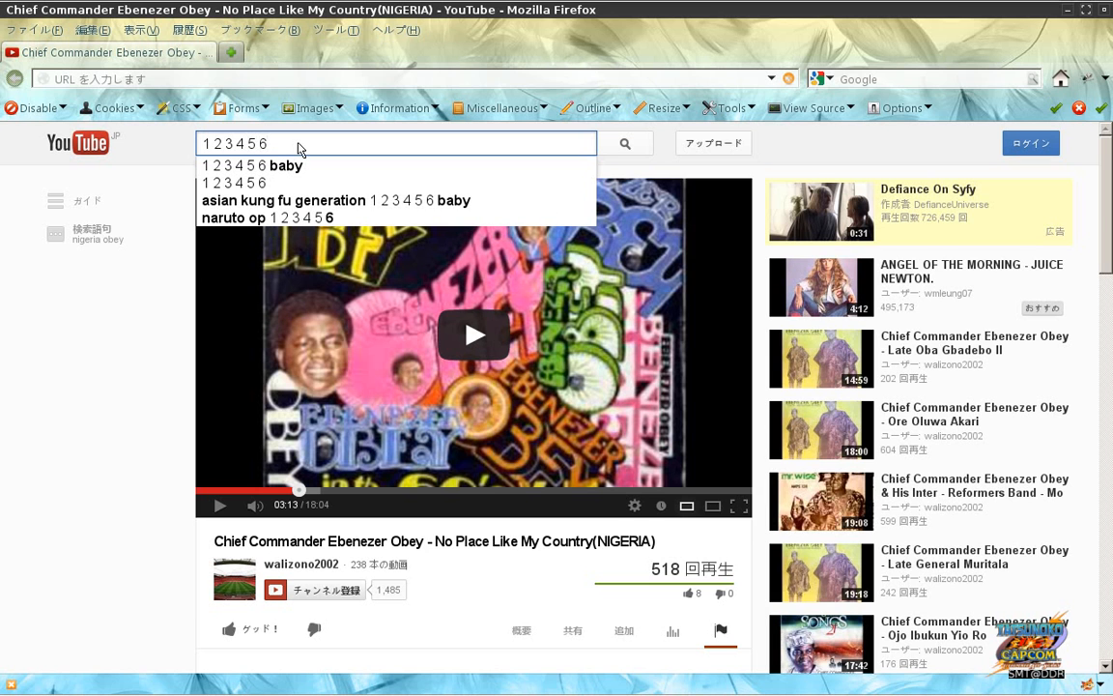
pyautogui.hotkey('ctrl', 'a')
pyautogui.press('BackSpace')
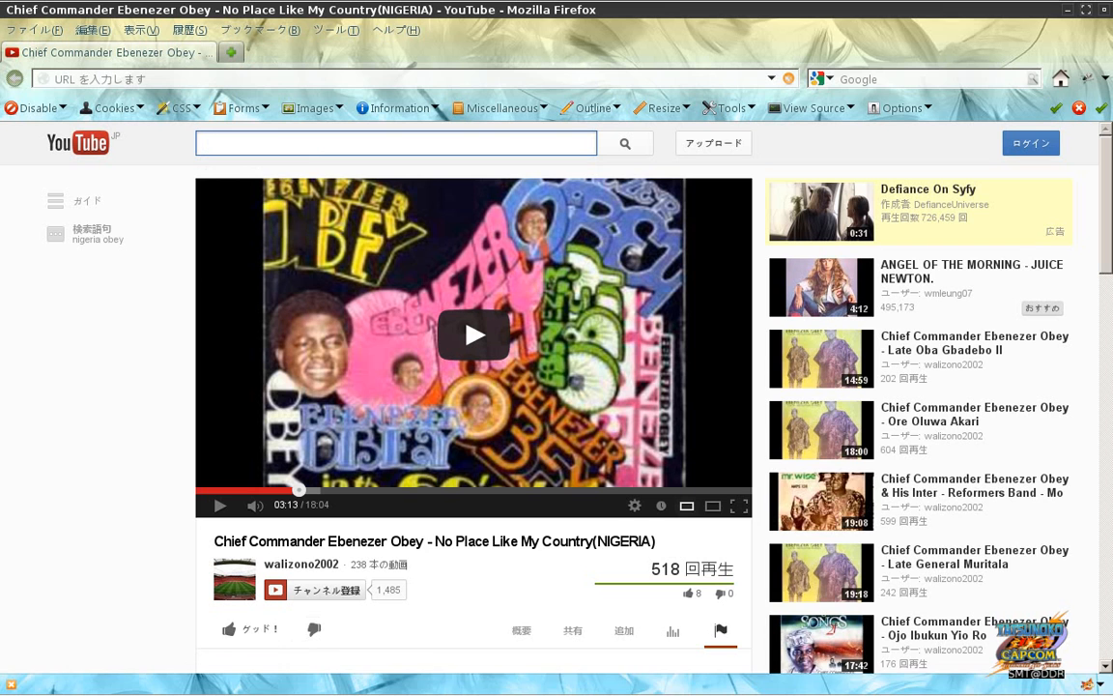
pyautogui.moveTo(598, 684)
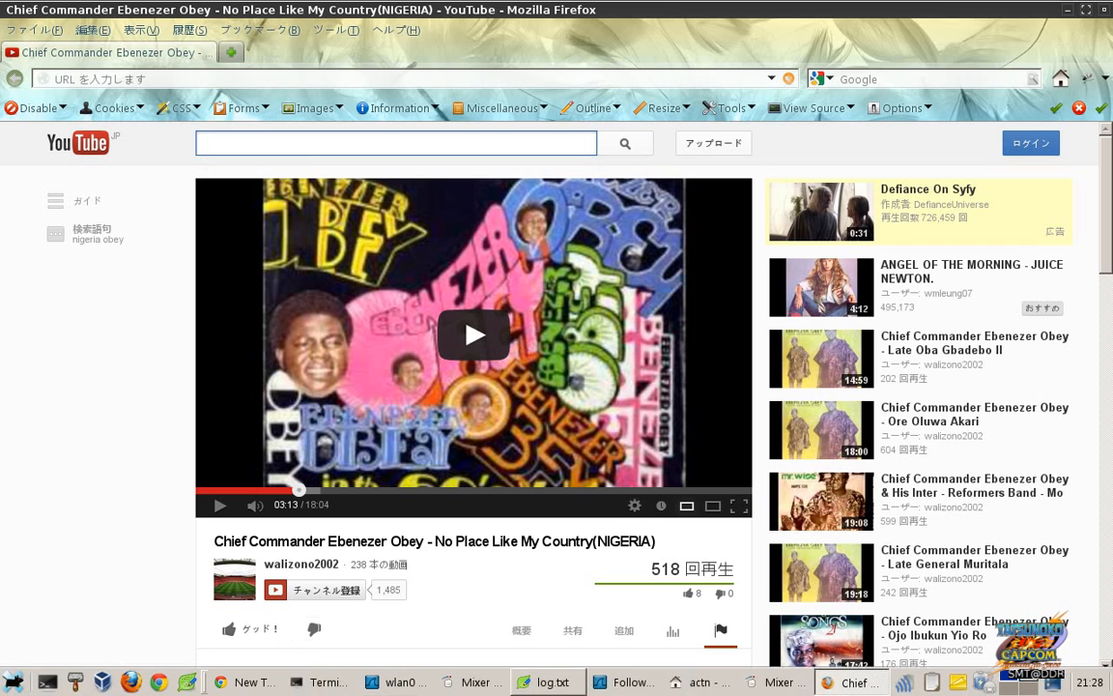
# Step: Close the TCP stream, log.txt, first mixer and file manager windows from the taskbar
pyautogui.rightClick(611, 686)
pyautogui.click(622, 656)
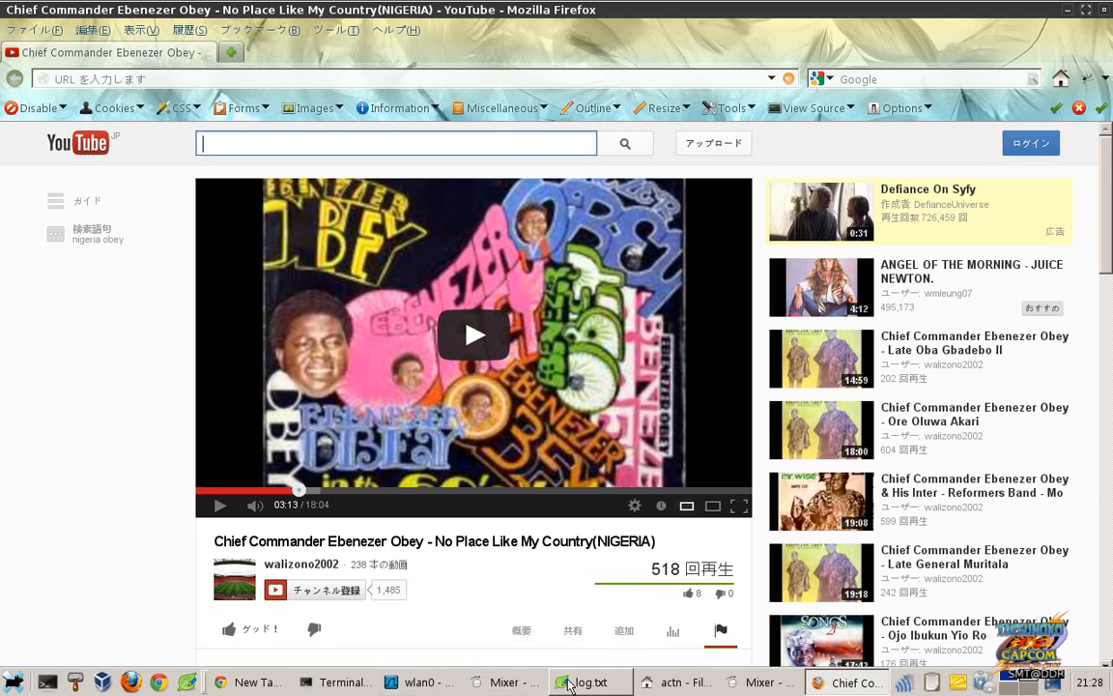
pyautogui.rightClick(578, 682)
pyautogui.click(580, 656)
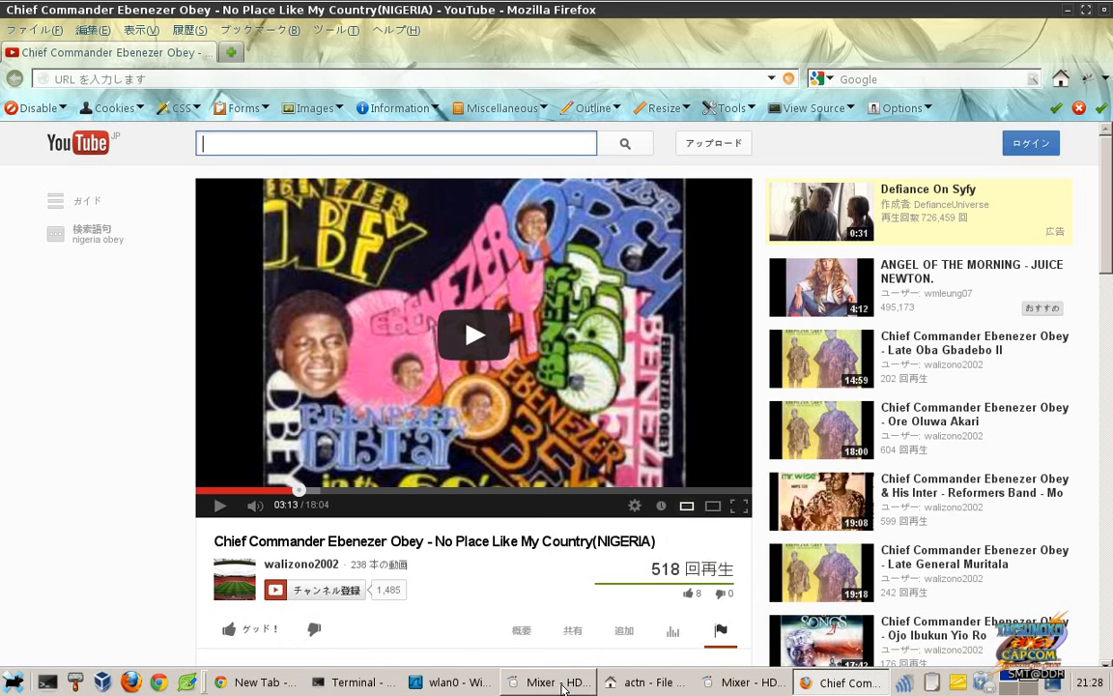
pyautogui.rightClick(578, 682)
pyautogui.click(558, 659)
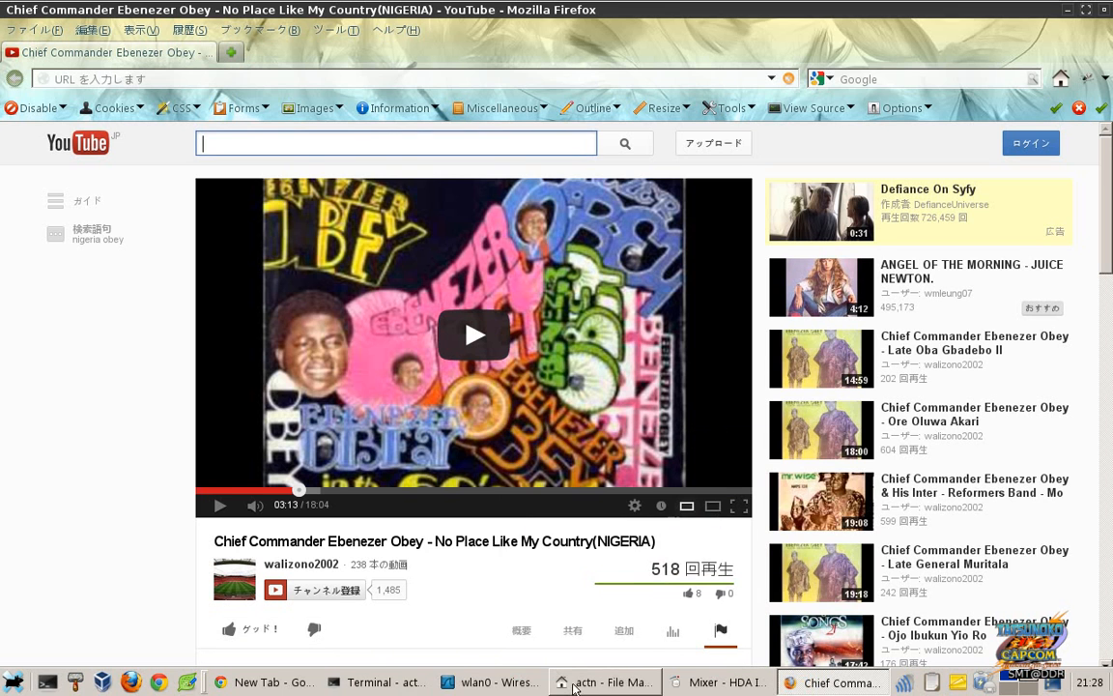
pyautogui.rightClick(578, 682)
pyautogui.click(598, 658)
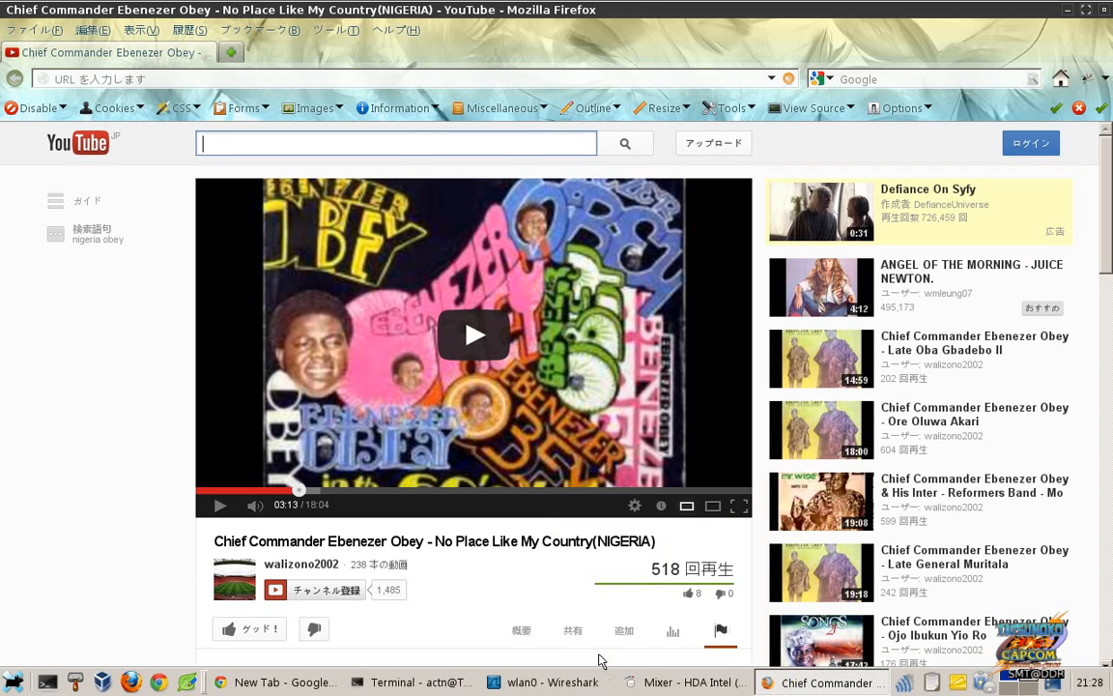
# Step: Close the HDA Intel mixer, and quit Wireshark without saving the capture
pyautogui.rightClick(642, 682)
pyautogui.click(654, 658)
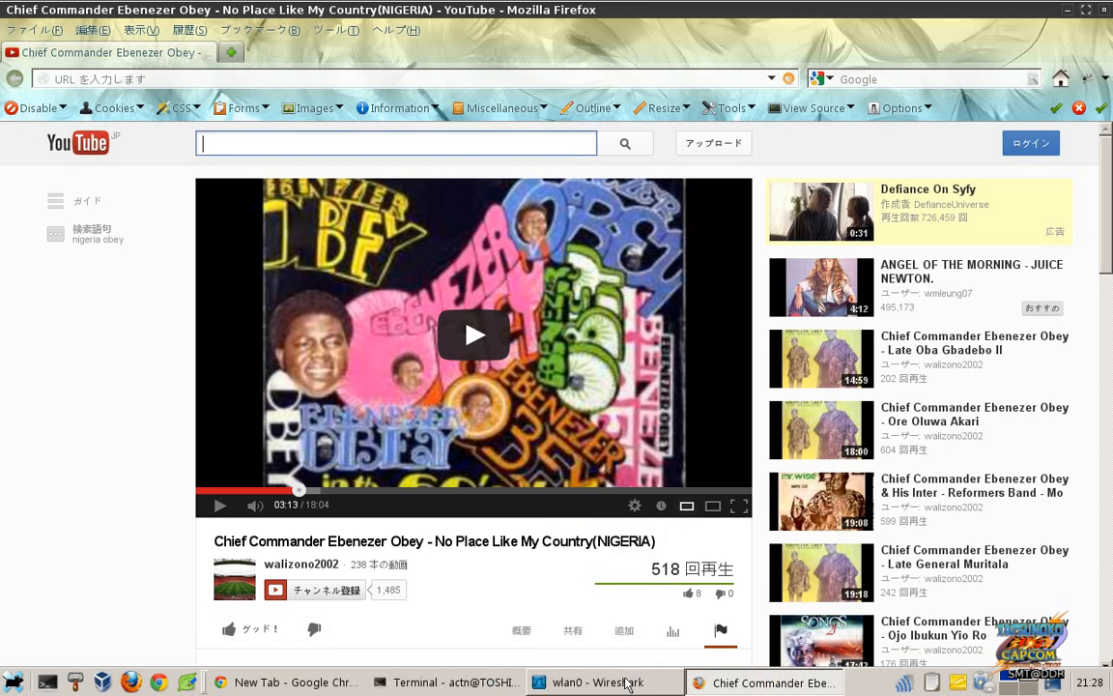
pyautogui.rightClick(626, 682)
pyautogui.click(566, 657)
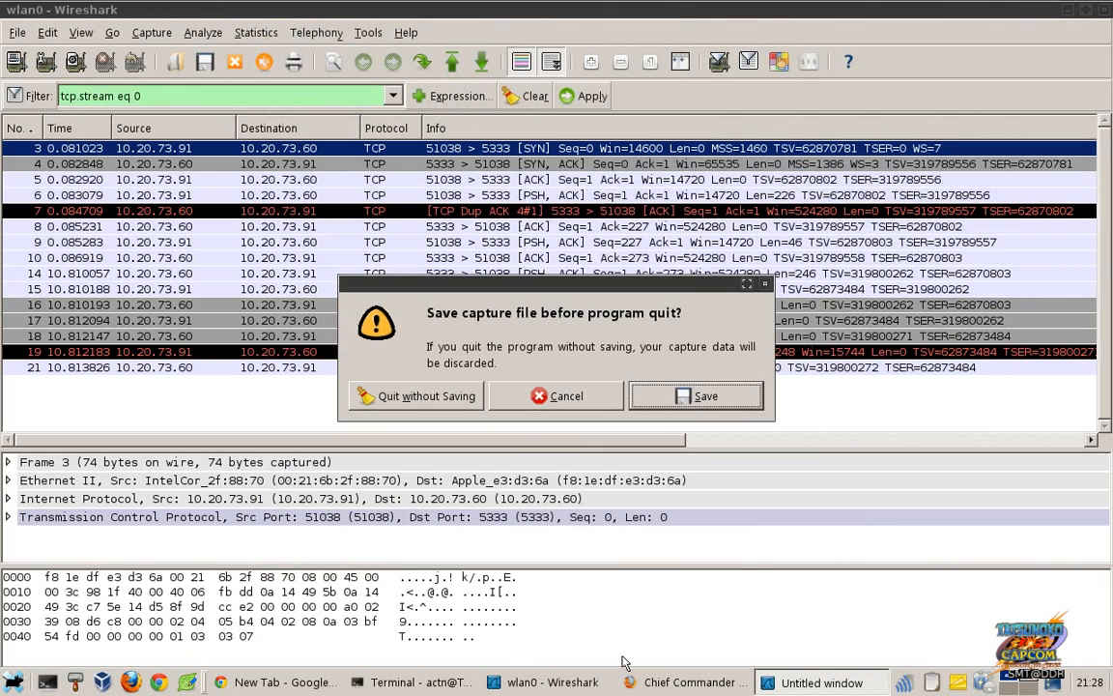
pyautogui.click(425, 396)
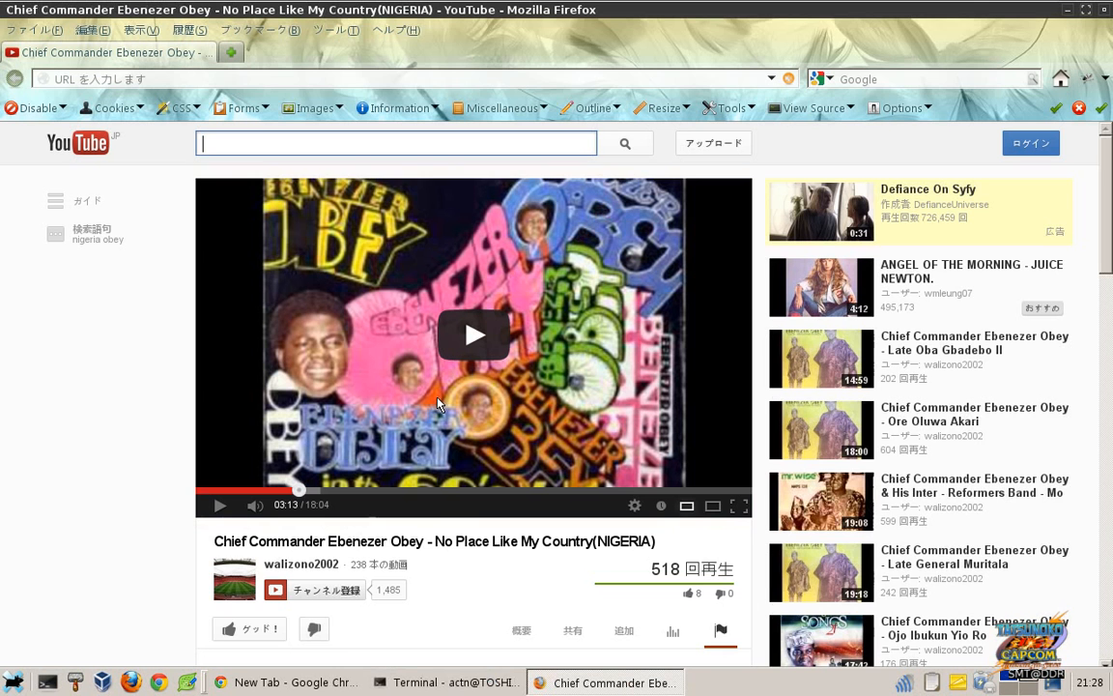
# Step: Cycle through Terminal, Chrome and Firefox, leaving Terminal in front
pyautogui.click(434, 683)
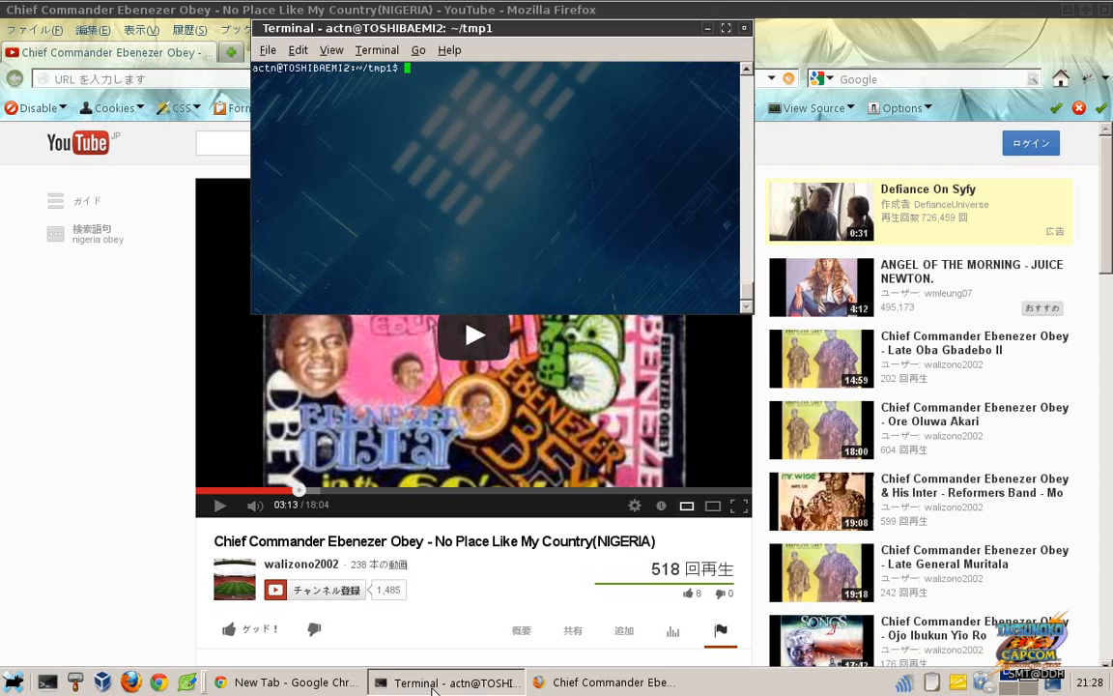
pyautogui.click(322, 683)
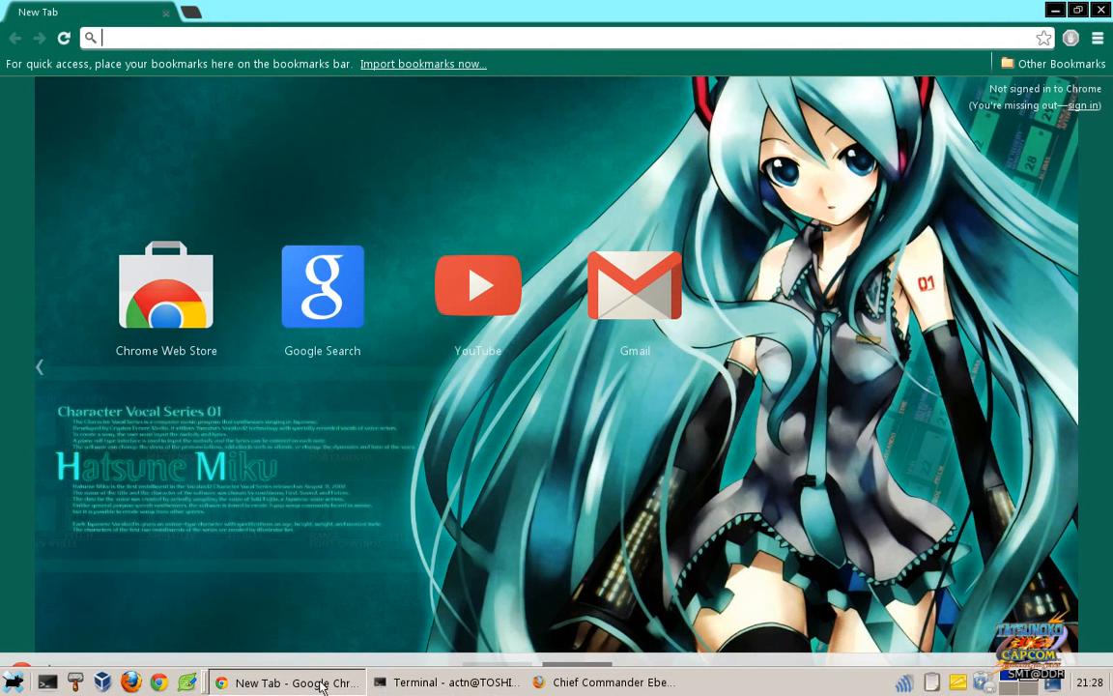
pyautogui.click(586, 684)
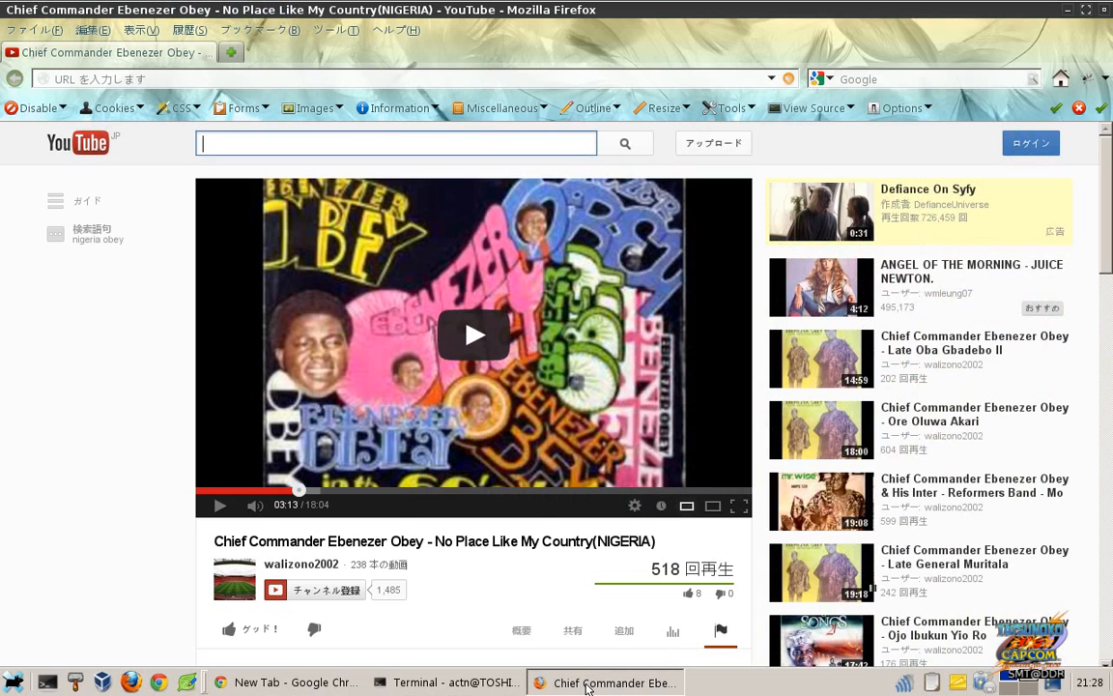
pyautogui.click(444, 683)
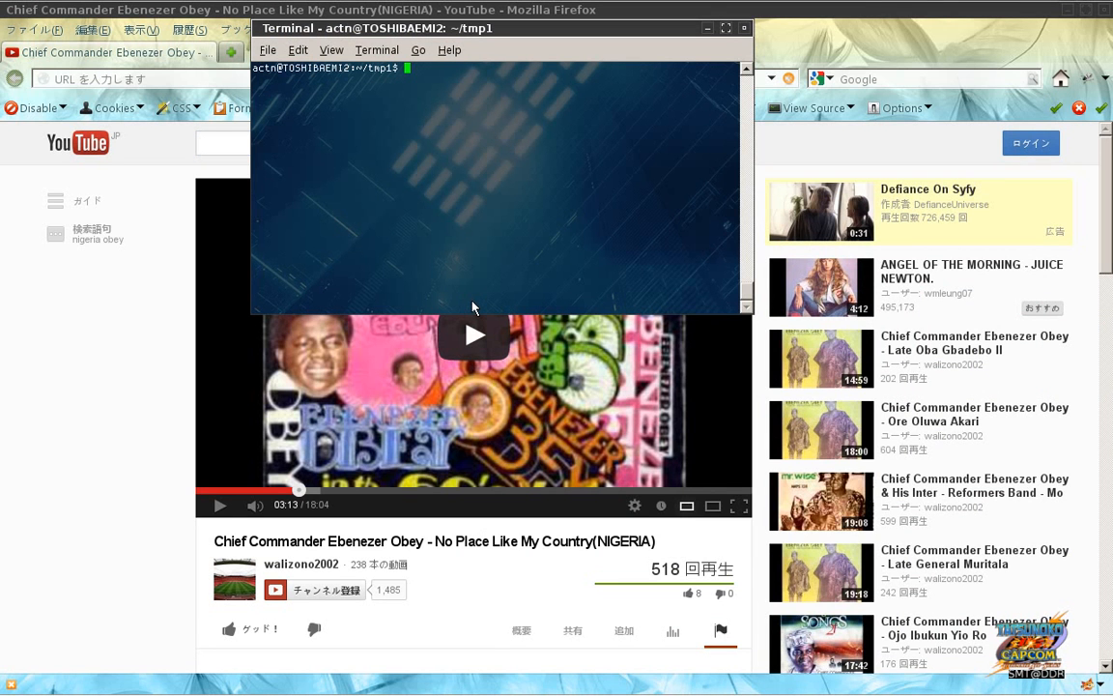
# Step: Launch ~/Forwardz/apache-jmeter-2.9/bin/jmeter from the terminal and nudge the terminal window aside
pyautogui.write('~/F')
pyautogui.press('Tab')
pyautogui.write('a')
pyautogui.press('Tab')
pyautogui.write('bin/jmeter')
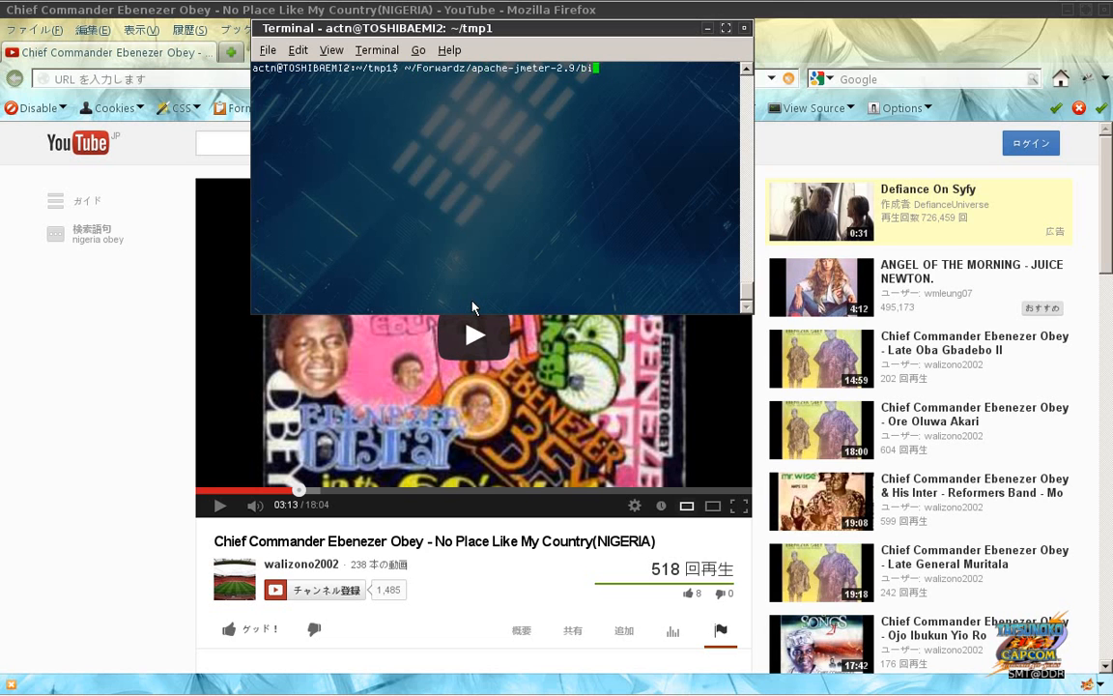
pyautogui.press('Return')
pyautogui.moveTo(477, 36); pyautogui.dragTo(493, 94)
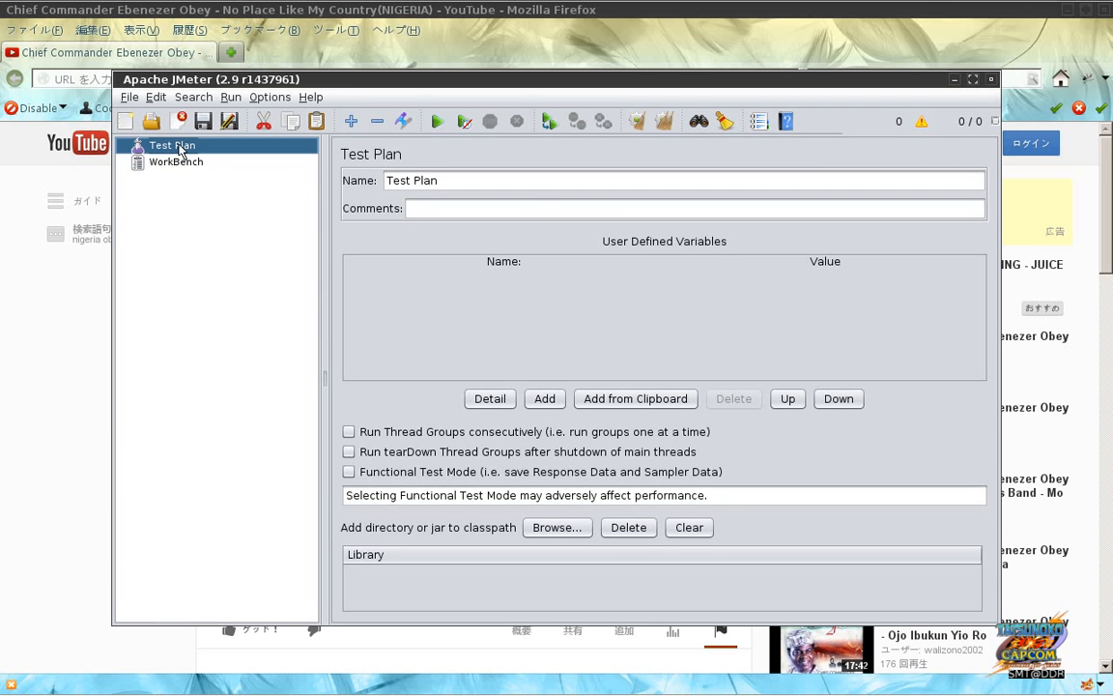
# Step: Add a Thread Group under the Test Plan
pyautogui.rightClick(180, 151)
pyautogui.moveTo(199, 156)
pyautogui.moveTo(454, 163)
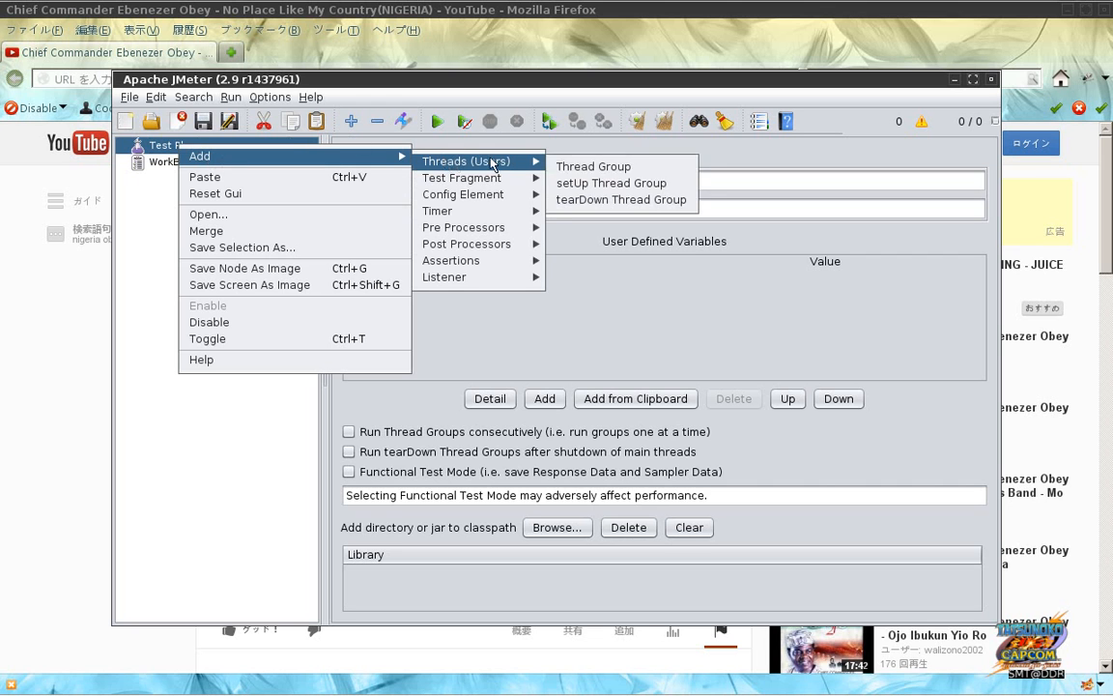
pyautogui.click(560, 167)
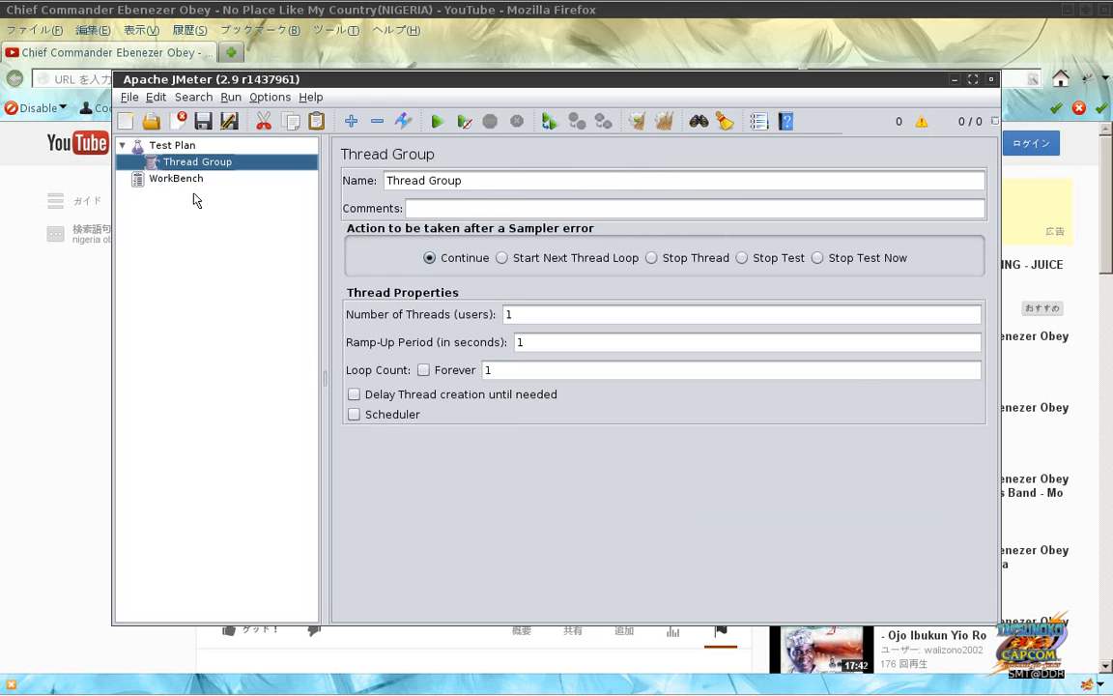
# Step: Add an HTTP Proxy Server under WorkBench, show its settings, and maximize the JMeter window
pyautogui.click(187, 180)
pyautogui.rightClick(187, 184)
pyautogui.moveTo(322, 189)
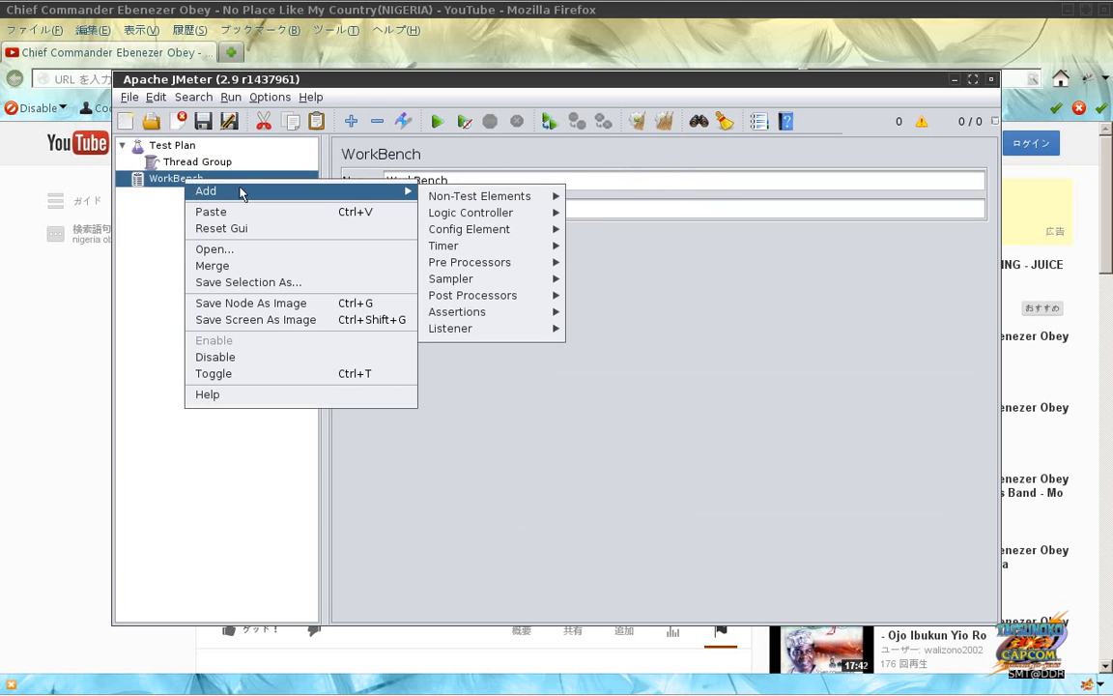
pyautogui.moveTo(486, 203)
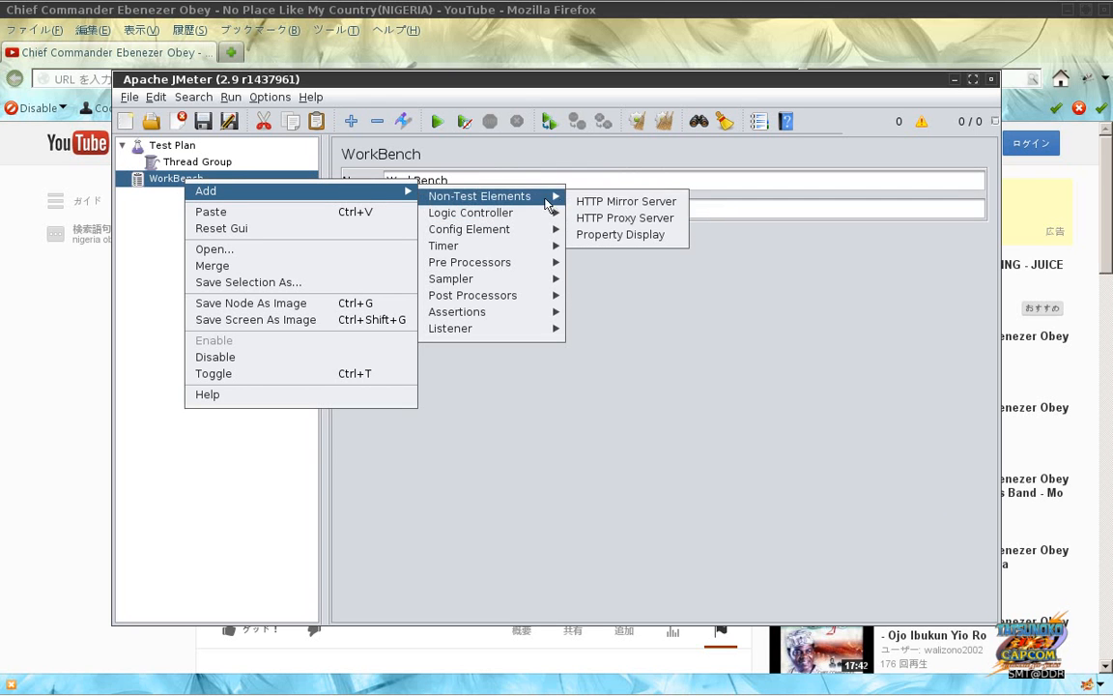
pyautogui.click(594, 217)
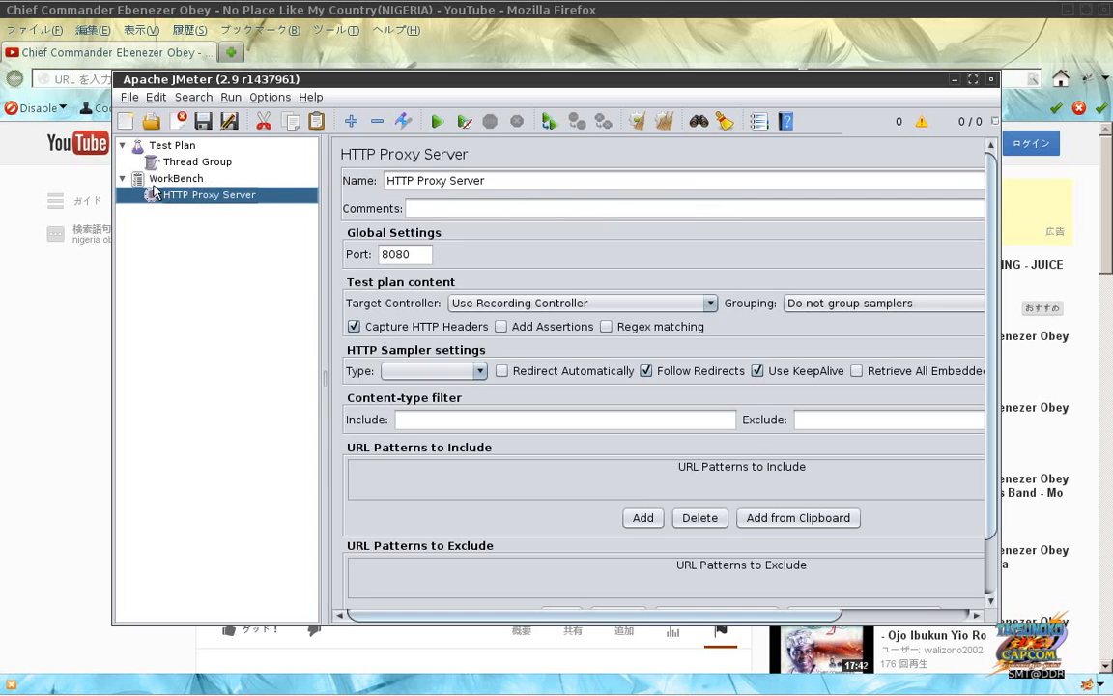
pyautogui.click(172, 179)
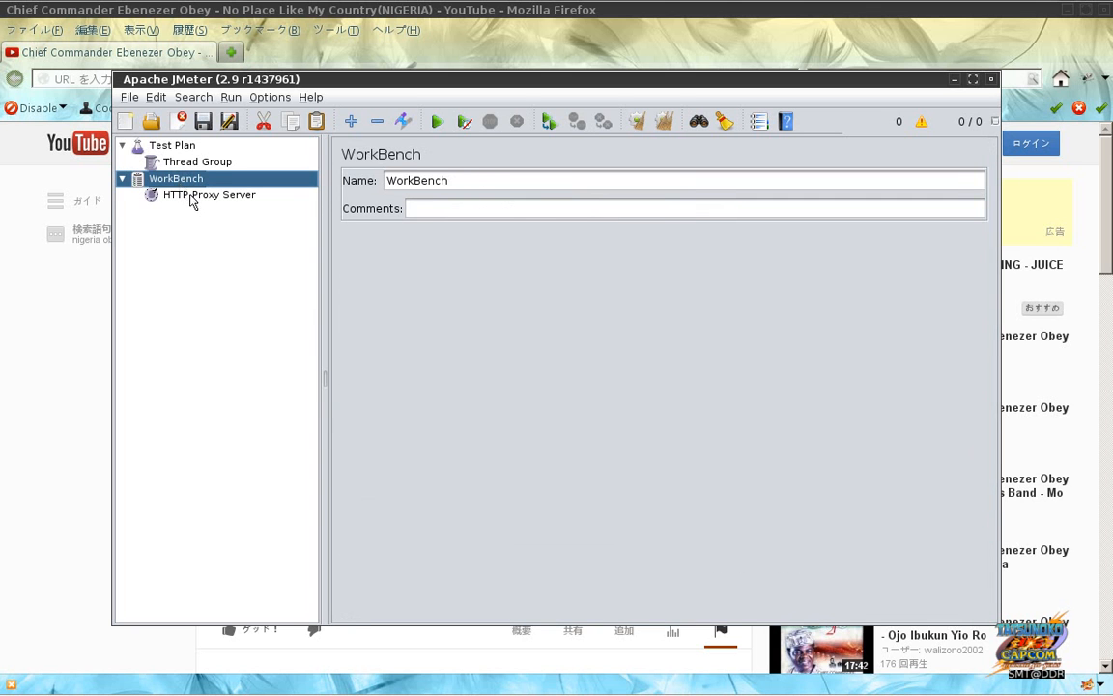
pyautogui.click(191, 198)
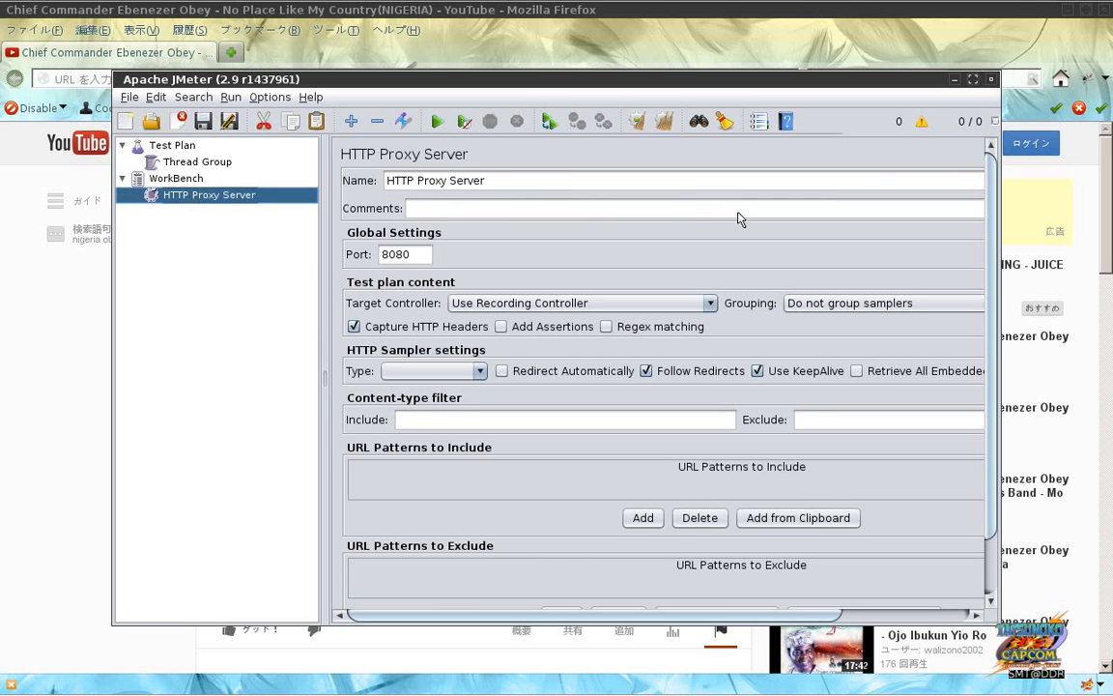
pyautogui.click(973, 79)
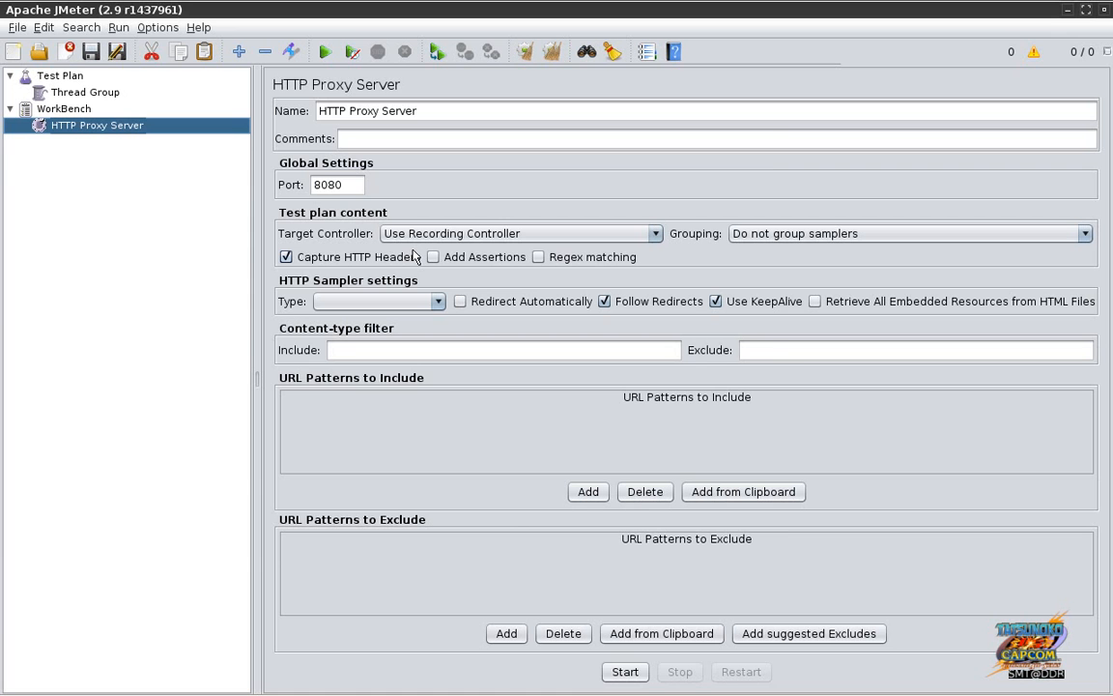
# Step: Switch to Firefox and load mega.co.nz in the address bar
pyautogui.hotkey('alt', 'Tab')
pyautogui.hotkey('alt', 'Tab')
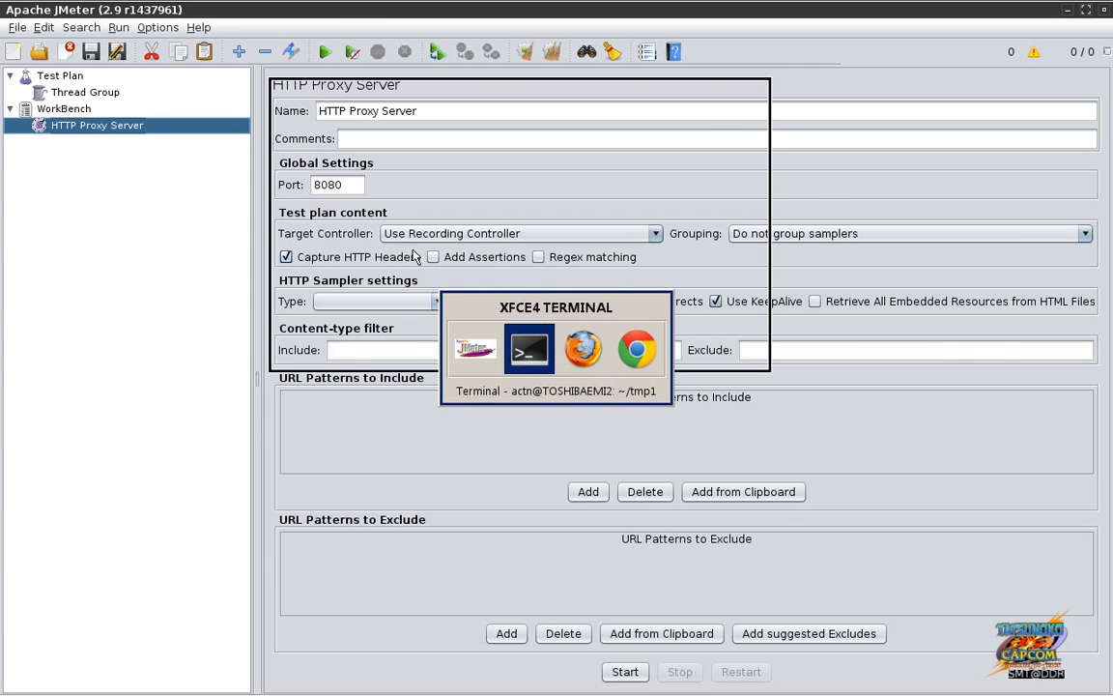
pyautogui.hotkey('ctrl', 'l')
pyautogui.write('mega.co.nz')
pyautogui.press('Return')
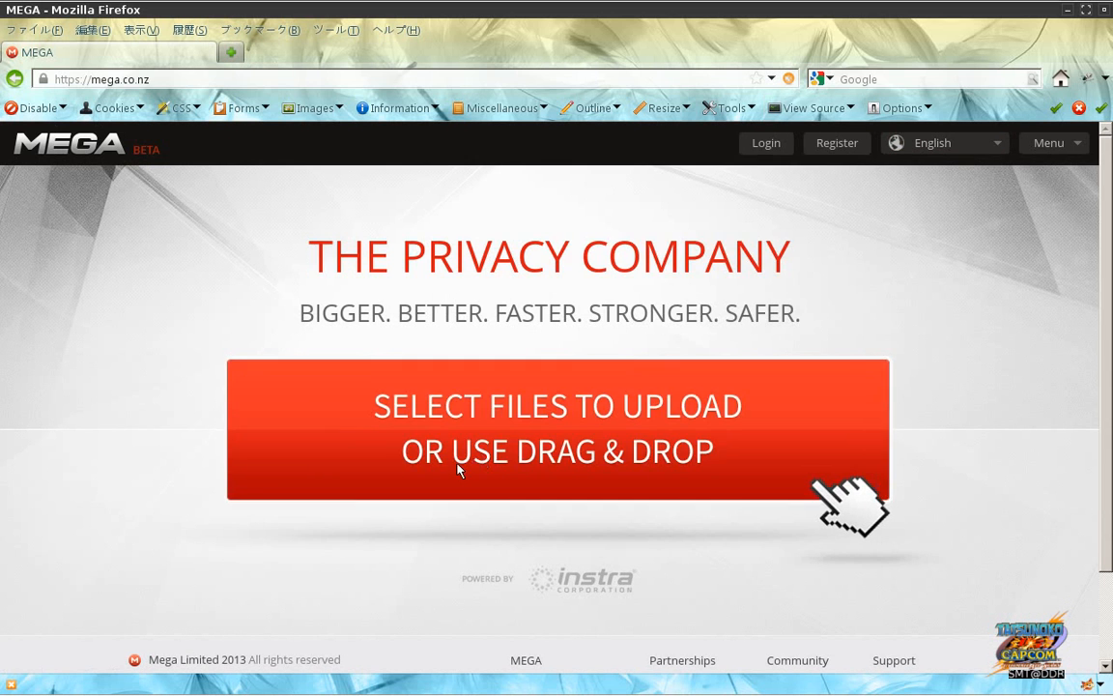
# Step: Choose .profile from the home folder in MEGA's upload file picker and open it
pyautogui.click(464, 452)
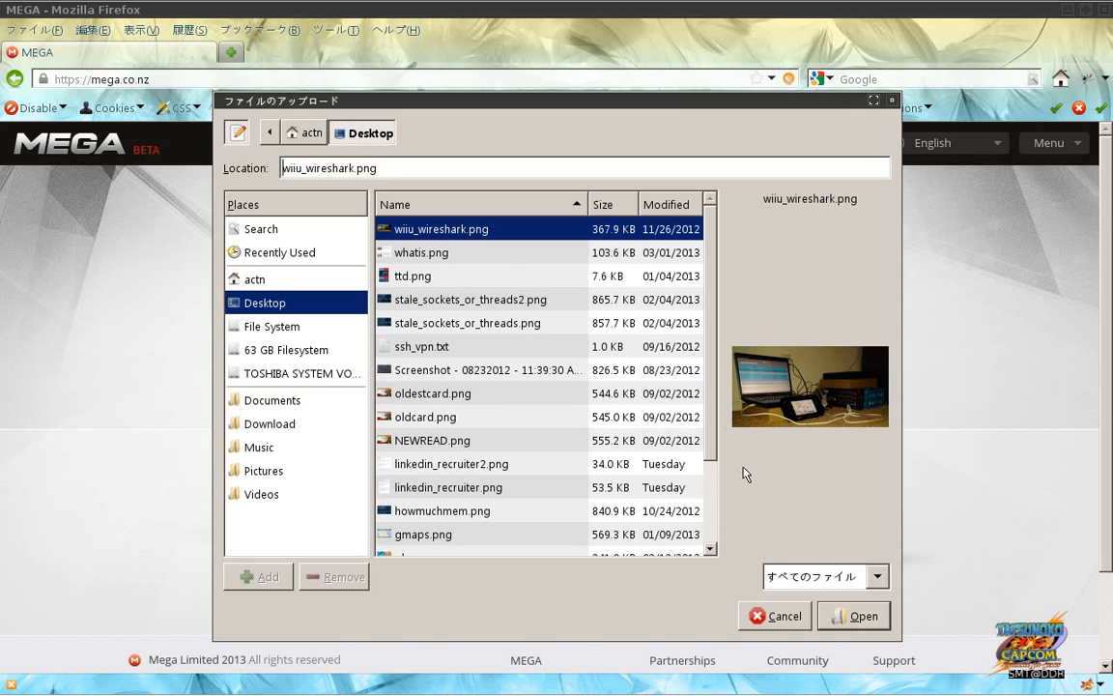
pyautogui.scroll(-2, 712, 523)
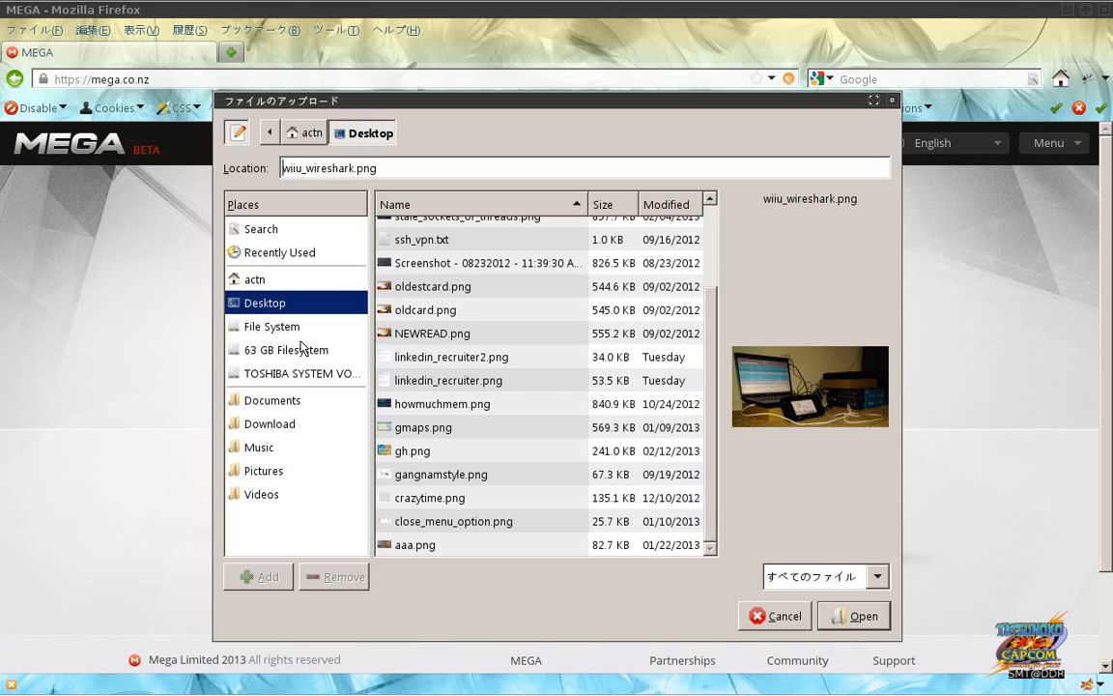
pyautogui.click(284, 281)
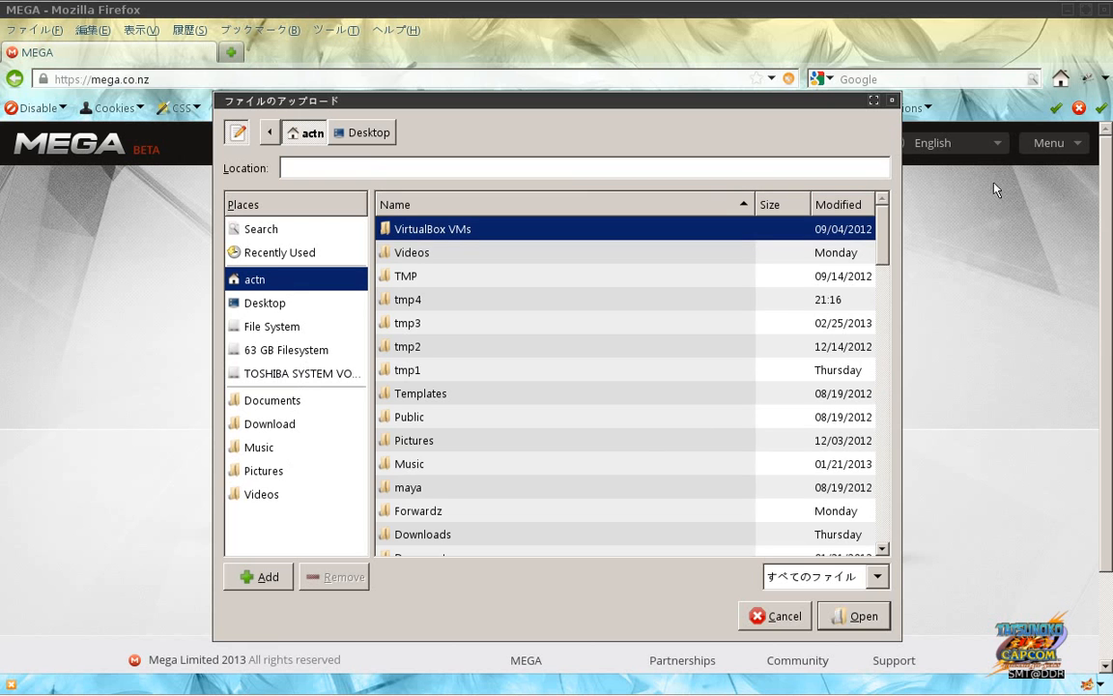
pyautogui.moveTo(882, 244); pyautogui.dragTo(885, 491)
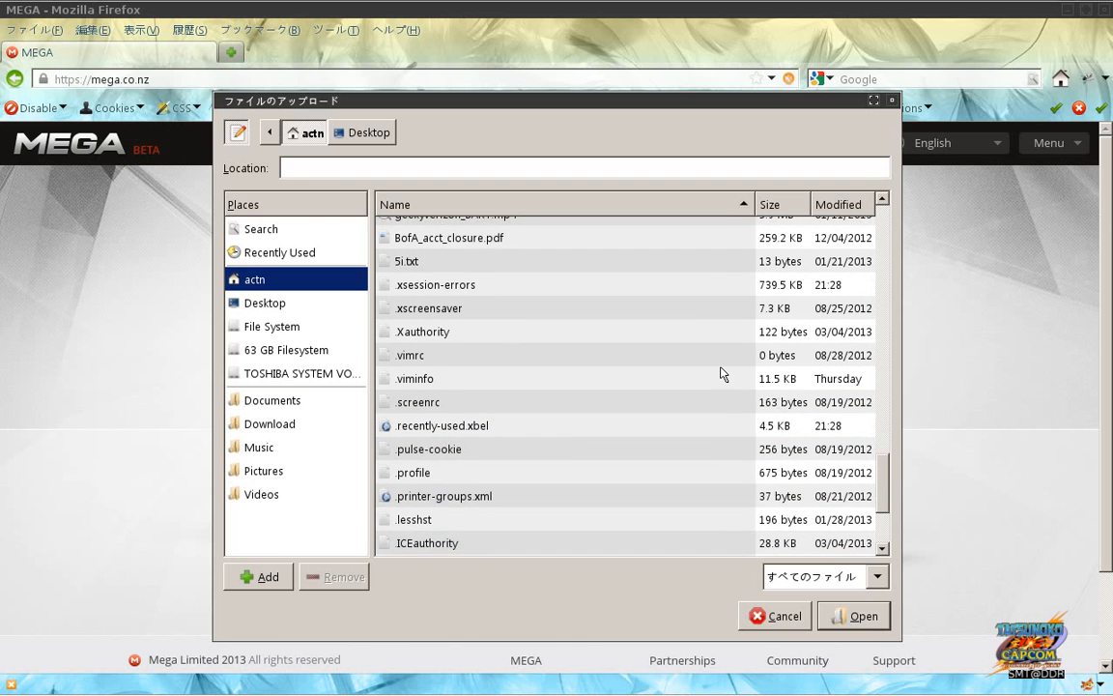
pyautogui.click(625, 381)
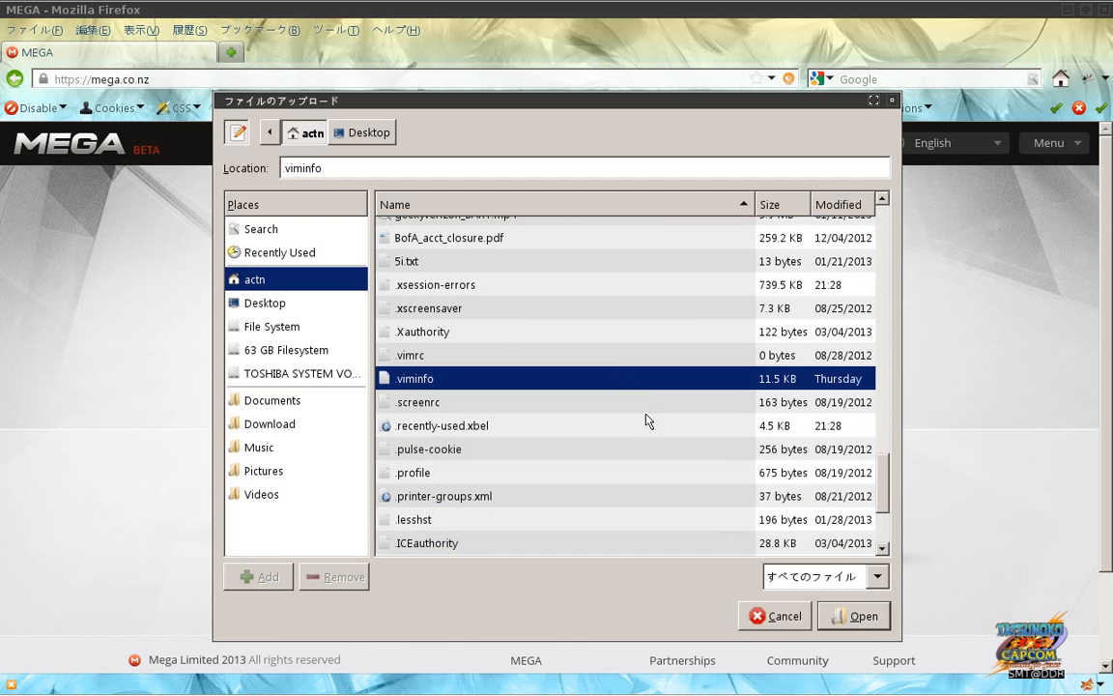
pyautogui.click(659, 478)
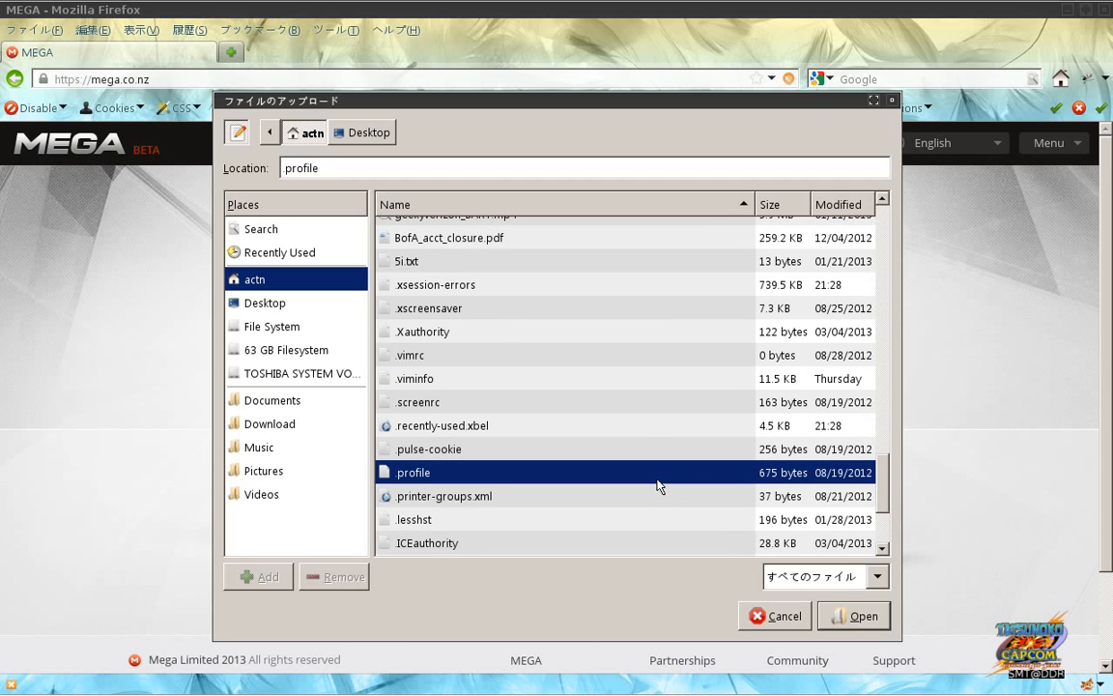
pyautogui.click(855, 616)
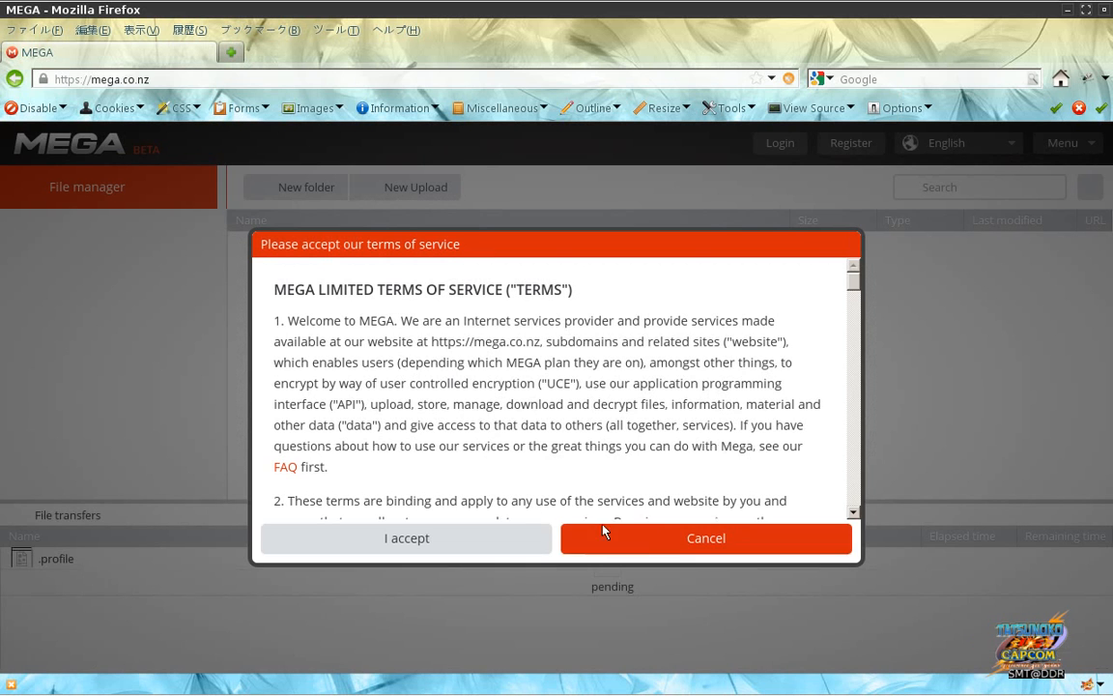
# Step: Accept MEGA's terms of service and decline the Firefox extension offer
pyautogui.click(493, 534)
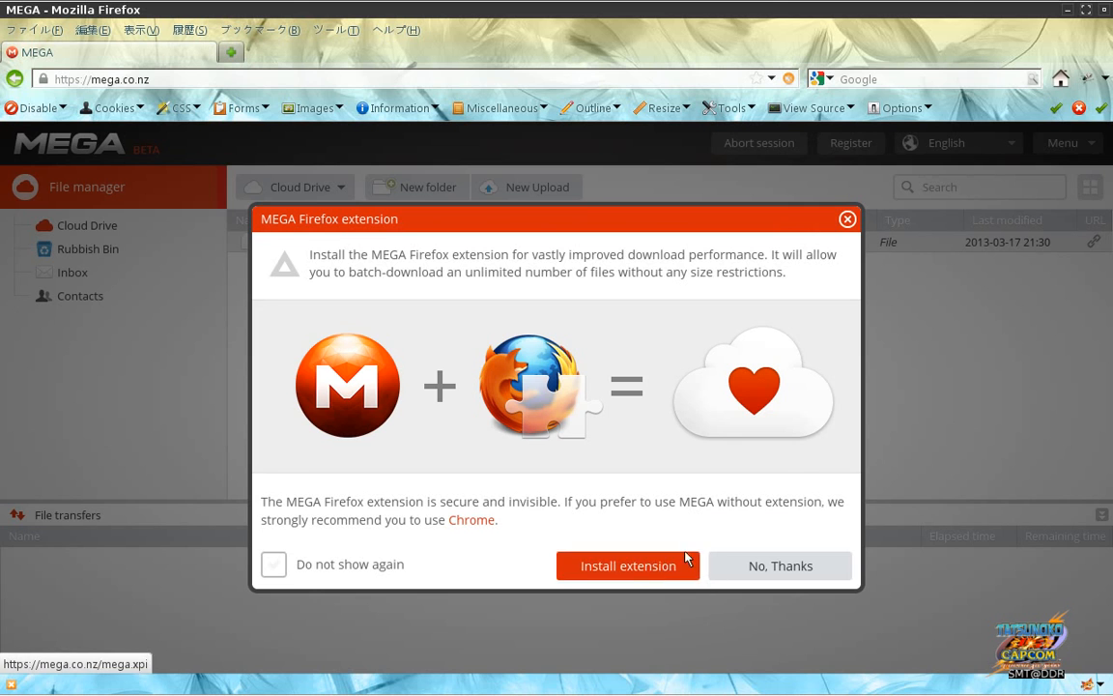
pyautogui.click(753, 569)
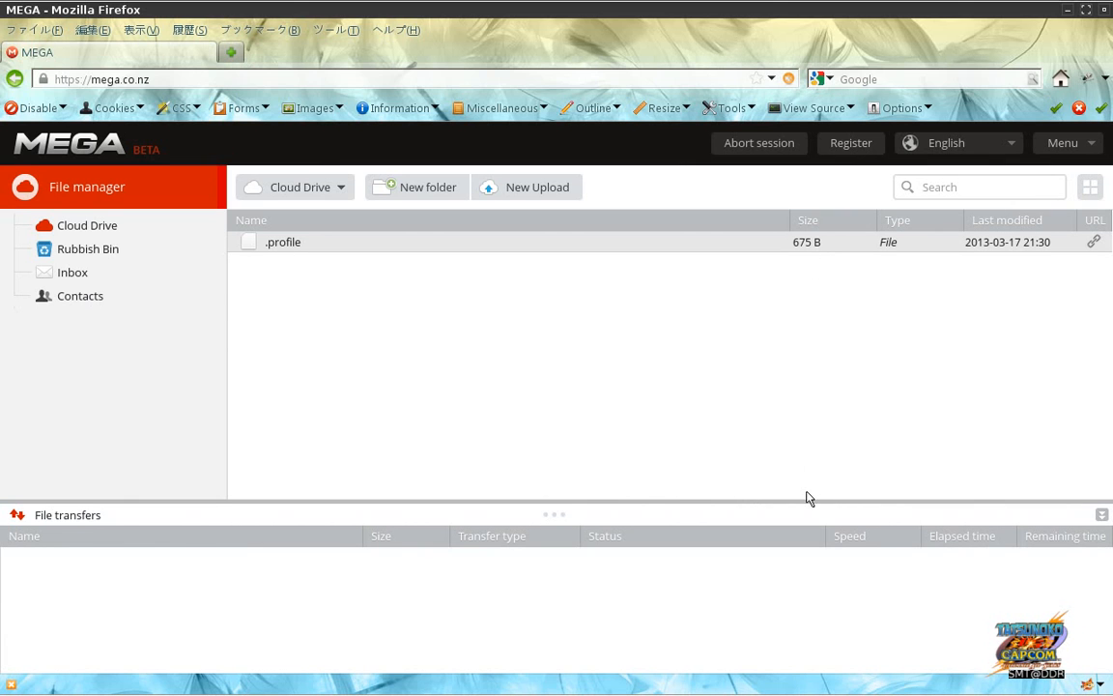
# Step: Remove the uploaded .profile file from the Cloud Drive
pyautogui.moveTo(760, 688)
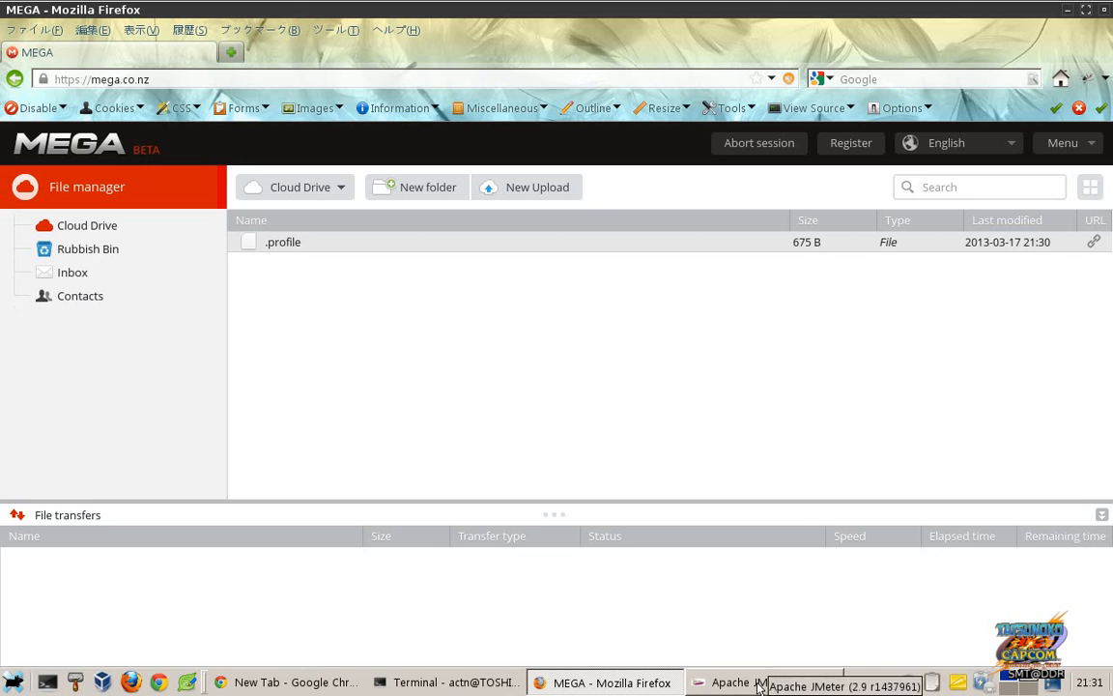
pyautogui.rightClick(577, 253)
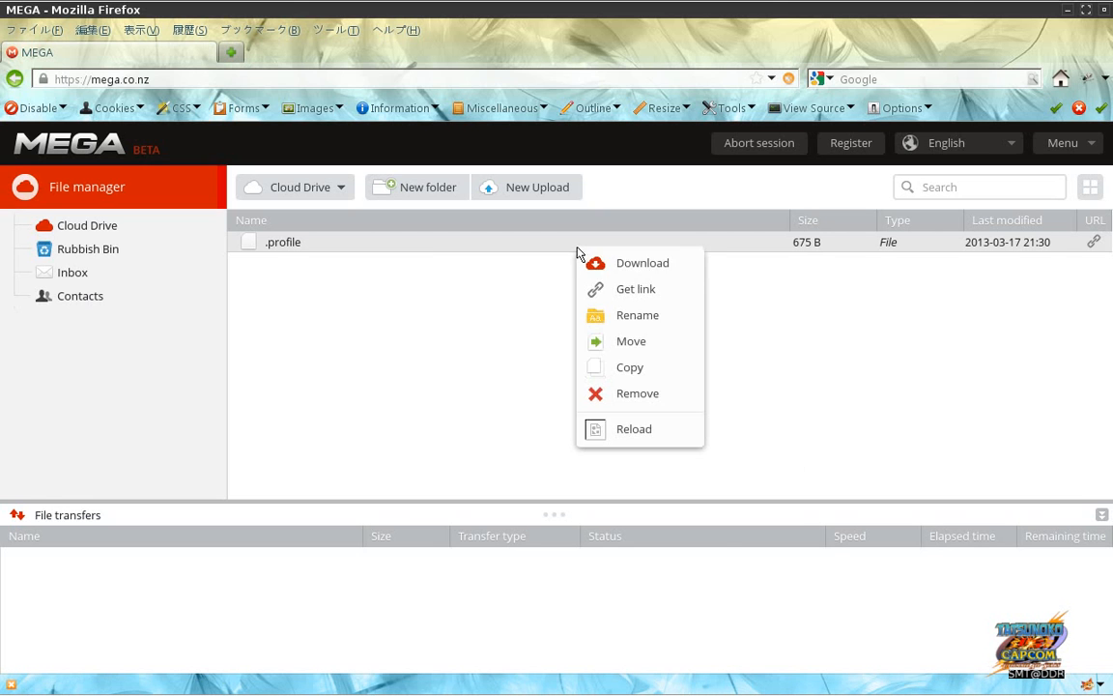
pyautogui.click(612, 394)
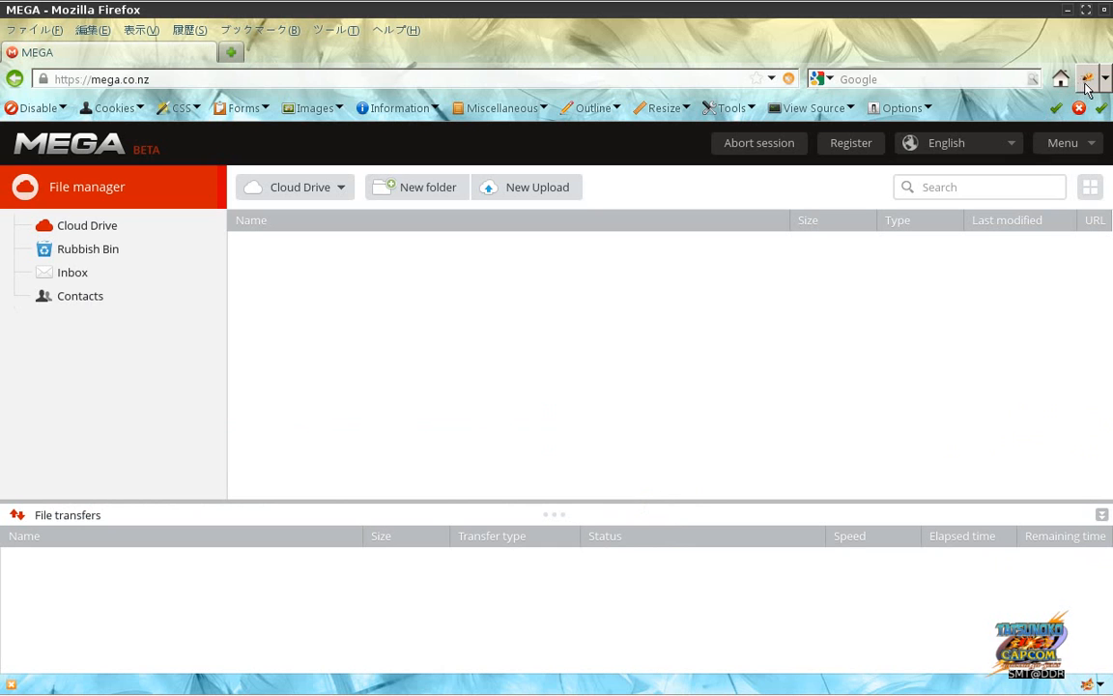
# Step: Open Firebug, enable its Net panel, then close Firebug and return to JMeter
pyautogui.press('F12')
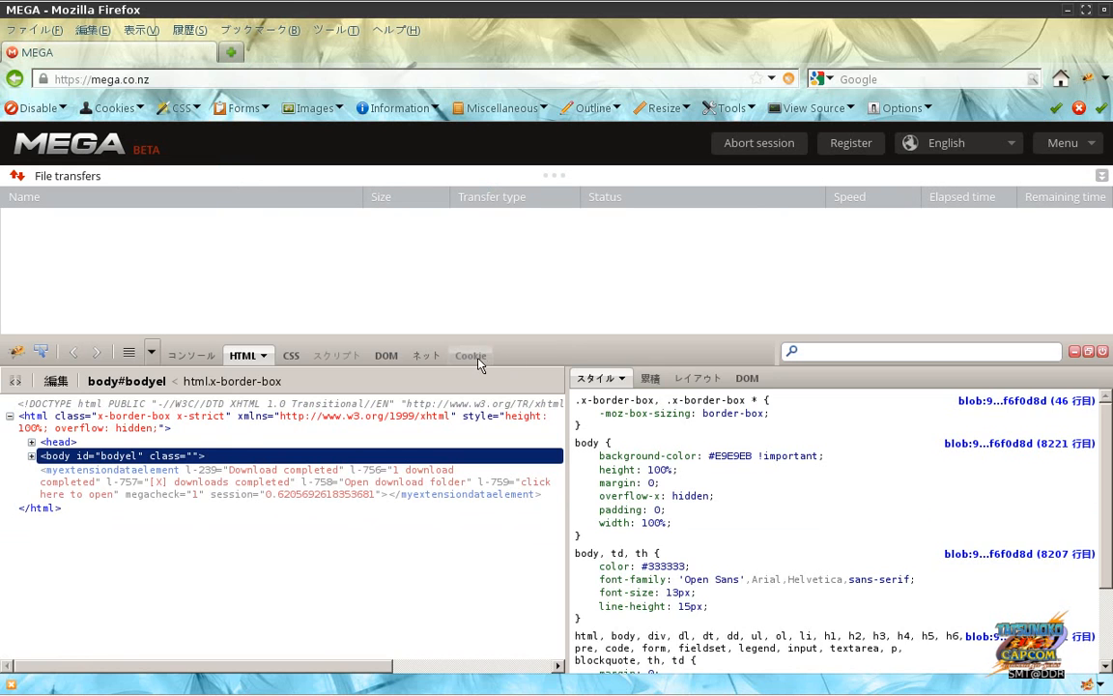
pyautogui.click(458, 356)
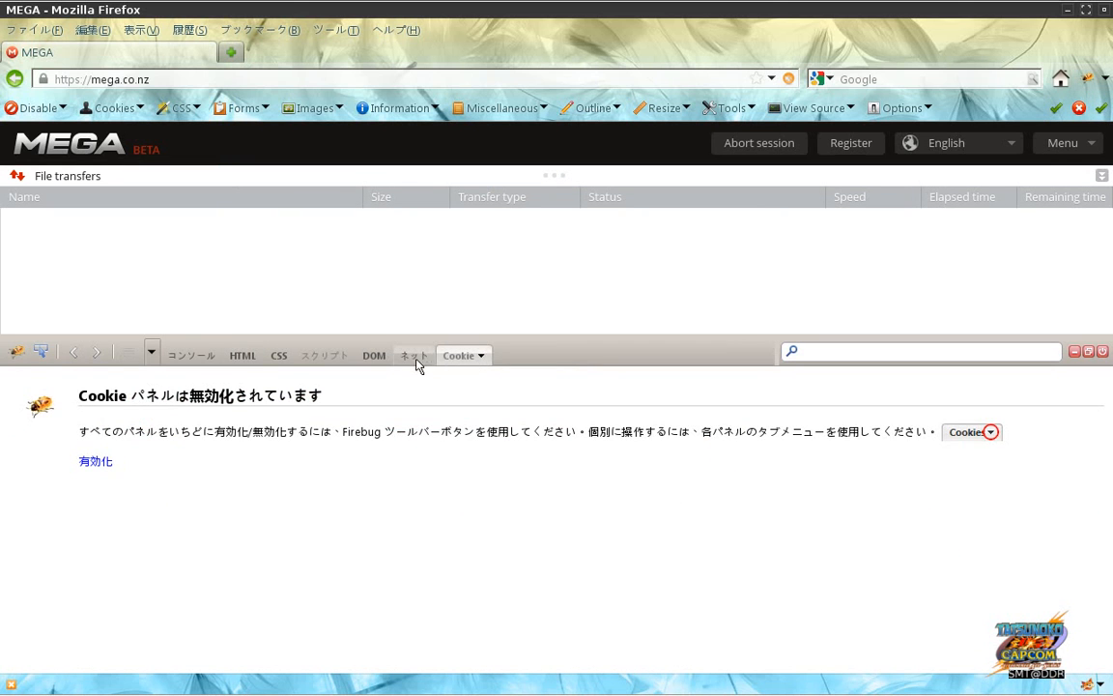
pyautogui.click(425, 359)
pyautogui.click(437, 359)
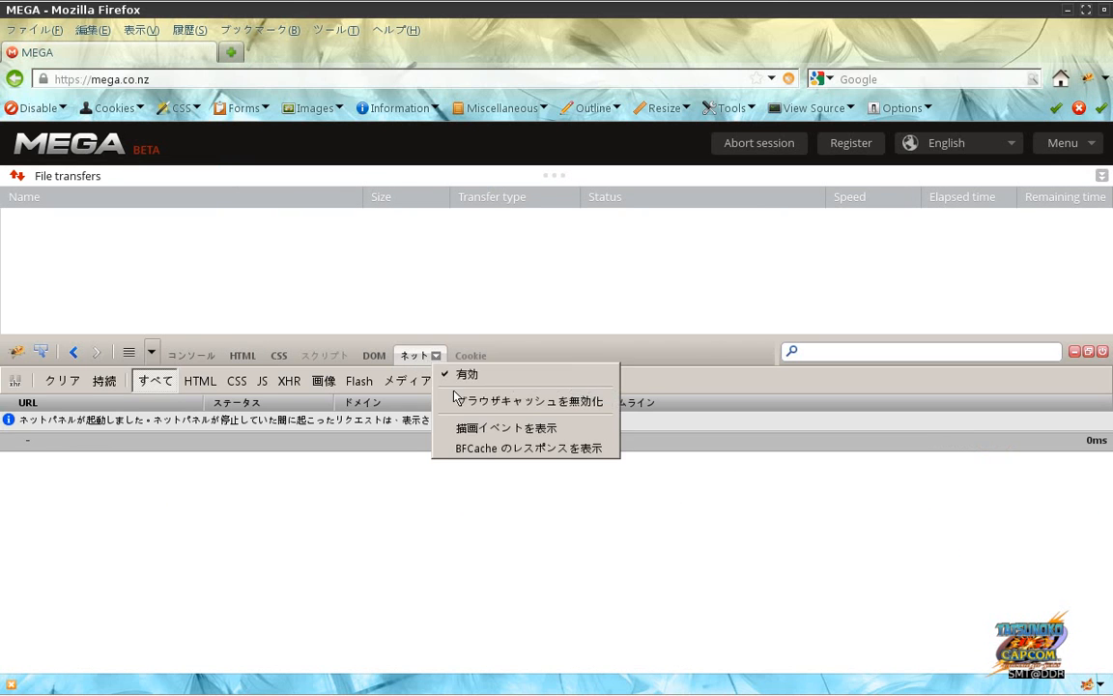
pyautogui.click(378, 478)
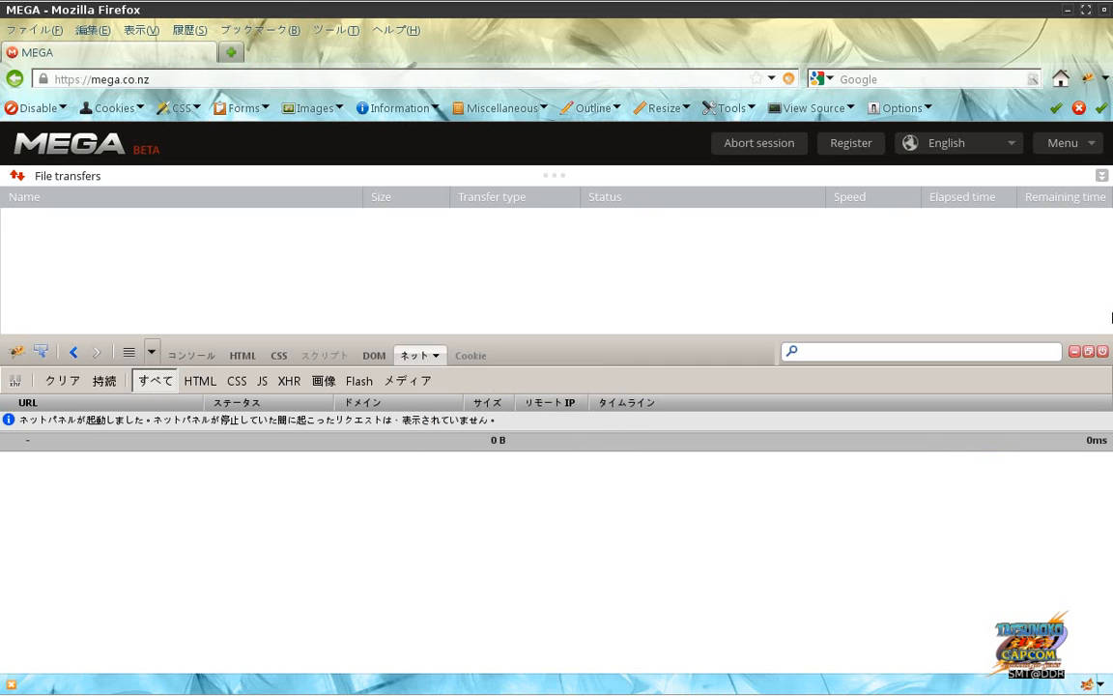
pyautogui.click(1090, 353)
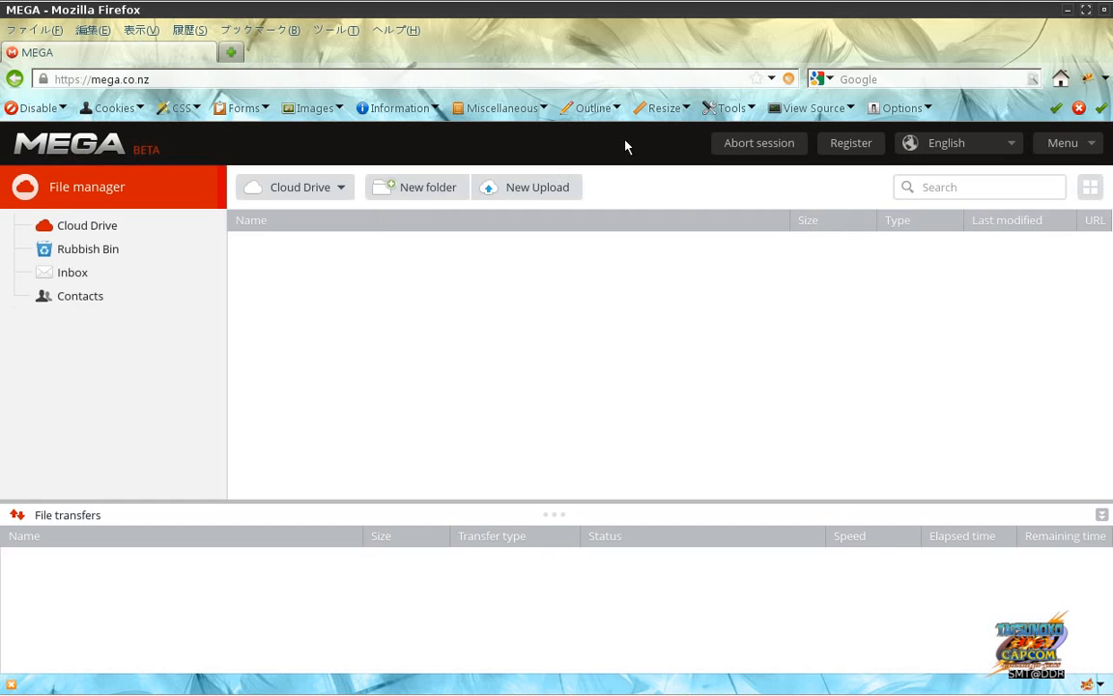
pyautogui.hotkey('alt', 'Tab')
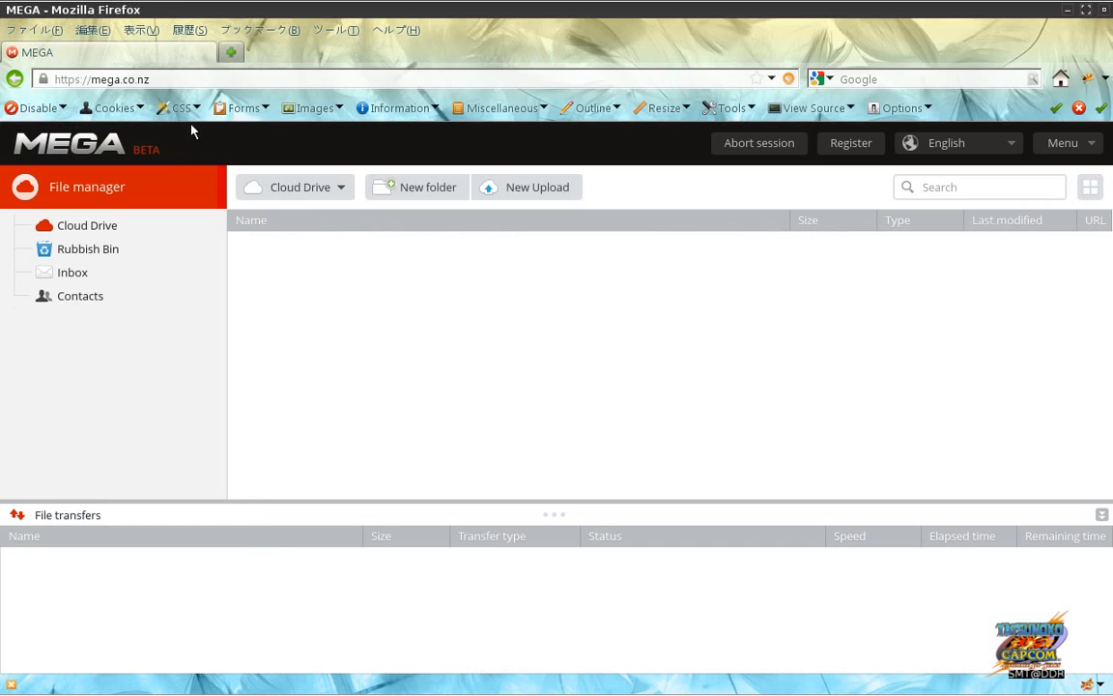
# Step: Start the JMeter proxy, add the suggested exclude patterns, and restart it
pyautogui.hotkey('alt', 'Tab')
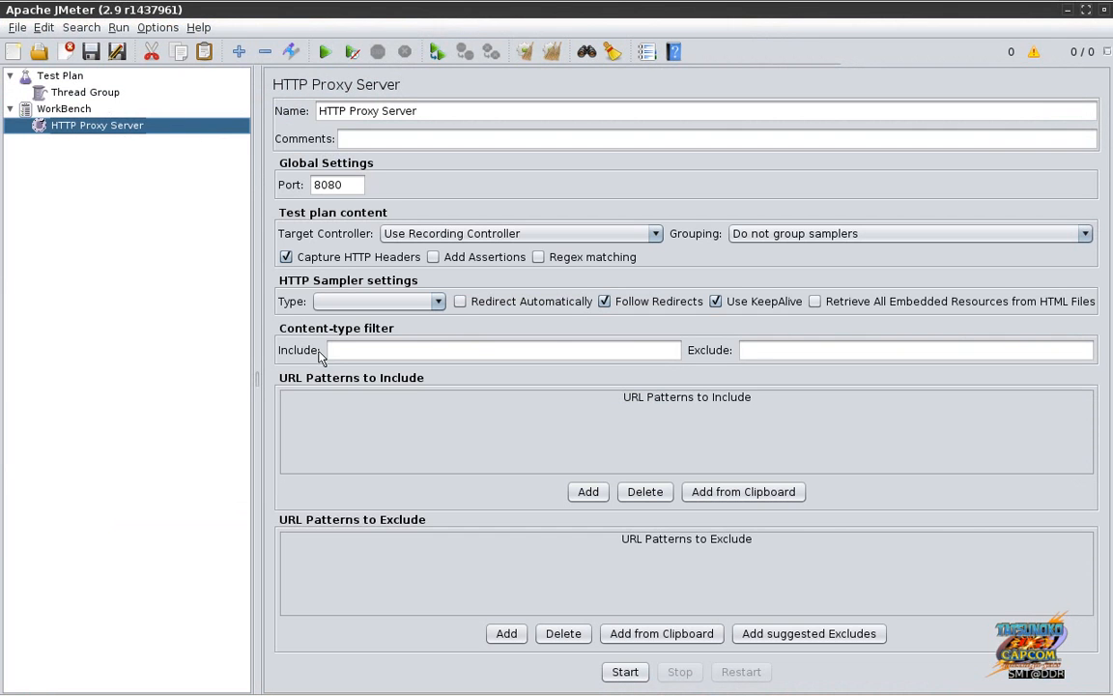
pyautogui.click(643, 672)
pyautogui.click(790, 638)
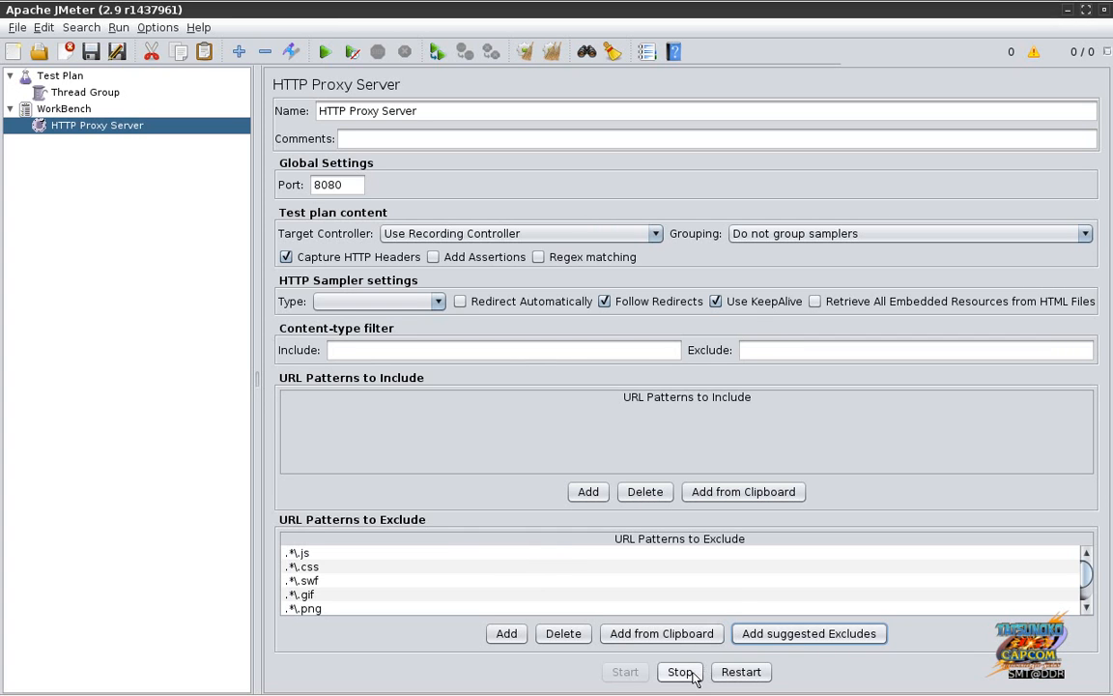
pyautogui.click(728, 676)
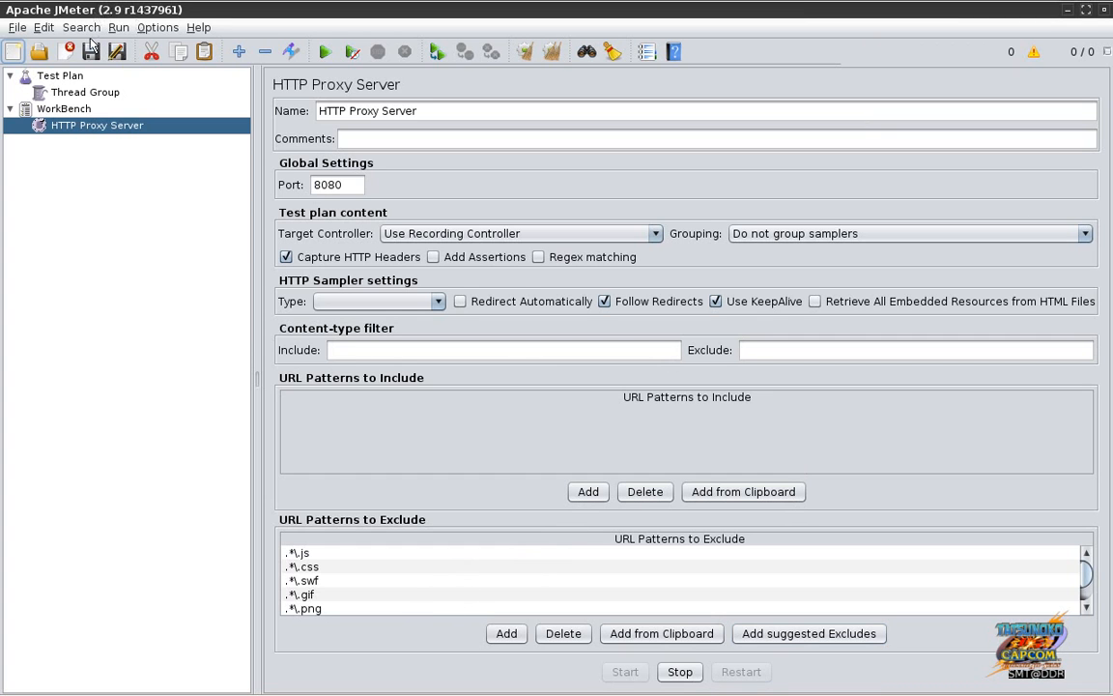
# Step: Set the proxy's target controller to Test Plan > Thread Group, restart, and return to Firefox
pyautogui.click(447, 236)
pyautogui.click(458, 270)
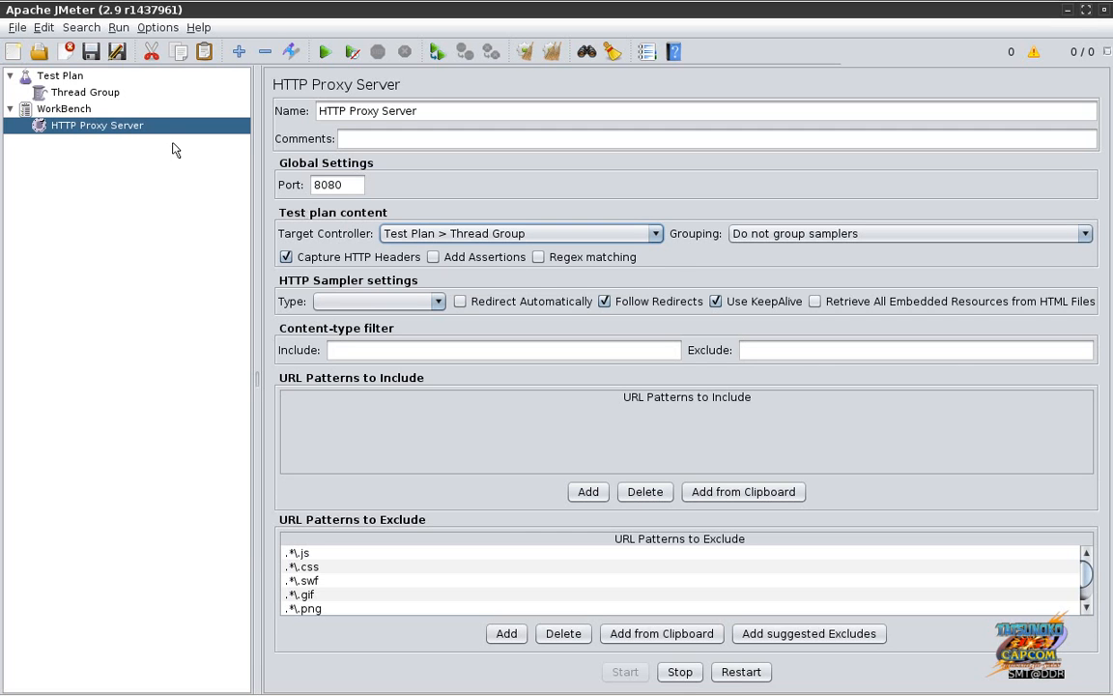
pyautogui.click(100, 91)
pyautogui.click(127, 127)
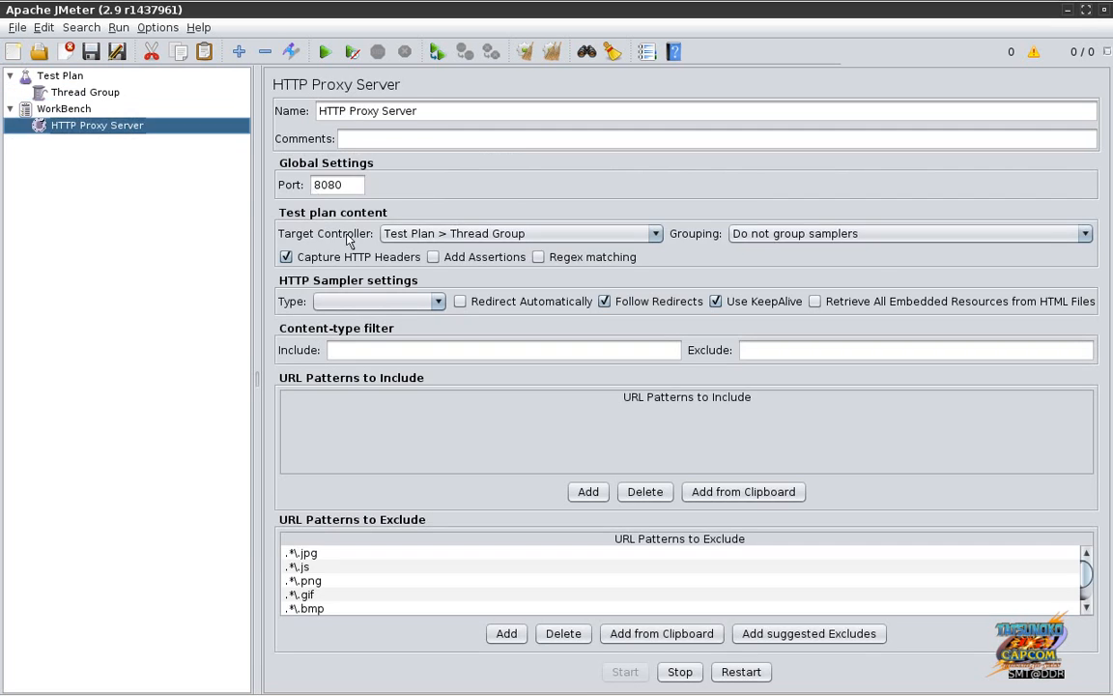
pyautogui.click(741, 671)
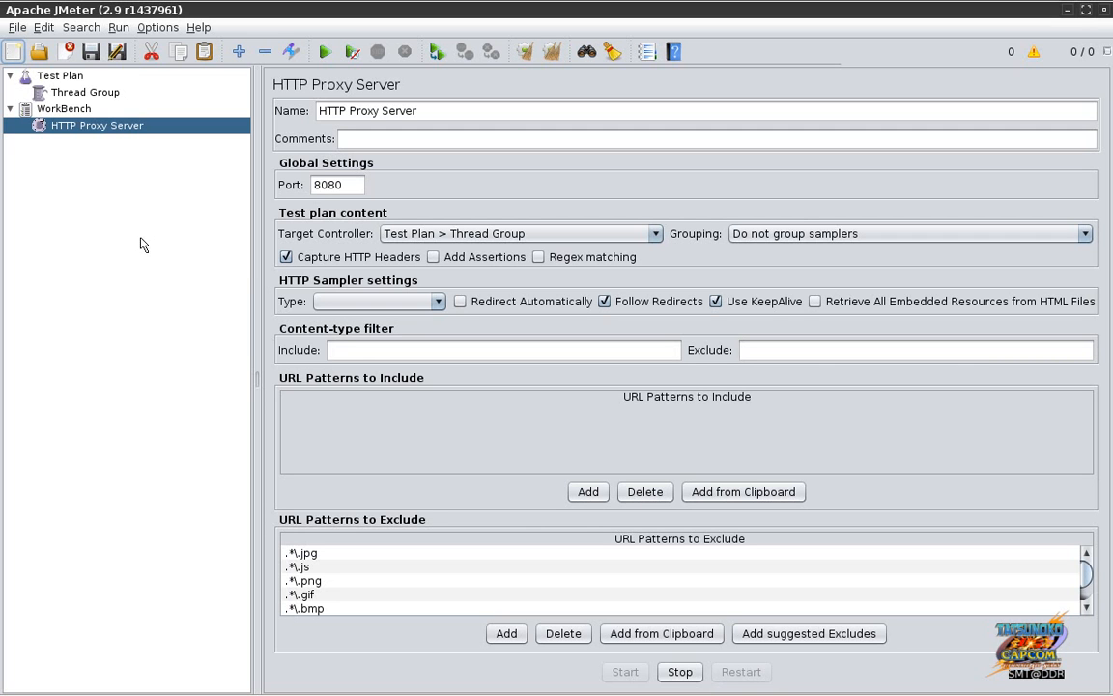
pyautogui.hotkey('alt', 'Tab')
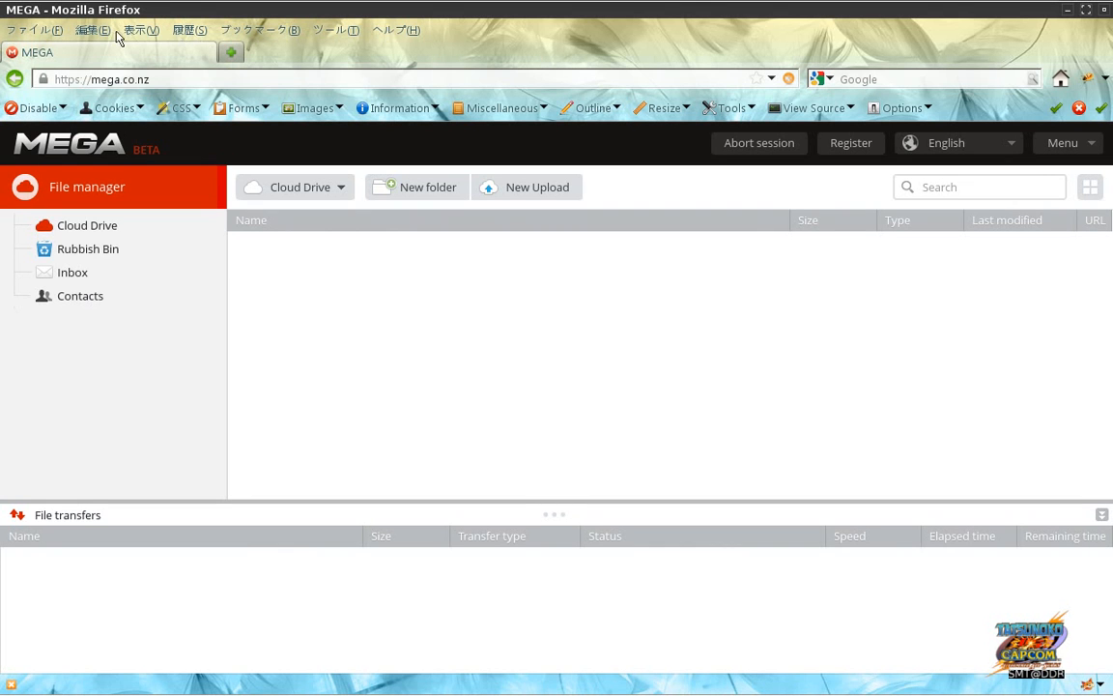
# Step: Clear all Firefox history, cookies, cache, active logins and site data with Clear Recent History
pyautogui.click(94, 30)
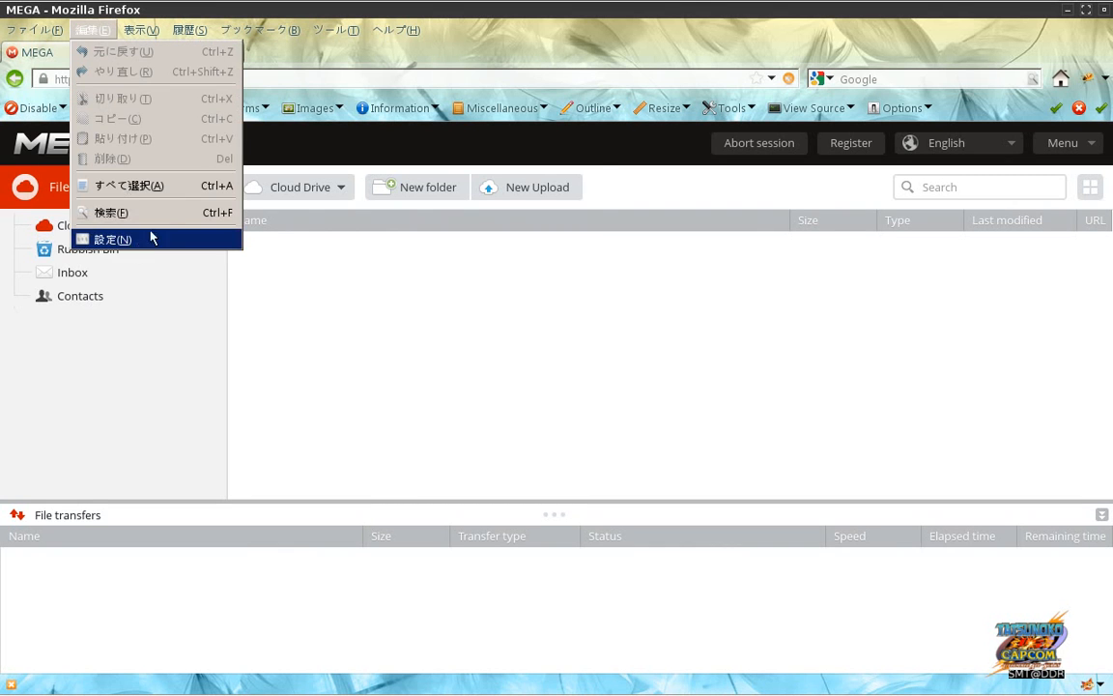
pyautogui.moveTo(320, 34)
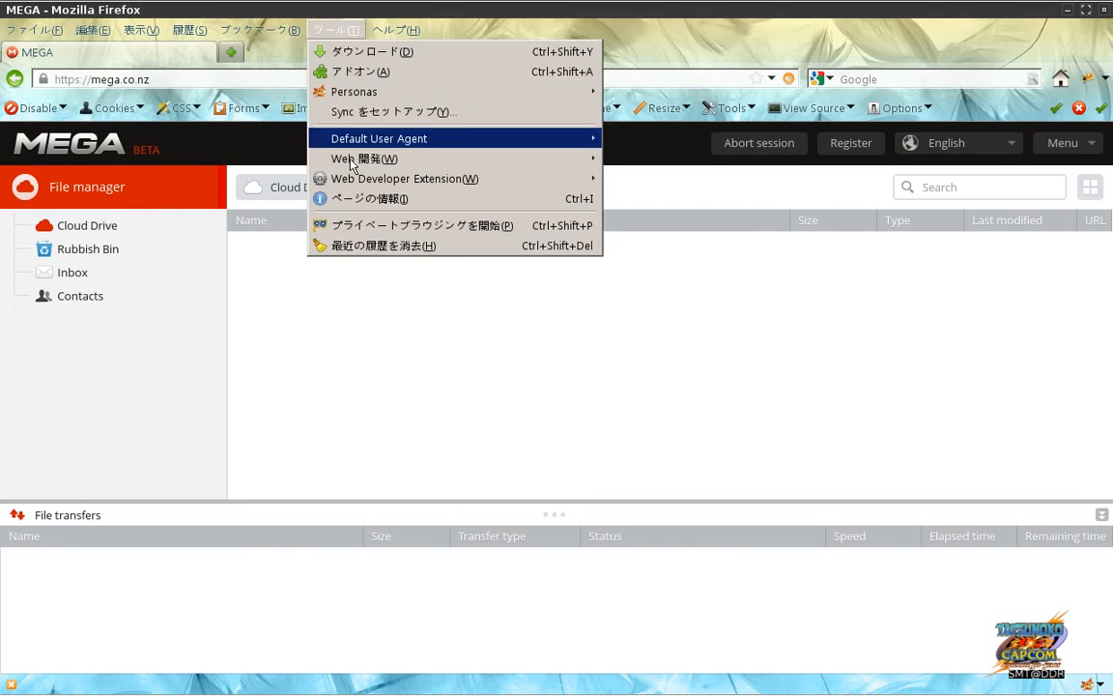
pyautogui.click(363, 247)
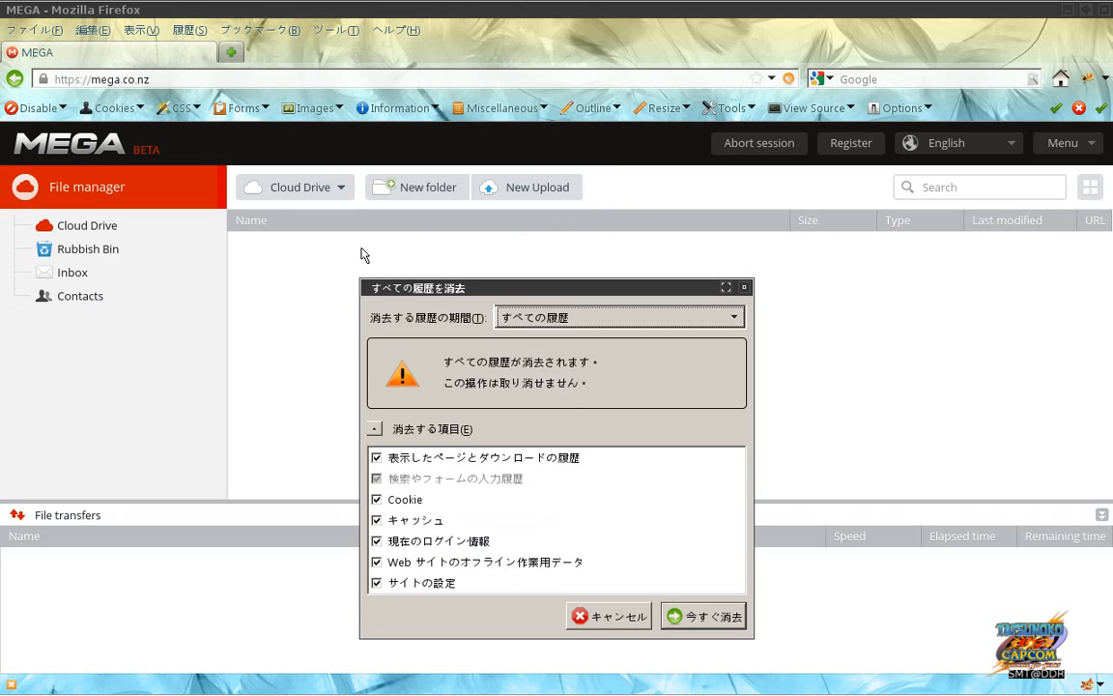
pyautogui.click(693, 619)
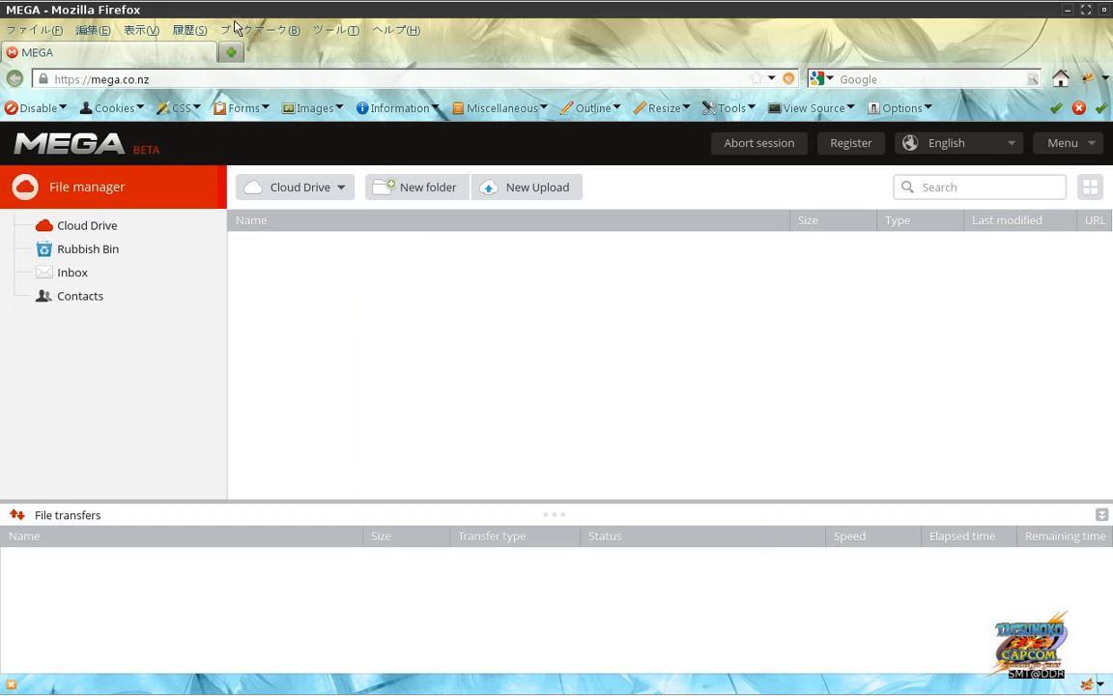
# Step: Set Firefox's connection to a manual proxy at localhost:8080, used for all protocols
pyautogui.click(90, 31)
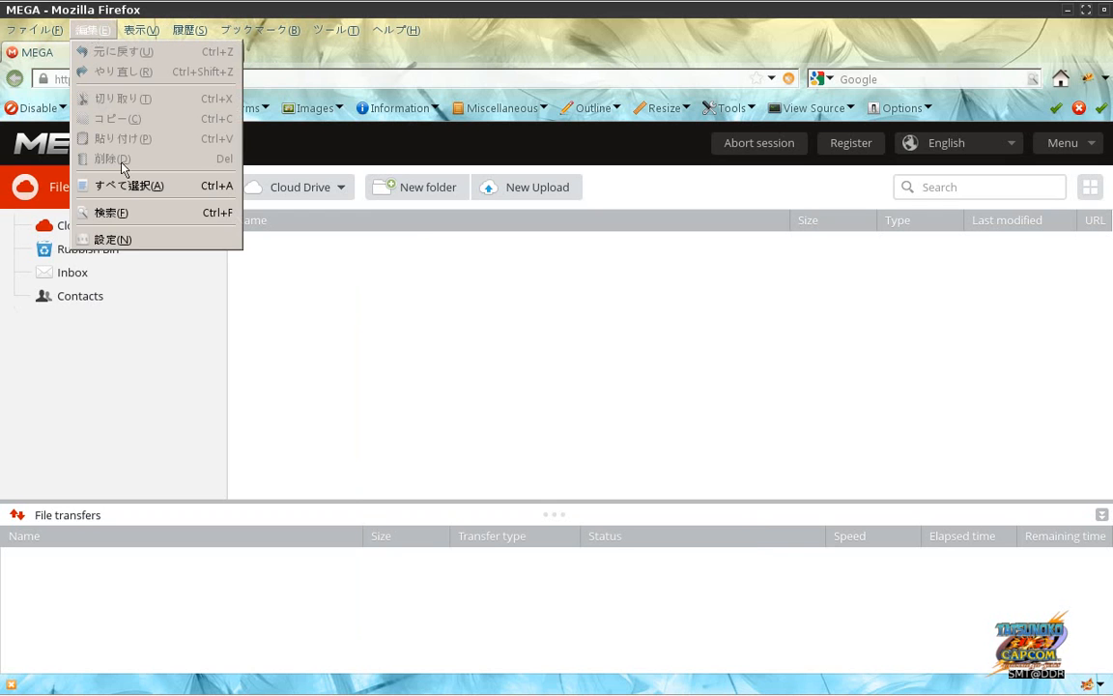
pyautogui.click(129, 241)
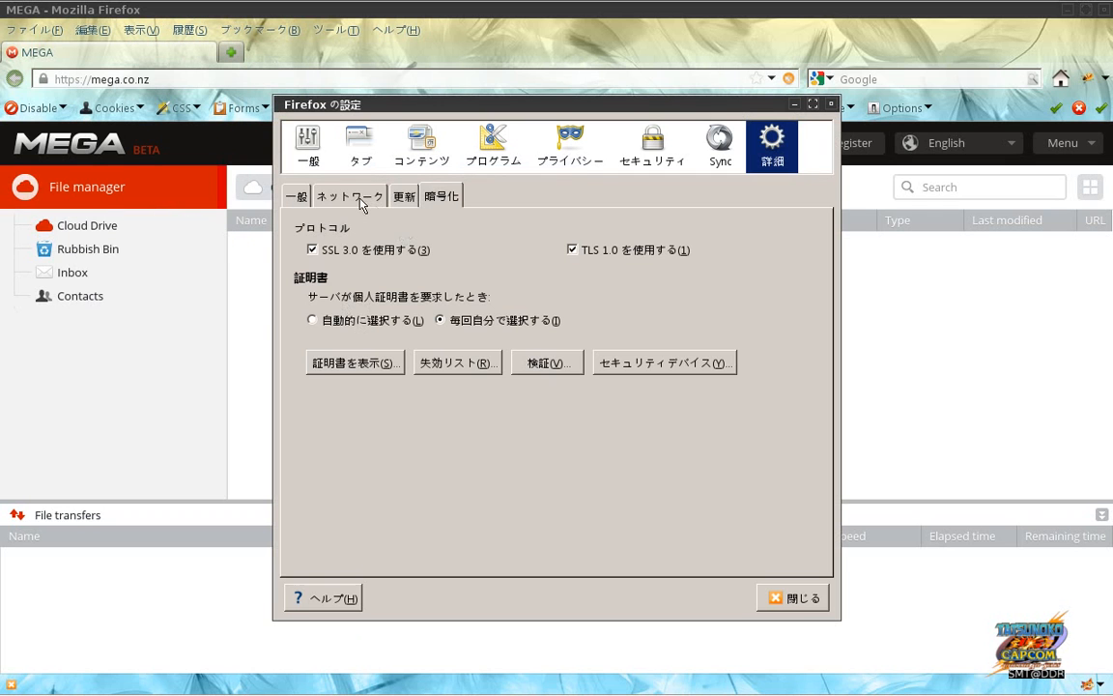
pyautogui.click(363, 198)
pyautogui.click(768, 253)
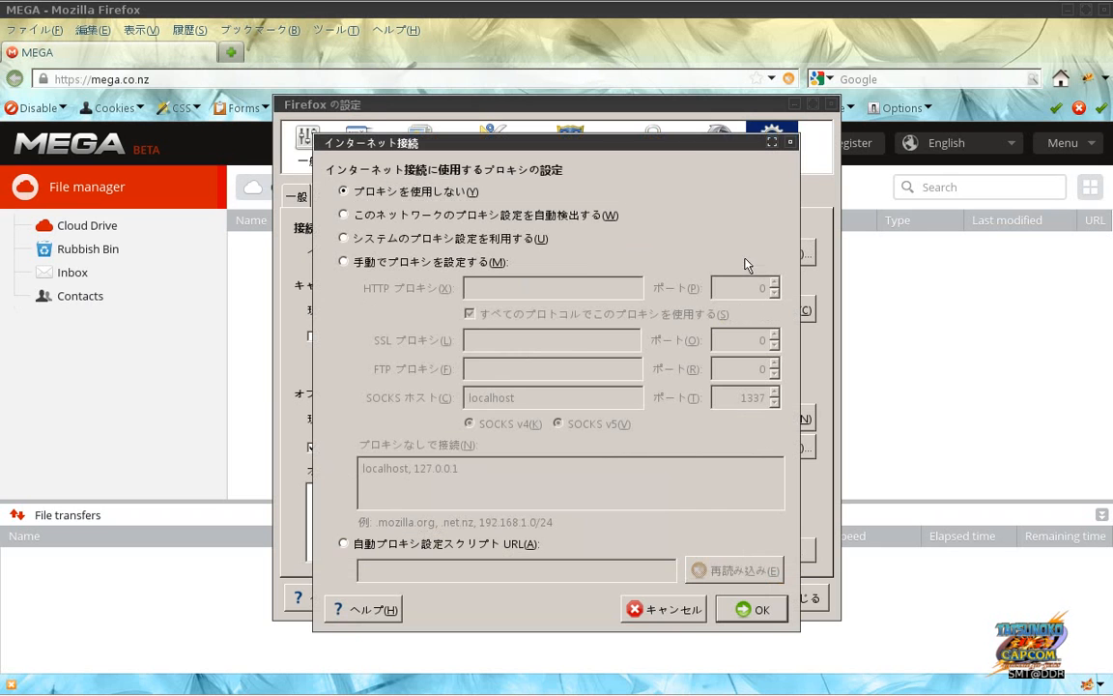
pyautogui.click(519, 264)
pyautogui.click(519, 290)
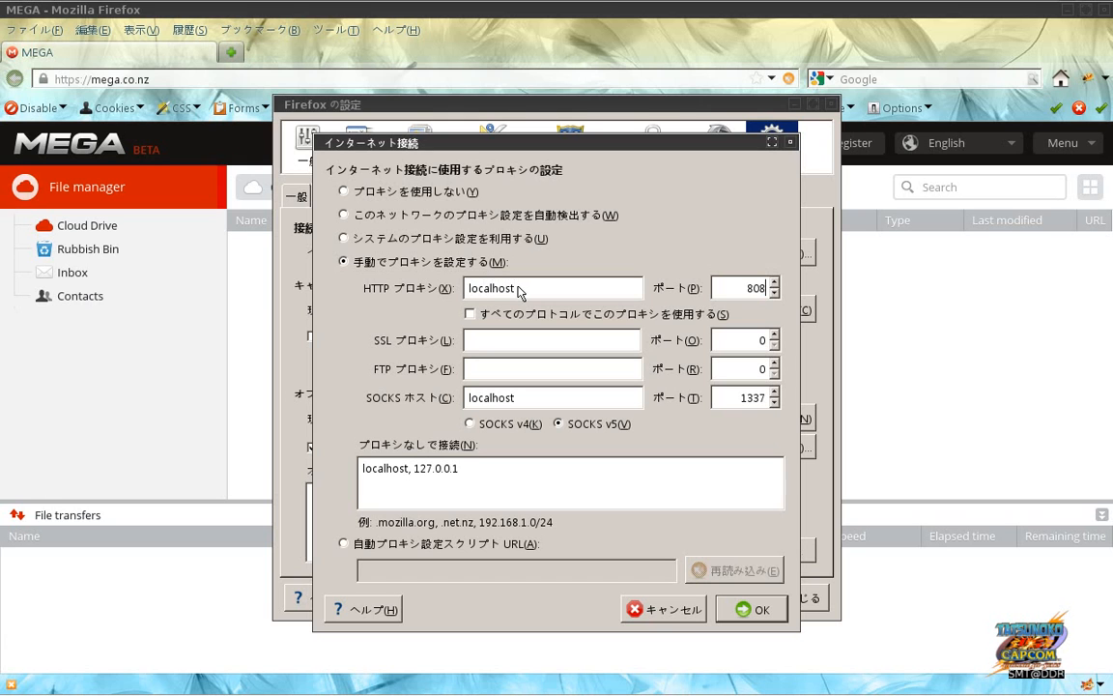
pyautogui.click(471, 315)
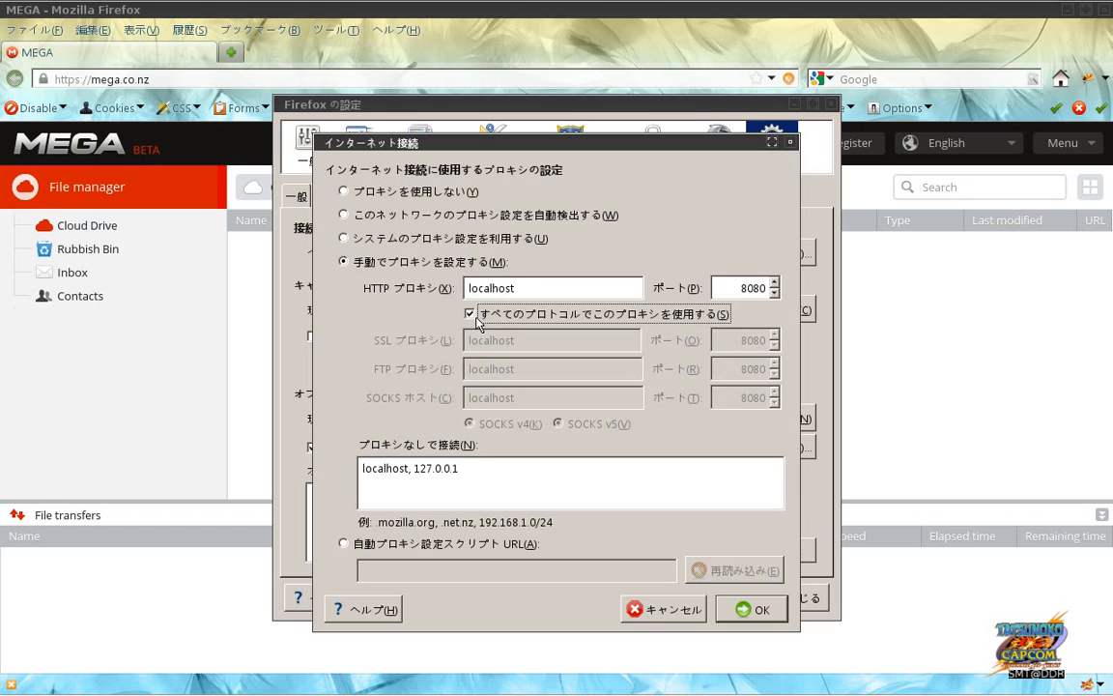
pyautogui.click(529, 290)
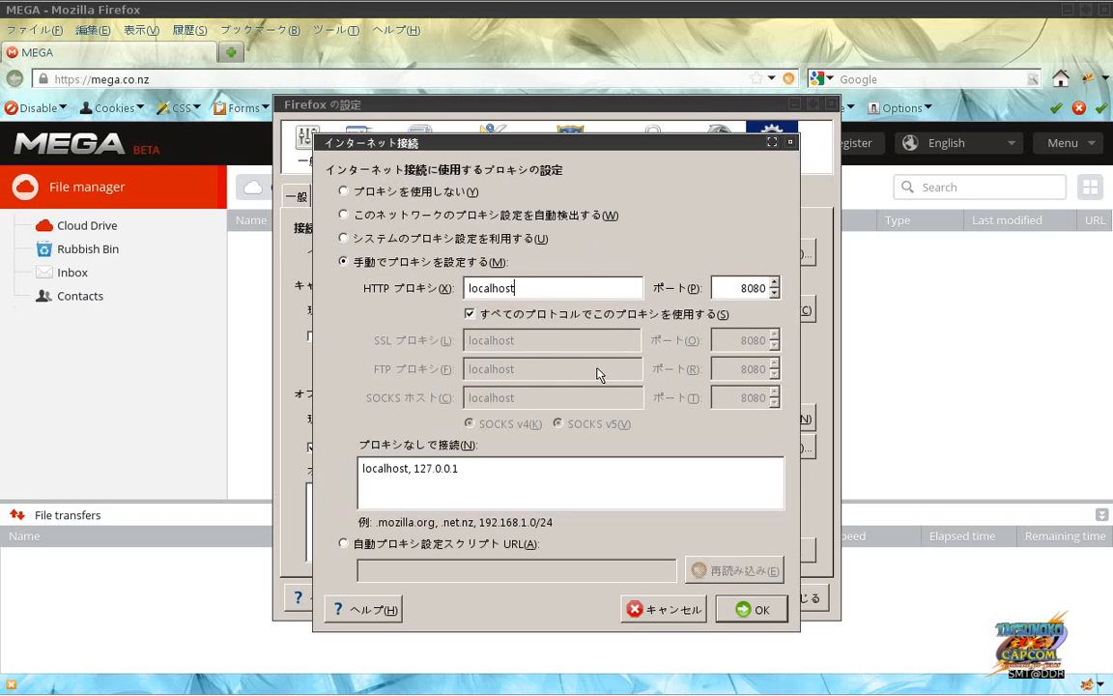
pyautogui.click(745, 611)
pyautogui.click(763, 604)
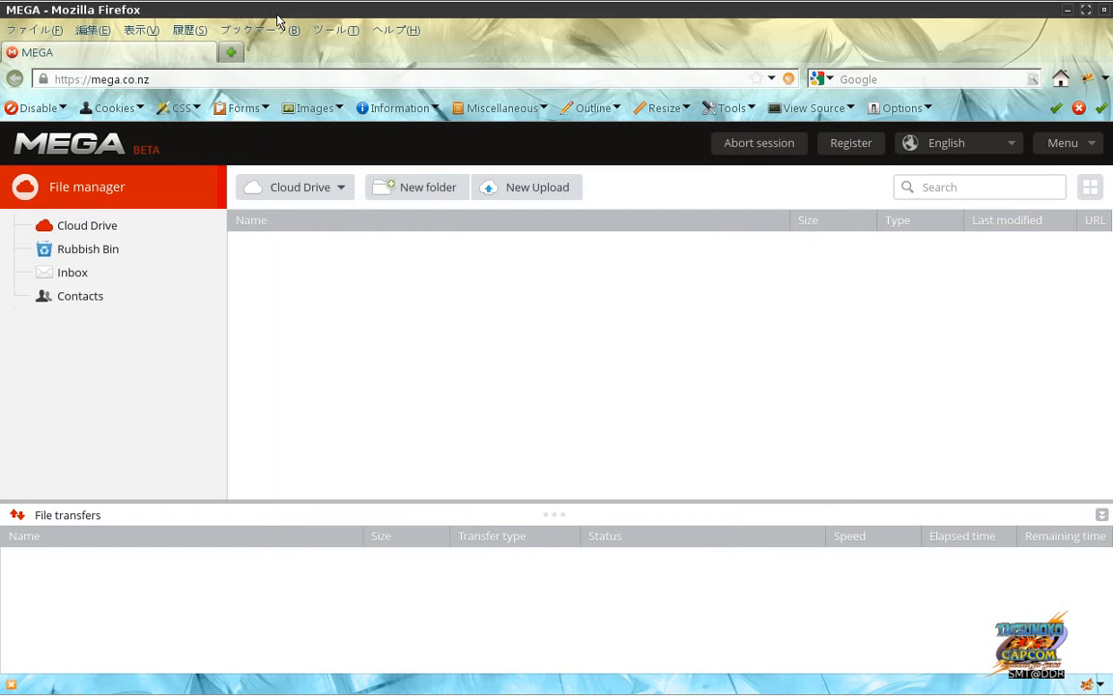
pyautogui.click(249, 80)
# Step: Reload mega.co.nz and add a temporary, non-permanent certificate exception so it loads via the proxy
pyautogui.press('Return')
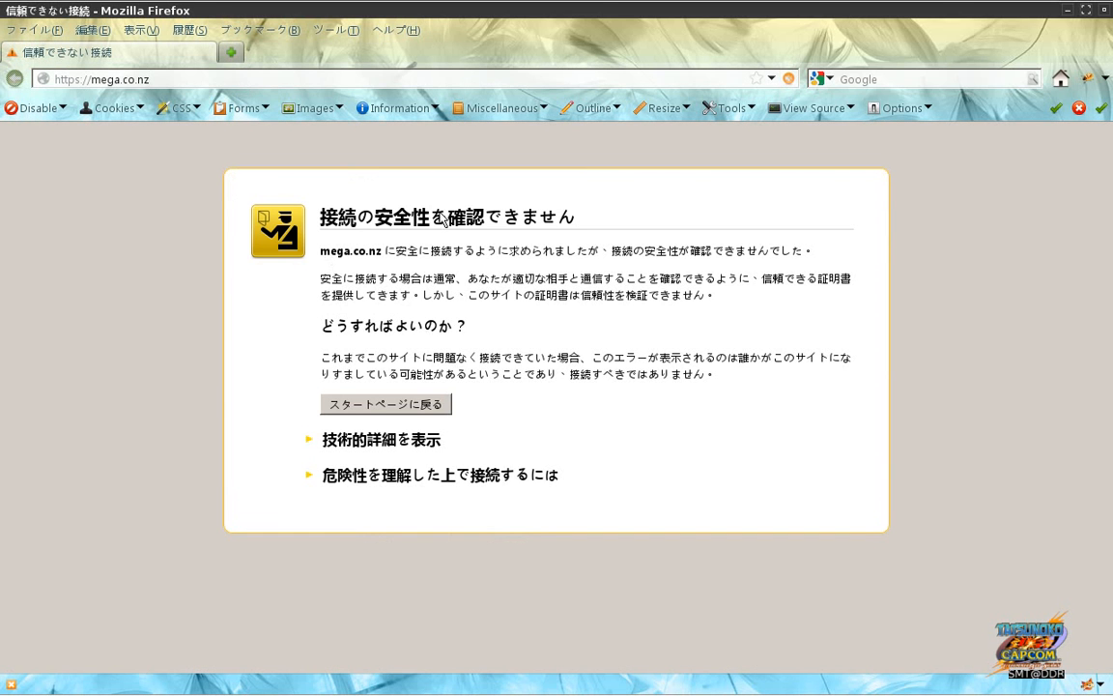
pyautogui.click(369, 480)
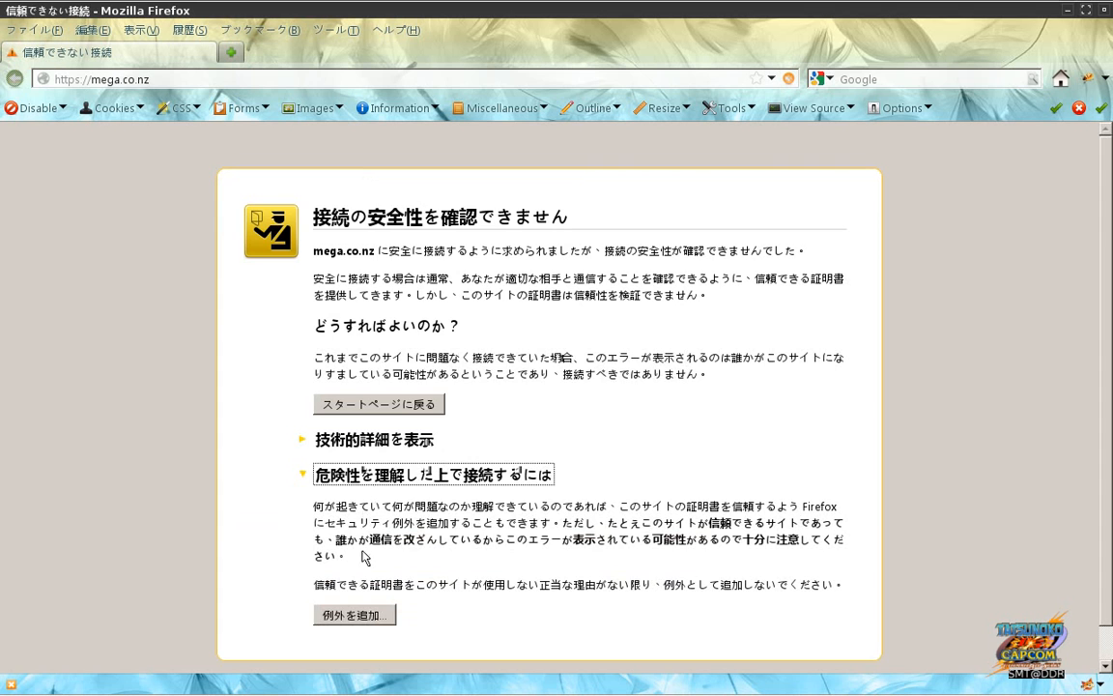
pyautogui.click(367, 618)
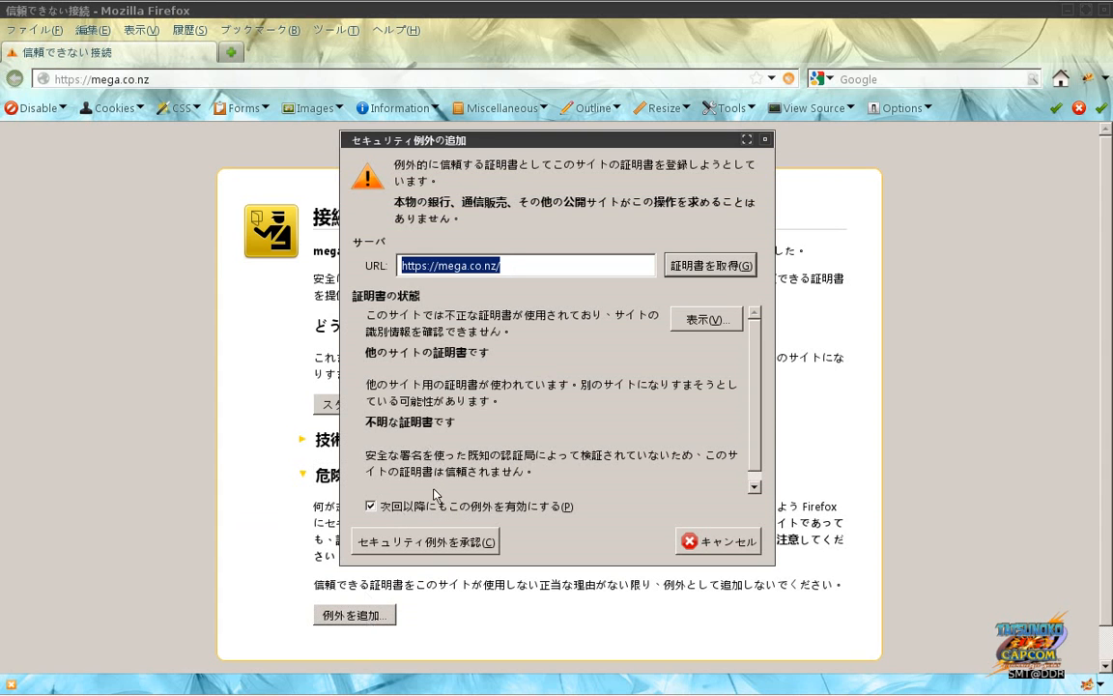
pyautogui.click(378, 506)
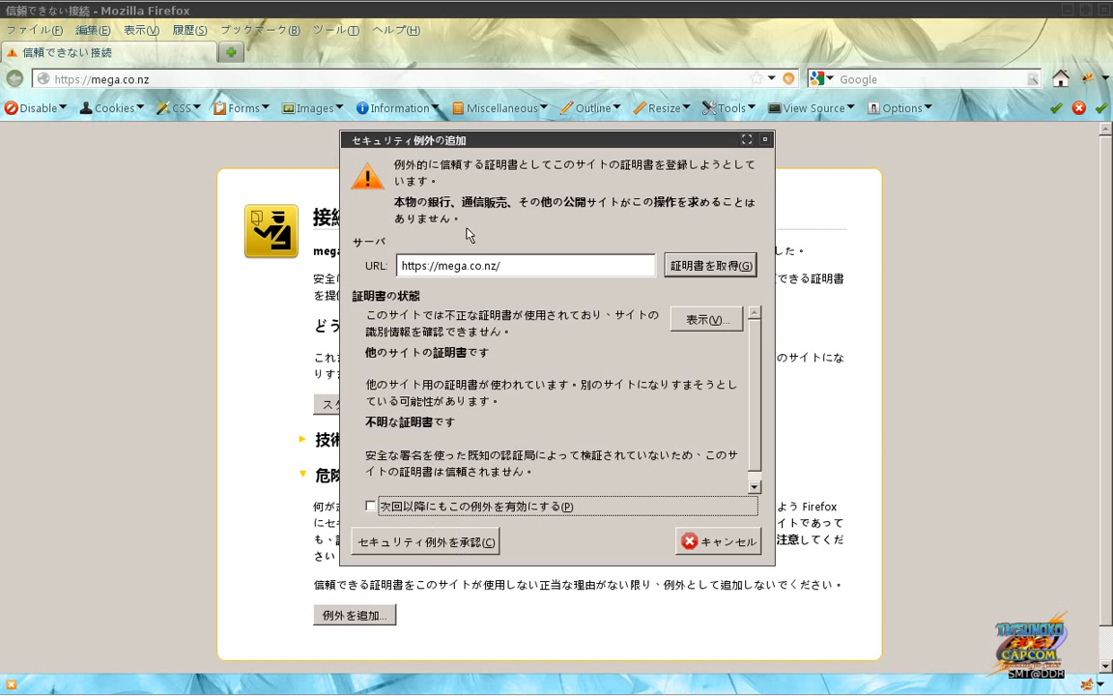
pyautogui.click(430, 543)
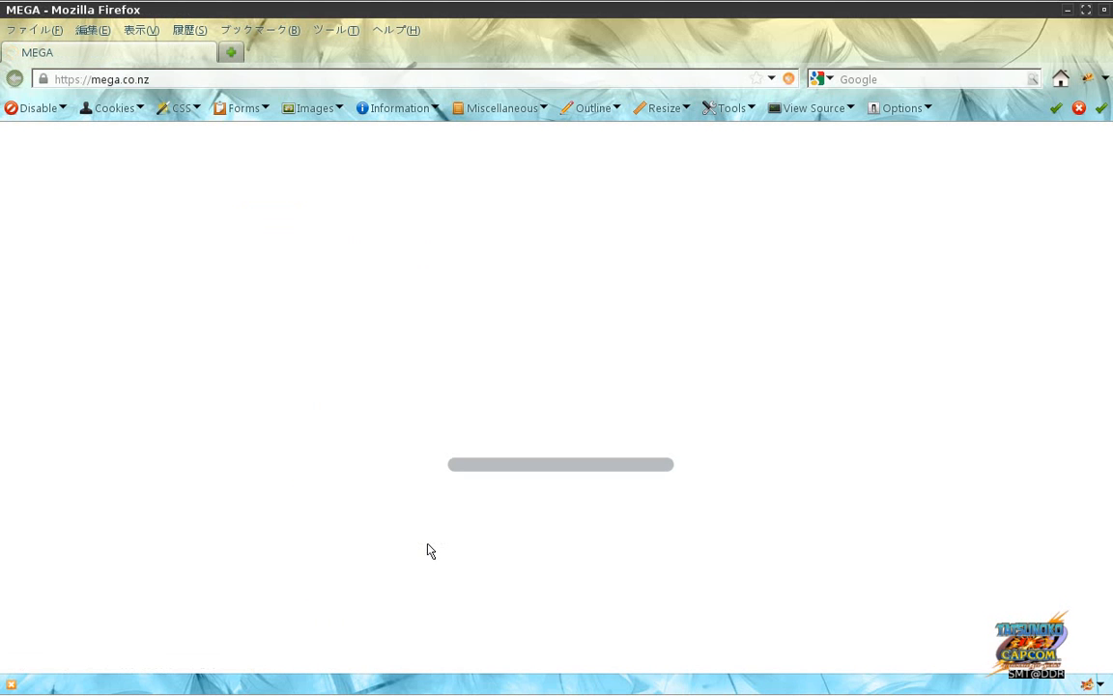
pyautogui.hotkey('alt', 'Tab')
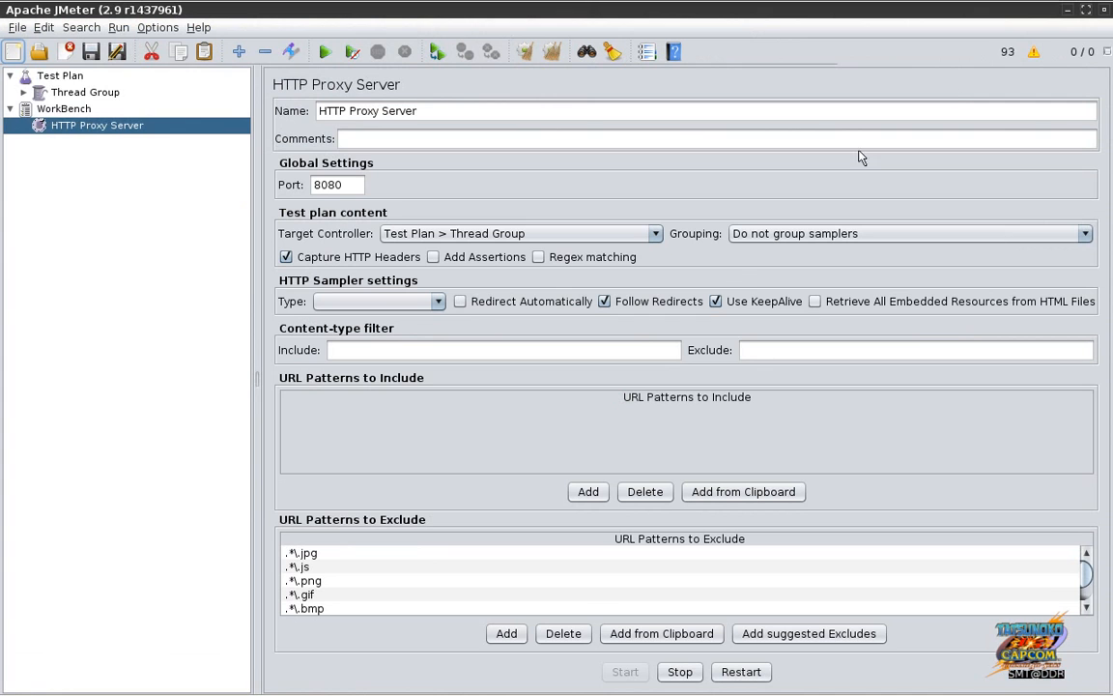
# Step: Show JMeter's log viewer and size it to show SSL errors, exclude patterns and start/stop controls
pyautogui.click(1035, 54)
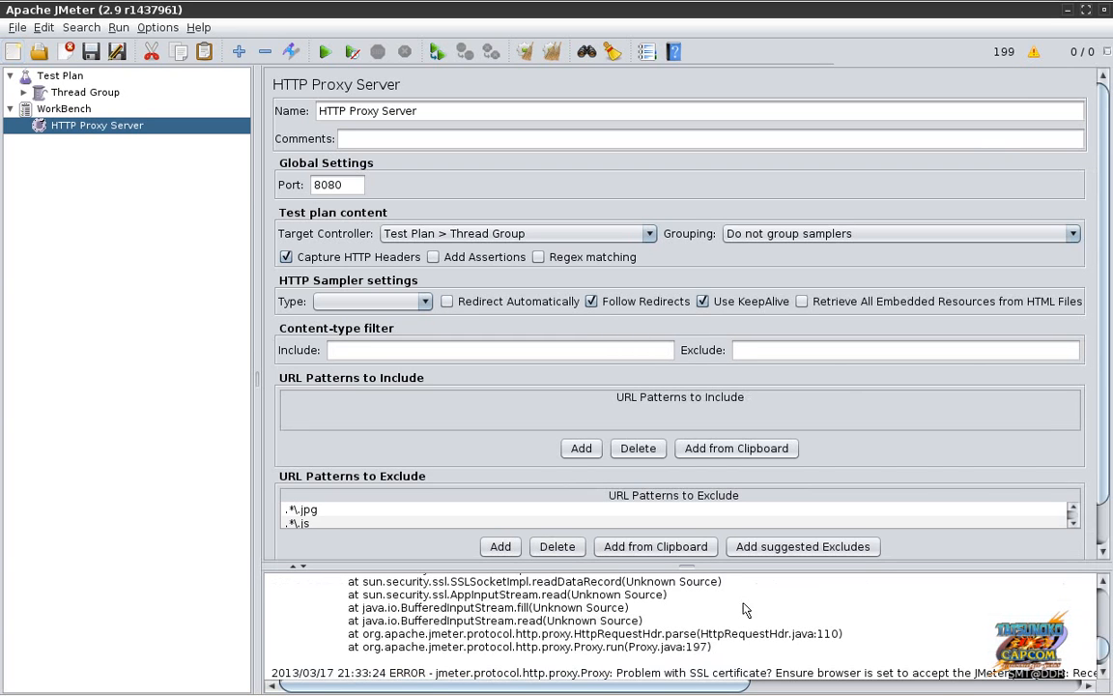
pyautogui.moveTo(685, 565); pyautogui.dragTo(676, 328)
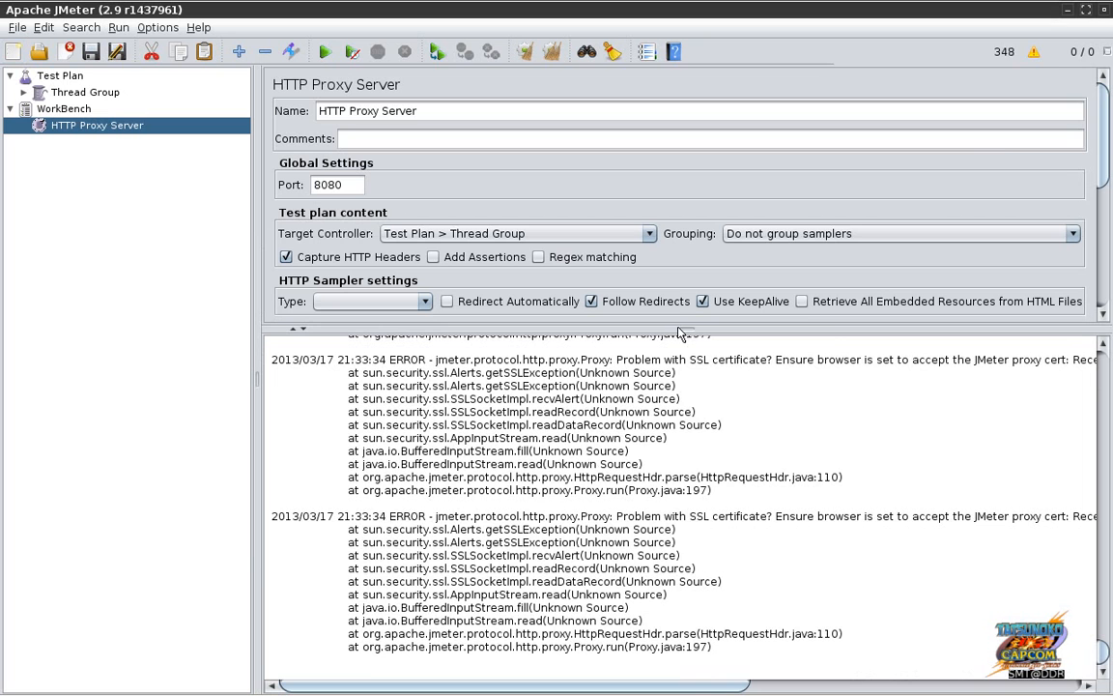
pyautogui.moveTo(678, 333); pyautogui.dragTo(689, 503)
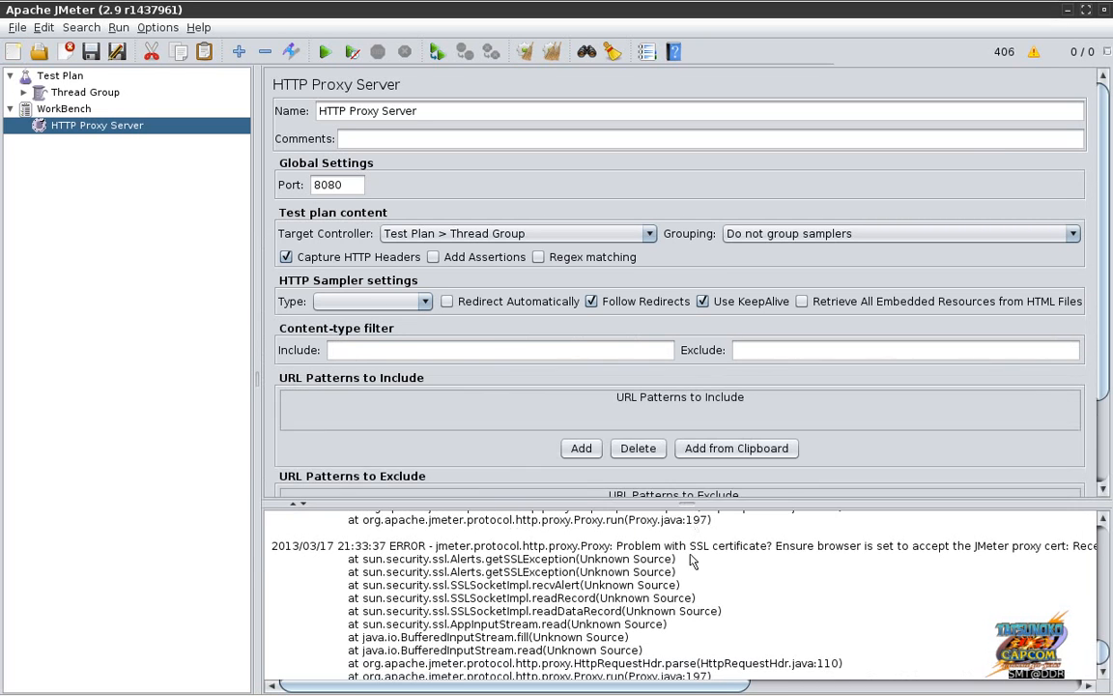
pyautogui.moveTo(690, 558); pyautogui.dragTo(690, 562)
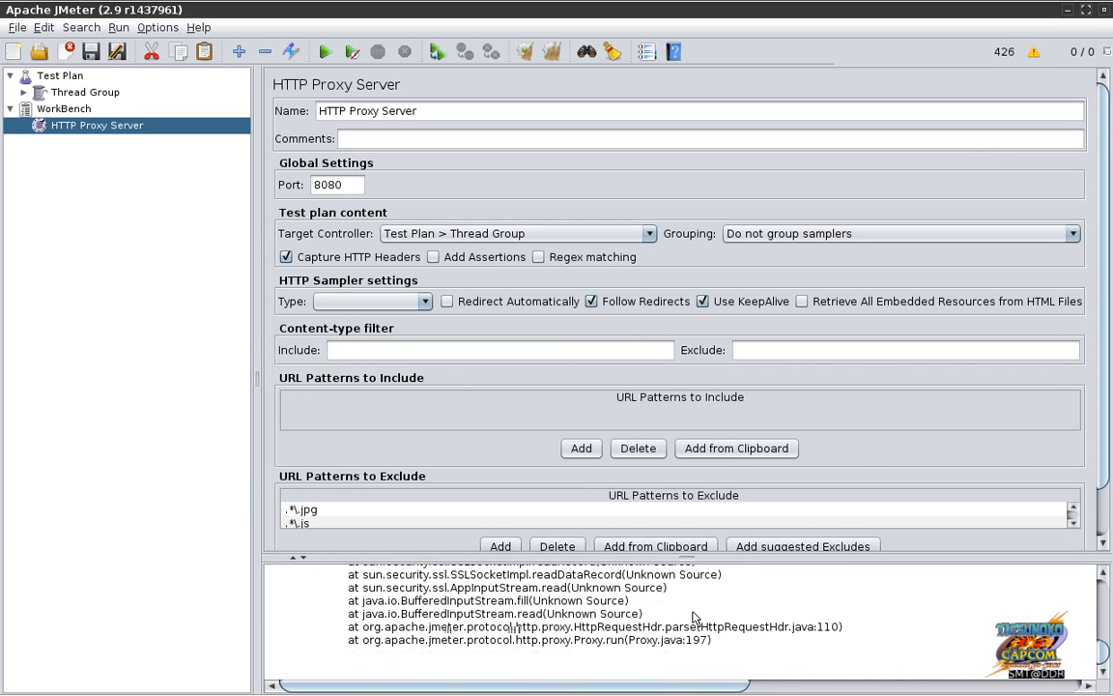
pyautogui.moveTo(692, 610); pyautogui.dragTo(693, 633)
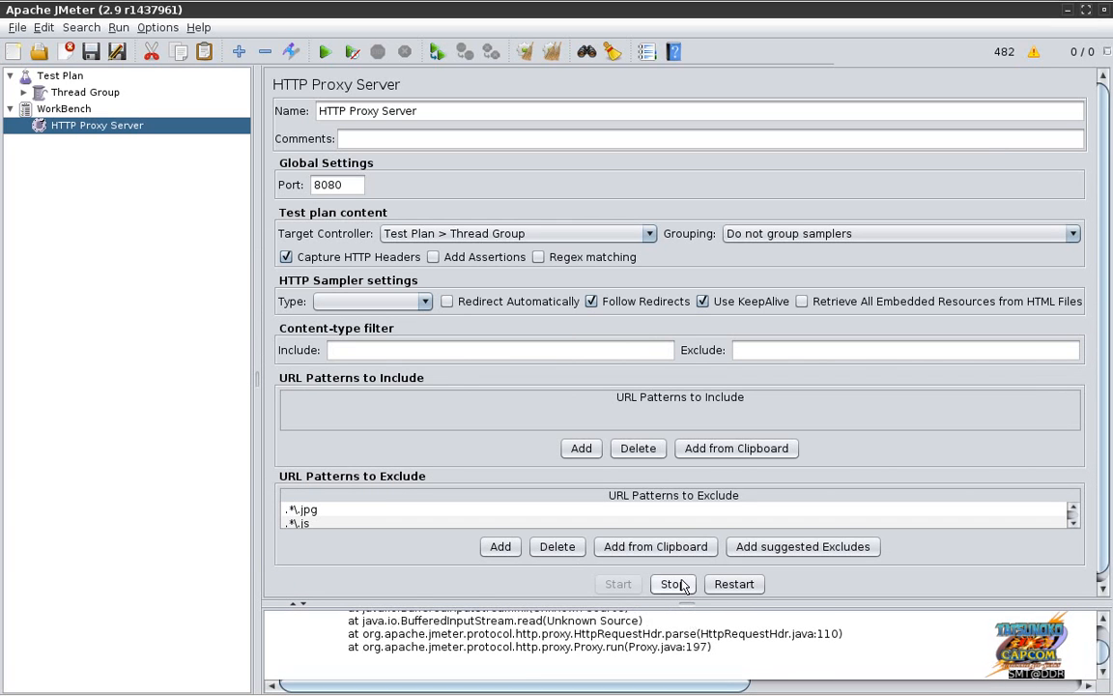
# Step: Back in Firefox, open Firebug's Net panel to watch MEGA's requests through 127.0.0.1:8080
pyautogui.hotkey('alt', 'Tab')
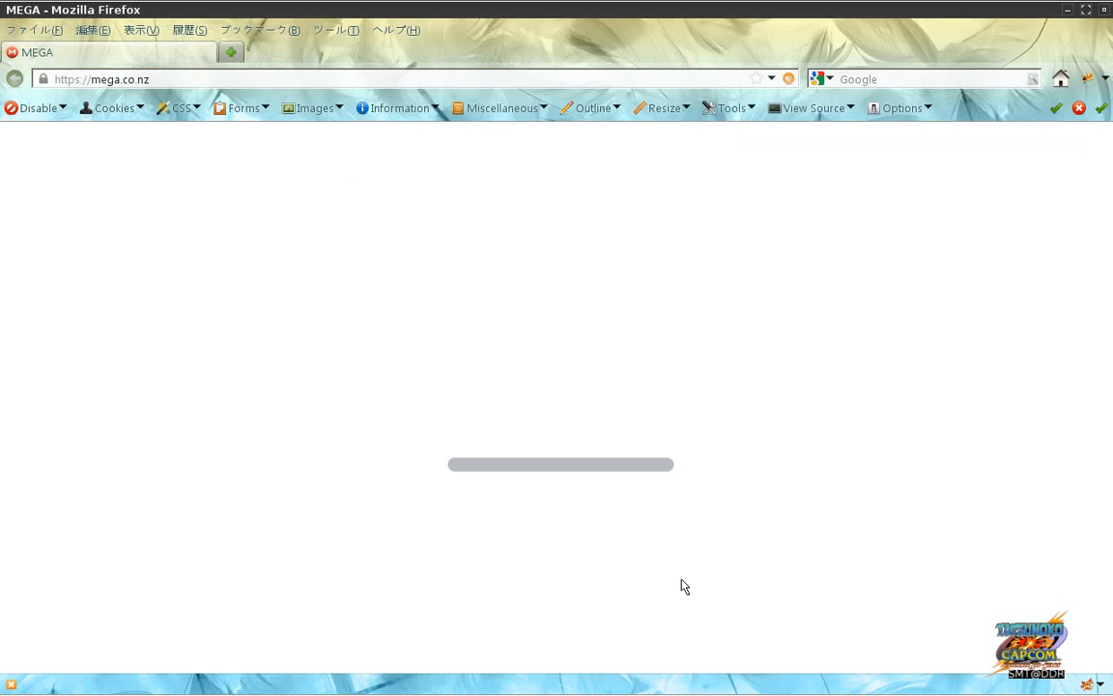
pyautogui.hotkey('alt', 'Tab')
pyautogui.hotkey('alt', 'Tab')
pyautogui.hotkey('alt', 'Tab')
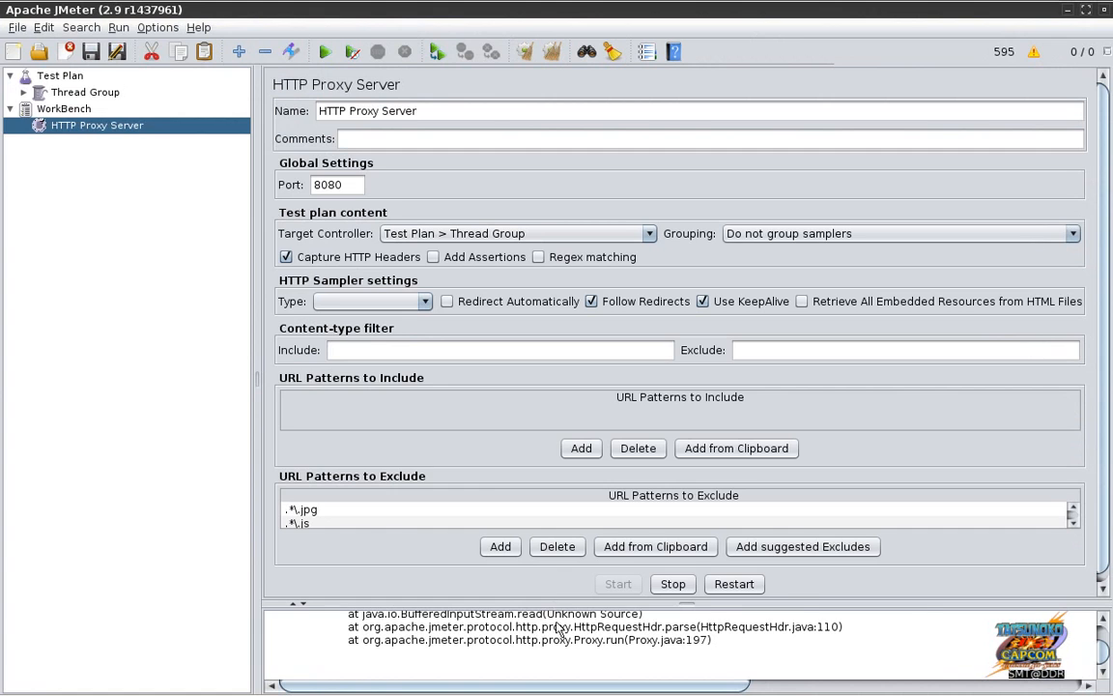
pyautogui.hotkey('alt', 'Tab')
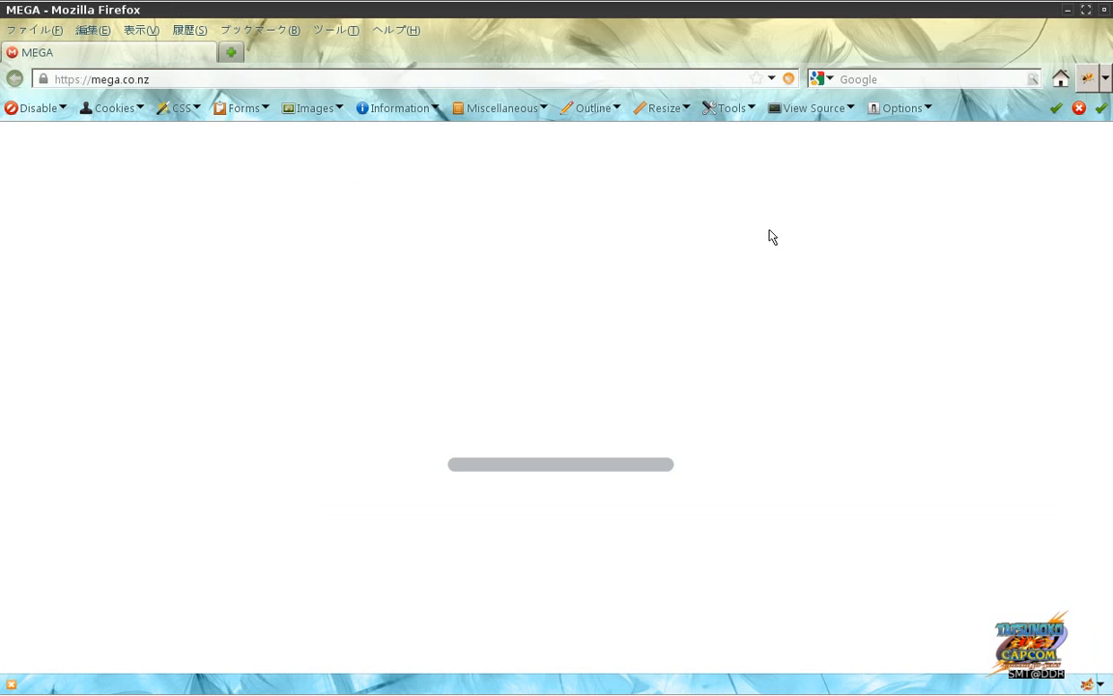
pyautogui.press('F12')
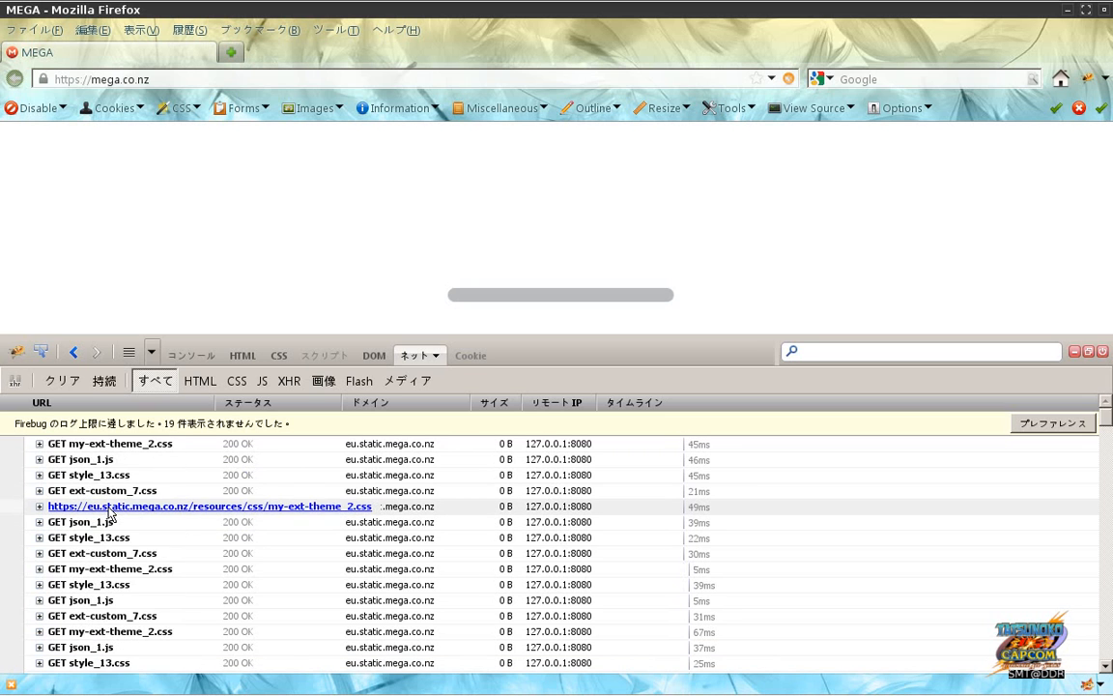
# Step: Copy the json_1.js request URL from Firebug and load it in a new tab
pyautogui.rightClick(109, 515)
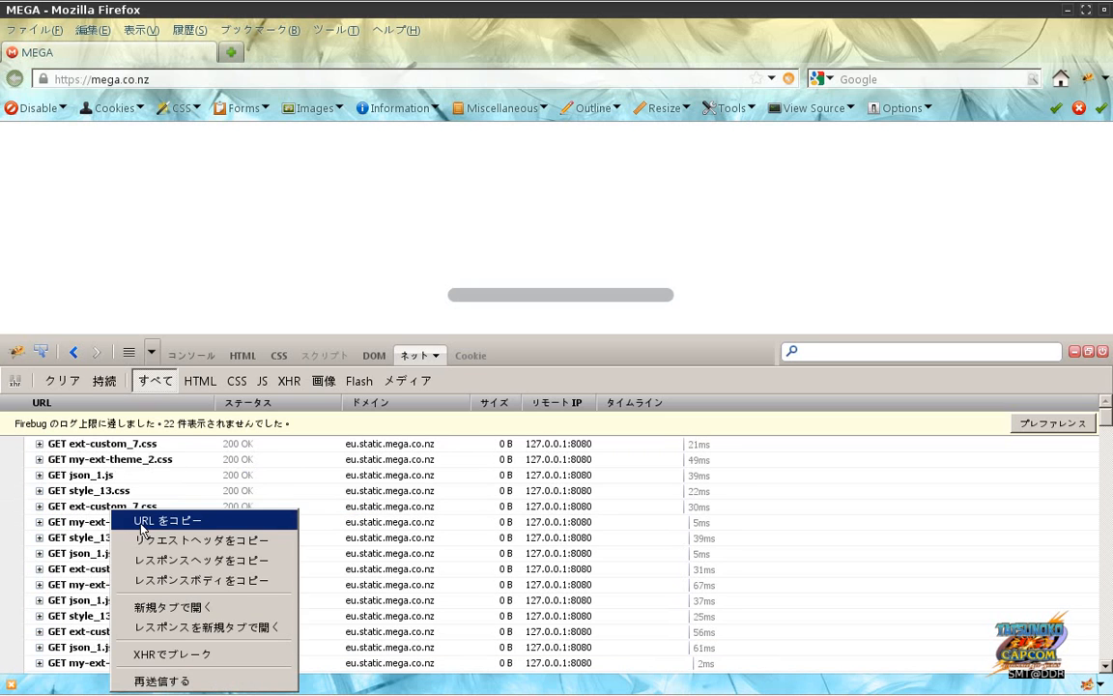
pyautogui.click(141, 523)
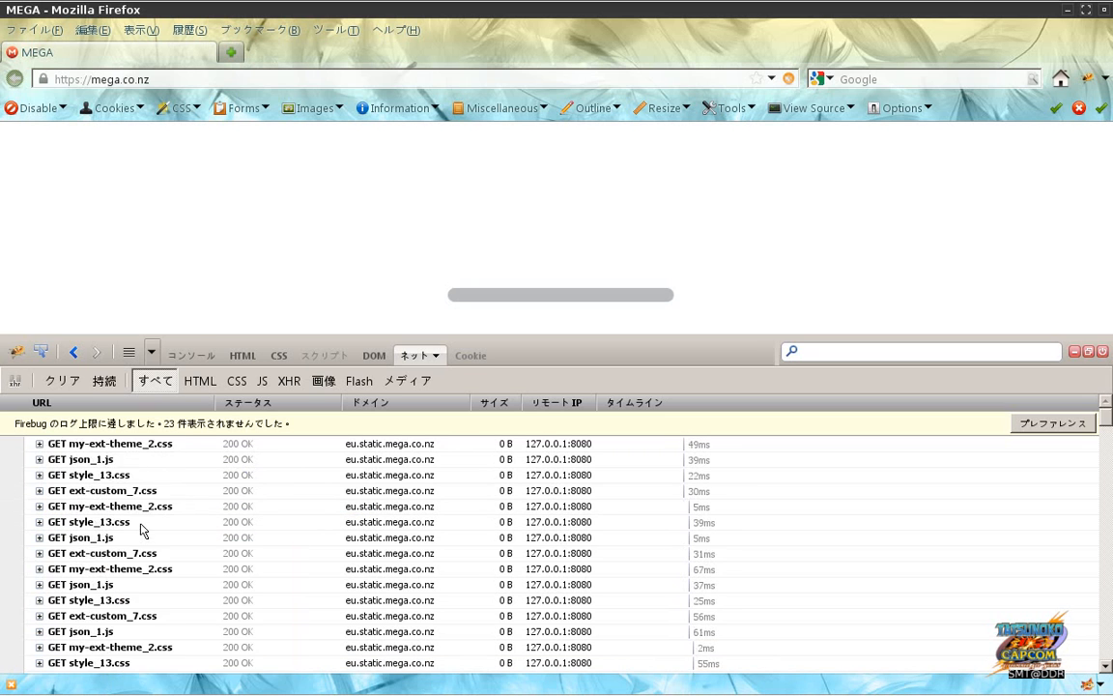
pyautogui.click(231, 55)
pyautogui.write('https://eu.static.mega.co.nz/json_1.js')
pyautogui.press('Return')
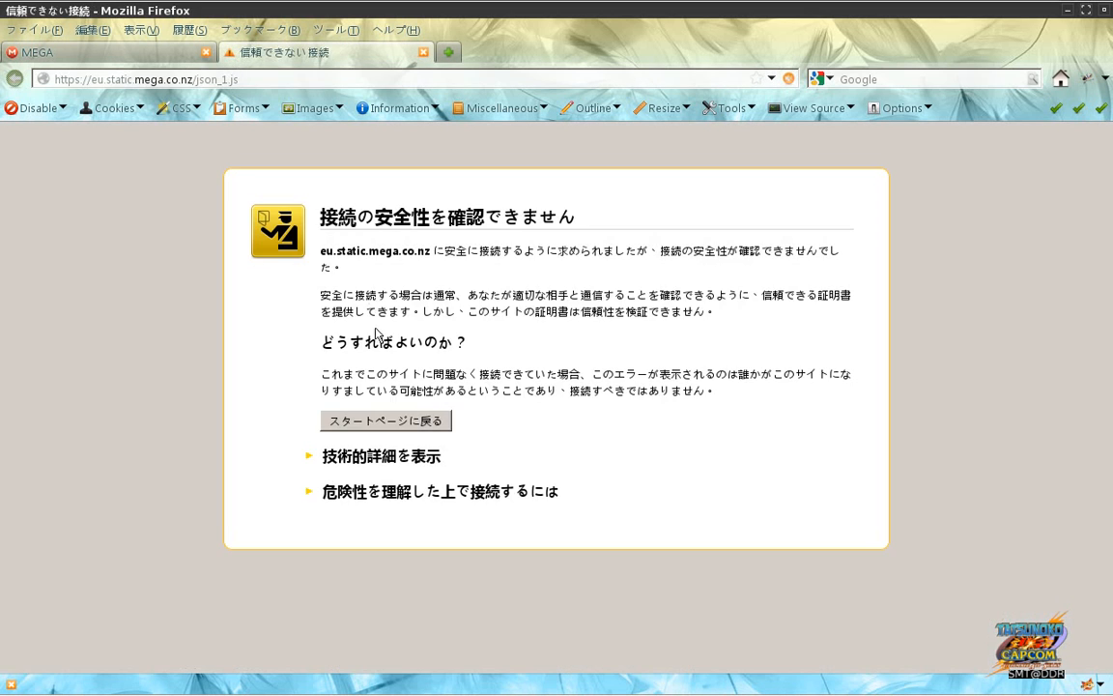
# Step: Add a security exception for eu.static.mega.co.nz, then close the json_1.js tab
pyautogui.moveTo(92, 80); pyautogui.dragTo(194, 82)
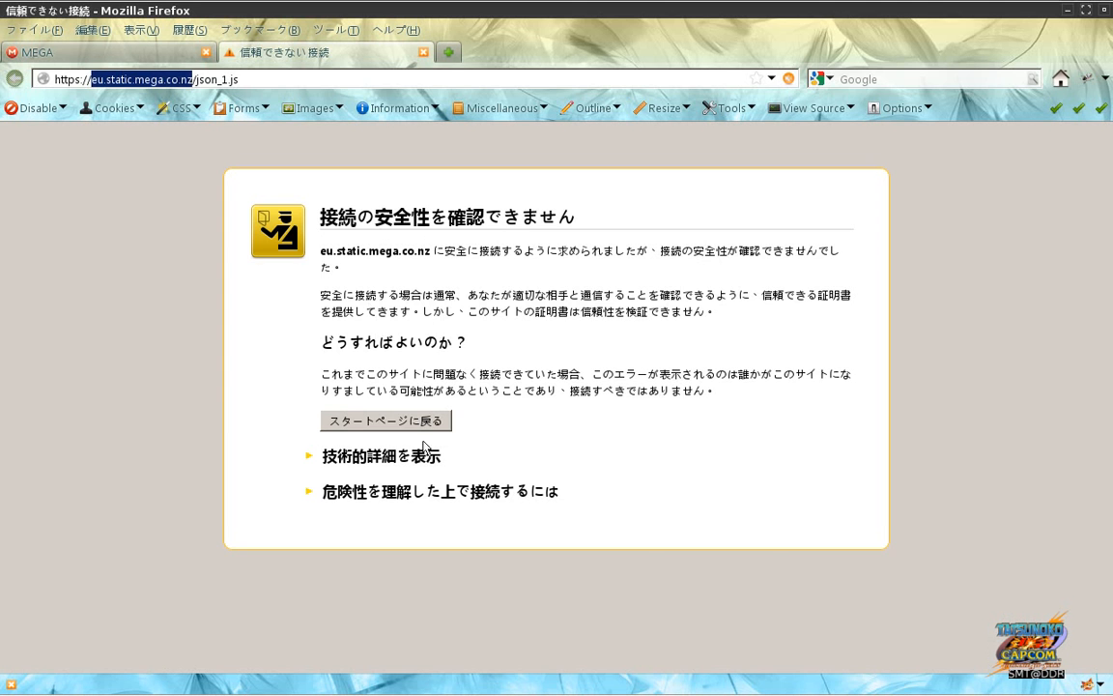
pyautogui.click(353, 491)
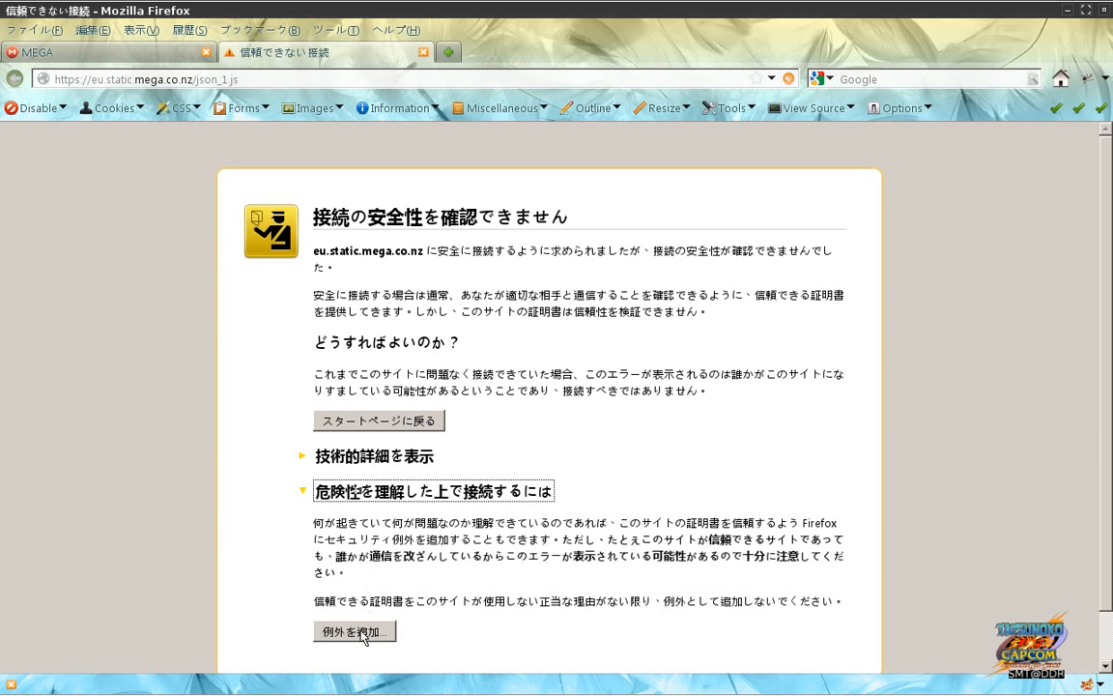
pyautogui.click(354, 631)
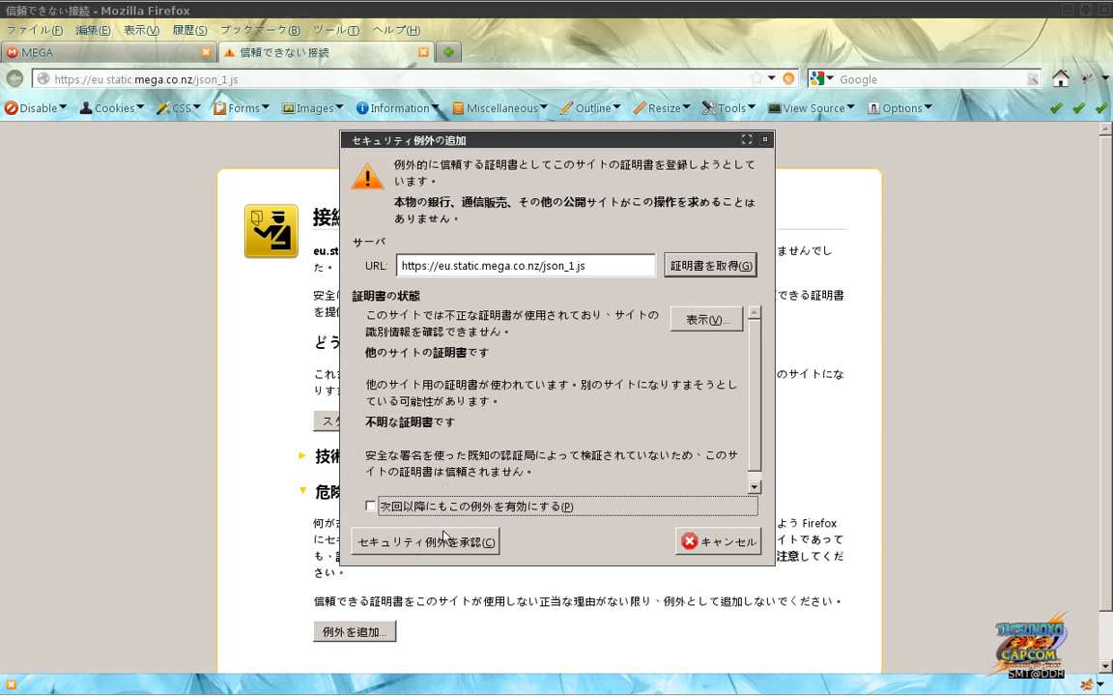
pyautogui.click(445, 544)
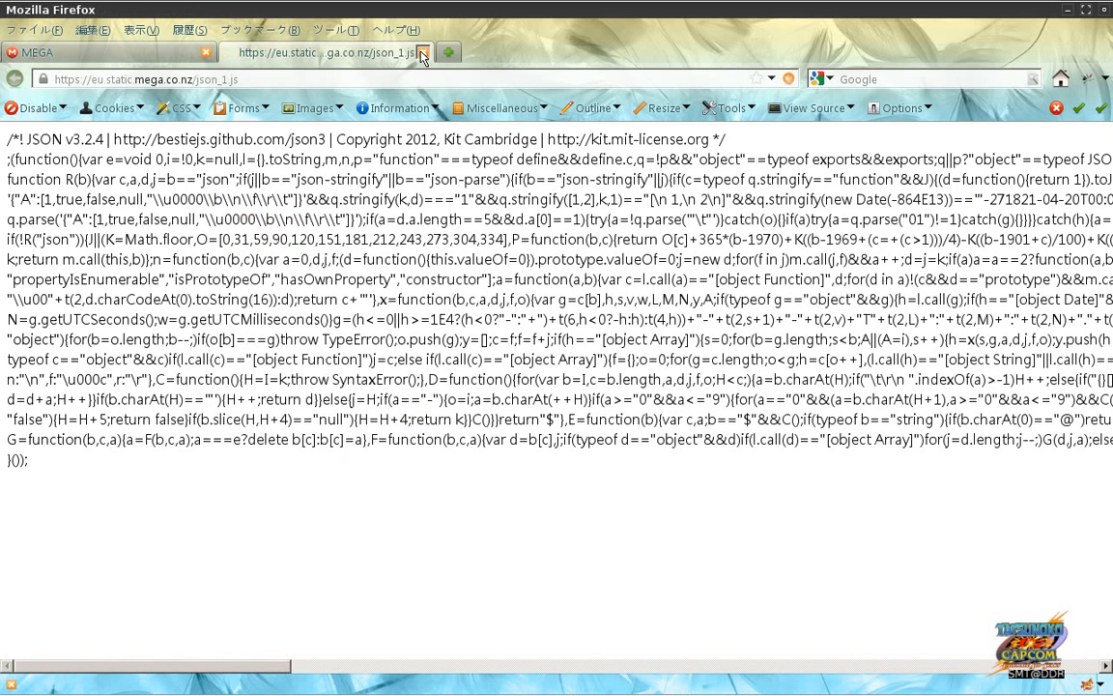
pyautogui.hotkey('ctrl', 'w')
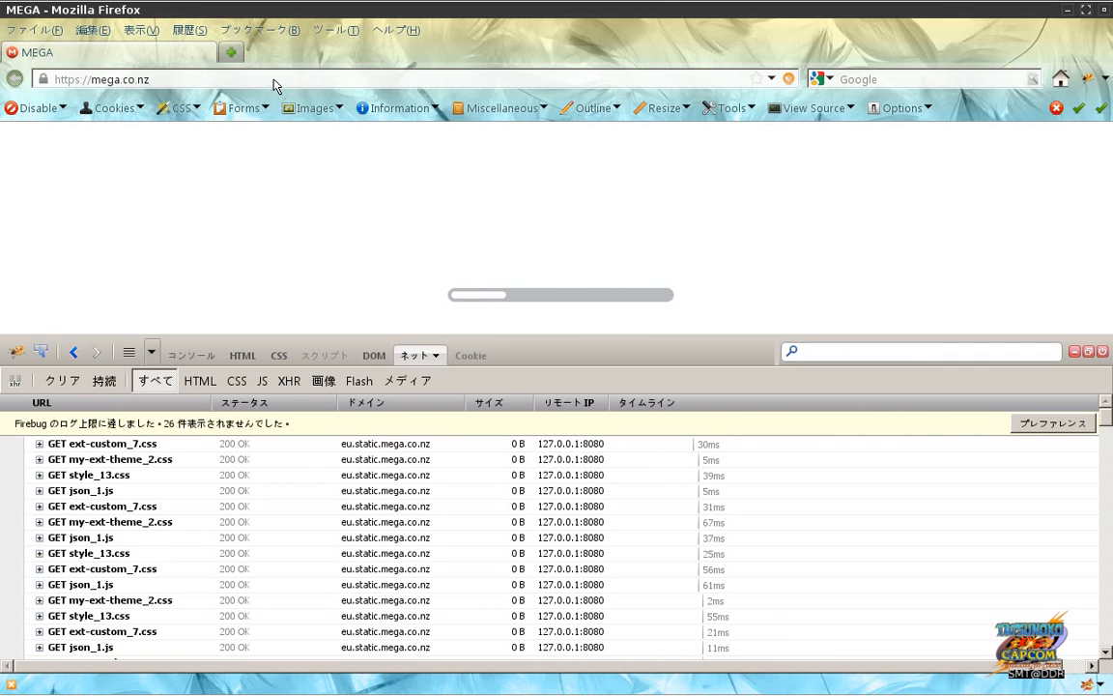
pyautogui.hotkey('alt', 'Tab')
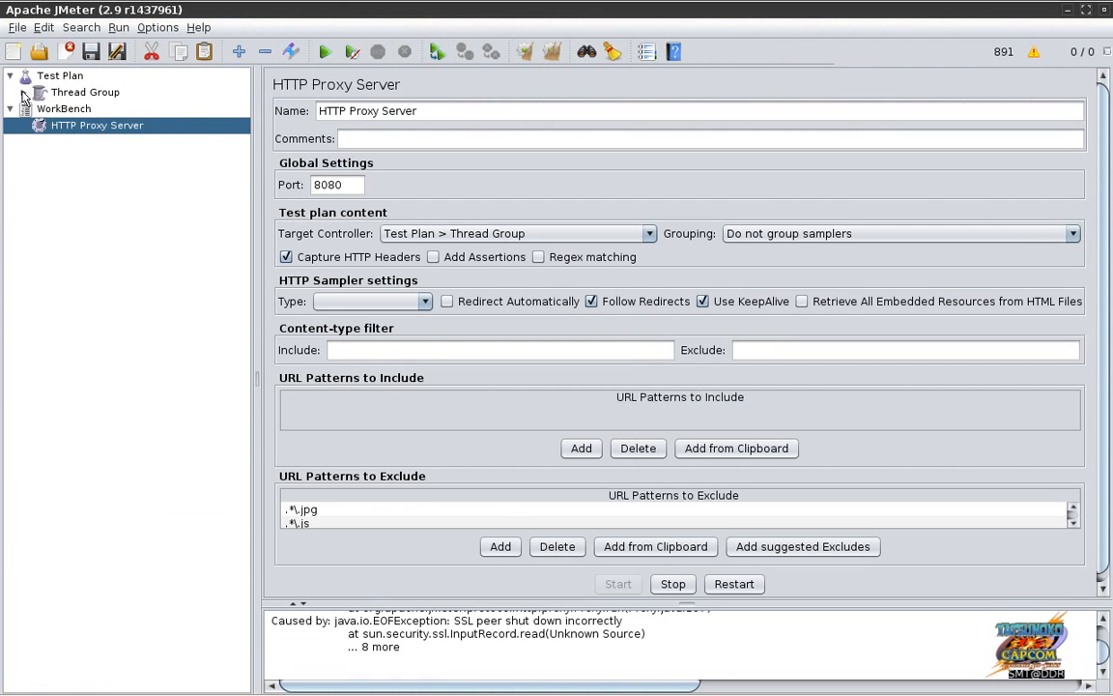
# Step: Expand the Thread Group and inspect samplers like /static/index_1.json, /favicon.ico and /pages/bottom_6.html
pyautogui.click(23, 92)
pyautogui.click(84, 127)
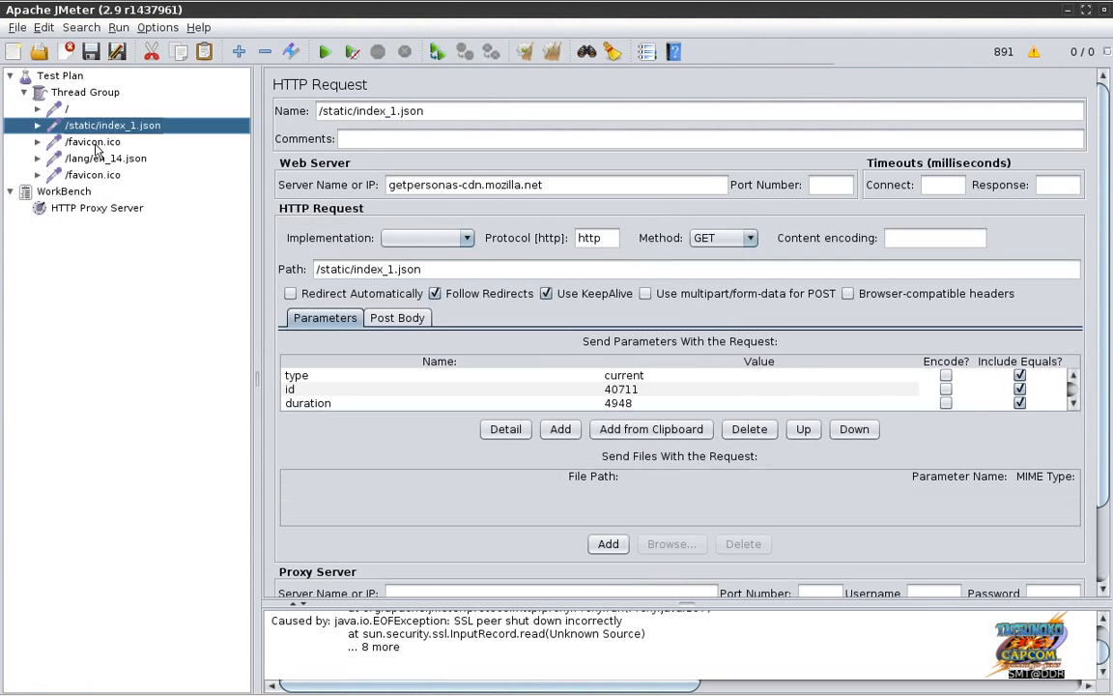
pyautogui.click(90, 142)
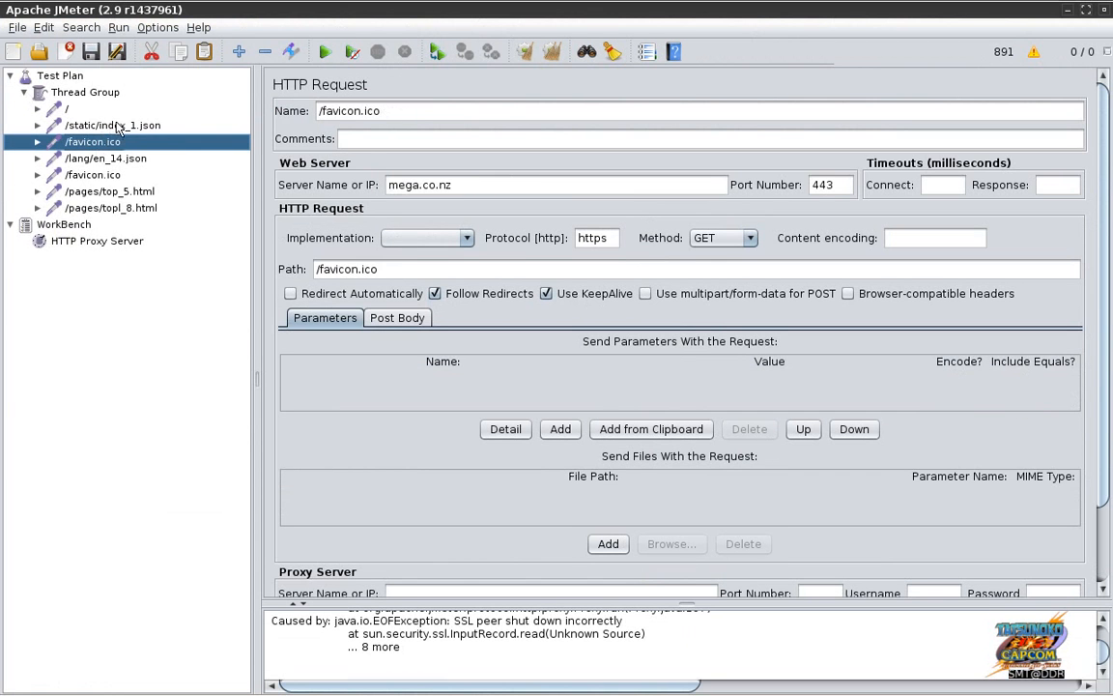
pyautogui.click(118, 126)
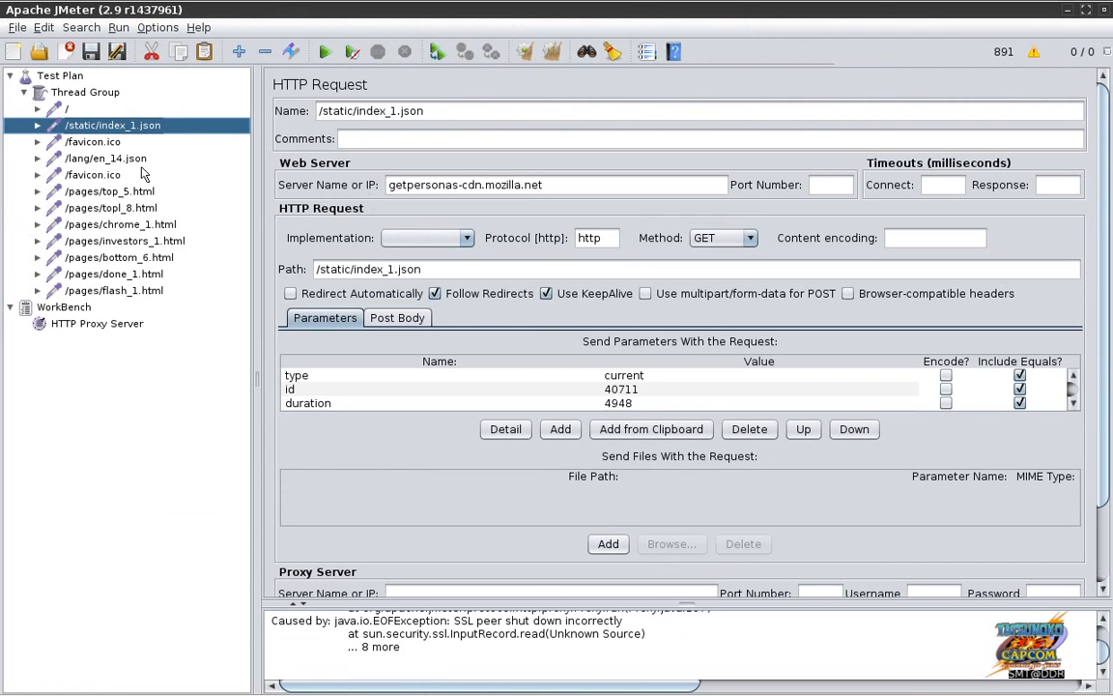
pyautogui.click(136, 210)
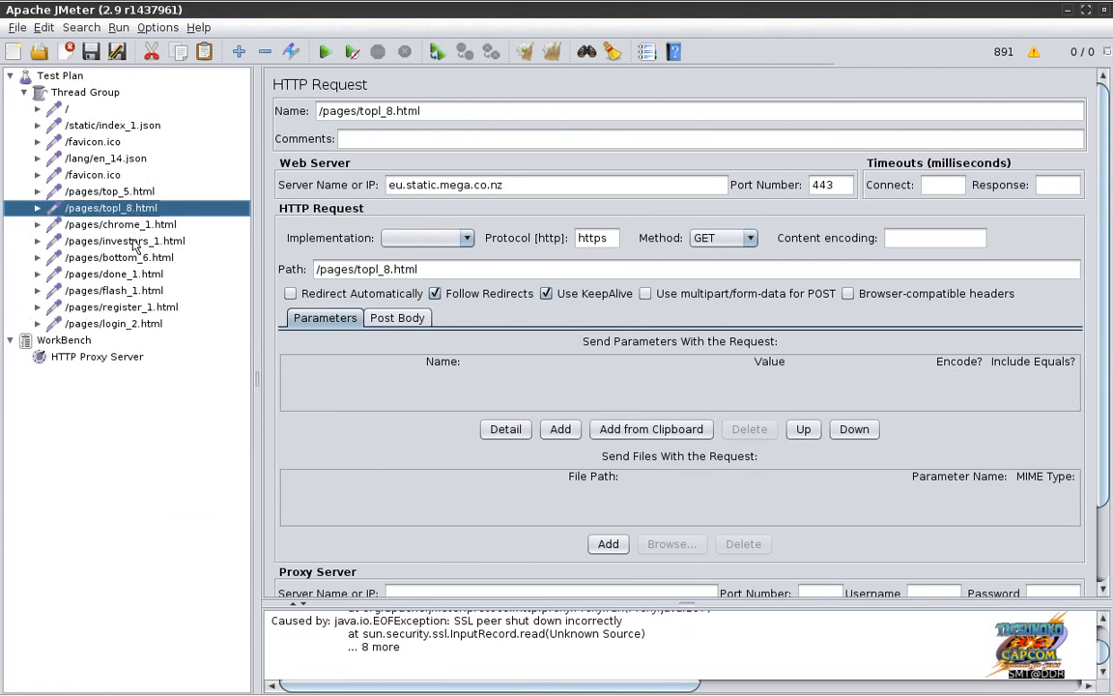
pyautogui.click(134, 242)
pyautogui.click(126, 258)
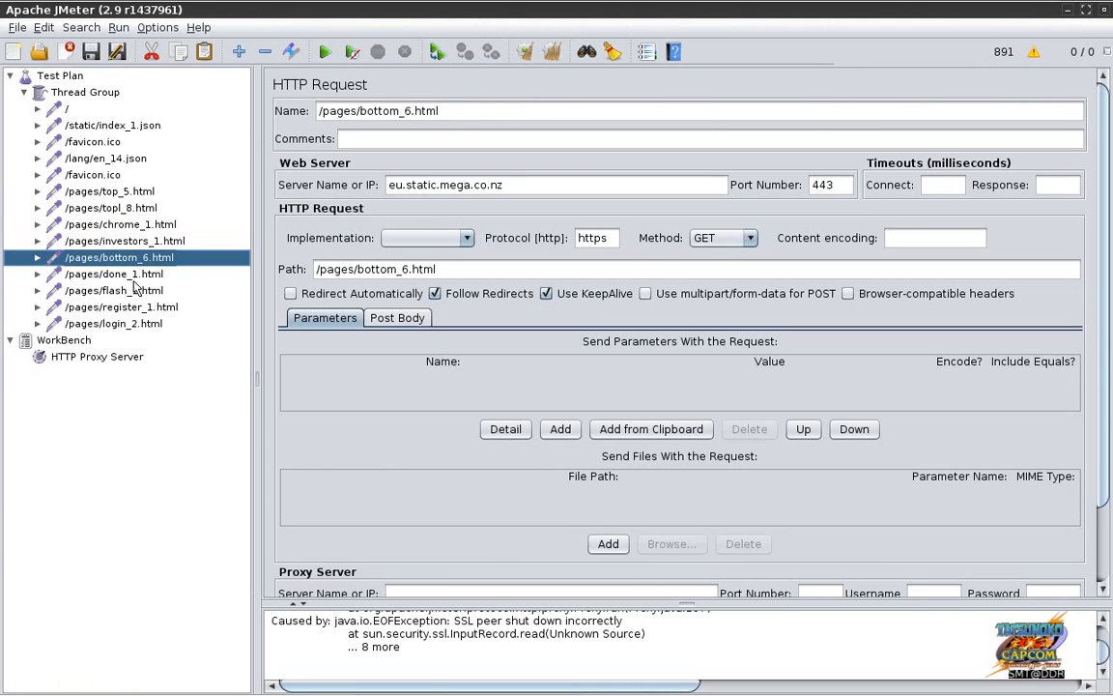
# Step: Check the mega.co.nz page in Firefox, then Clear All logged results and errors in JMeter
pyautogui.hotkey('alt', 'Tab')
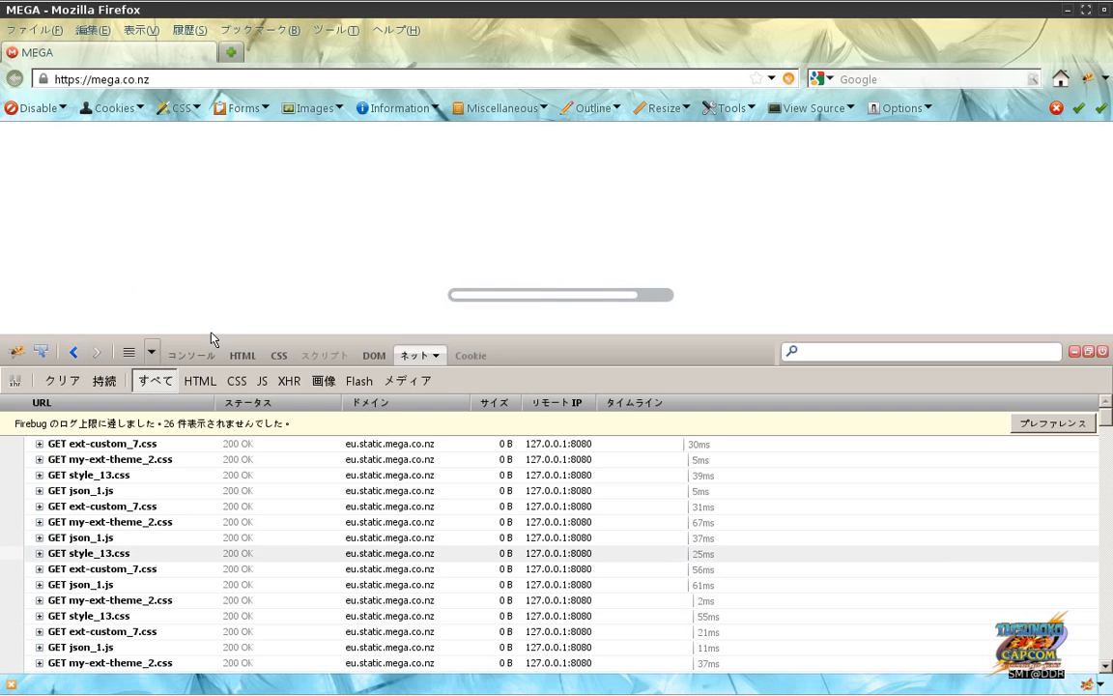
pyautogui.click(206, 84)
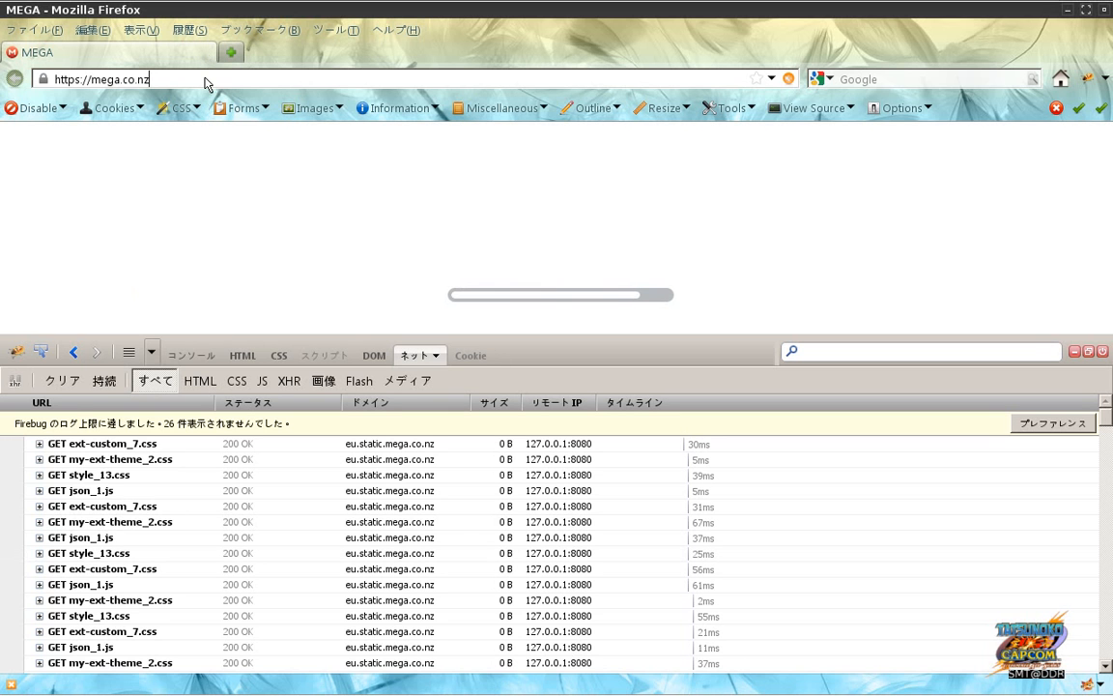
pyautogui.hotkey('alt', 'Tab')
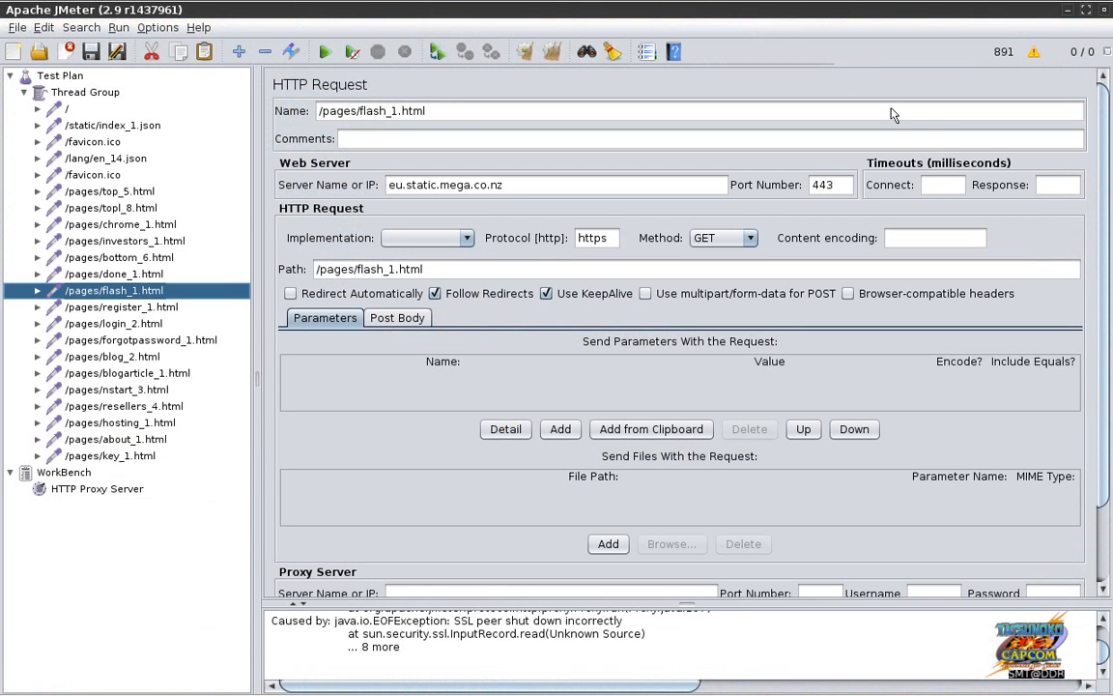
pyautogui.click(553, 53)
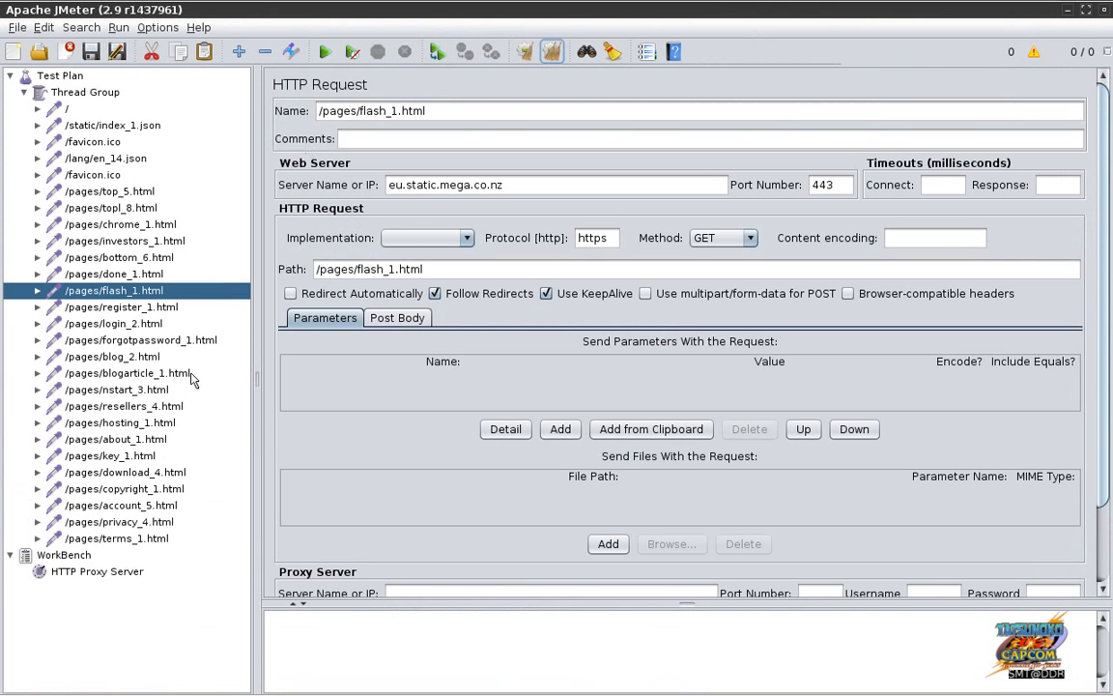
# Step: Delete the recorded samplers from the first one down to /pages/pro_6.html
pyautogui.click(68, 112)
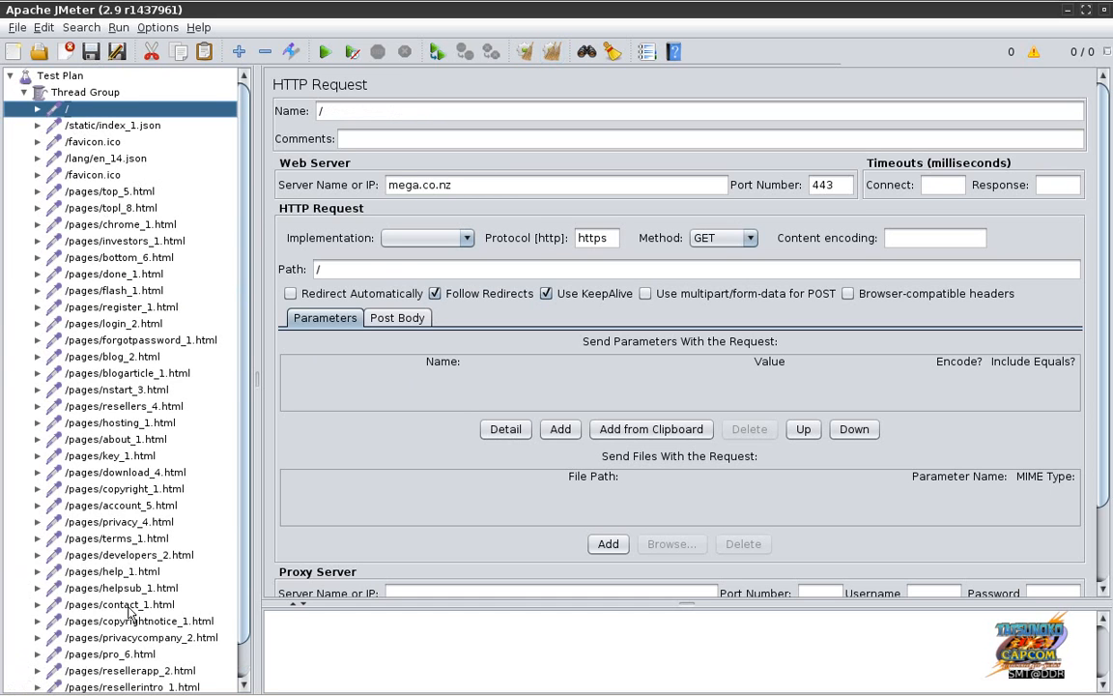
pyautogui.keyDown('shift'); pyautogui.click(132, 657); pyautogui.keyUp('shift')
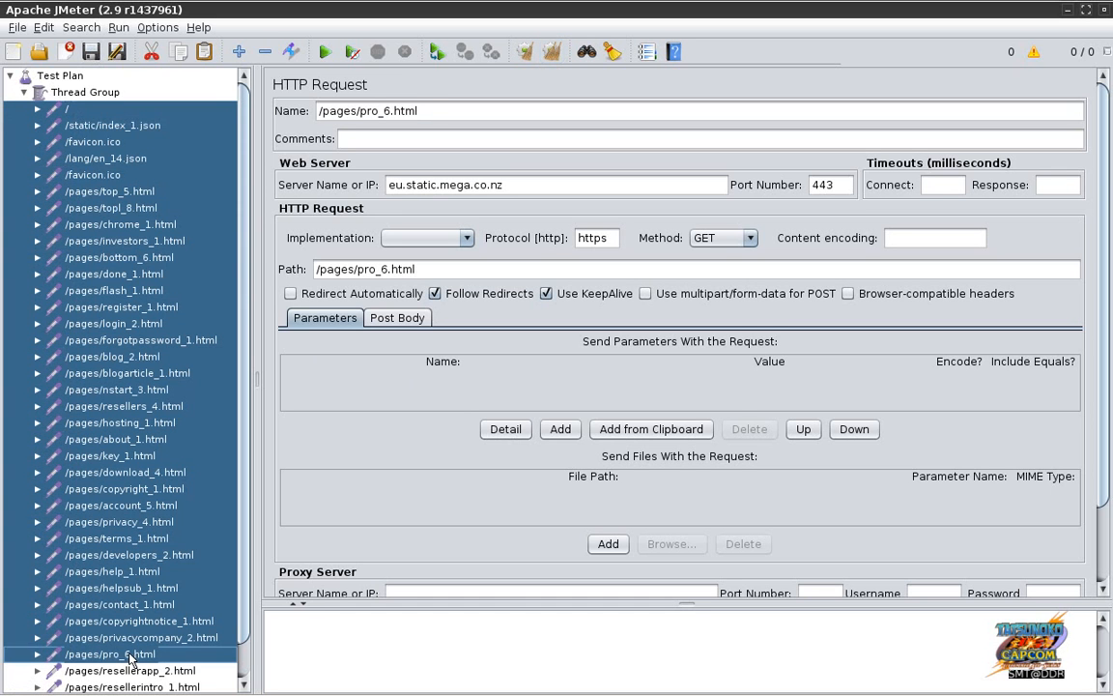
pyautogui.press('Delete')
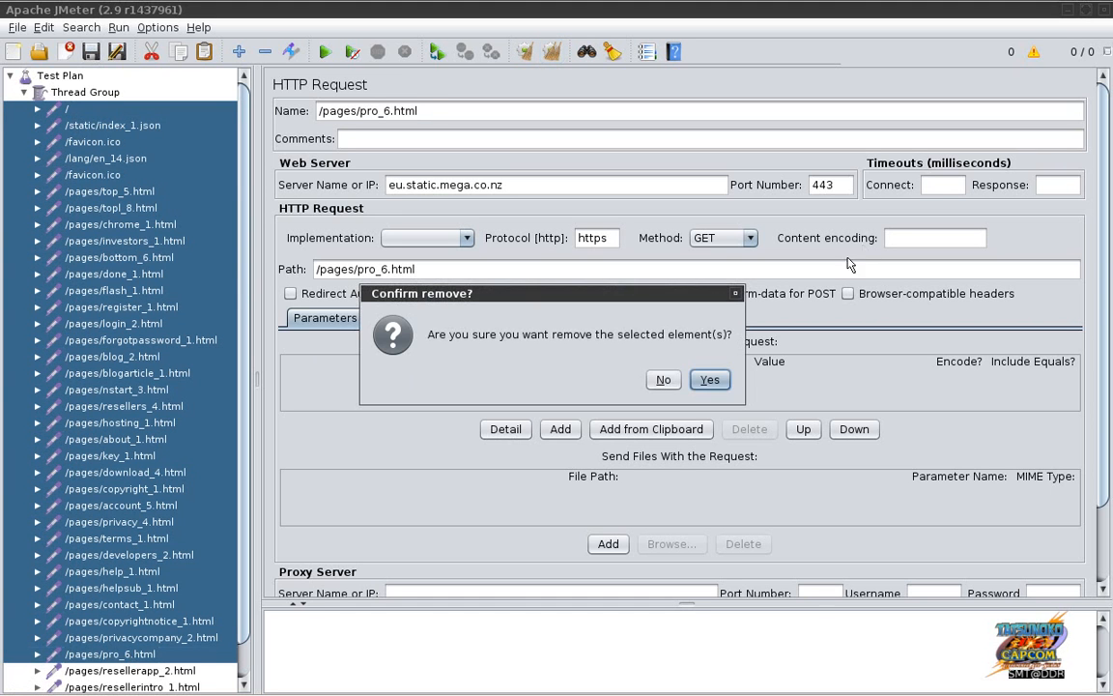
pyautogui.click(709, 381)
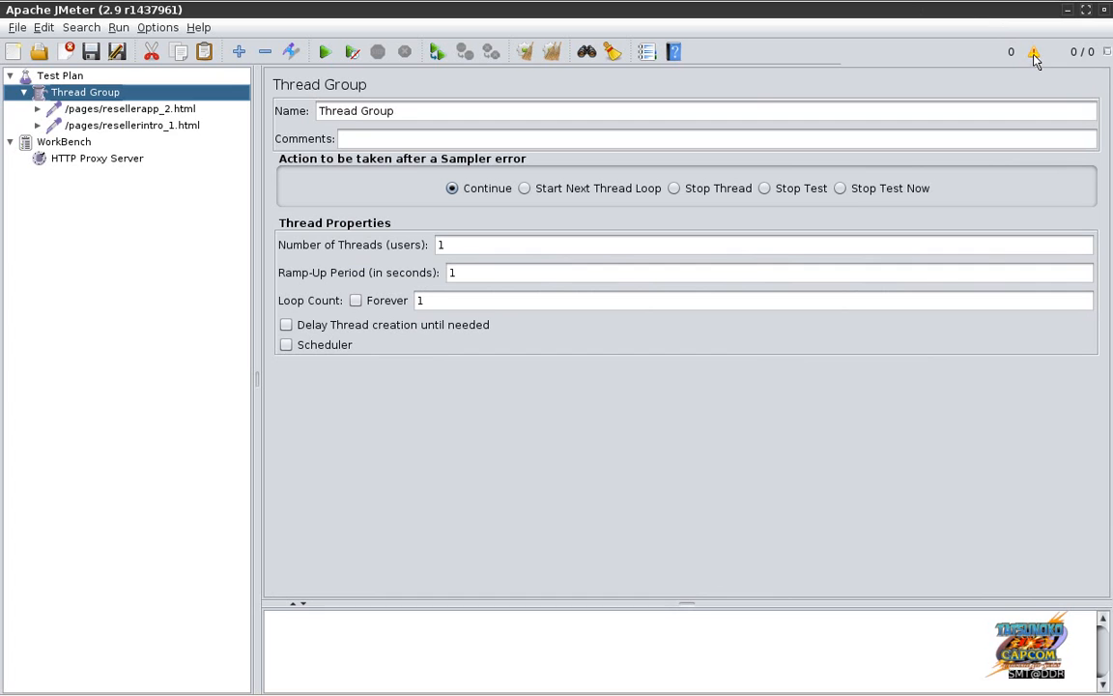
# Step: Hide the log panel and stop the HTTP Proxy Server recording
pyautogui.click(1034, 55)
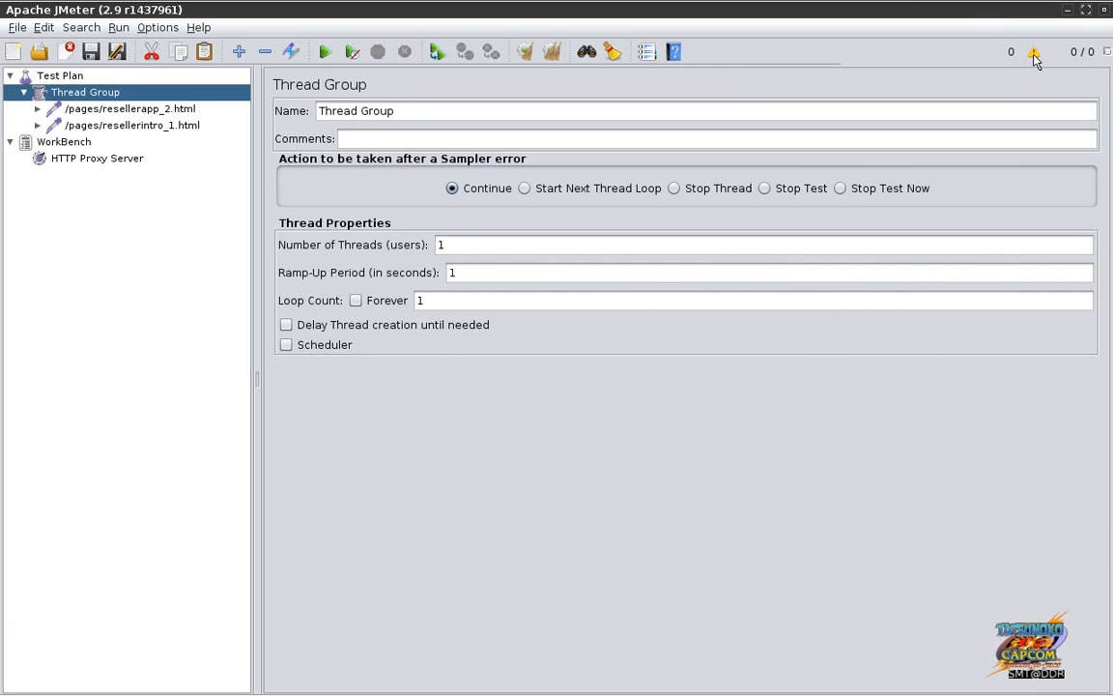
pyautogui.click(128, 160)
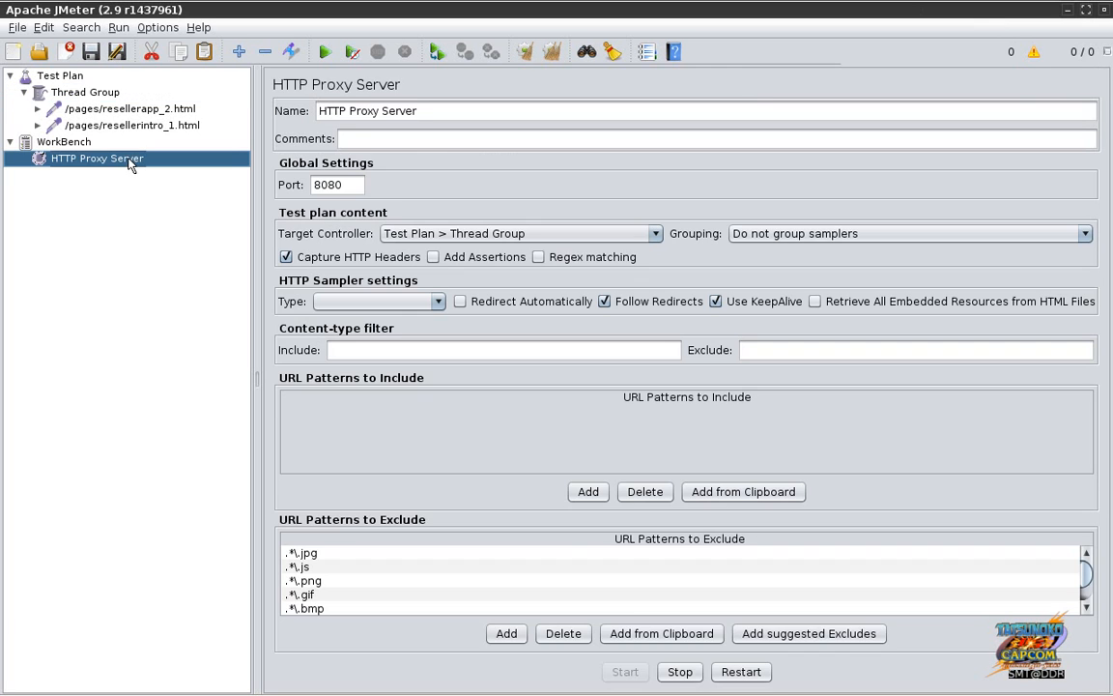
pyautogui.click(685, 673)
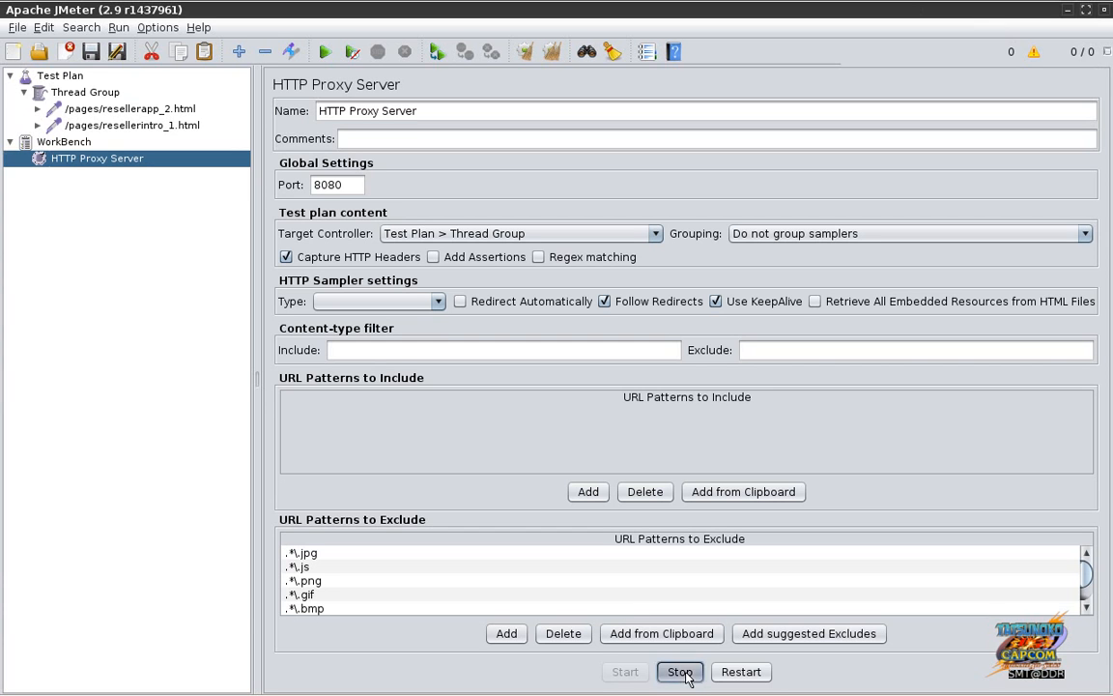
# Step: Delete the remaining /pages/resellerapp_2.html and /pages/resellerintro_1.html samplers and return to Firefox
pyautogui.click(113, 110)
pyautogui.keyDown('shift'); pyautogui.click(120, 126); pyautogui.keyUp('shift')
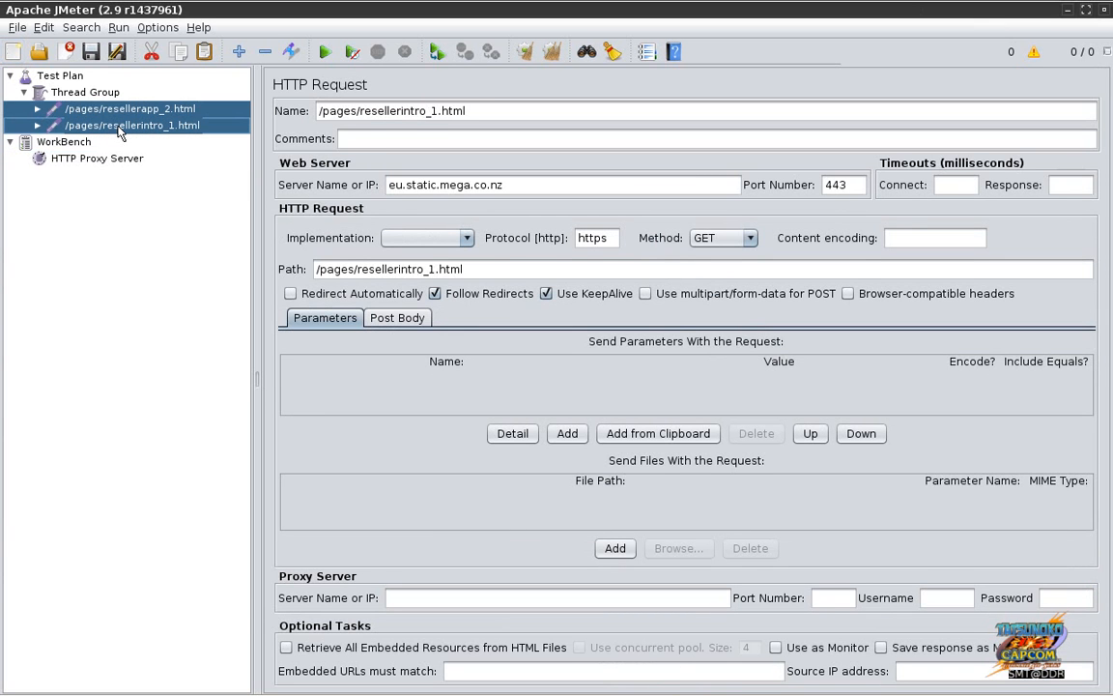
pyautogui.press('Delete')
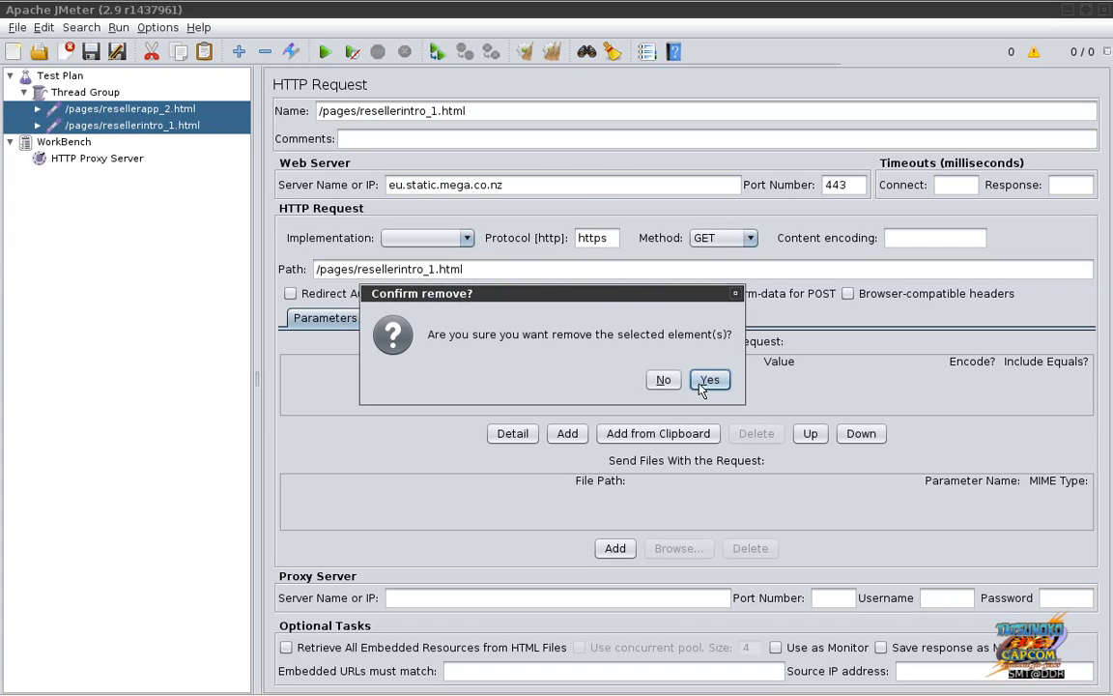
pyautogui.click(708, 381)
pyautogui.hotkey('alt', 'Tab')
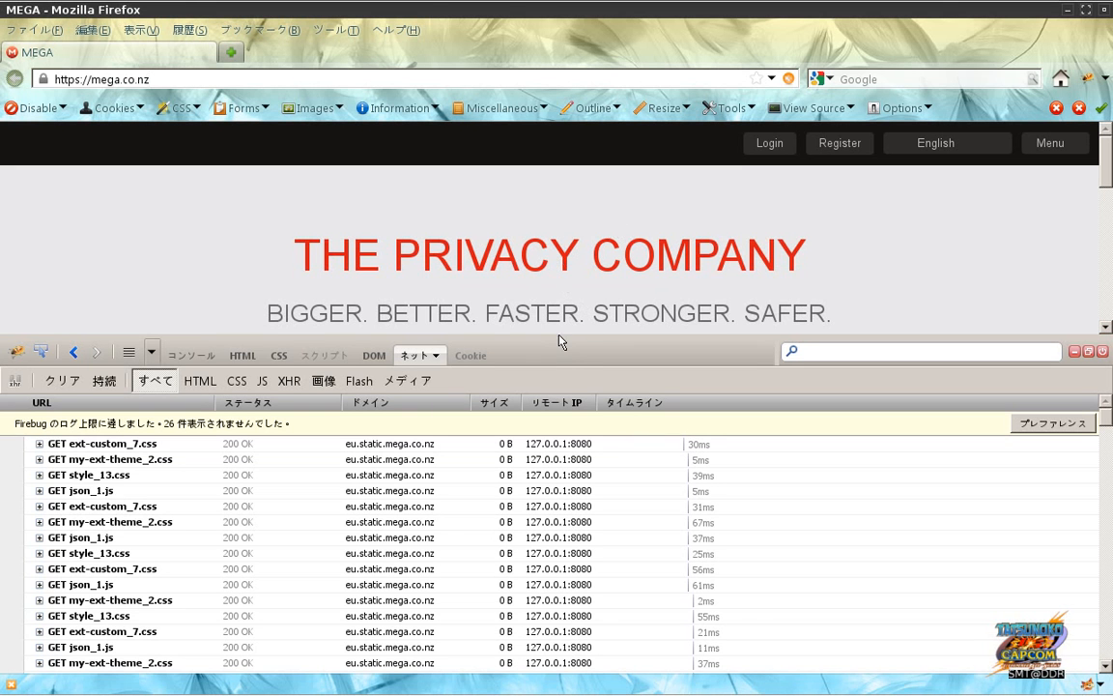
# Step: Clear Firebug's network request list and readjust the panel height
pyautogui.click(62, 380)
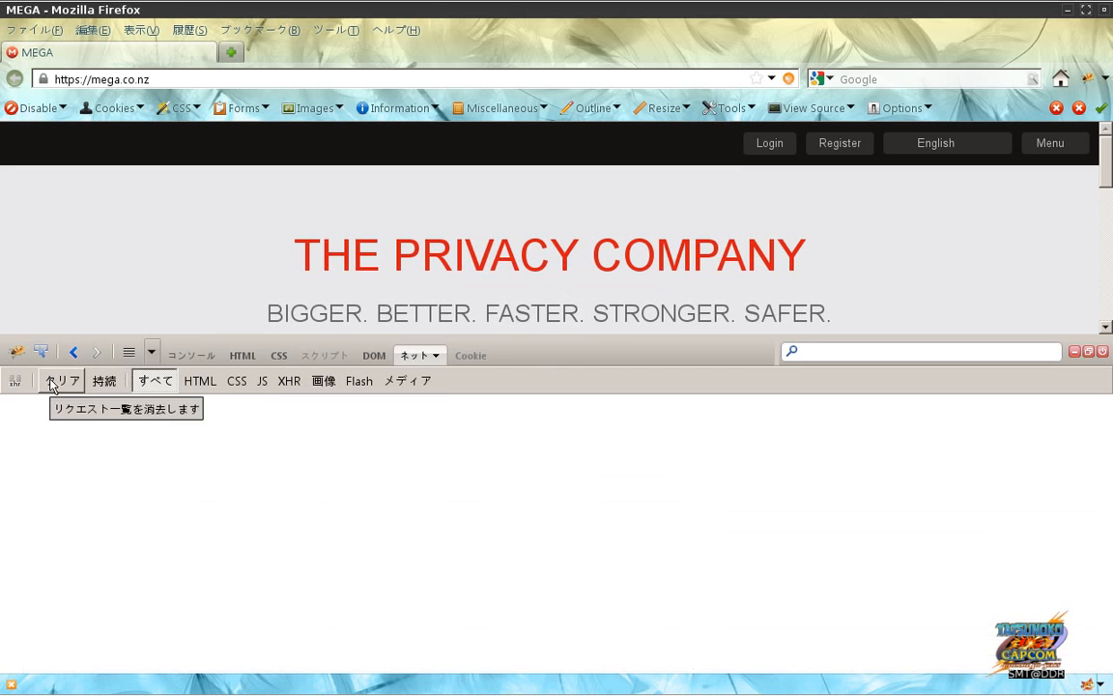
pyautogui.moveTo(536, 337); pyautogui.dragTo(540, 517)
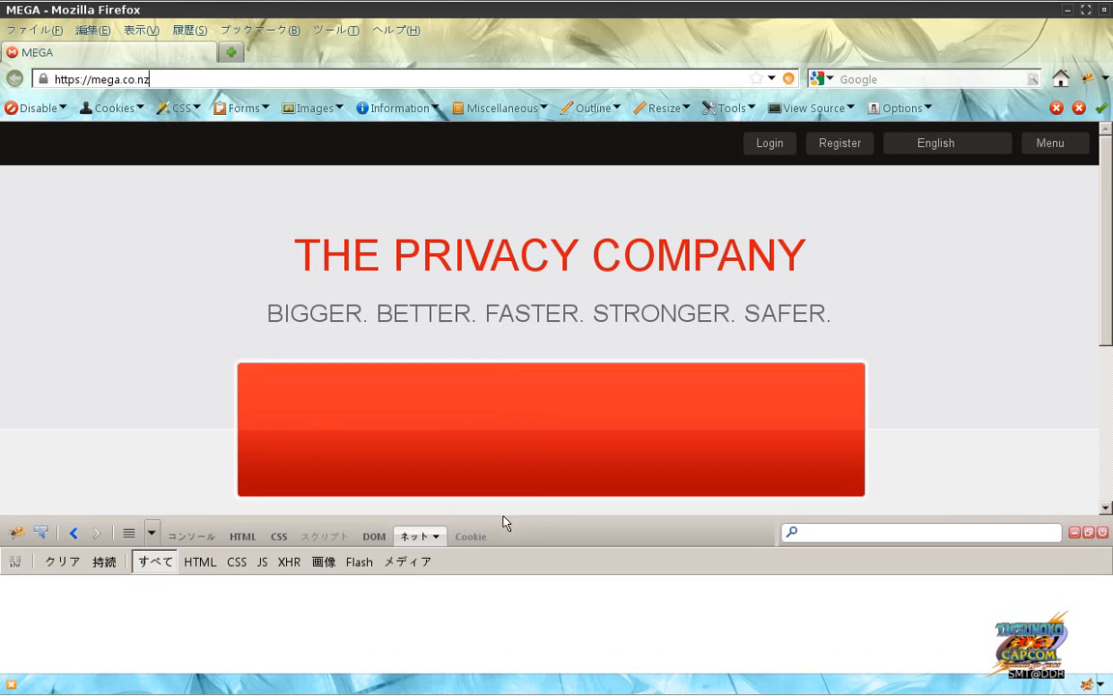
pyautogui.moveTo(504, 514); pyautogui.dragTo(504, 360)
# Step: Check JMeter's HTTP Proxy Server settings
pyautogui.hotkey('alt', 'Tab')
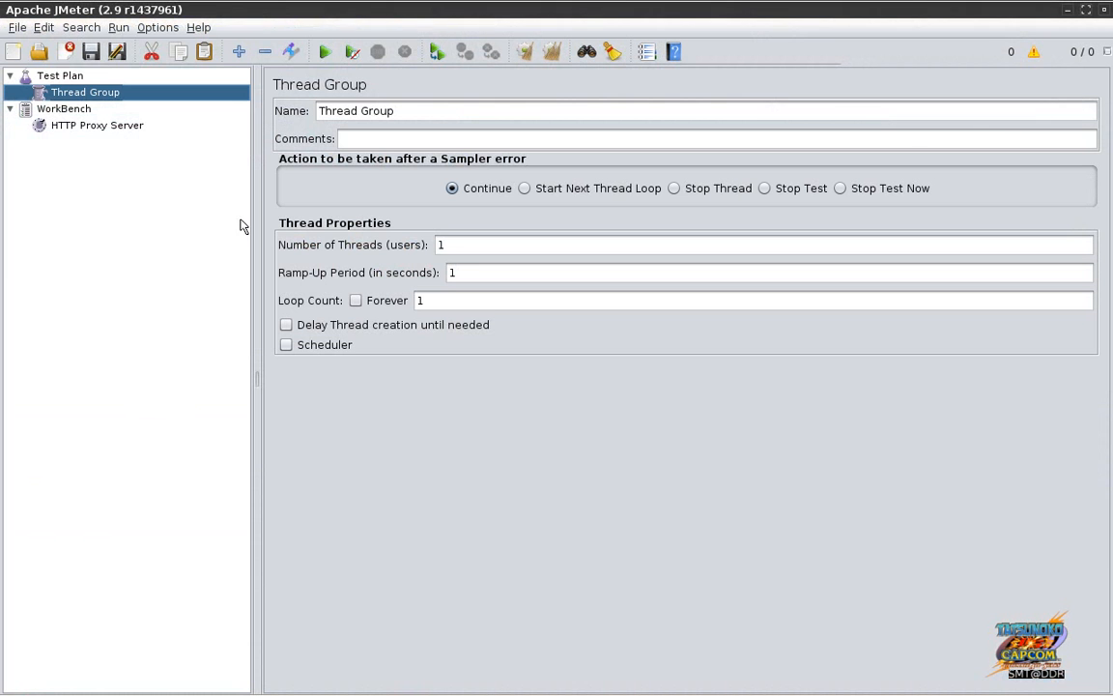
pyautogui.click(126, 134)
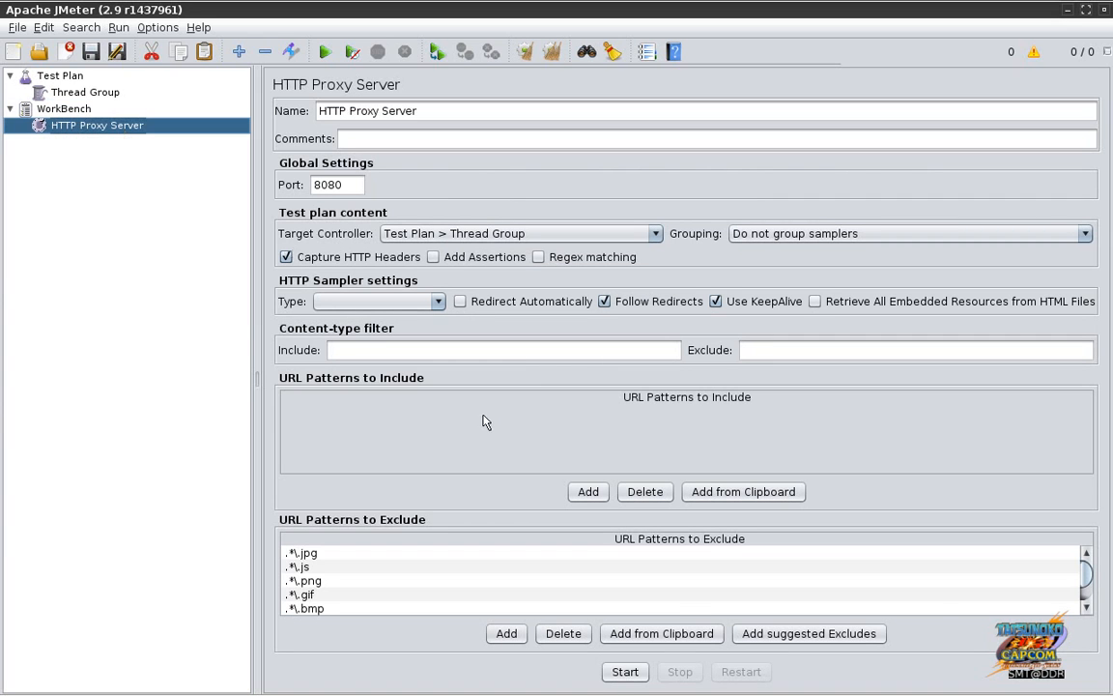
pyautogui.moveTo(1085, 578); pyautogui.dragTo(1085, 552)
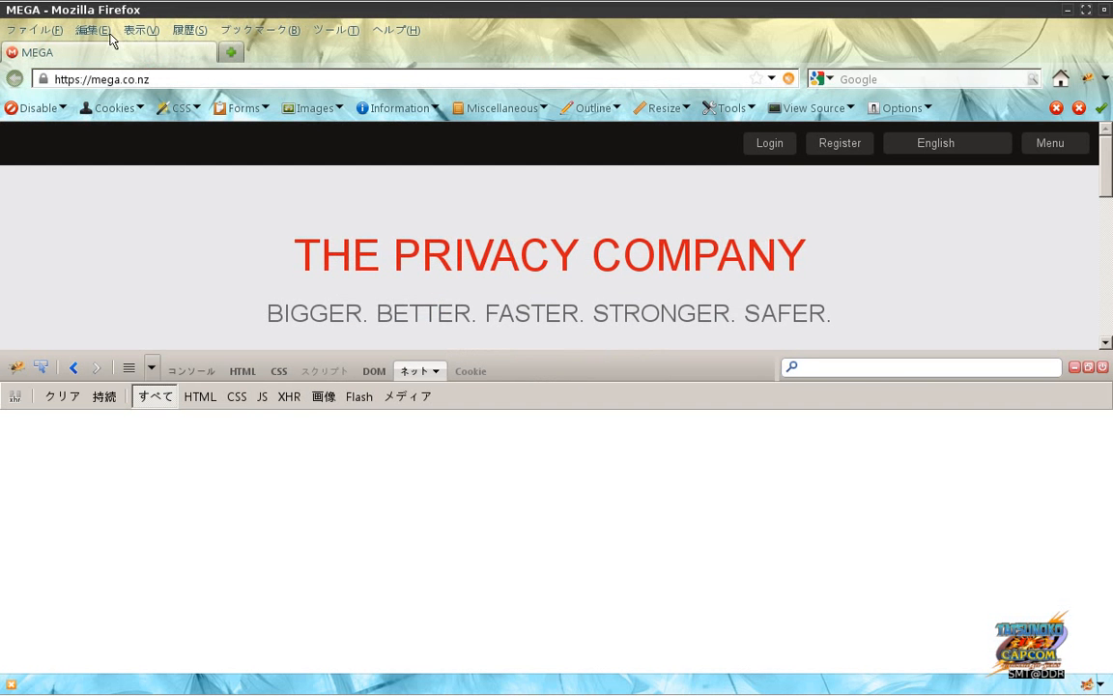
# Step: Open Firefox's Certificate Manager and show the Servers list of stored exceptions
pyautogui.click(100, 35)
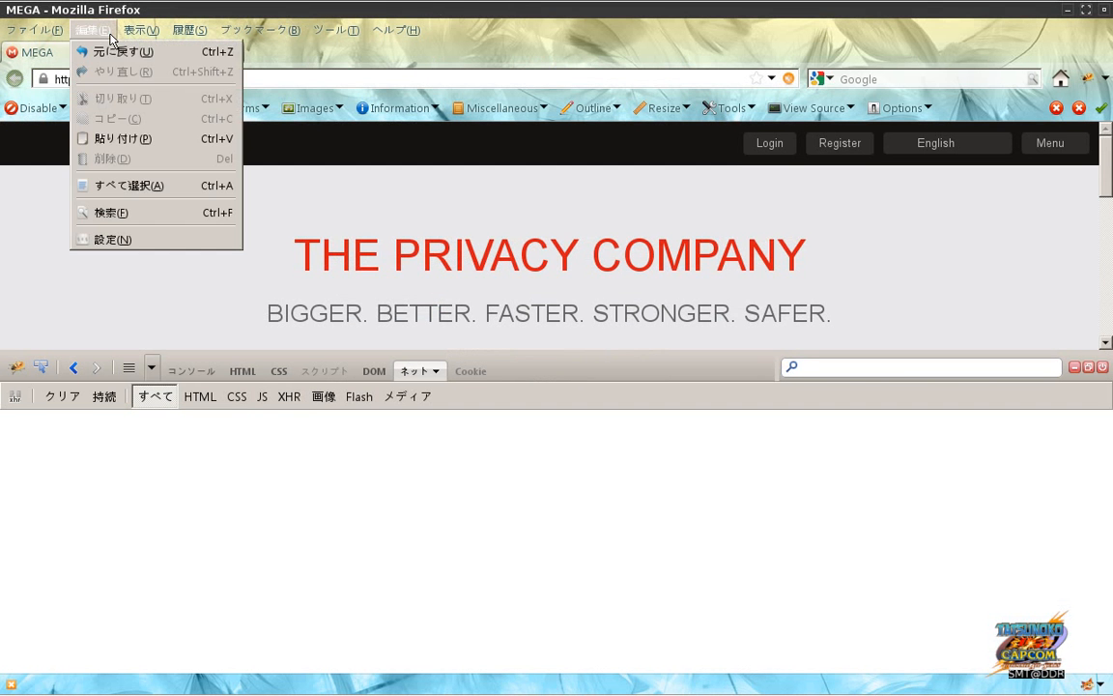
pyautogui.click(130, 248)
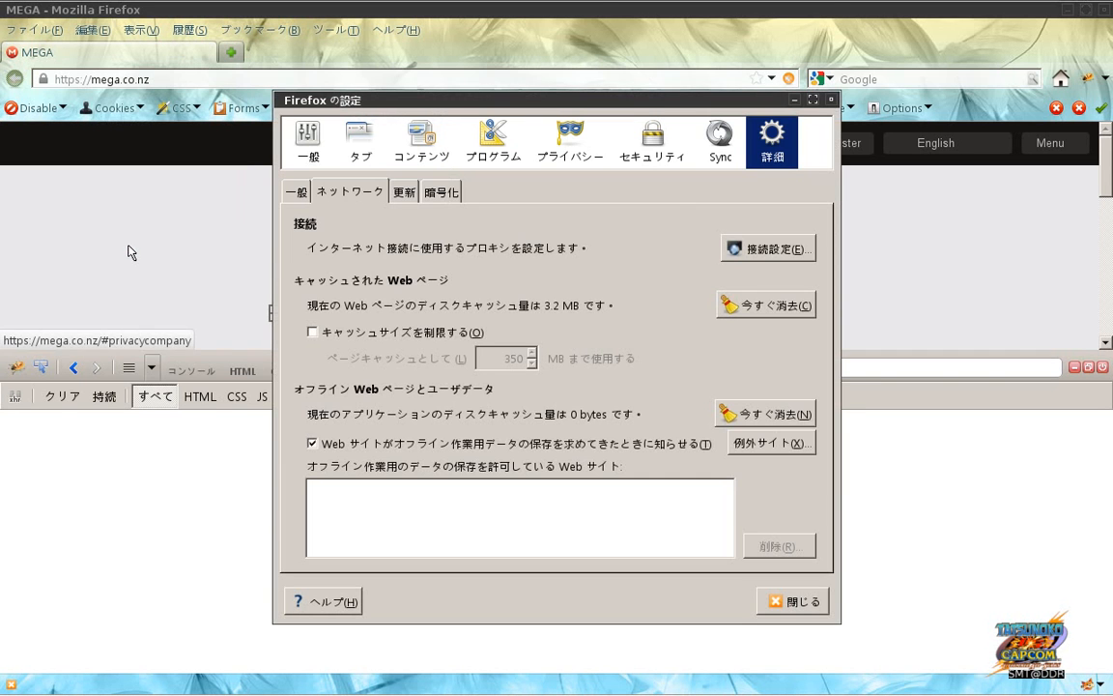
pyautogui.click(441, 193)
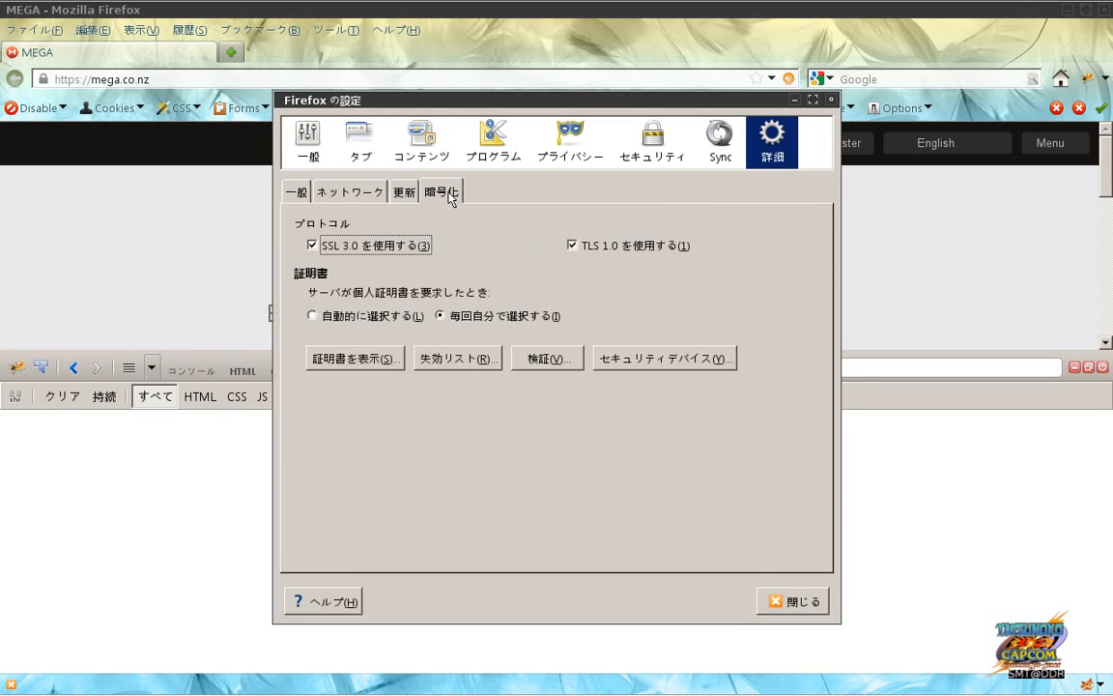
pyautogui.click(358, 359)
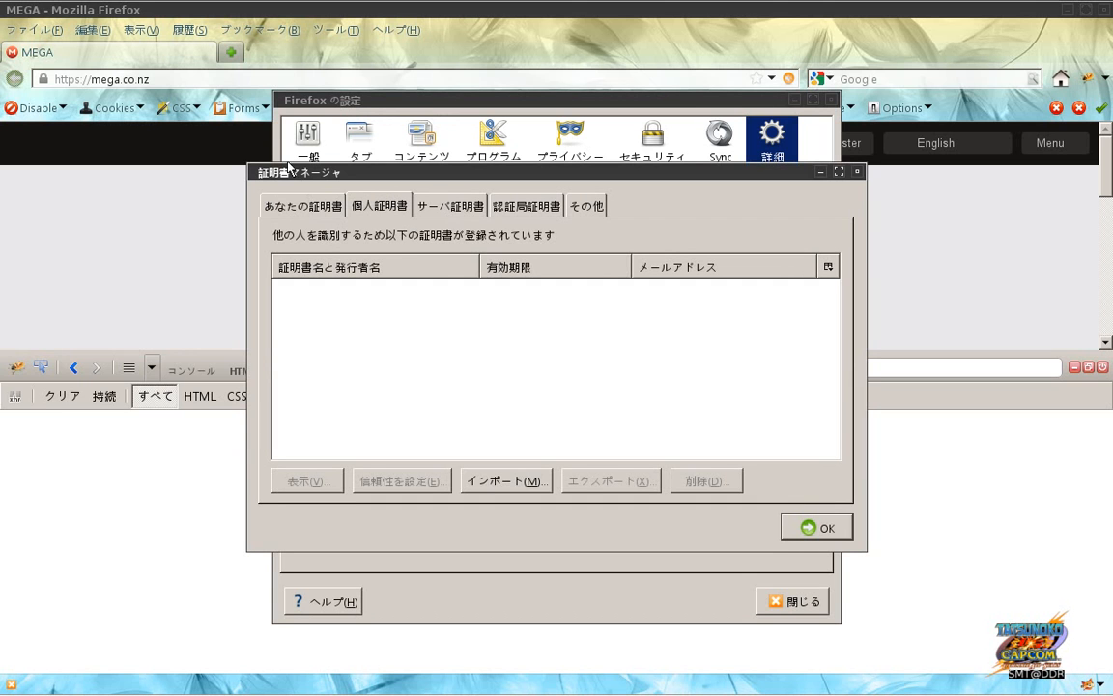
pyautogui.click(287, 201)
pyautogui.click(361, 209)
pyautogui.click(460, 206)
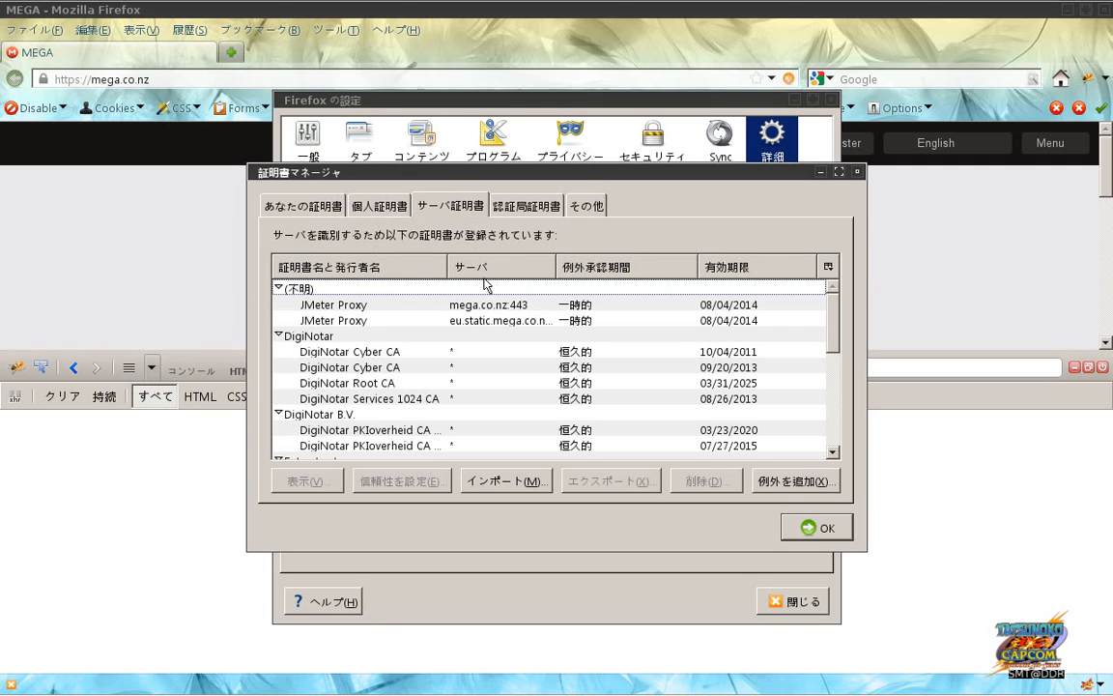
# Step: Review the JMeter Proxy exceptions for mega.co.nz:443 and eu.static.mega.co.nz:443, then close the settings
pyautogui.click(489, 307)
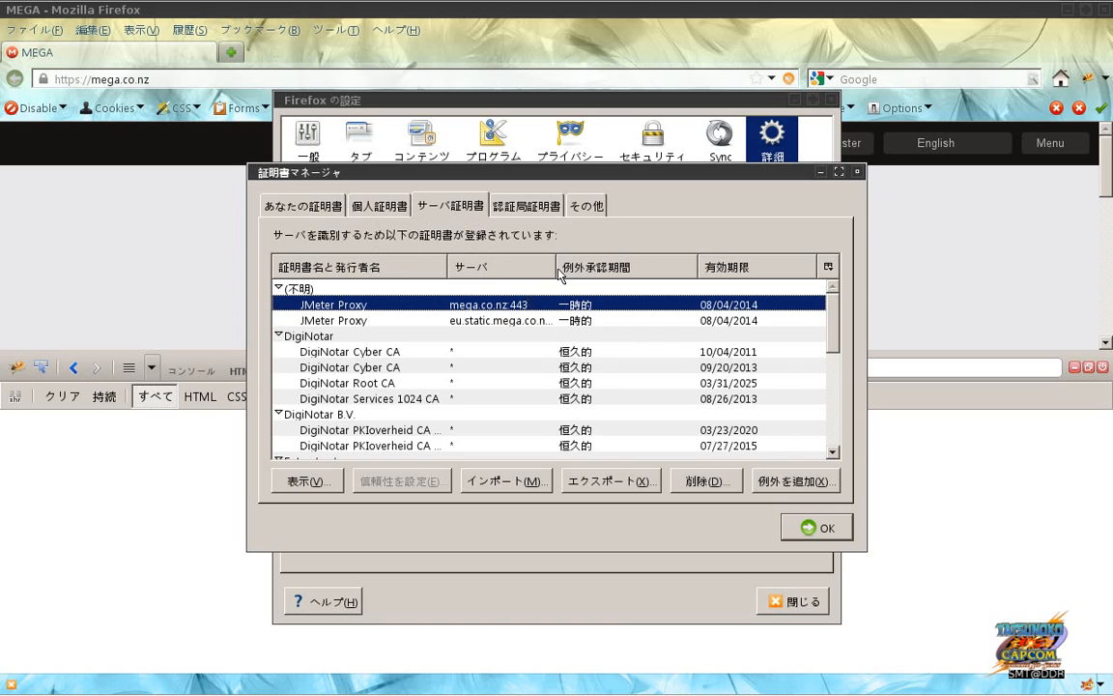
pyautogui.moveTo(555, 273); pyautogui.dragTo(589, 273)
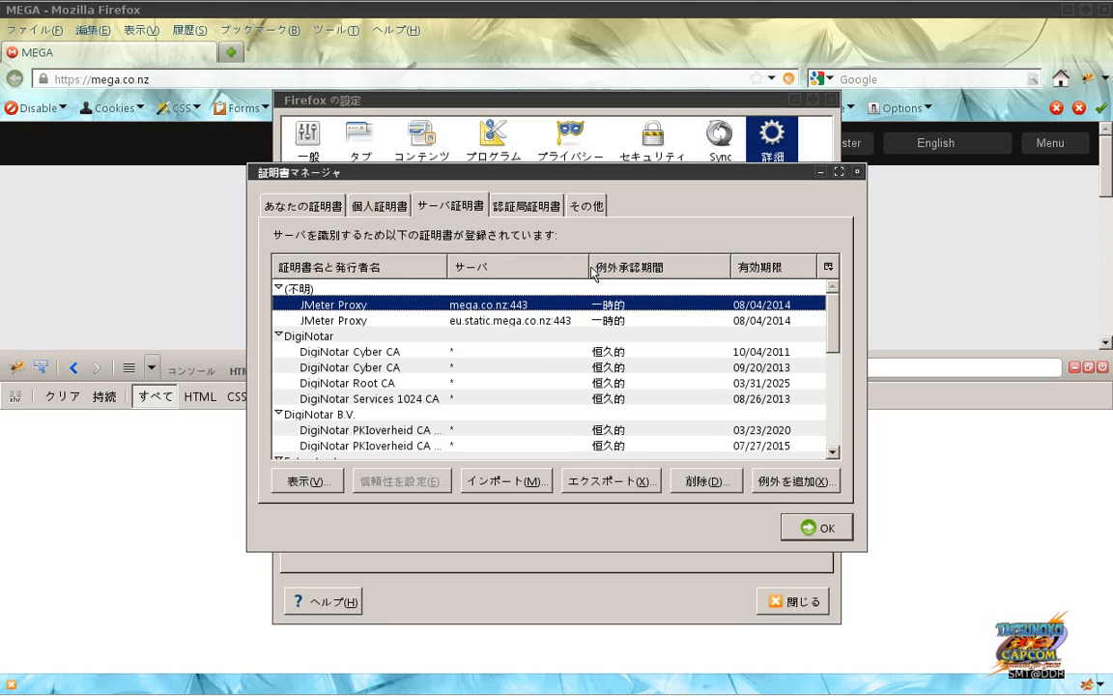
pyautogui.click(515, 333)
pyautogui.click(502, 307)
pyautogui.click(507, 321)
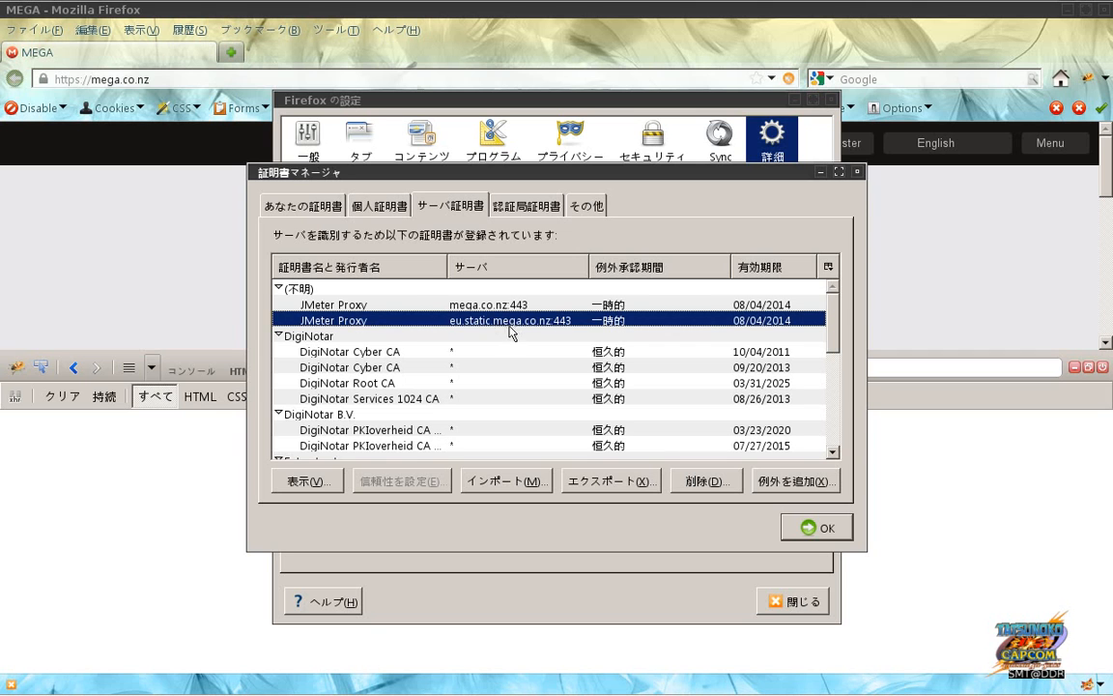
pyautogui.click(798, 529)
pyautogui.click(783, 605)
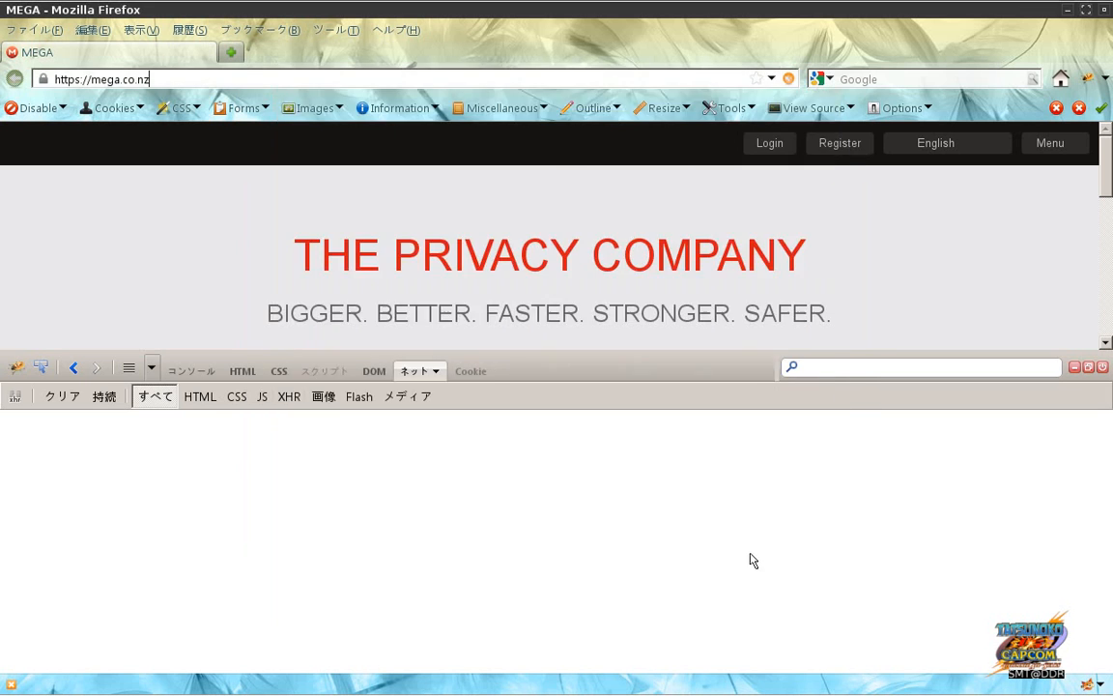
# Step: Start JMeter's HTTP Proxy Server and reload mega.co.nz through 127.0.0.1:8080
pyautogui.hotkey('alt', 'Tab')
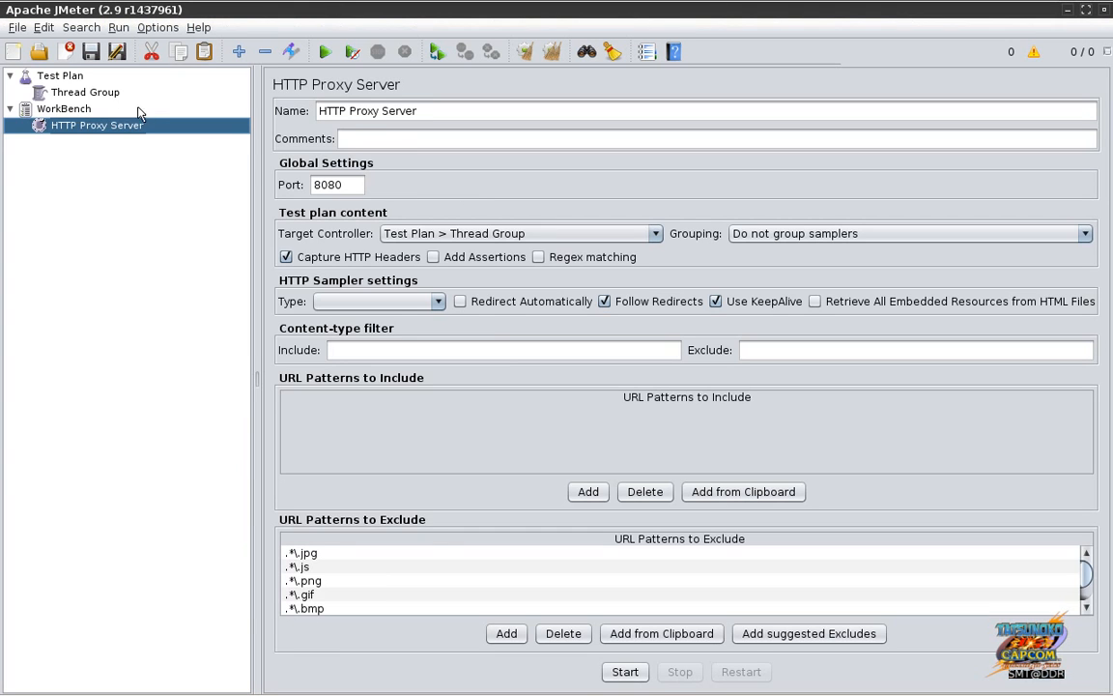
pyautogui.click(113, 95)
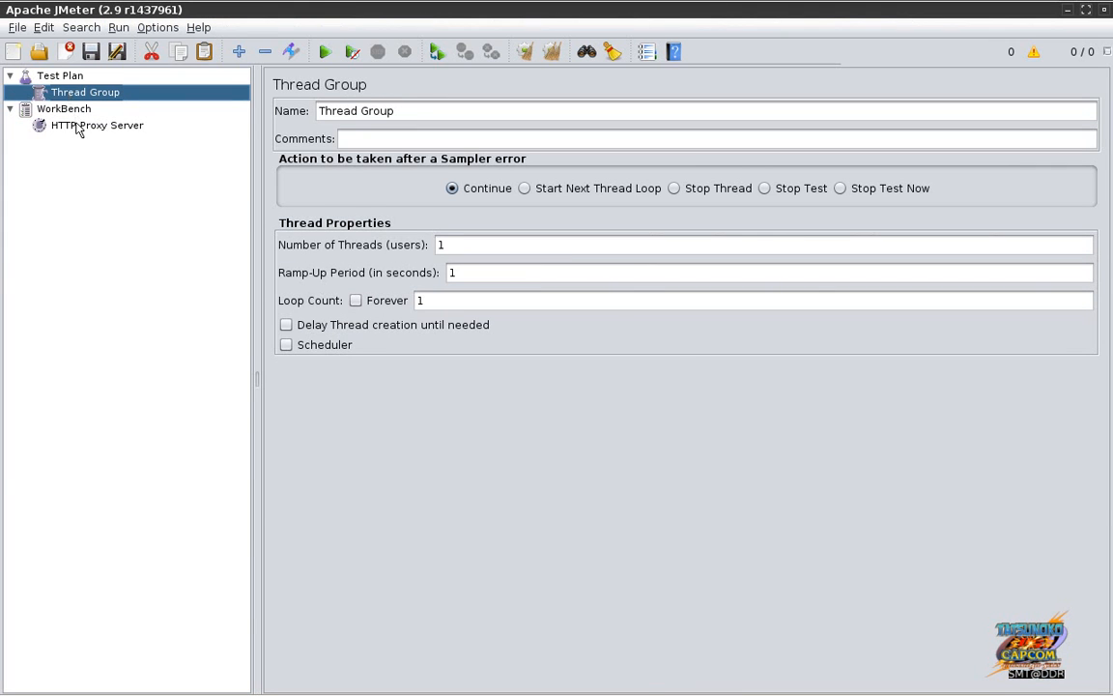
pyautogui.click(73, 123)
pyautogui.click(624, 670)
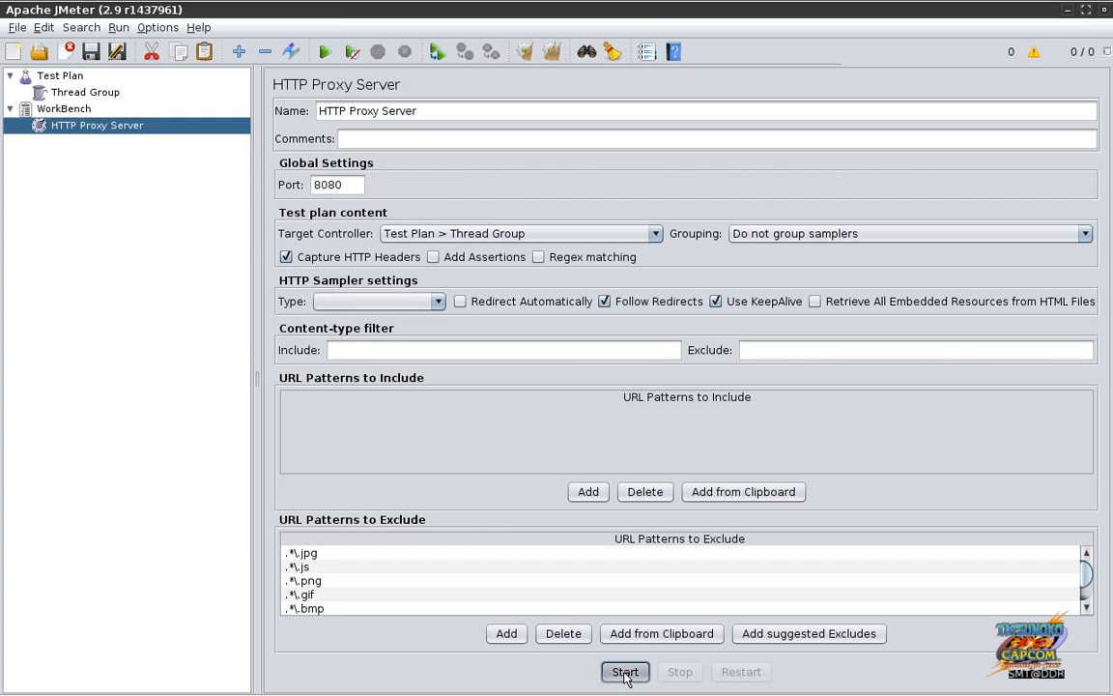
pyautogui.hotkey('alt', 'Tab')
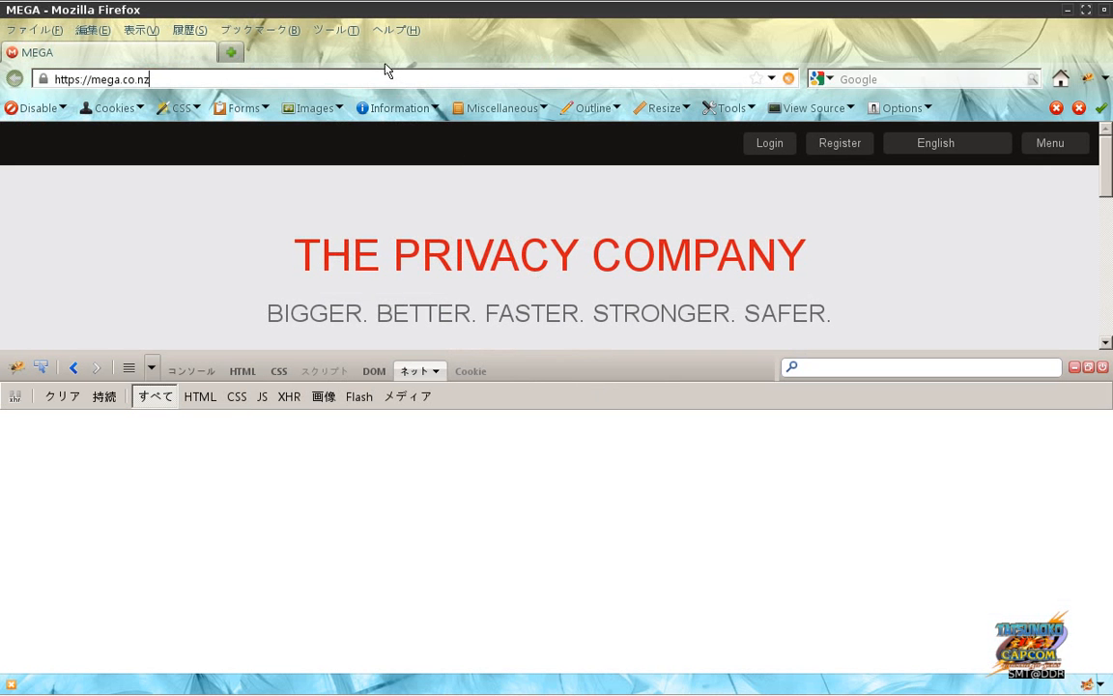
pyautogui.press('Return')
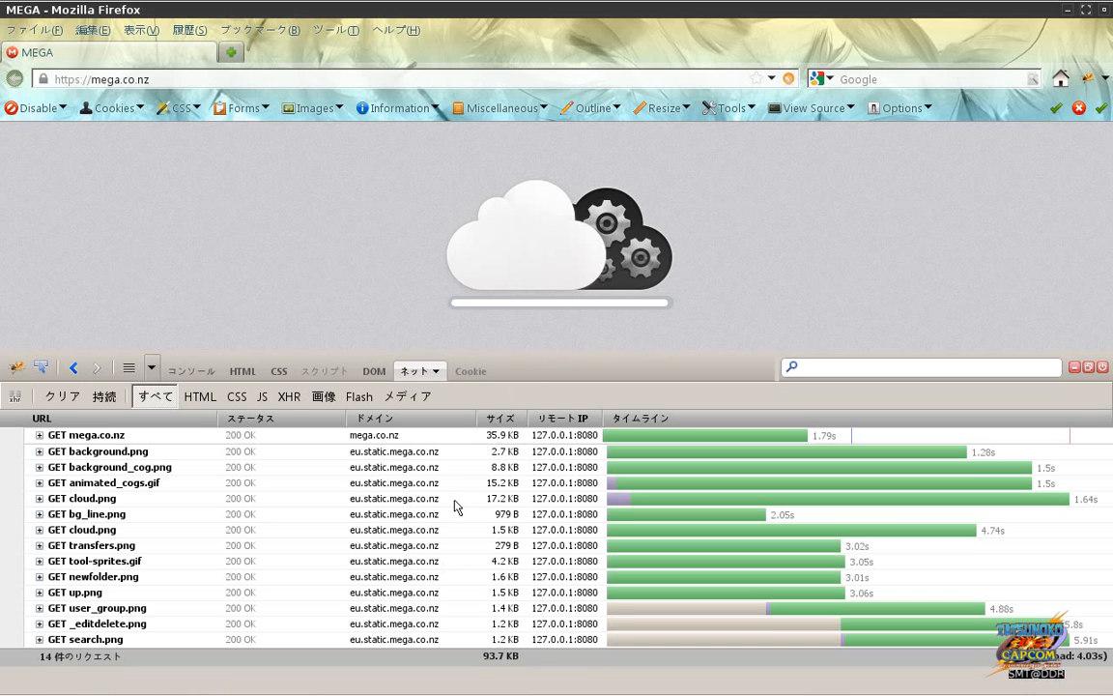
# Step: Empty Firebug's Net request list and close the Firebug panel
pyautogui.moveTo(618, 692)
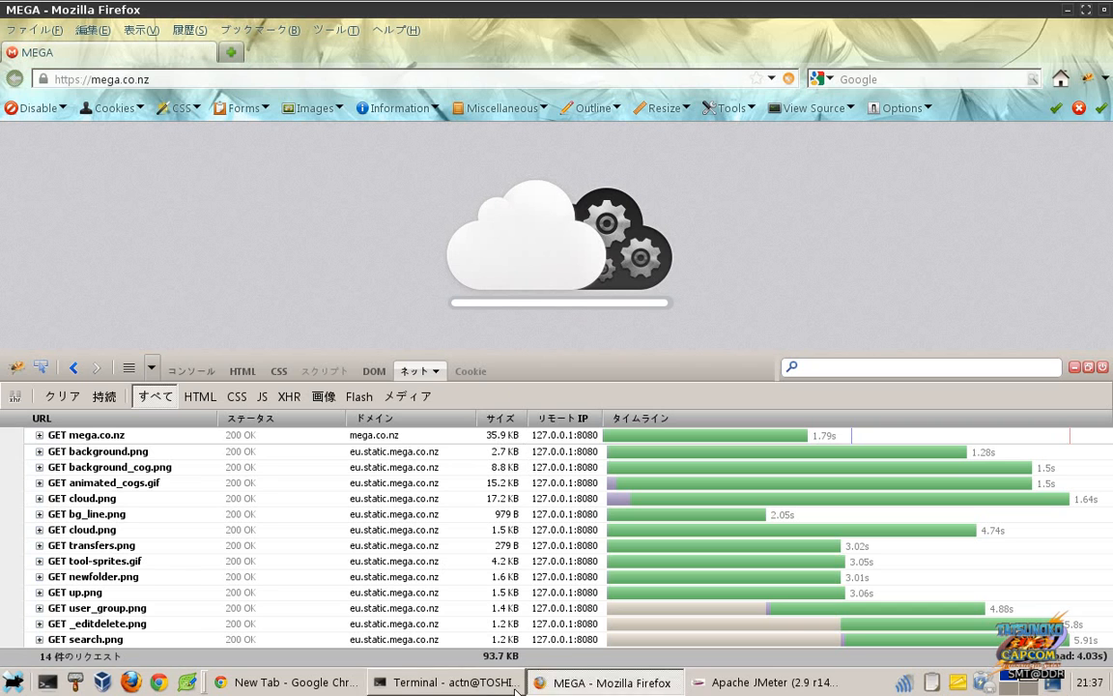
pyautogui.click(723, 682)
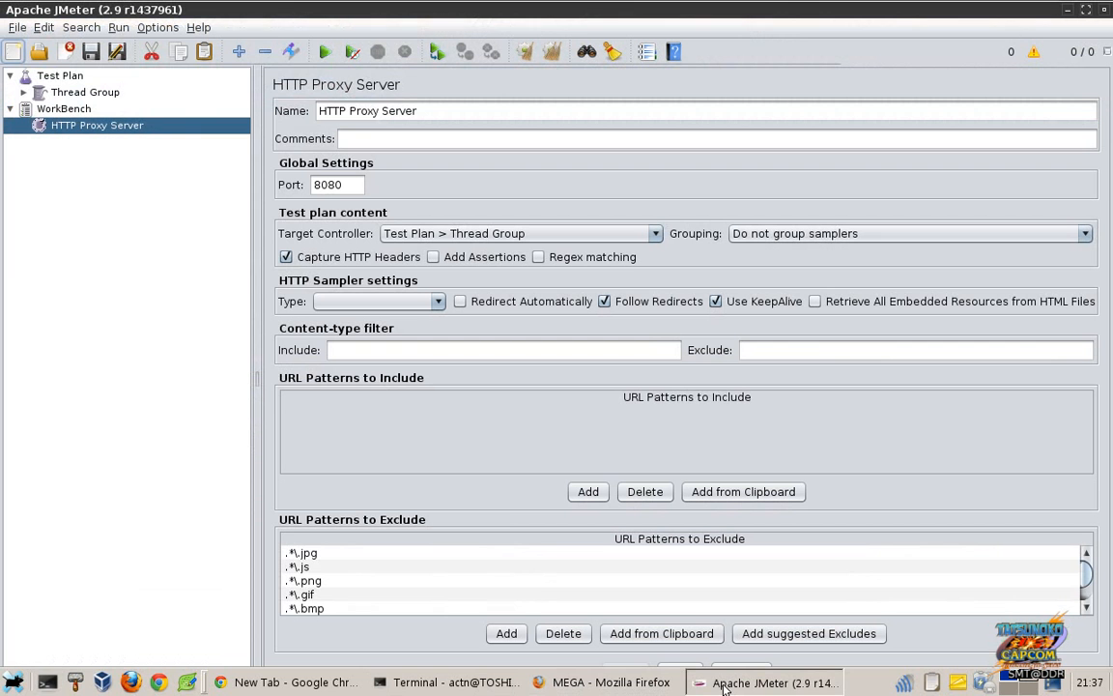
pyautogui.moveTo(641, 692)
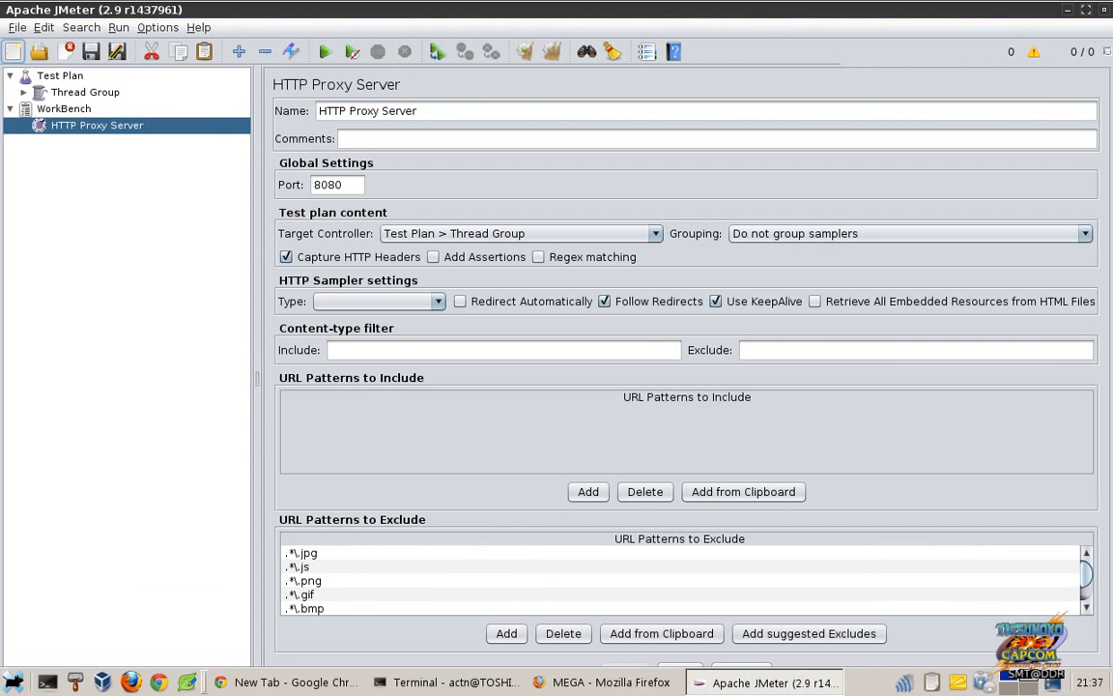
pyautogui.click(640, 687)
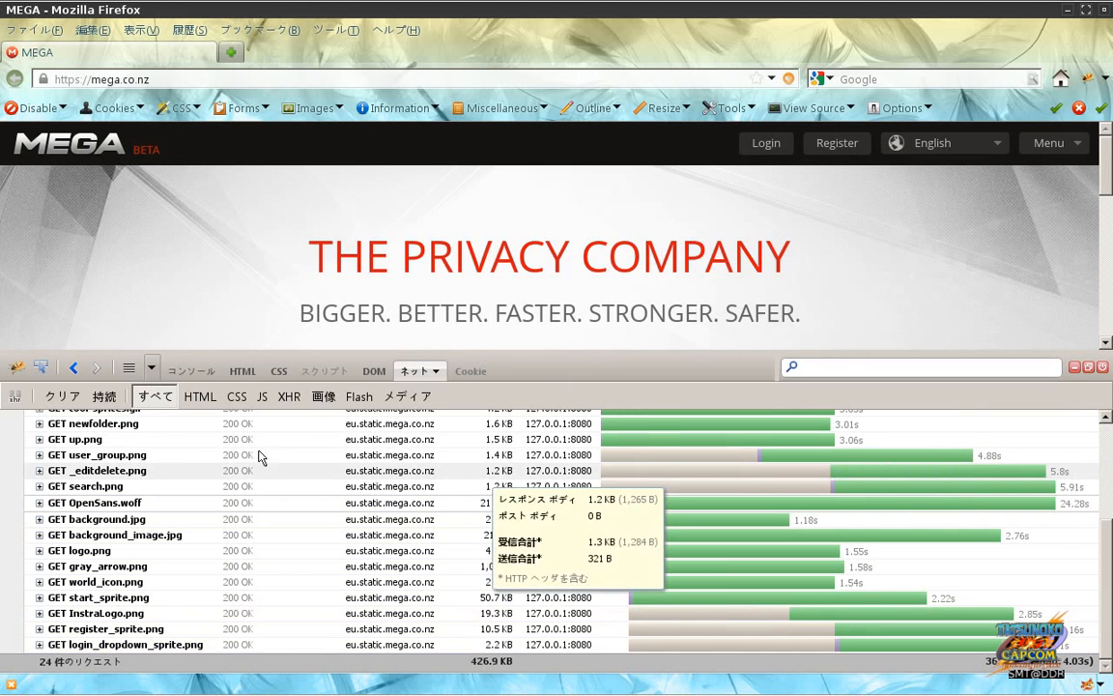
pyautogui.click(77, 402)
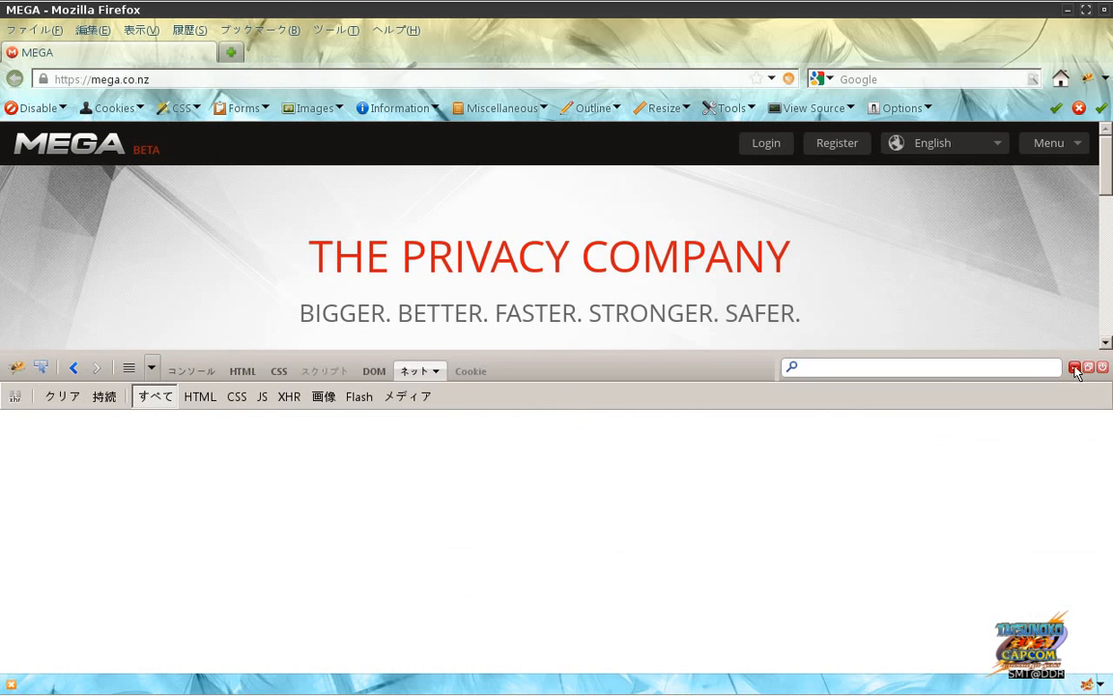
pyautogui.click(1074, 367)
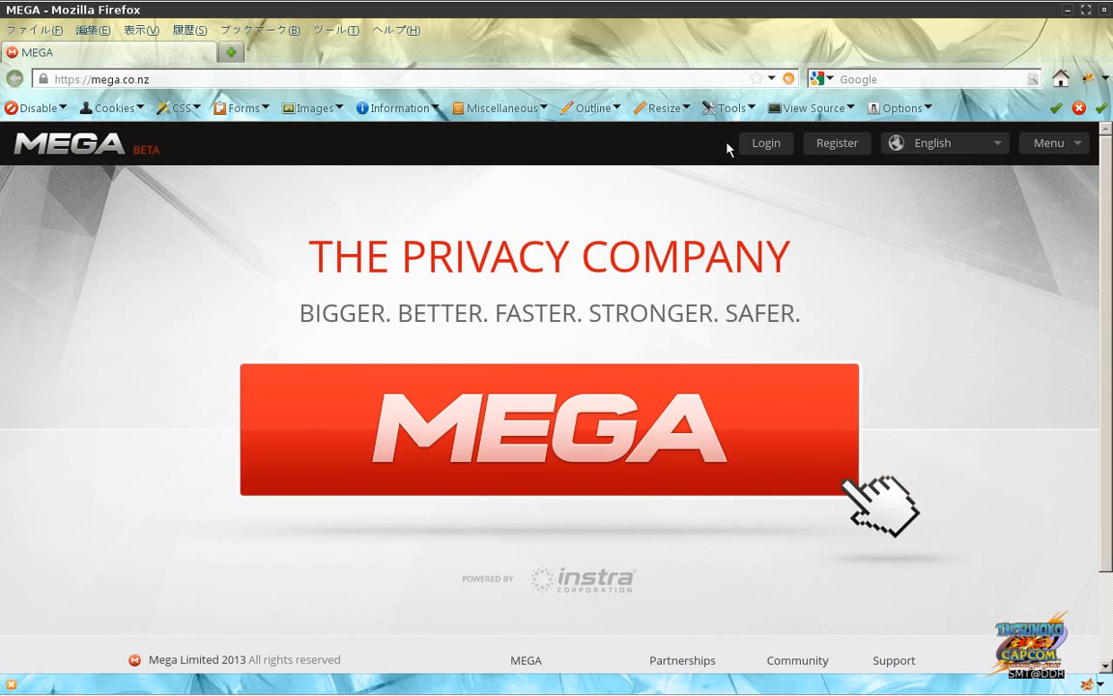
# Step: Expand the Thread Group and inspect the recorded "/" and "/fonts/OpenSans.woff" samplers
pyautogui.hotkey('alt', 'Tab')
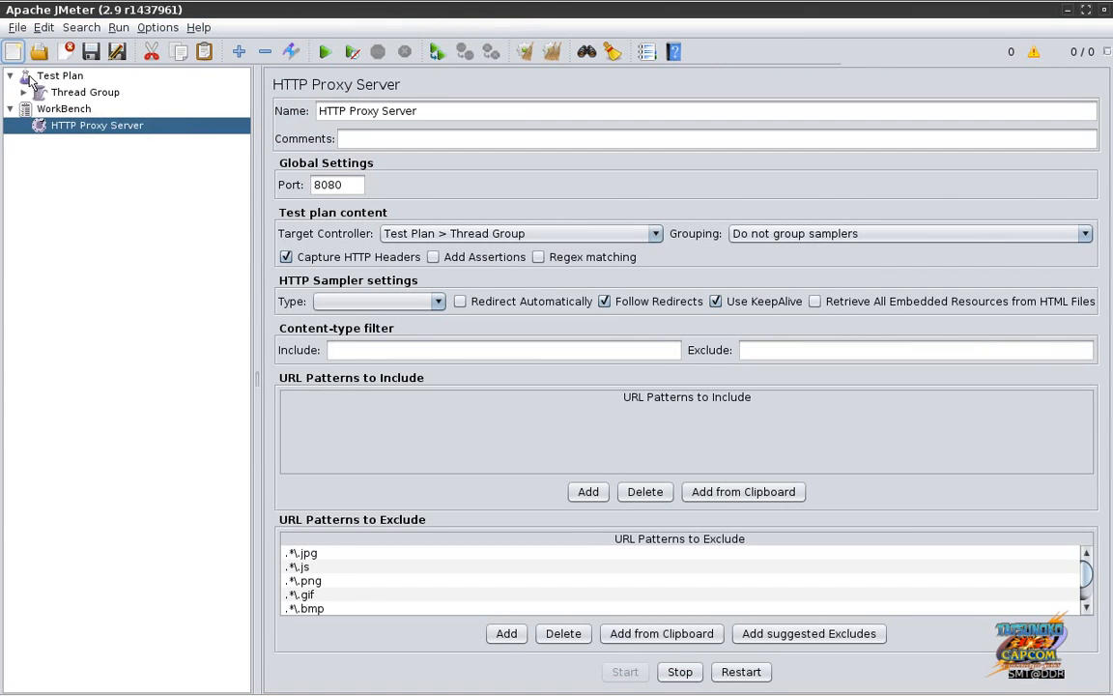
pyautogui.click(23, 92)
pyautogui.click(106, 126)
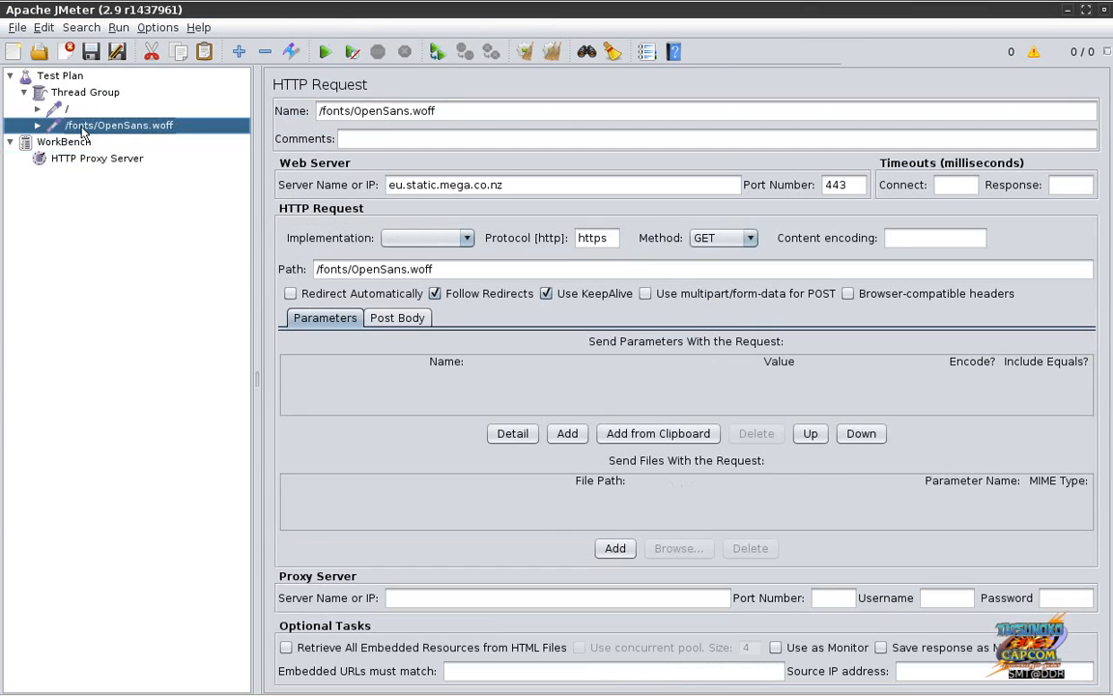
pyautogui.click(70, 110)
pyautogui.click(91, 128)
pyautogui.click(101, 94)
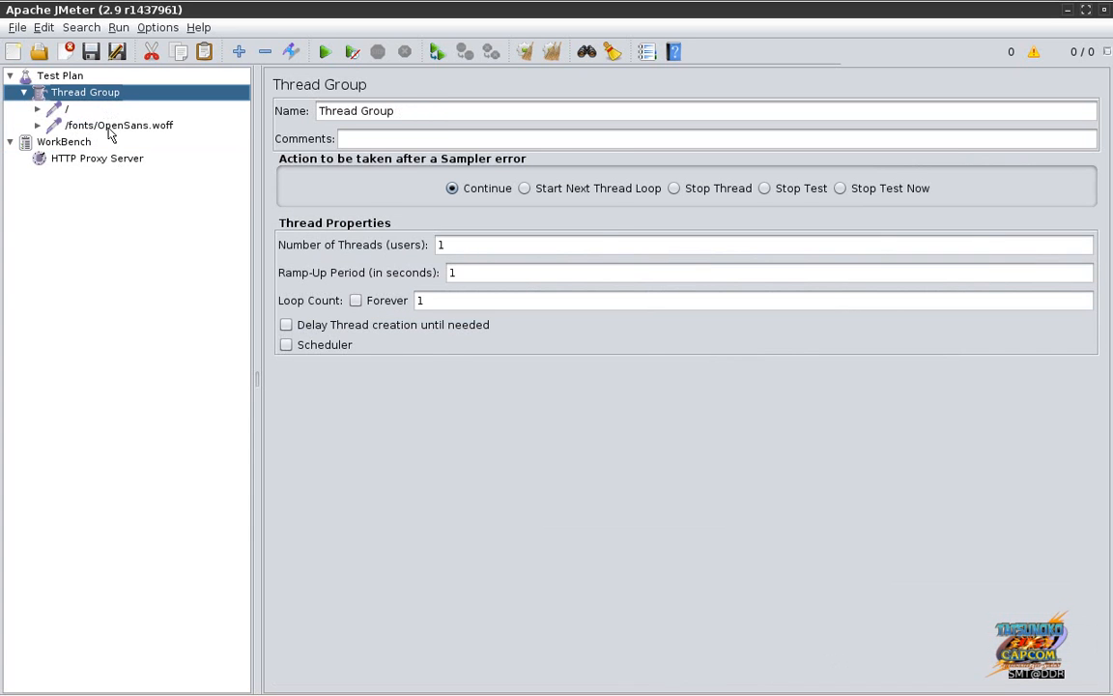
pyautogui.click(101, 125)
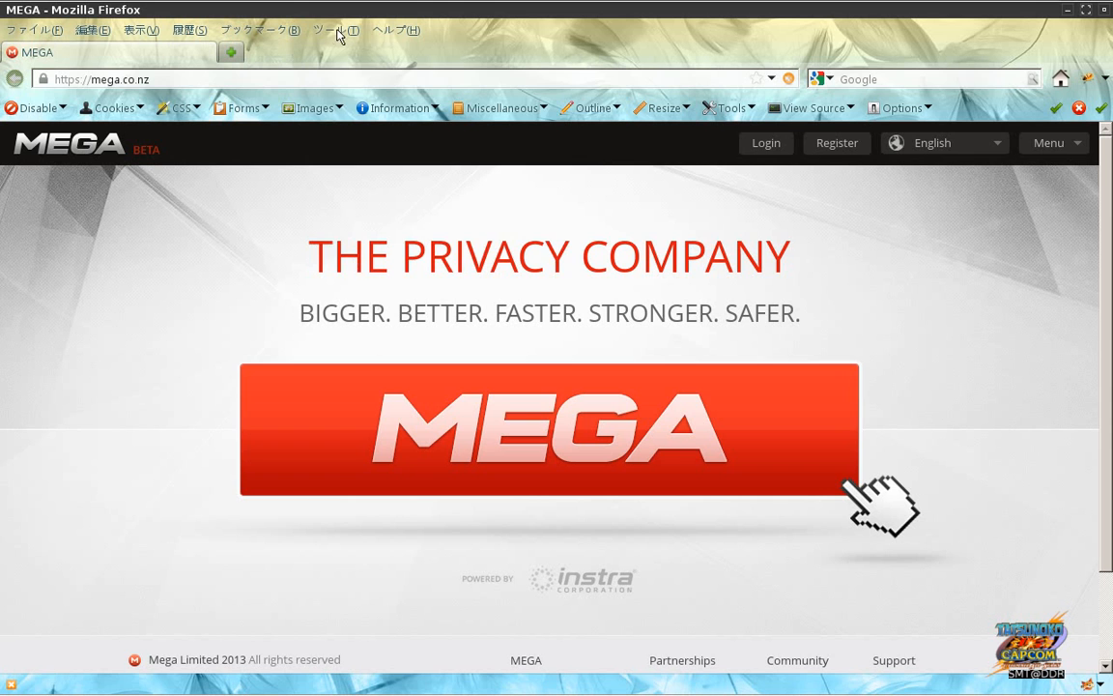
pyautogui.click(323, 30)
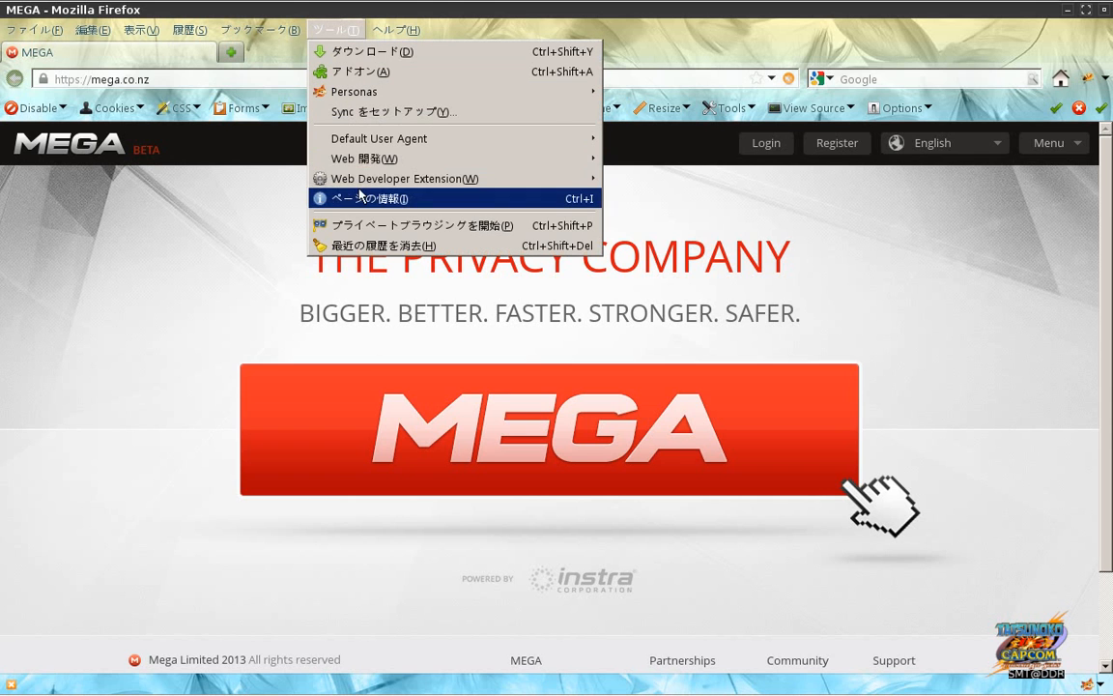
pyautogui.click(359, 247)
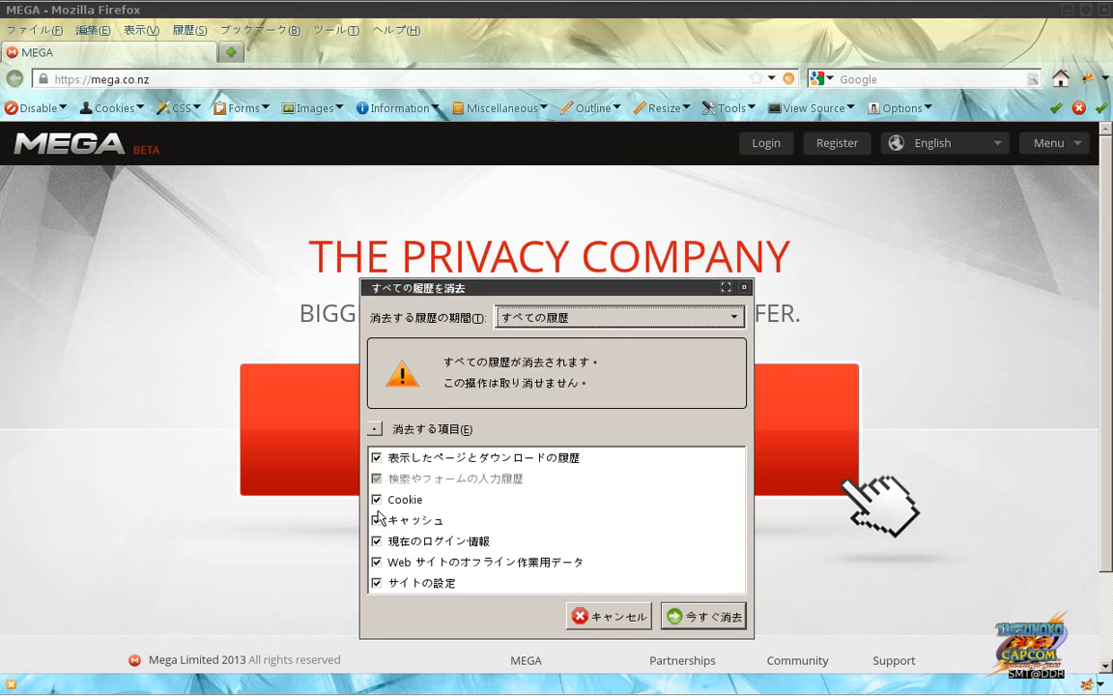
pyautogui.hotkey('alt', 'Tab')
pyautogui.hotkey('alt', 'Tab')
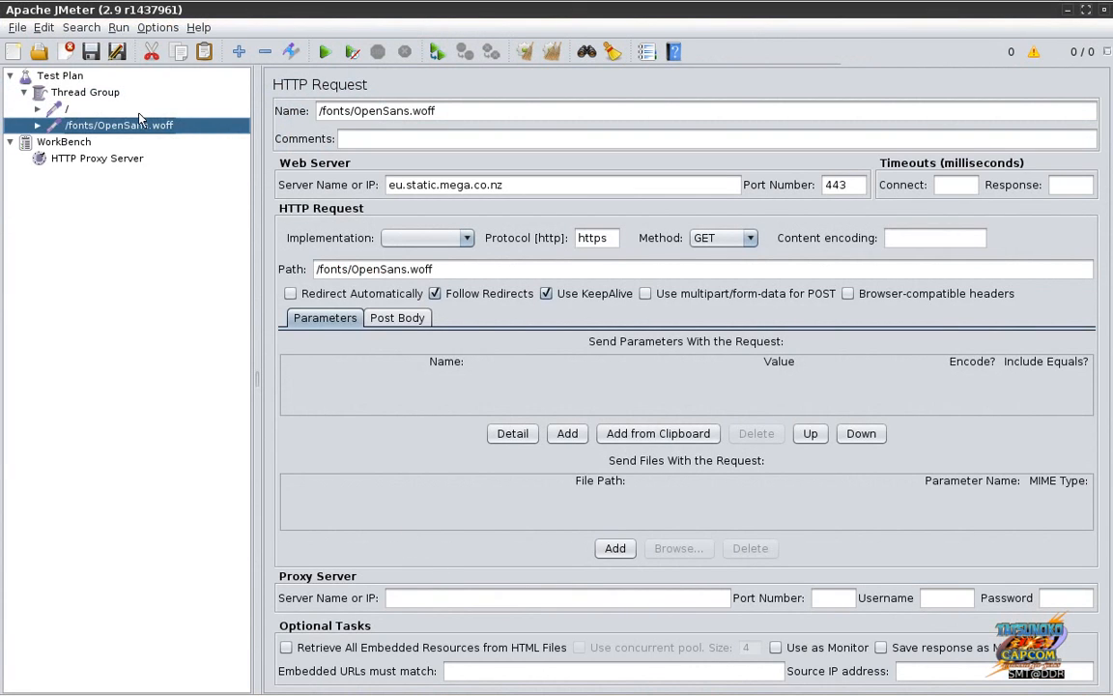
pyautogui.click(111, 155)
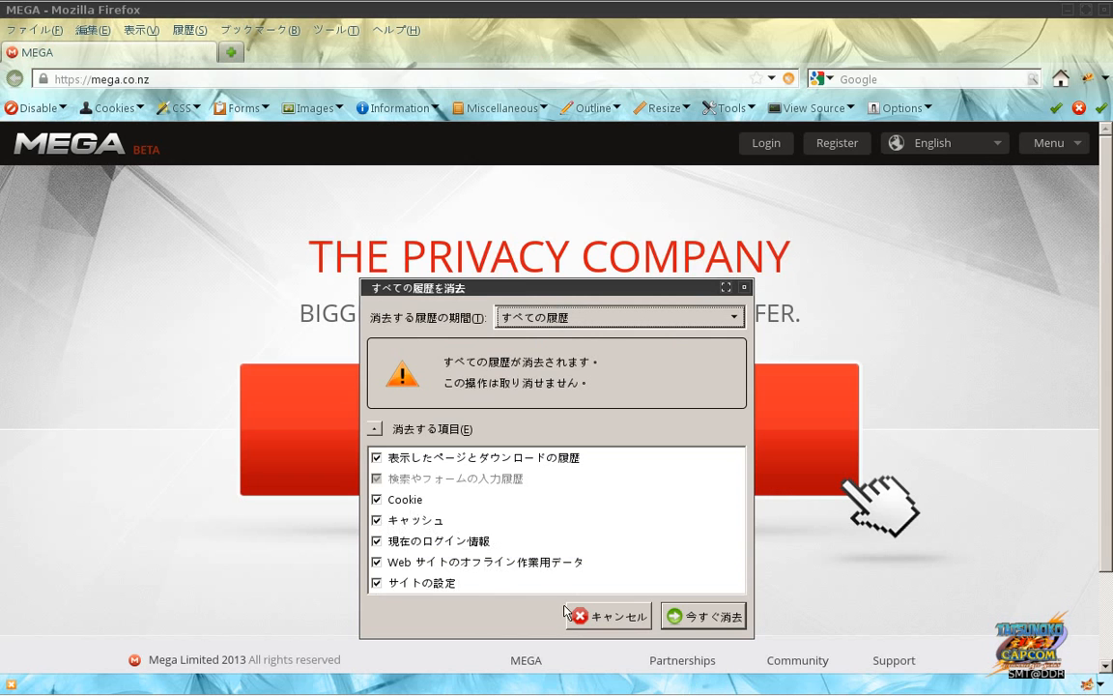
pyautogui.click(596, 621)
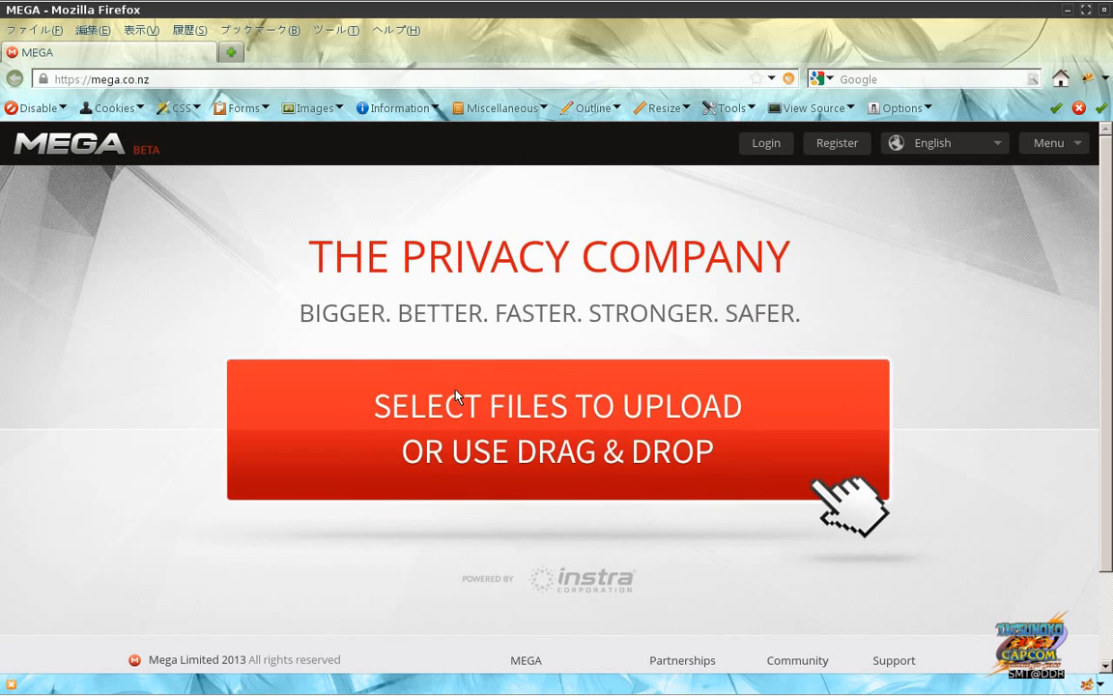
# Step: Pick .screenrc from the home folder as MEGA's upload file, then go to JMeter
pyautogui.hotkey('alt', 'Tab')
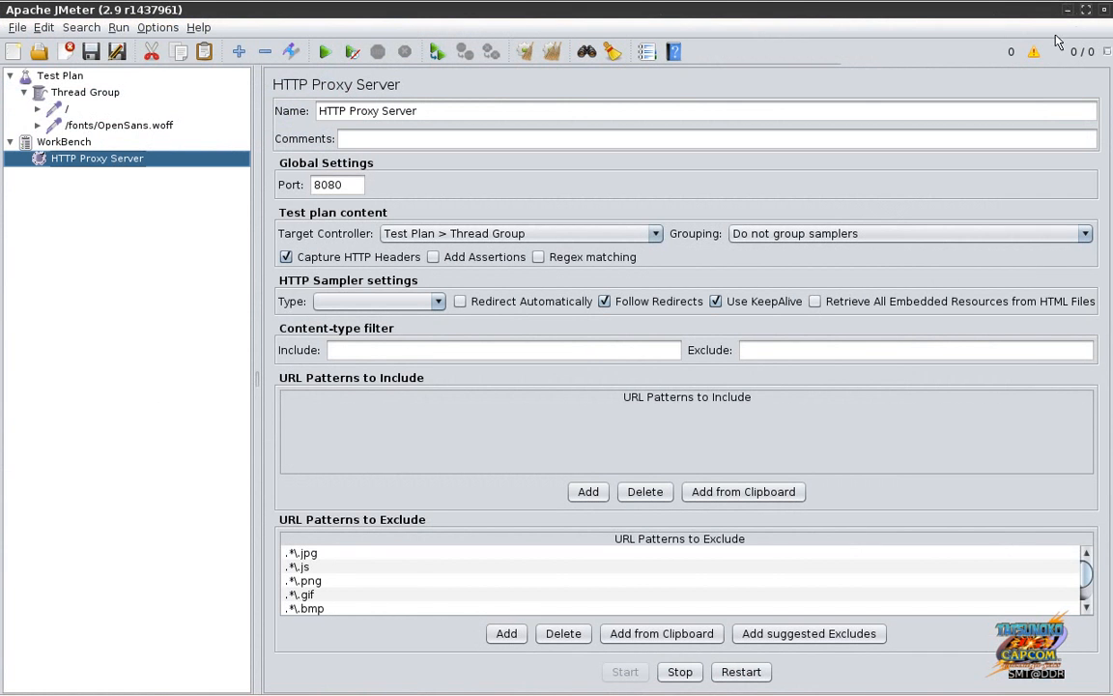
pyautogui.hotkey('alt', 'Tab')
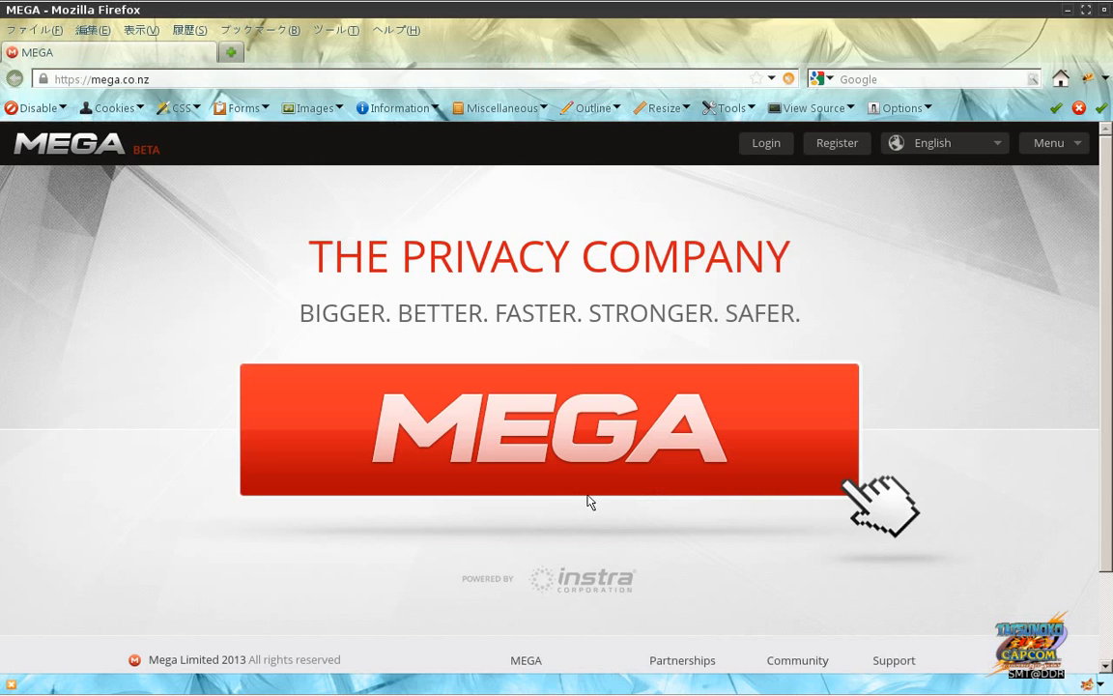
pyautogui.click(491, 422)
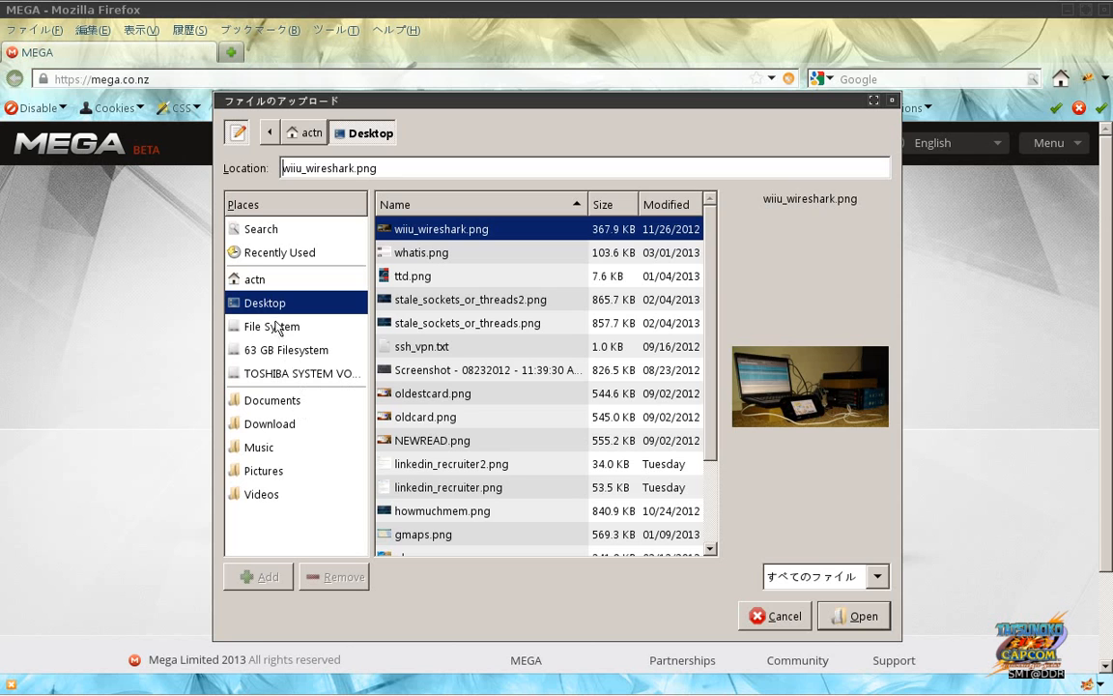
pyautogui.click(285, 282)
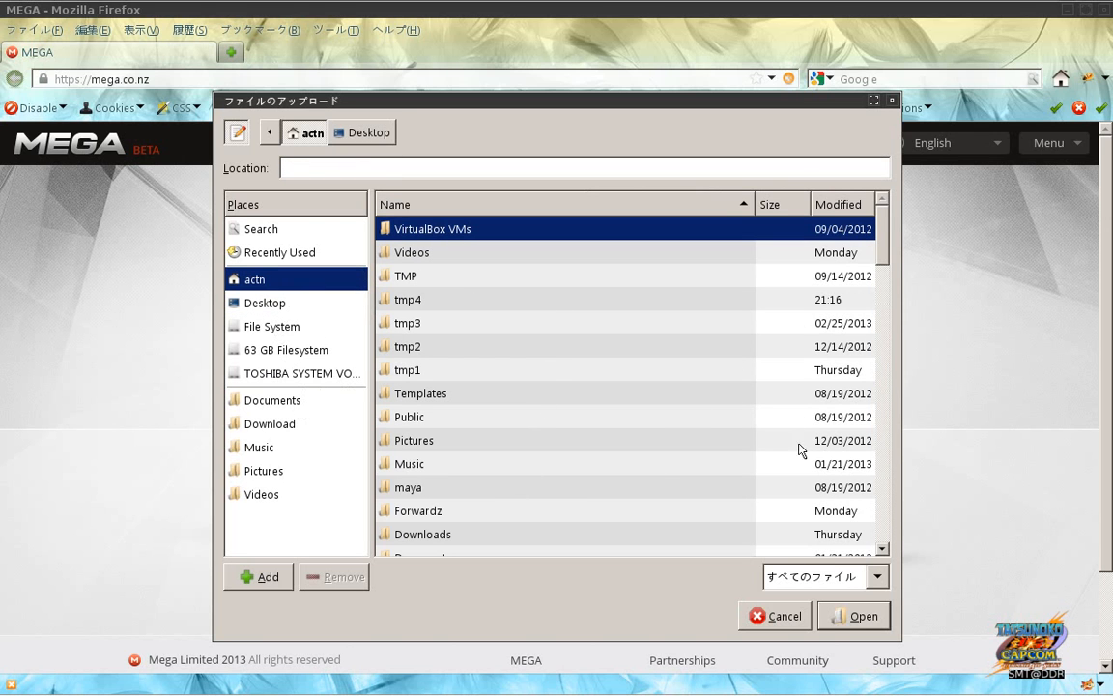
pyautogui.scroll(-5, 886, 506)
pyautogui.scroll(-4, 887, 506)
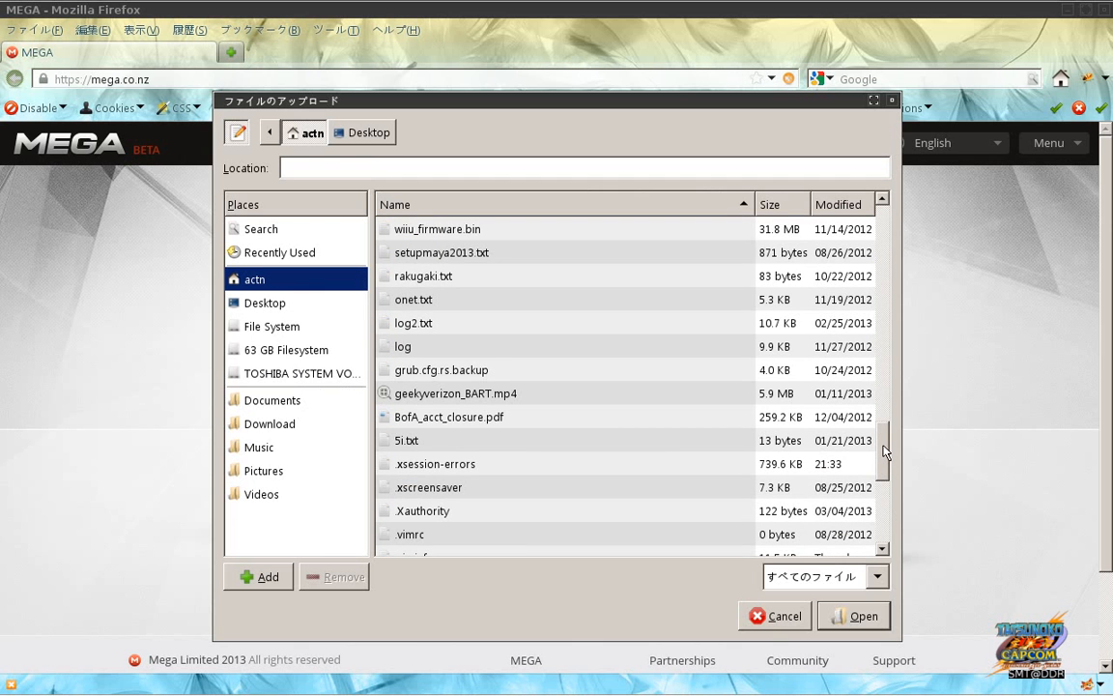
pyautogui.moveTo(887, 450); pyautogui.dragTo(887, 475)
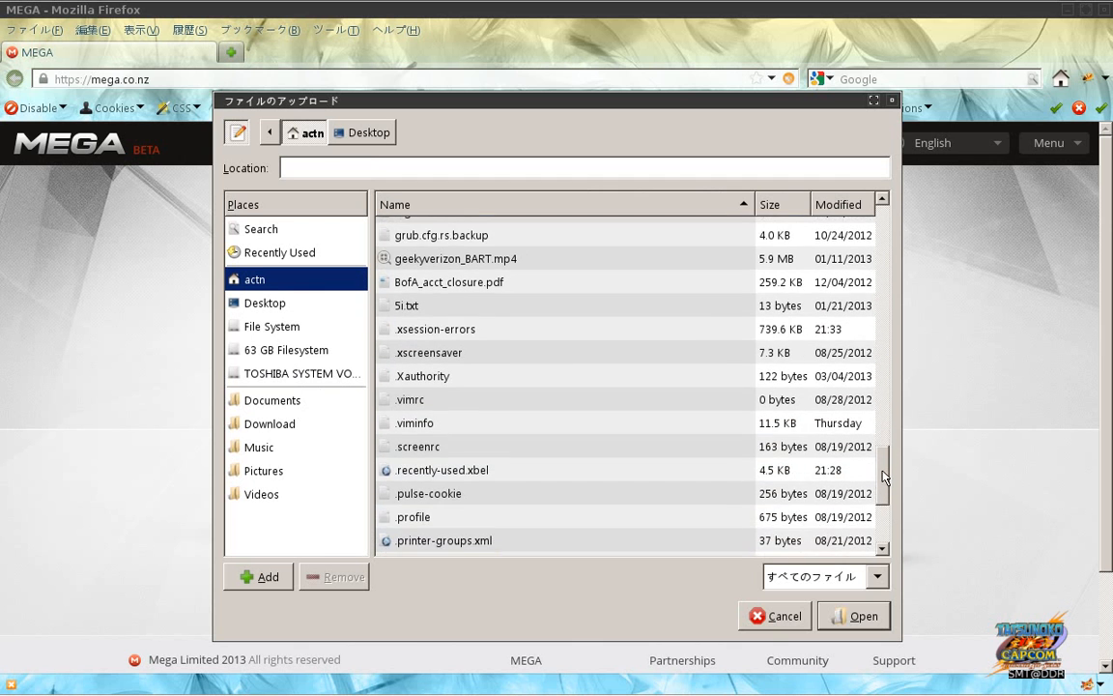
pyautogui.click(793, 426)
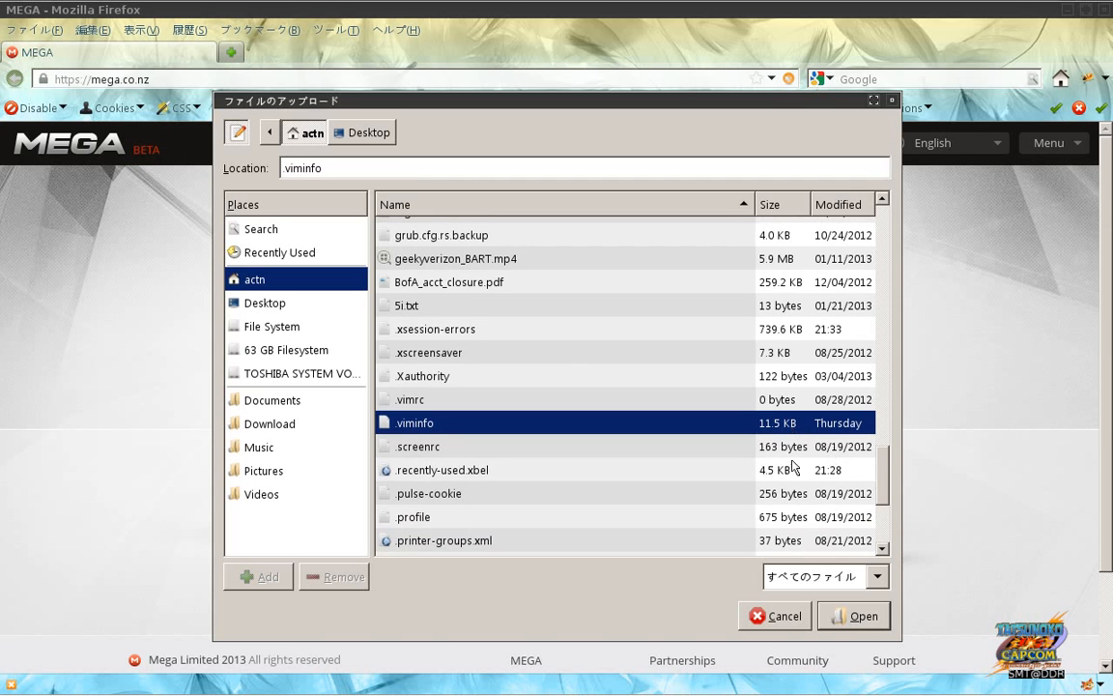
pyautogui.click(799, 451)
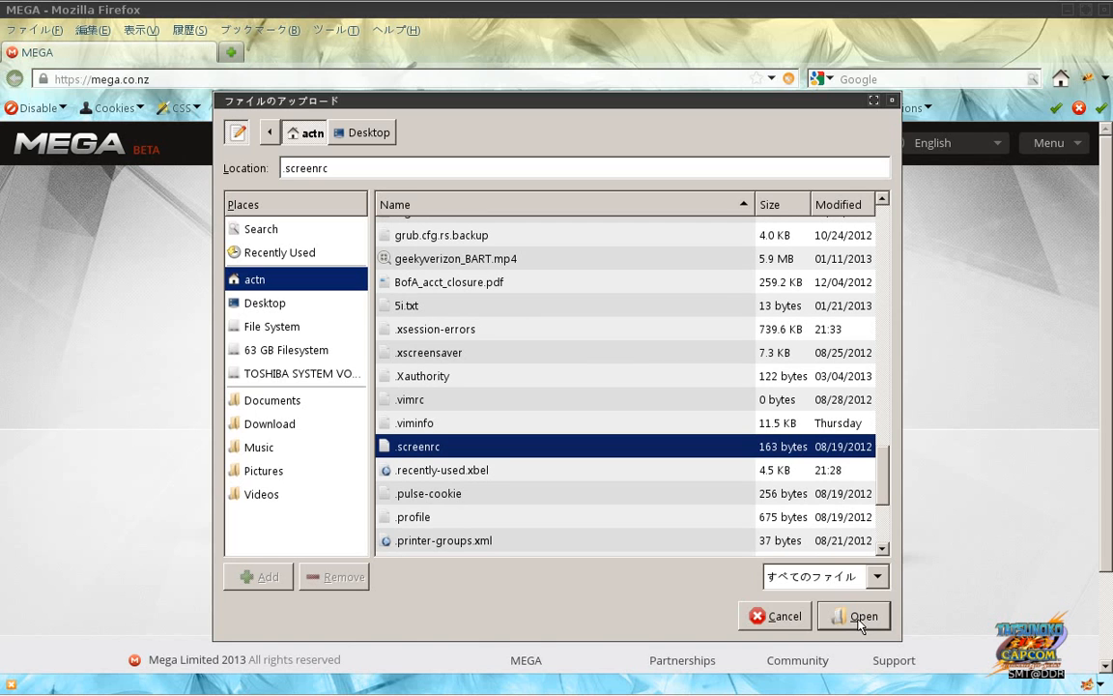
pyautogui.click(859, 622)
pyautogui.hotkey('alt', 'Tab')
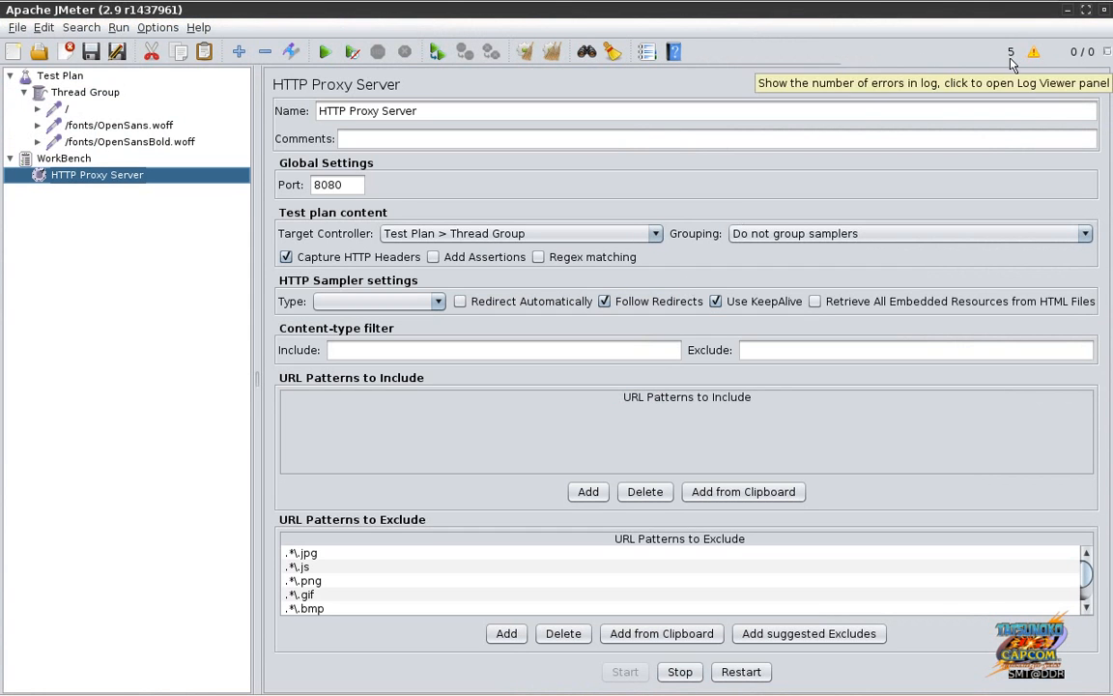
# Step: Open JMeter's Log Viewer enlarged to read the SSL certificate error, then return to Firefox
pyautogui.click(1012, 60)
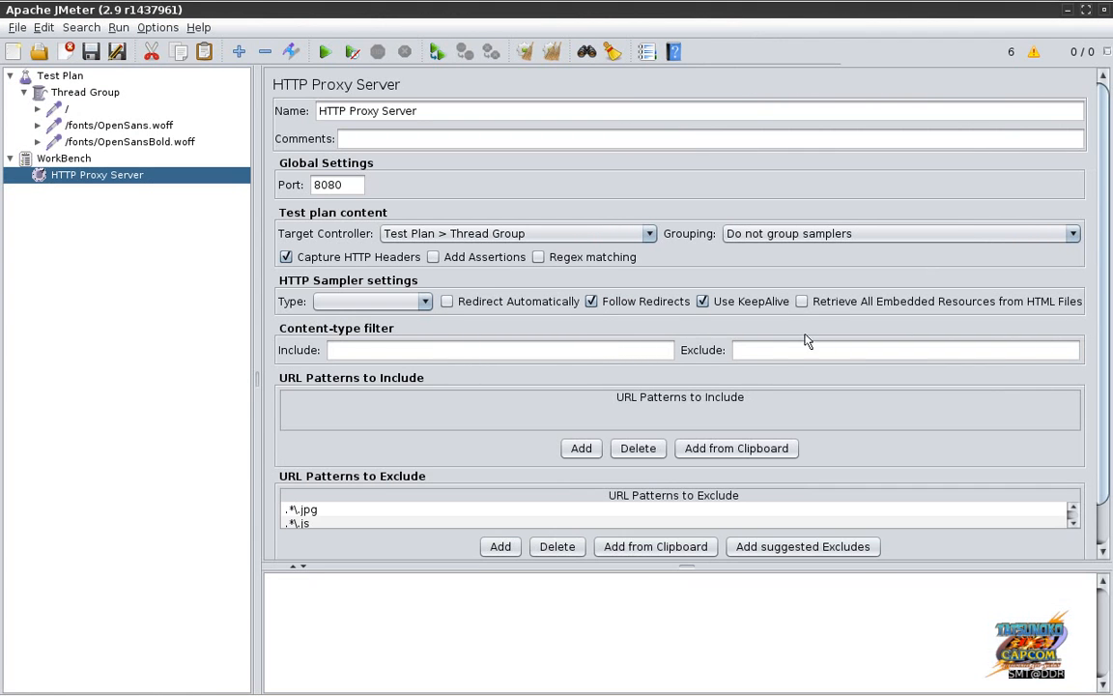
pyautogui.moveTo(681, 566); pyautogui.dragTo(684, 385)
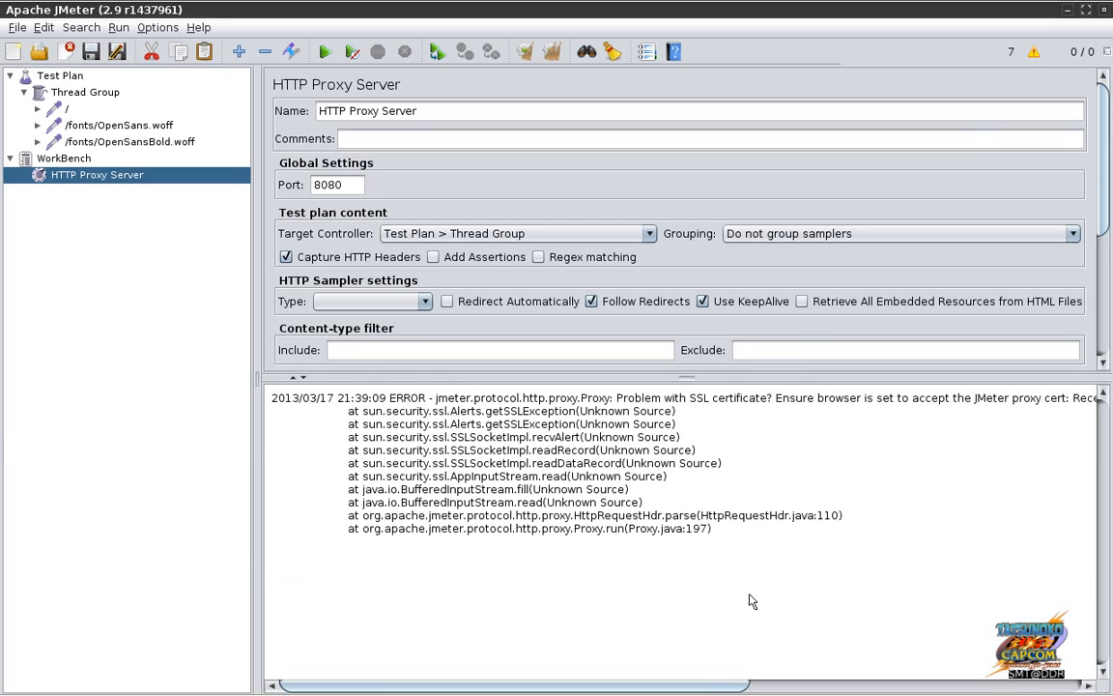
pyautogui.moveTo(706, 685); pyautogui.dragTo(567, 657)
pyautogui.hotkey('alt', 'Tab')
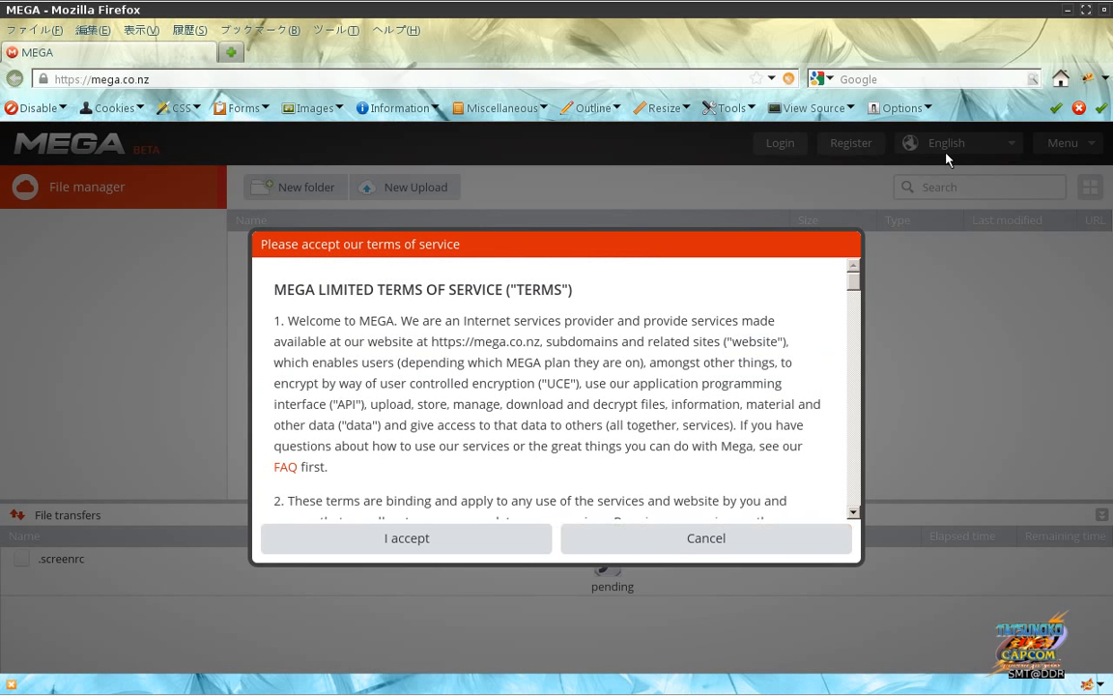
# Step: Open Firebug's Net panel and copy the eu.api.mega.co.nz/cs?id=893538967 request URL
pyautogui.press('F12')
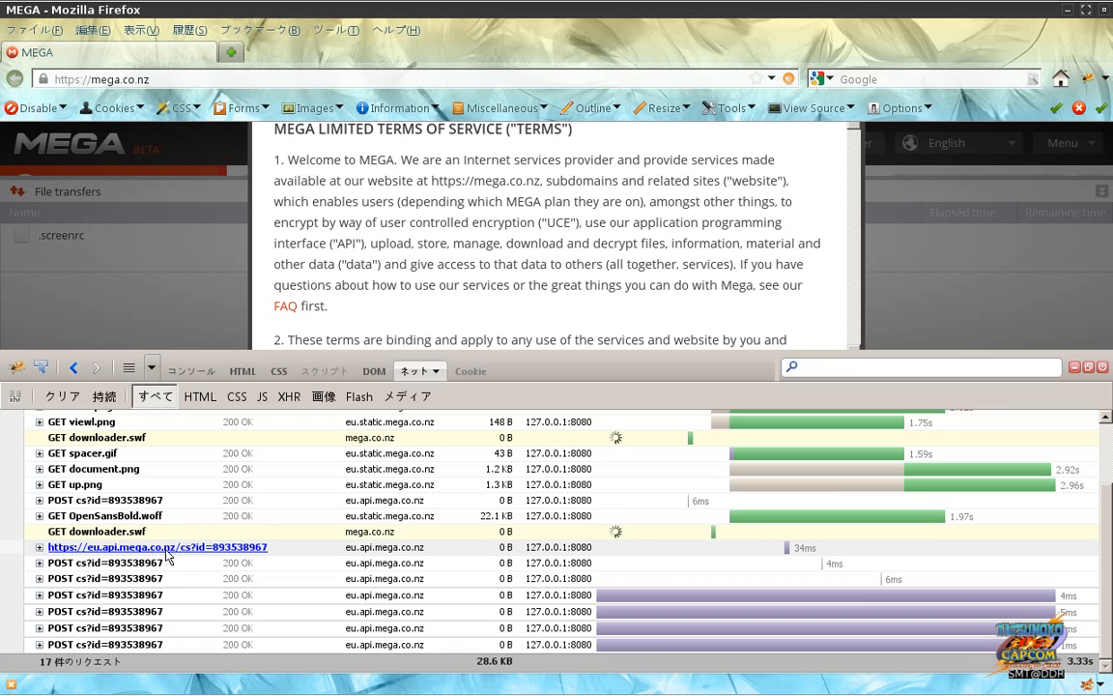
pyautogui.rightClick(174, 556)
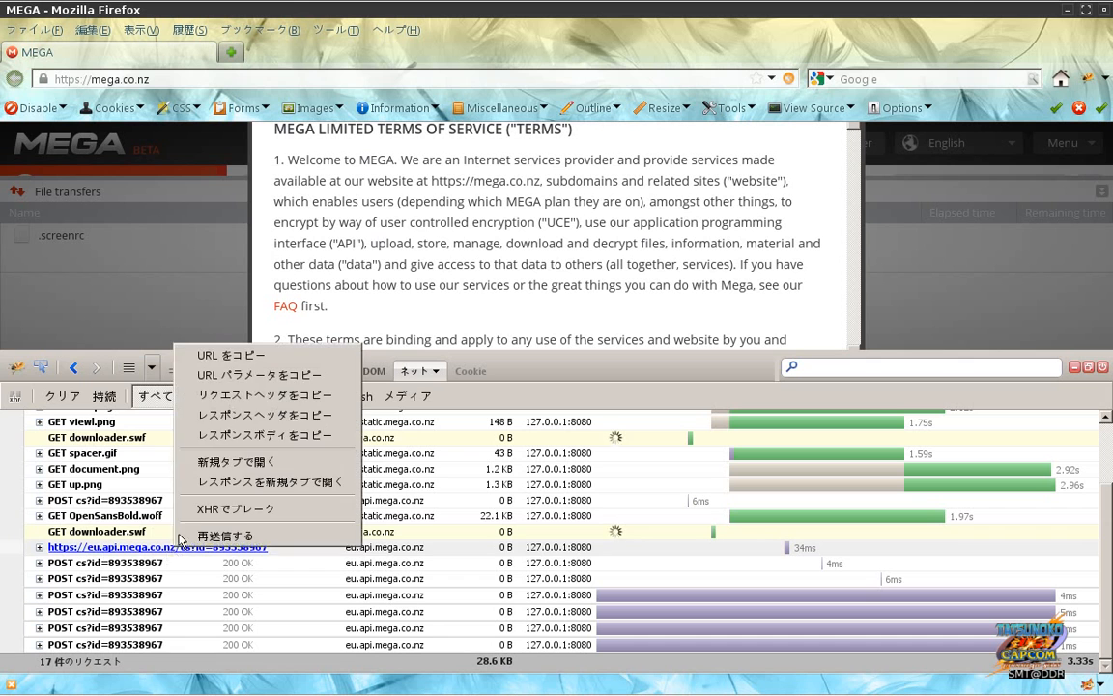
pyautogui.click(258, 356)
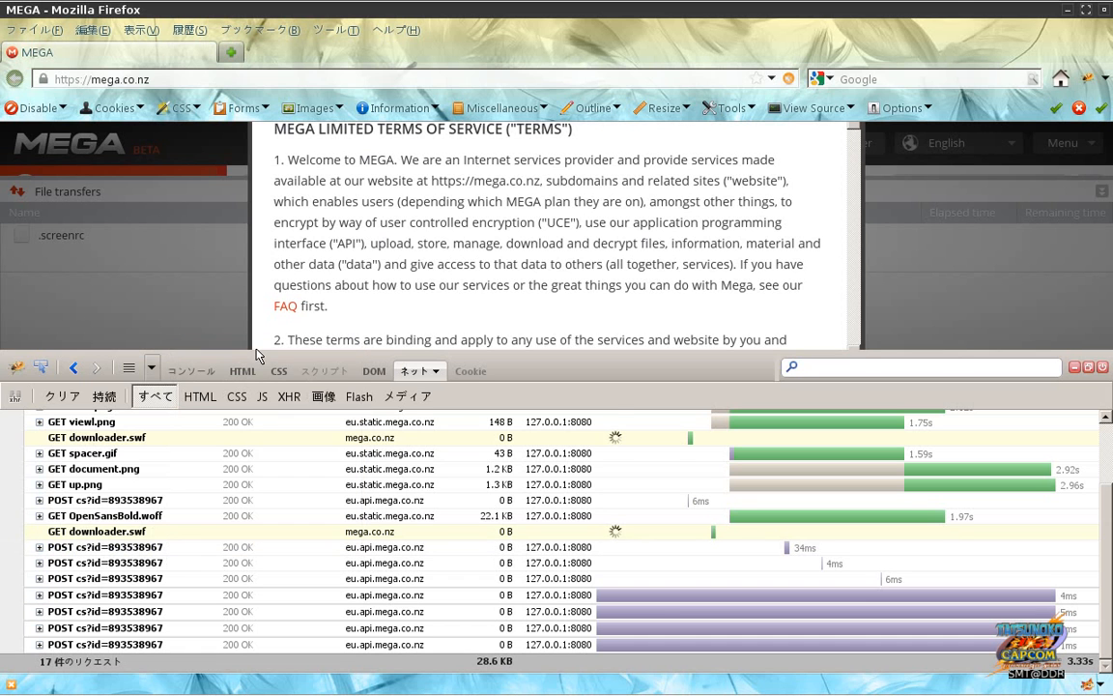
# Step: Load the copied URL in a new tab, confirm a eu.api.mega.co.nz security exception, and close it
pyautogui.click(232, 56)
pyautogui.write('https://eu.api.mega.co.nz/cs?id=893538967')
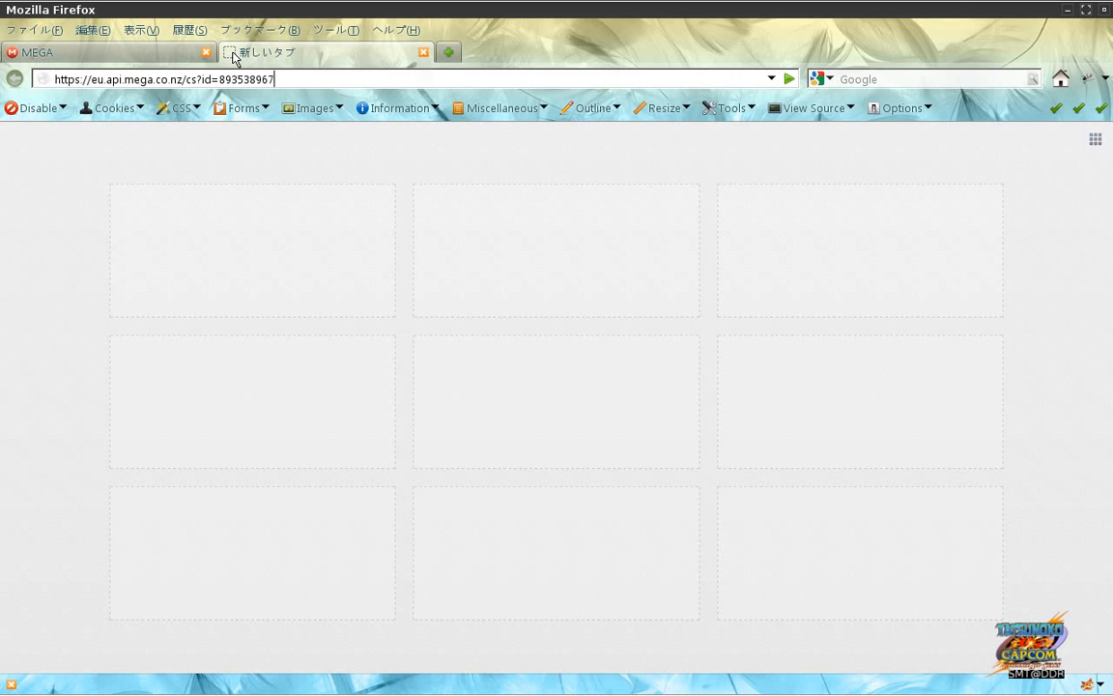
pyautogui.press('Return')
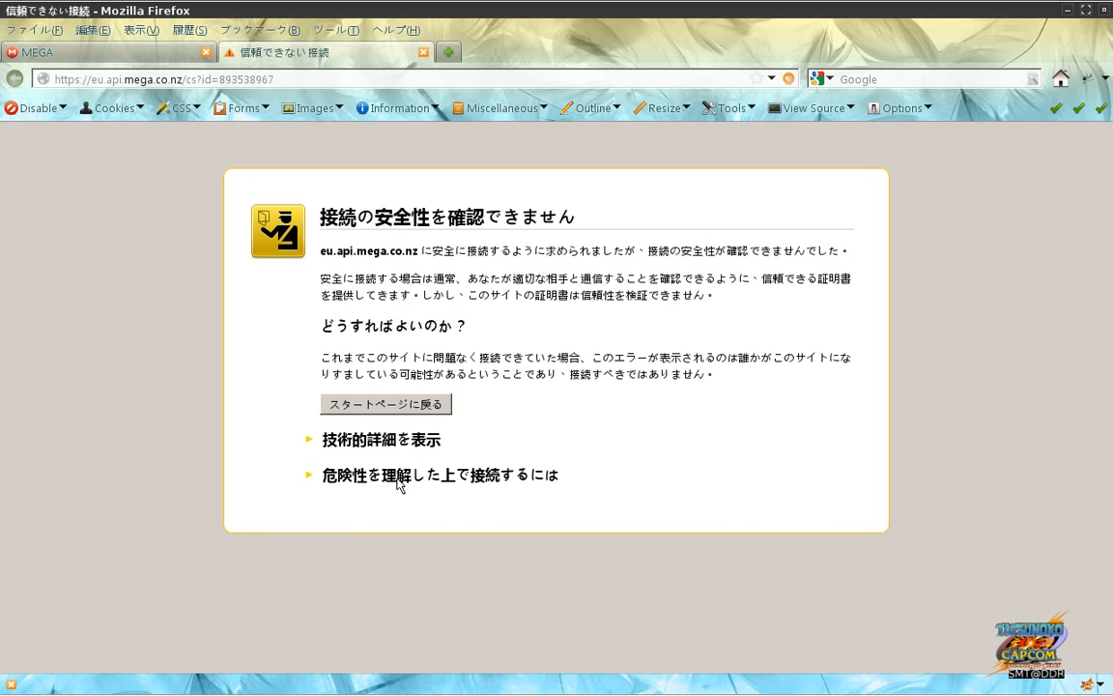
pyautogui.click(399, 477)
pyautogui.click(353, 615)
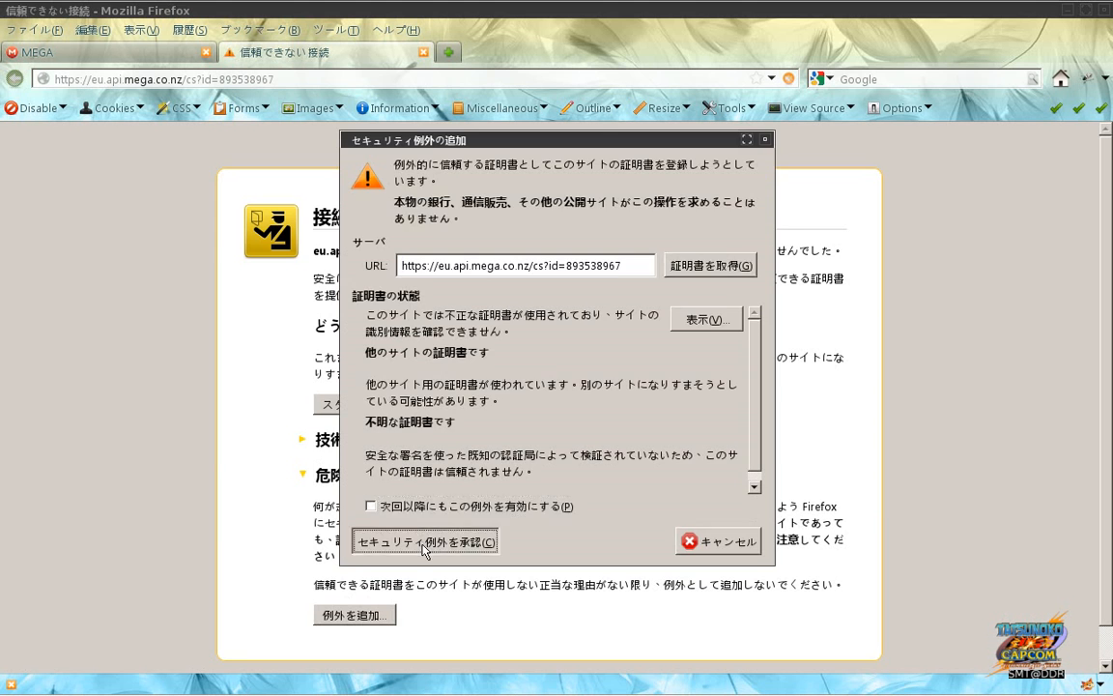
pyautogui.click(422, 547)
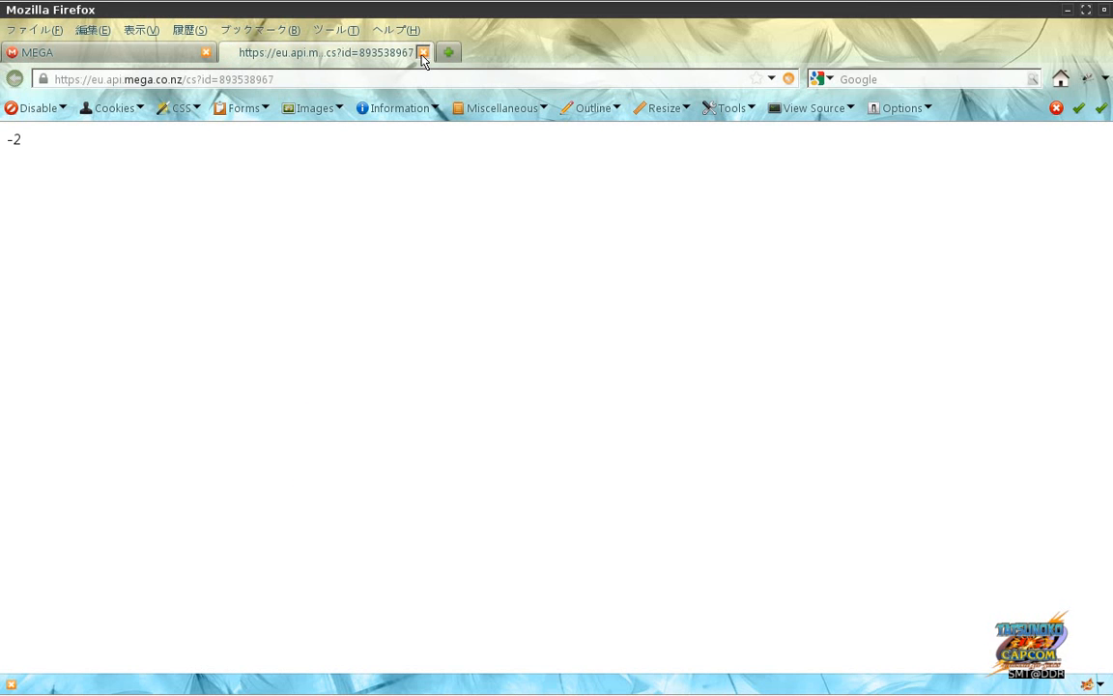
pyautogui.click(422, 53)
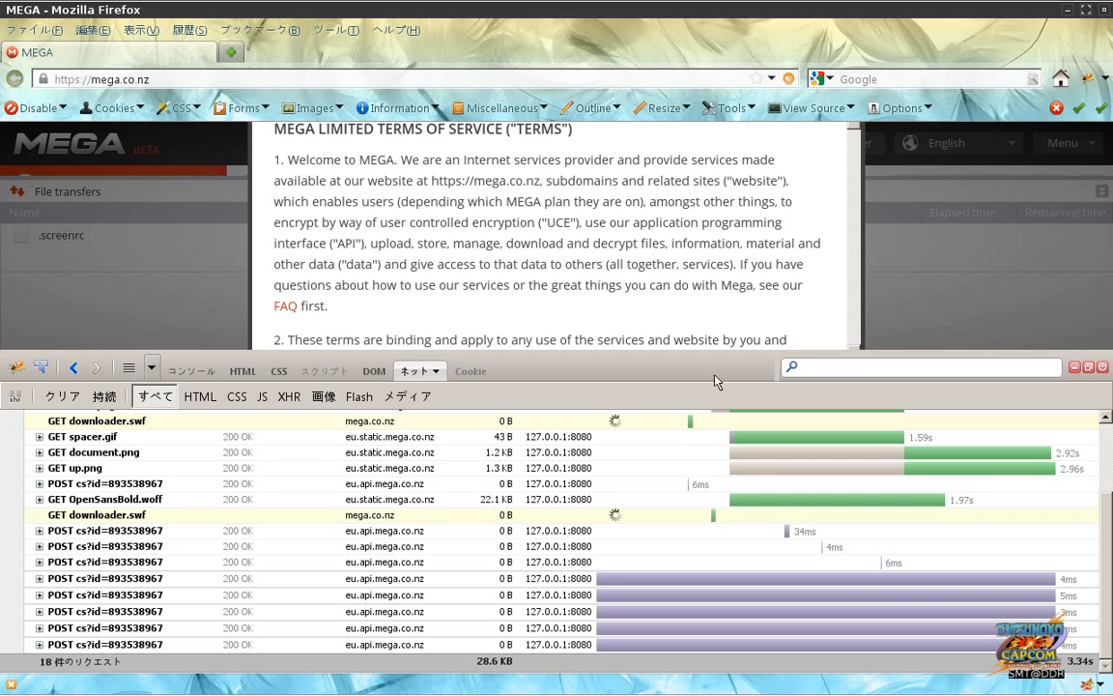
# Step: Delete all six captured samplers from the Thread Group and return to Firefox
pyautogui.hotkey('alt', 'Tab')
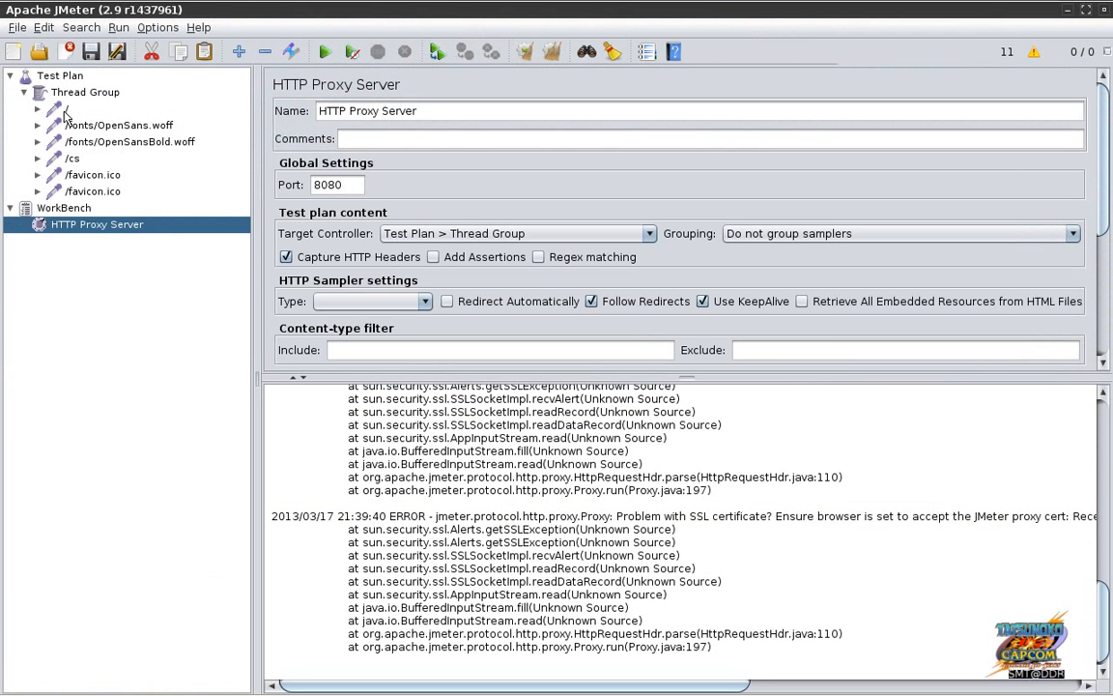
pyautogui.click(66, 110)
pyautogui.keyDown('shift'); pyautogui.click(78, 174); pyautogui.keyUp('shift')
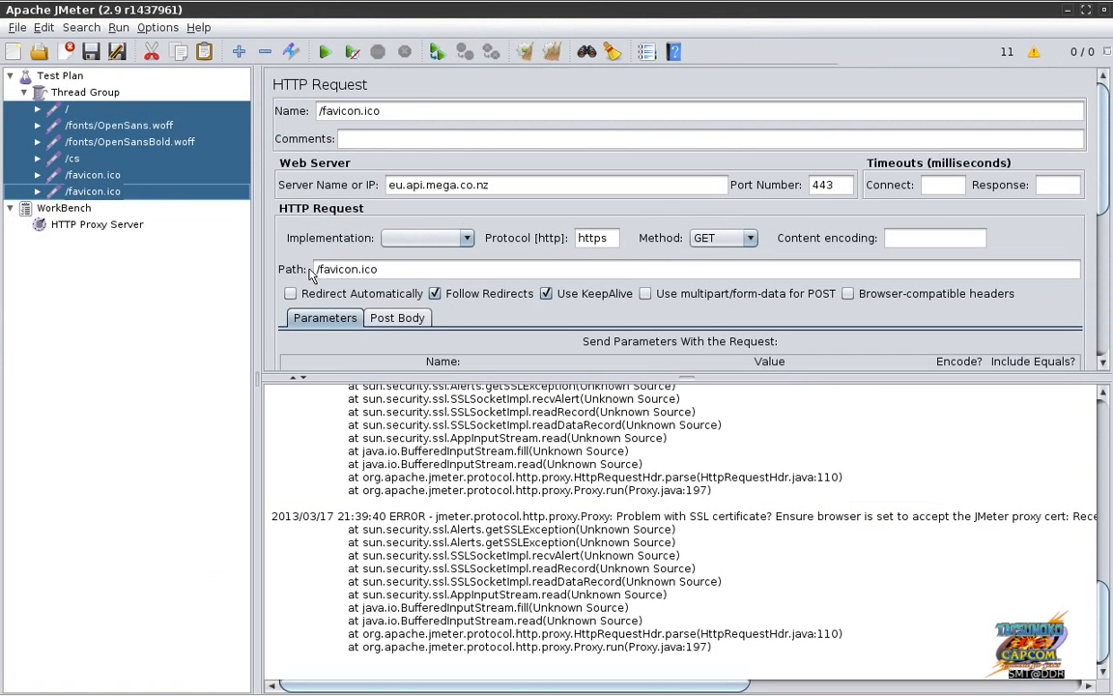
pyautogui.press('Delete')
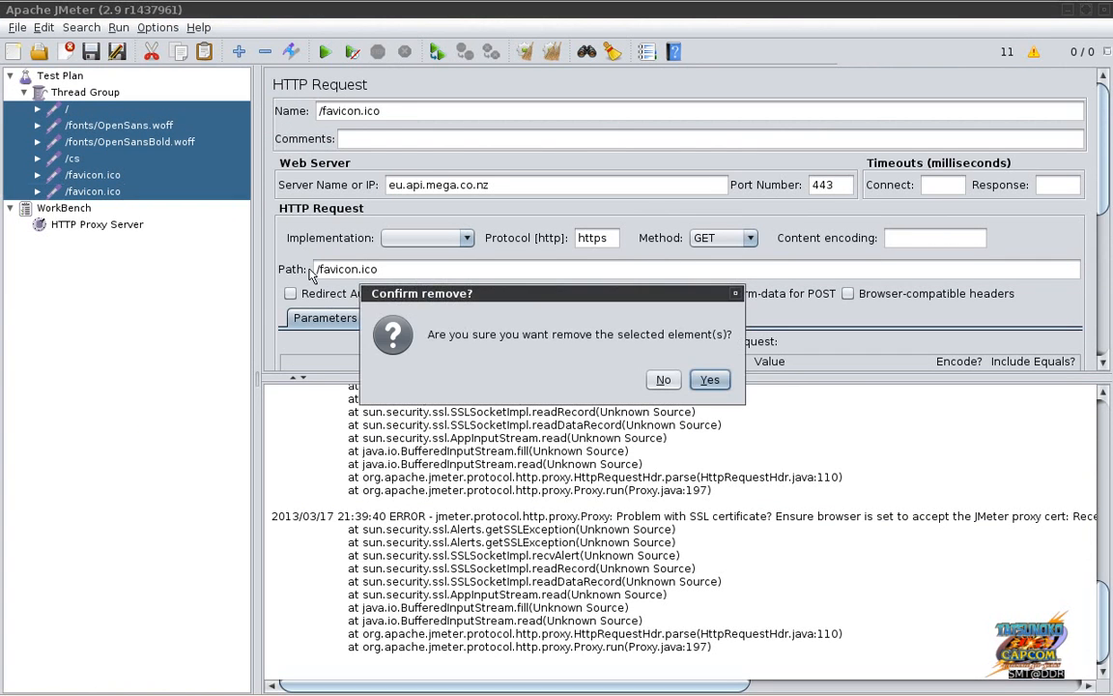
pyautogui.click(697, 385)
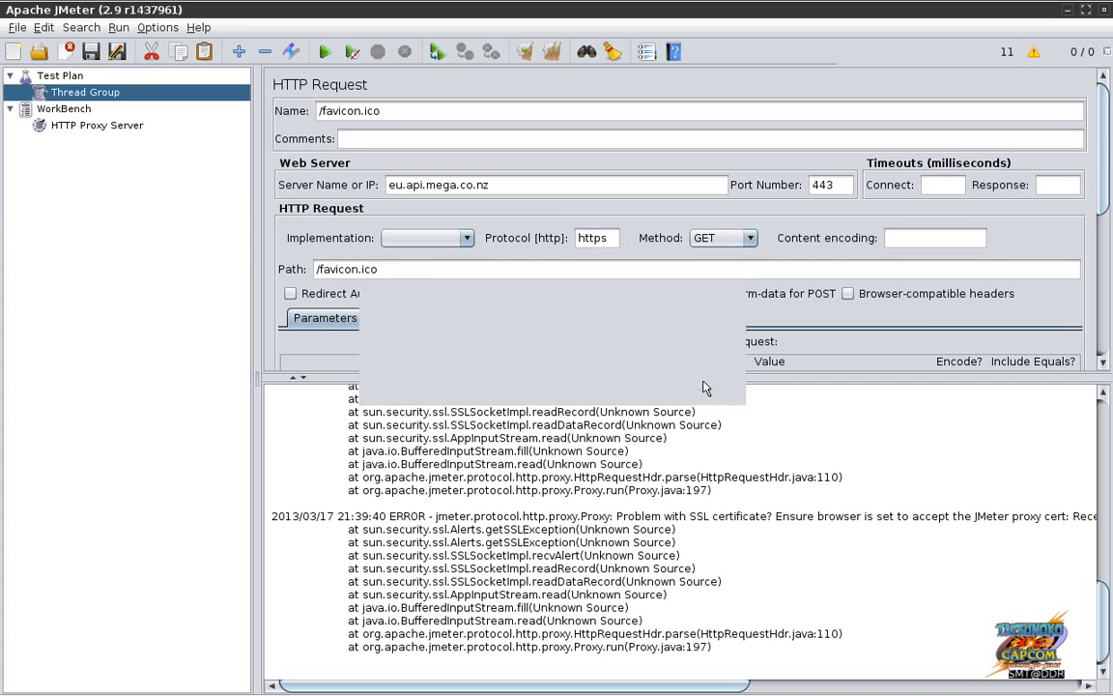
pyautogui.hotkey('alt', 'Tab')
pyautogui.click(486, 78)
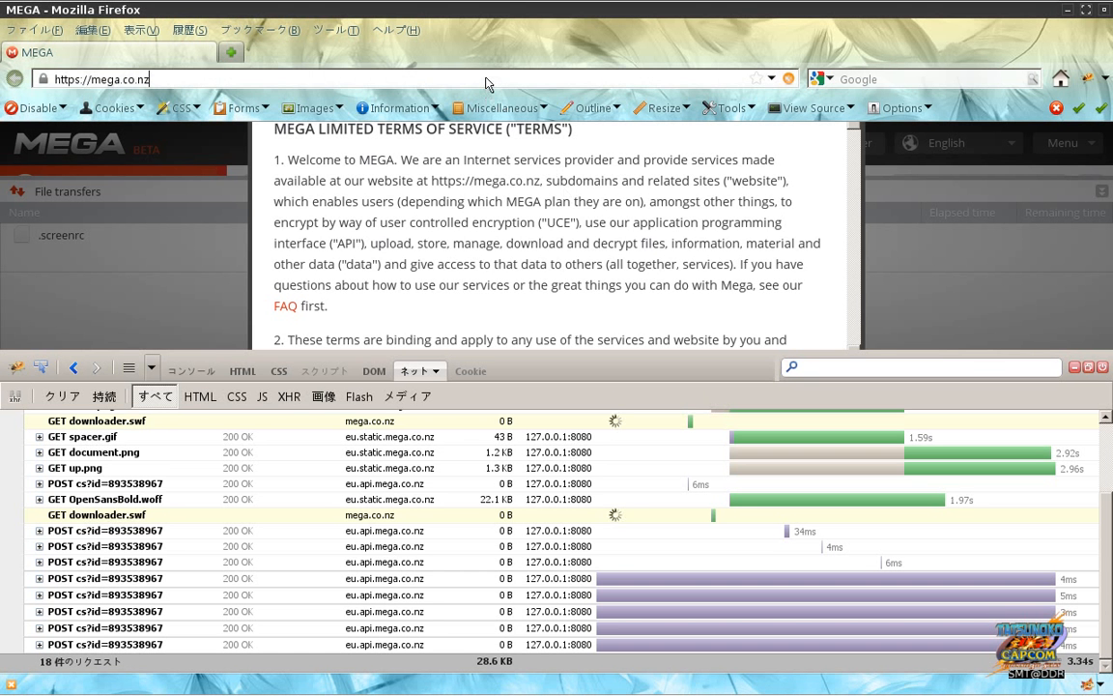
# Step: Reload the MEGA home page and check the new /cs?id=893538967 sampler in JMeter
pyautogui.write('/')
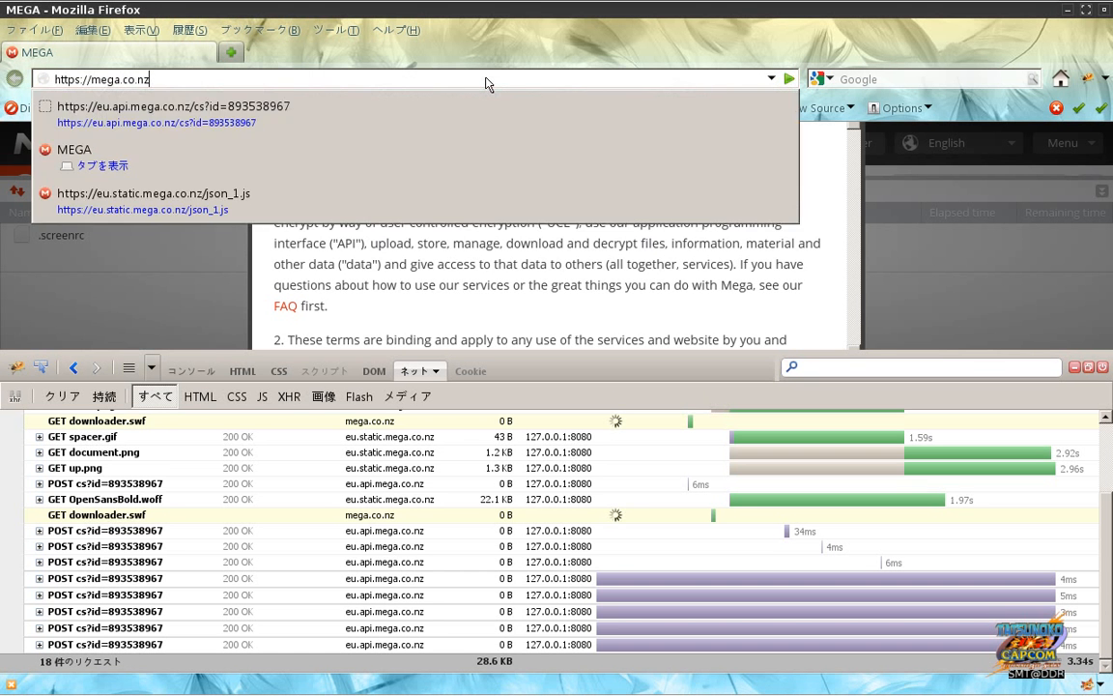
pyautogui.press('Return')
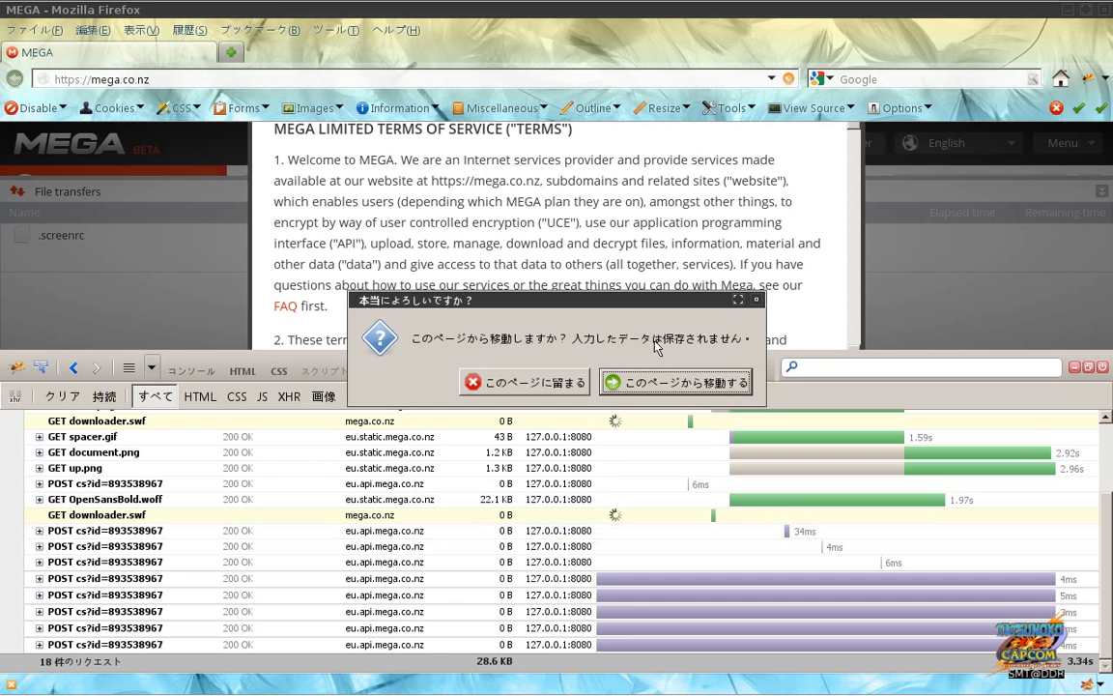
pyautogui.click(647, 385)
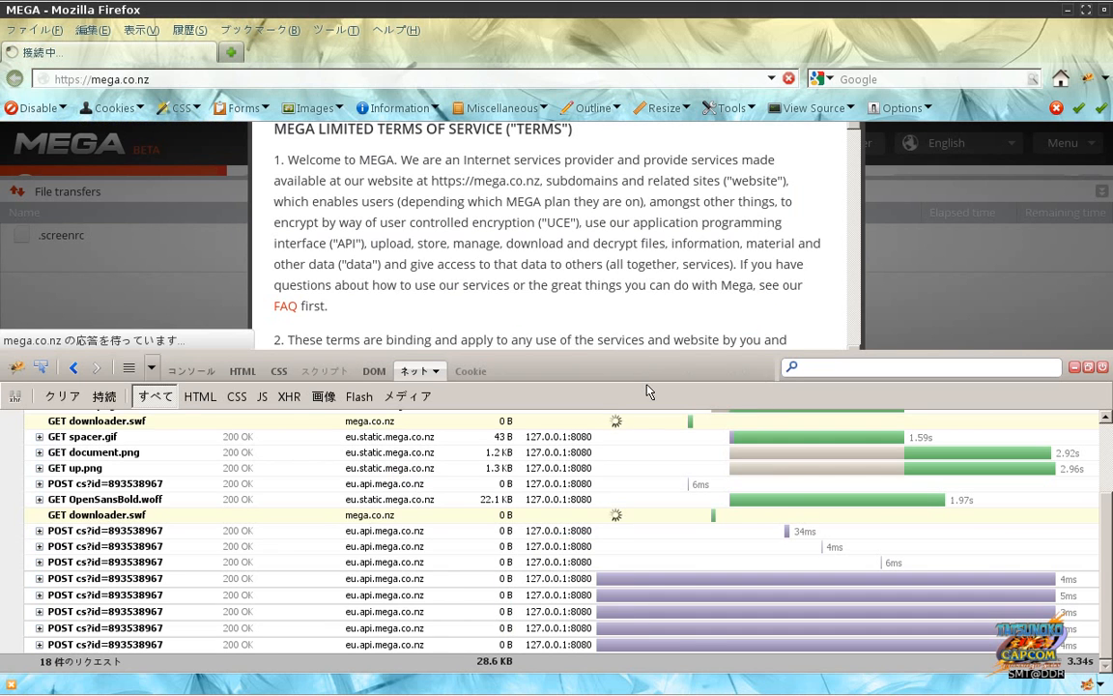
pyautogui.hotkey('alt', 'Tab')
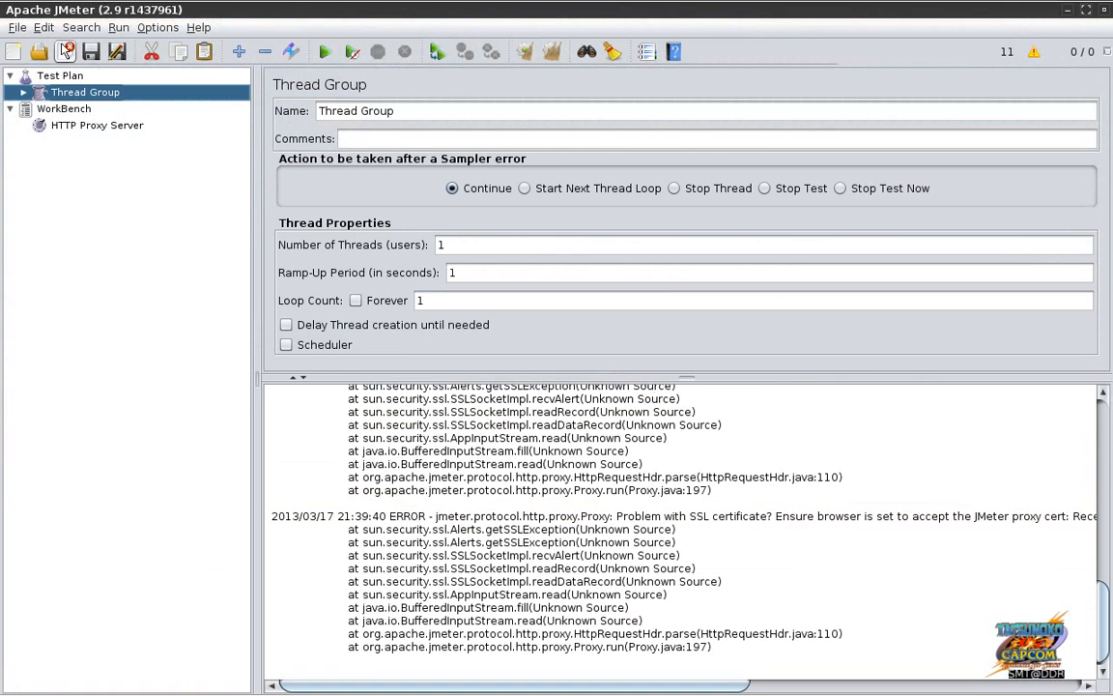
pyautogui.click(23, 93)
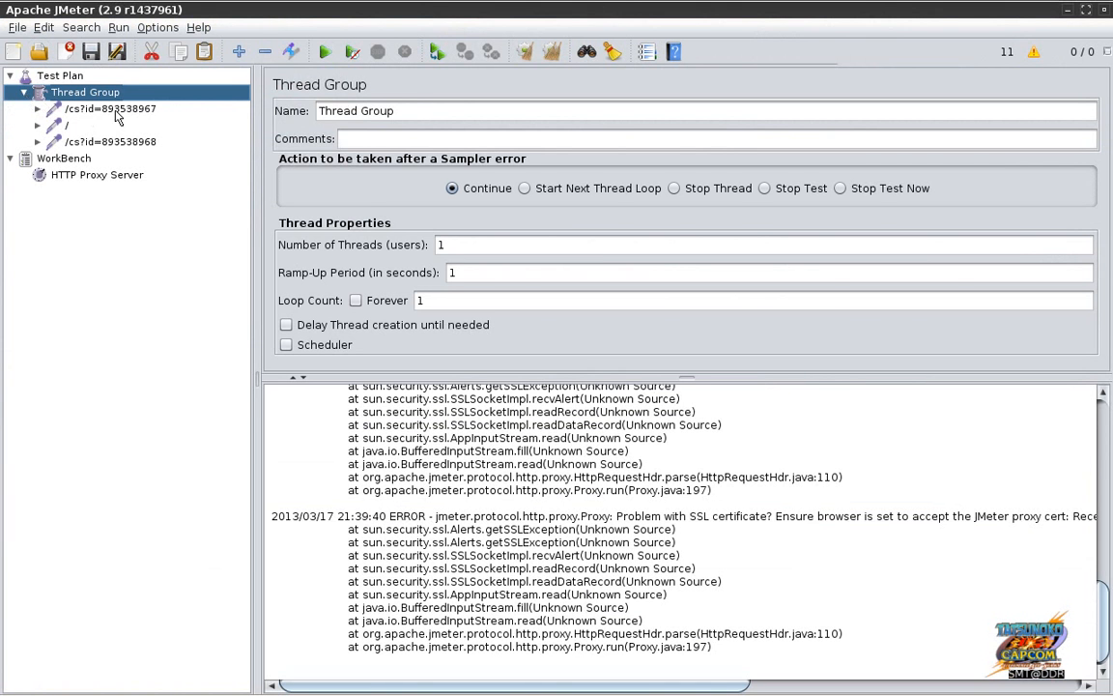
pyautogui.click(115, 112)
pyautogui.hotkey('alt', 'Tab')
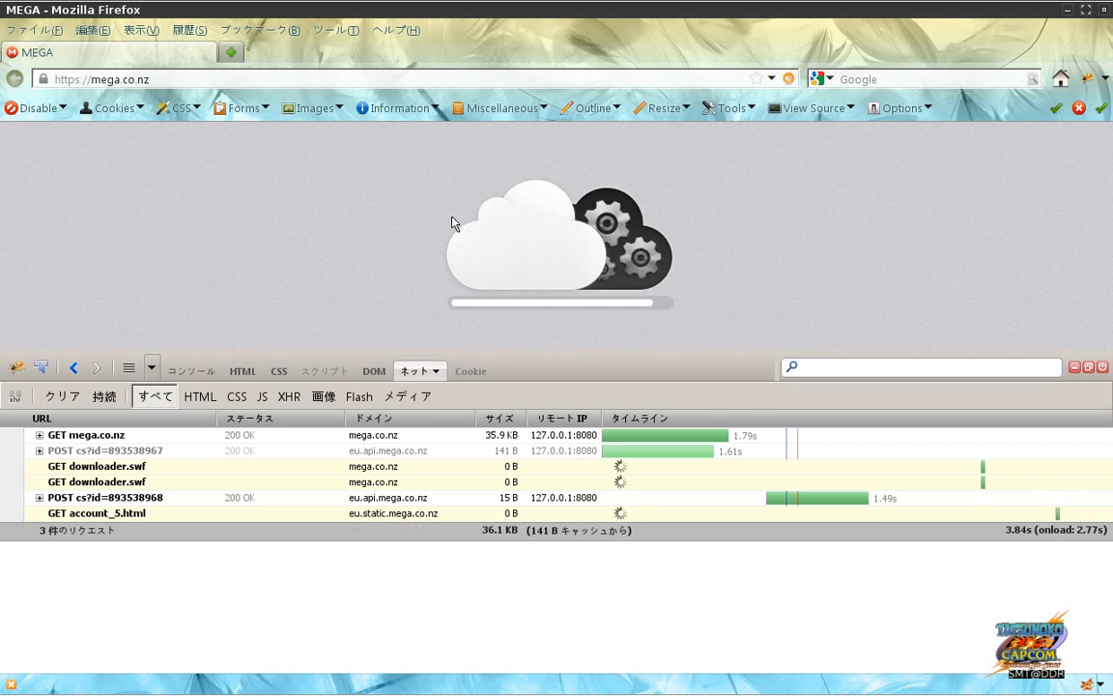
# Step: Clear Firebug's request list and review the /, /cs?id=893538967 and /cs?id=893538968 samplers
pyautogui.click(63, 397)
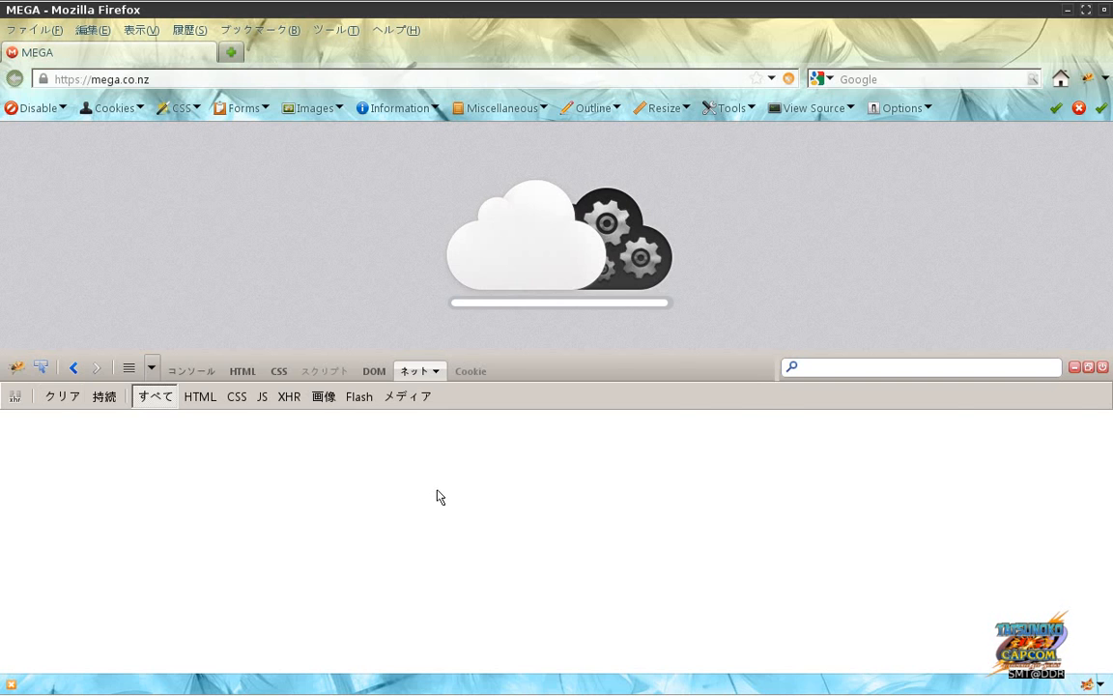
pyautogui.hotkey('alt', 'Tab')
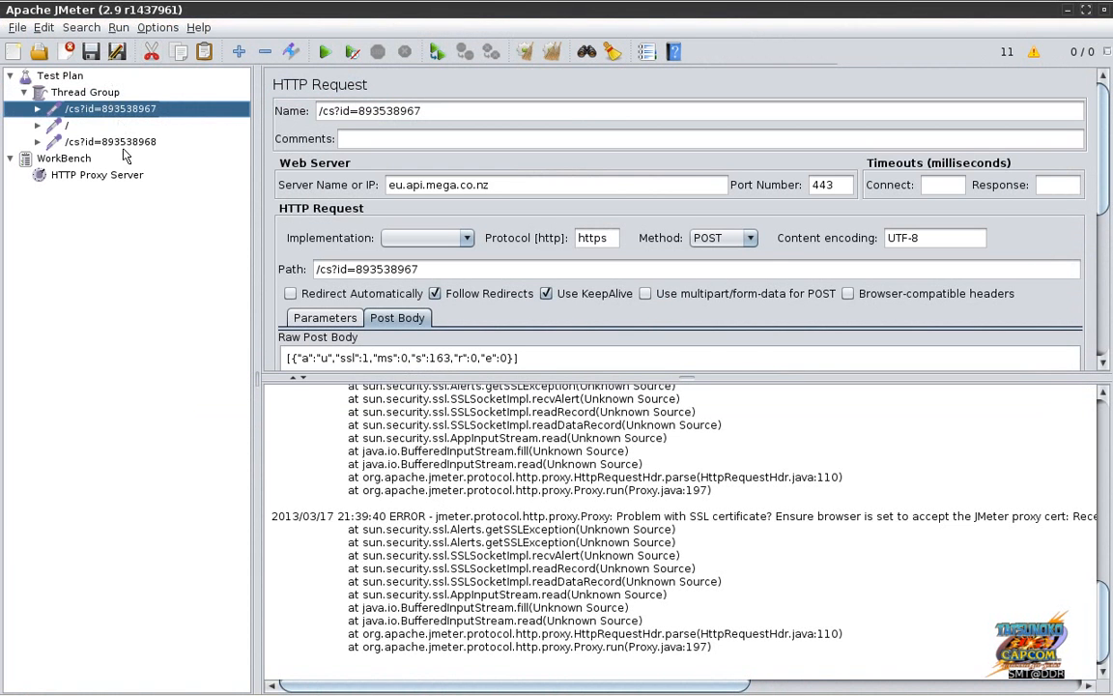
pyautogui.click(110, 142)
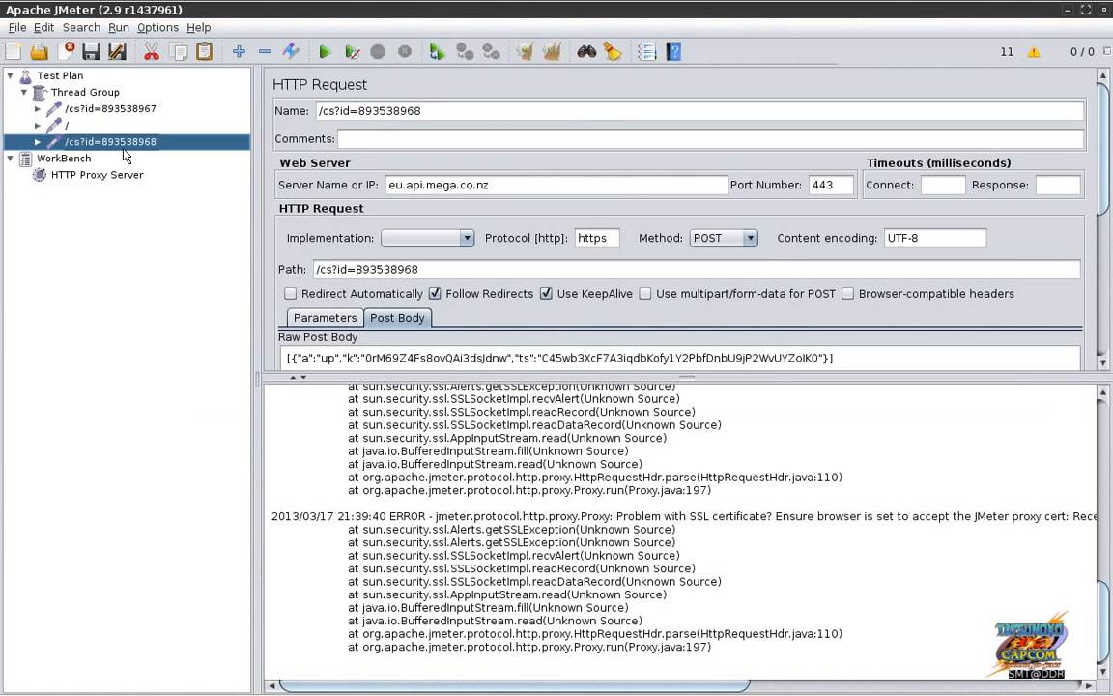
pyautogui.click(70, 127)
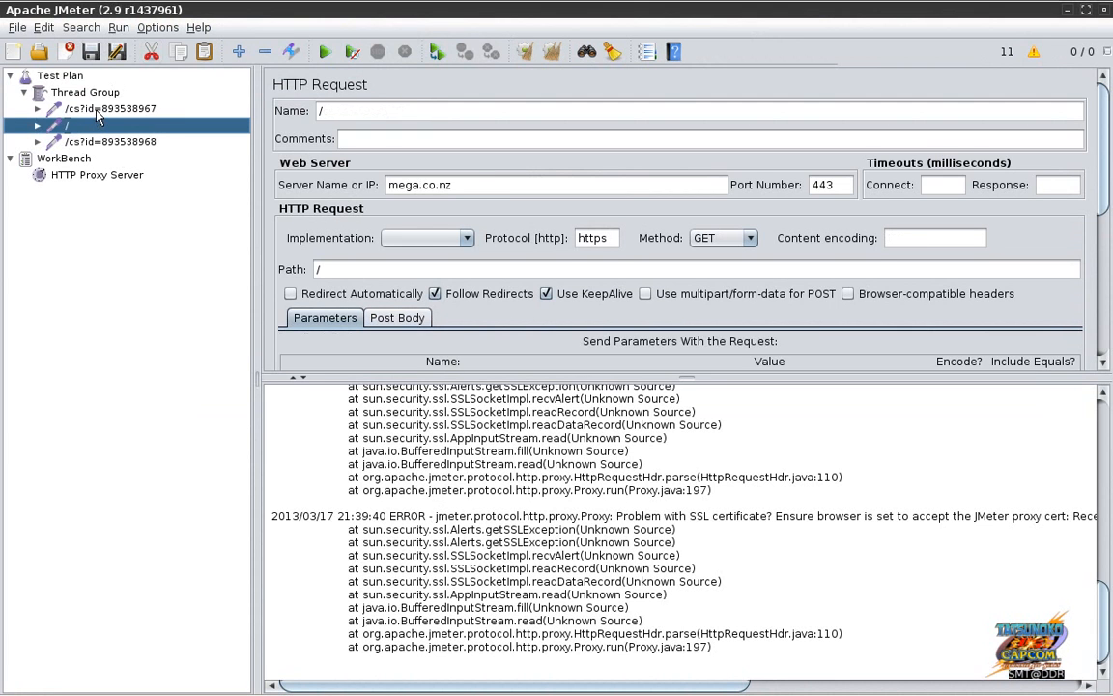
pyautogui.click(97, 112)
pyautogui.click(97, 141)
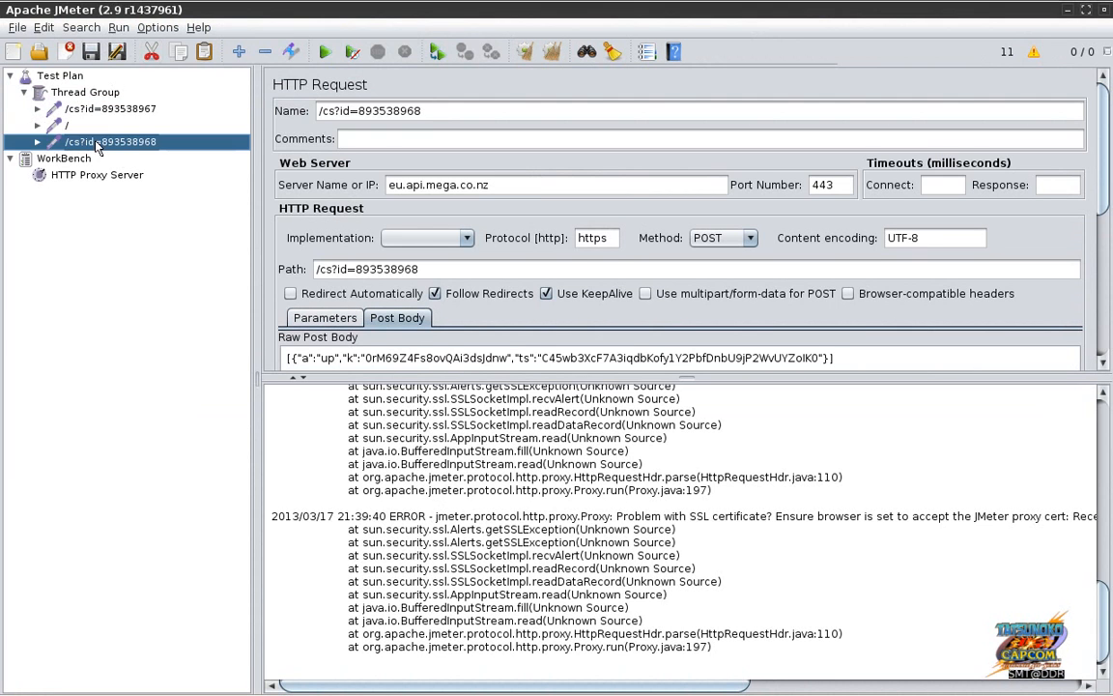
# Step: Wipe JMeter's SSL error log and samples with Clear All
pyautogui.hotkey('alt', 'Tab')
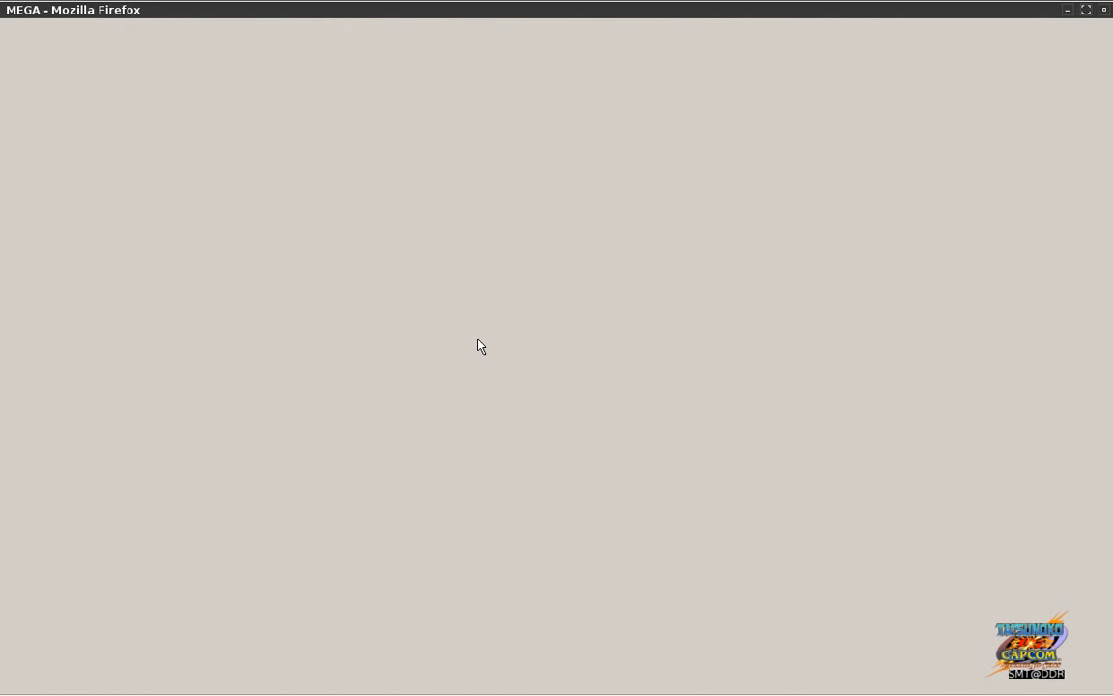
pyautogui.click(758, 682)
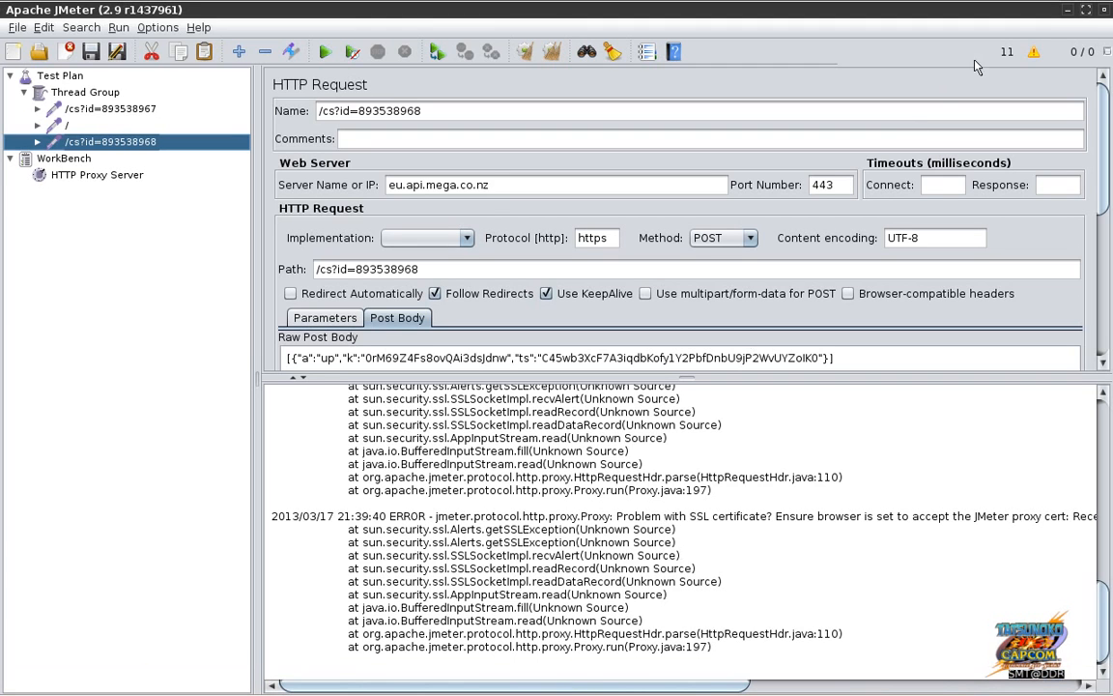
pyautogui.click(552, 51)
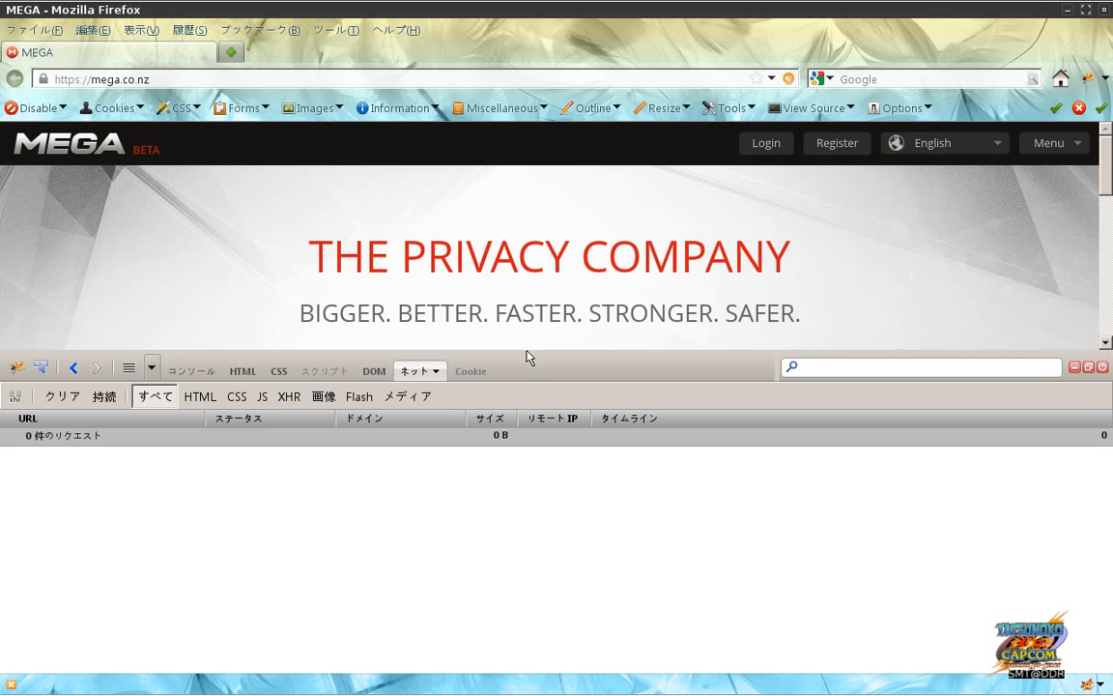
# Step: Pick .screenrc from the home folder as a new MEGA upload
pyautogui.moveTo(528, 359); pyautogui.dragTo(517, 494)
pyautogui.click(515, 465)
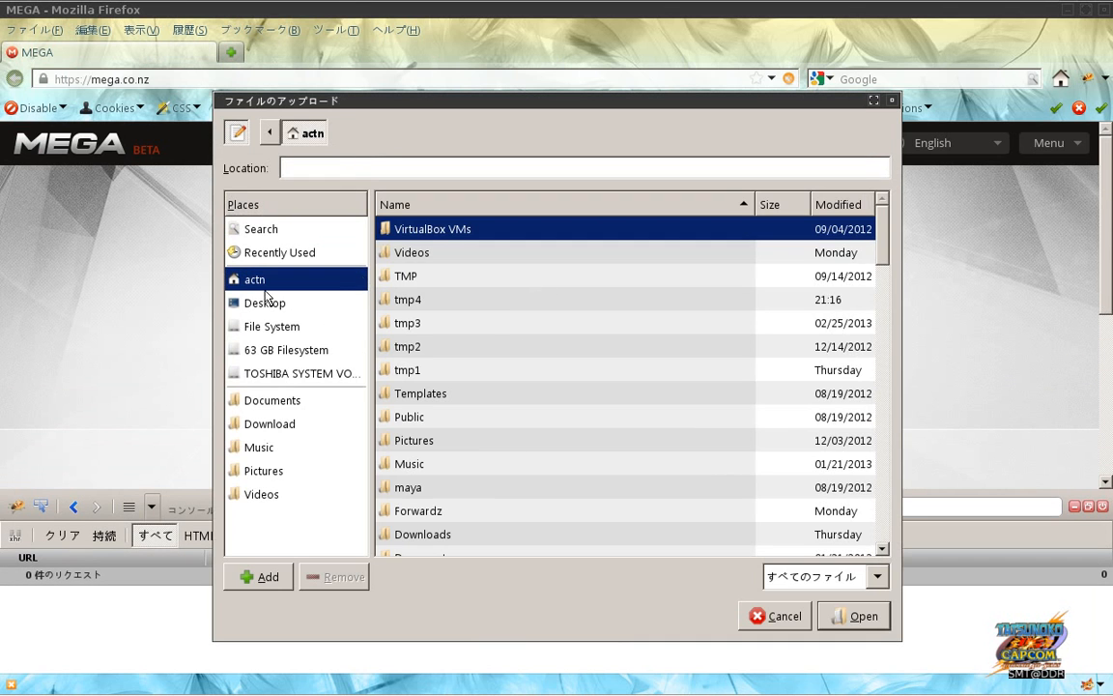
pyautogui.moveTo(882, 248); pyautogui.dragTo(882, 507)
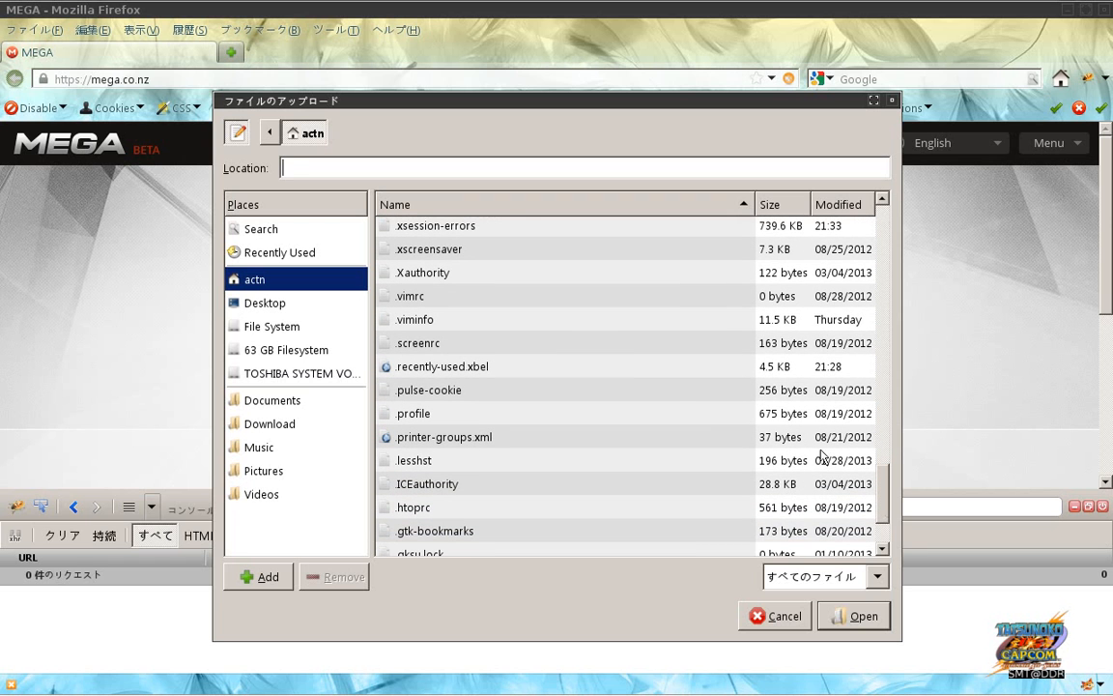
pyautogui.click(576, 344)
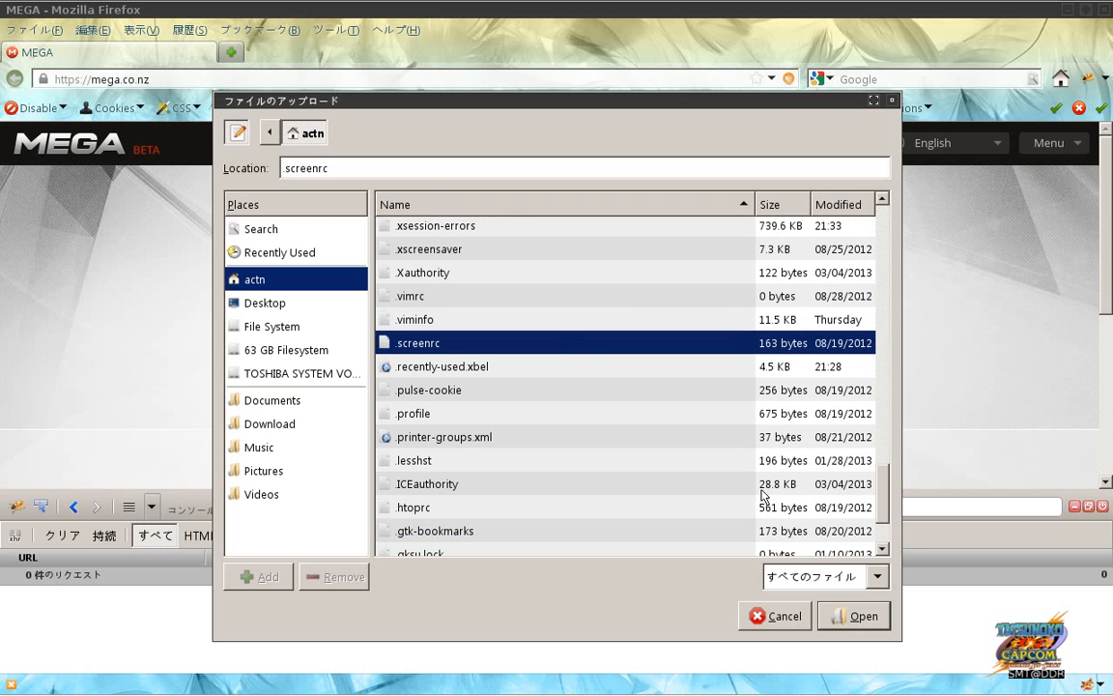
pyautogui.click(855, 616)
pyautogui.hotkey('alt', 'Tab')
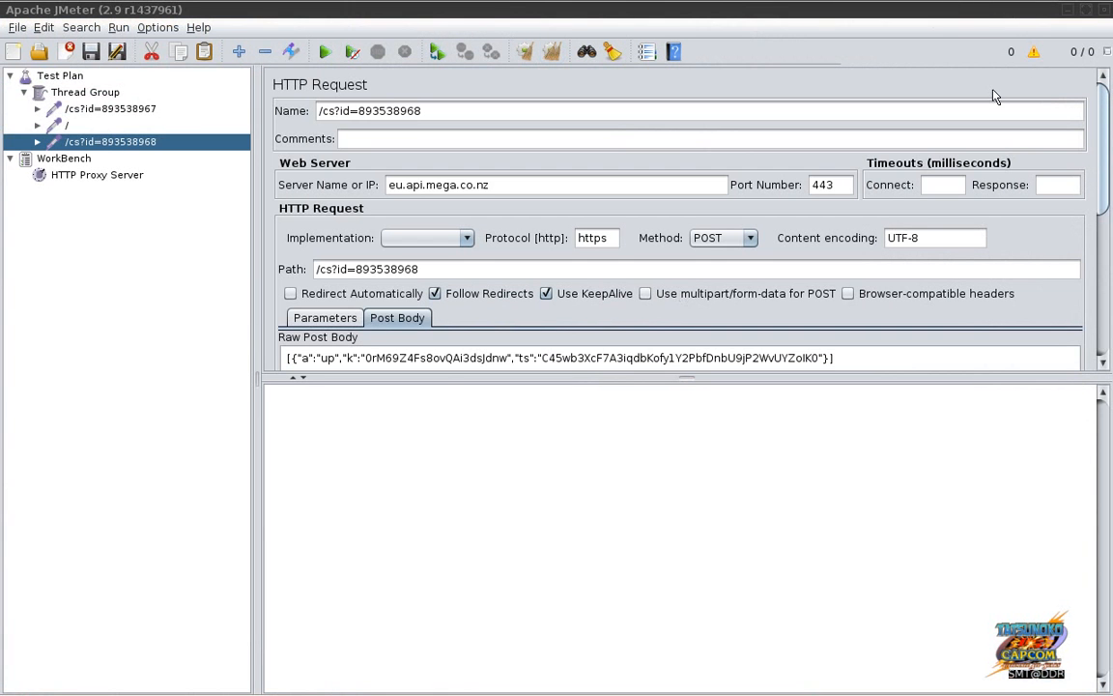
# Step: Back in the MEGA window, accept MEGA's terms of service
pyautogui.moveTo(565, 686)
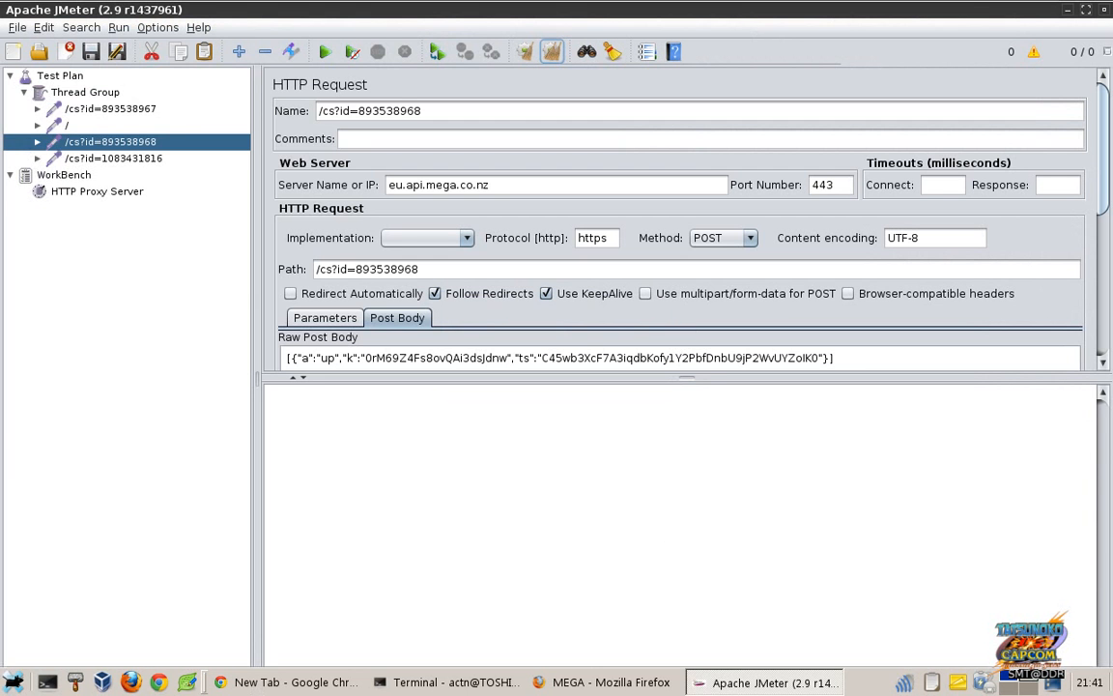
pyautogui.click(576, 682)
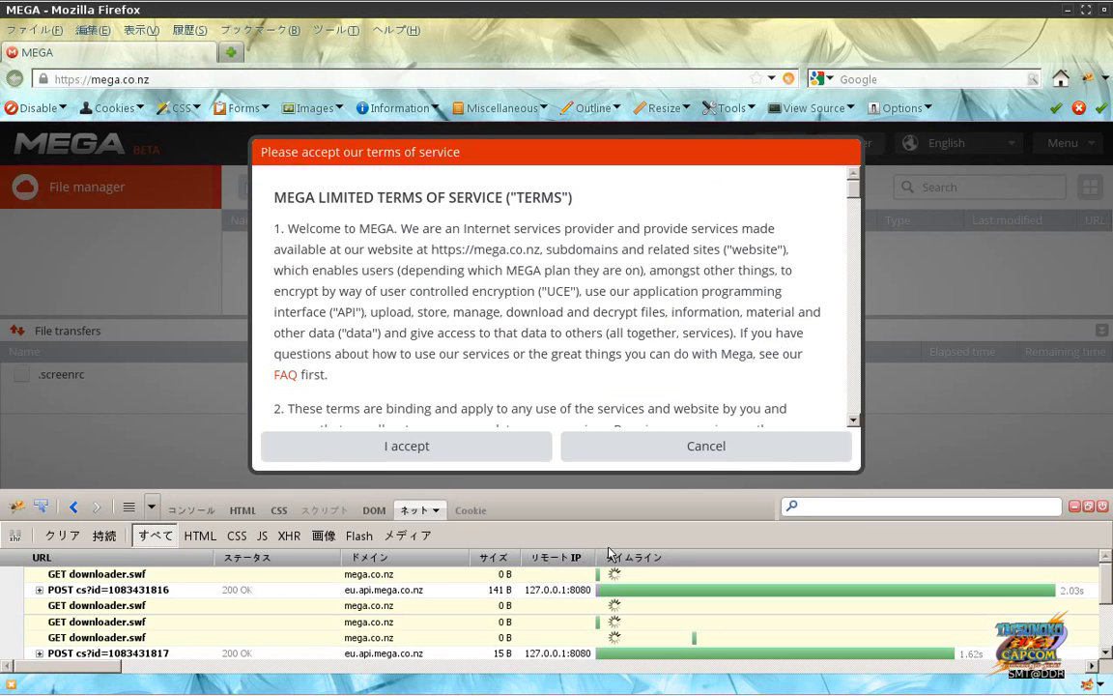
pyautogui.click(519, 447)
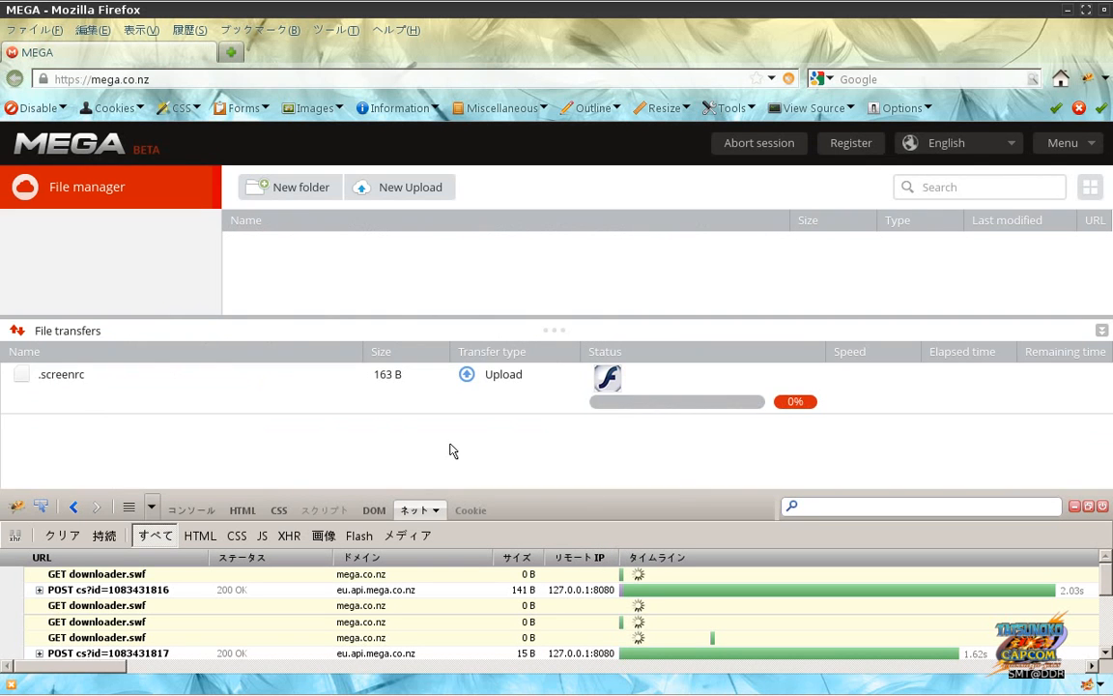
pyautogui.click(611, 387)
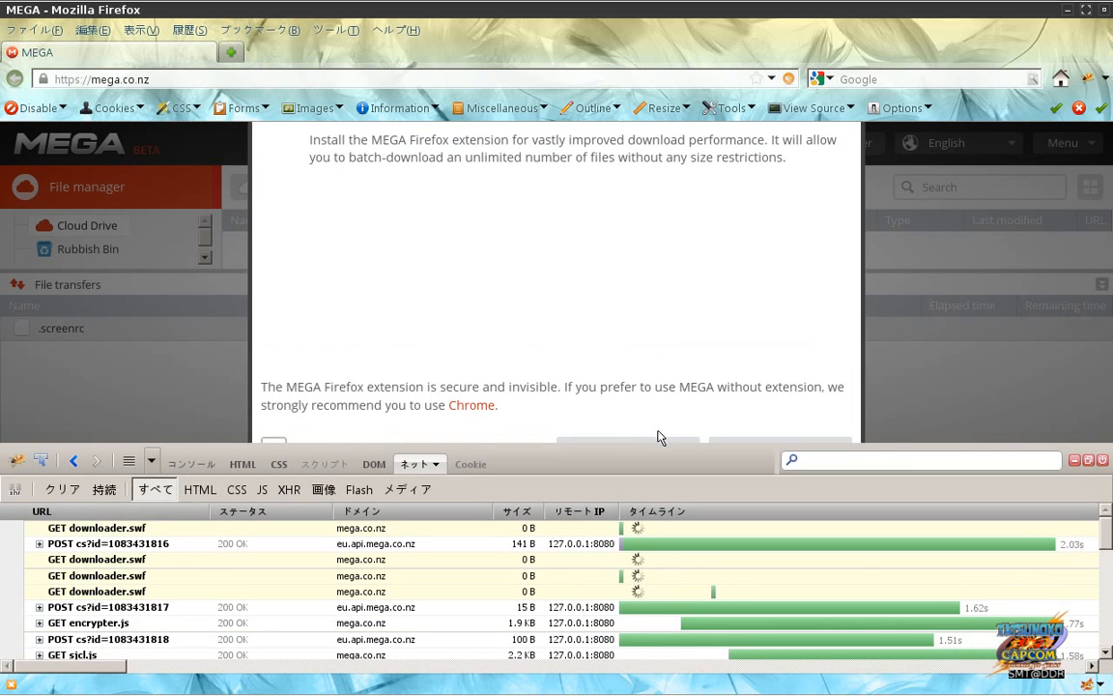
# Step: Decline the MEGA Firefox extension offer and check JMeter's new captures
pyautogui.moveTo(654, 451); pyautogui.dragTo(654, 504)
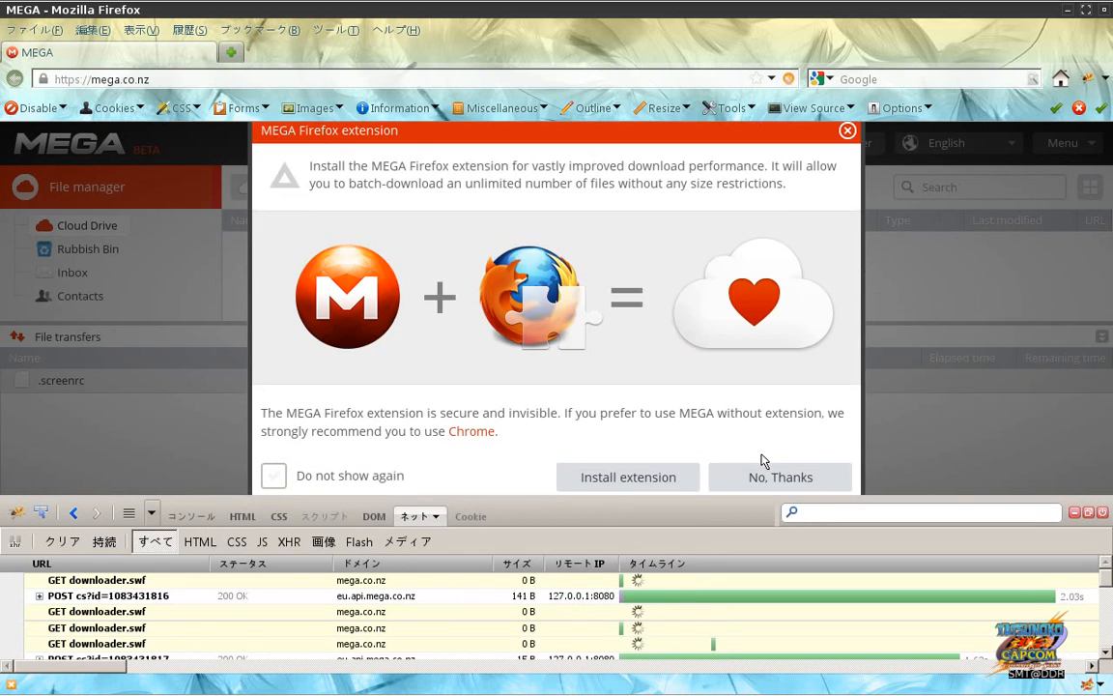
pyautogui.click(763, 477)
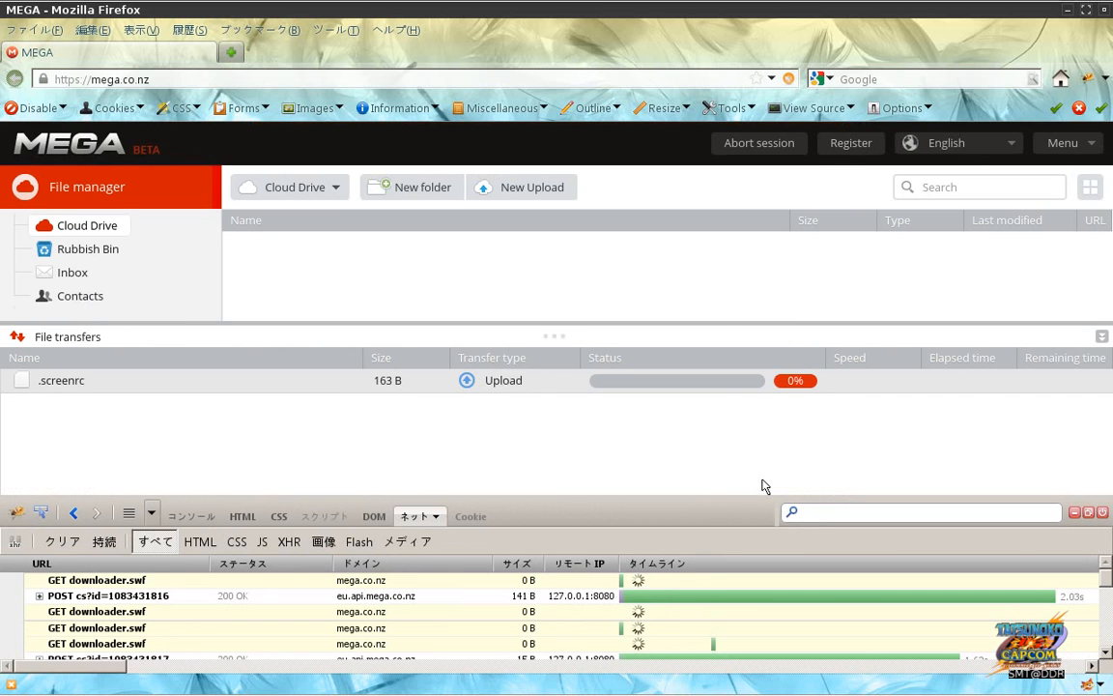
pyautogui.hotkey('alt', 'Tab')
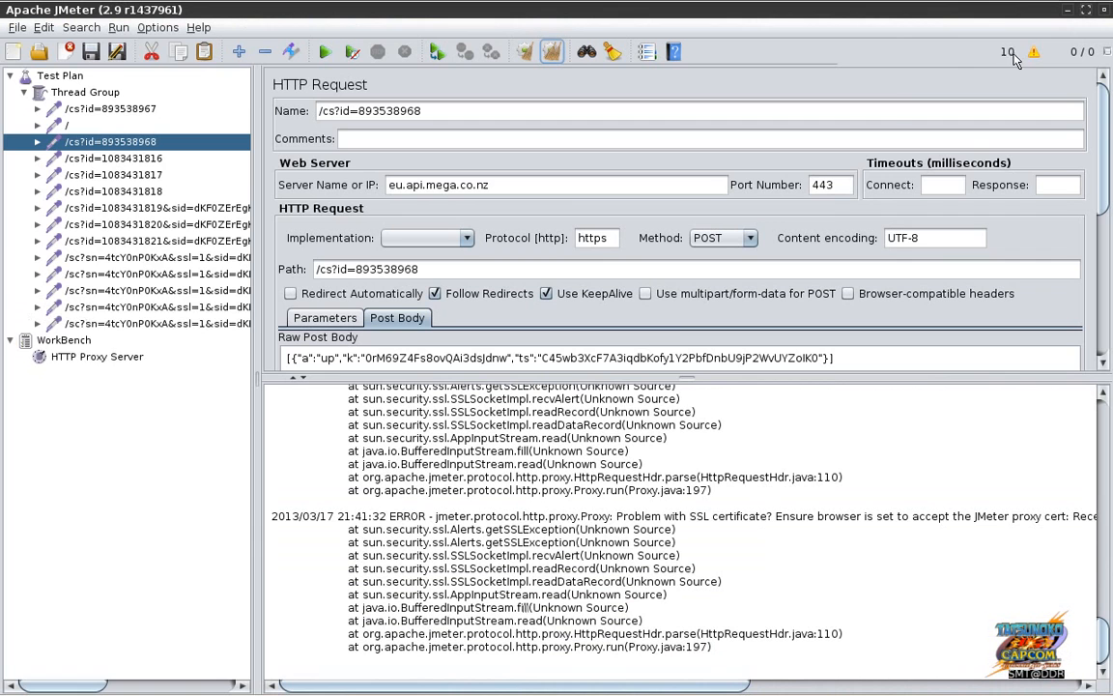
pyautogui.hotkey('alt', 'Tab')
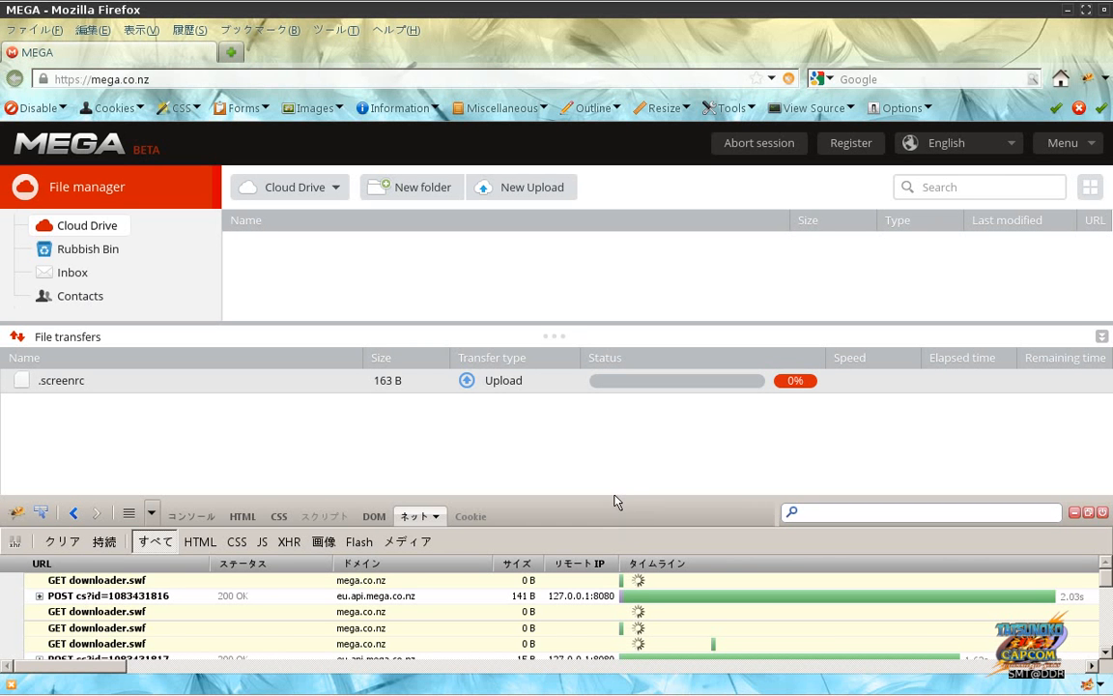
# Step: Copy the userstorage upload request's URL from the enlarged Net panel into a blank tab
pyautogui.moveTo(615, 498); pyautogui.dragTo(614, 413)
pyautogui.moveTo(619, 361); pyautogui.dragTo(620, 361)
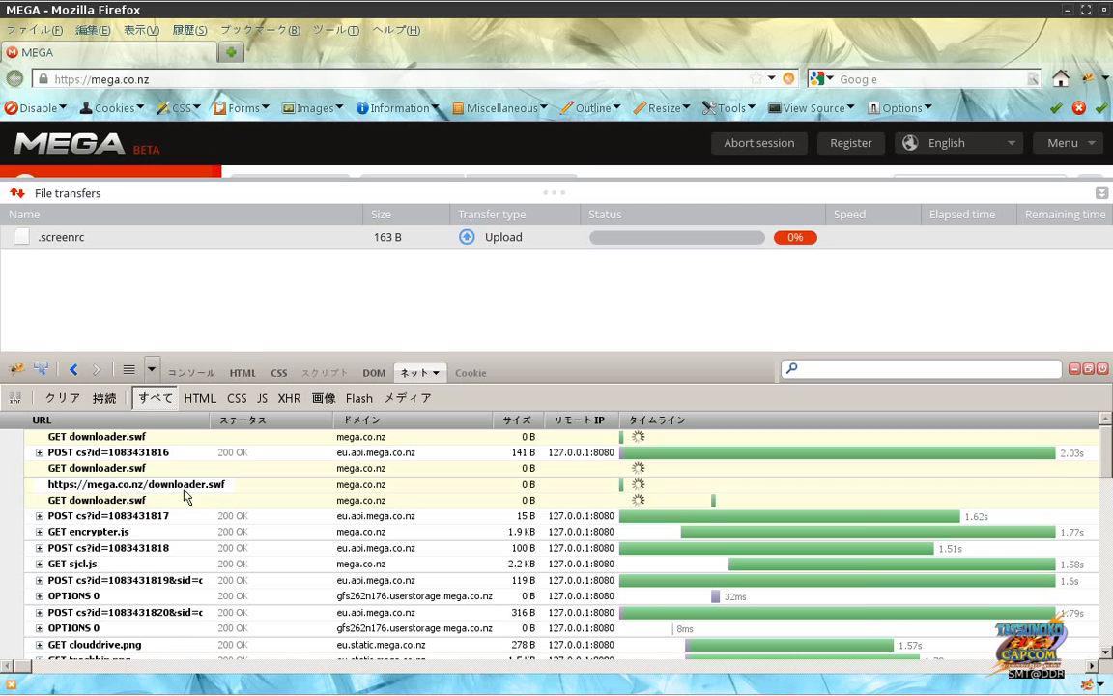
pyautogui.moveTo(645, 479)
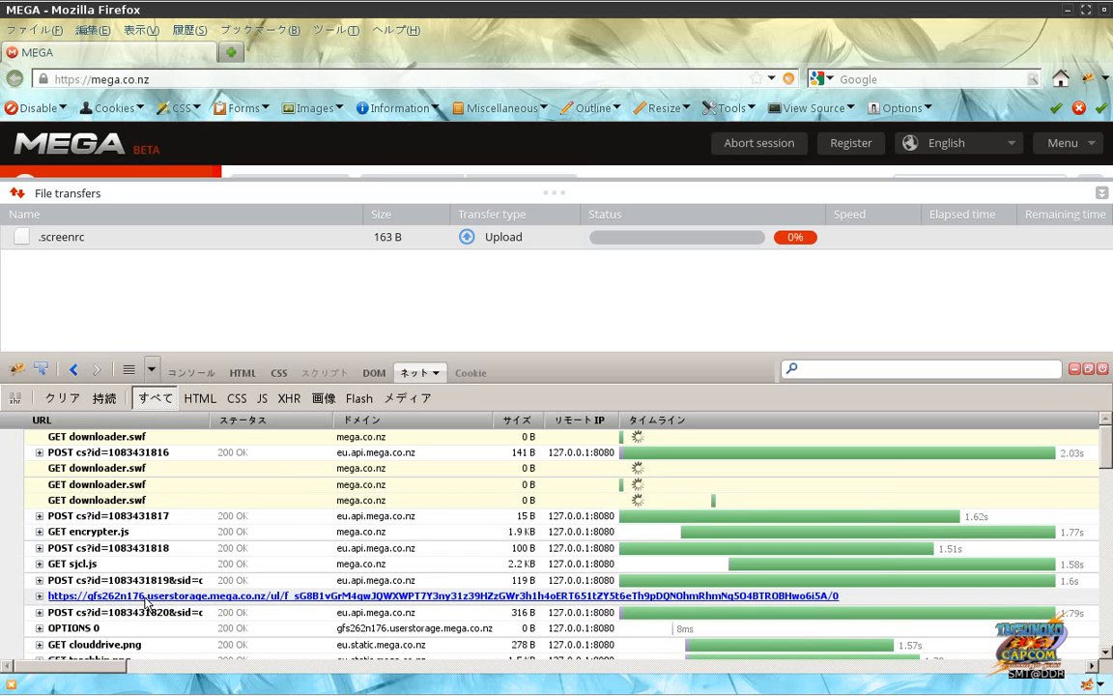
pyautogui.rightClick(146, 604)
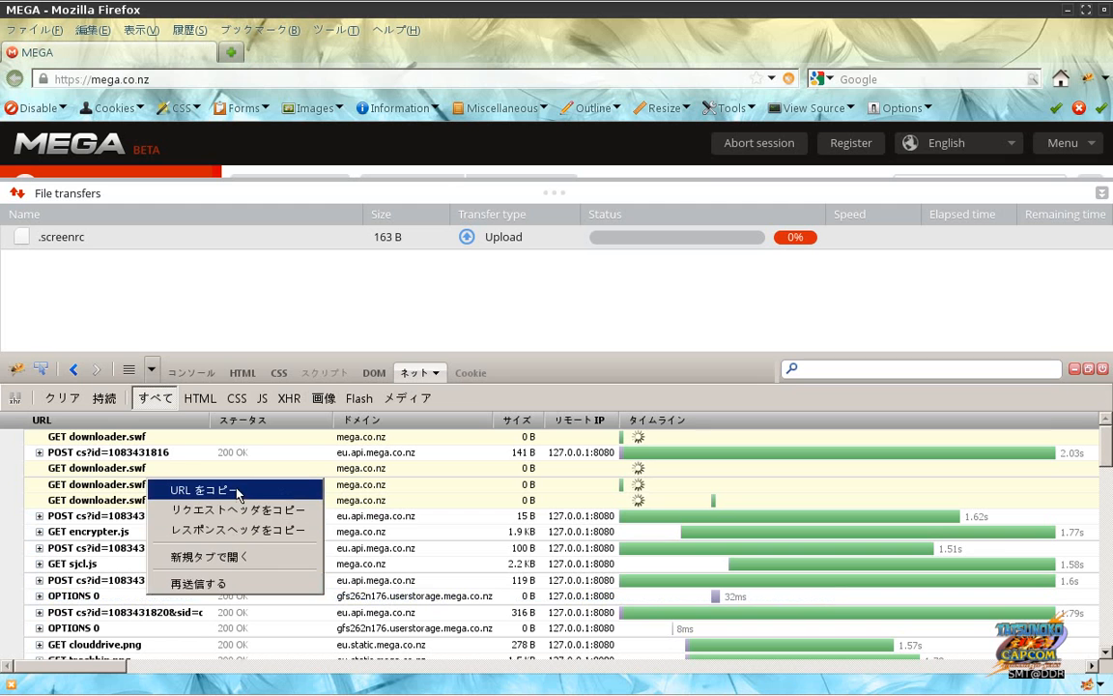
pyautogui.click(213, 438)
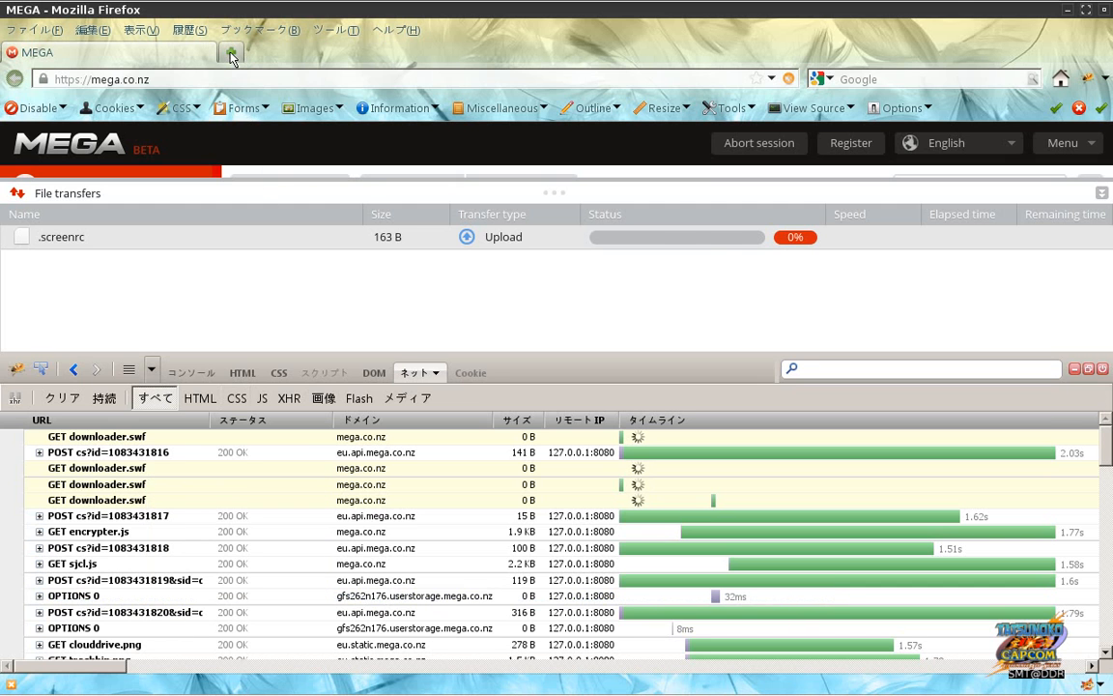
pyautogui.click(232, 55)
# Step: Load the copied upload URL and add a temporary certificate exception for the userstorage server
pyautogui.hotkey('ctrl', 'v')
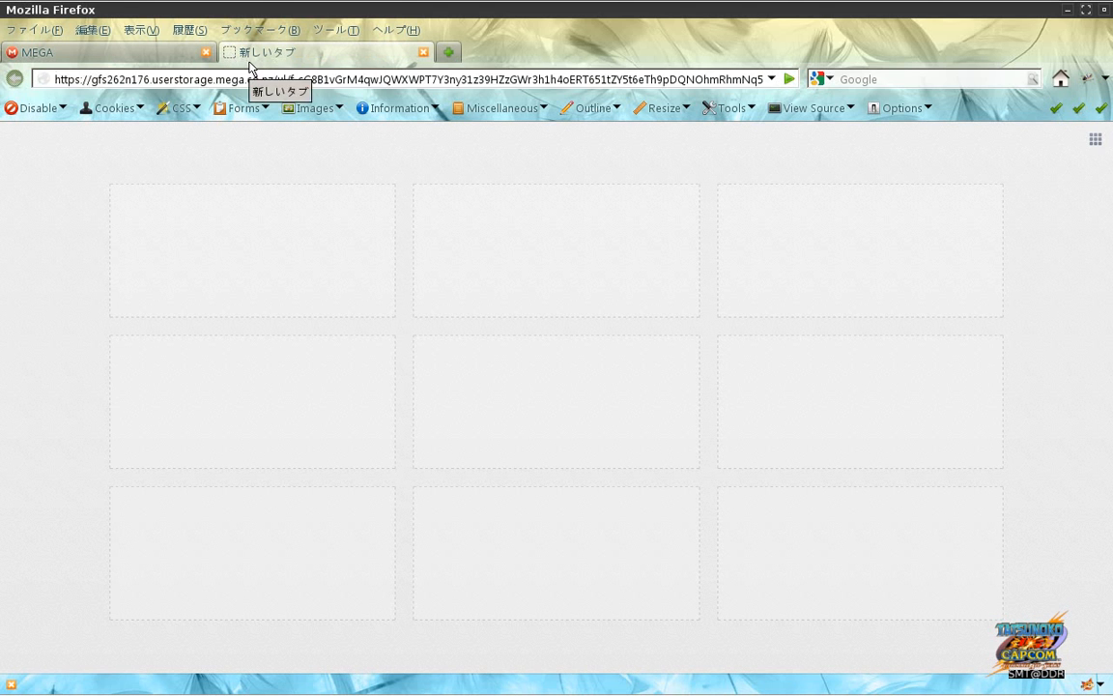
pyautogui.press('Return')
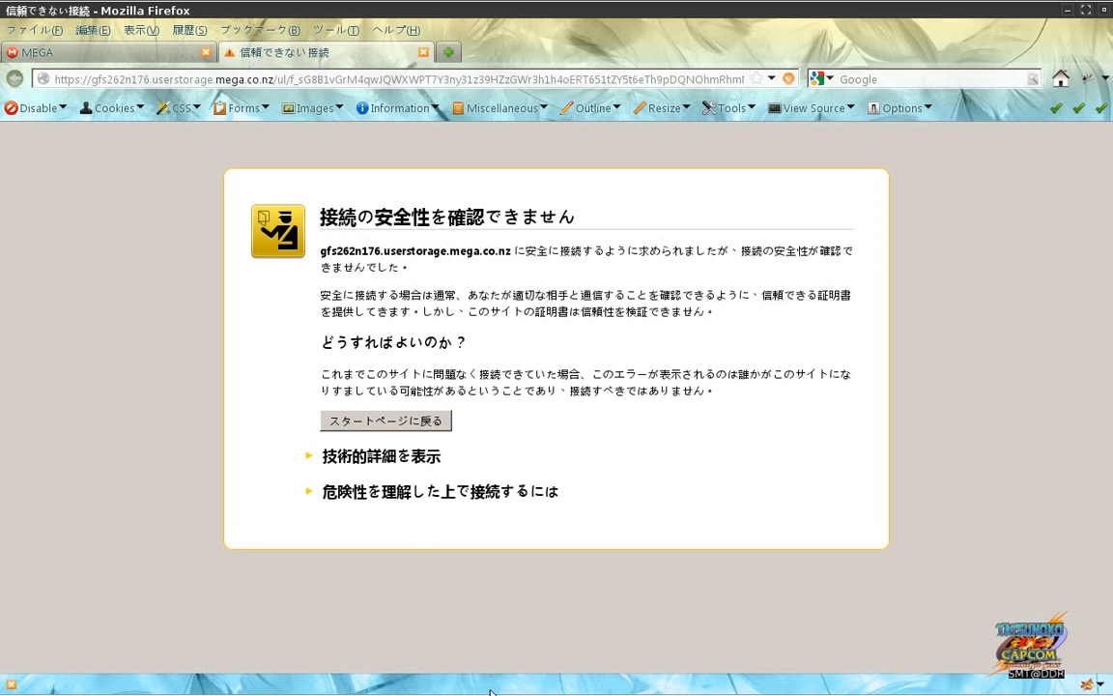
pyautogui.click(408, 492)
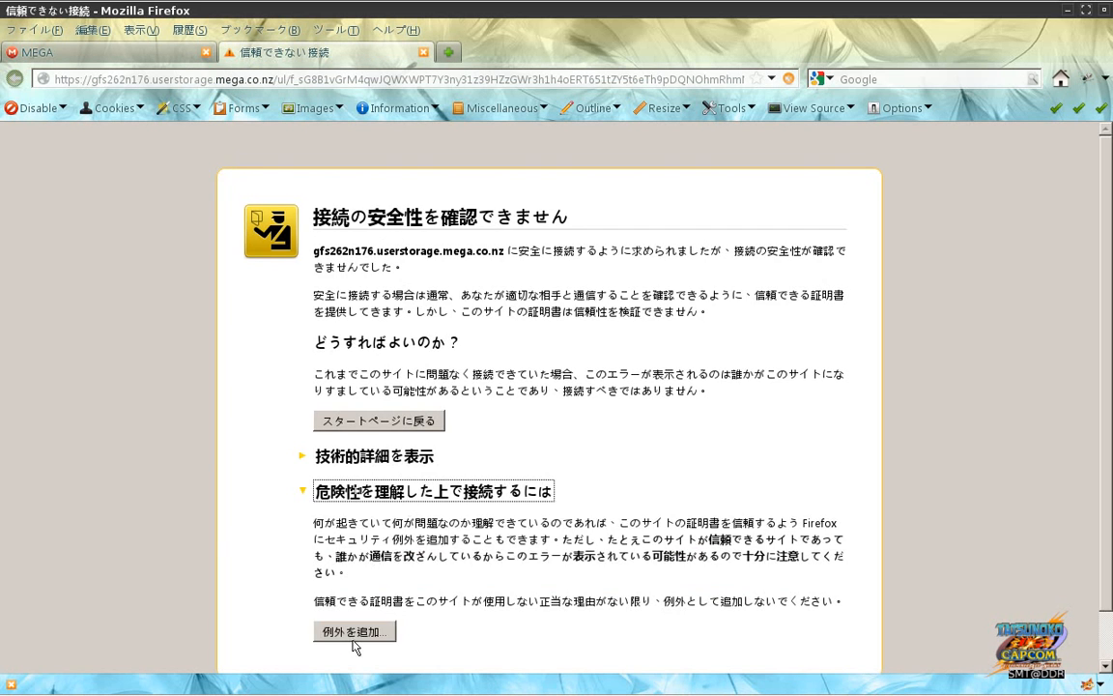
pyautogui.click(354, 633)
pyautogui.click(425, 506)
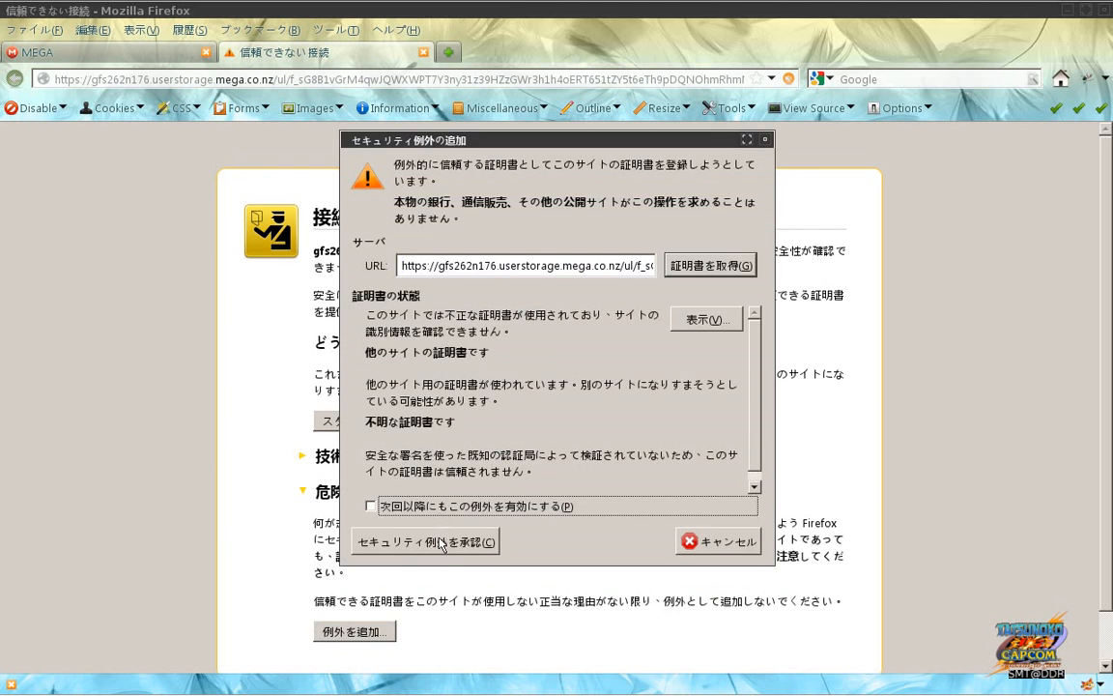
pyautogui.click(425, 541)
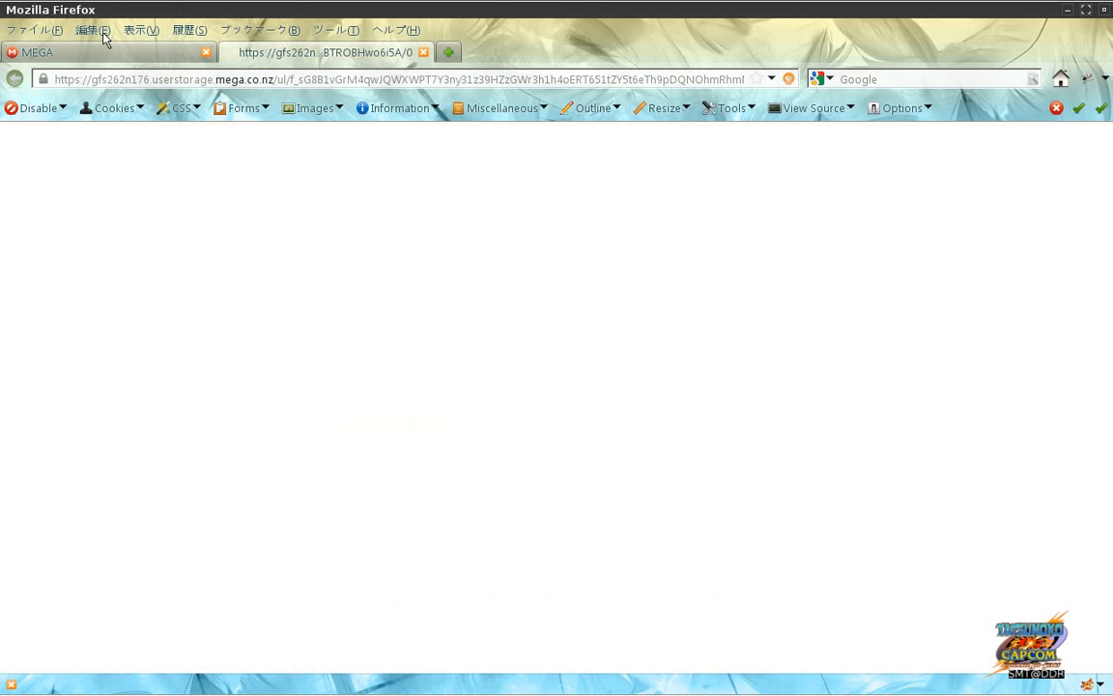
# Step: Check the JMeter Proxy exceptions for eu.api, userstorage, mega.co.nz and eu.static servers
pyautogui.click(93, 30)
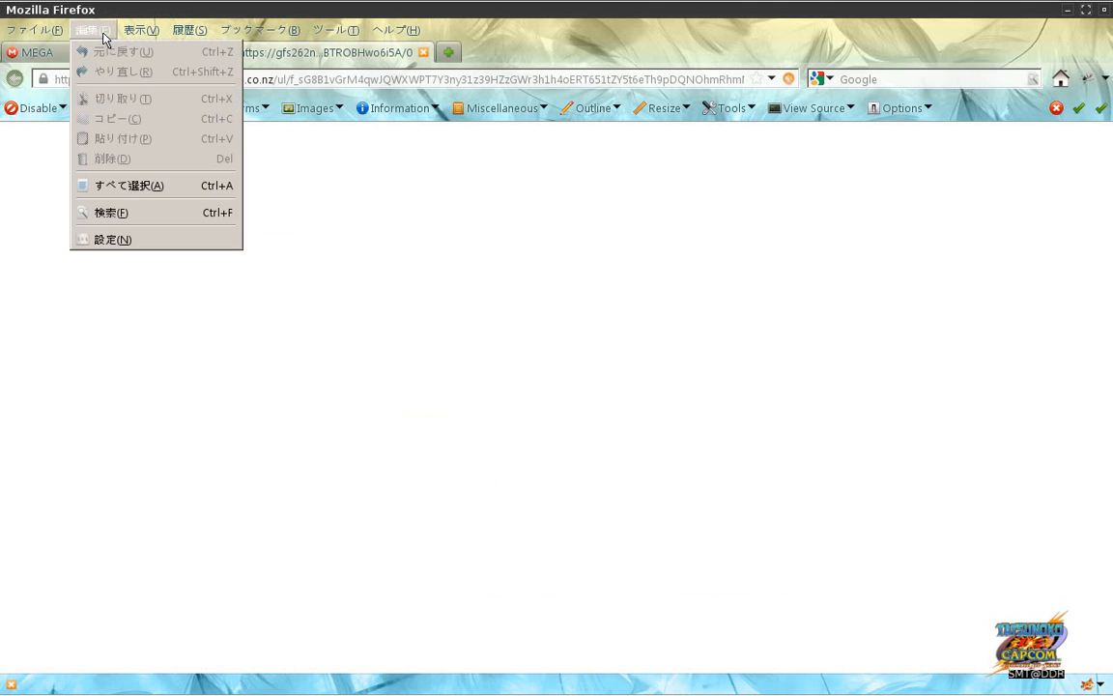
pyautogui.click(131, 241)
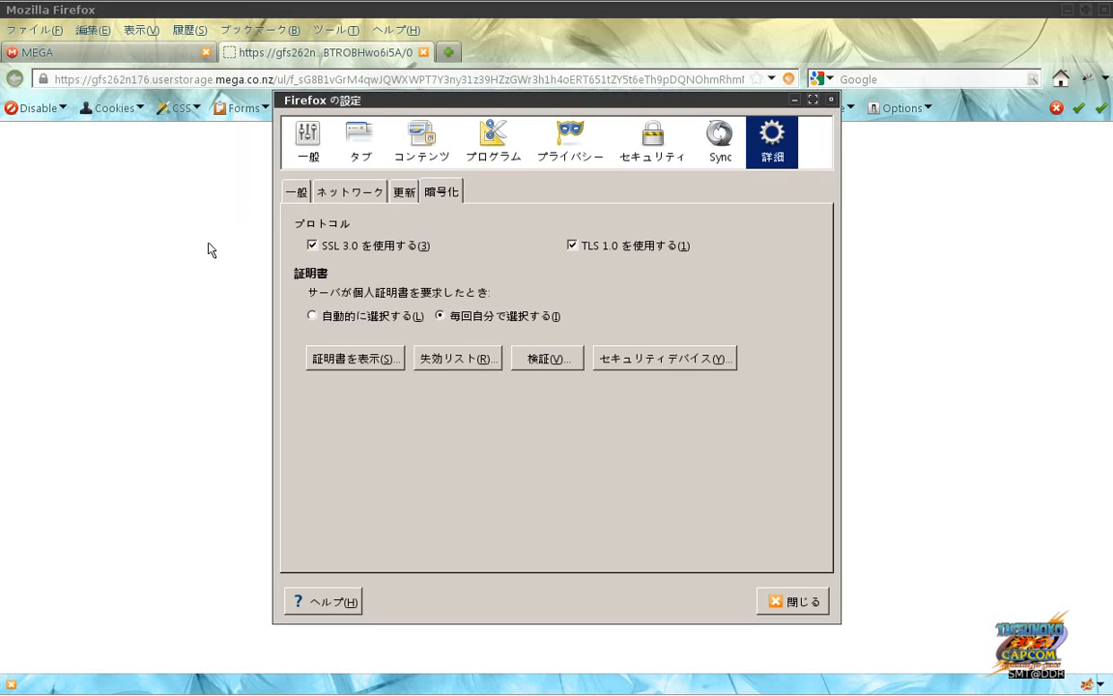
pyautogui.click(352, 358)
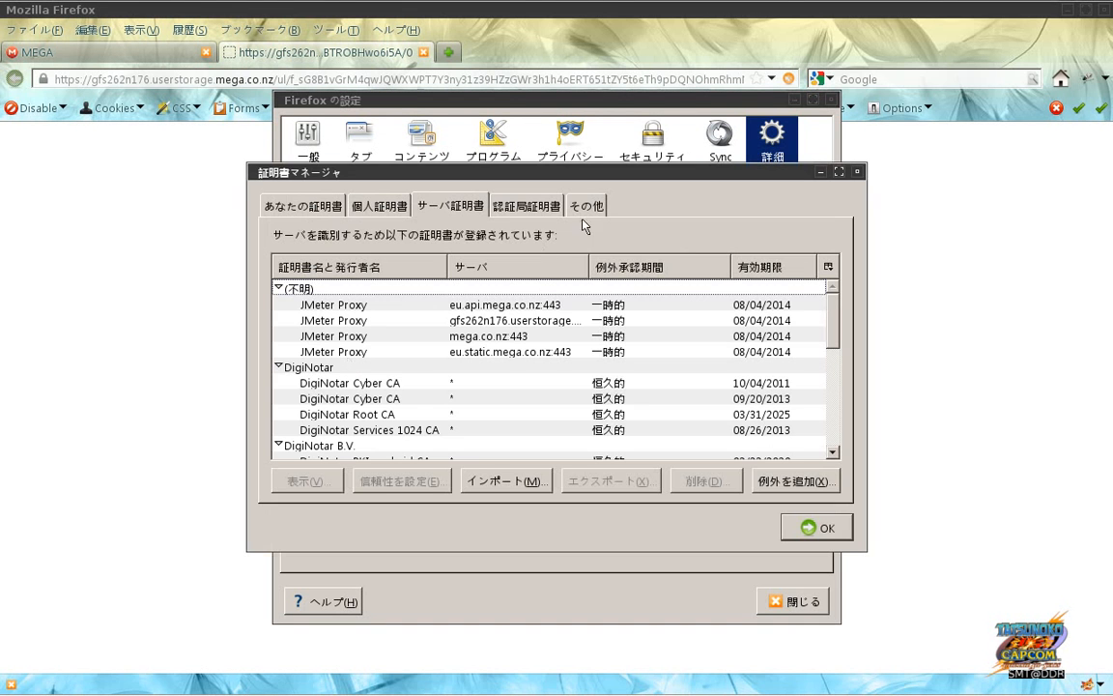
pyautogui.click(534, 305)
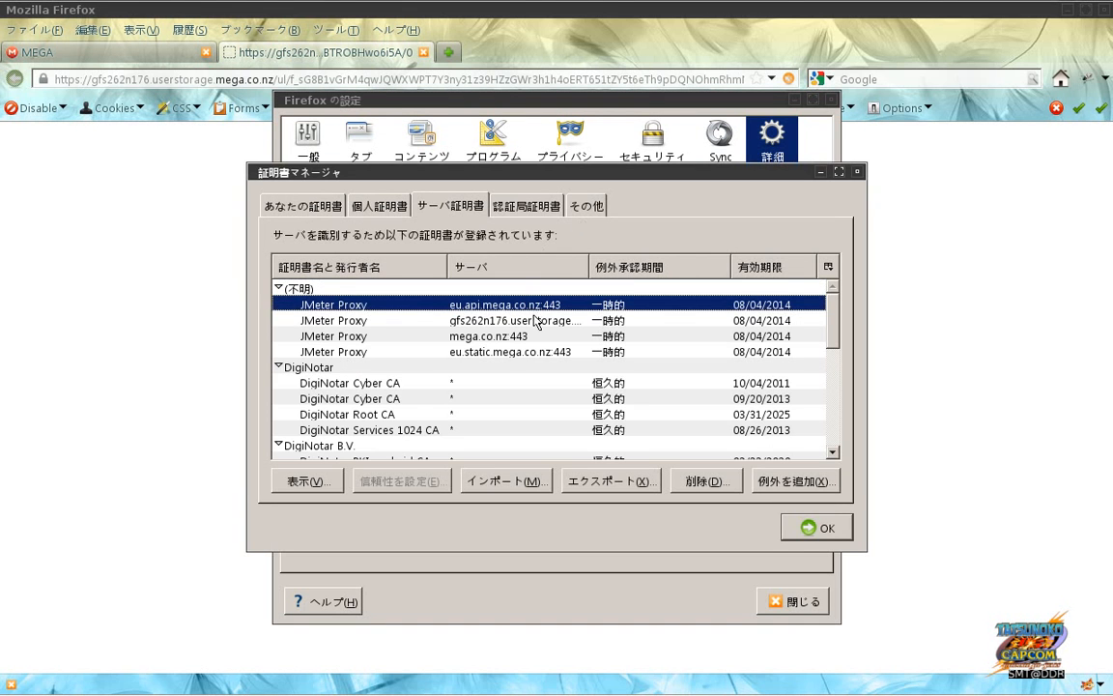
pyautogui.click(537, 321)
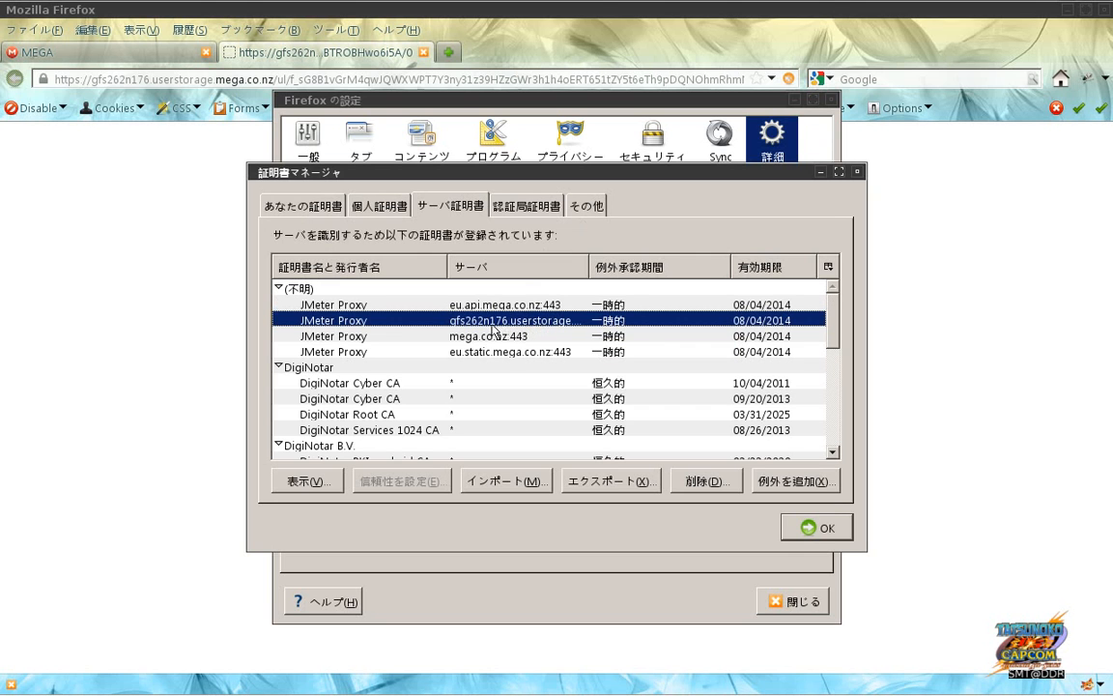
pyautogui.click(501, 337)
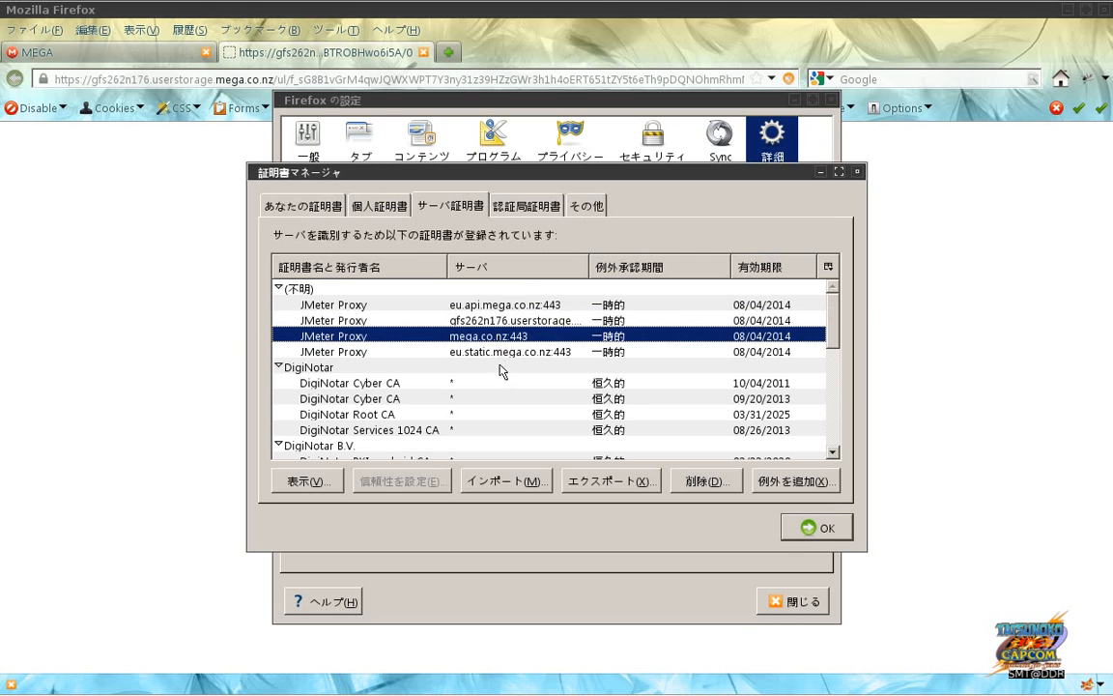
pyautogui.click(500, 354)
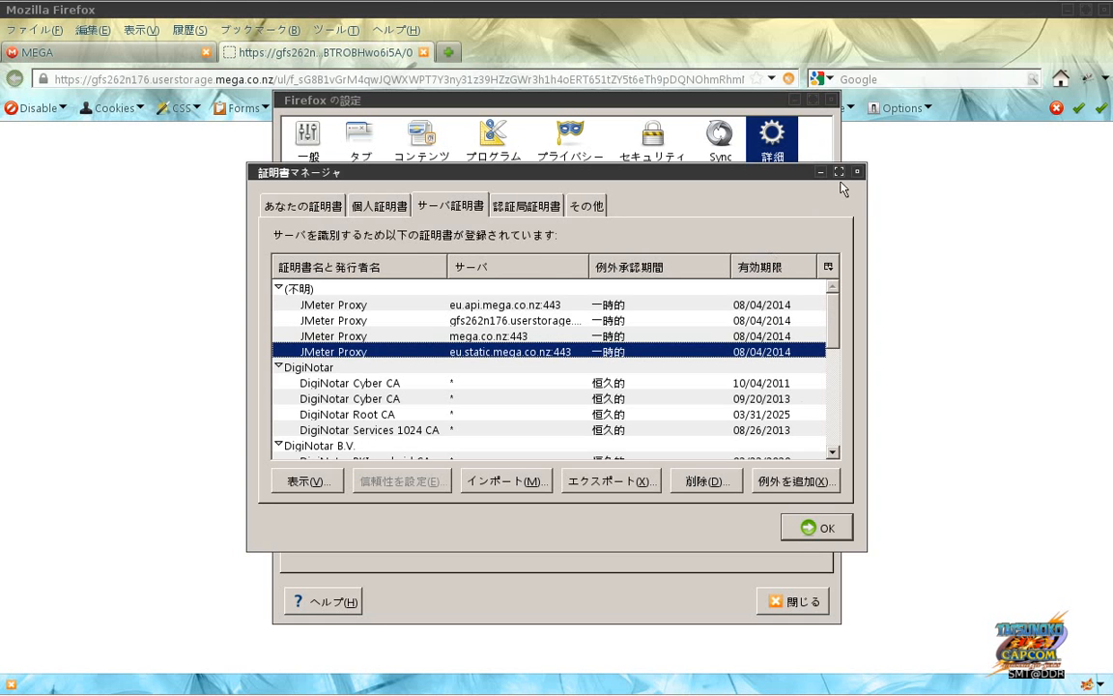
pyautogui.click(814, 528)
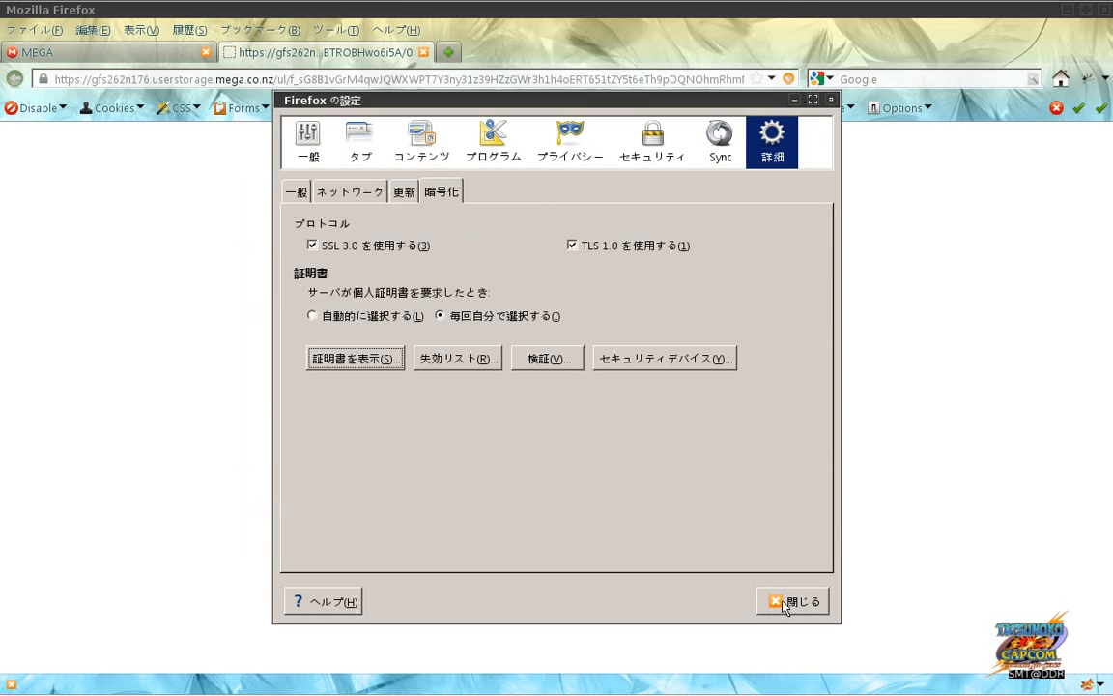
pyautogui.click(786, 605)
pyautogui.hotkey('alt', 'Tab')
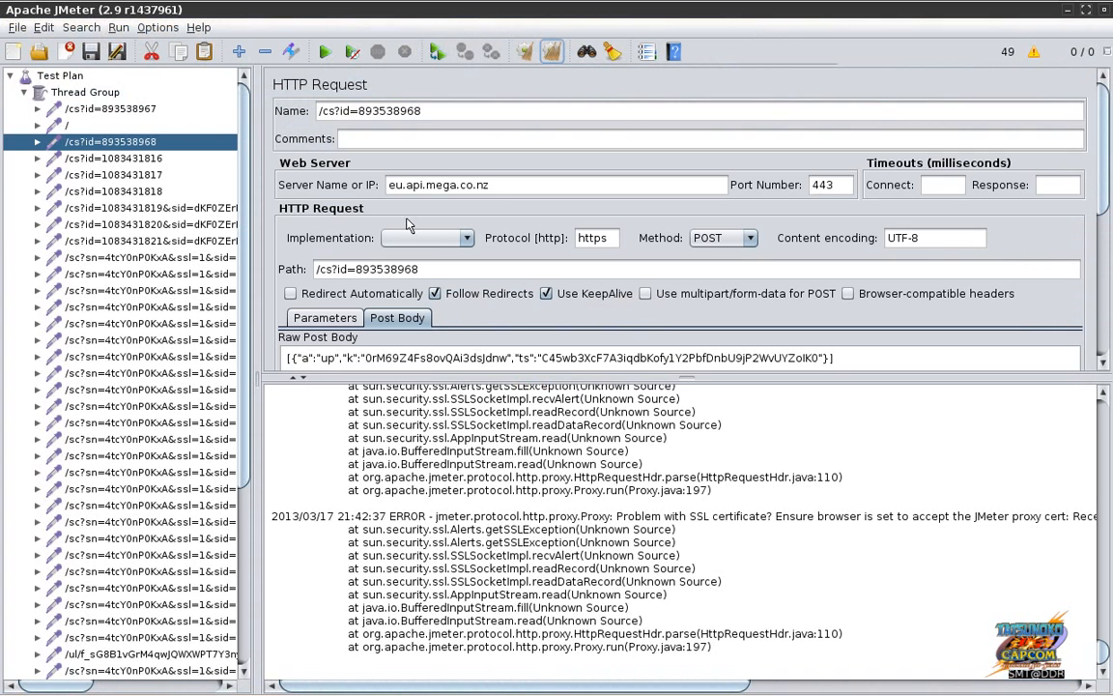
# Step: Delete the old recorded samplers from the Thread Group
pyautogui.click(130, 108)
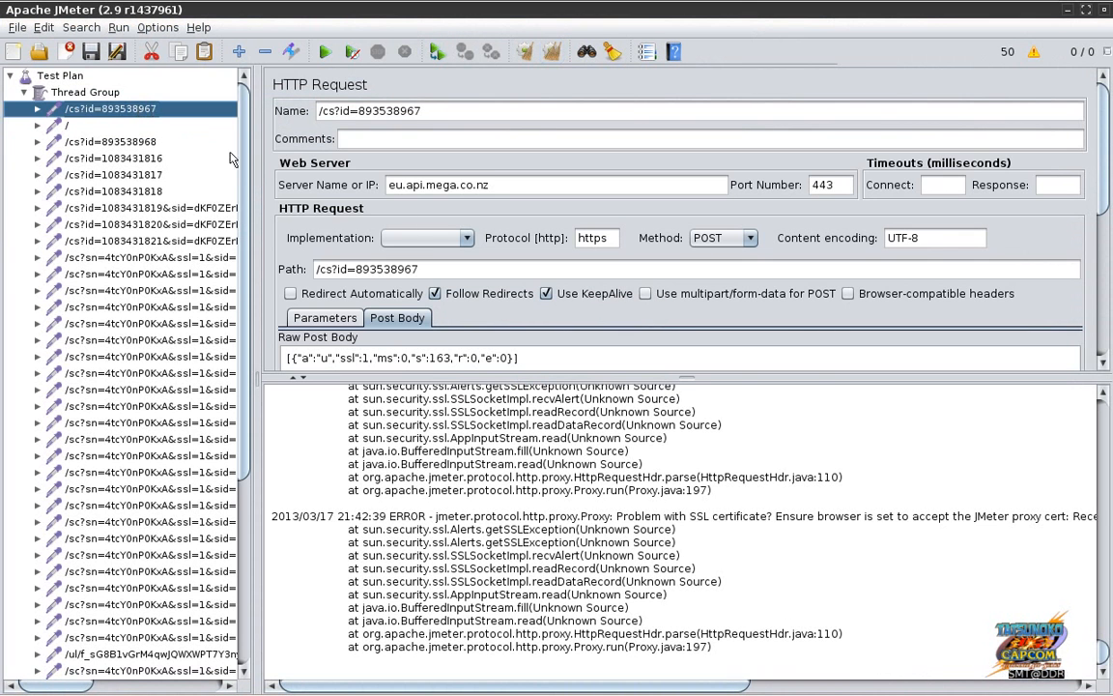
pyautogui.scroll(-6, 243, 177)
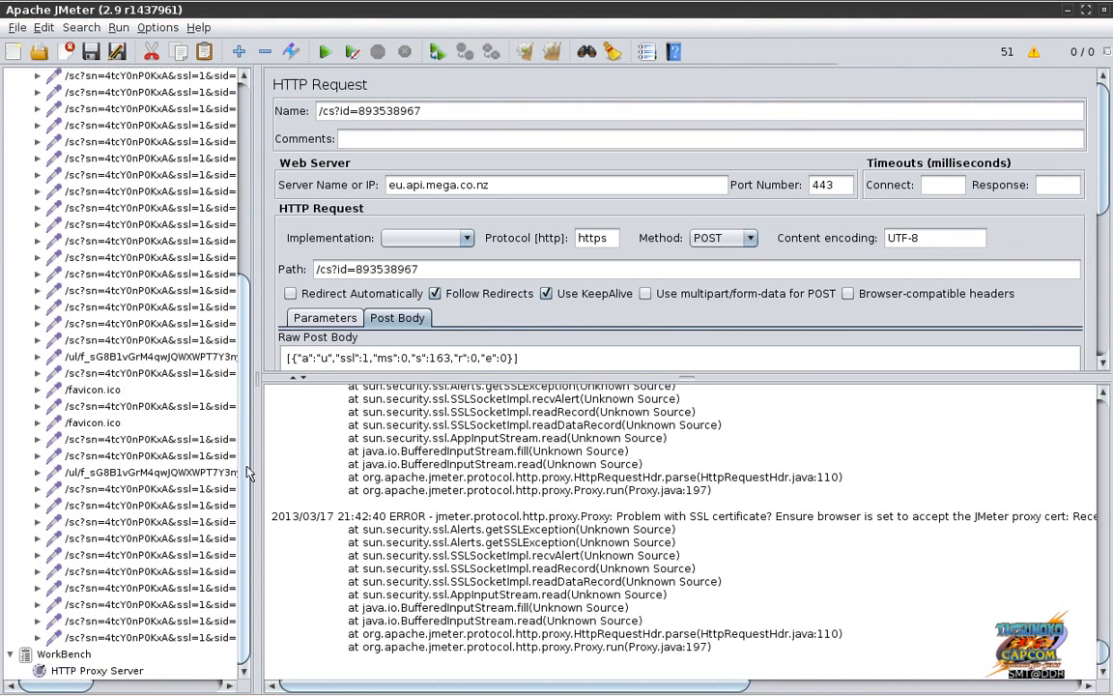
pyautogui.keyDown('shift'); pyautogui.click(155, 661); pyautogui.keyUp('shift')
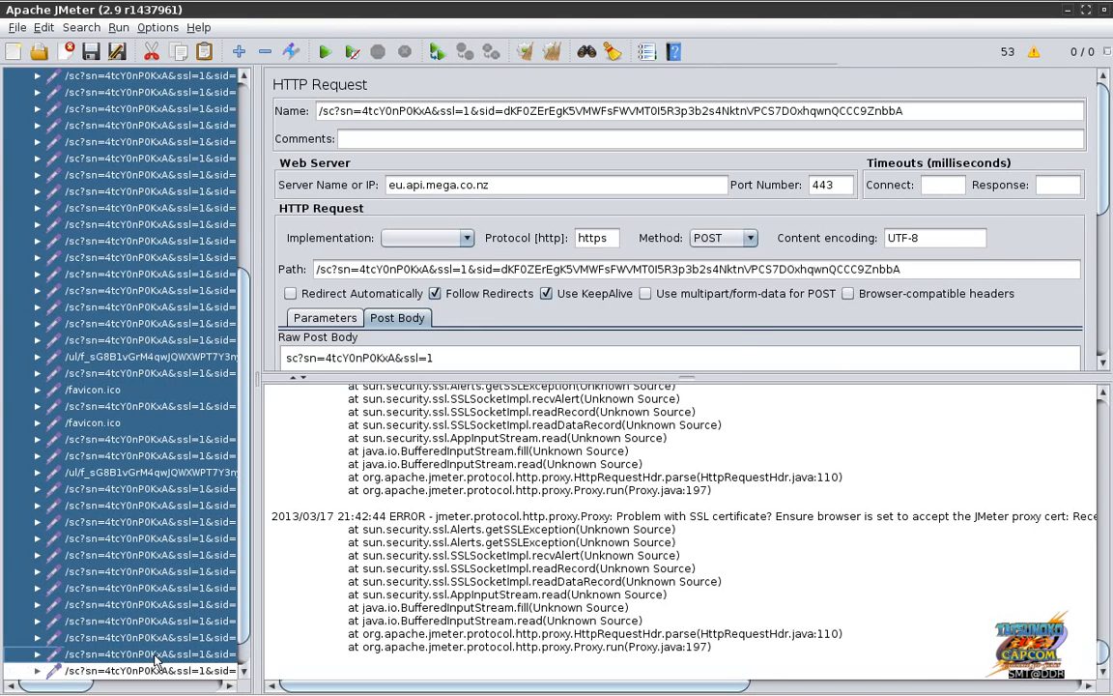
pyautogui.press('Delete')
pyautogui.click(709, 380)
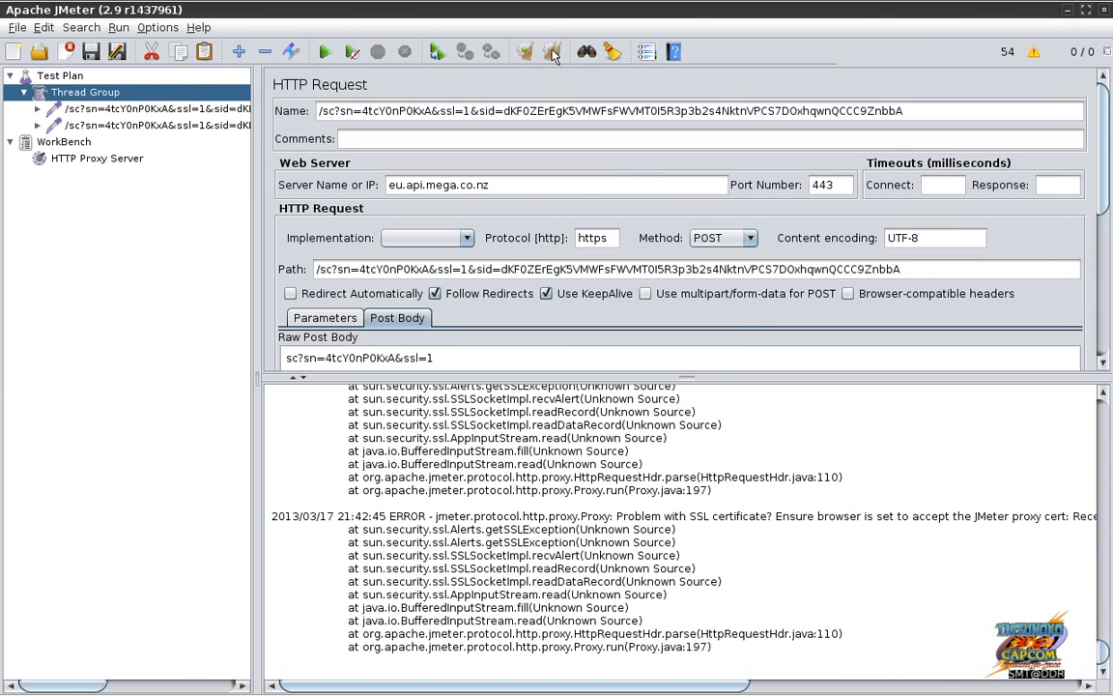
# Step: Close the blank tab, reload MEGA and empty Firebug's Net request list
pyautogui.hotkey('alt', 'Tab')
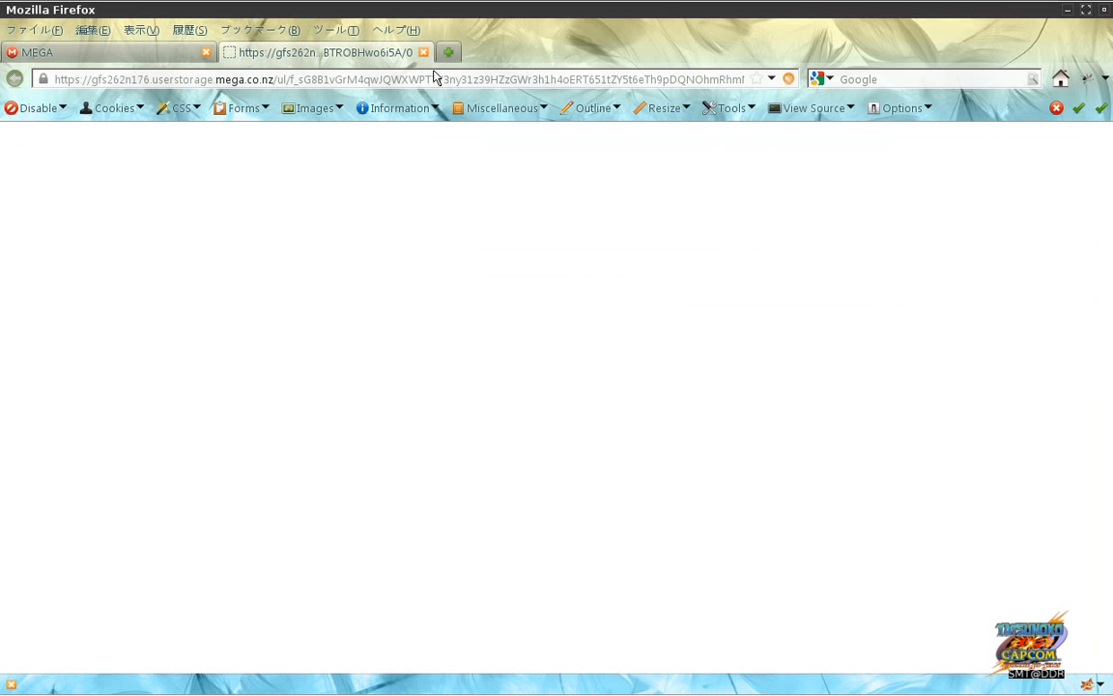
pyautogui.hotkey('ctrl', 'w')
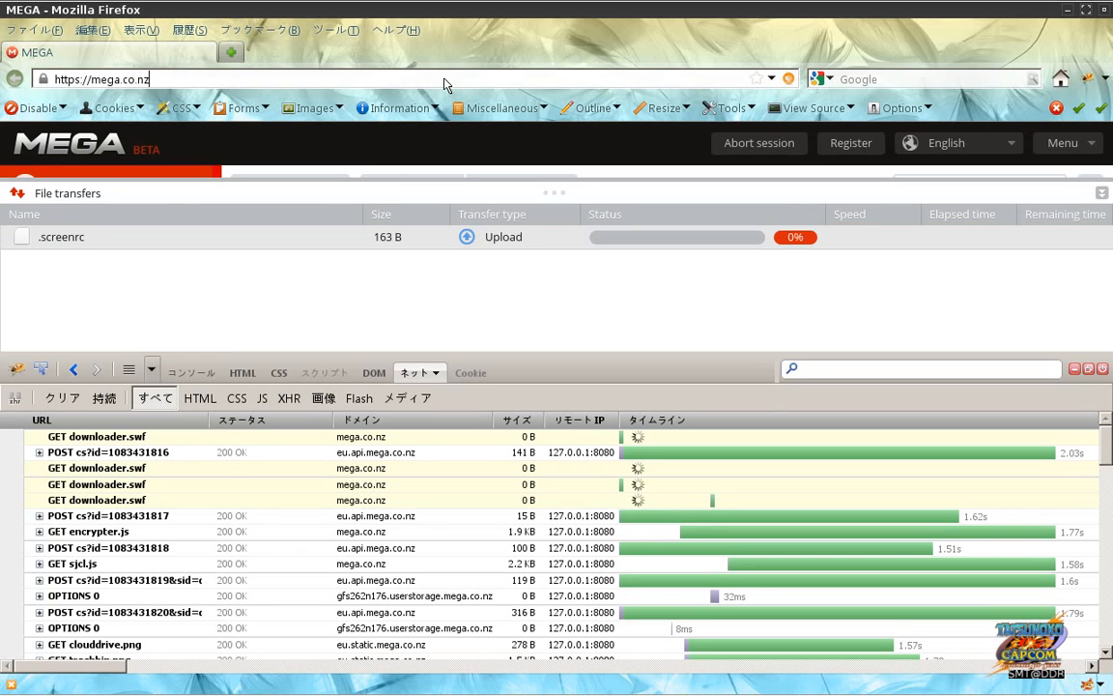
pyautogui.press('Return')
pyautogui.press('Return')
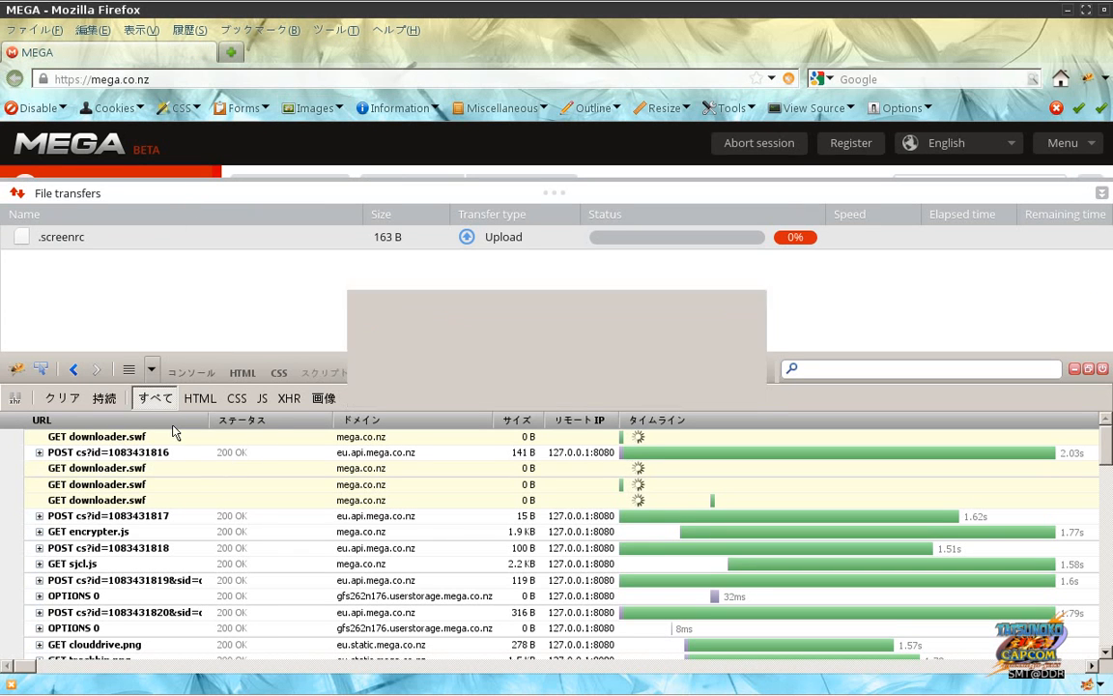
pyautogui.click(64, 398)
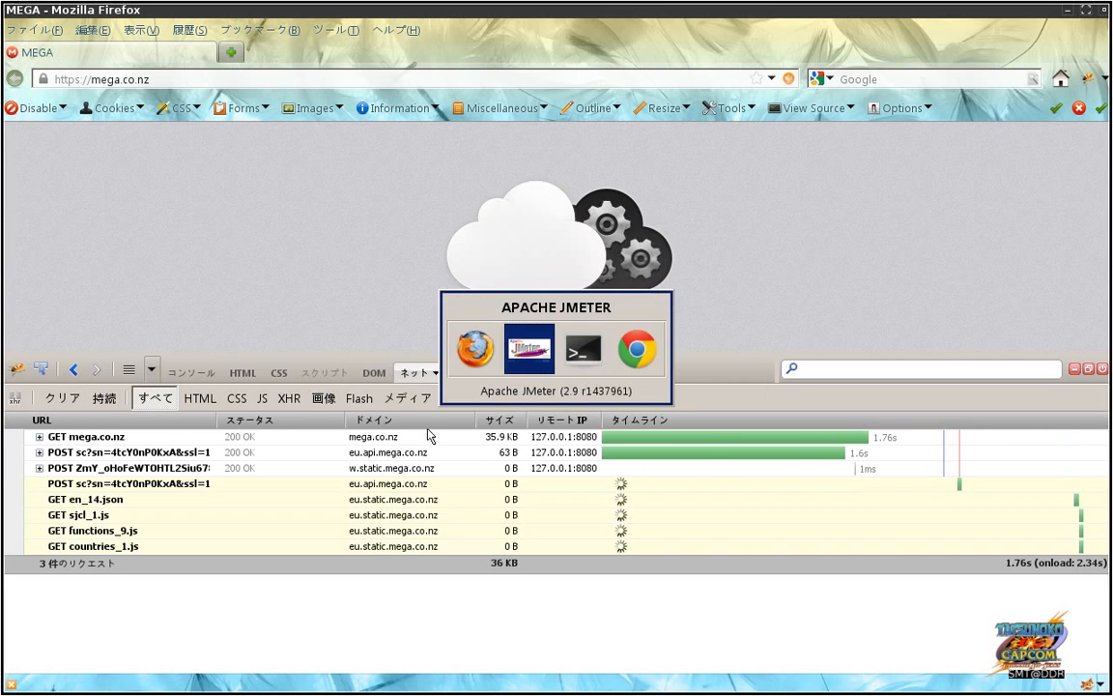
pyautogui.hotkey('alt', 'Tab')
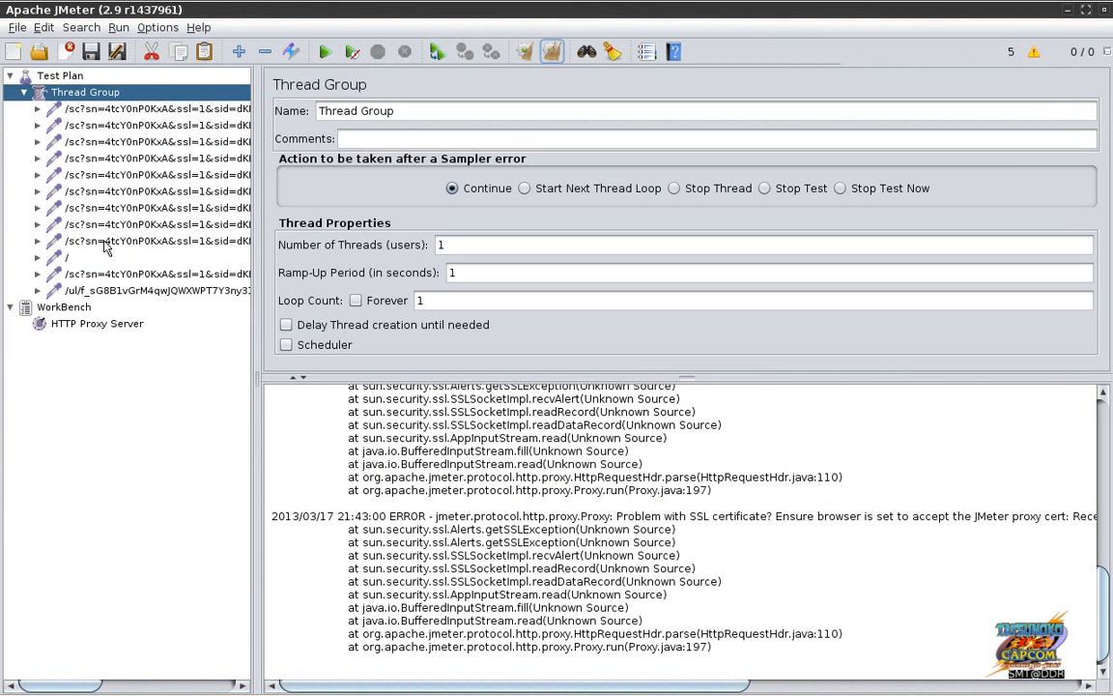
pyautogui.click(107, 238)
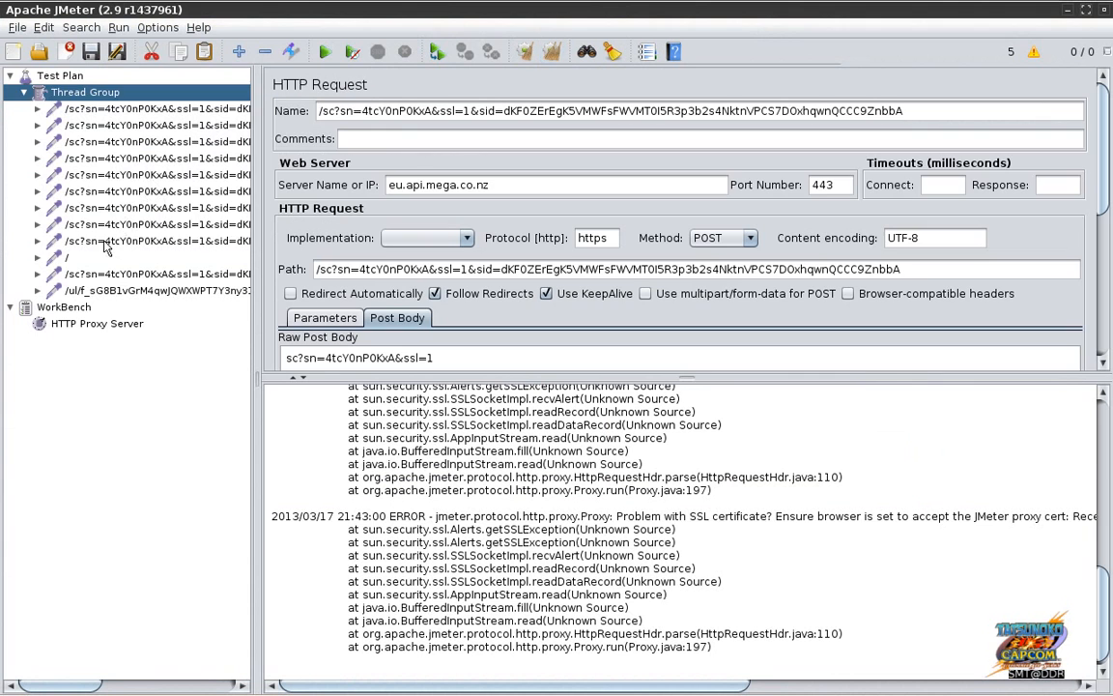
# Step: Delete the nine repeated samplers from the Thread Group
pyautogui.keyDown('shift'); pyautogui.click(124, 113); pyautogui.keyUp('shift')
pyautogui.press('Delete')
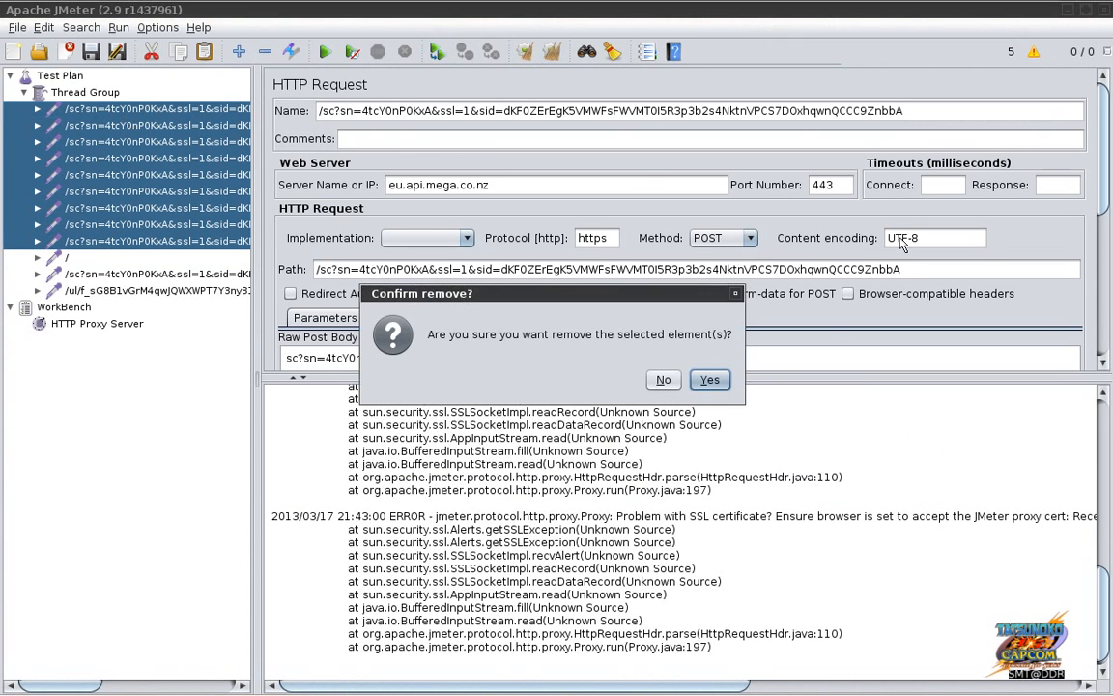
pyautogui.click(709, 380)
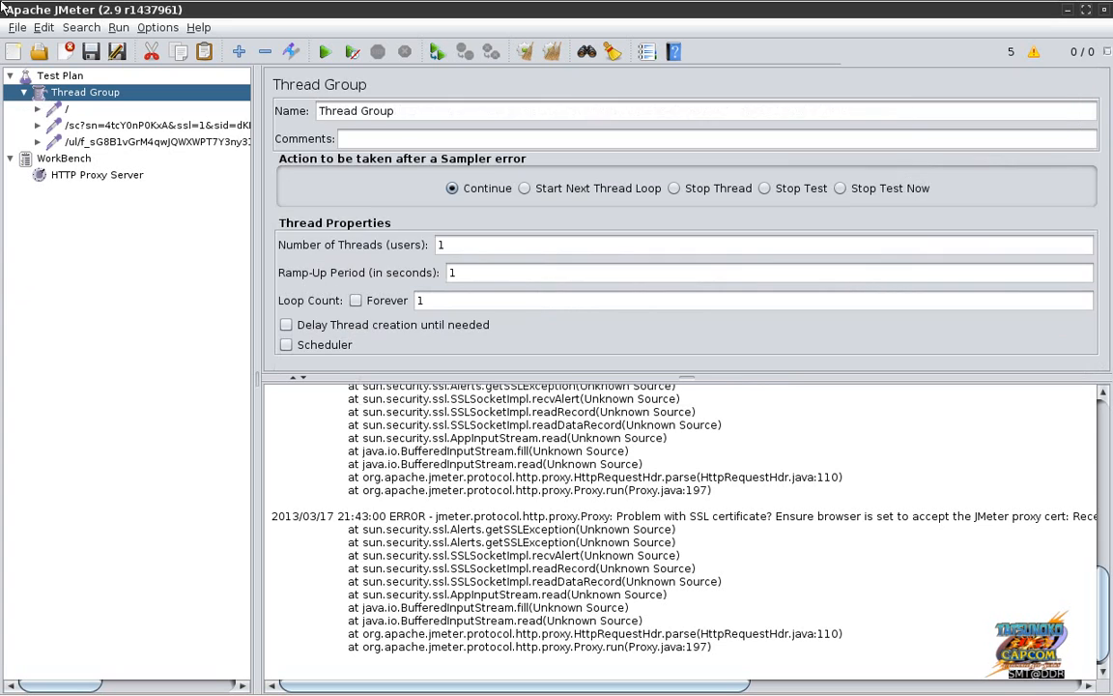
# Step: Inspect the remaining root page, /sc API and /ul/ upload samplers
pyautogui.click(69, 111)
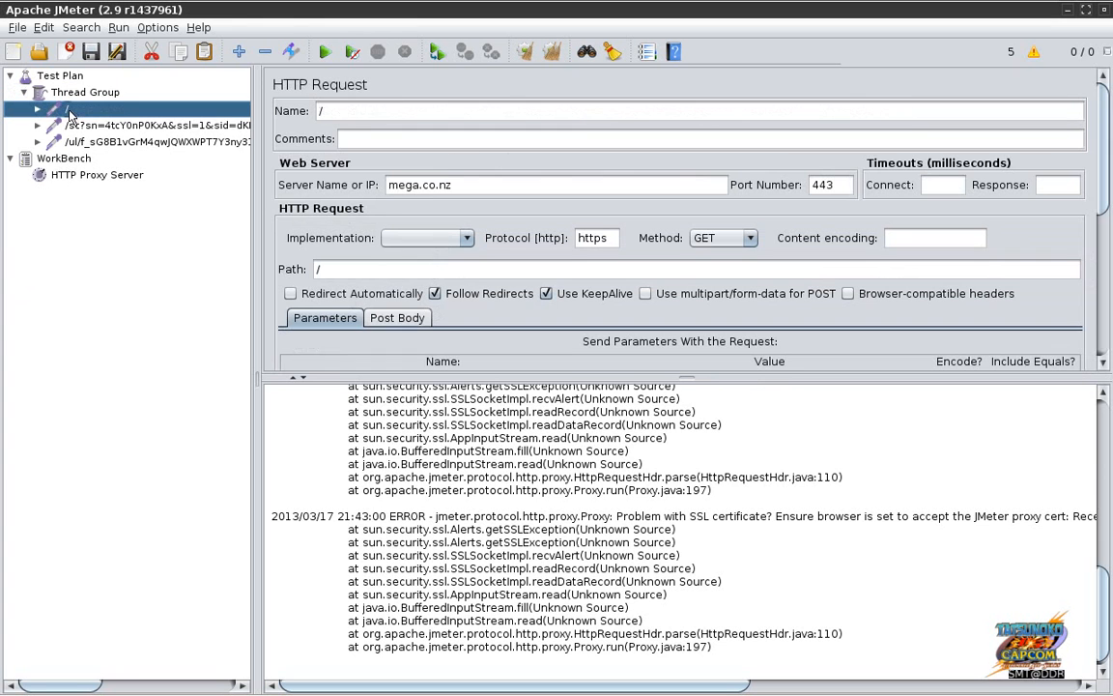
pyautogui.click(211, 127)
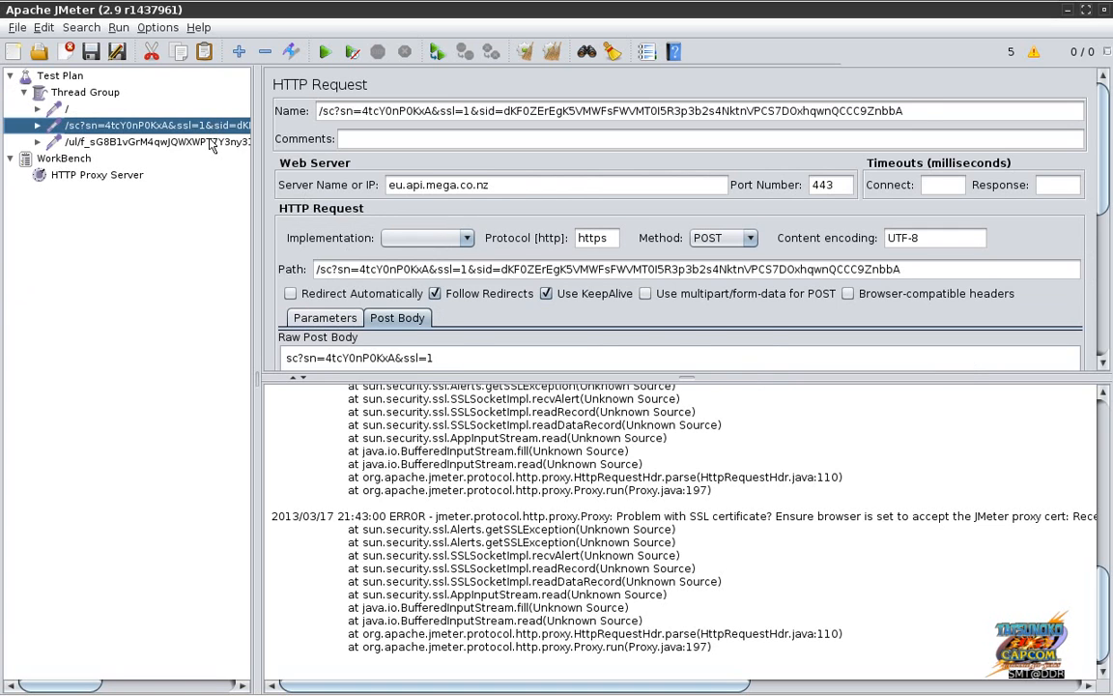
pyautogui.click(210, 143)
pyautogui.hotkey('alt', 'Tab')
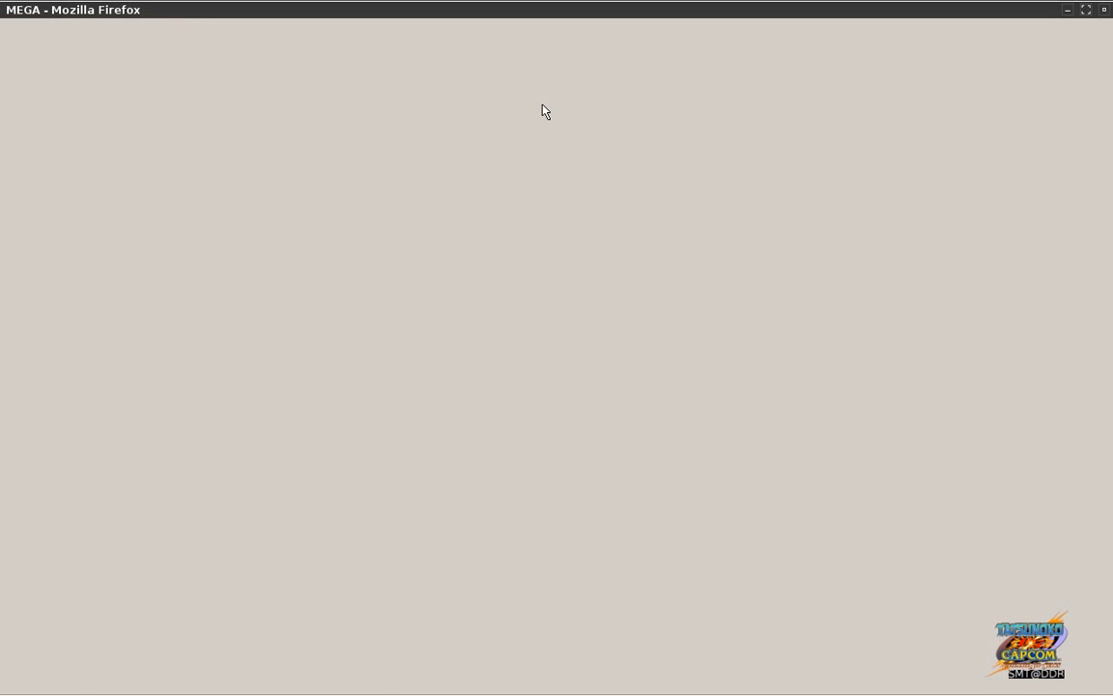
pyautogui.moveTo(464, 684)
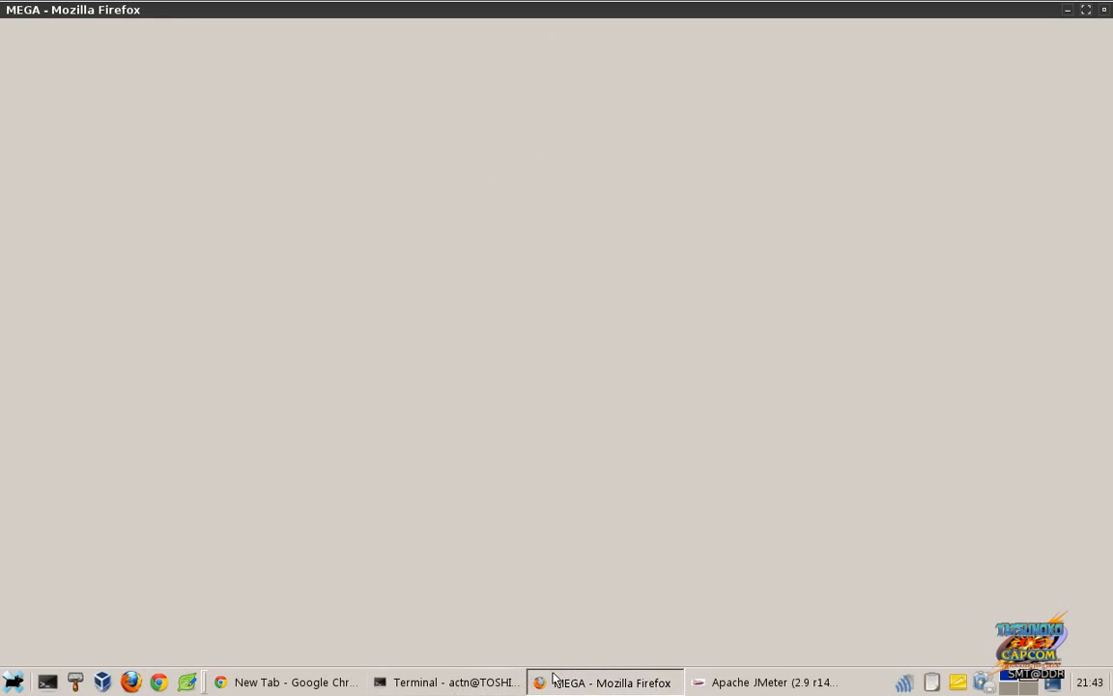
pyautogui.click(712, 684)
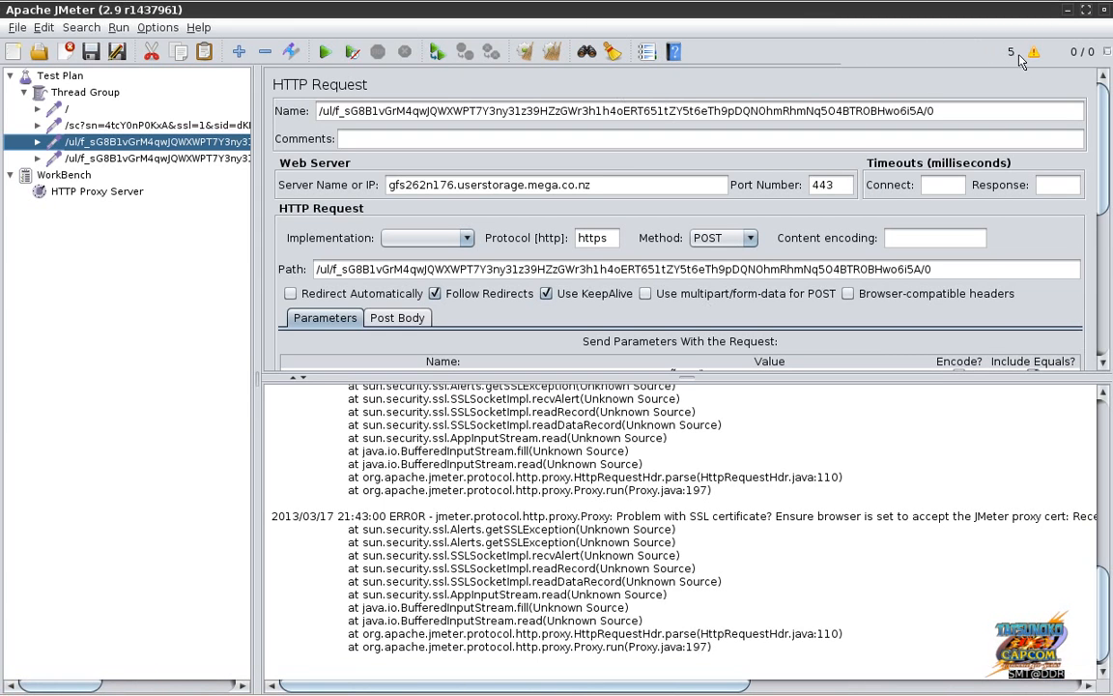
# Step: Clear all JMeter results and the error log, then go back to the MEGA window
pyautogui.click(554, 60)
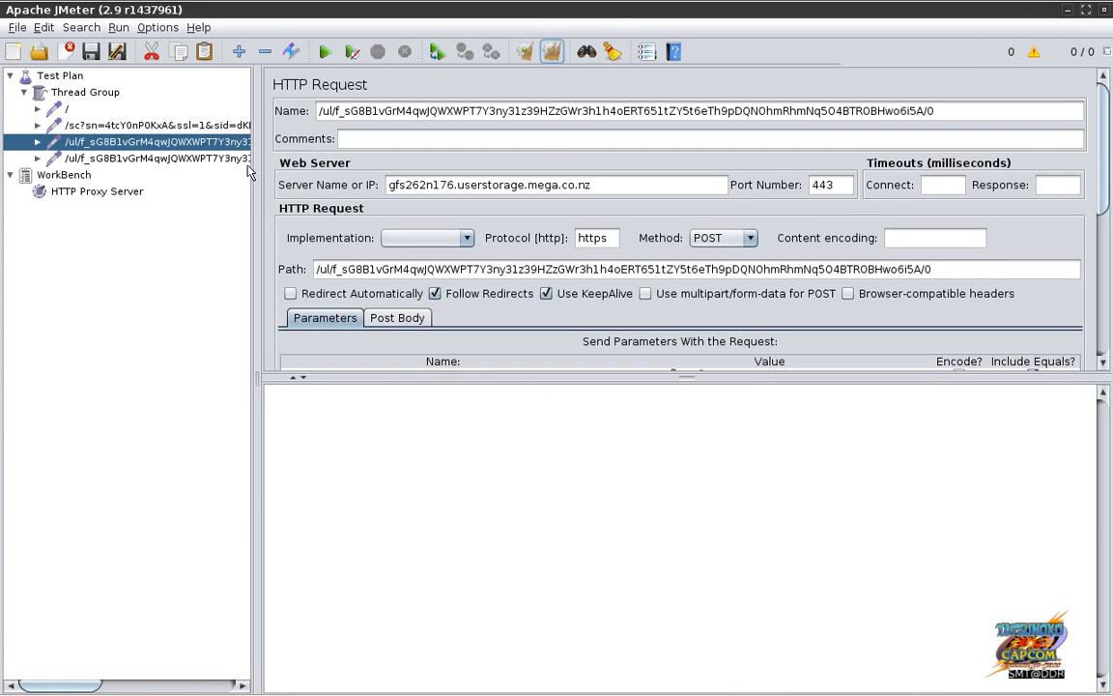
pyautogui.hotkey('alt', 'Tab')
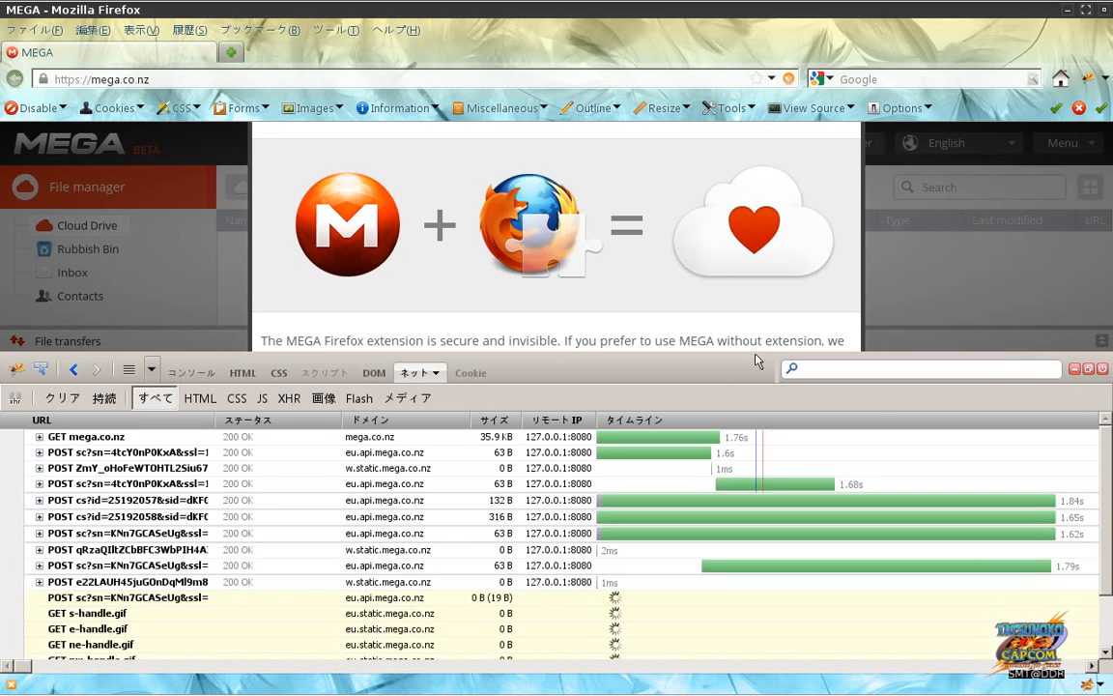
# Step: Dismiss the extension offer and copy the zero-byte w.static.mega.co.nz POST URL from Firebug
pyautogui.click(1090, 369)
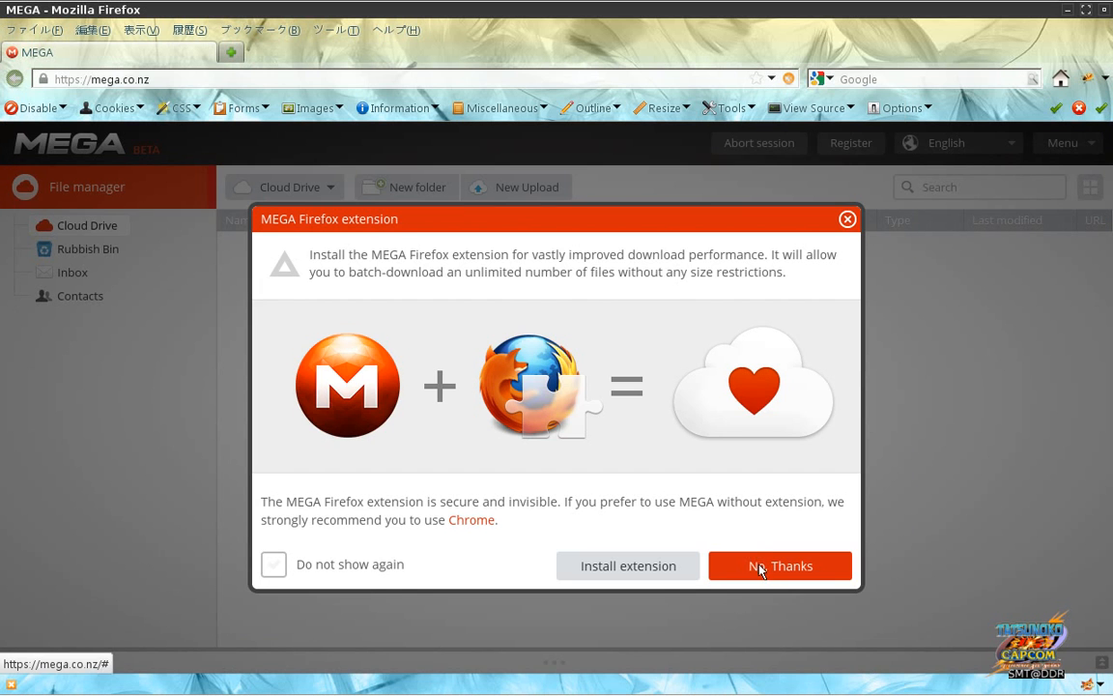
pyautogui.click(759, 570)
pyautogui.hotkey('alt', 'Tab')
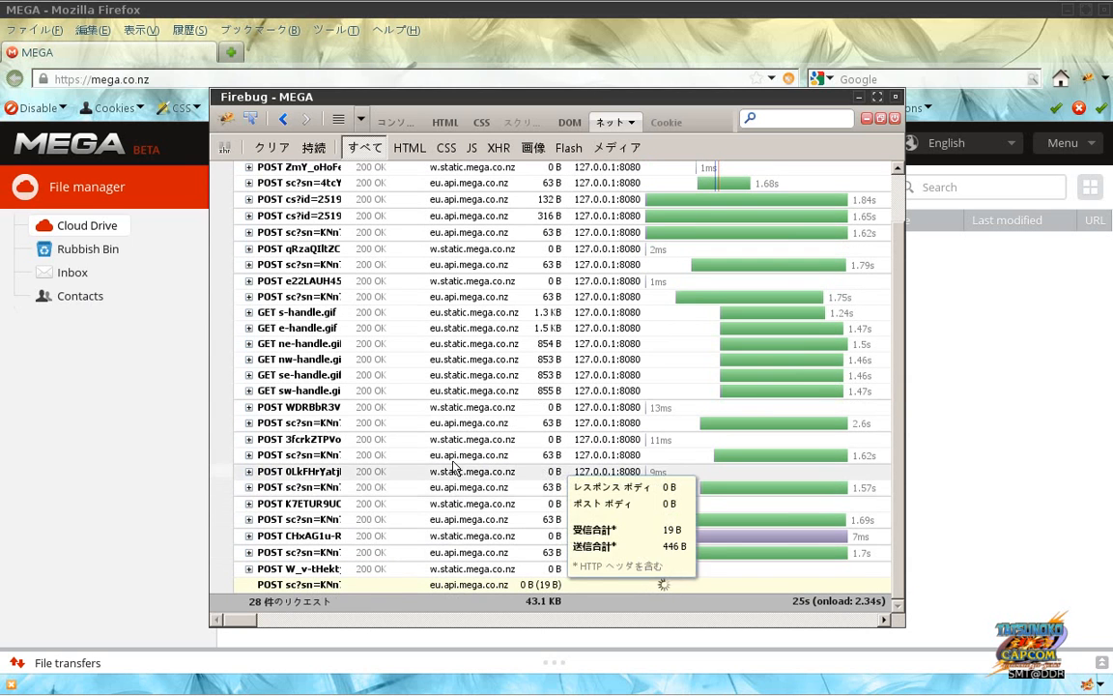
pyautogui.rightClick(326, 477)
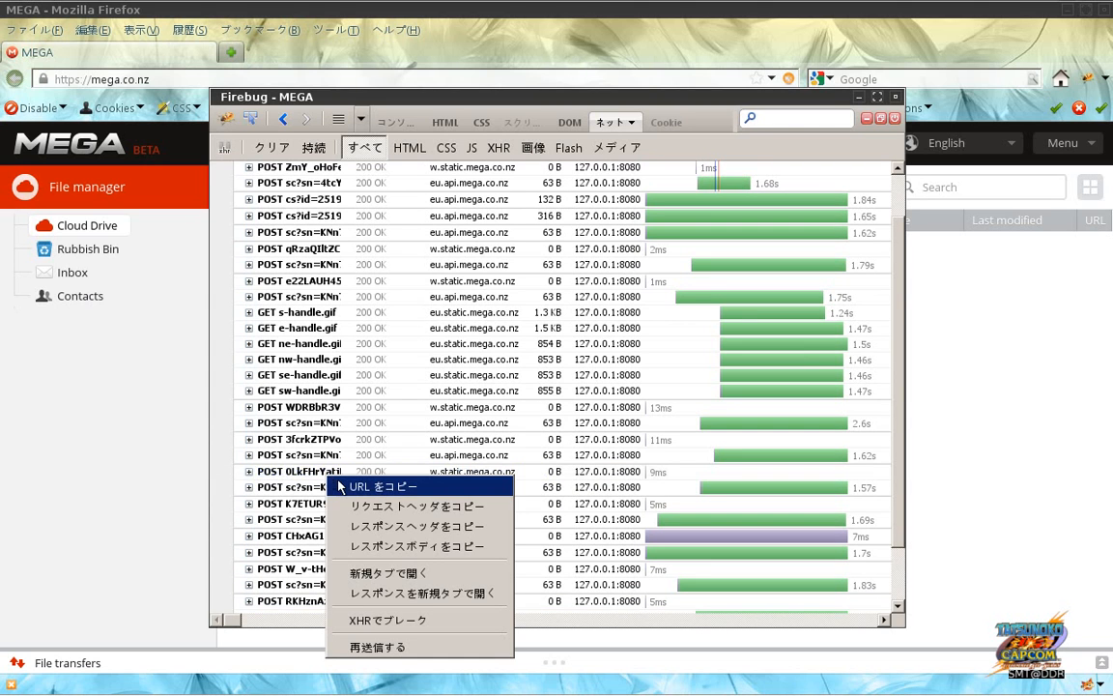
pyautogui.click(344, 487)
pyautogui.press('F12')
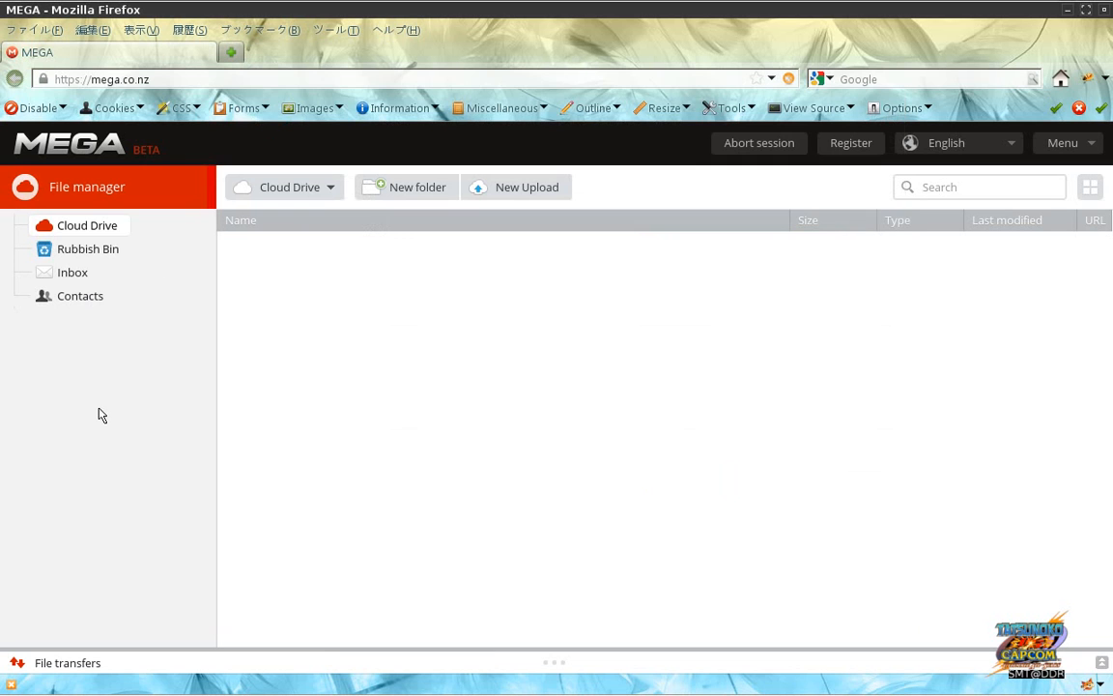
# Step: Load the w.static.mega.co.nz URL, add a temporary certificate exception, and close that tab
pyautogui.click(232, 51)
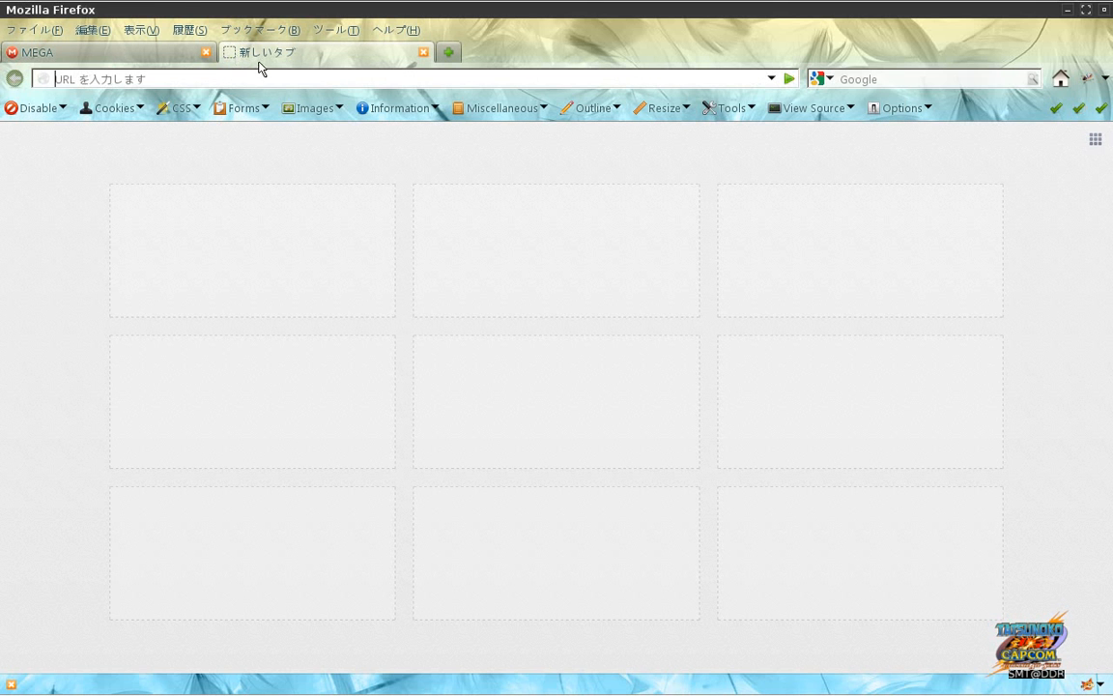
pyautogui.write('https://w.static.mega.co.nz/0LkFHrYatjNt2-PodDkcy9iUFjg')
pyautogui.press('Return')
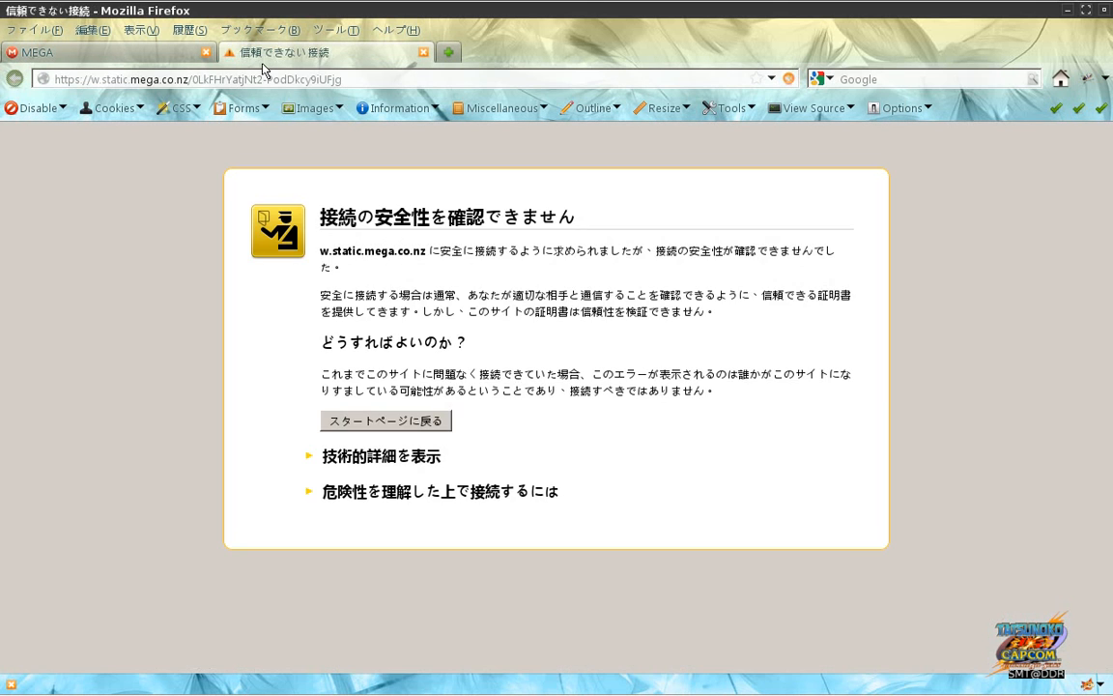
pyautogui.click(349, 492)
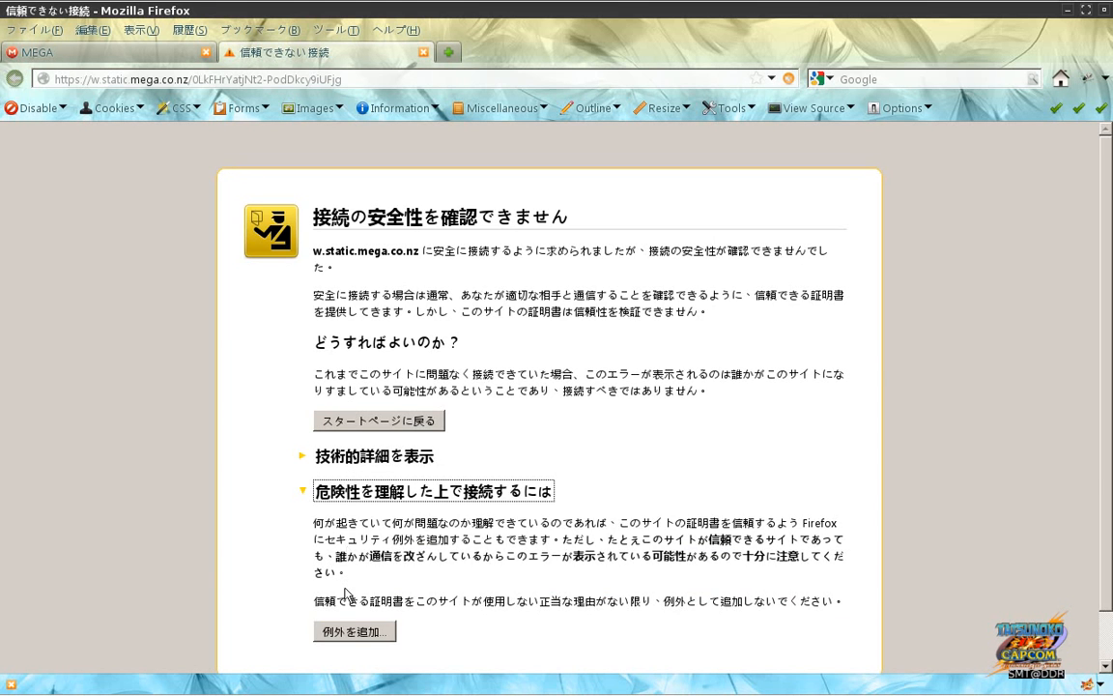
pyautogui.click(347, 632)
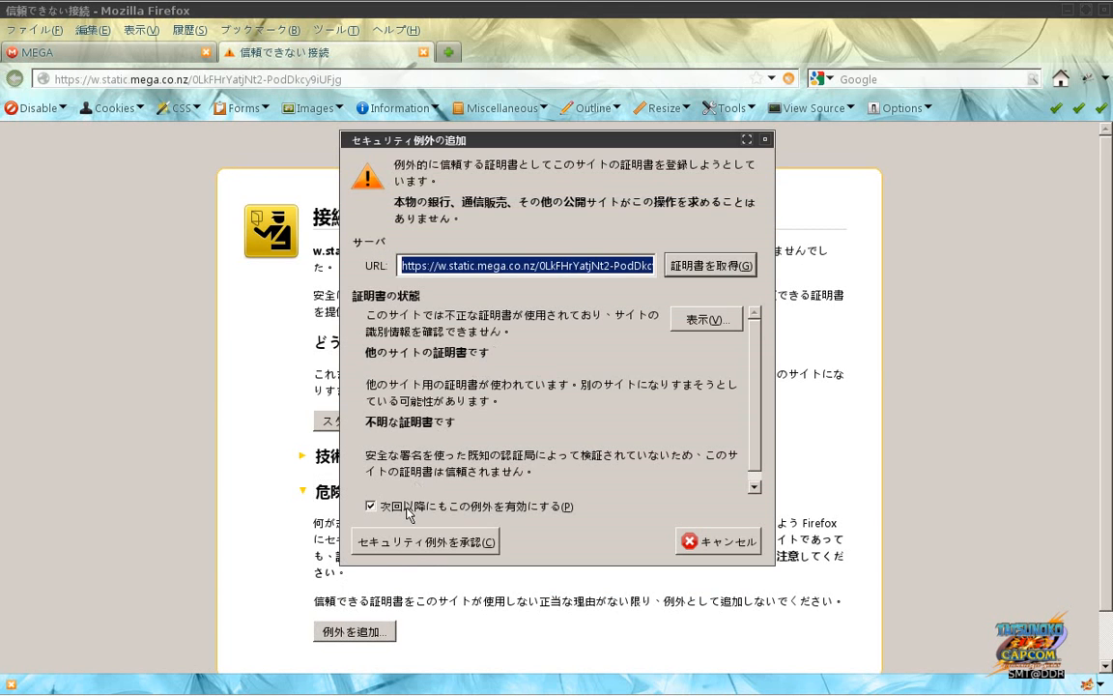
pyautogui.click(405, 508)
pyautogui.click(419, 543)
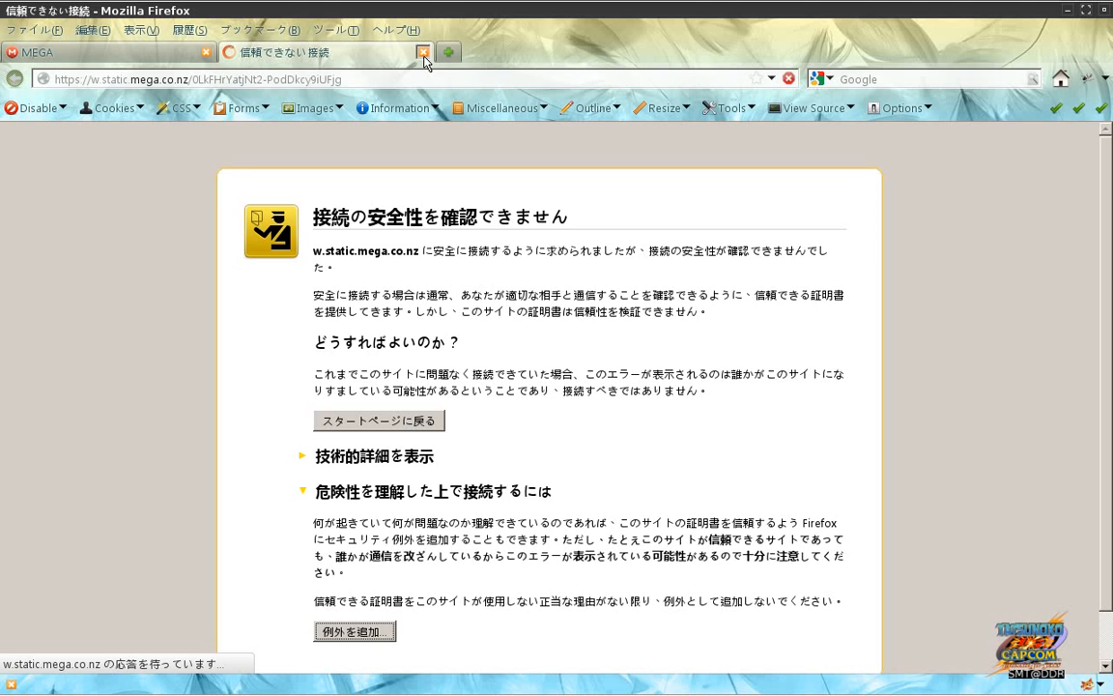
pyautogui.hotkey('ctrl', 'w')
pyautogui.hotkey('alt', 'Tab')
pyautogui.hotkey('alt', 'Tab')
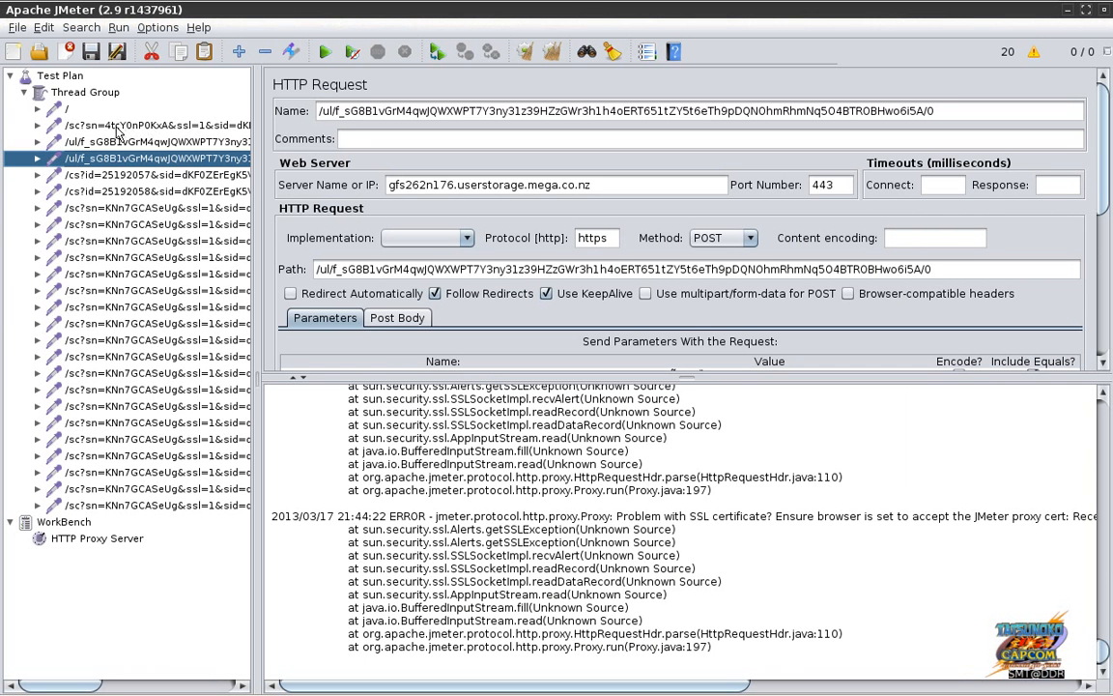
# Step: Delete every recorded sampler from the Thread Group
pyautogui.click(118, 126)
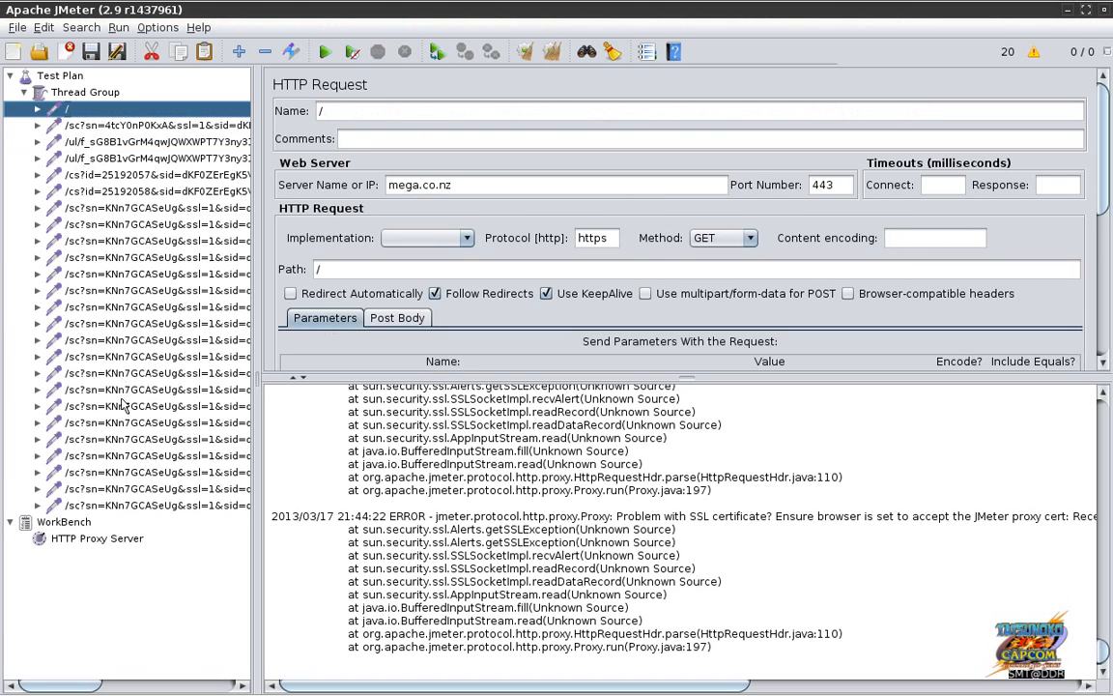
pyautogui.keyDown('shift'); pyautogui.click(129, 504); pyautogui.keyUp('shift')
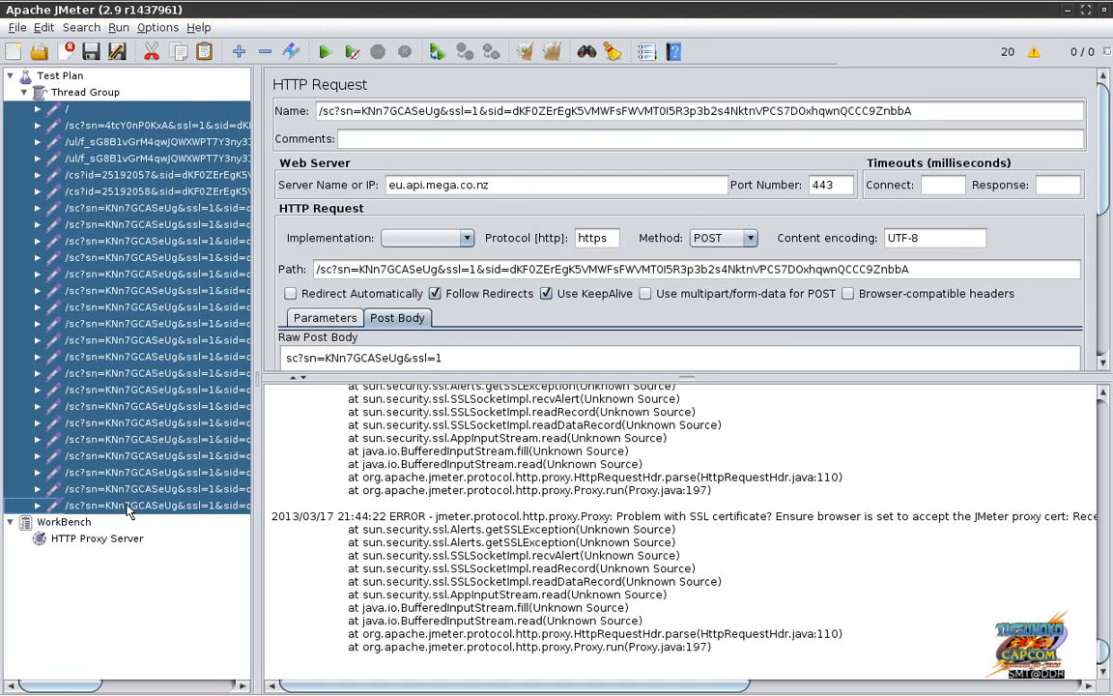
pyautogui.press('Delete')
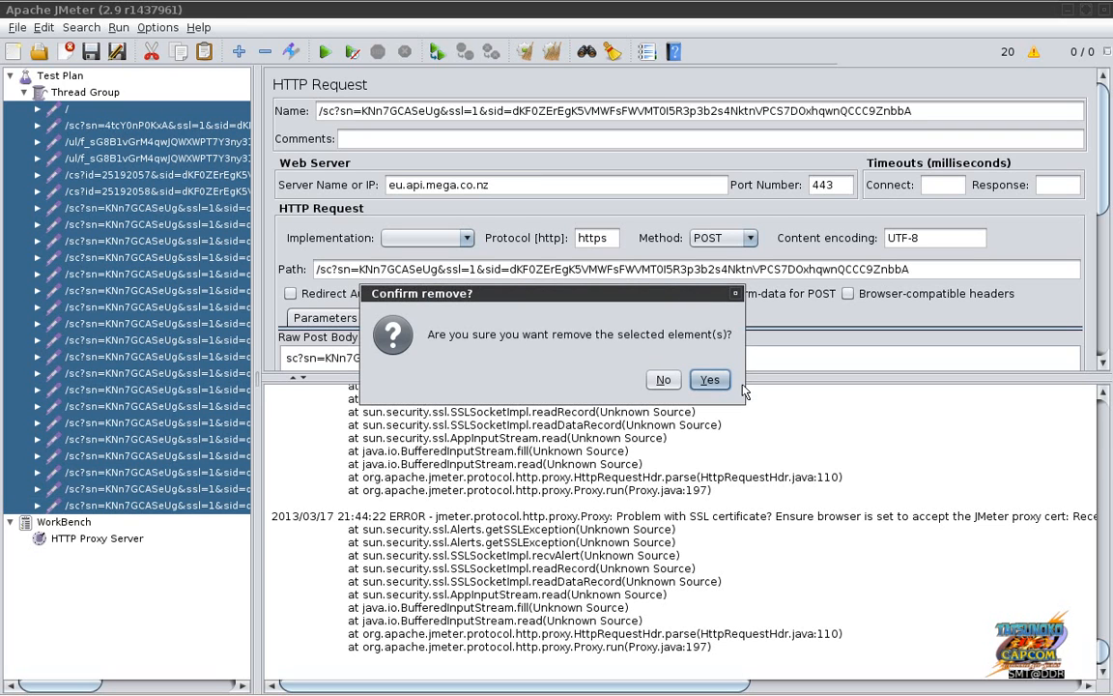
pyautogui.click(709, 380)
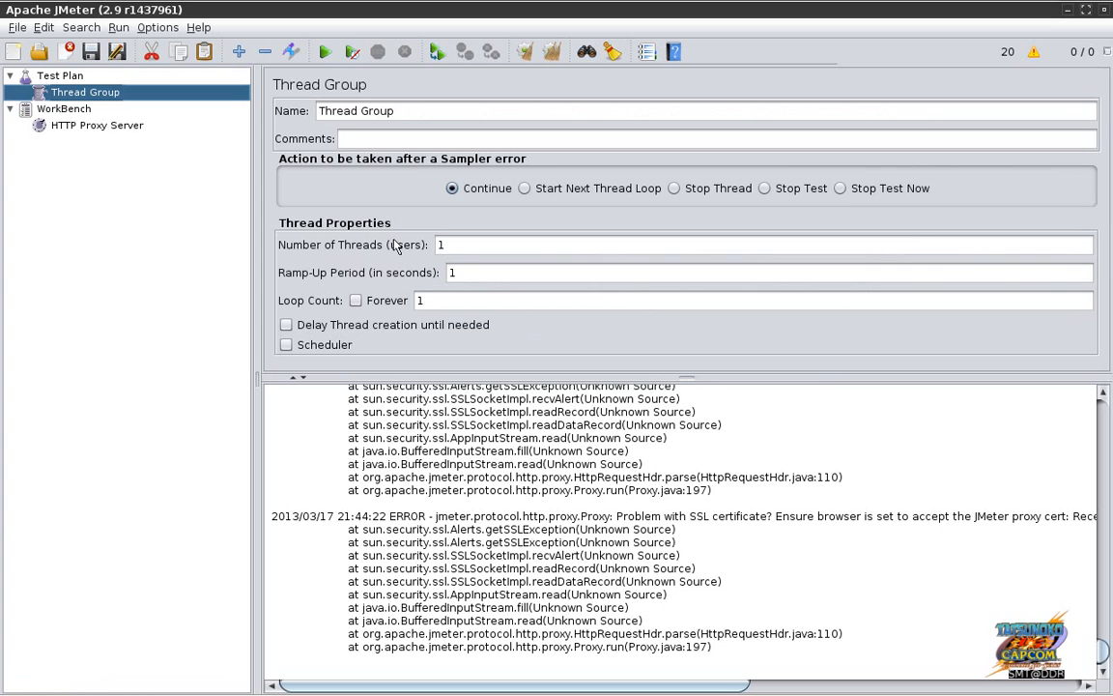
# Step: Hide JMeter's error log panel and return to Firefox
pyautogui.click(77, 79)
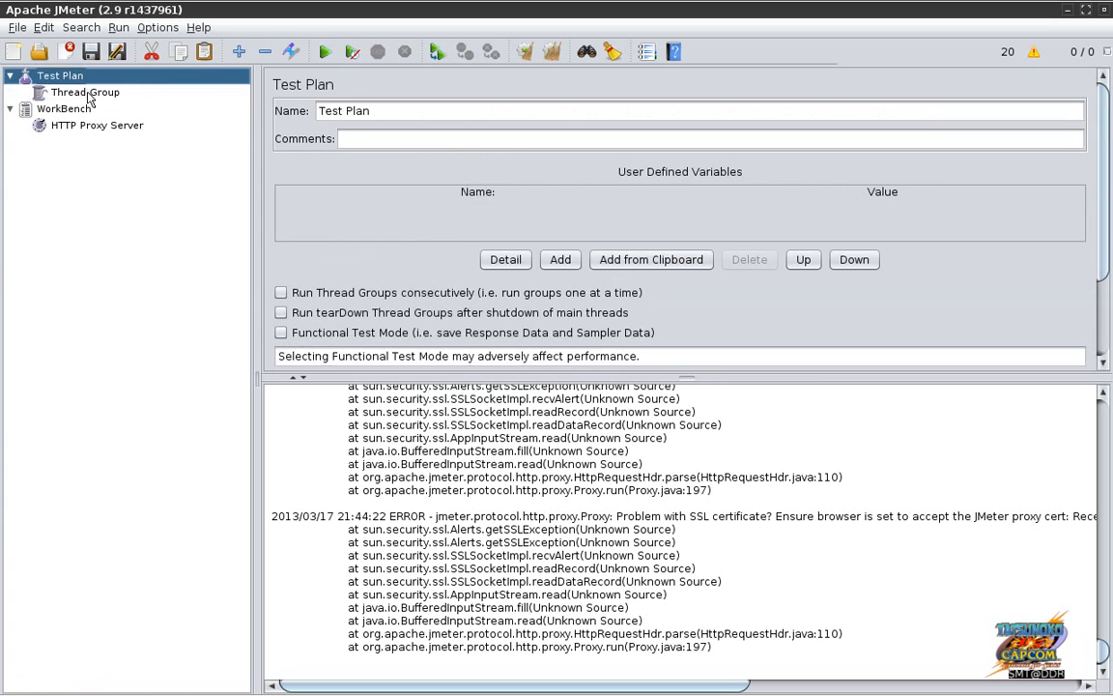
pyautogui.click(86, 94)
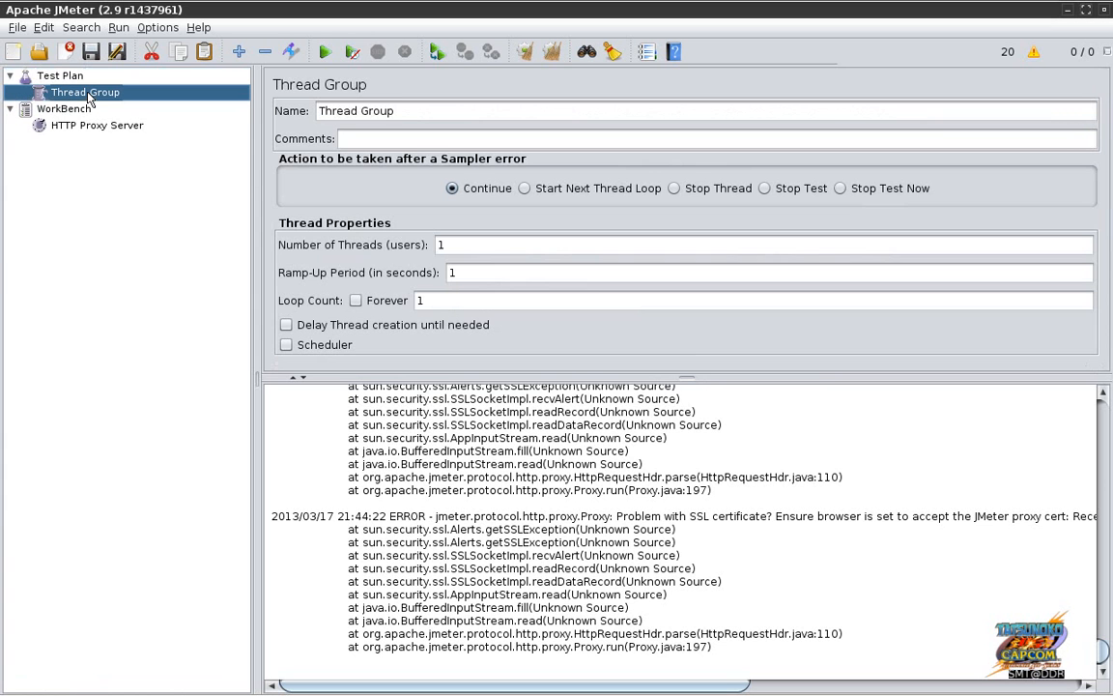
pyautogui.click(1034, 51)
pyautogui.hotkey('alt', 'Tab')
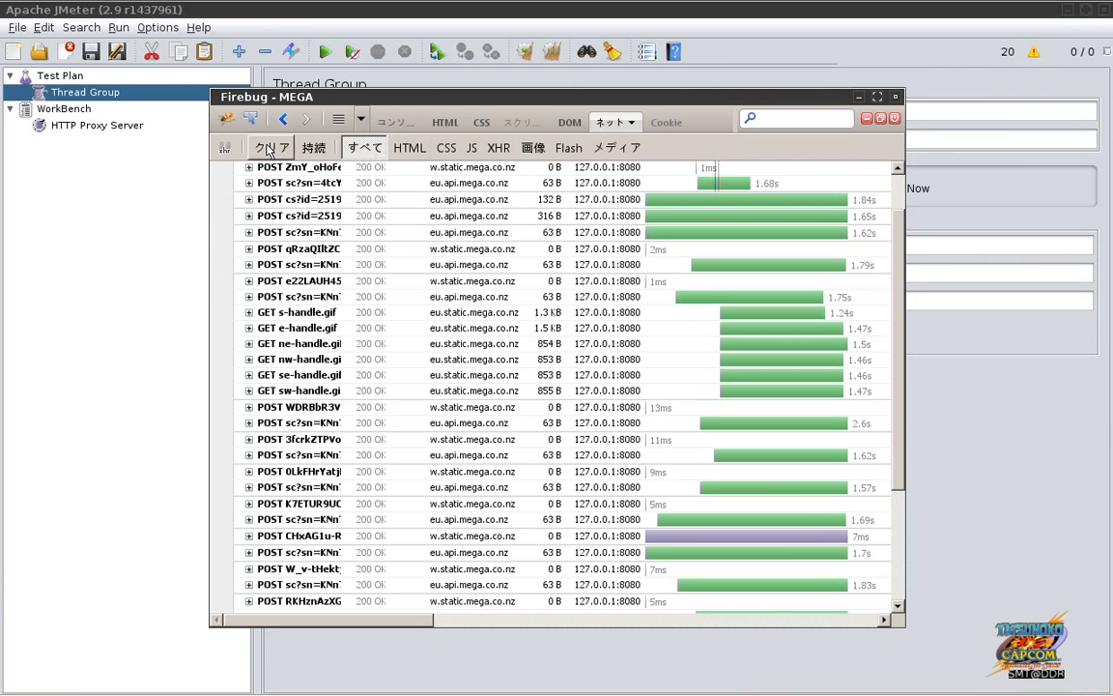
# Step: Clear the captured network requests in Firebug's Net panel (クリア)
pyautogui.click(271, 147)
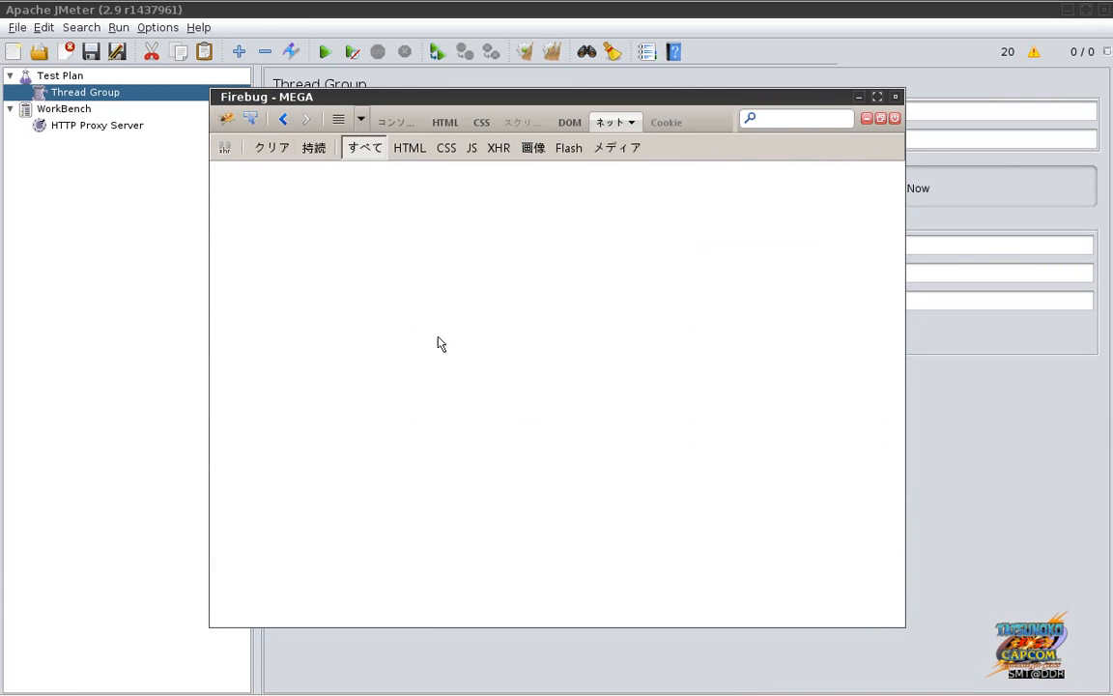
pyautogui.hotkey('alt', 'Tab')
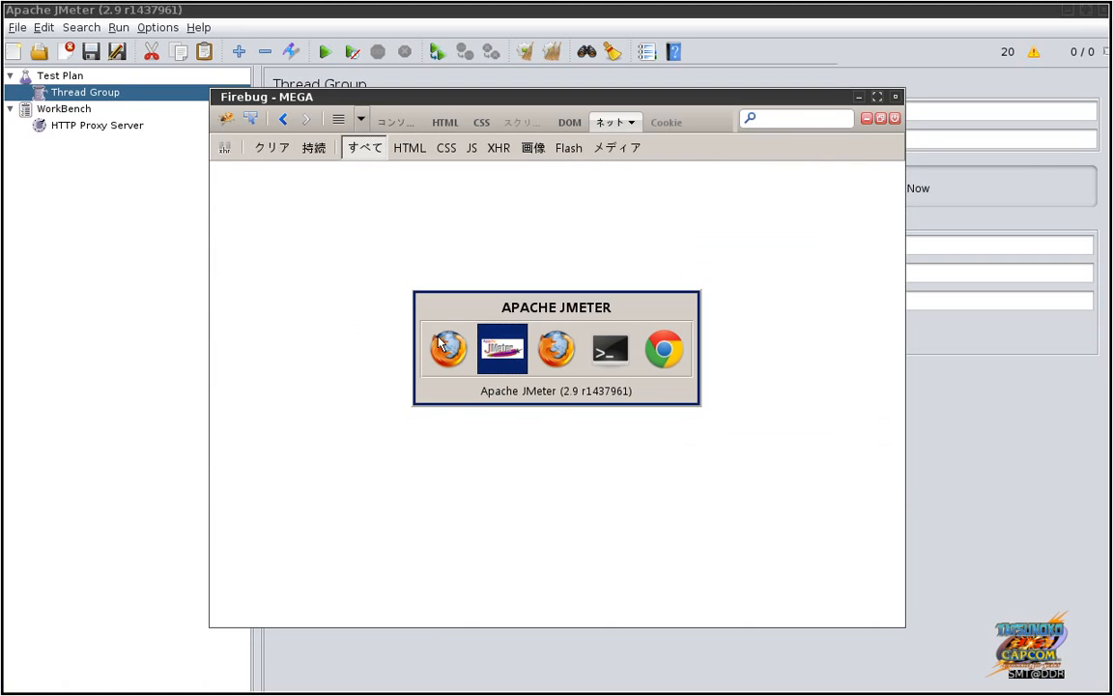
pyautogui.hotkey('alt', 'Tab')
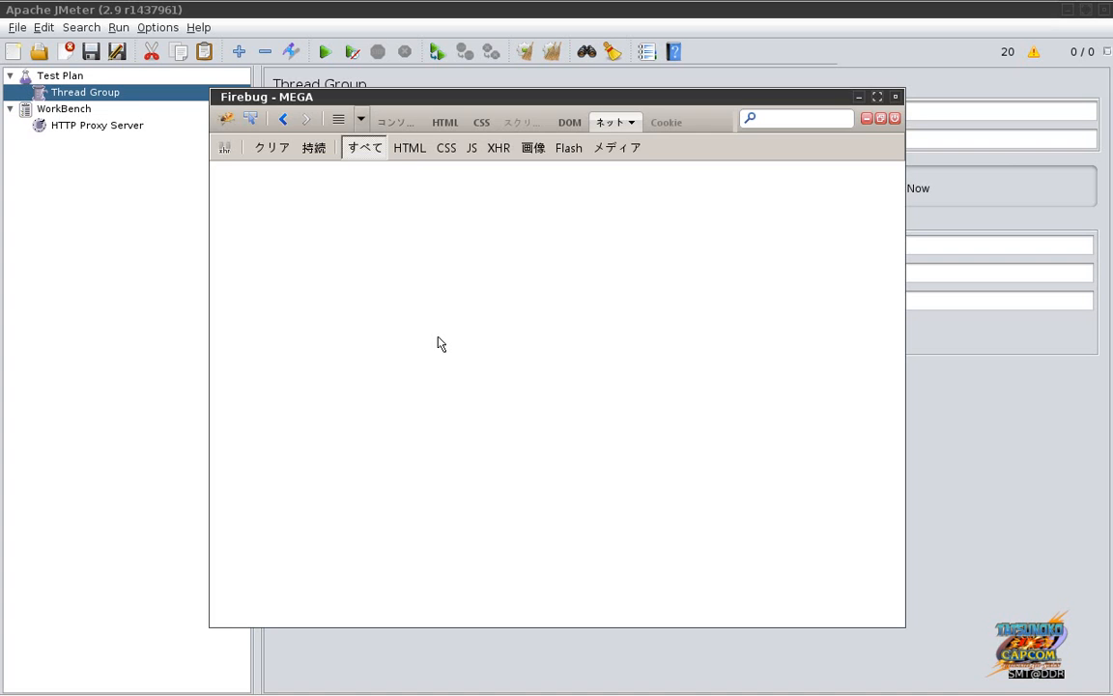
# Step: Confirm in JMeter that the Thread Group holds no samplers
pyautogui.hotkey('alt', 'Tab')
pyautogui.hotkey('alt', 'Tab')
pyautogui.click(106, 135)
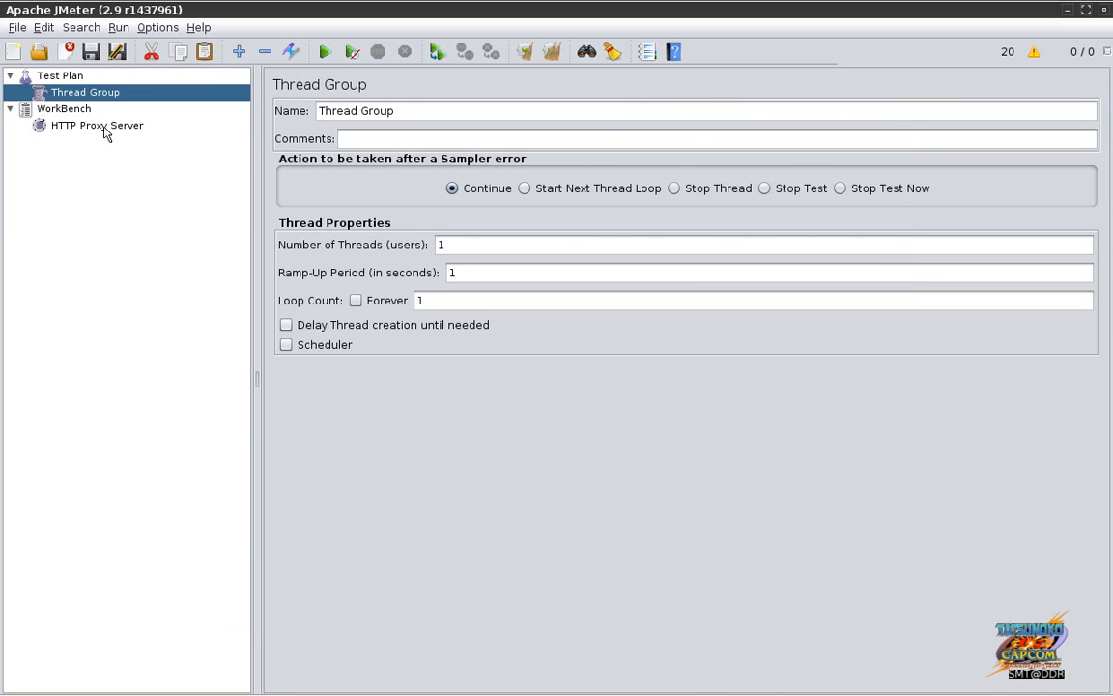
pyautogui.click(106, 127)
pyautogui.click(94, 93)
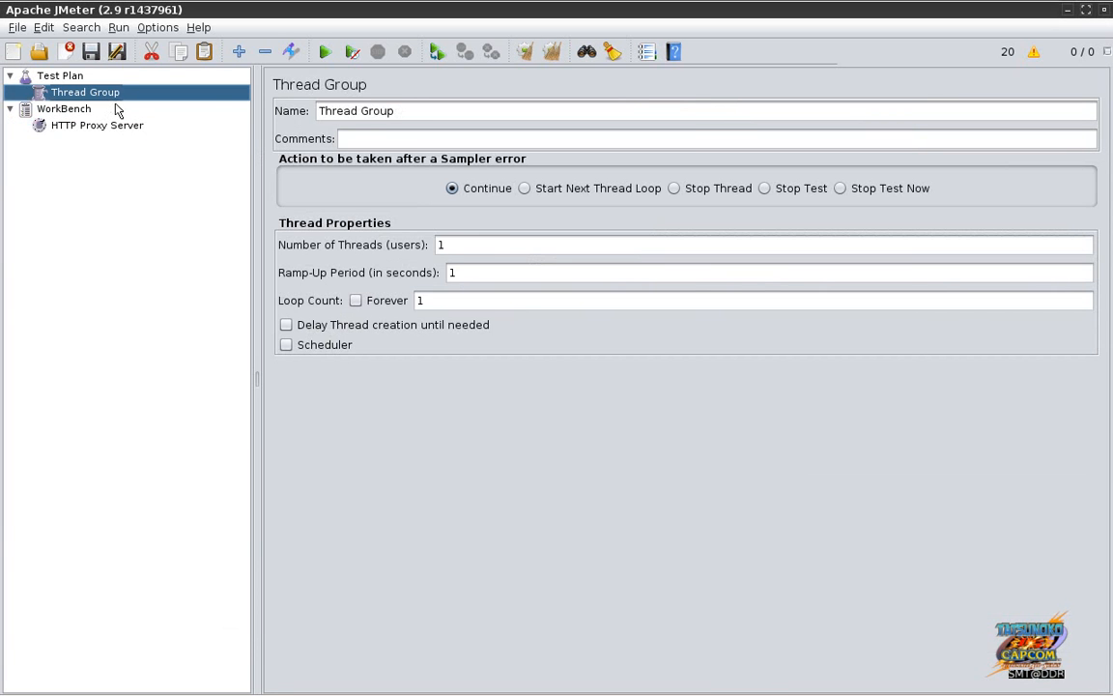
pyautogui.hotkey('alt', 'Tab')
pyautogui.hotkey('alt', 'Tab')
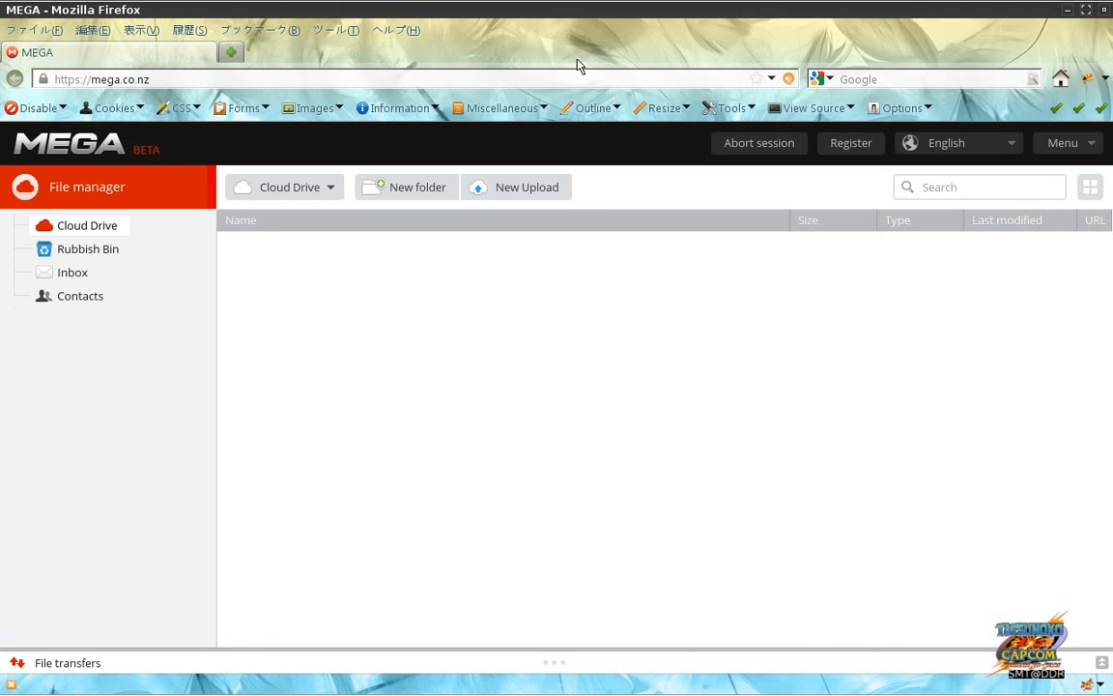
# Step: Reload MEGA through the proxy and delete the newly recorded /sc eu.api.mega.co.nz sampler
pyautogui.hotkey('alt', 'Tab')
pyautogui.hotkey('alt', 'Tab')
pyautogui.press('Return')
pyautogui.hotkey('alt', 'Tab')
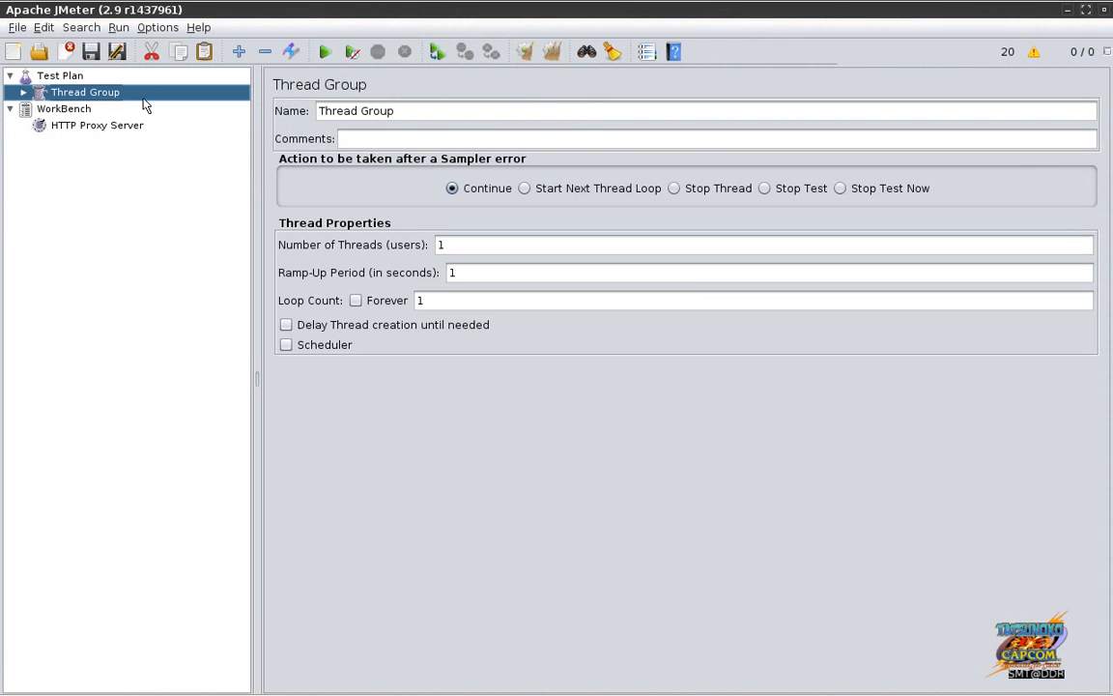
pyautogui.click(23, 93)
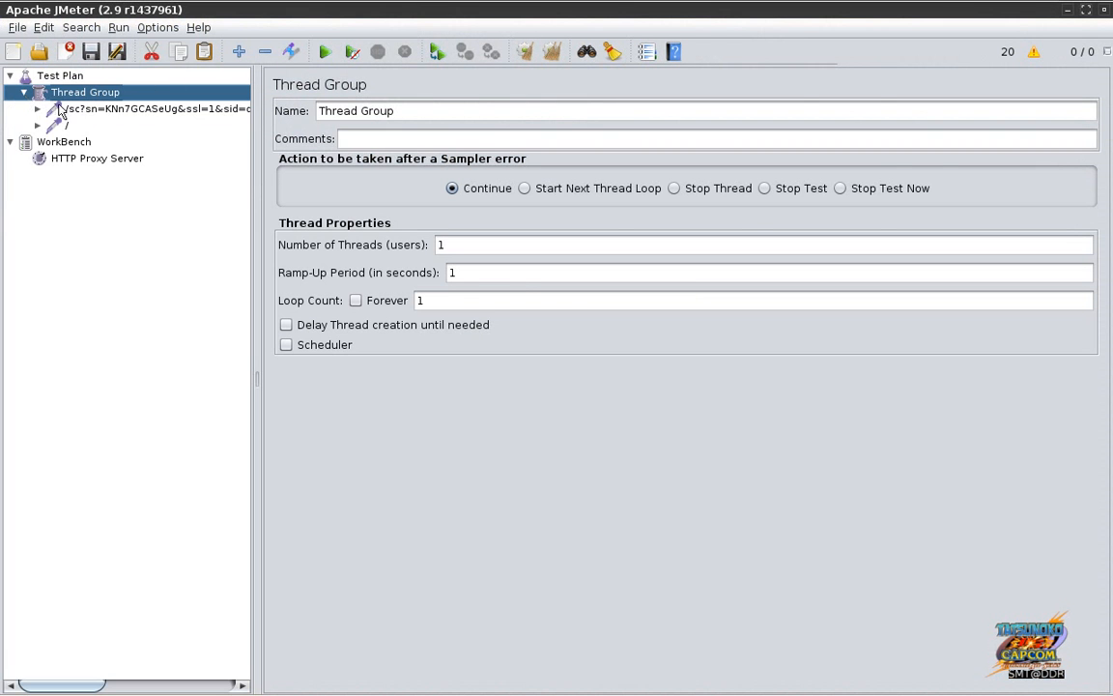
pyautogui.click(69, 107)
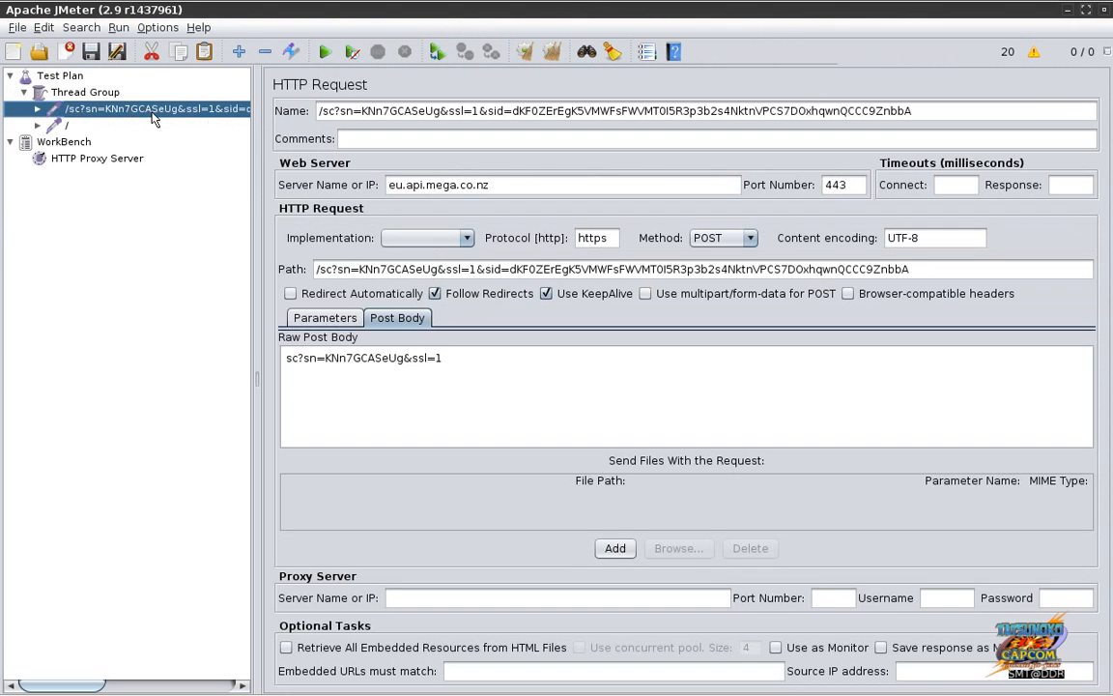
pyautogui.press('Delete')
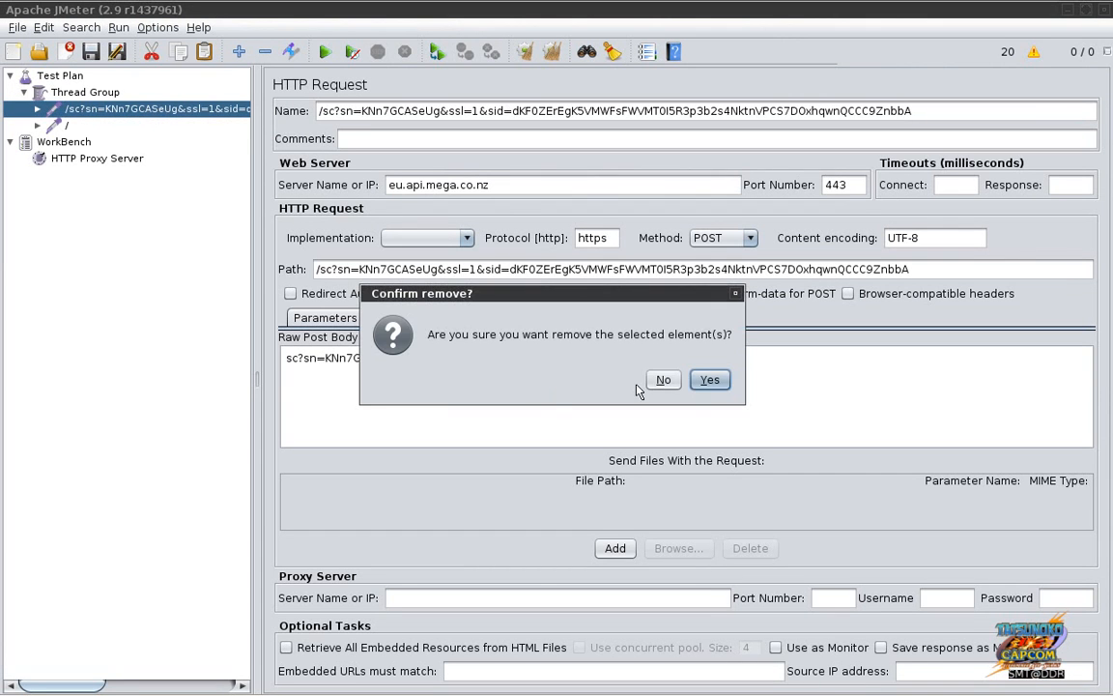
pyautogui.click(709, 381)
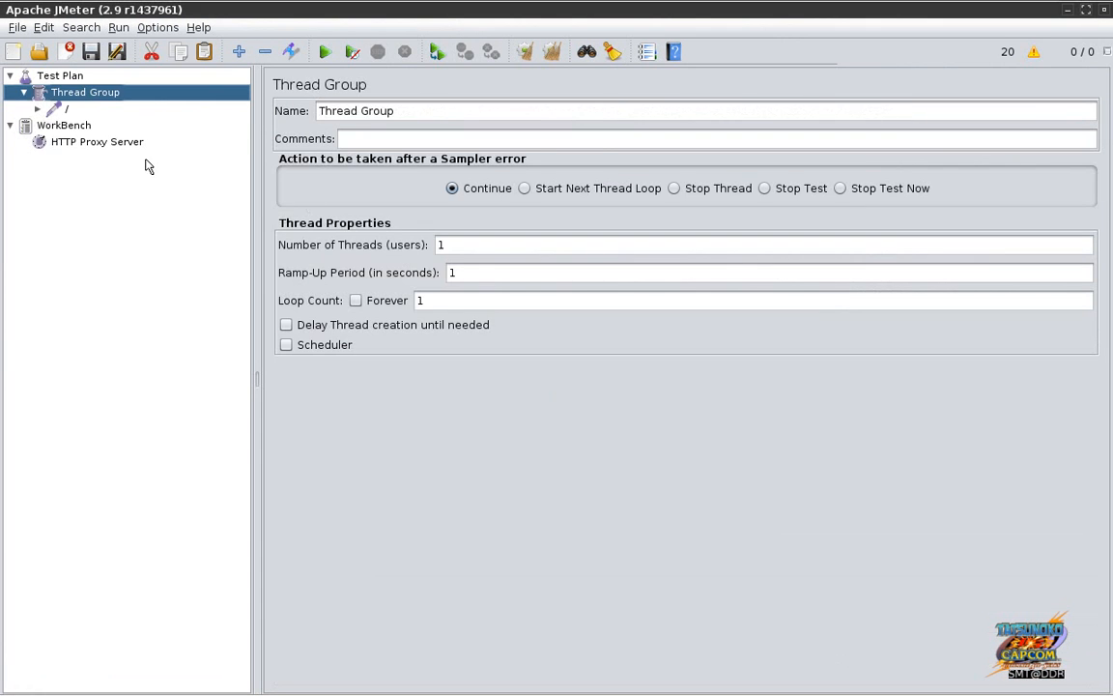
# Step: Check that only the '/' GET request to mega.co.nz remains, then return to Firebug
pyautogui.click(70, 111)
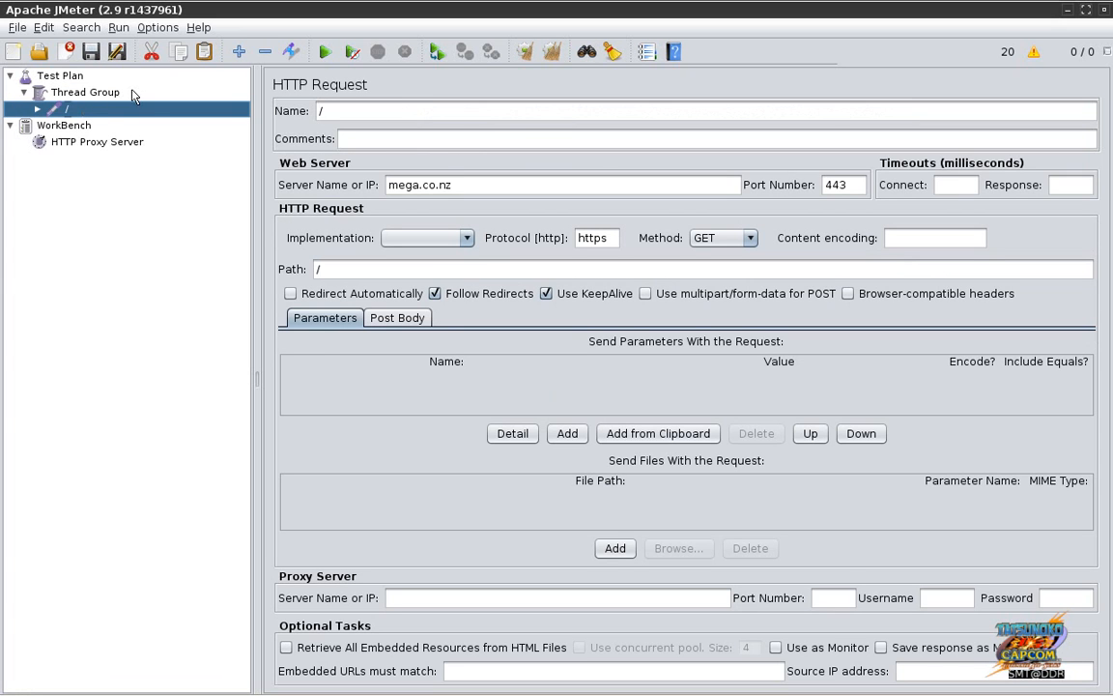
pyautogui.click(116, 93)
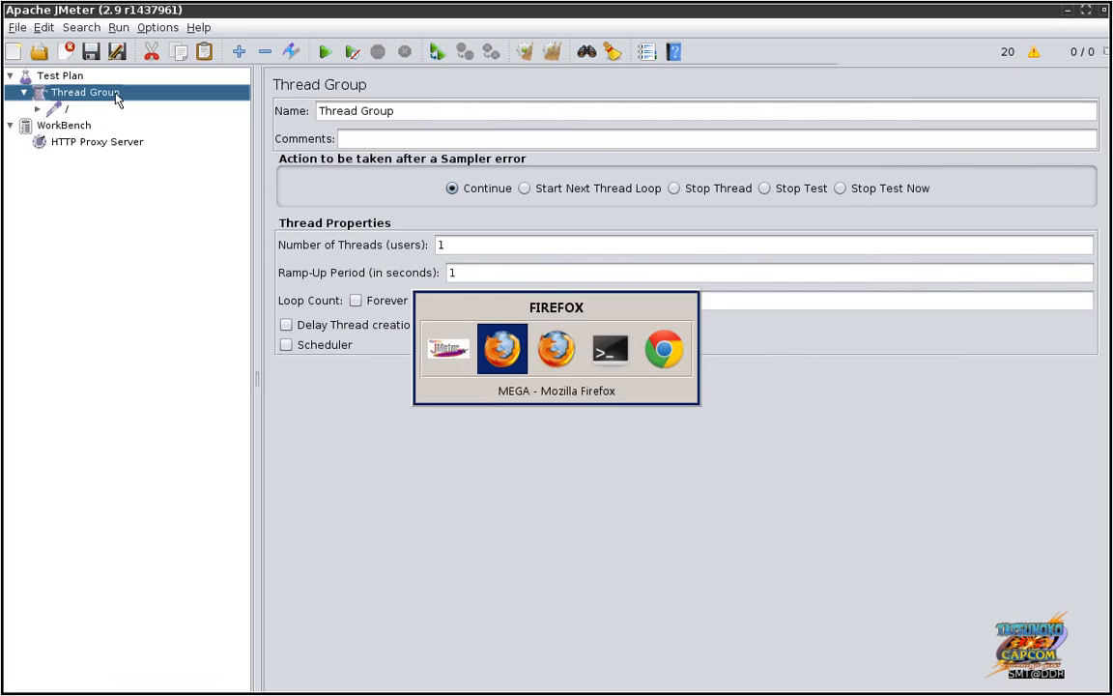
pyautogui.hotkey('alt', 'Tab')
pyautogui.hotkey('alt', 'Tab')
pyautogui.press('Tab')
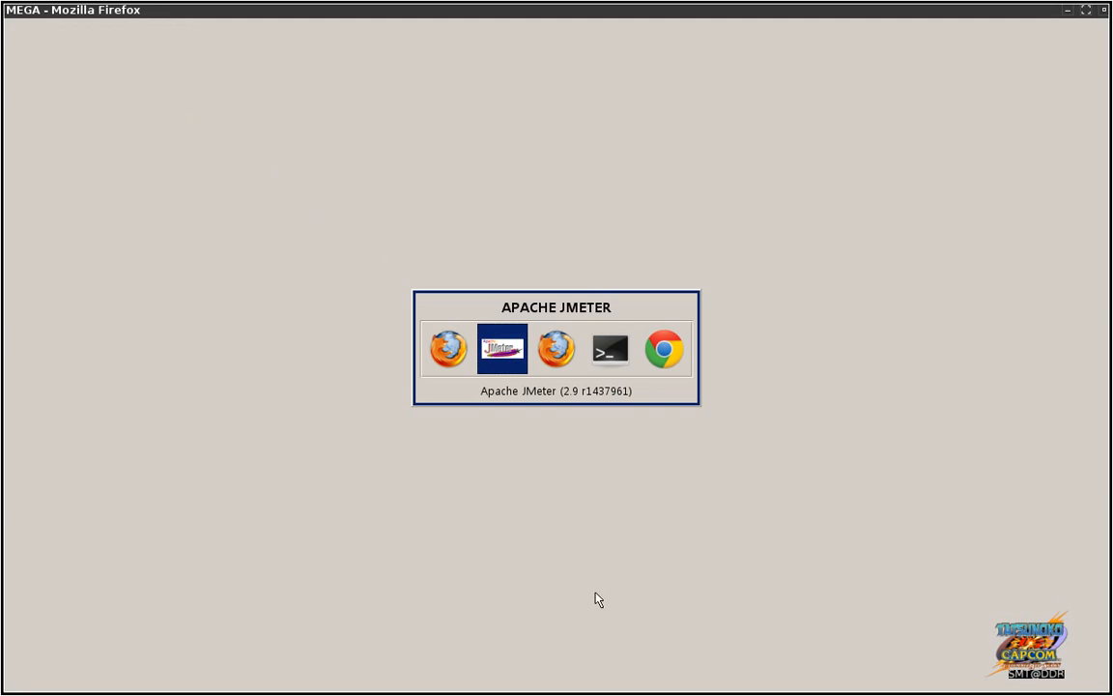
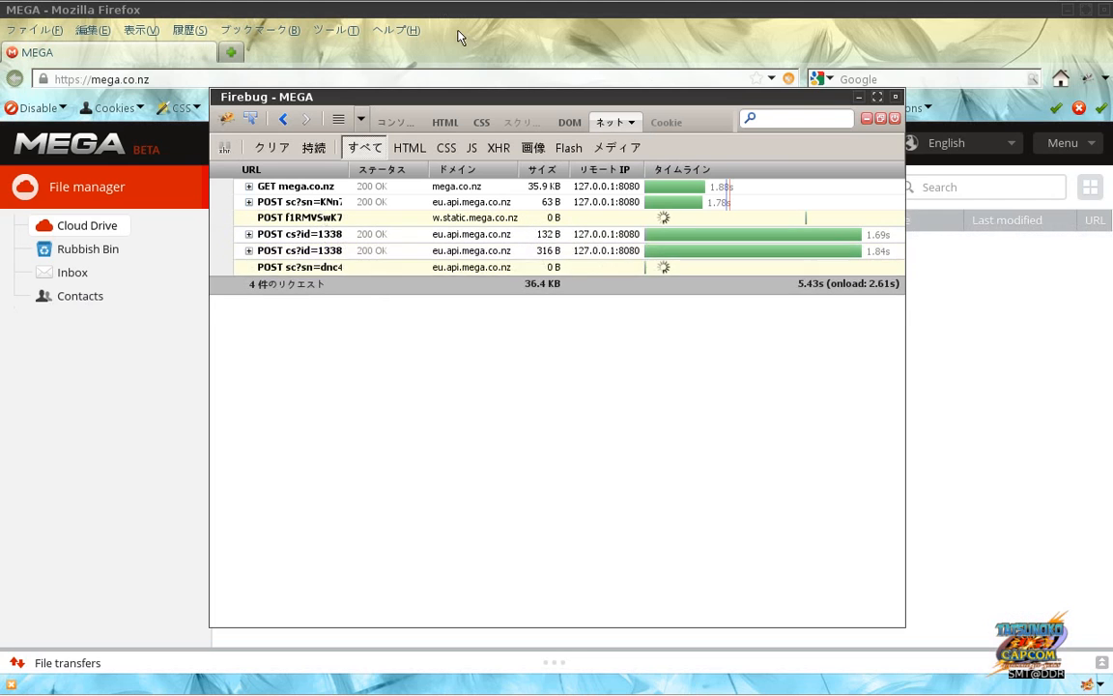
# Step: Clear all recorded results and warnings in JMeter, then return to the MEGA page in Firefox
pyautogui.click(414, 17)
pyautogui.hotkey('alt', 'Tab')
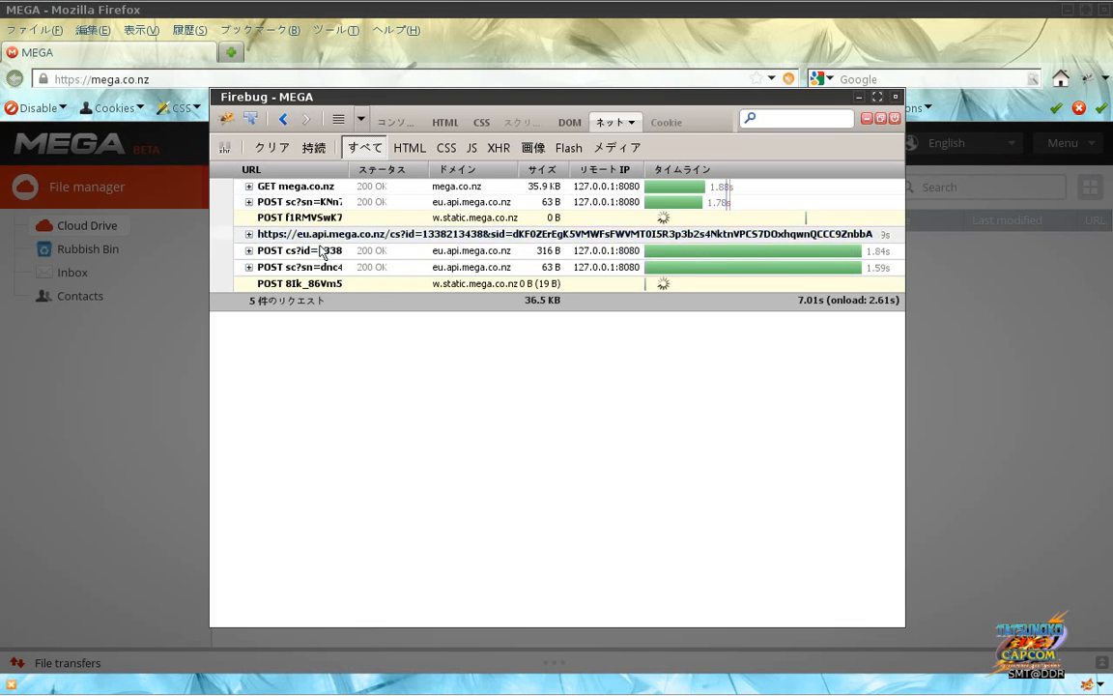
pyautogui.hotkey('alt', 'Tab')
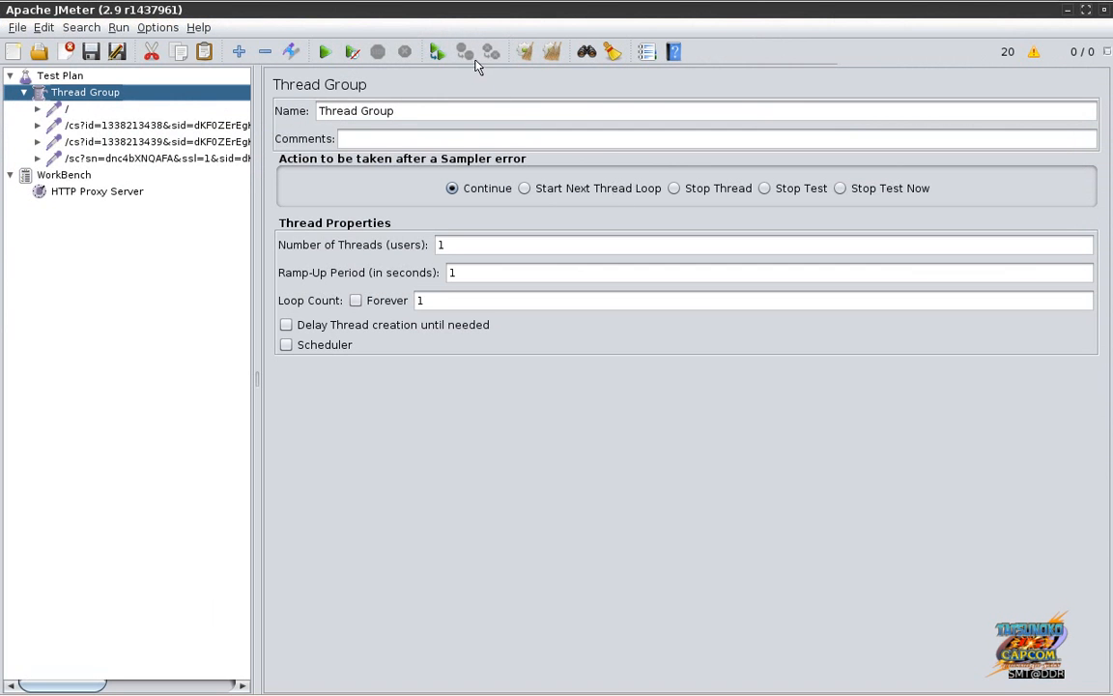
pyautogui.click(527, 53)
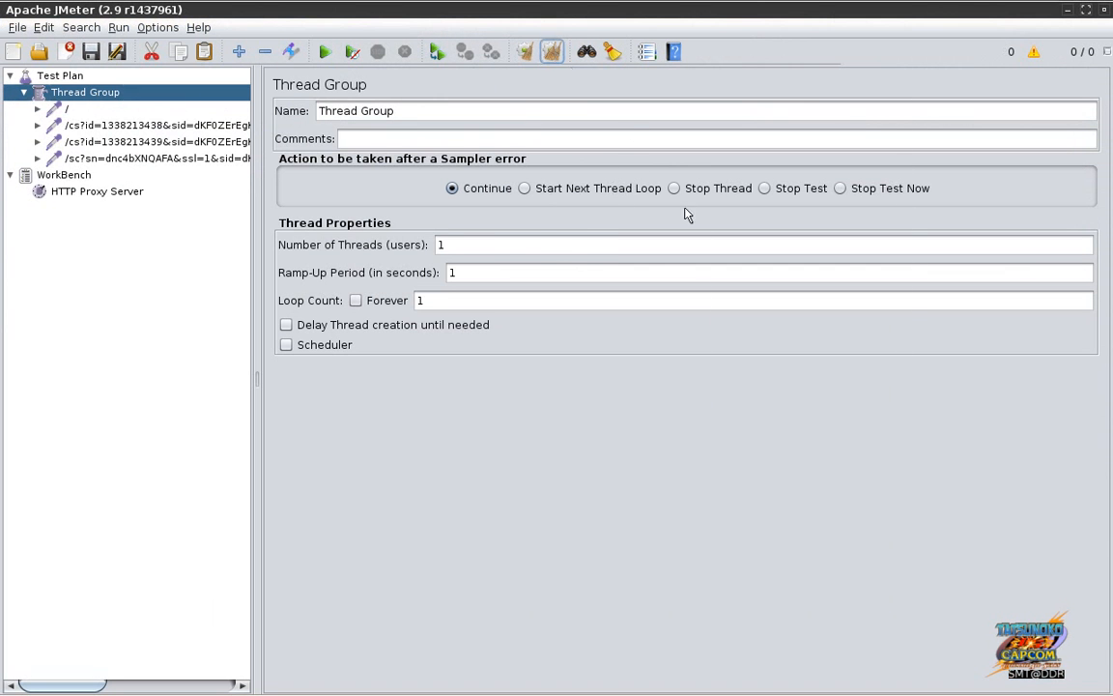
pyautogui.hotkey('alt', 'Tab')
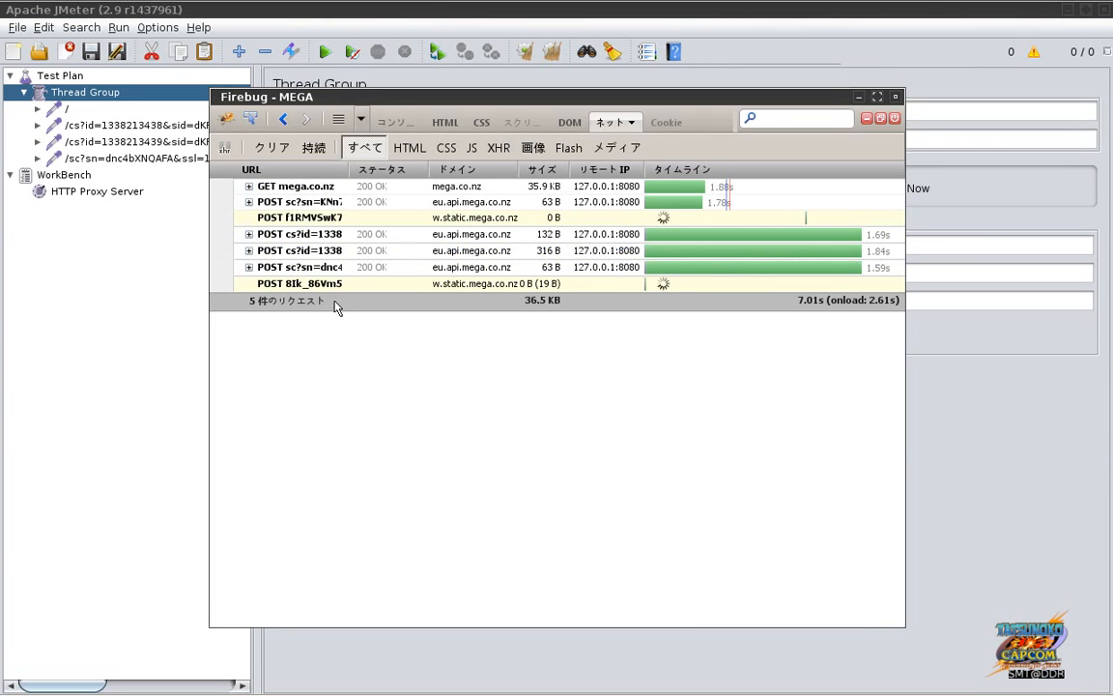
pyautogui.hotkey('alt', 'Tab')
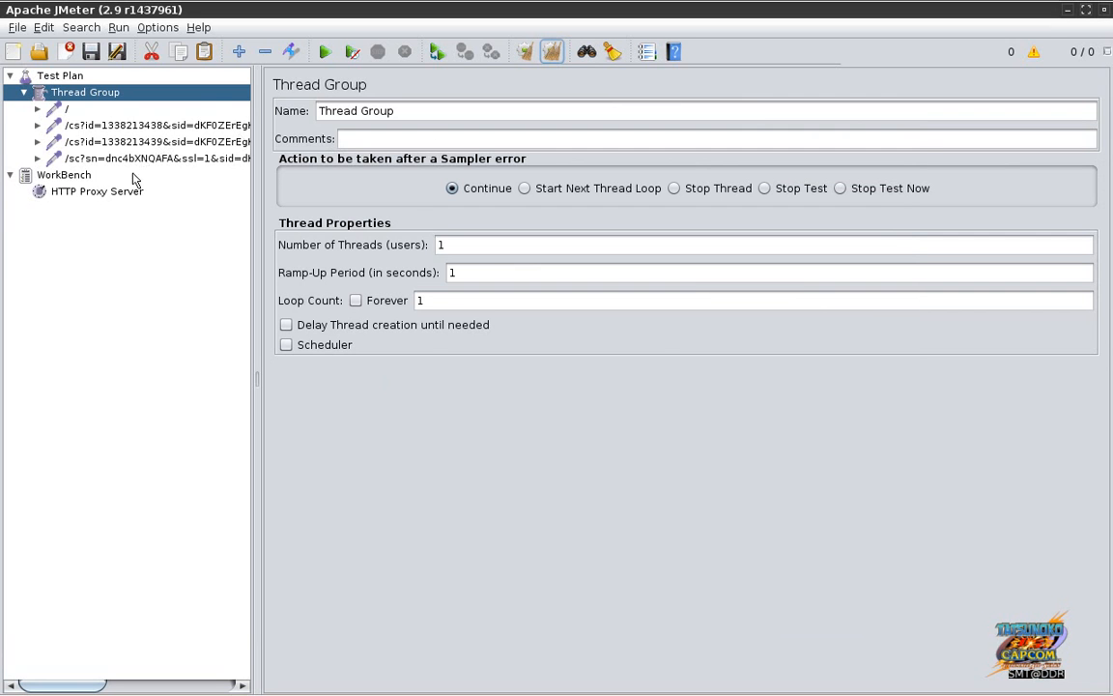
pyautogui.hotkey('alt', 'Tab')
pyautogui.hotkey('alt', 'Tab')
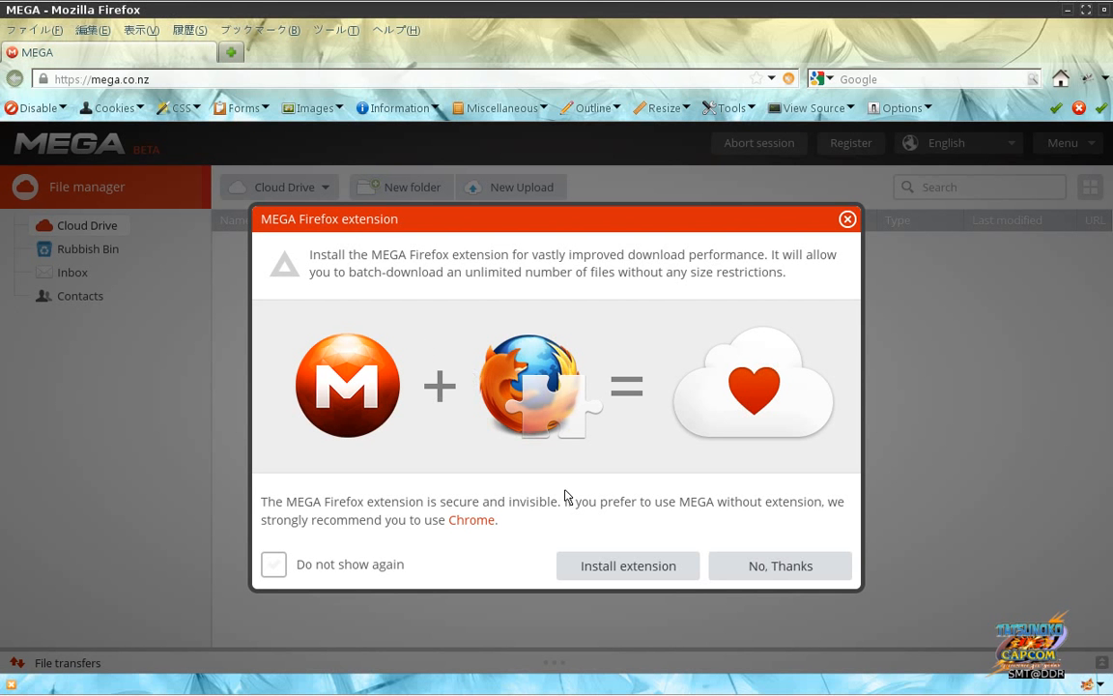
# Step: Dismiss MEGA's extension offer with No, Thanks and queue the 163 B .screenrc file for upload
pyautogui.click(765, 566)
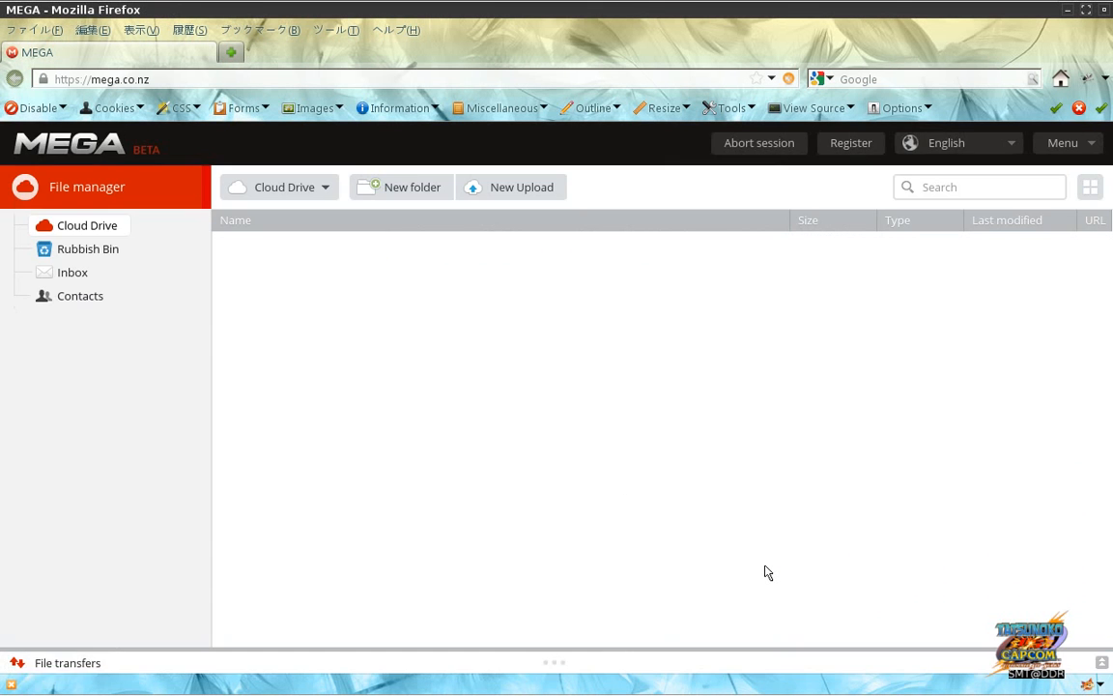
pyautogui.click(503, 190)
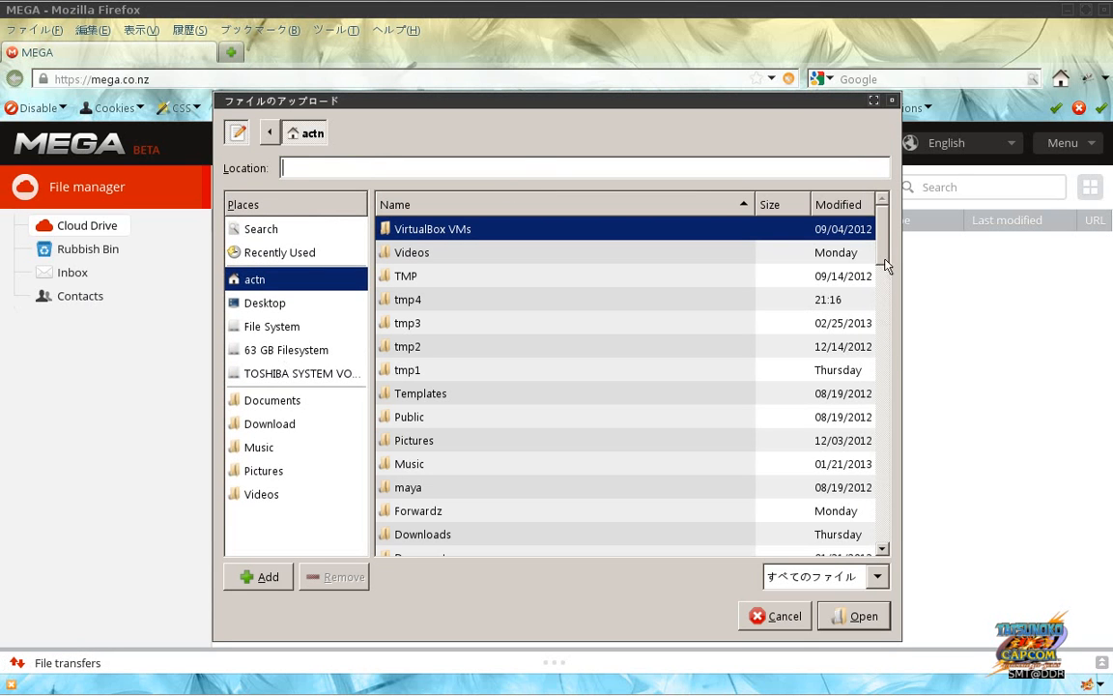
pyautogui.moveTo(885, 266); pyautogui.dragTo(885, 495)
pyautogui.click(779, 445)
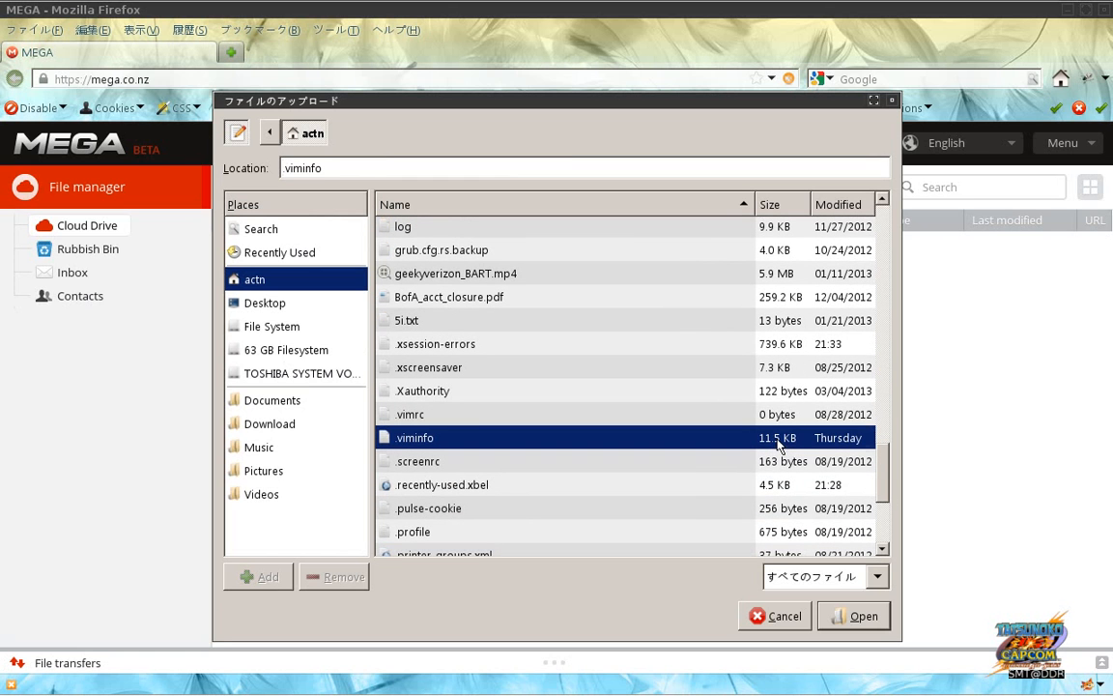
pyautogui.click(772, 417)
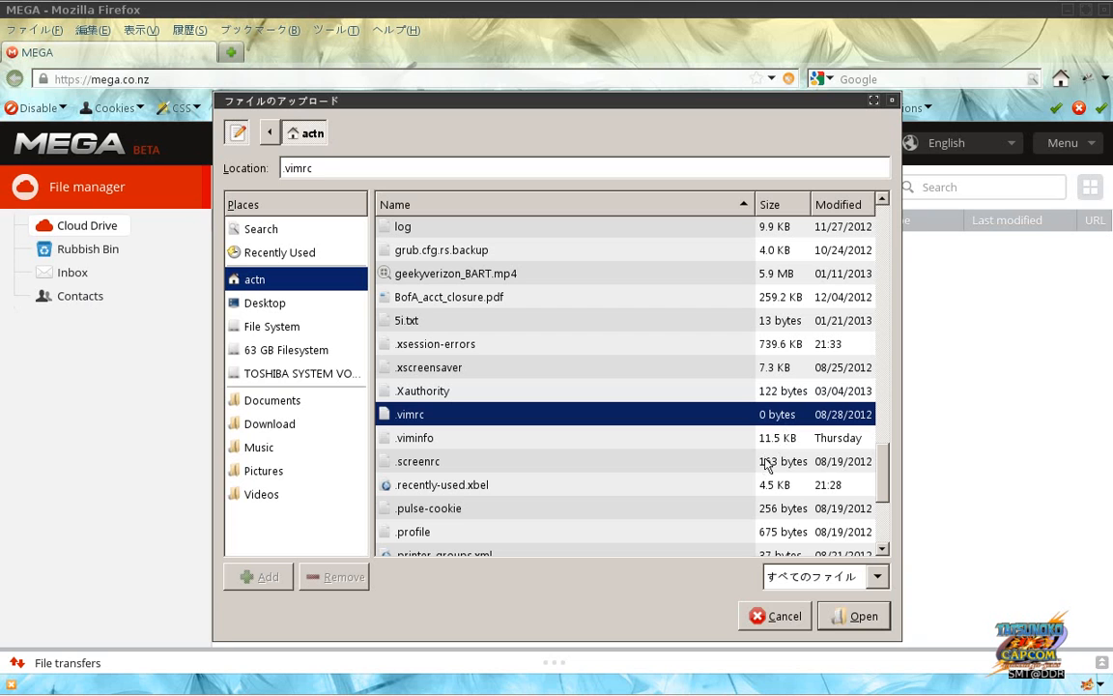
pyautogui.click(763, 464)
pyautogui.click(863, 616)
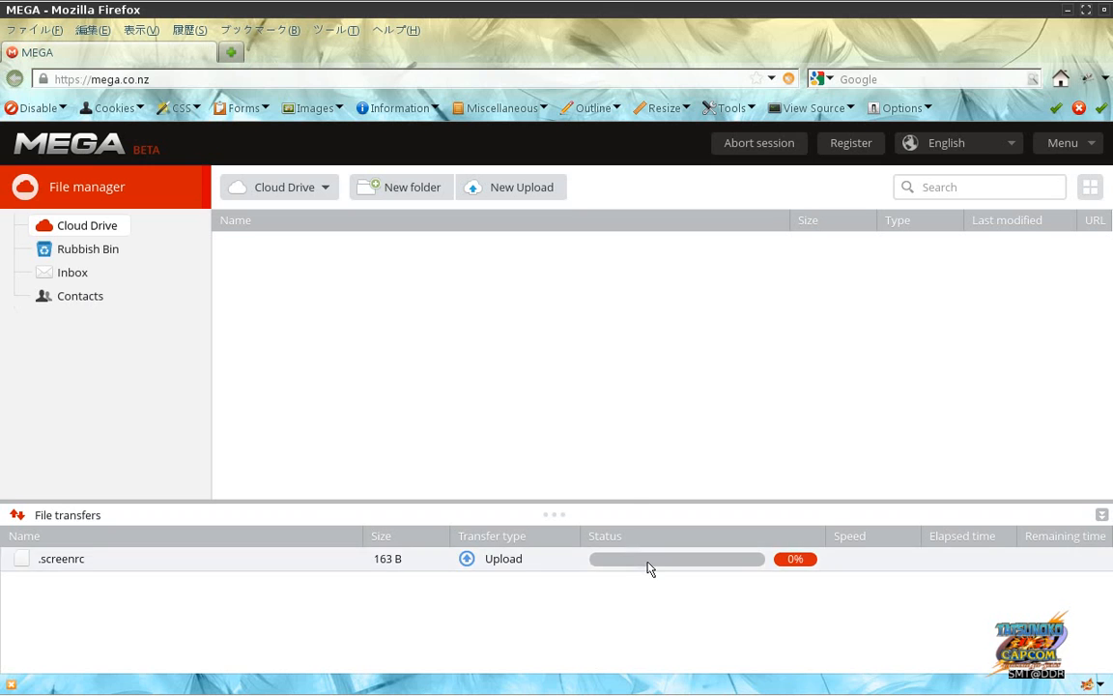
# Step: Disable all JavaScript in Firefox and return to Firebug's 12-request network log
pyautogui.hotkey('alt', 'Tab')
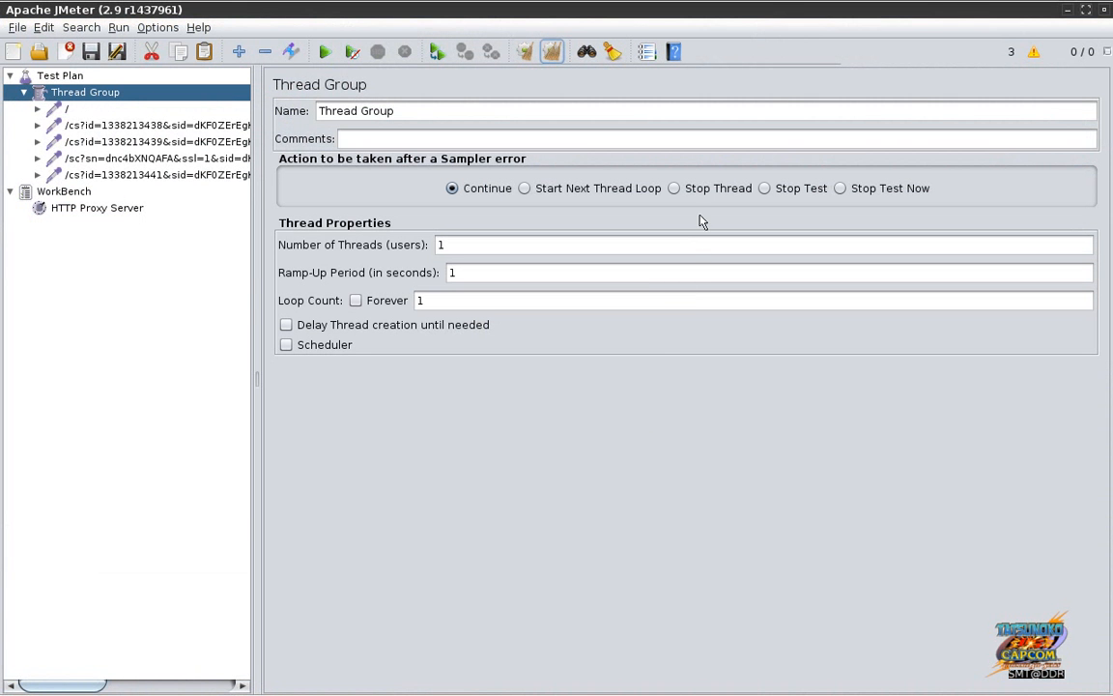
pyautogui.hotkey('alt', 'Tab')
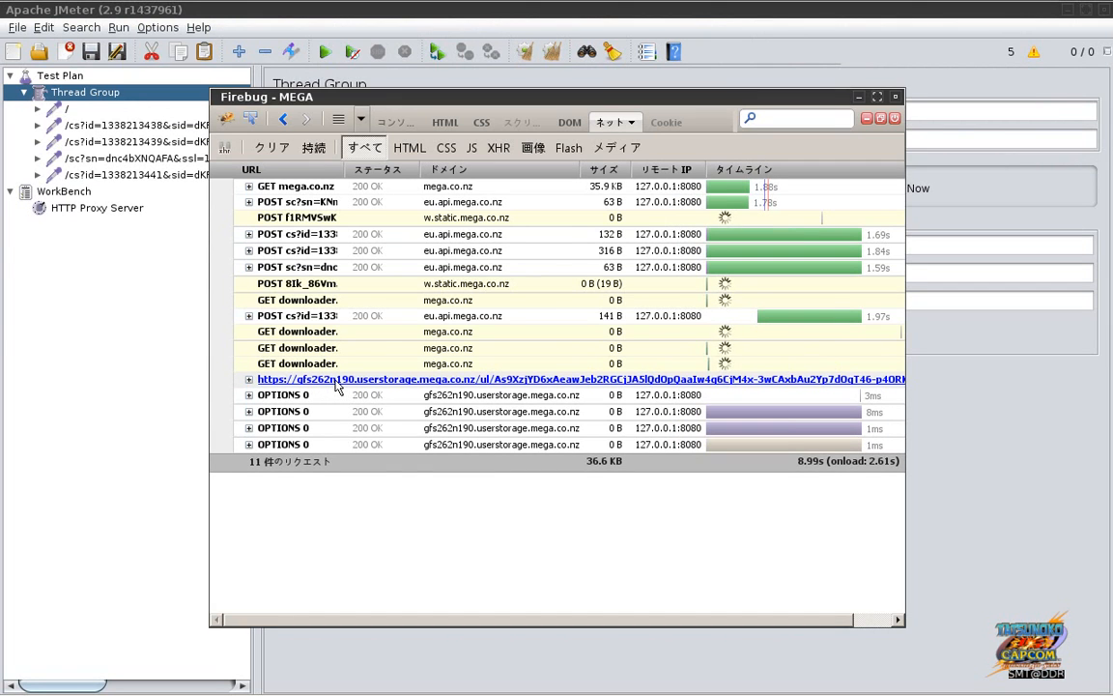
pyautogui.hotkey('alt', 'Tab')
pyautogui.hotkey('alt', 'Tab')
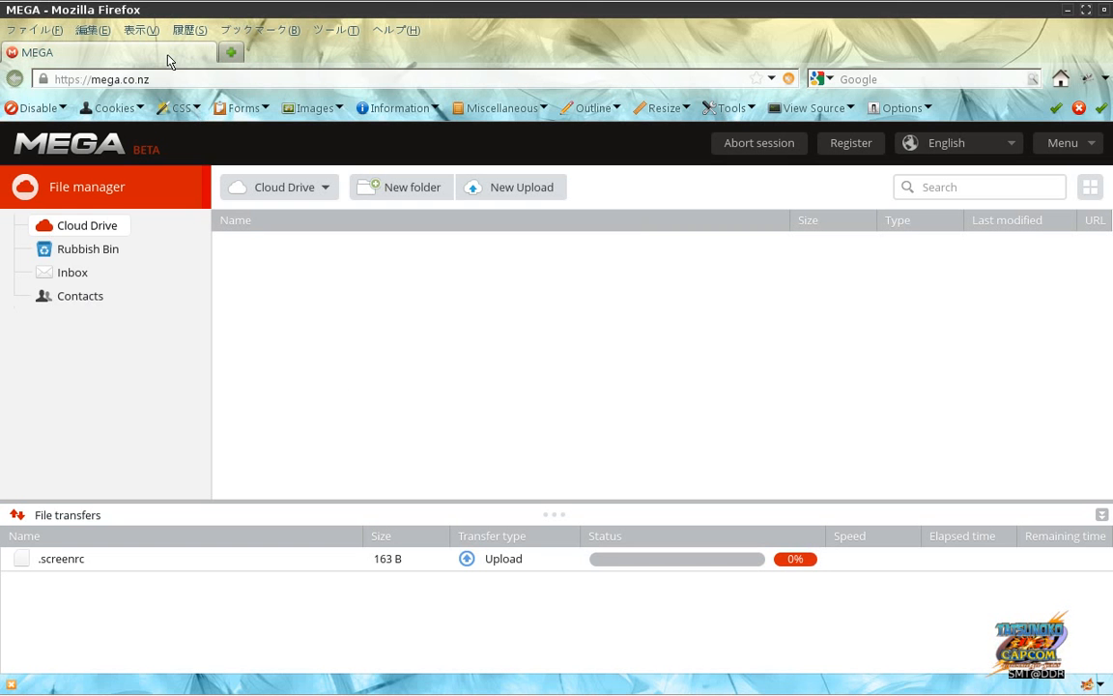
pyautogui.click(58, 107)
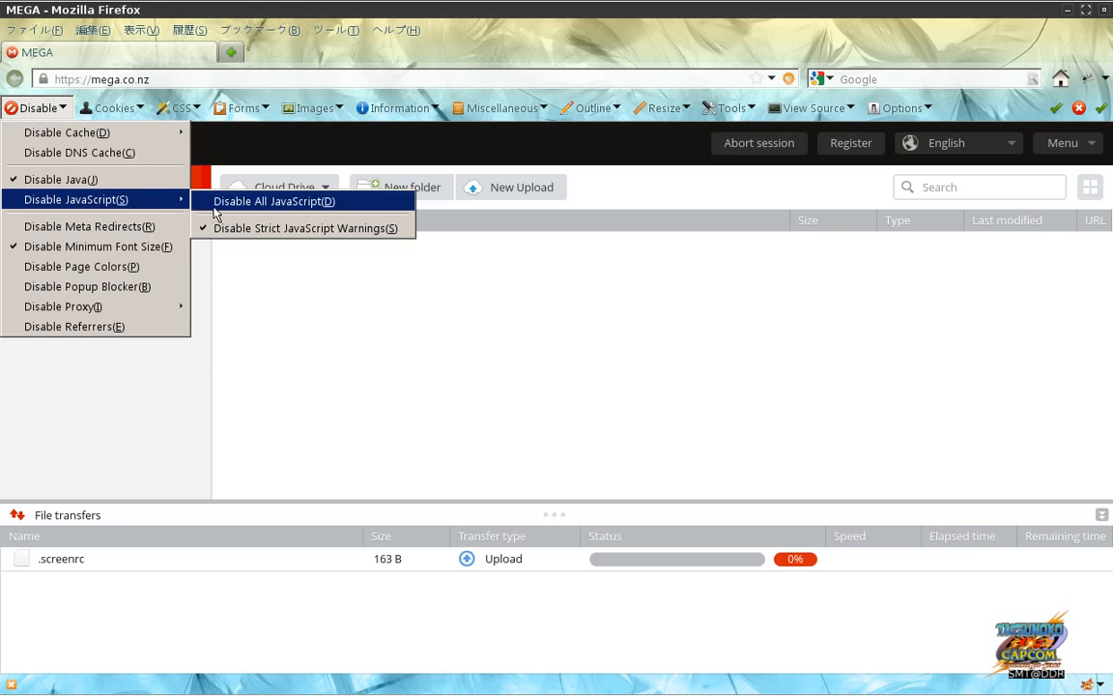
pyautogui.click(220, 200)
pyautogui.hotkey('alt', 'Tab')
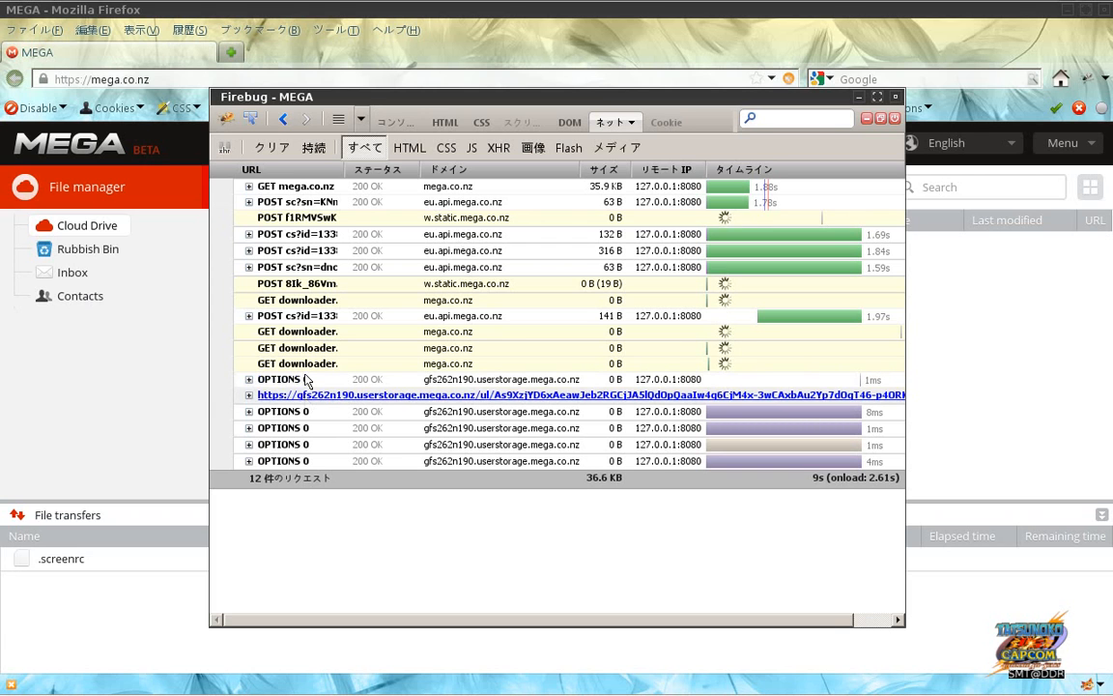
pyautogui.click(97, 34)
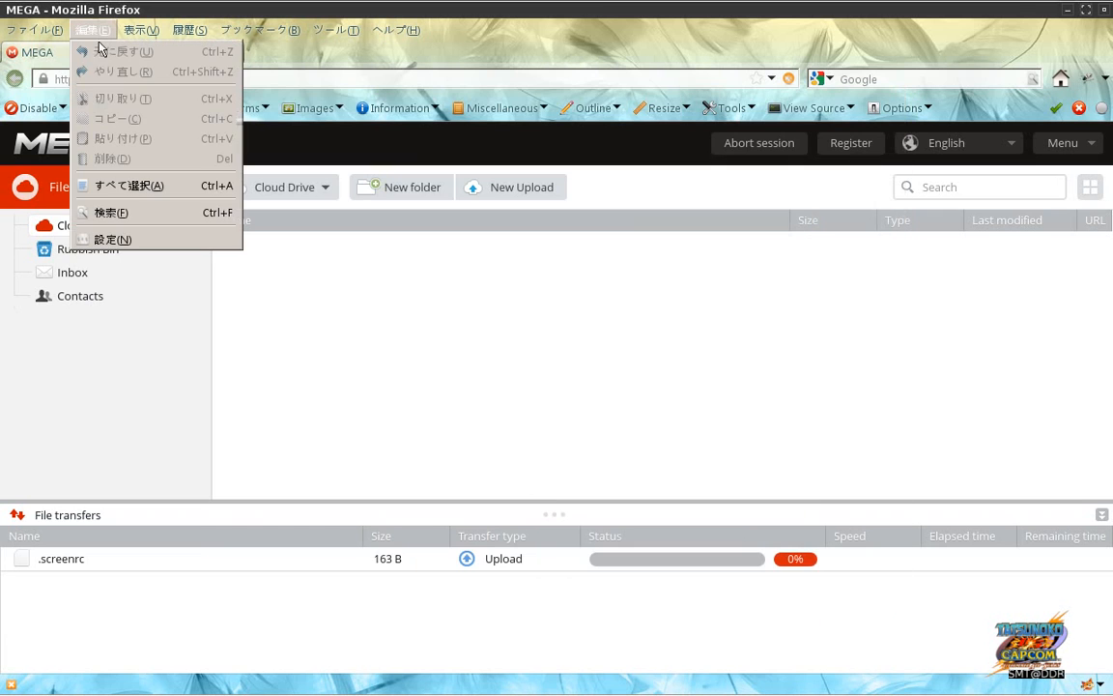
pyautogui.click(114, 240)
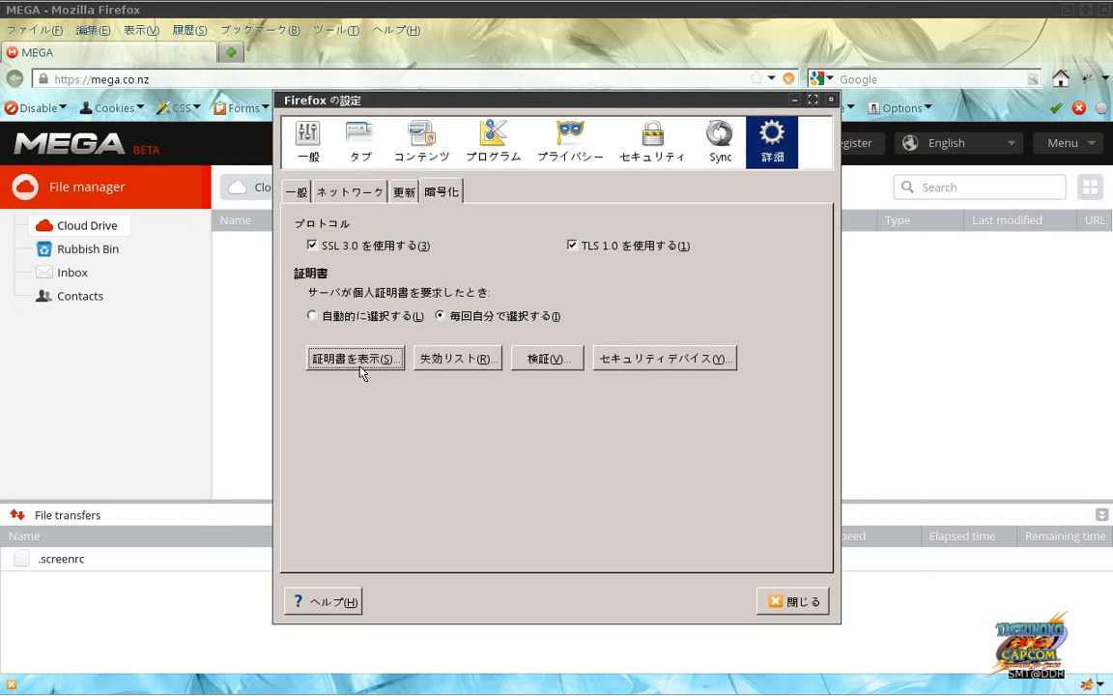
pyautogui.click(329, 357)
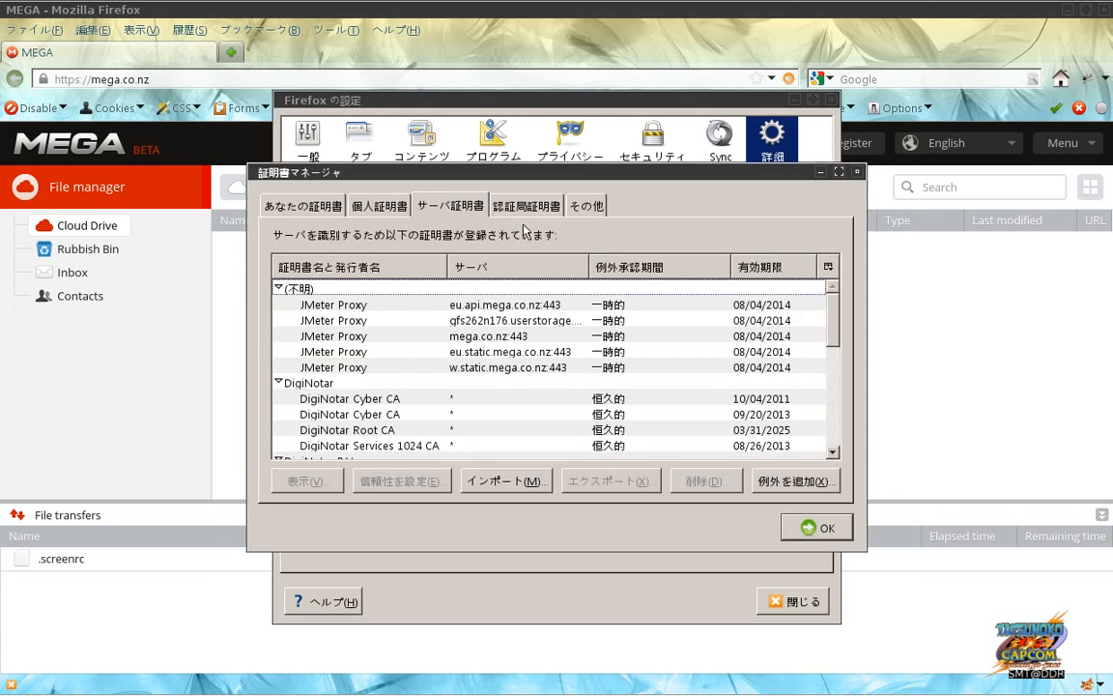
pyautogui.click(502, 322)
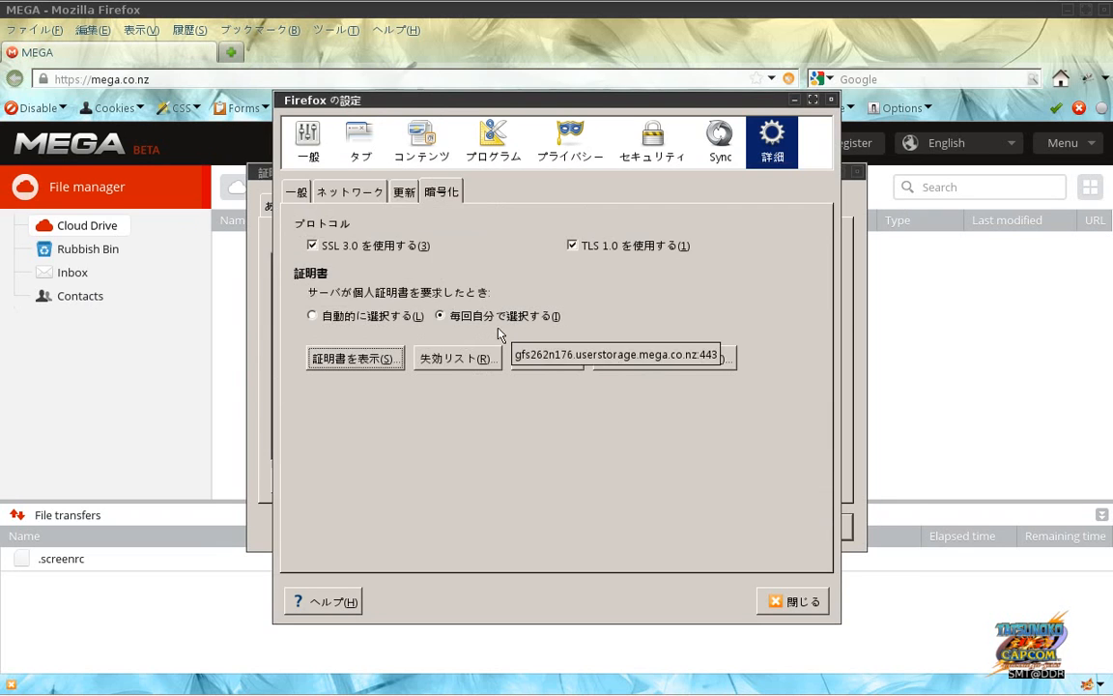
pyautogui.press('Escape')
pyautogui.press('Escape')
pyautogui.hotkey('alt', 'Tab')
pyautogui.hotkey('alt', 'Tab')
pyautogui.hotkey('alt', 'Tab')
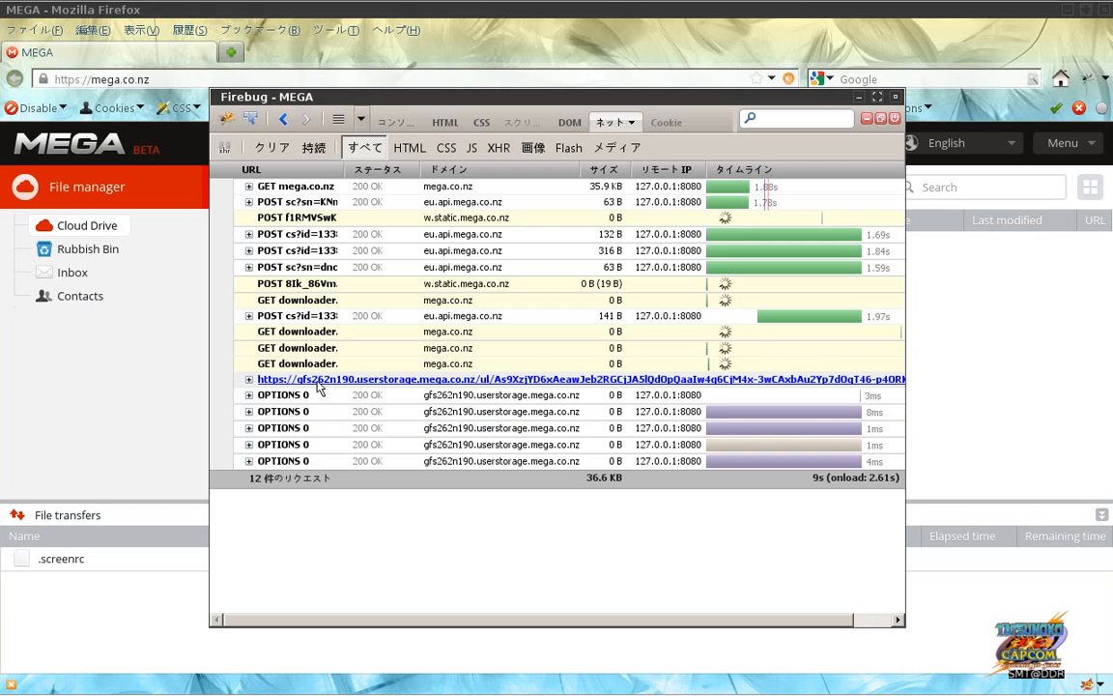
pyautogui.hotkey('alt', 'Tab')
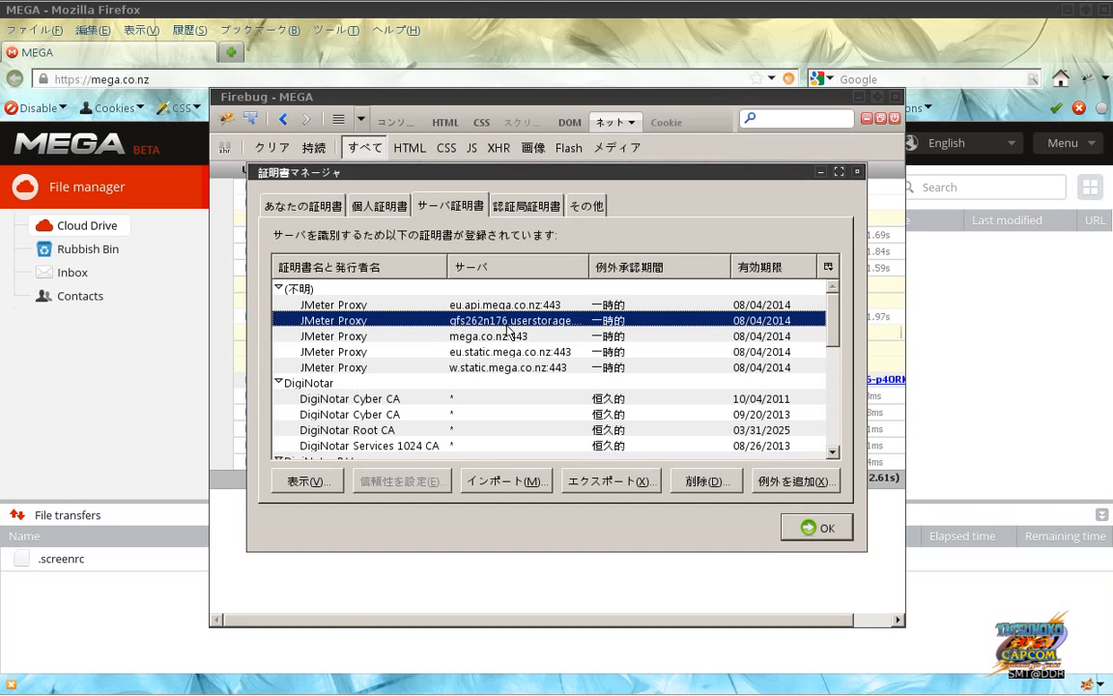
pyautogui.hotkey('alt', 'Tab')
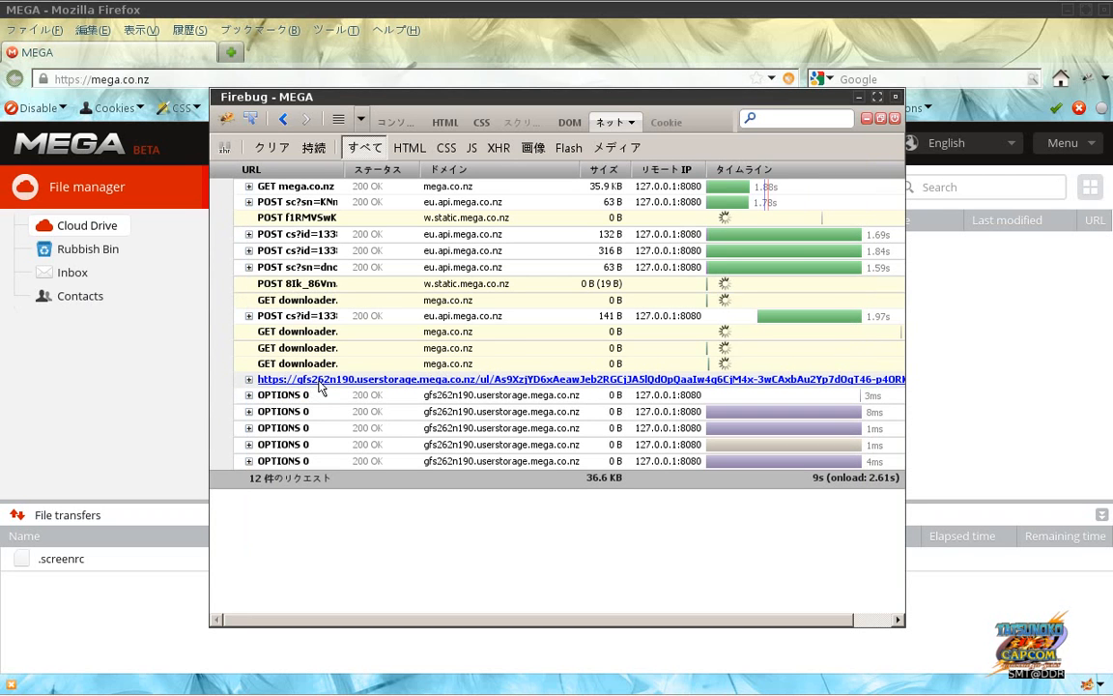
pyautogui.rightClick(319, 387)
# Step: Copy the userstorage upload request's URL and load it in a new Firefox tab
pyautogui.click(350, 394)
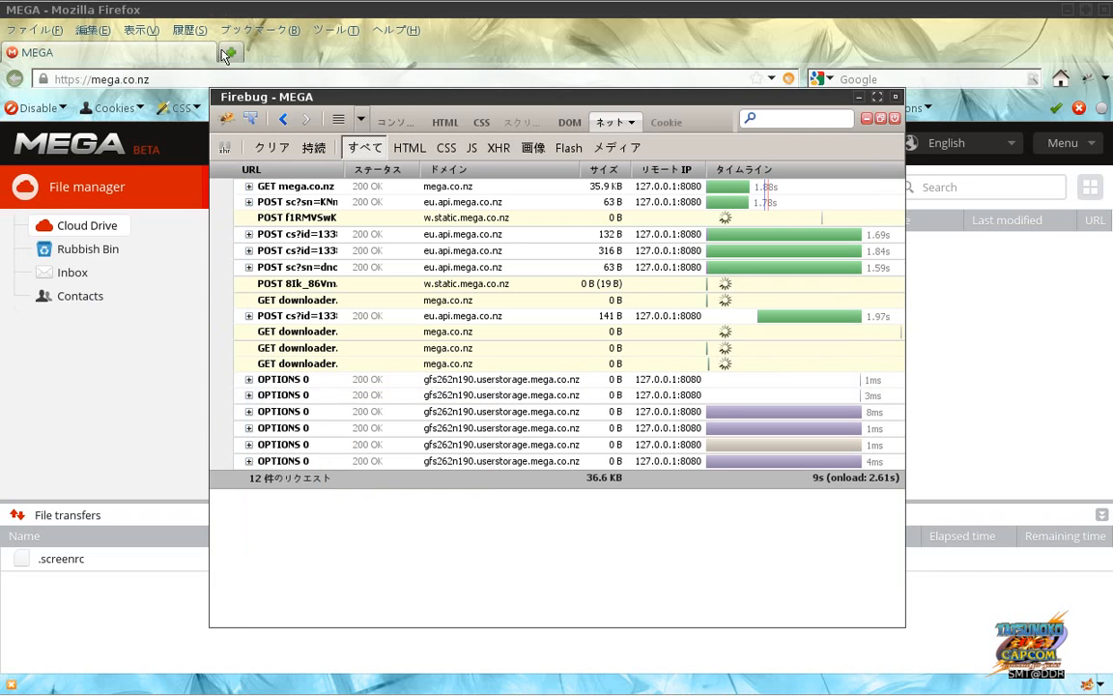
pyautogui.click(233, 56)
pyautogui.hotkey('ctrl', 't')
pyautogui.hotkey('ctrl', 'v')
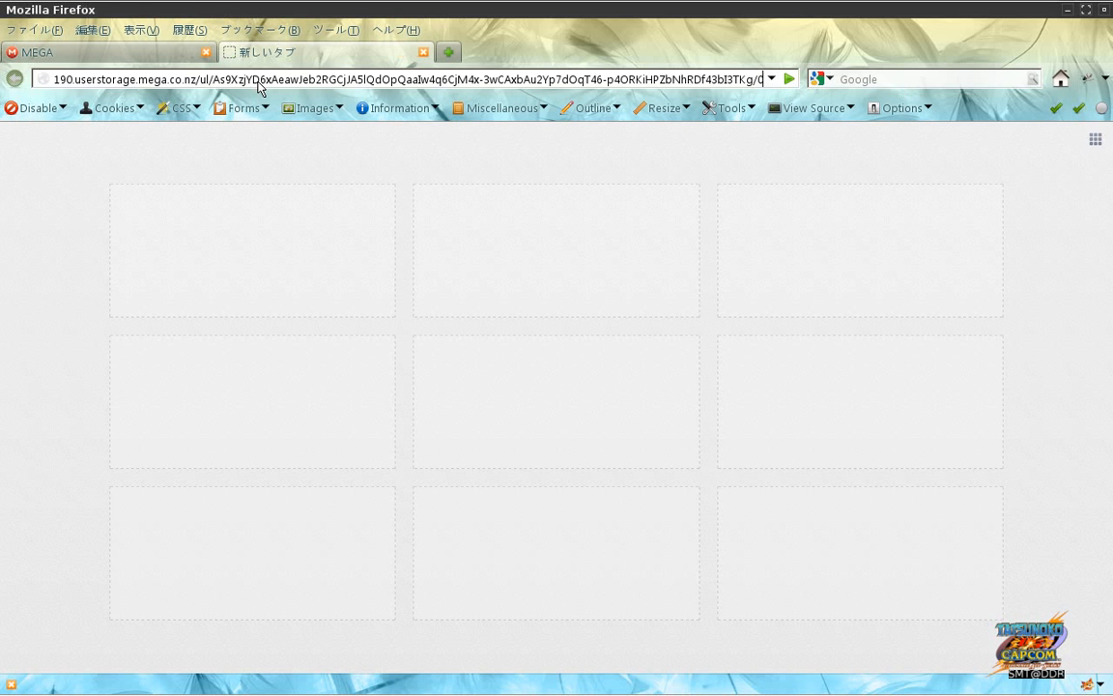
pyautogui.press('Return')
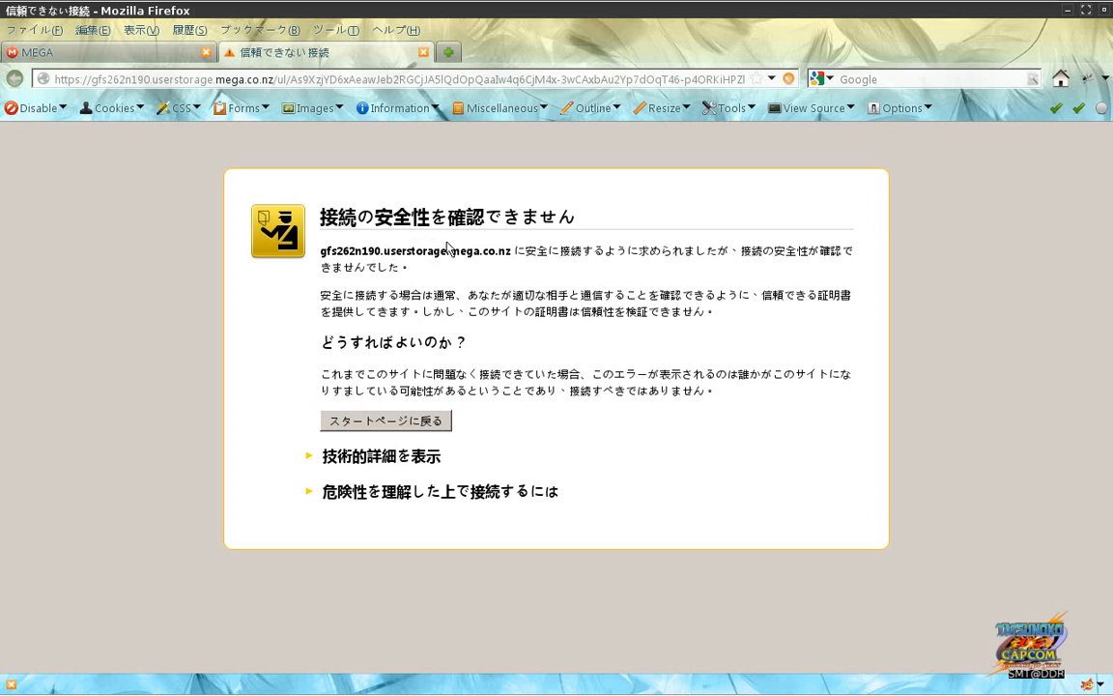
# Step: Begin a security exception for the upload server, edit its host with '*', then cancel it
pyautogui.click(381, 492)
pyautogui.click(349, 636)
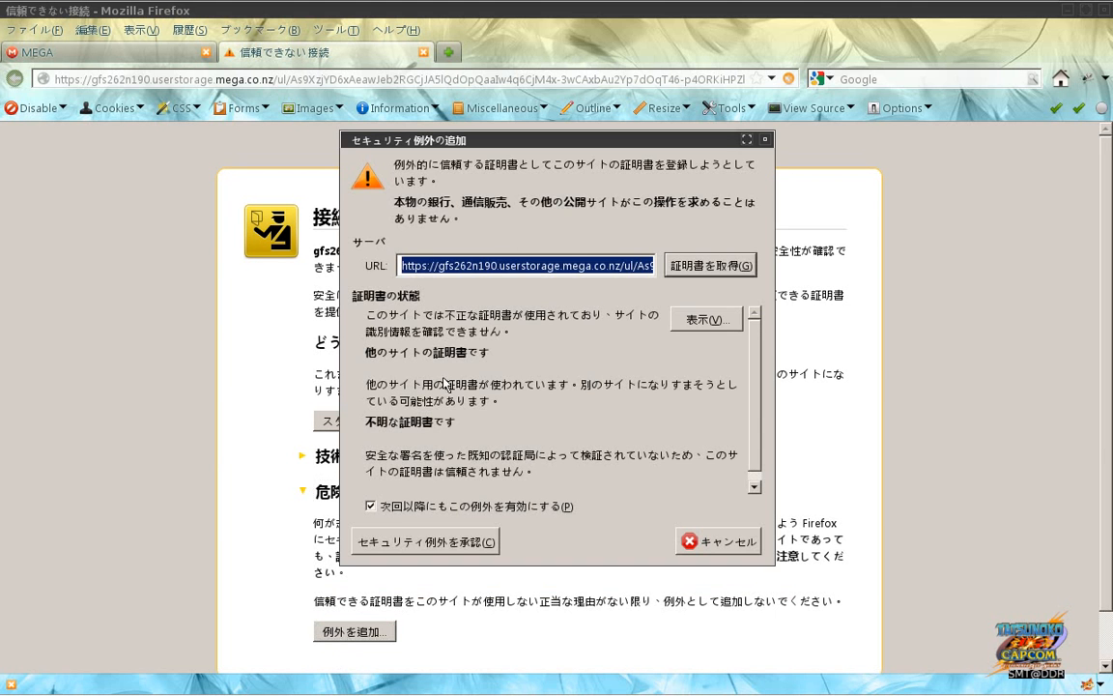
pyautogui.click(564, 266)
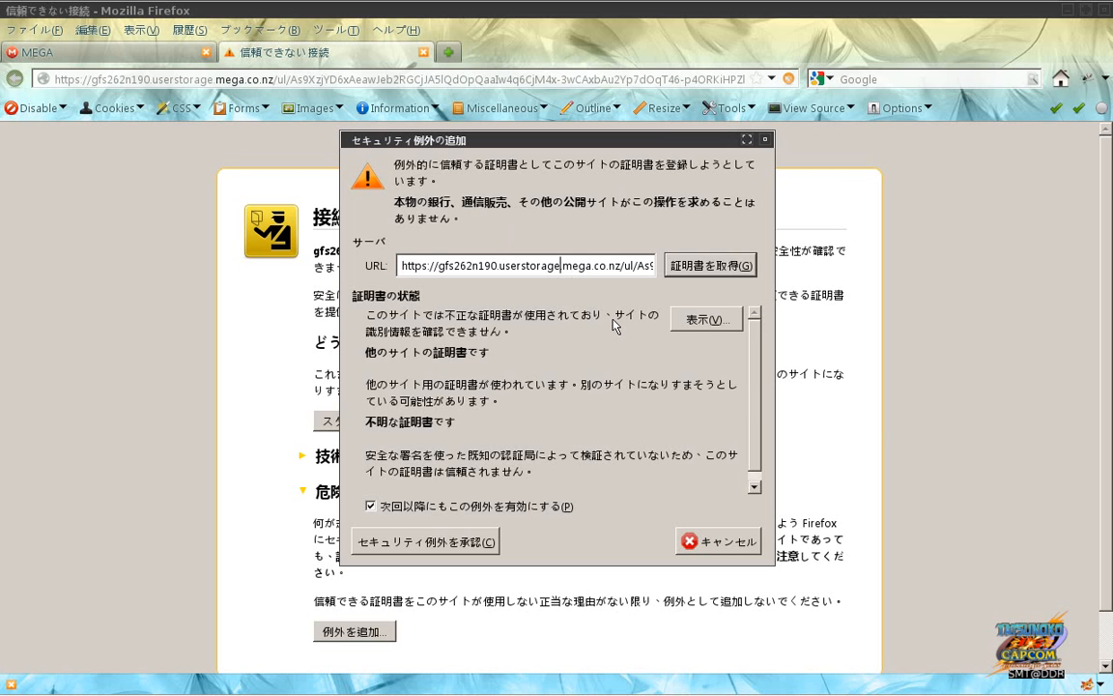
pyautogui.press('BackSpace')
pyautogui.press('BackSpace')
pyautogui.press('BackSpace')
pyautogui.press('BackSpace')
pyautogui.press('BackSpace')
pyautogui.press('BackSpace')
pyautogui.press('BackSpace')
pyautogui.press('BackSpace')
pyautogui.press('BackSpace')
pyautogui.press('BackSpace')
pyautogui.press('BackSpace')
pyautogui.press('BackSpace')
pyautogui.press('BackSpace')
pyautogui.press('BackSpace')
pyautogui.press('BackSpace')
pyautogui.press('BackSpace')
pyautogui.press('BackSpace')
pyautogui.press('BackSpace')
pyautogui.press('BackSpace')
pyautogui.press('BackSpace')
pyautogui.press('BackSpace')
pyautogui.write('*')
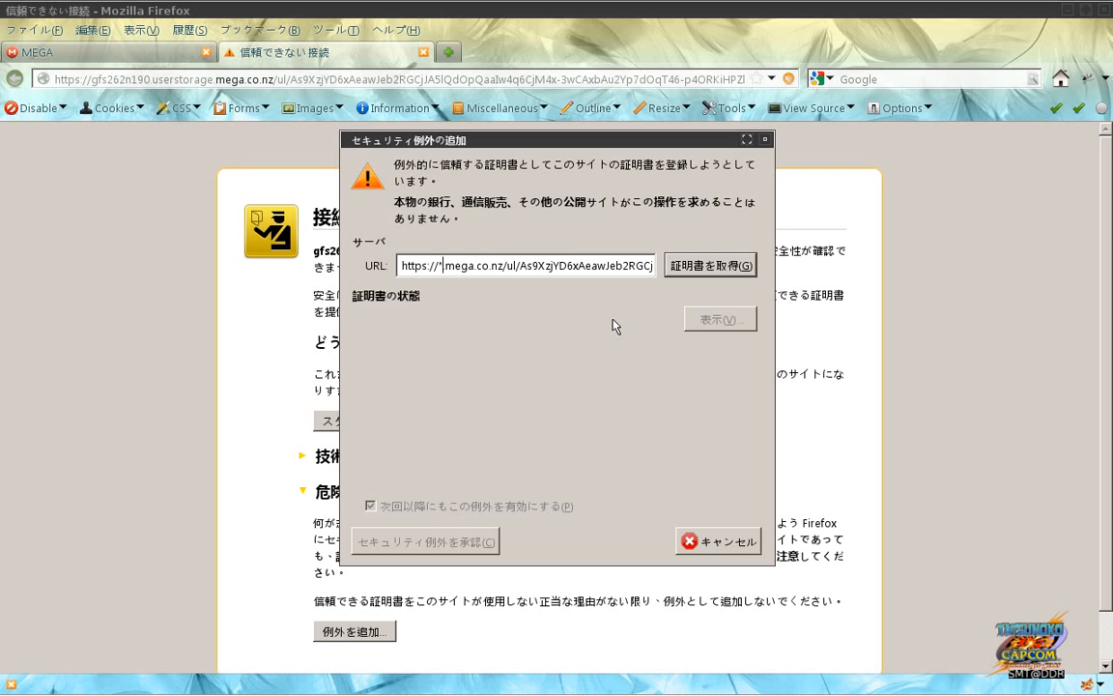
pyautogui.click(725, 544)
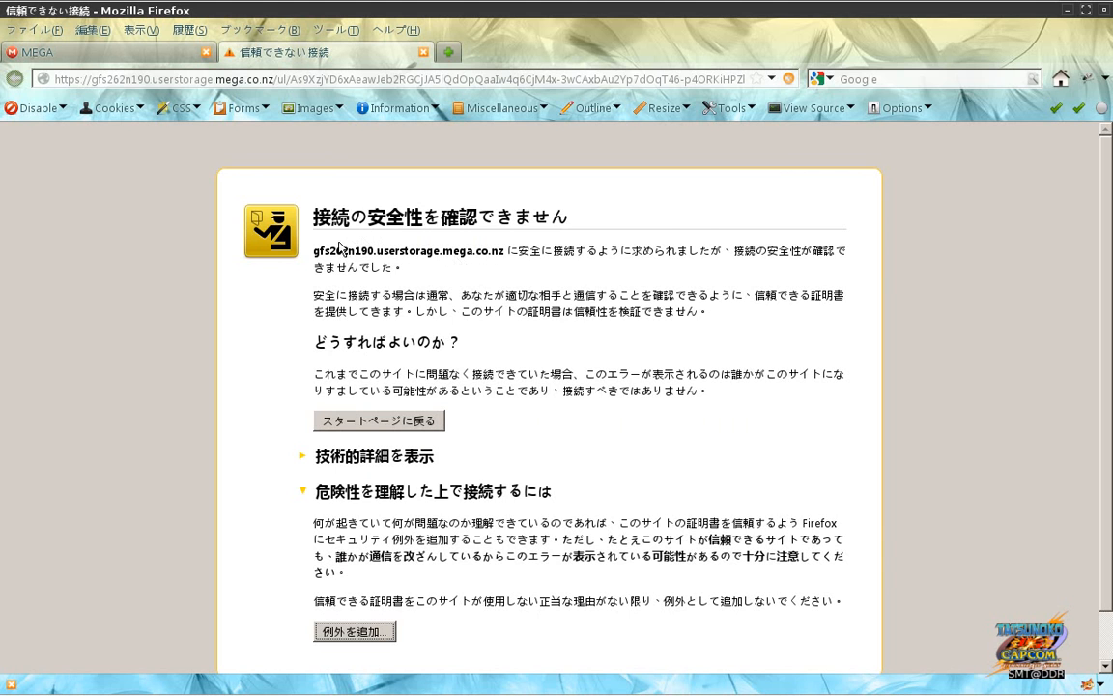
pyautogui.moveTo(315, 259); pyautogui.dragTo(374, 263)
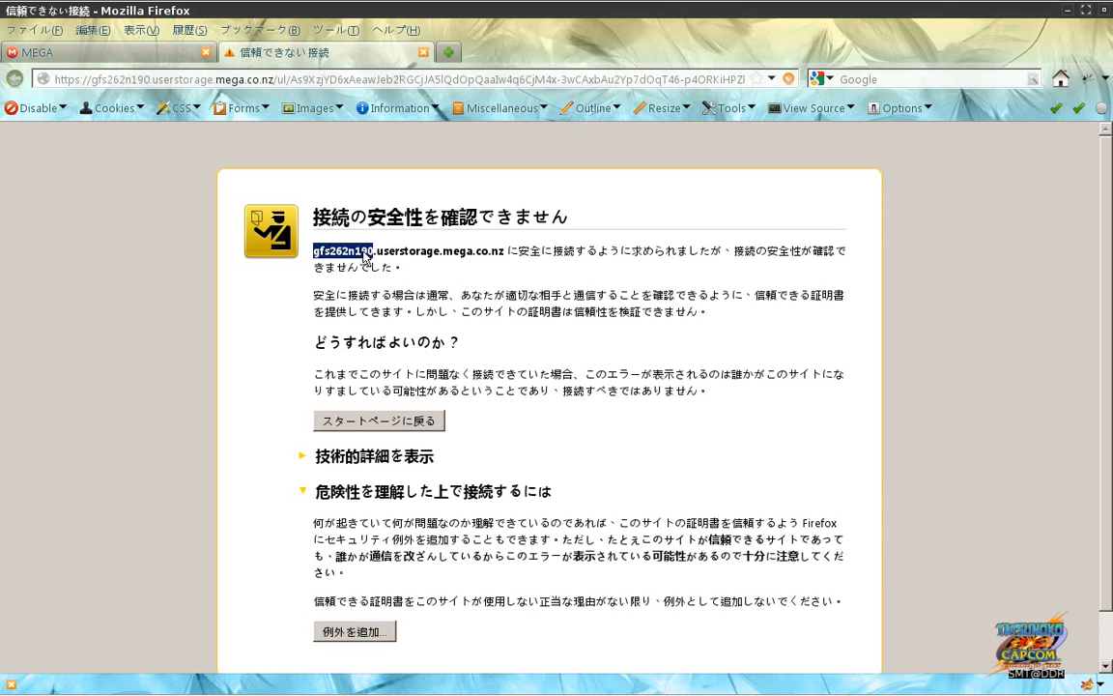
pyautogui.click(367, 258)
pyautogui.moveTo(374, 259); pyautogui.dragTo(316, 257)
pyautogui.hotkey('alt', 'Tab')
pyautogui.hotkey('alt', 'Tab')
pyautogui.hotkey('alt', 'Tab')
pyautogui.hotkey('alt', 'Tab')
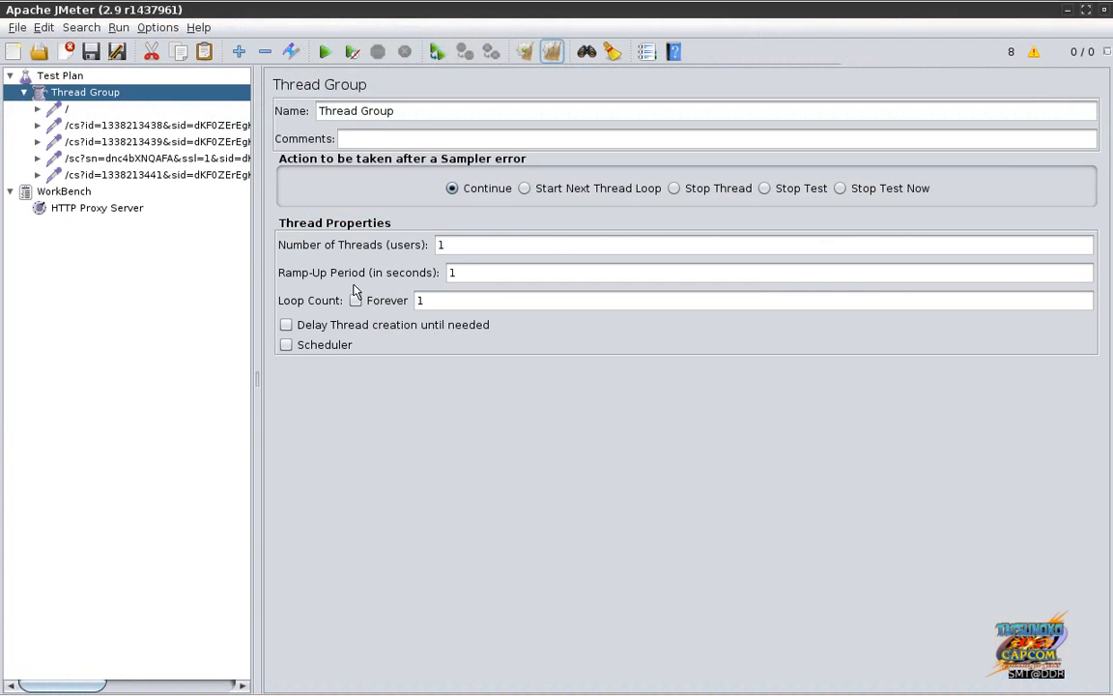
pyautogui.click(114, 122)
pyautogui.hotkey('alt', 'Tab')
pyautogui.hotkey('alt', 'Tab')
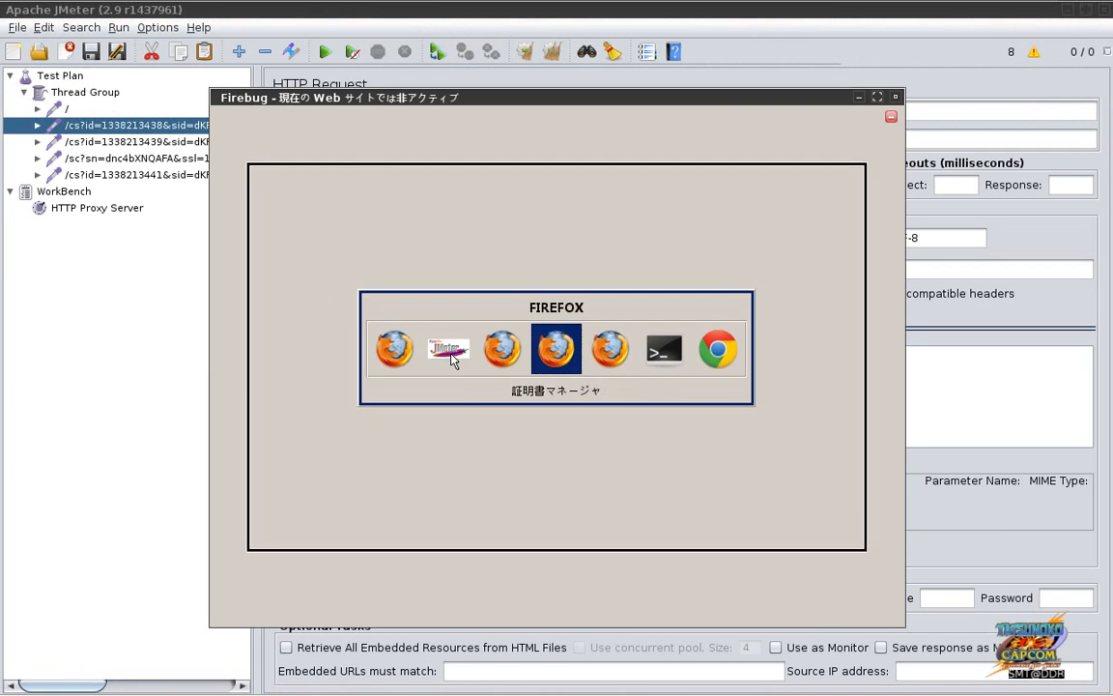
pyautogui.hotkey('alt', 'Tab')
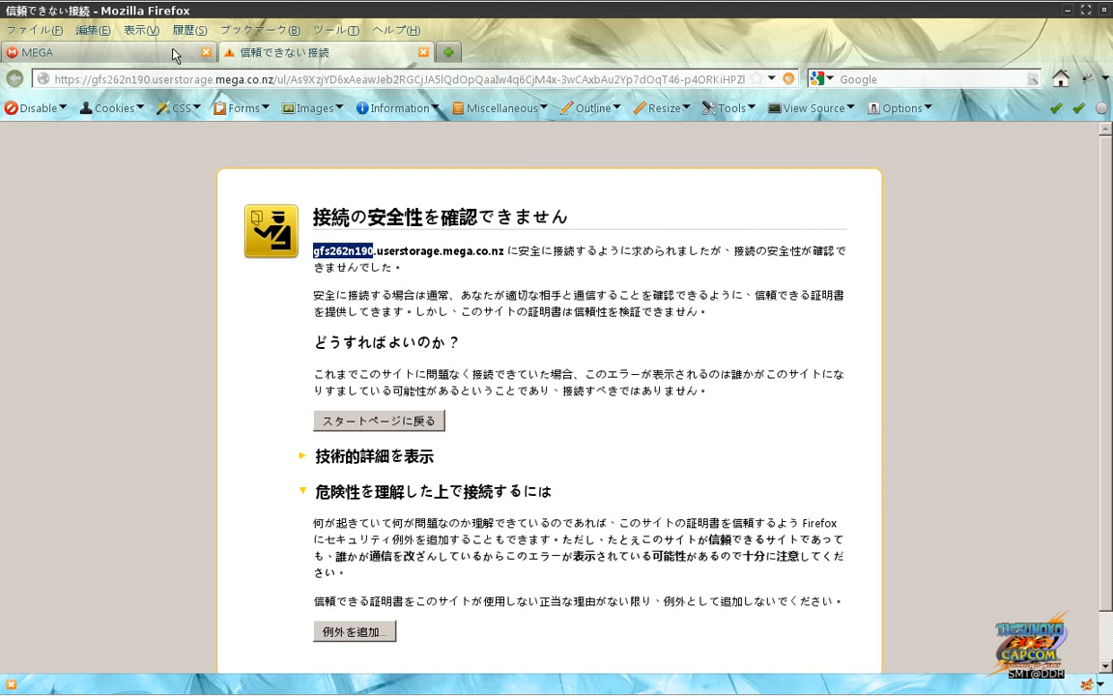
pyautogui.hotkey('ctrl', 'Tab')
pyautogui.hotkey('alt', 'Tab')
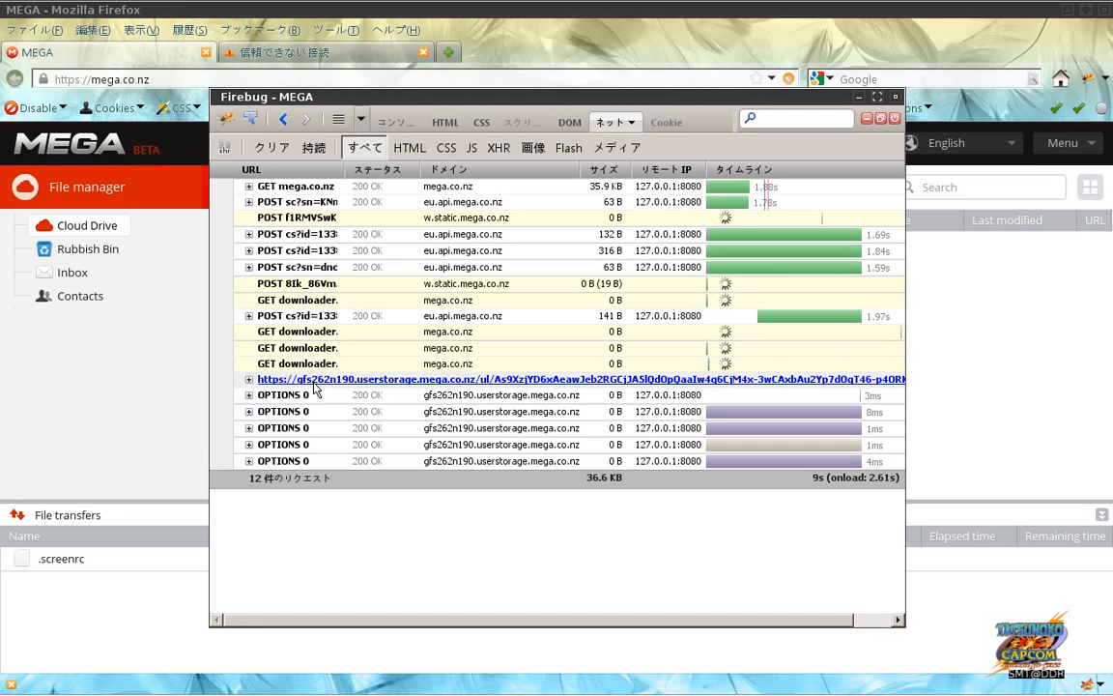
pyautogui.click(309, 316)
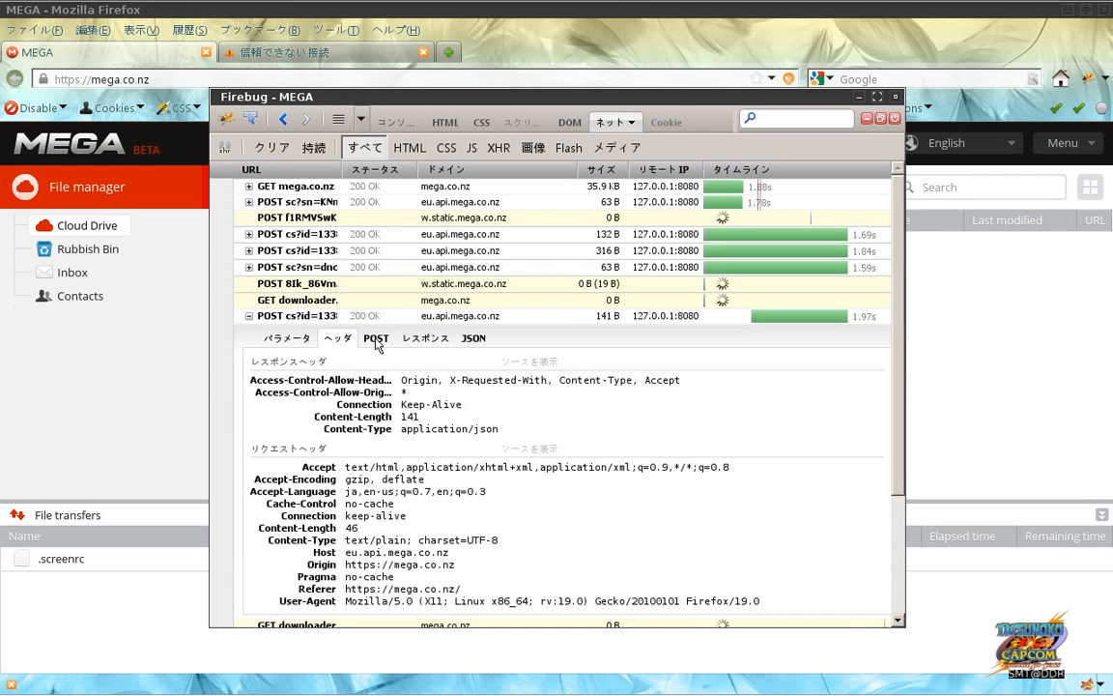
pyautogui.click(376, 340)
pyautogui.click(344, 339)
pyautogui.click(434, 341)
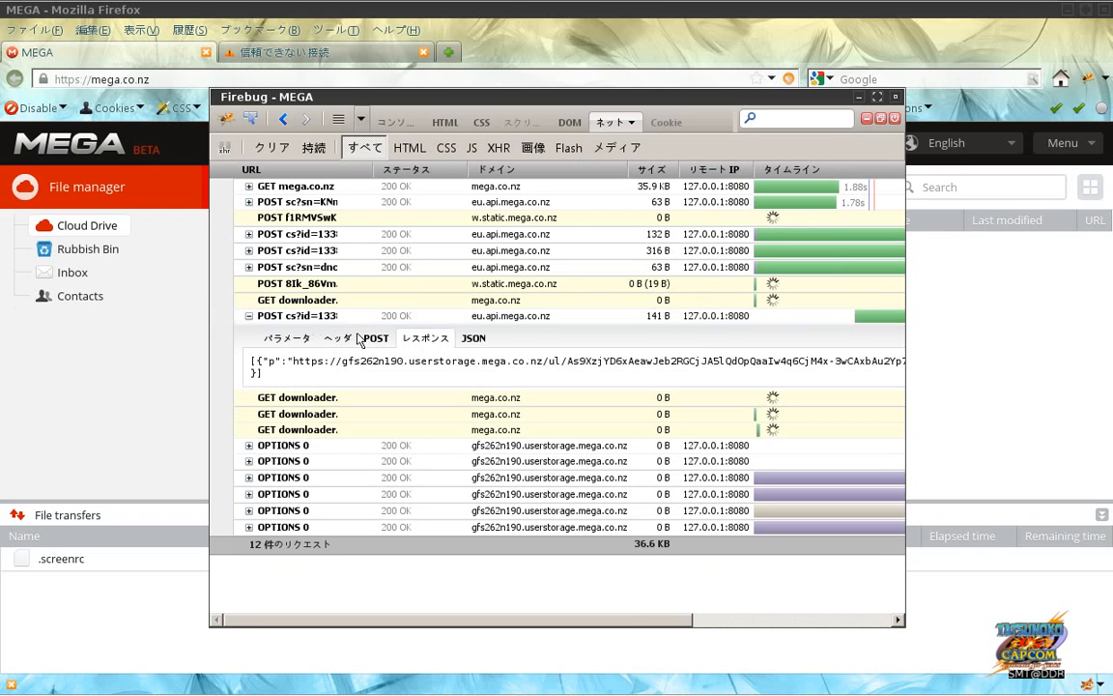
pyautogui.moveTo(311, 363); pyautogui.dragTo(578, 376)
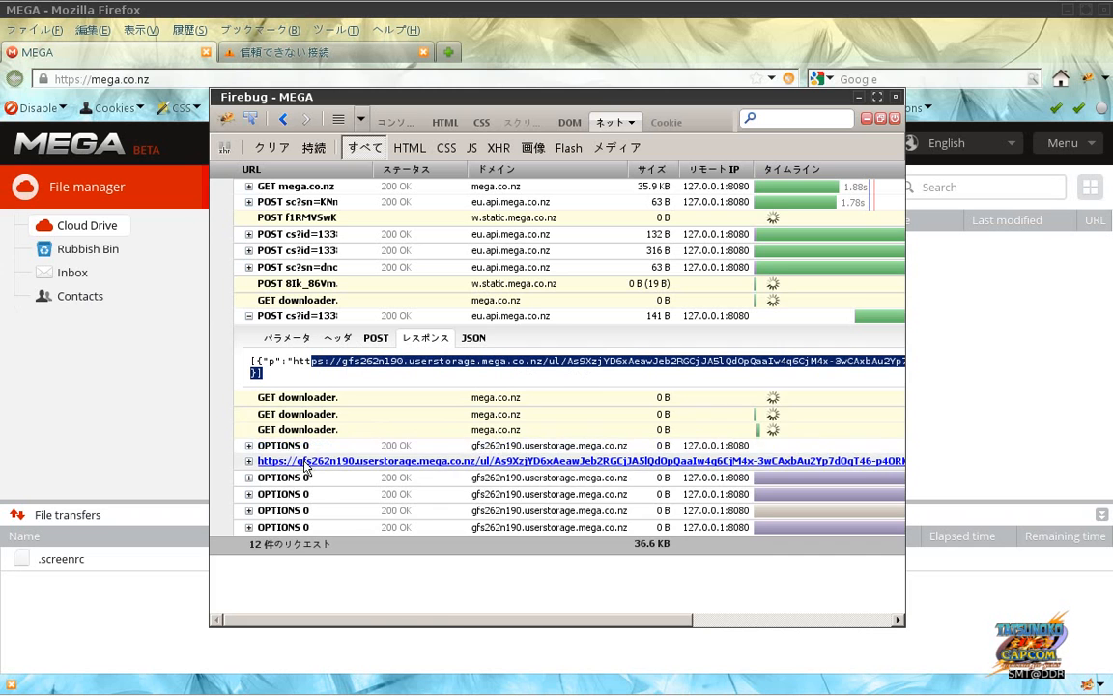
# Step: Inspect the headers of the OPTIONS requests to the upload server in a maximized Firebug window
pyautogui.click(305, 462)
pyautogui.click(321, 484)
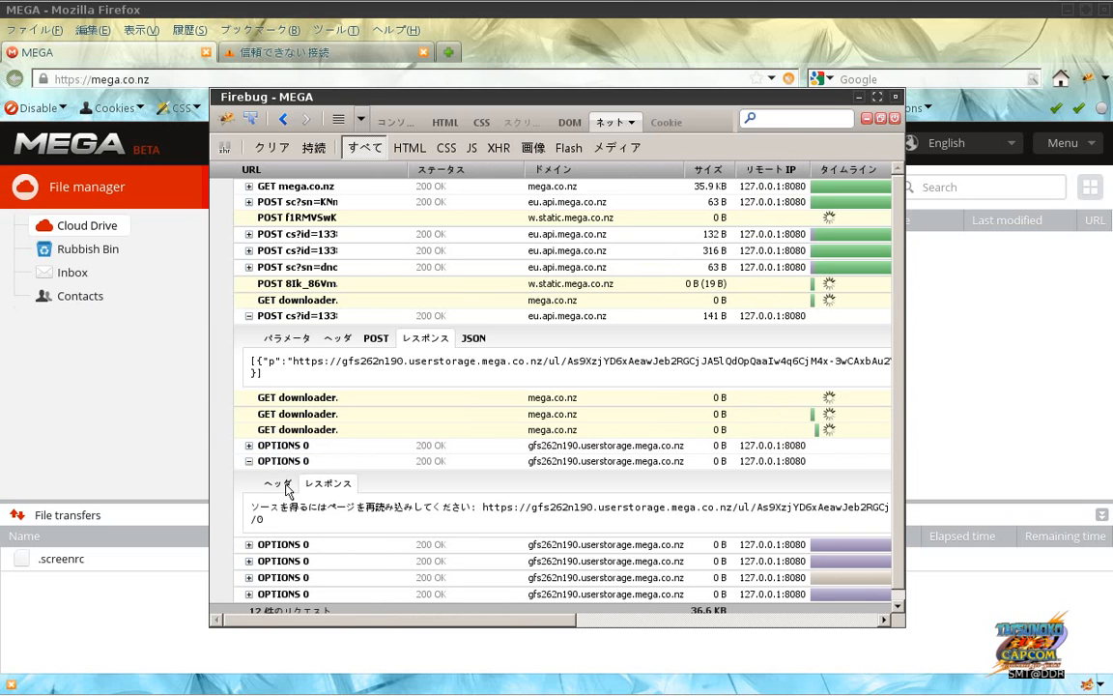
pyautogui.click(284, 490)
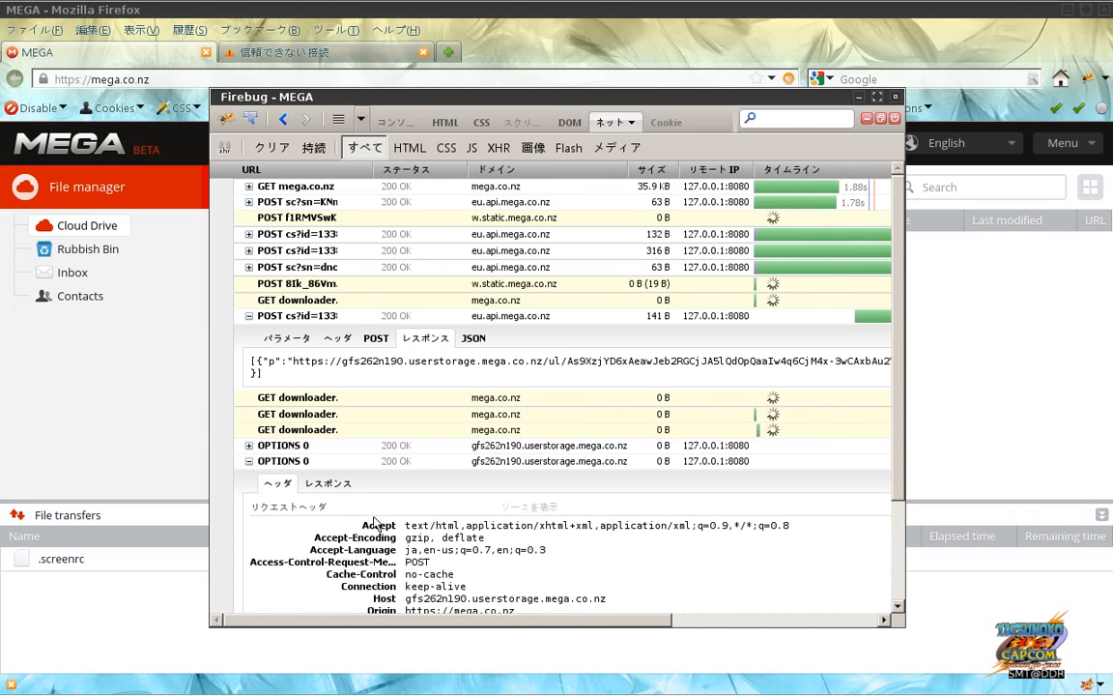
pyautogui.click(876, 96)
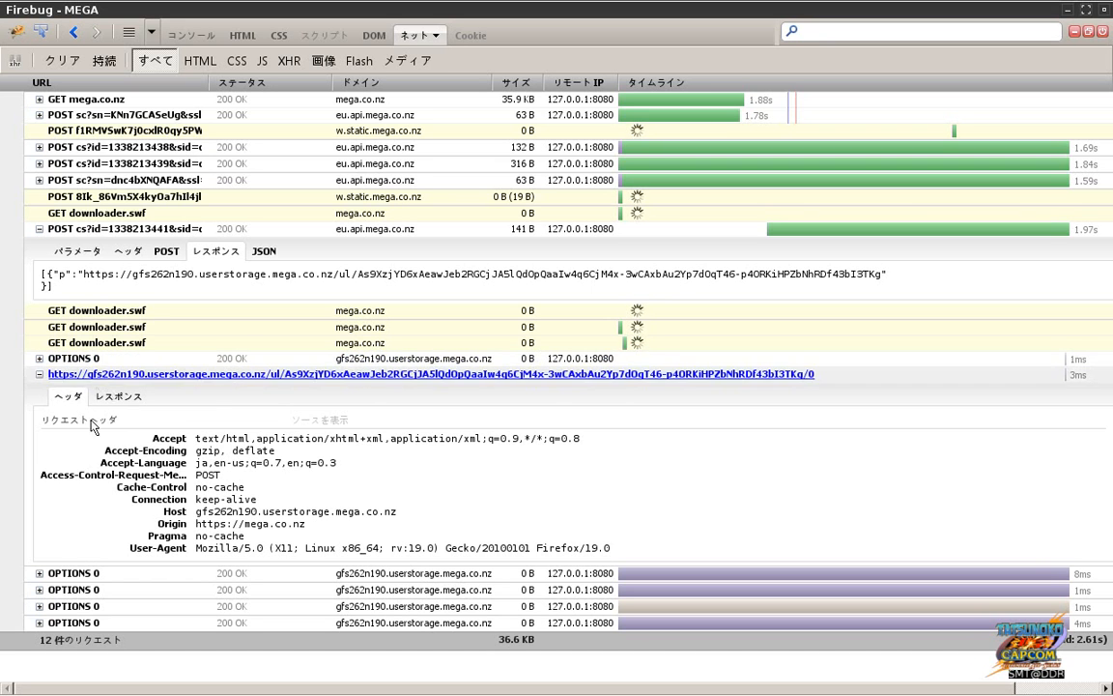
pyautogui.click(64, 375)
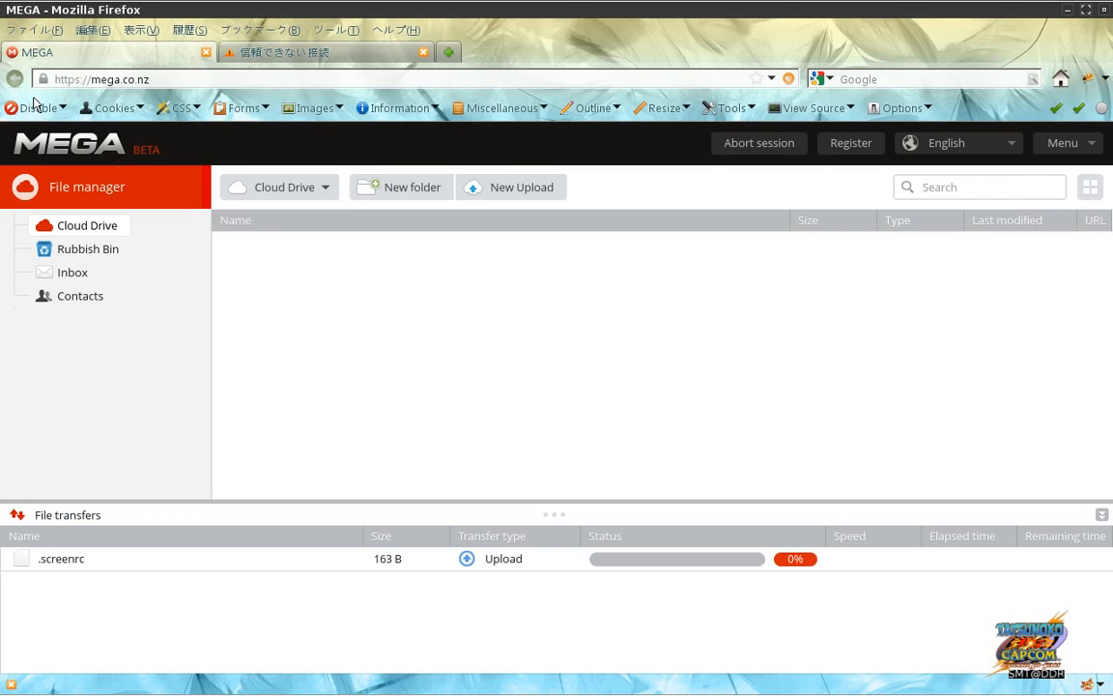
pyautogui.click(35, 107)
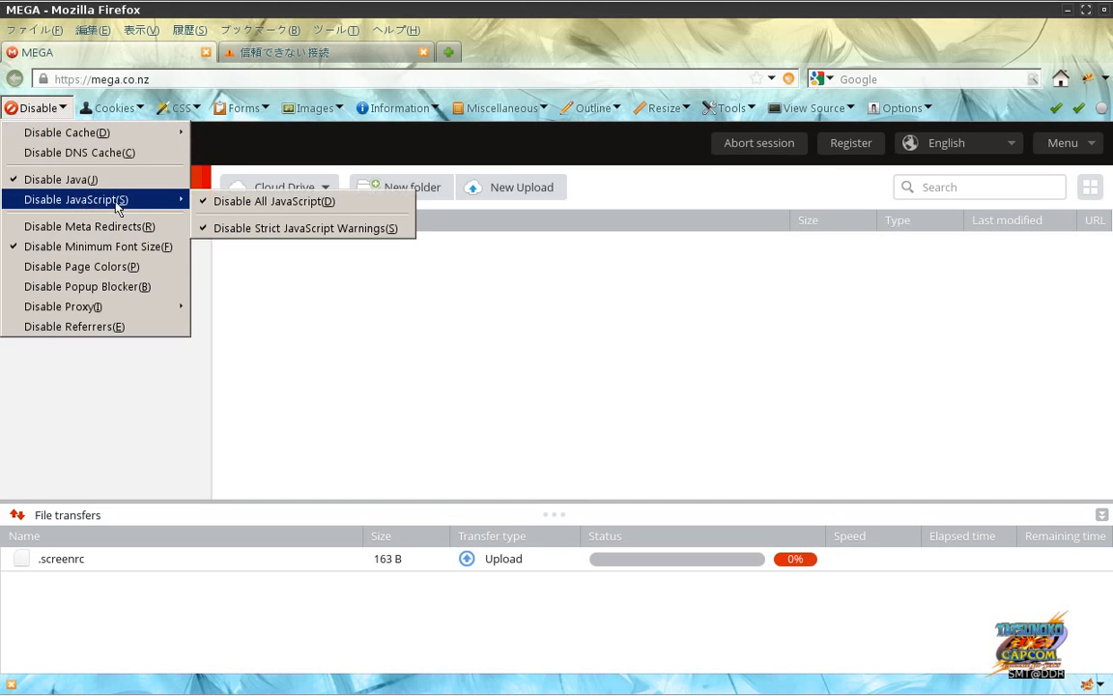
pyautogui.click(208, 204)
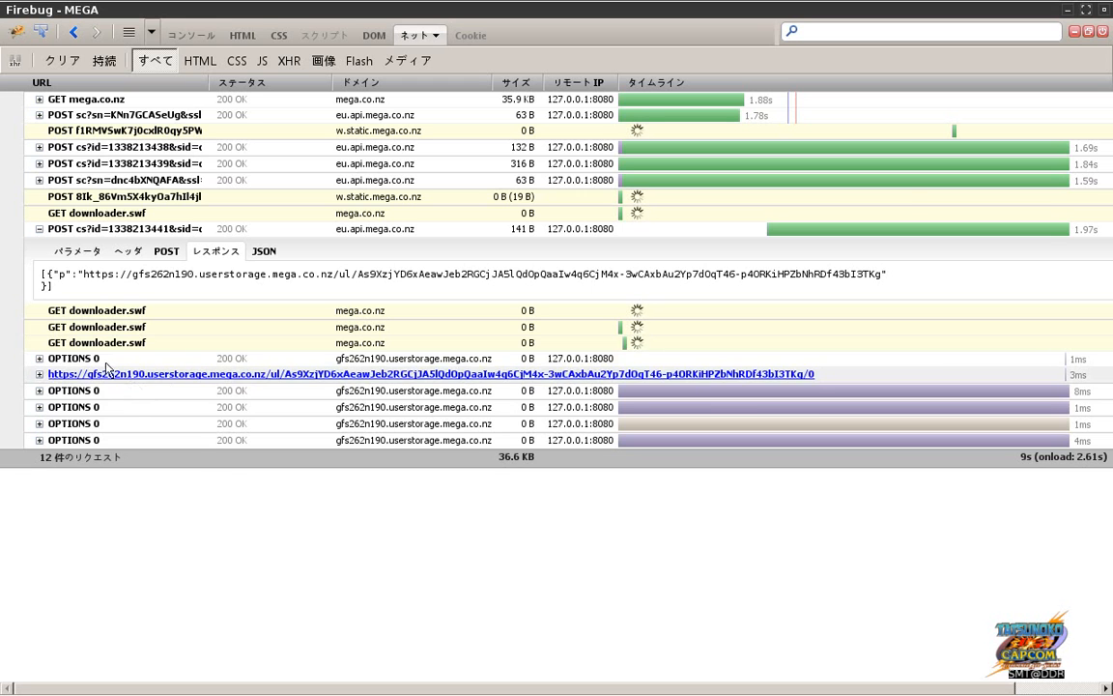
pyautogui.hotkey('alt', 'Tab')
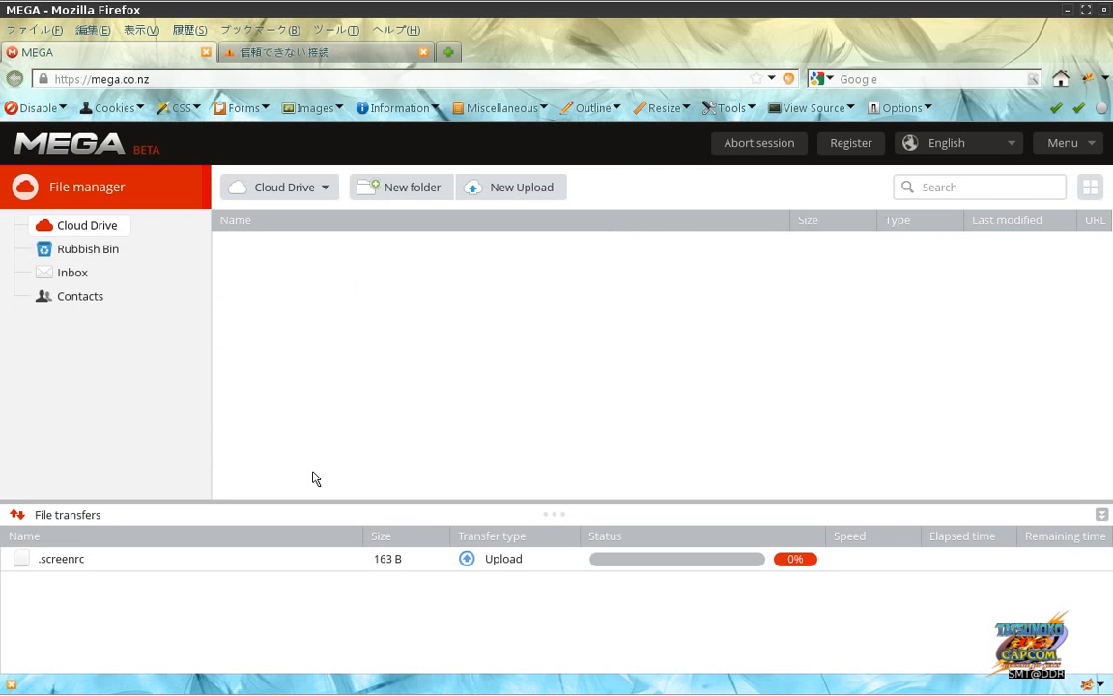
pyautogui.hotkey('alt', 'Tab')
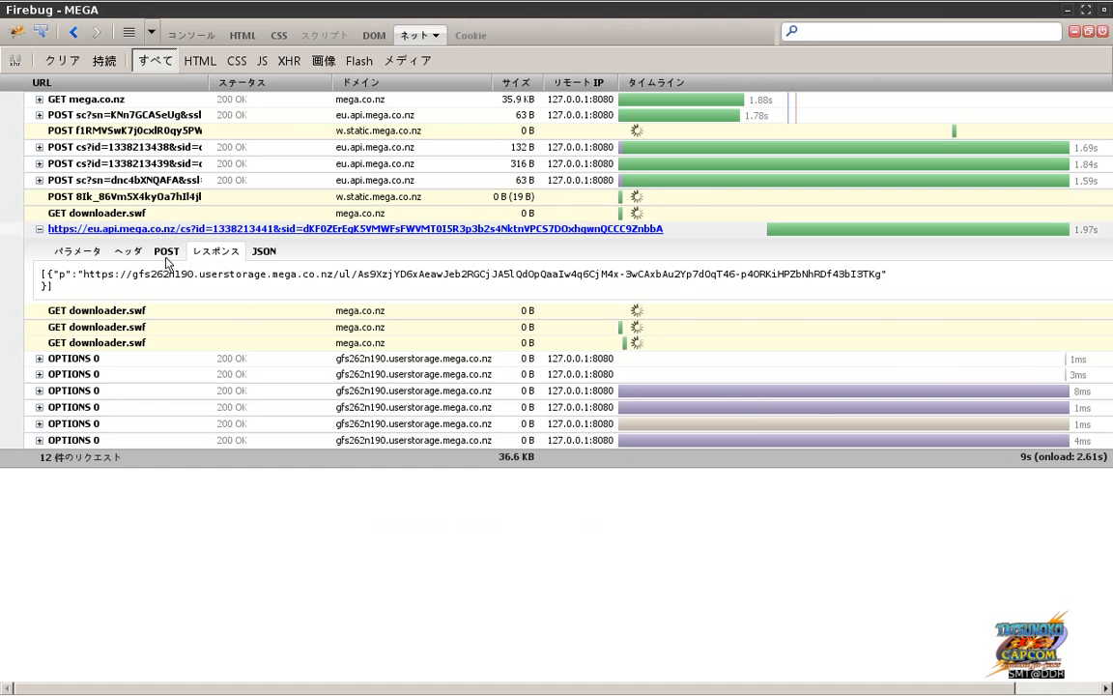
pyautogui.moveTo(84, 275); pyautogui.dragTo(212, 292)
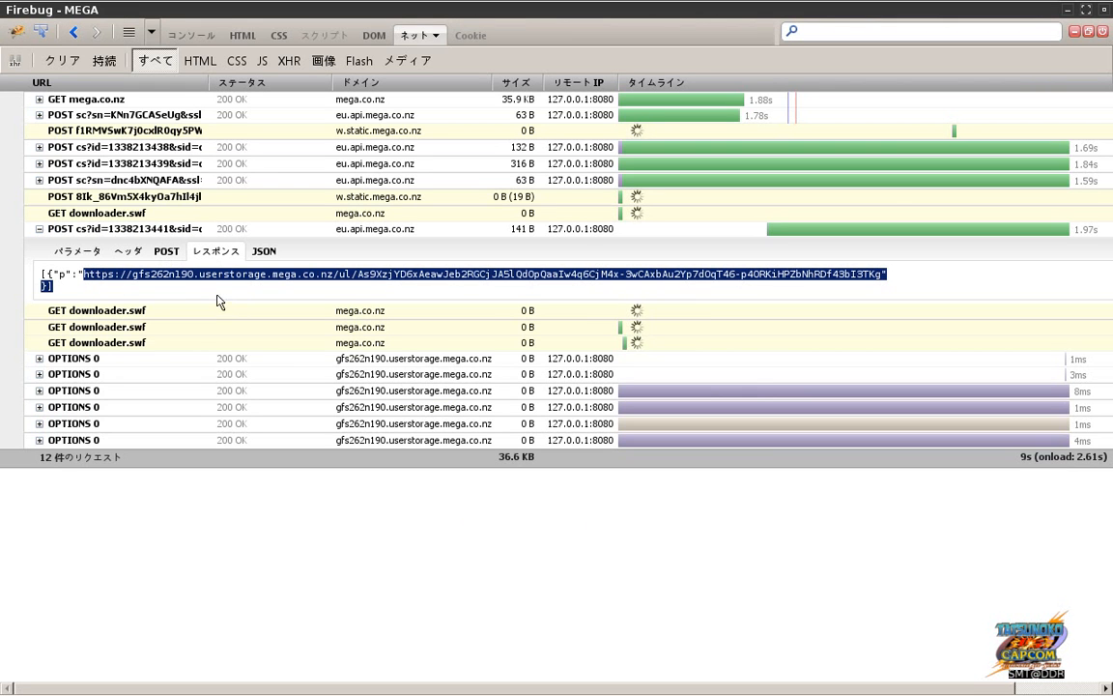
pyautogui.hotkey('alt', 'Tab')
pyautogui.hotkey('alt', 'Tab')
pyautogui.hotkey('alt', 'Tab')
pyautogui.hotkey('alt', 'Tab')
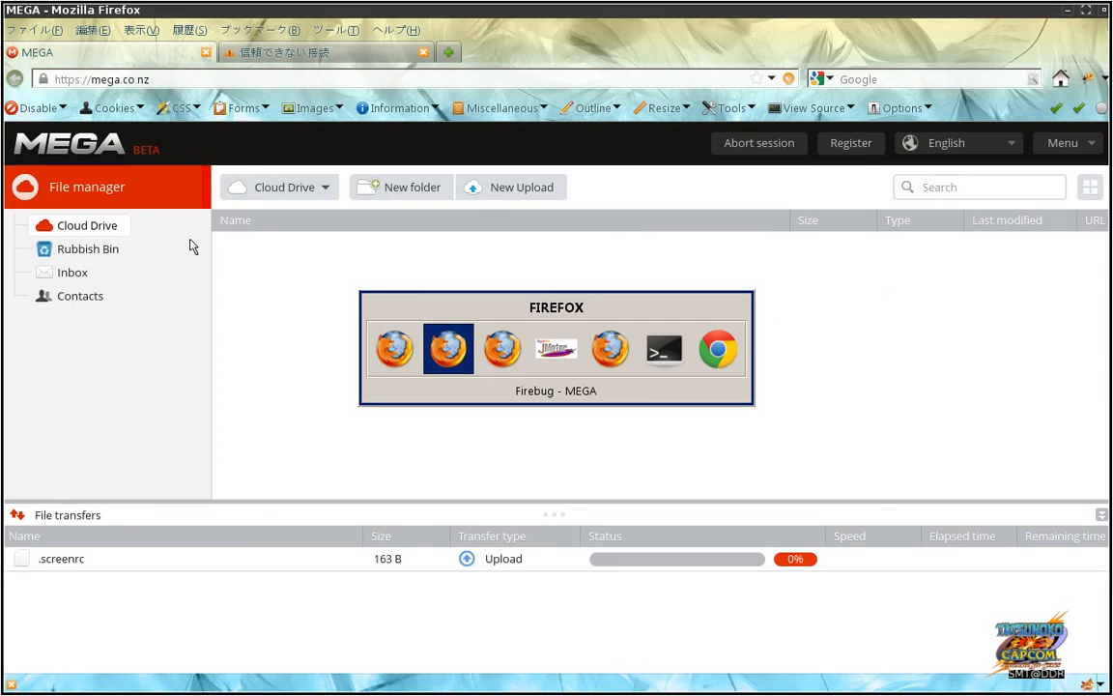
pyautogui.click(107, 178)
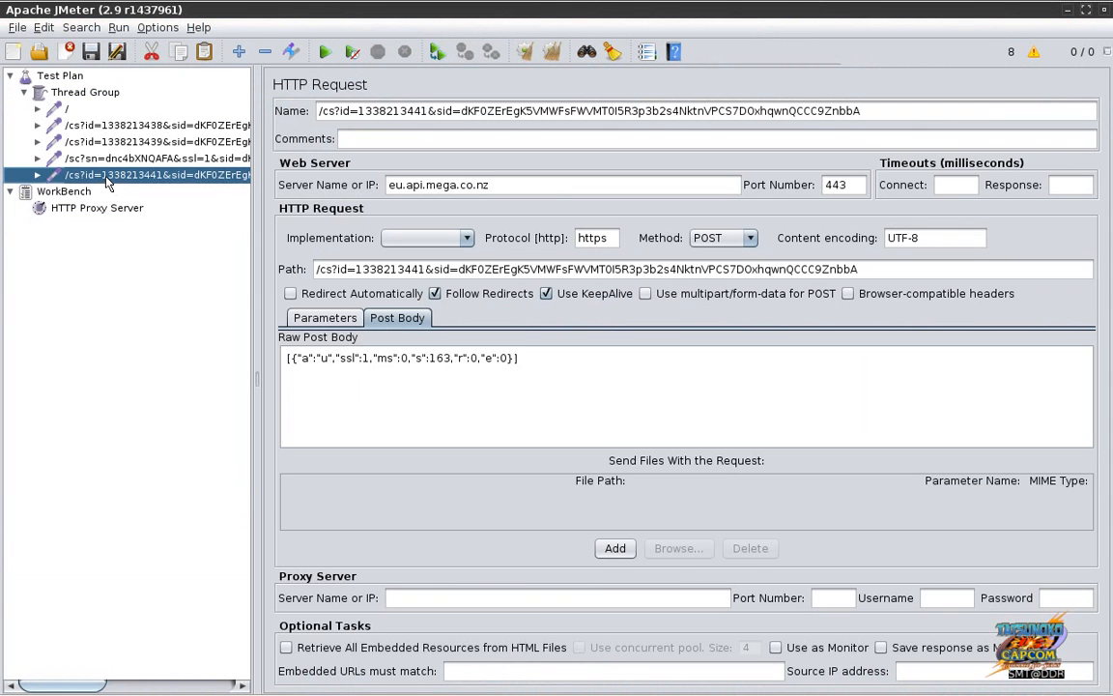
pyautogui.click(130, 143)
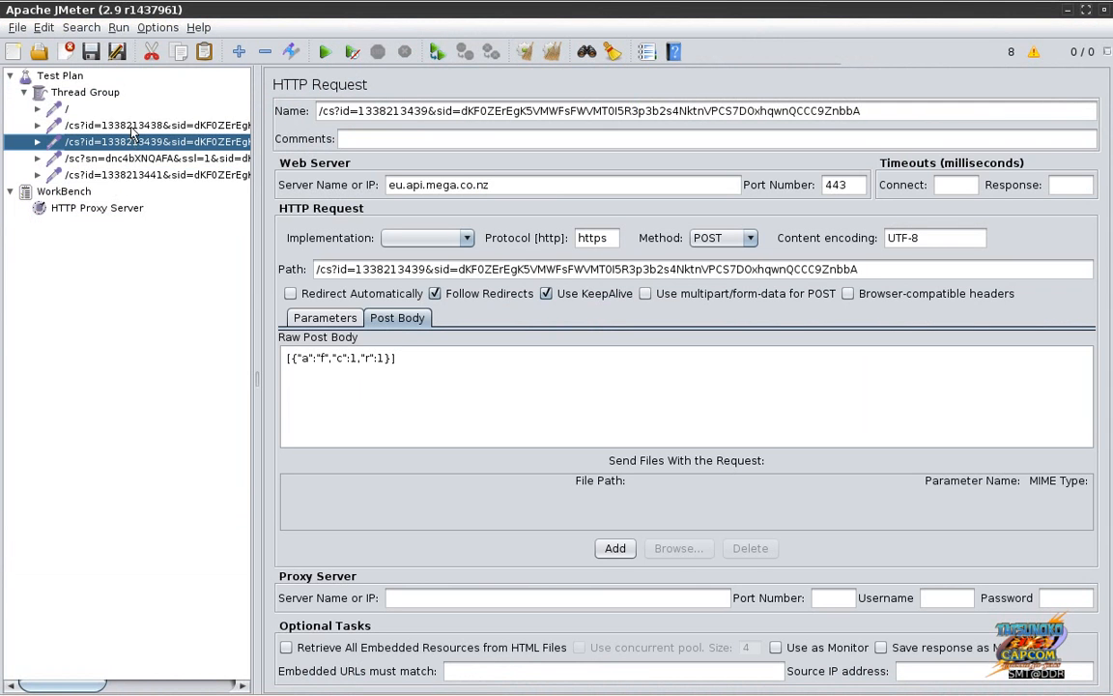
pyautogui.click(132, 129)
pyautogui.click(136, 143)
pyautogui.click(142, 174)
pyautogui.hotkey('alt', 'Tab')
pyautogui.hotkey('alt', 'Tab')
pyautogui.hotkey('alt', 'Tab')
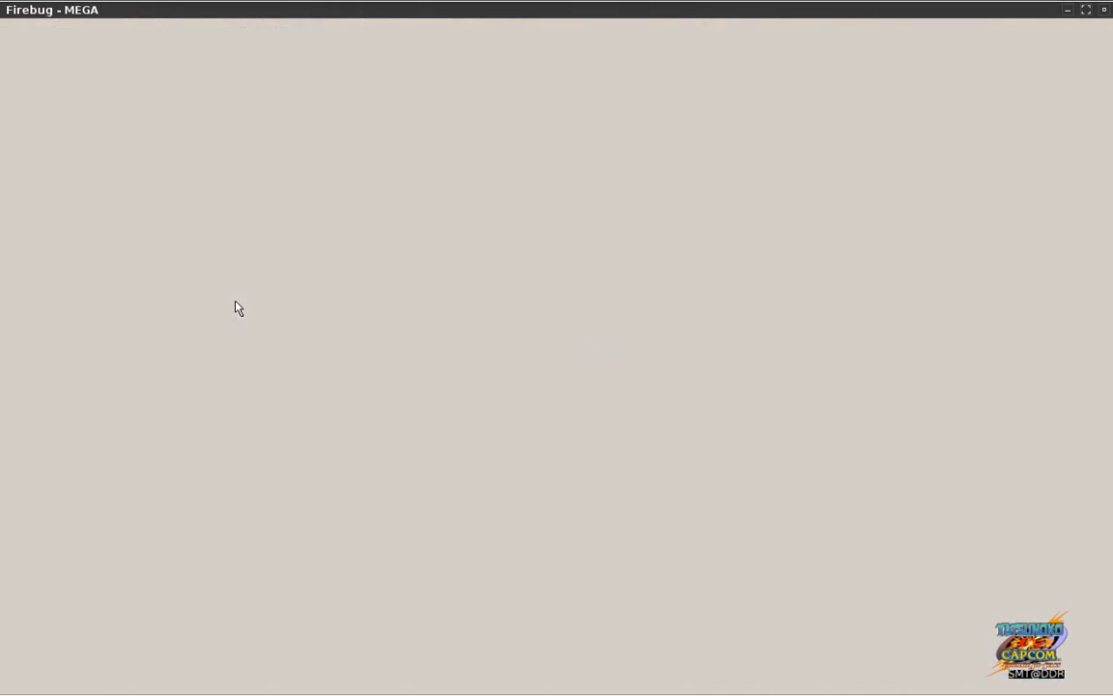
pyautogui.click(164, 253)
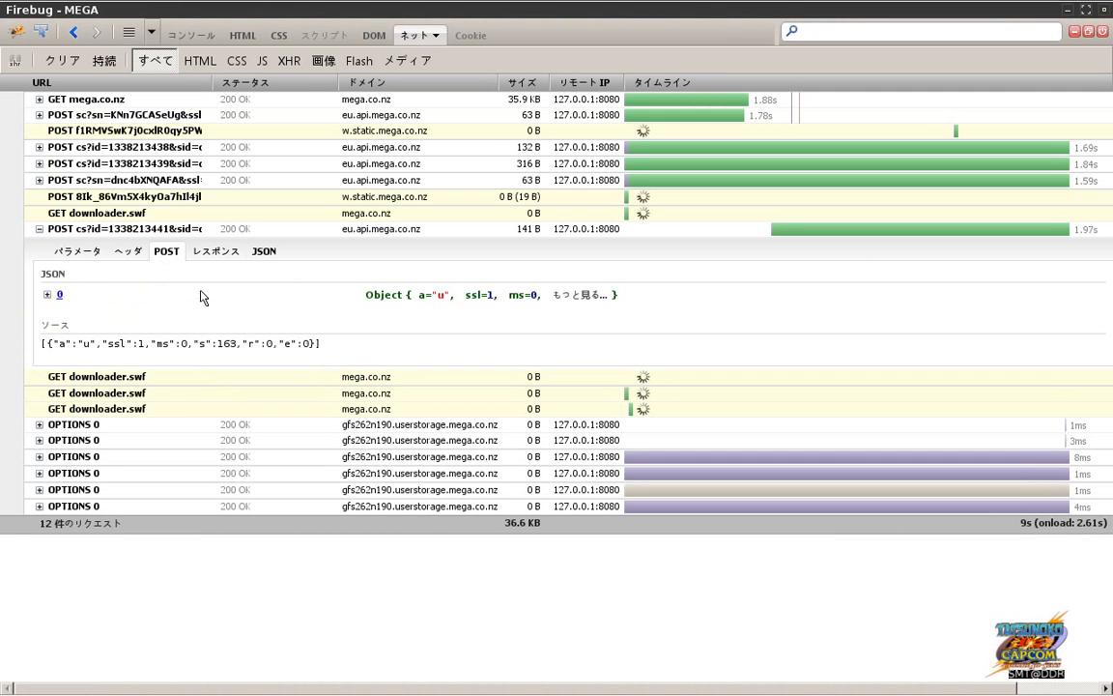
pyautogui.click(215, 251)
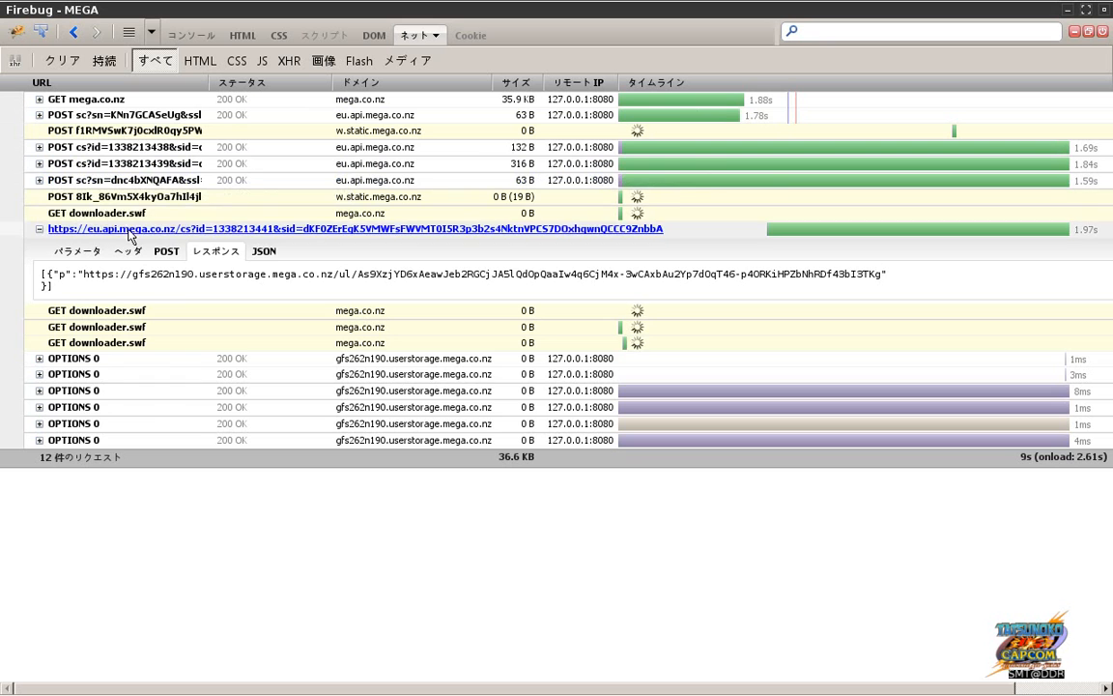
pyautogui.click(135, 184)
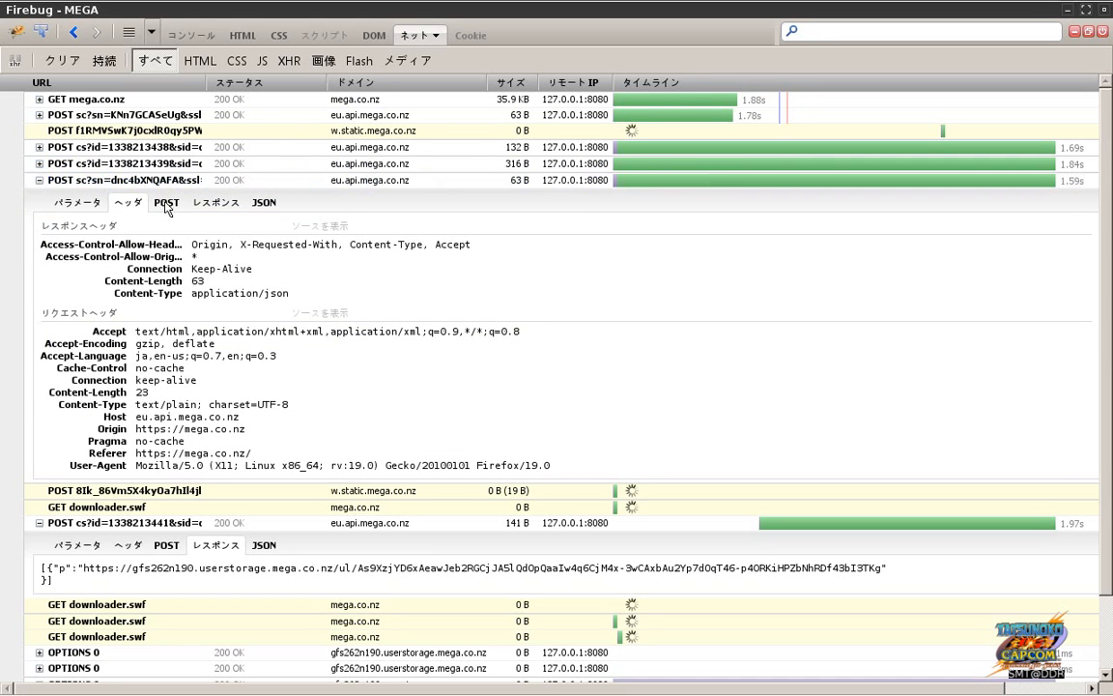
pyautogui.click(166, 203)
pyautogui.click(203, 205)
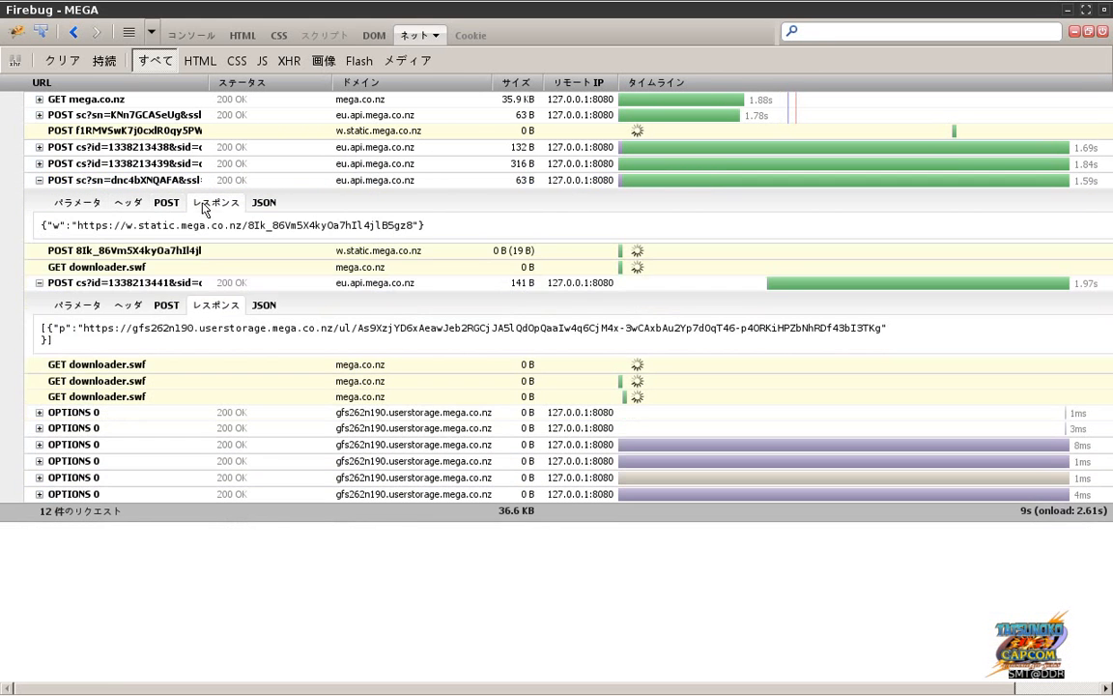
pyautogui.click(155, 180)
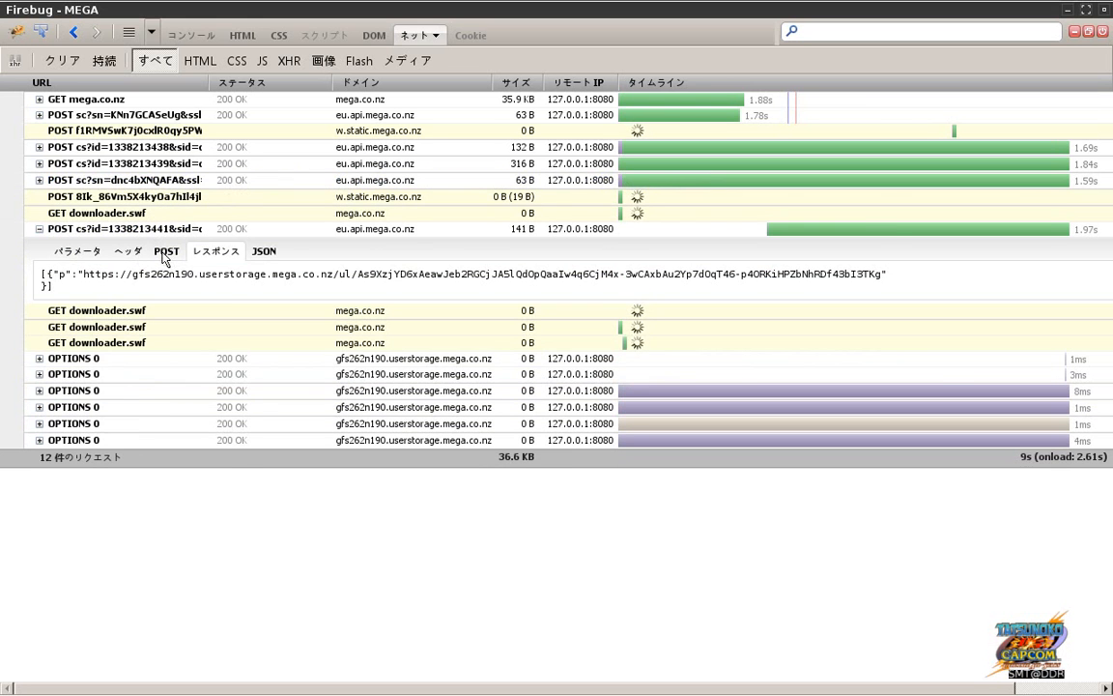
pyautogui.click(165, 253)
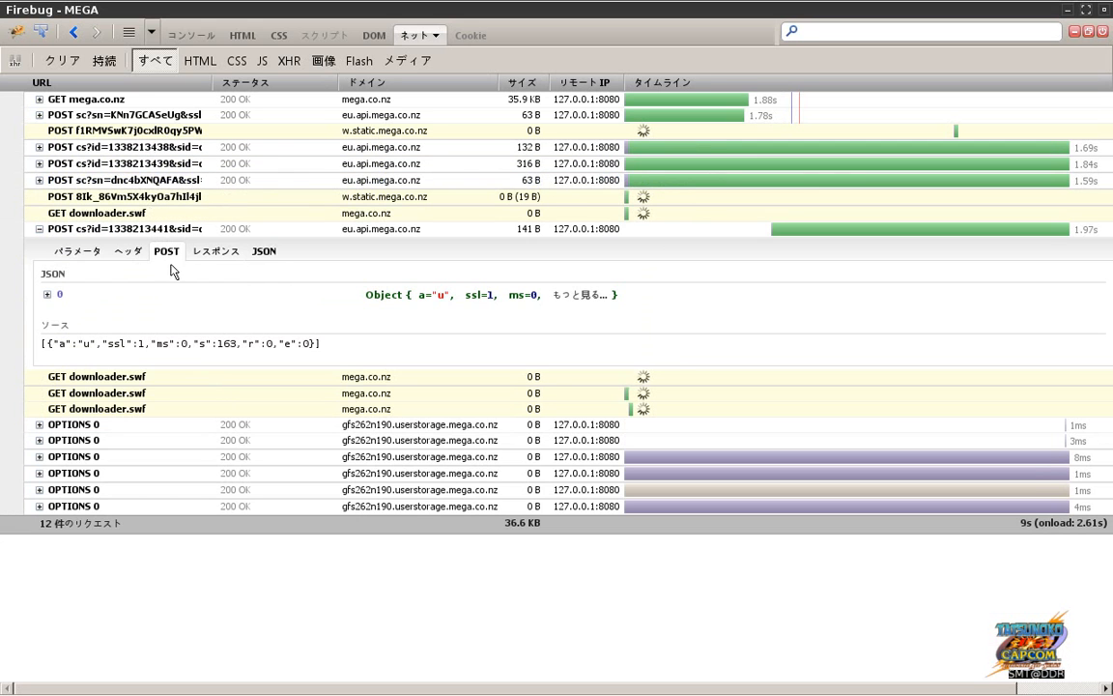
pyautogui.click(205, 254)
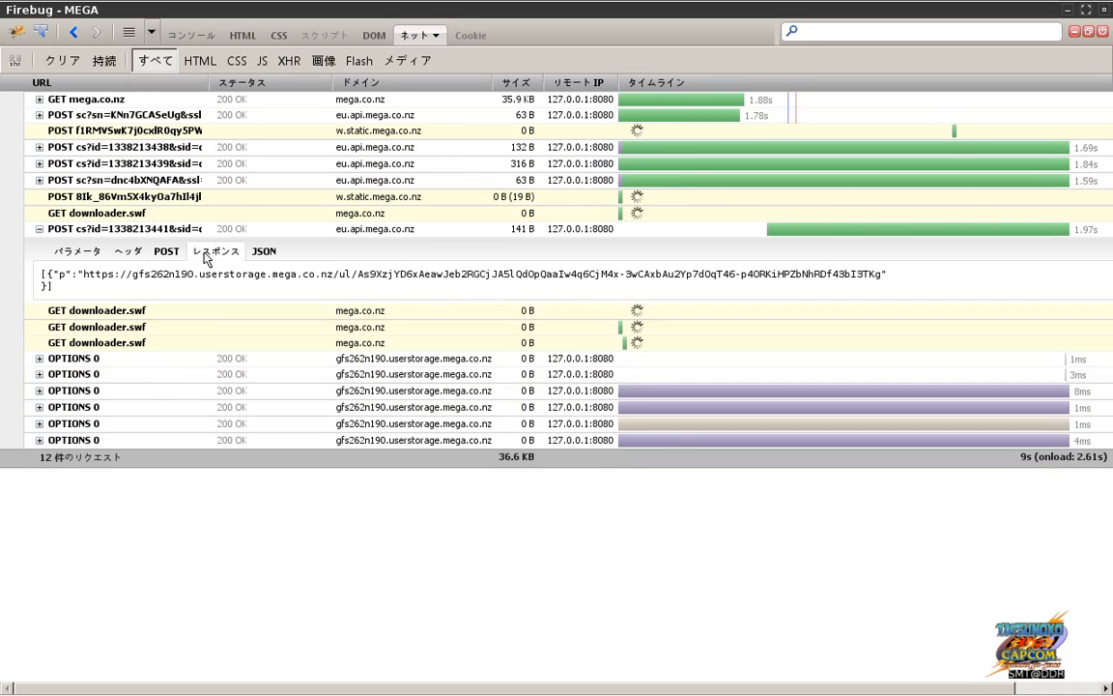
pyautogui.hotkey('alt', 'Tab')
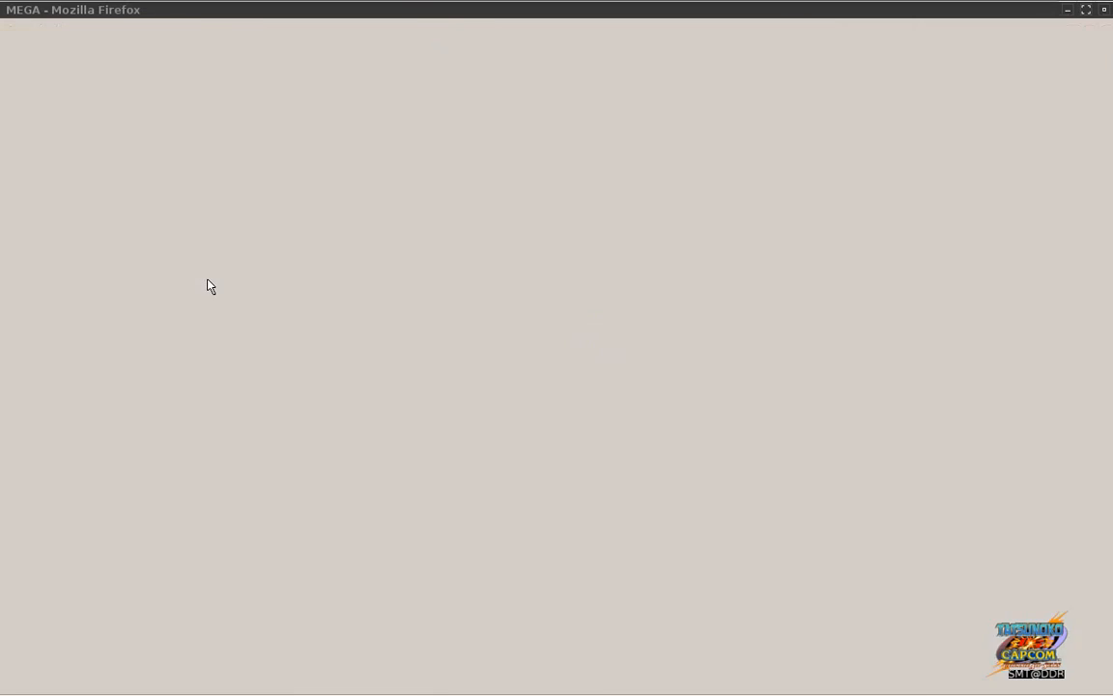
pyautogui.hotkey('alt', 'Tab')
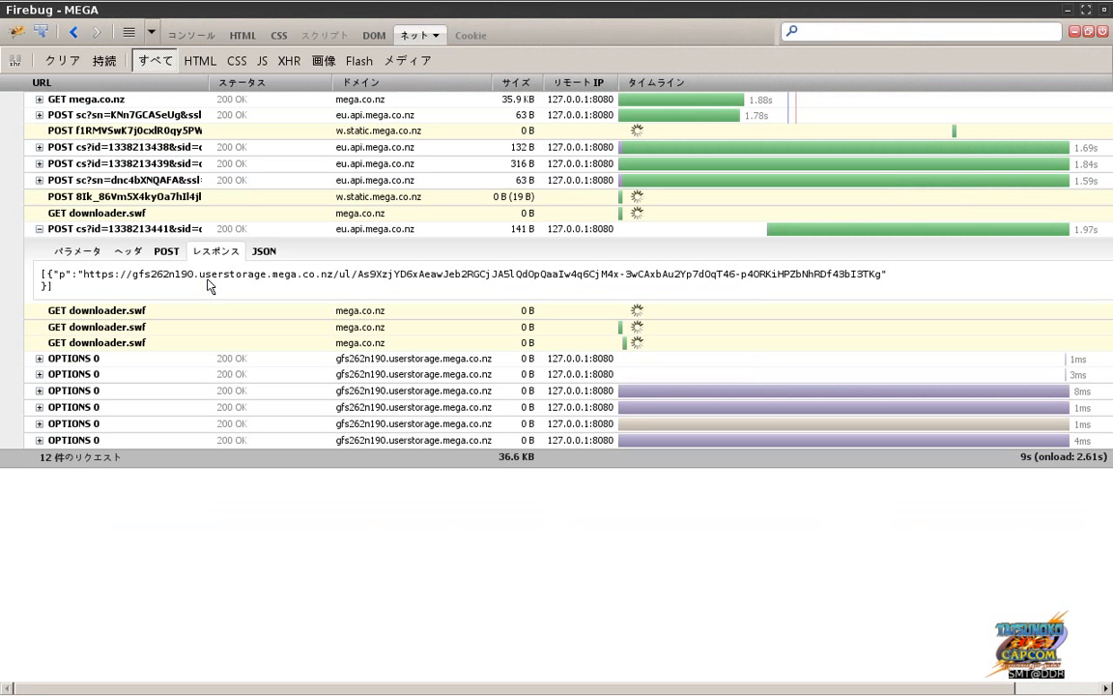
pyautogui.click(164, 251)
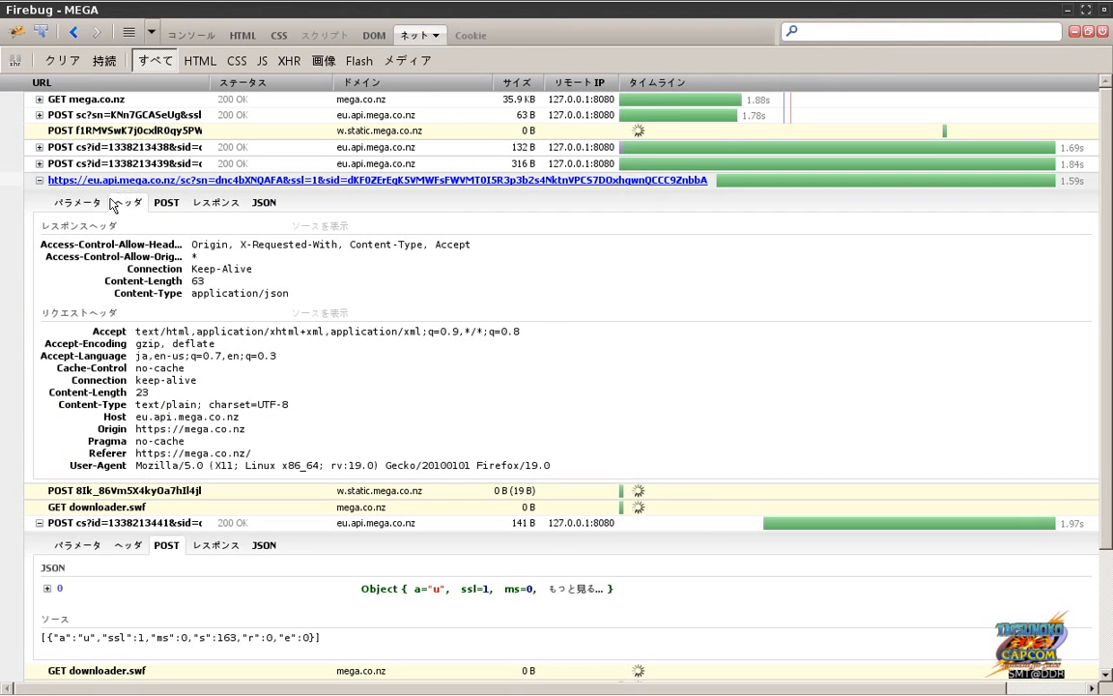
pyautogui.click(166, 203)
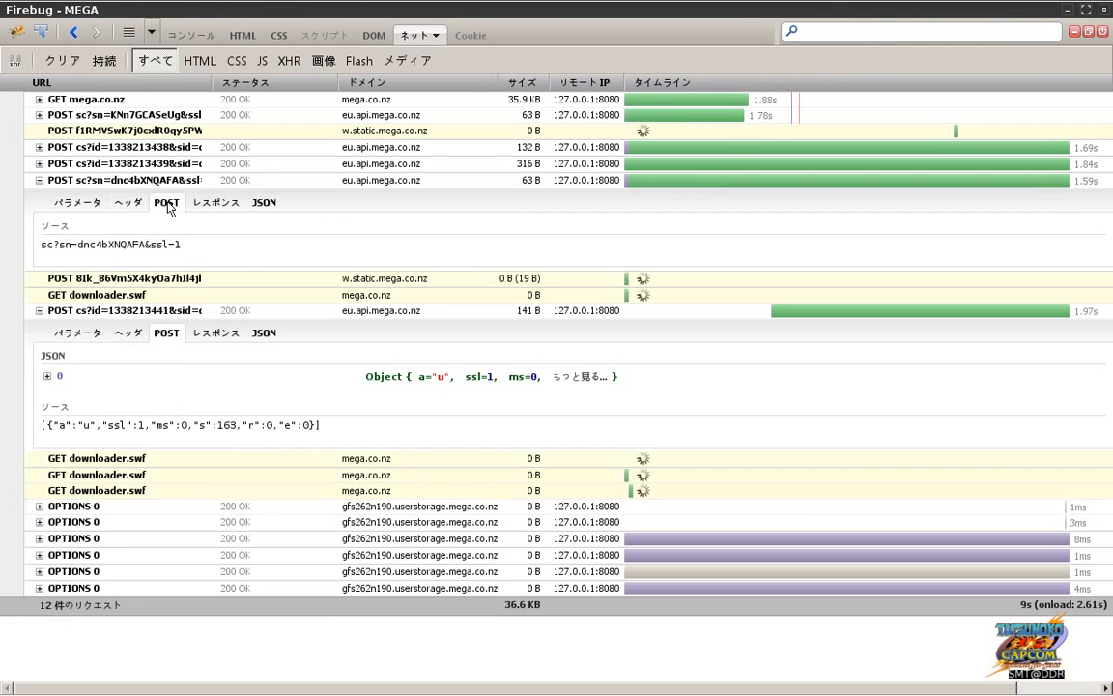
pyautogui.click(151, 149)
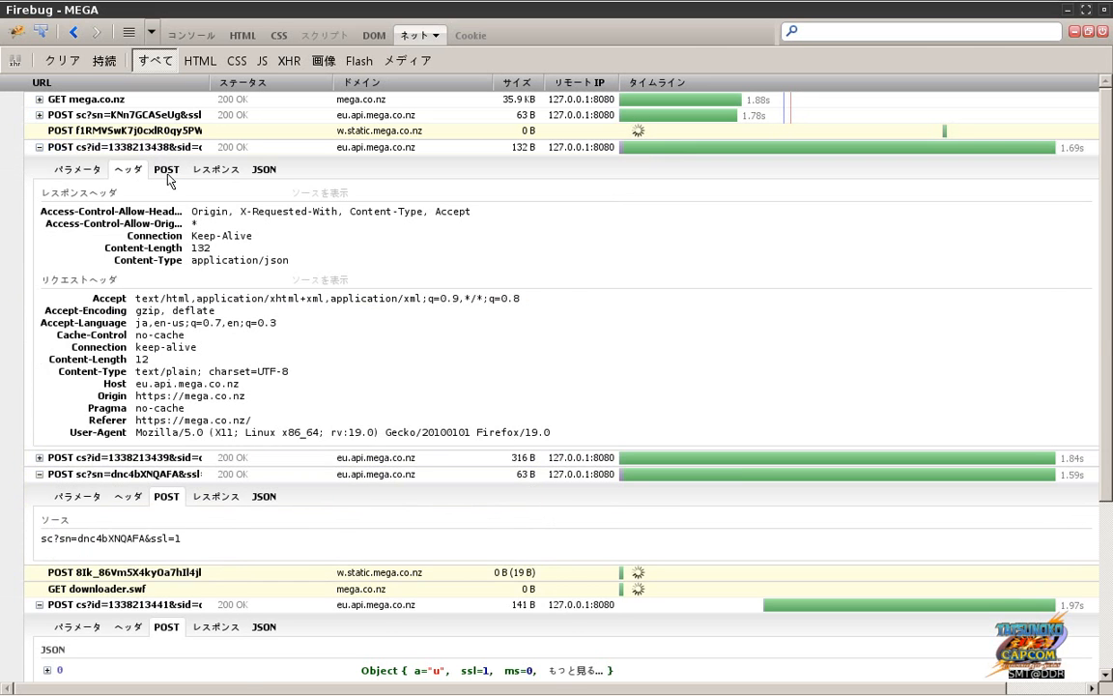
pyautogui.click(166, 169)
pyautogui.click(164, 116)
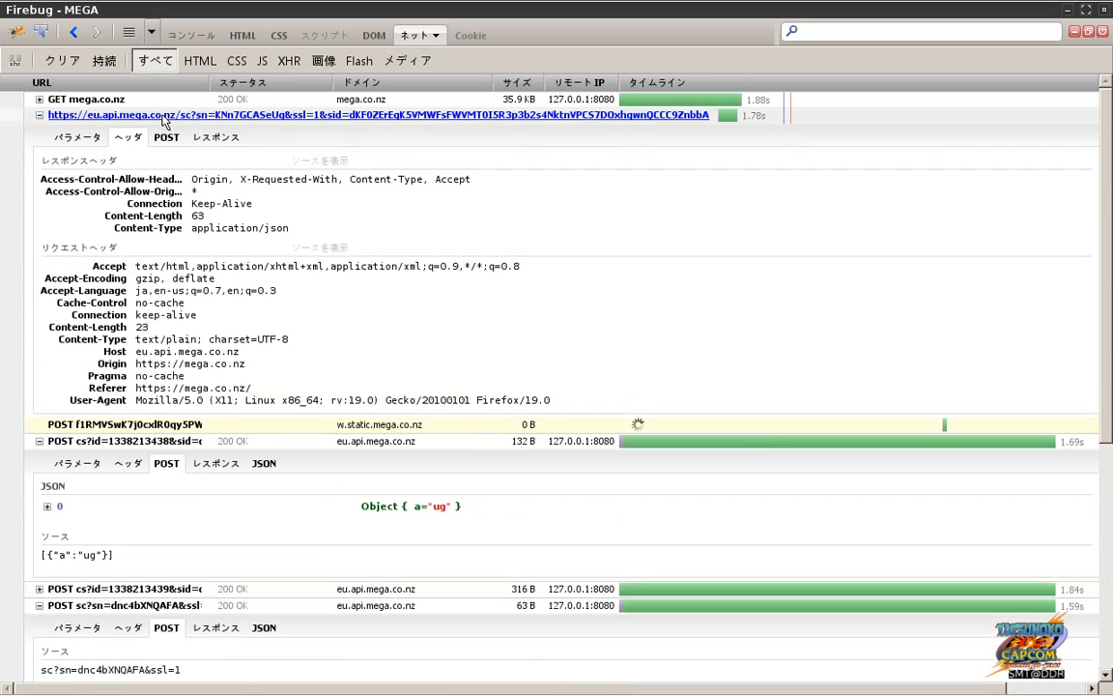
pyautogui.click(167, 138)
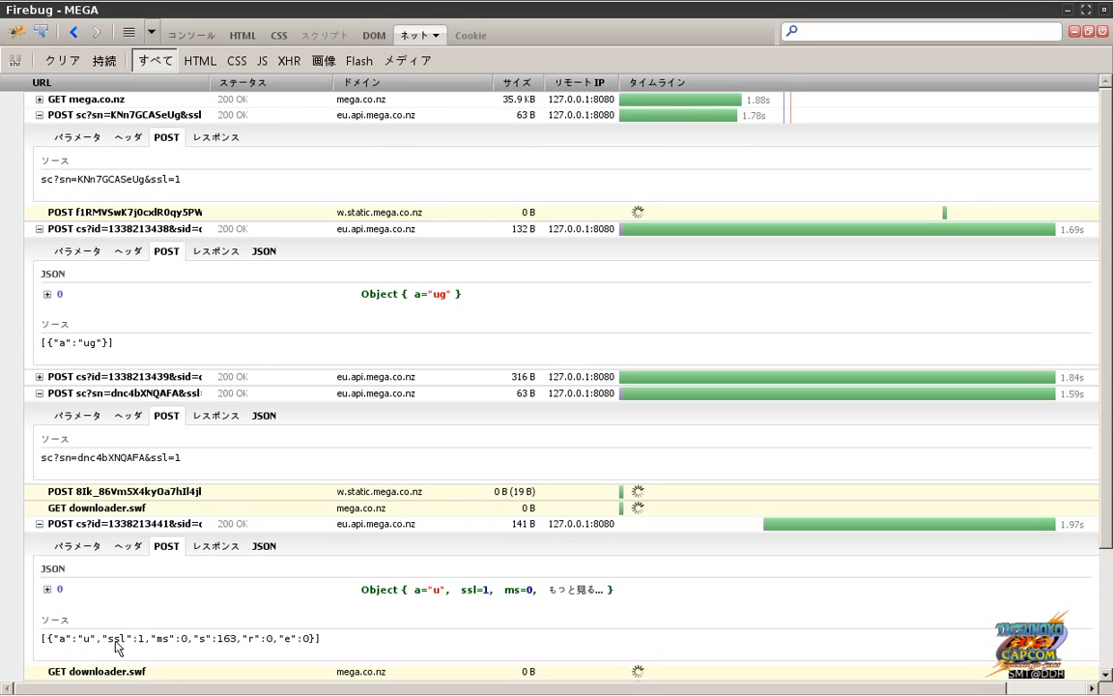
pyautogui.click(205, 548)
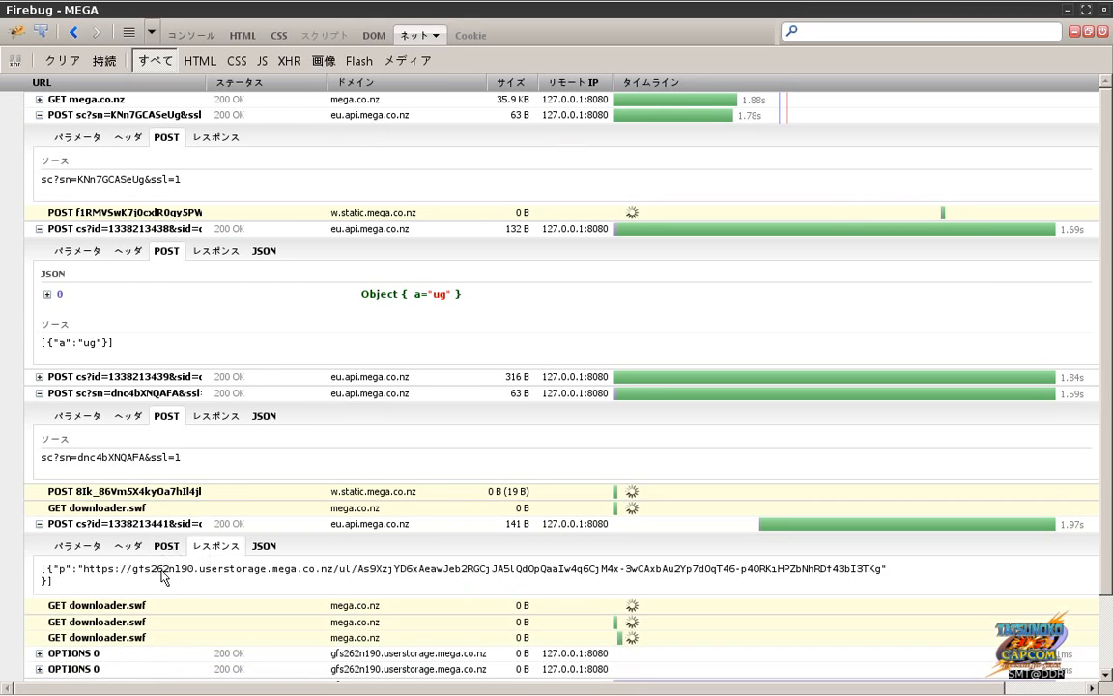
pyautogui.hotkey('alt', 'Tab')
pyautogui.hotkey('alt', 'Tab')
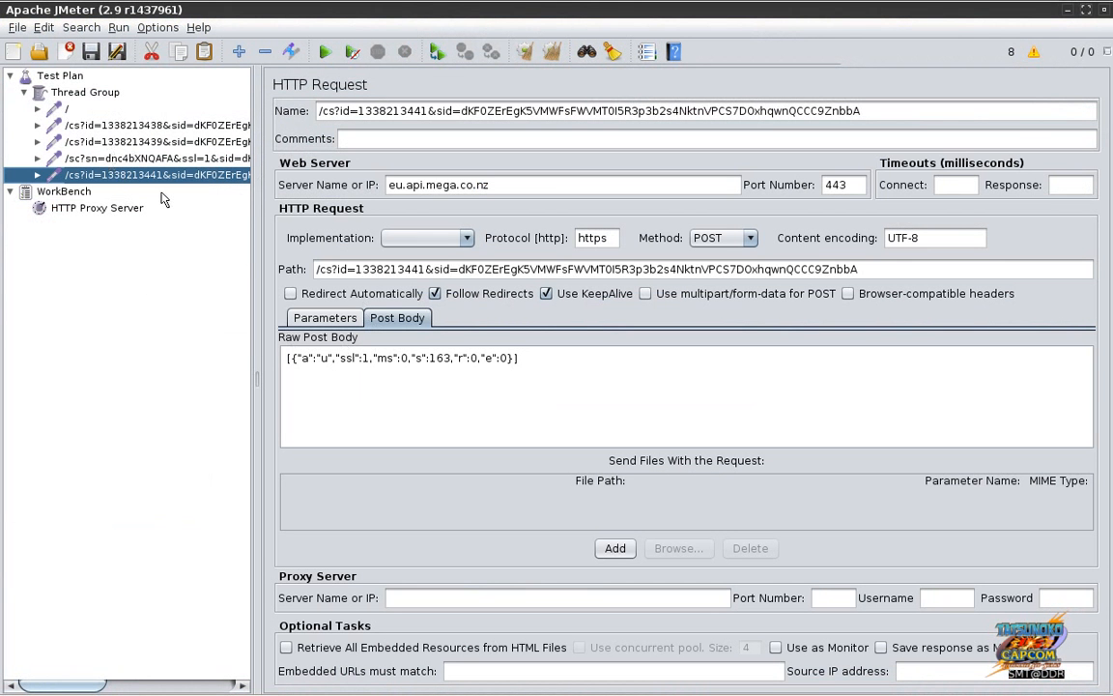
pyautogui.hotkey('alt', 'Tab')
pyautogui.hotkey('alt', 'Tab')
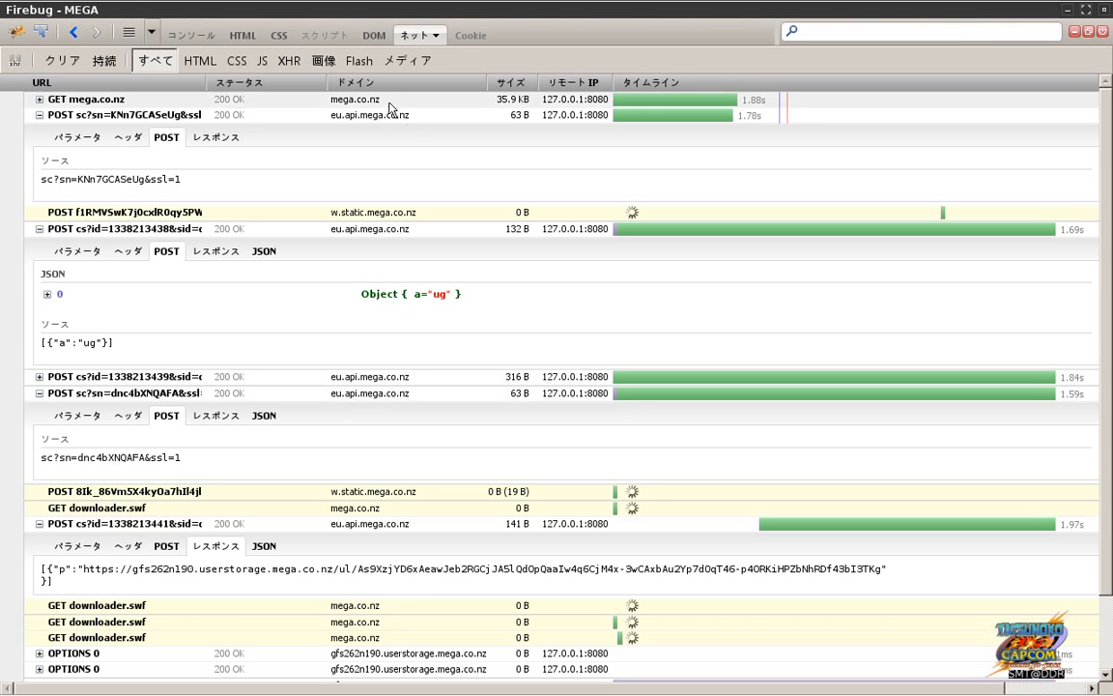
# Step: Clear and close Firebug, then stop the HTTP Proxy Server recording in JMeter
pyautogui.click(63, 61)
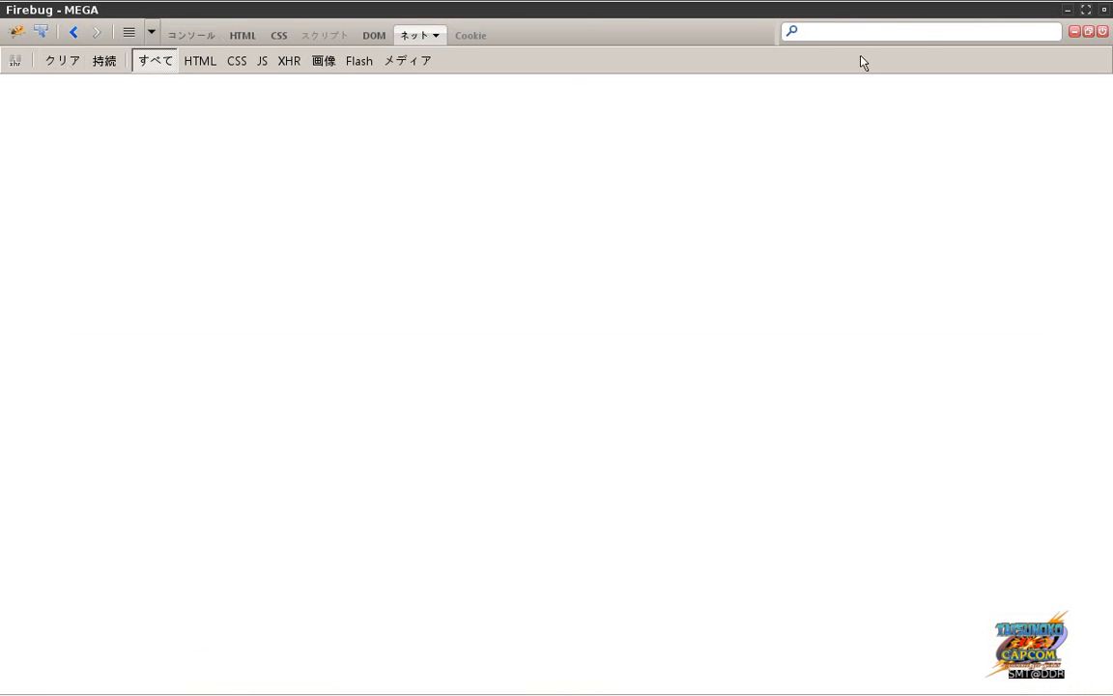
pyautogui.click(1106, 10)
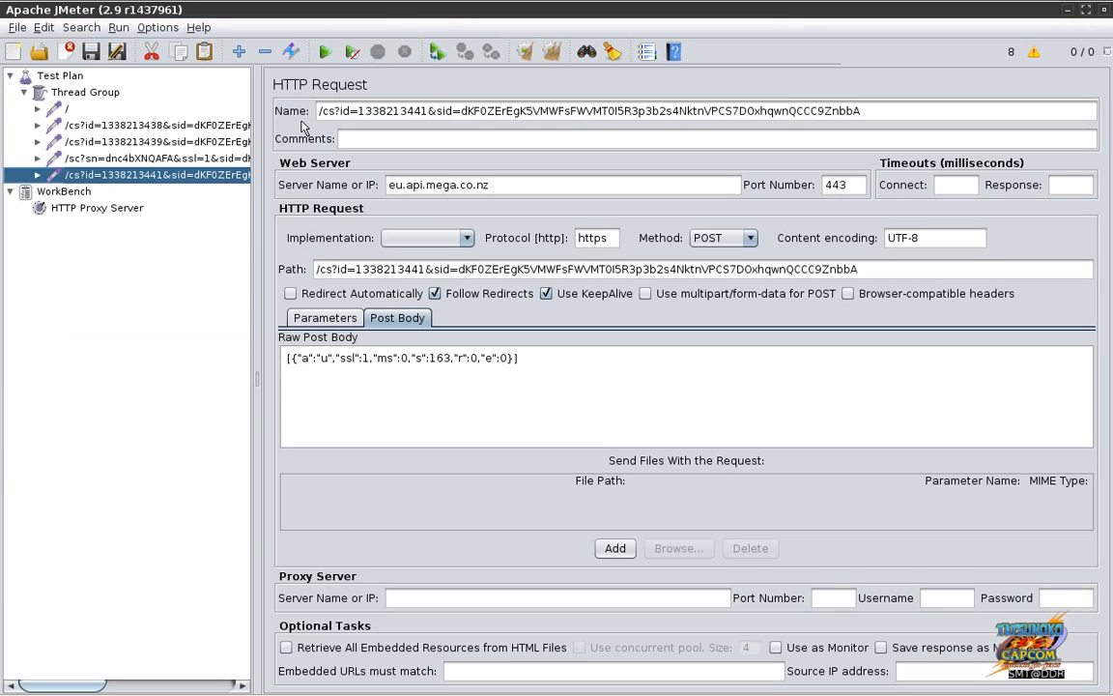
pyautogui.click(38, 175)
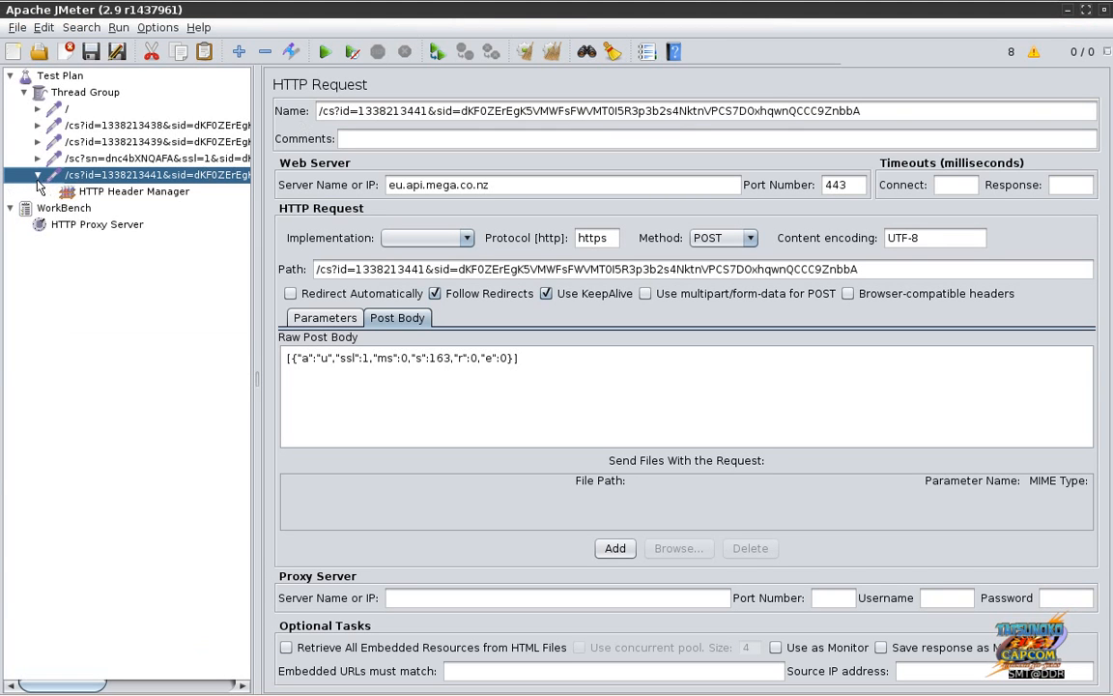
pyautogui.click(38, 175)
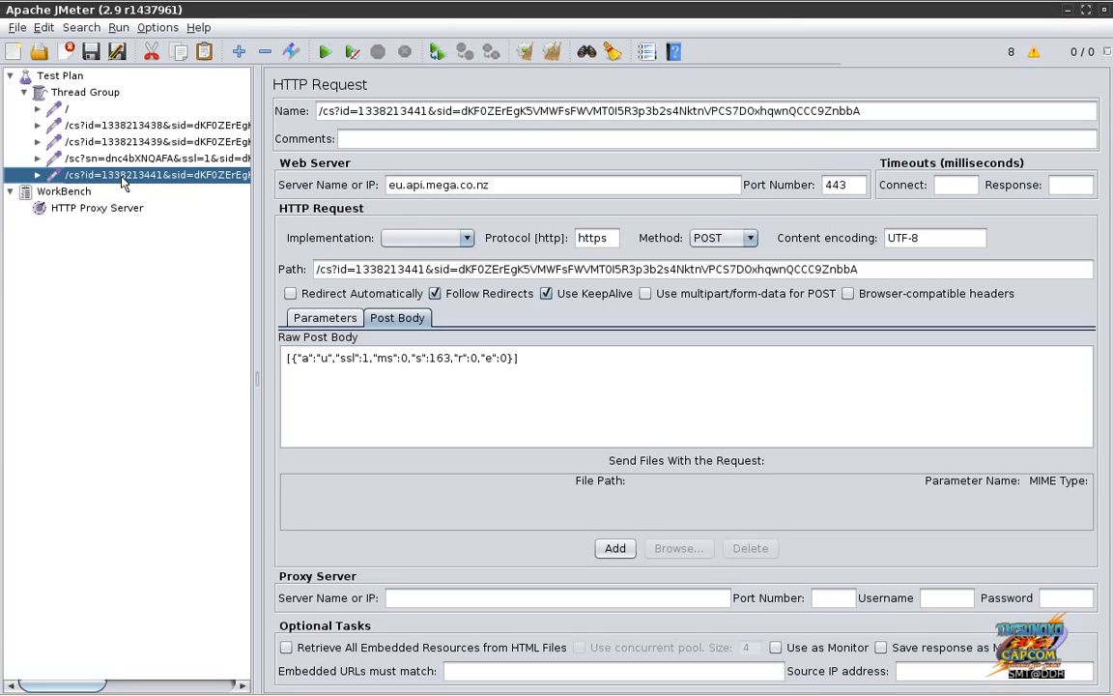
pyautogui.click(124, 211)
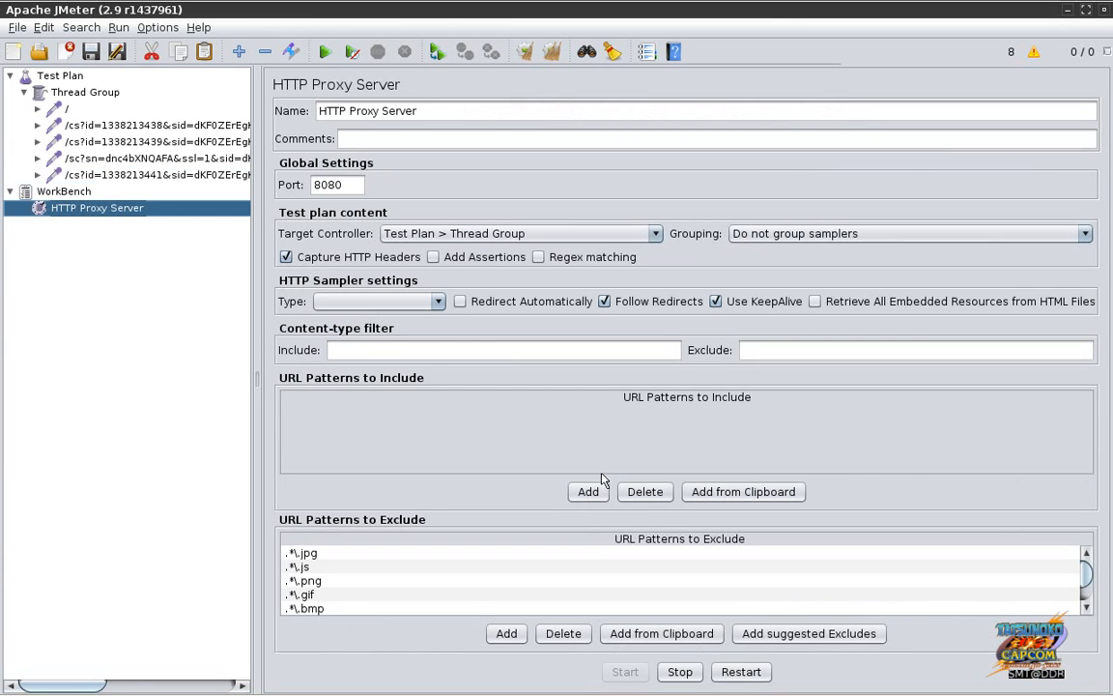
pyautogui.click(679, 671)
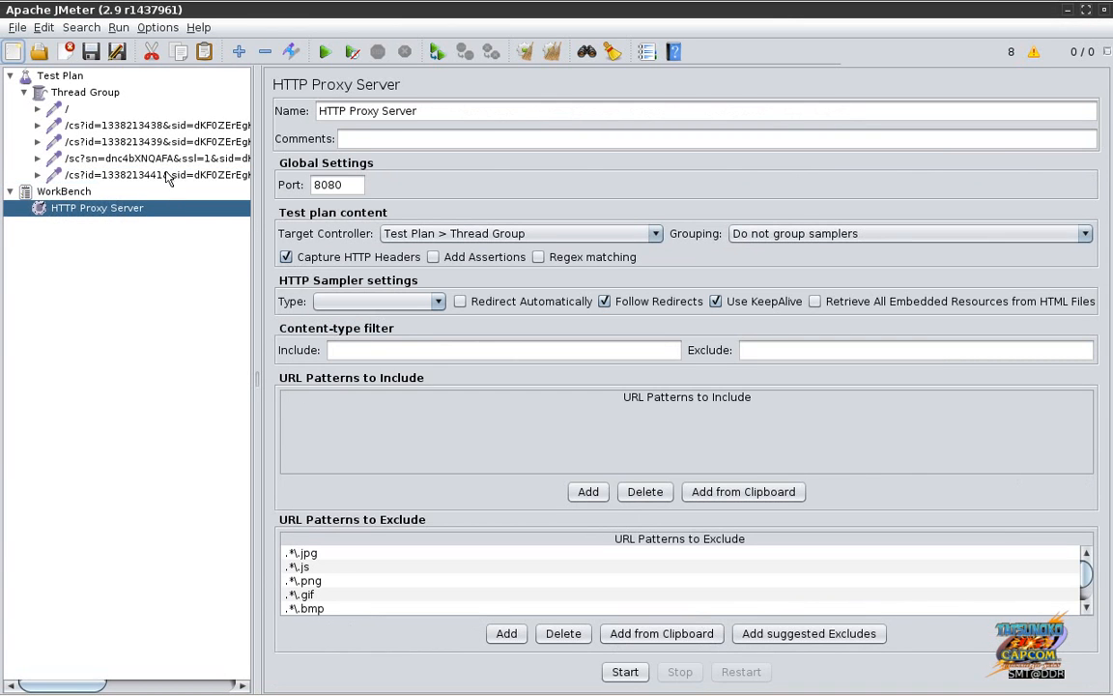
pyautogui.click(166, 176)
pyautogui.rightClick(167, 176)
pyautogui.moveTo(188, 183)
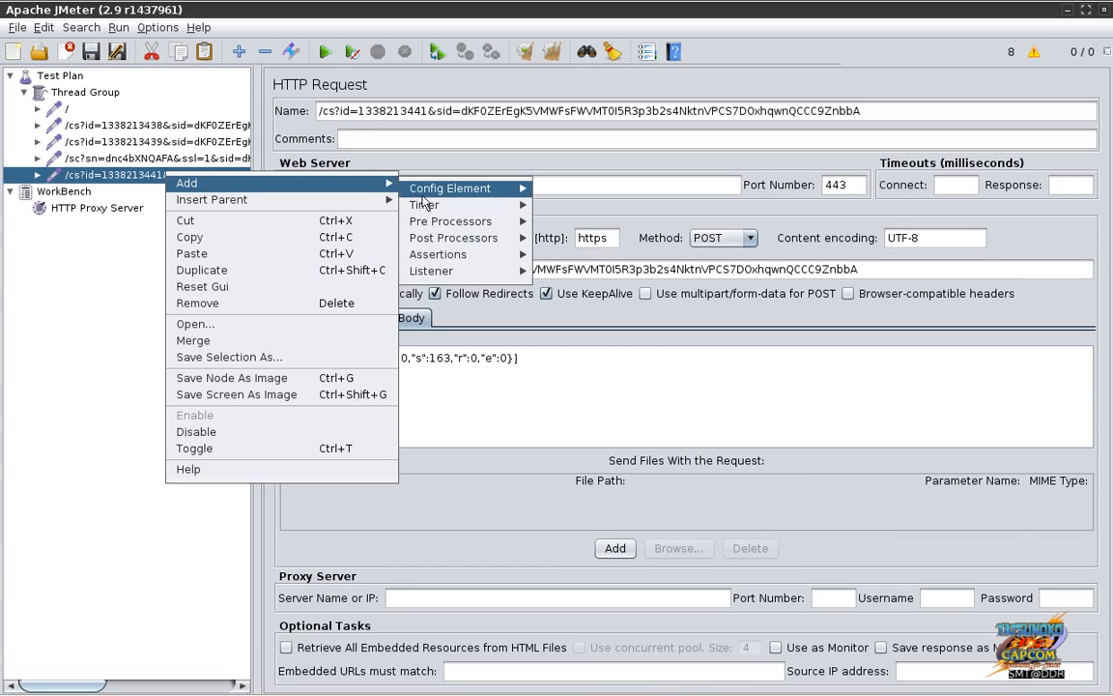
pyautogui.moveTo(462, 181)
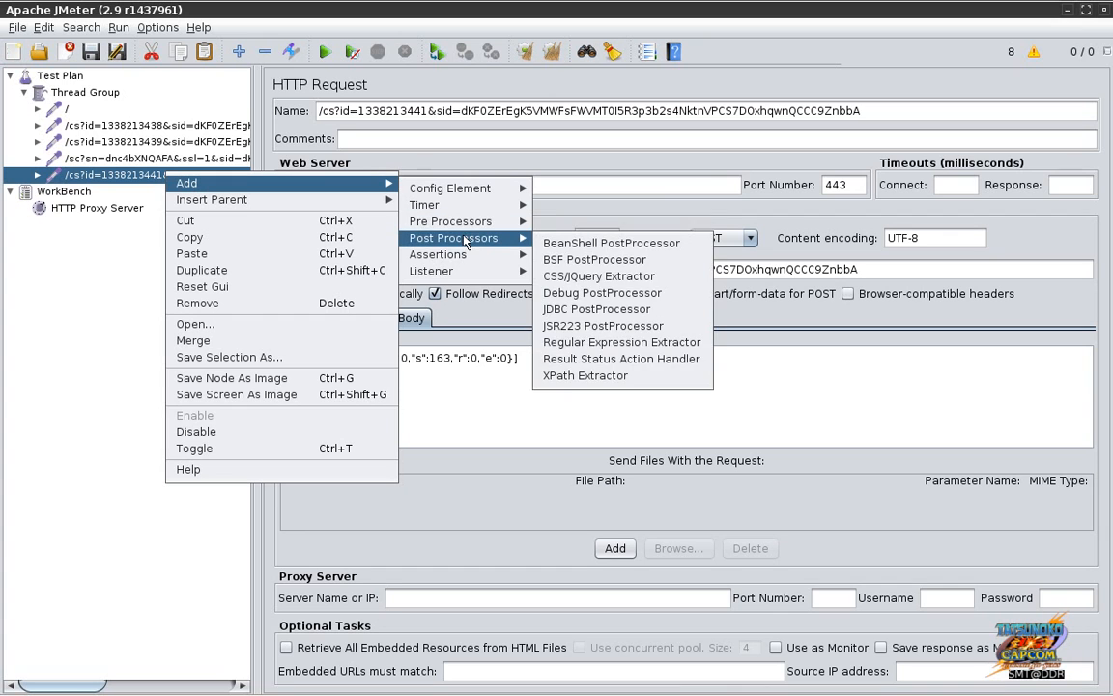
pyautogui.moveTo(501, 242)
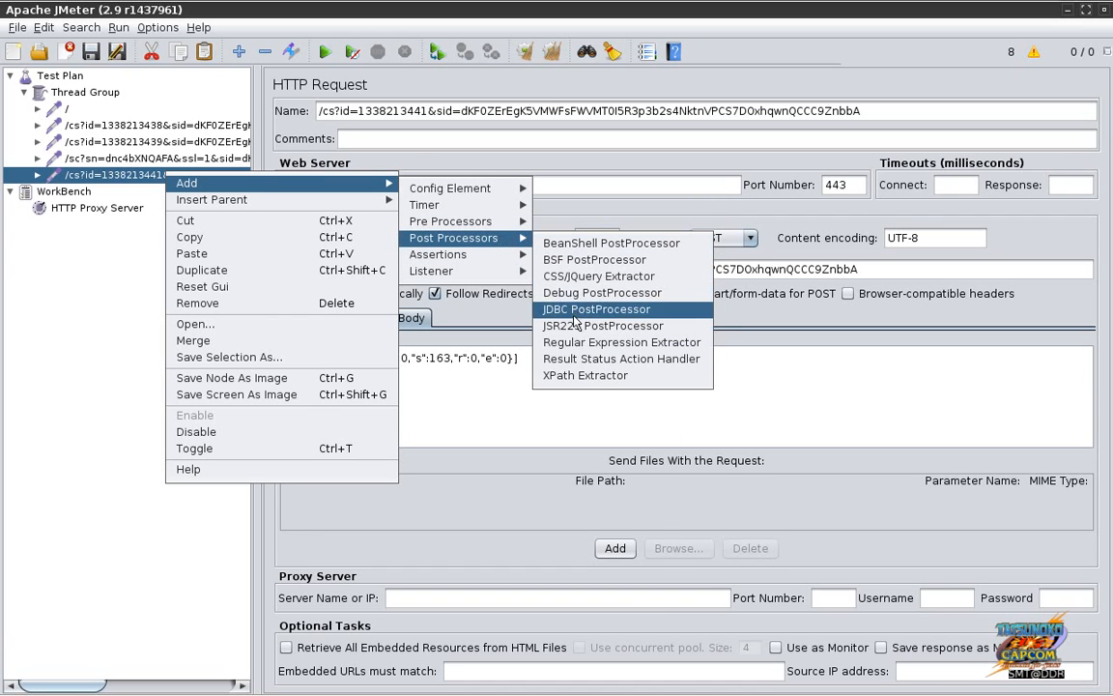
# Step: Add a Regular Expression Extractor with reference postdataurl, template $1$, match 1, default NOT_FOUND
pyautogui.click(574, 344)
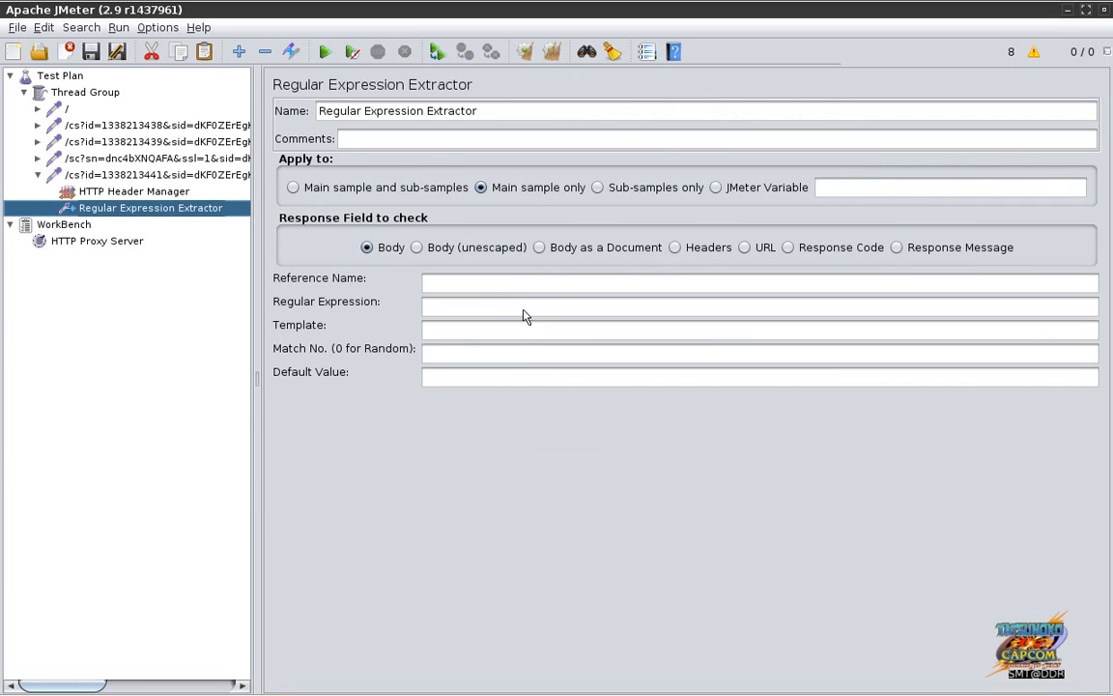
pyautogui.click(492, 282)
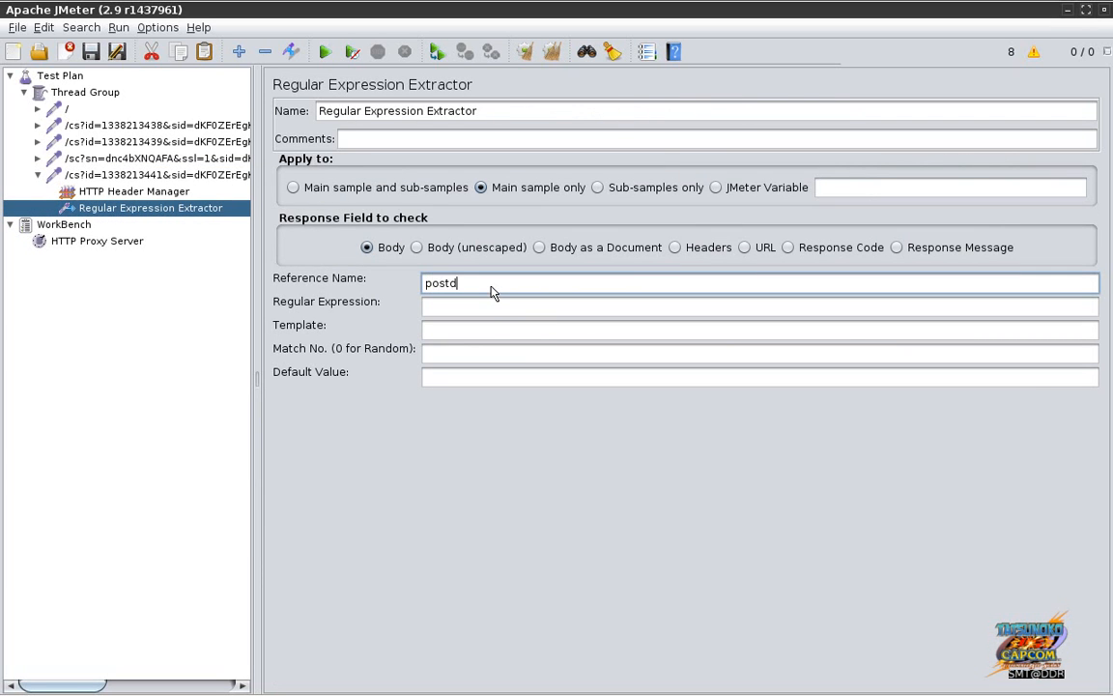
pyautogui.press('Tab')
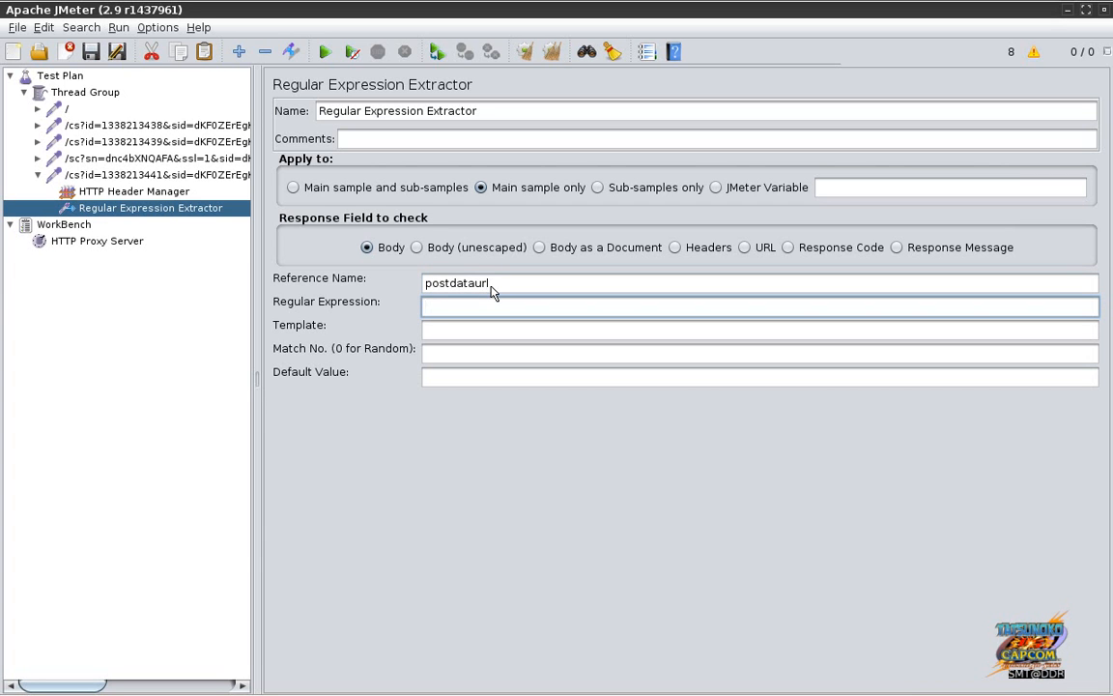
pyautogui.press('Tab')
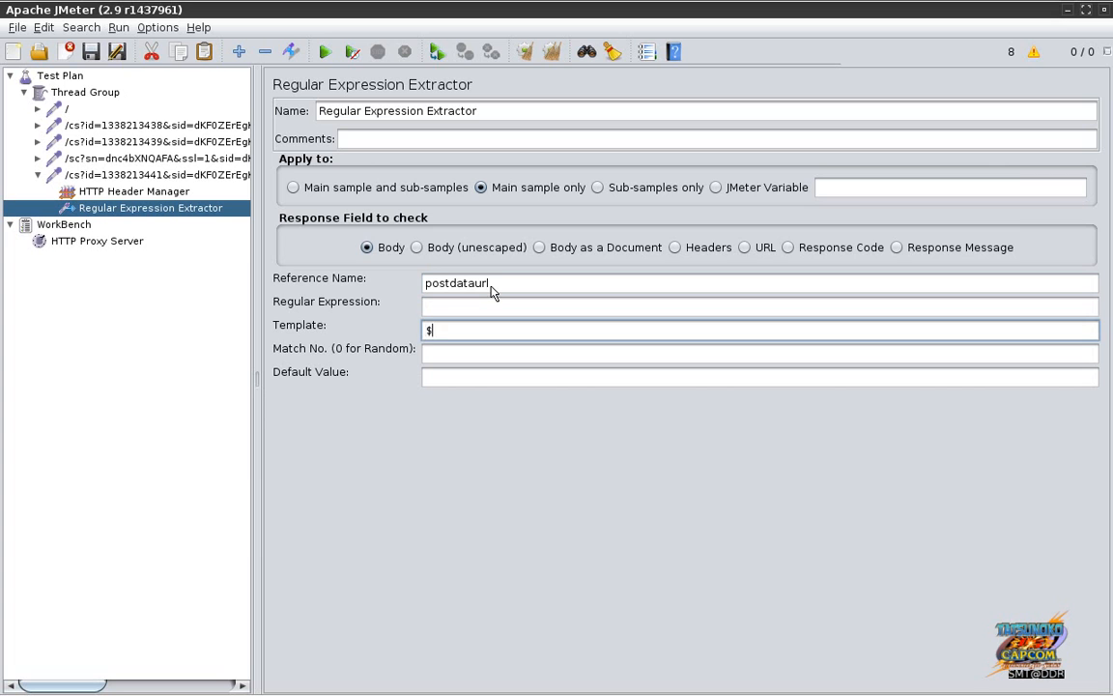
pyautogui.press('Tab')
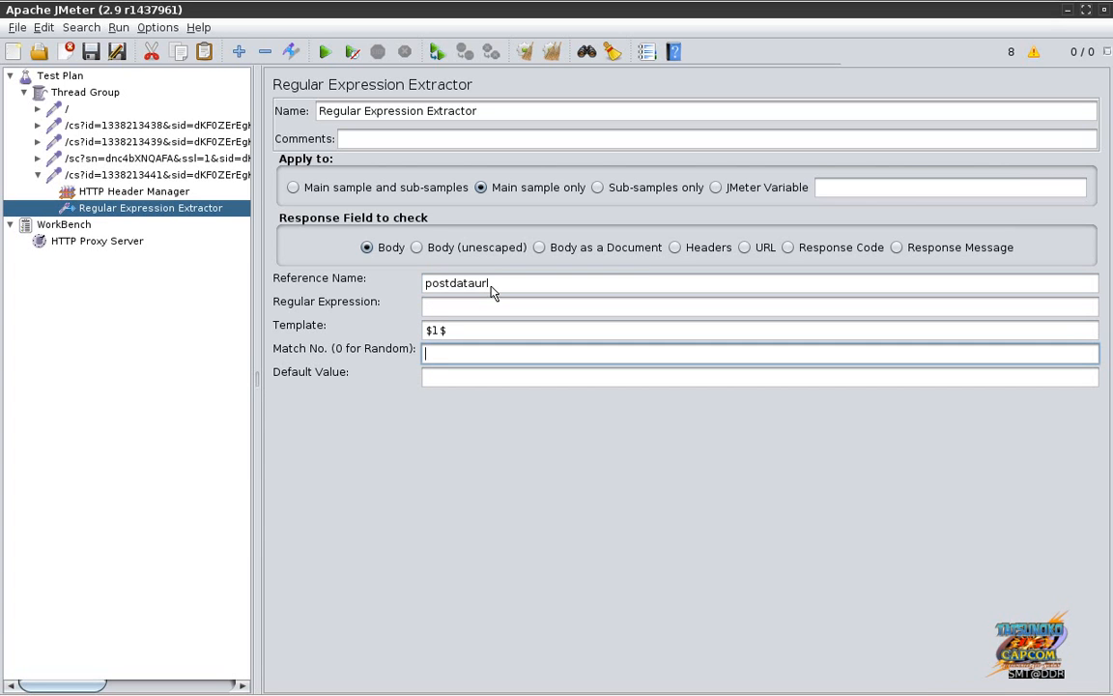
pyautogui.press('Tab')
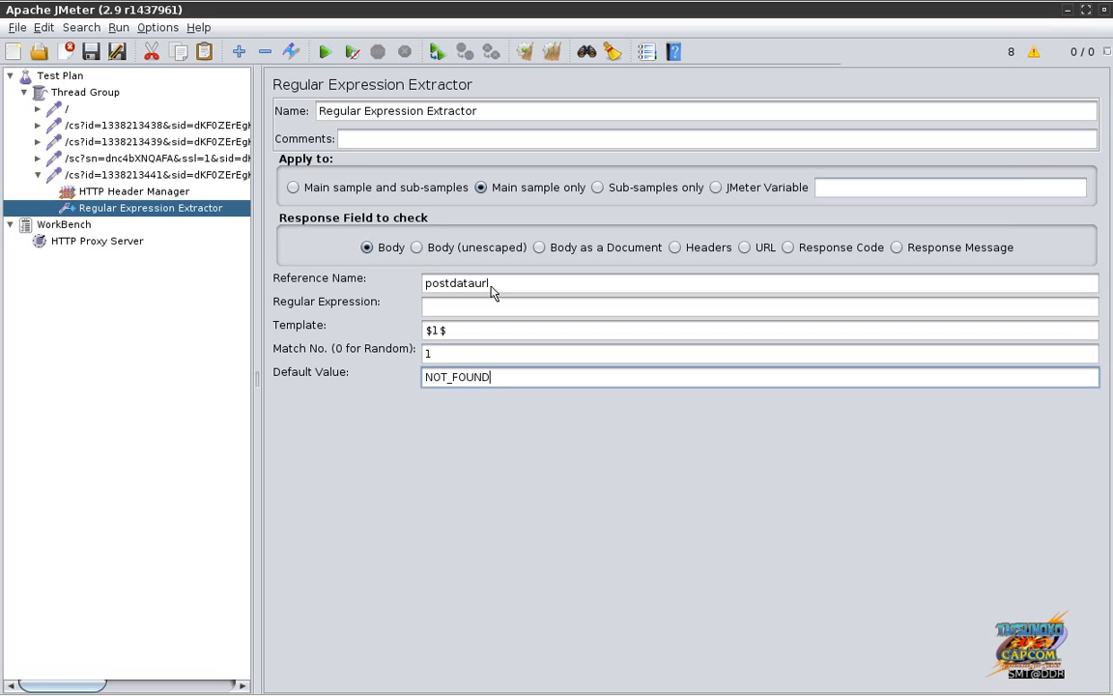
pyautogui.hotkey('shift', 'Tab')
pyautogui.hotkey('shift', 'Tab')
pyautogui.hotkey('shift', 'Tab')
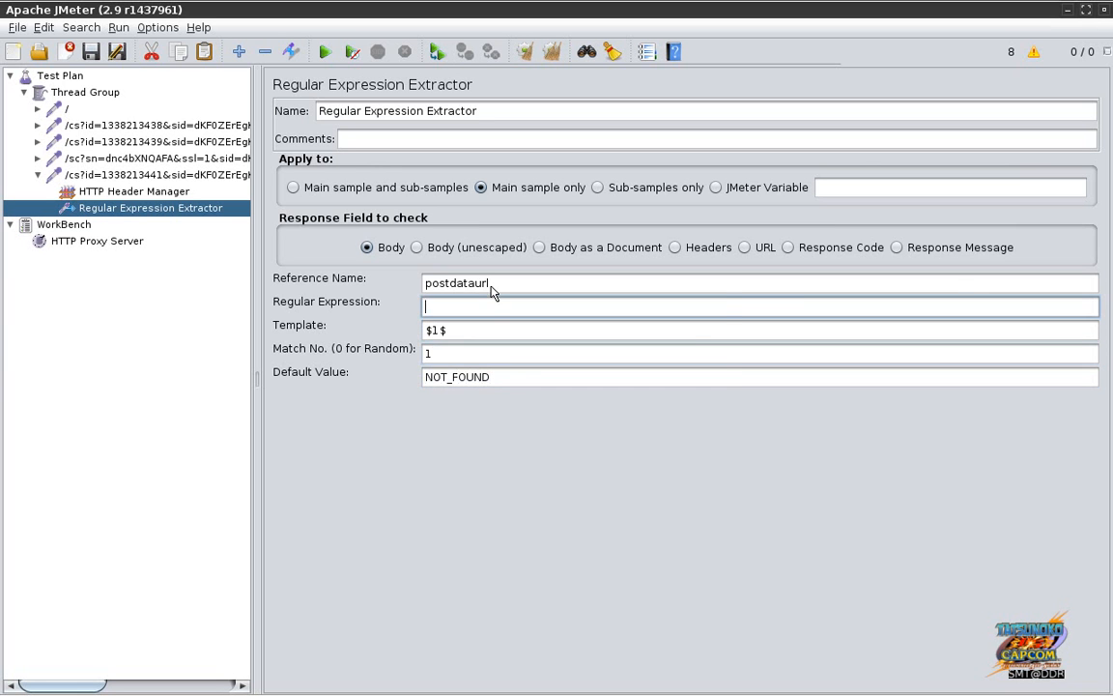
pyautogui.hotkey('alt', 'Tab')
pyautogui.hotkey('alt', 'Tab')
pyautogui.hotkey('alt', 'Tab')
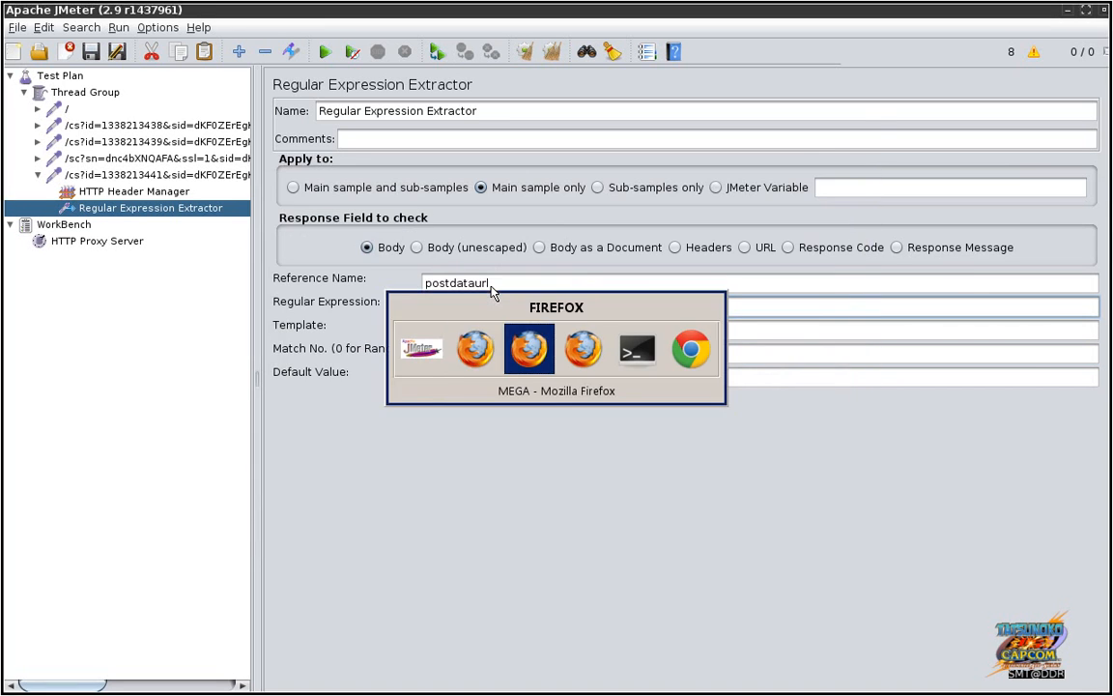
pyautogui.hotkey('alt', 'Tab')
pyautogui.hotkey('alt', 'Tab')
pyautogui.hotkey('alt', 'Tab')
pyautogui.hotkey('alt', 'Tab')
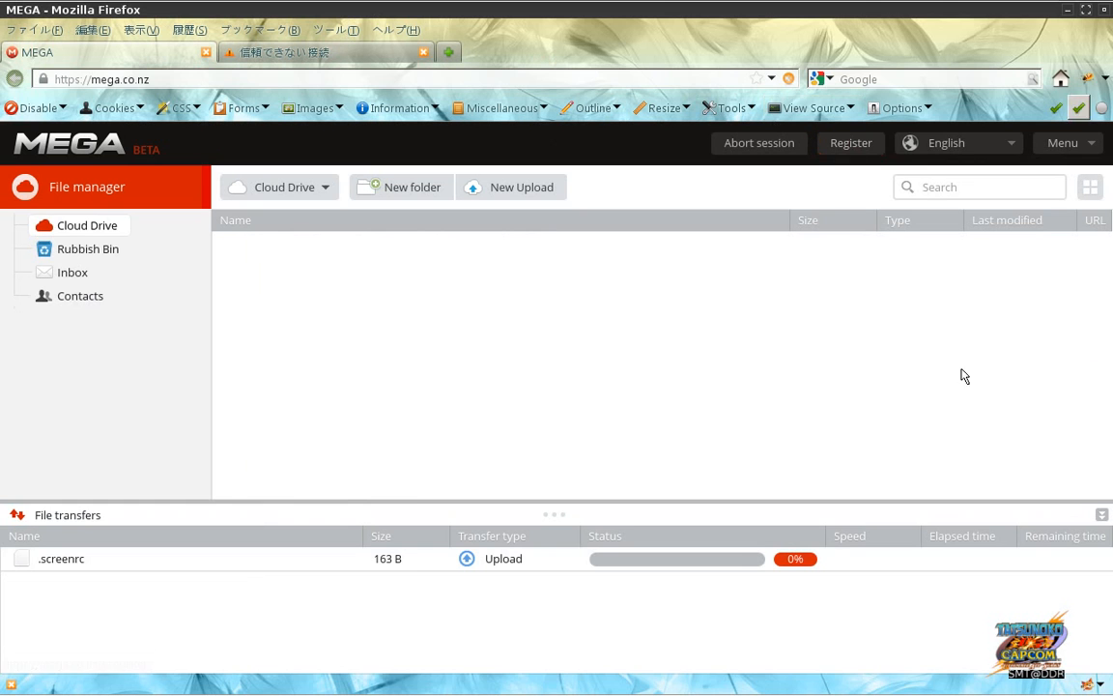
# Step: Minimise the Firefox settings window, close the MEGA menu, and reload the MEGA page, staying on it
pyautogui.moveTo(615, 692)
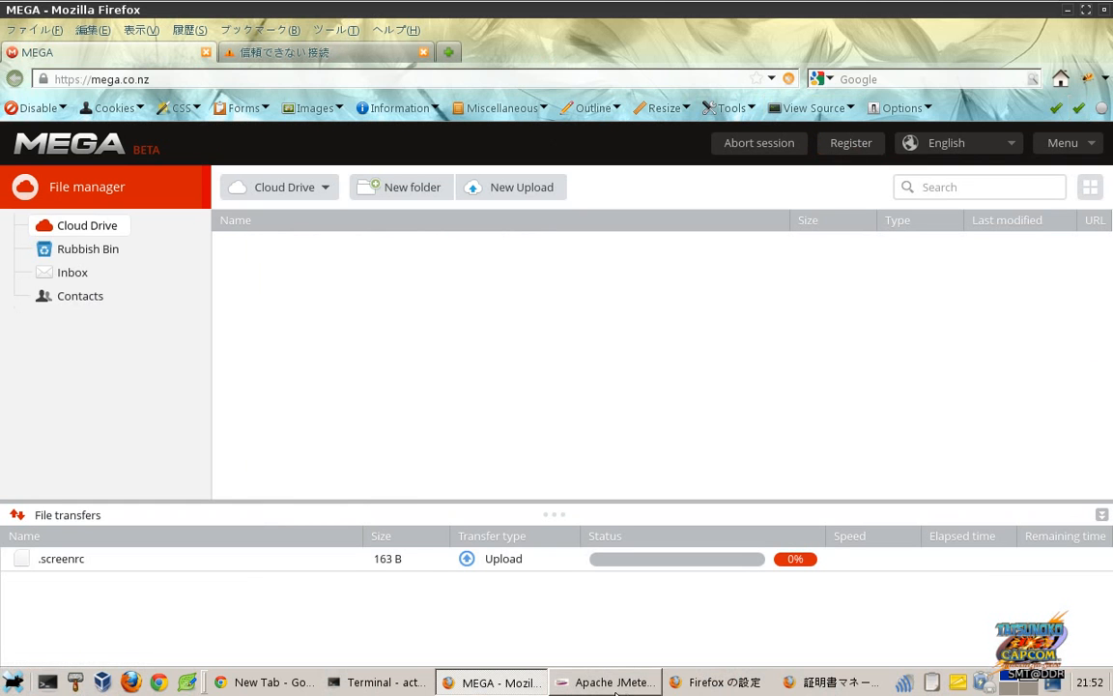
pyautogui.click(741, 684)
pyautogui.click(742, 682)
pyautogui.click(1036, 145)
pyautogui.click(1035, 145)
pyautogui.press('F12')
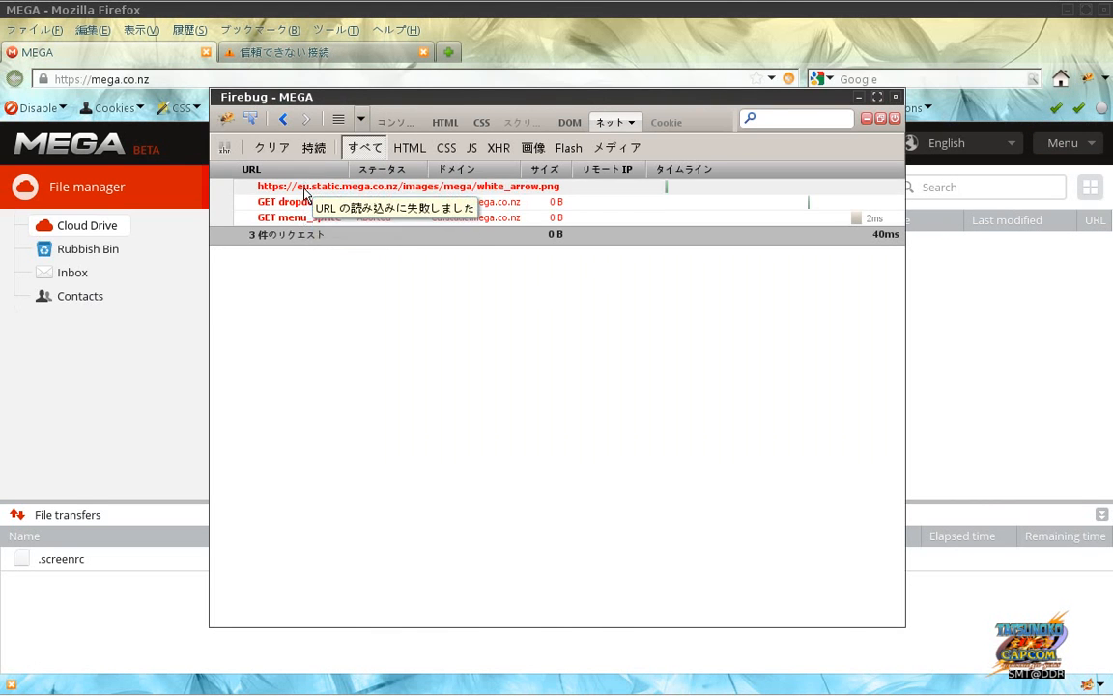
pyautogui.click(151, 289)
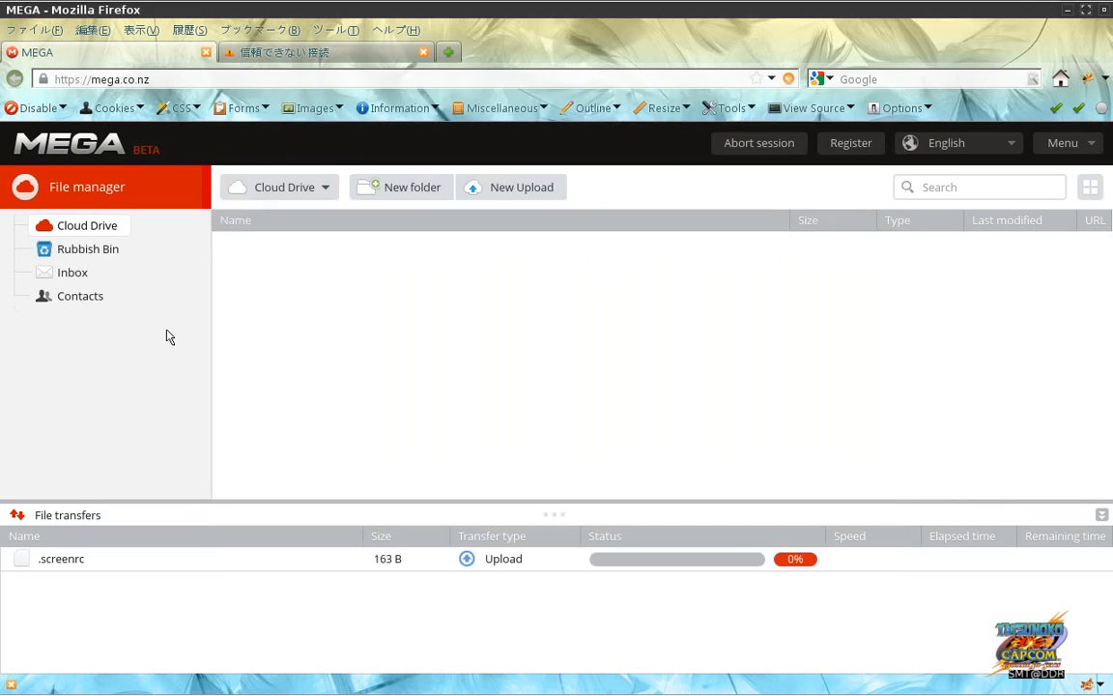
pyautogui.click(236, 81)
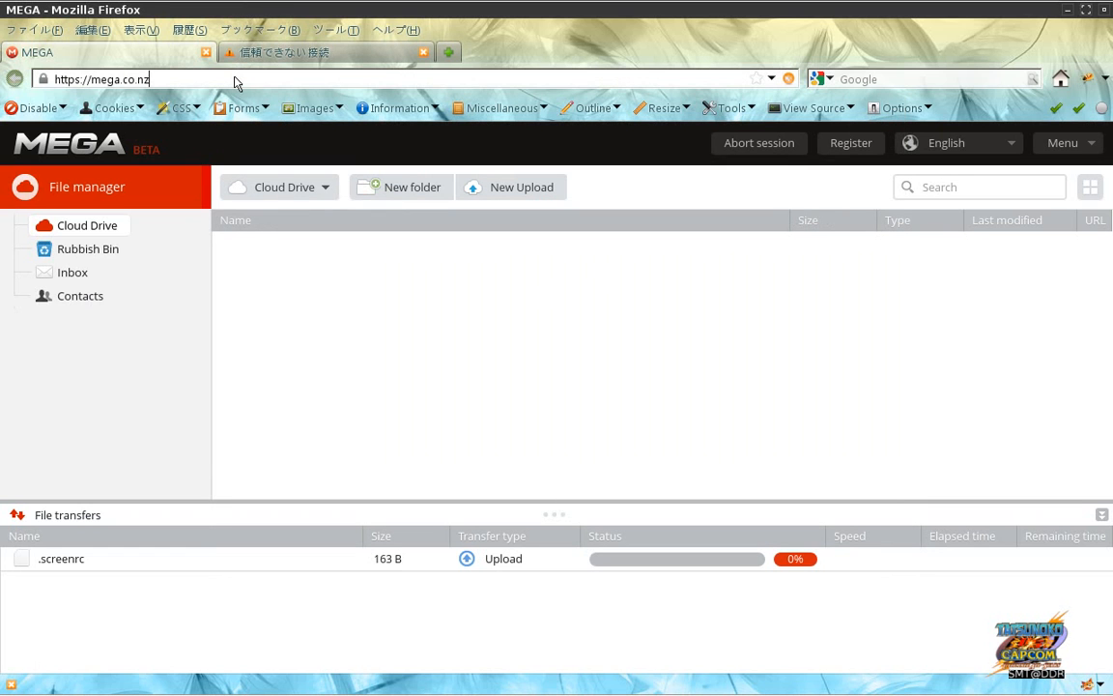
pyautogui.press('Return')
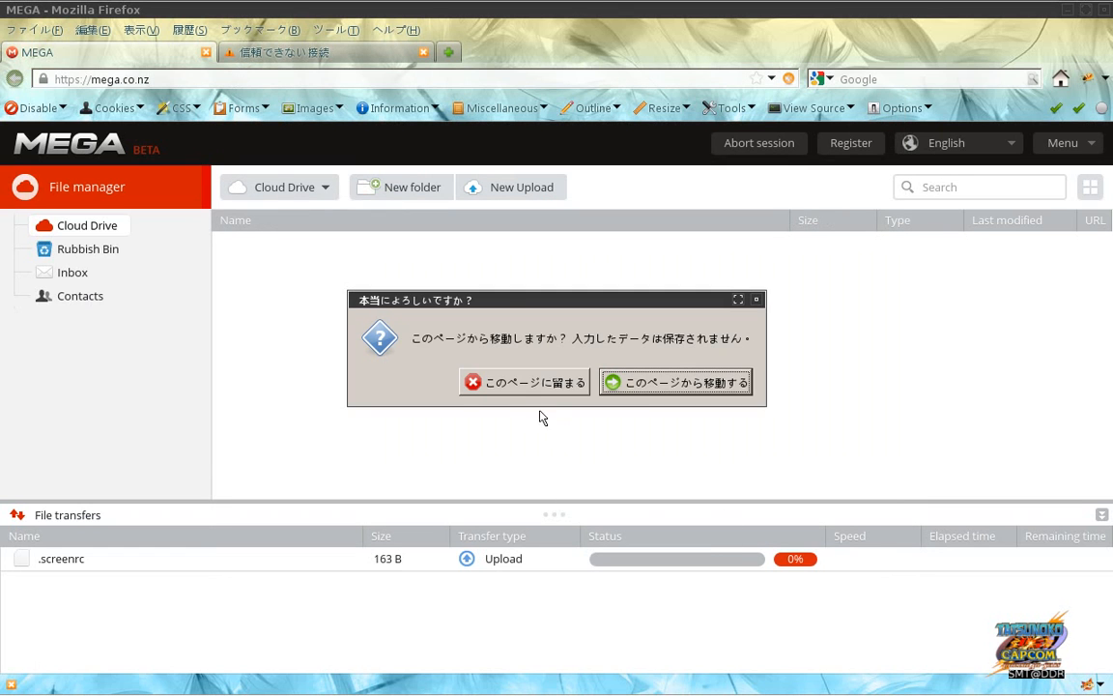
pyautogui.click(526, 385)
# Step: Clear Firebug's captured requests and start a new MEGA upload of .screenrc
pyautogui.hotkey('alt', 'Tab')
pyautogui.hotkey('alt', 'Tab')
pyautogui.hotkey('alt', 'Tab')
pyautogui.hotkey('alt', 'shift', 'Tab')
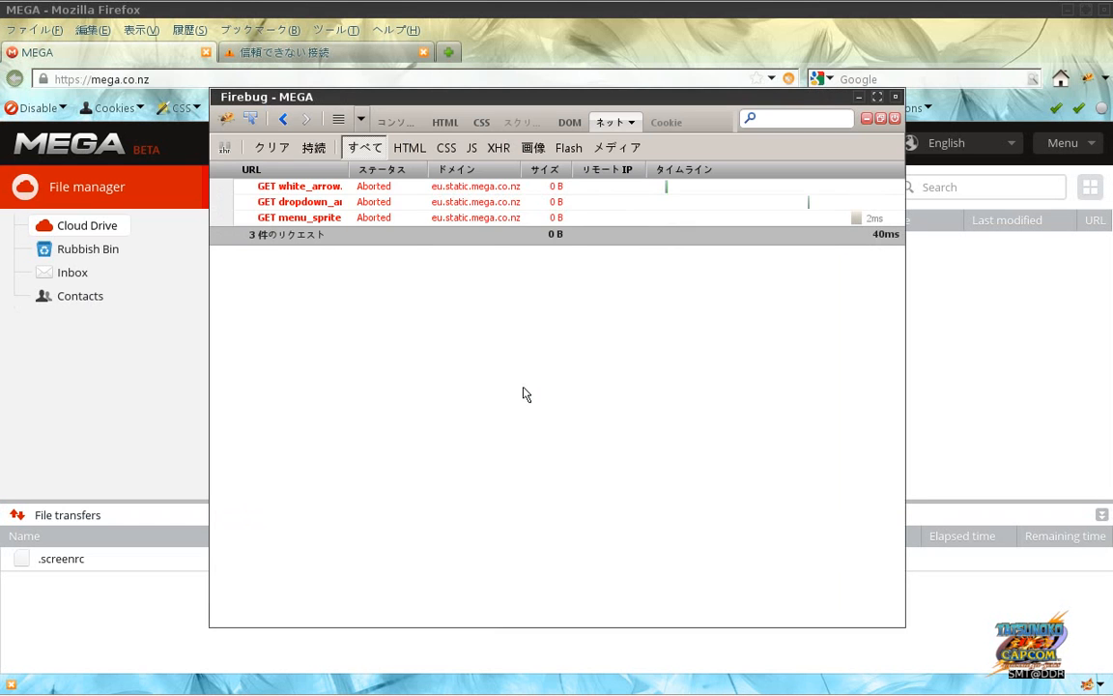
pyautogui.click(263, 145)
pyautogui.click(148, 444)
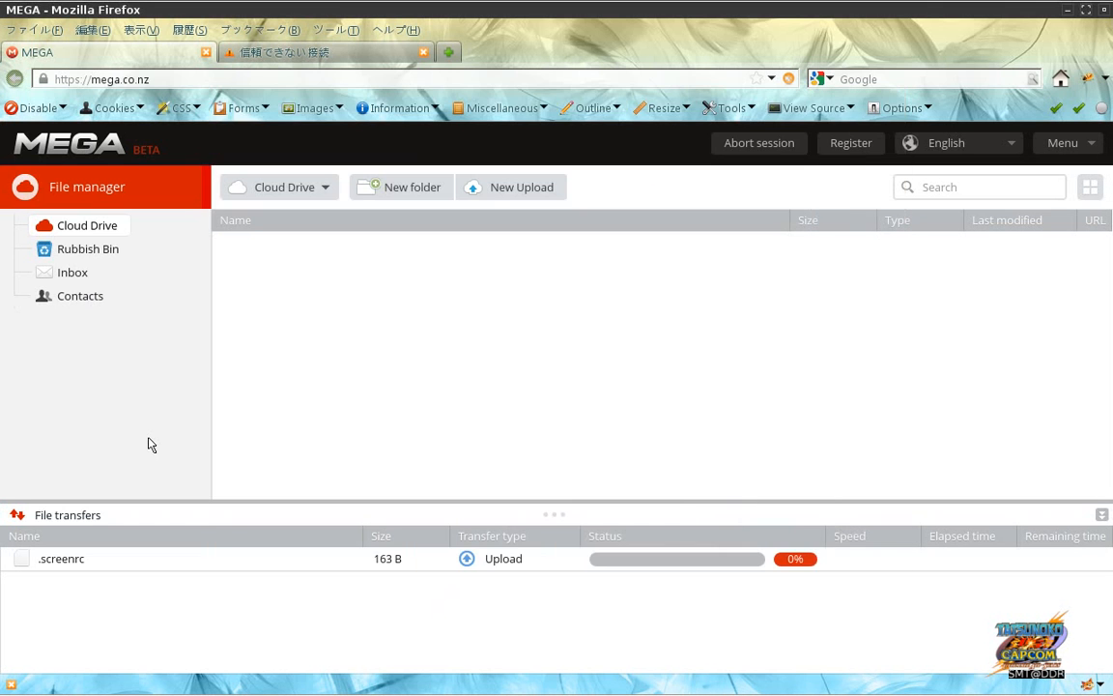
pyautogui.click(505, 191)
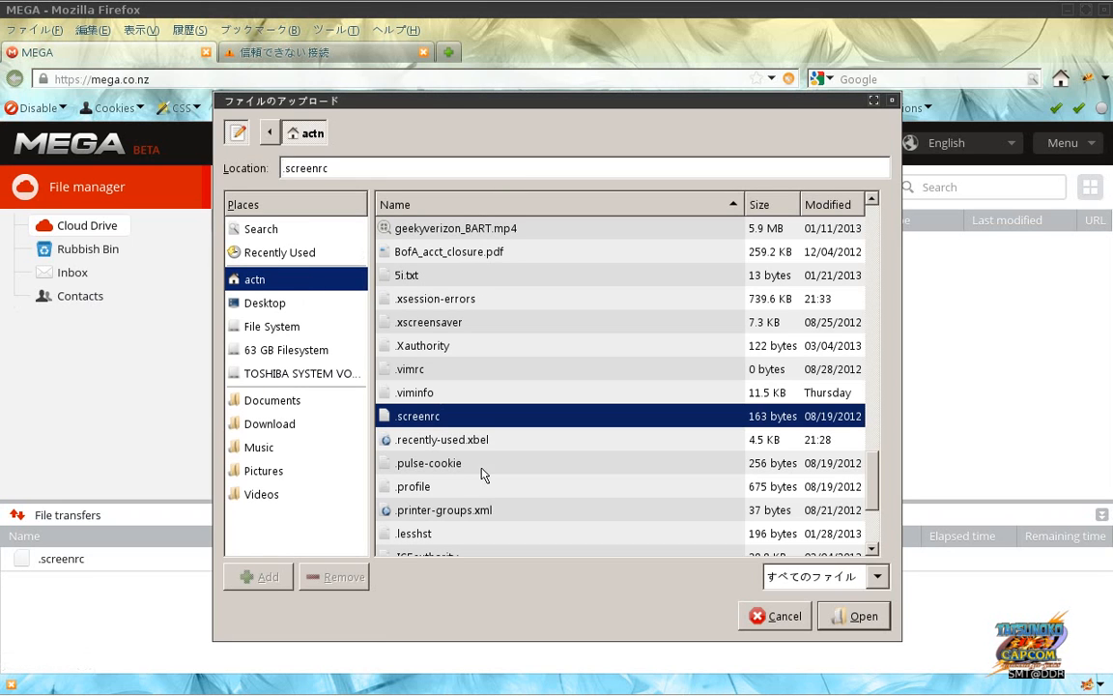
# Step: Confirm the .screenrc upload and check Firebug's network log
pyautogui.click(855, 615)
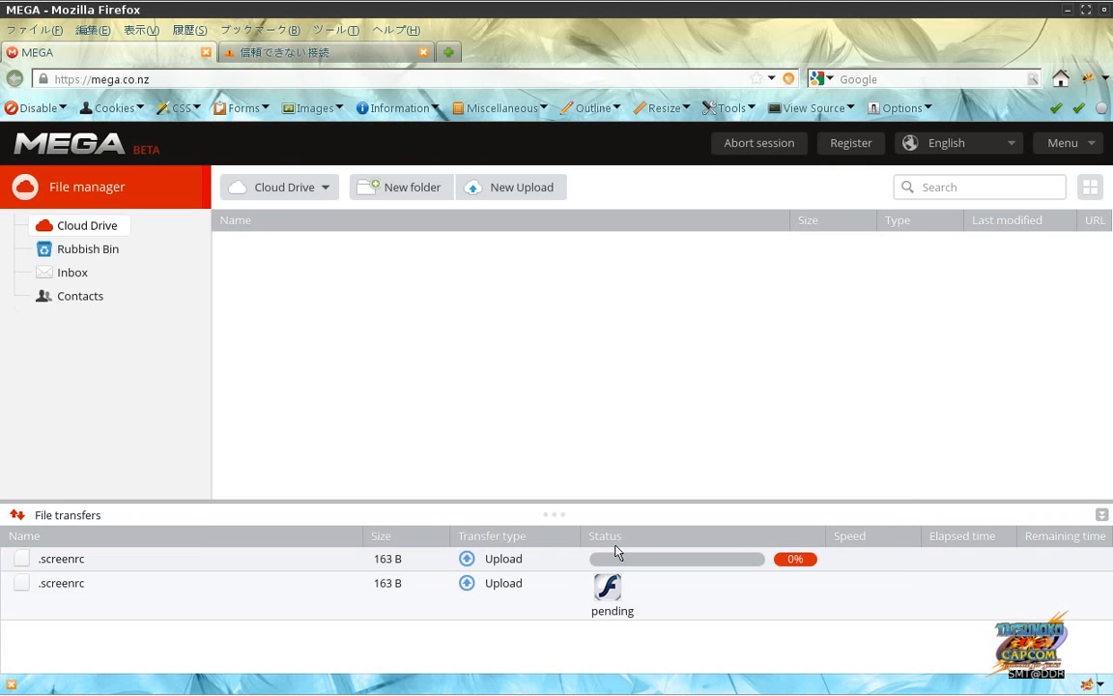
pyautogui.hotkey('alt', 'Tab')
pyautogui.hotkey('alt', 'Tab')
pyautogui.hotkey('alt', 'Tab')
pyautogui.hotkey('alt', 'Tab')
pyautogui.hotkey('alt', 'Tab')
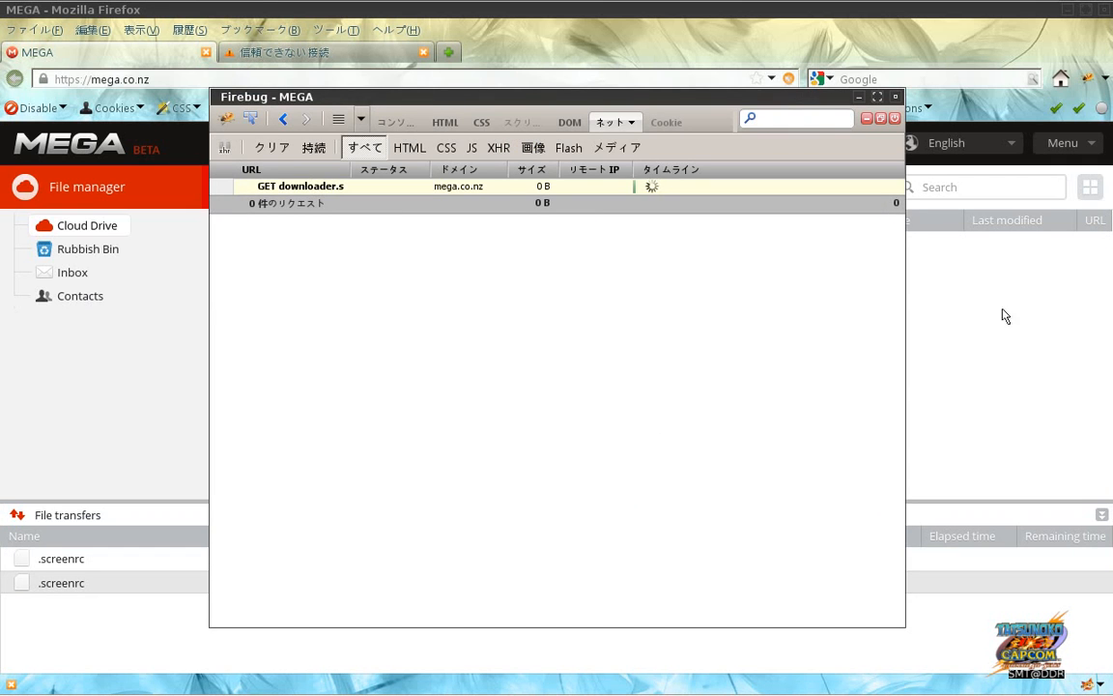
pyautogui.hotkey('alt', 'Tab')
pyautogui.hotkey('alt', 'Tab')
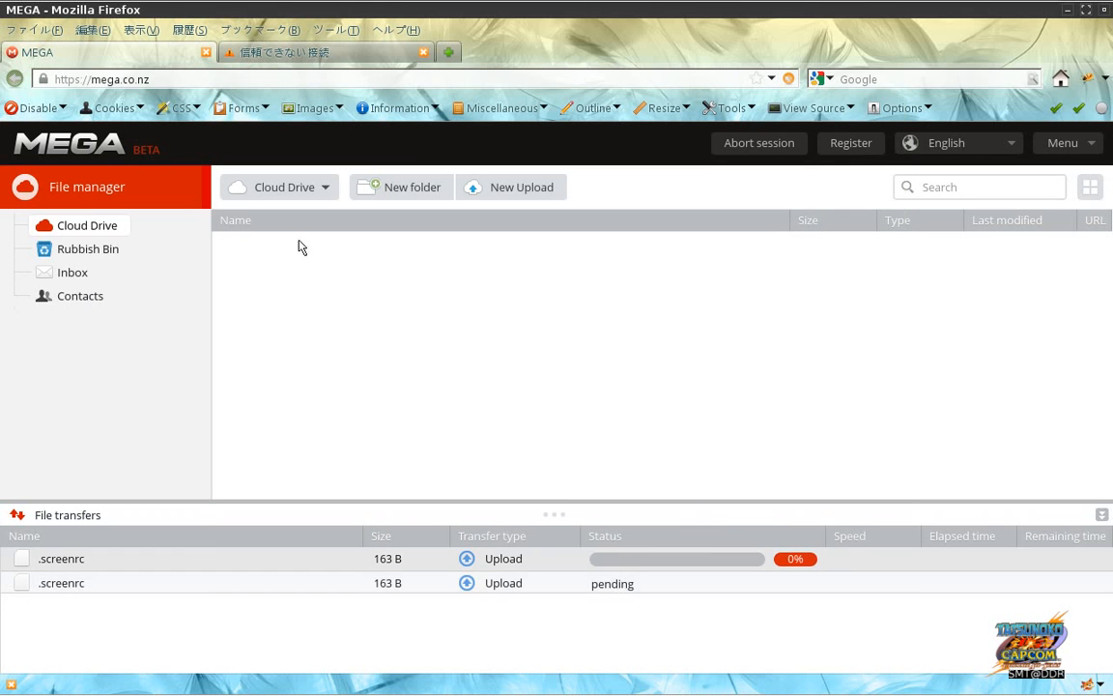
pyautogui.hotkey('alt', 'Tab')
pyautogui.hotkey('alt', 'Tab')
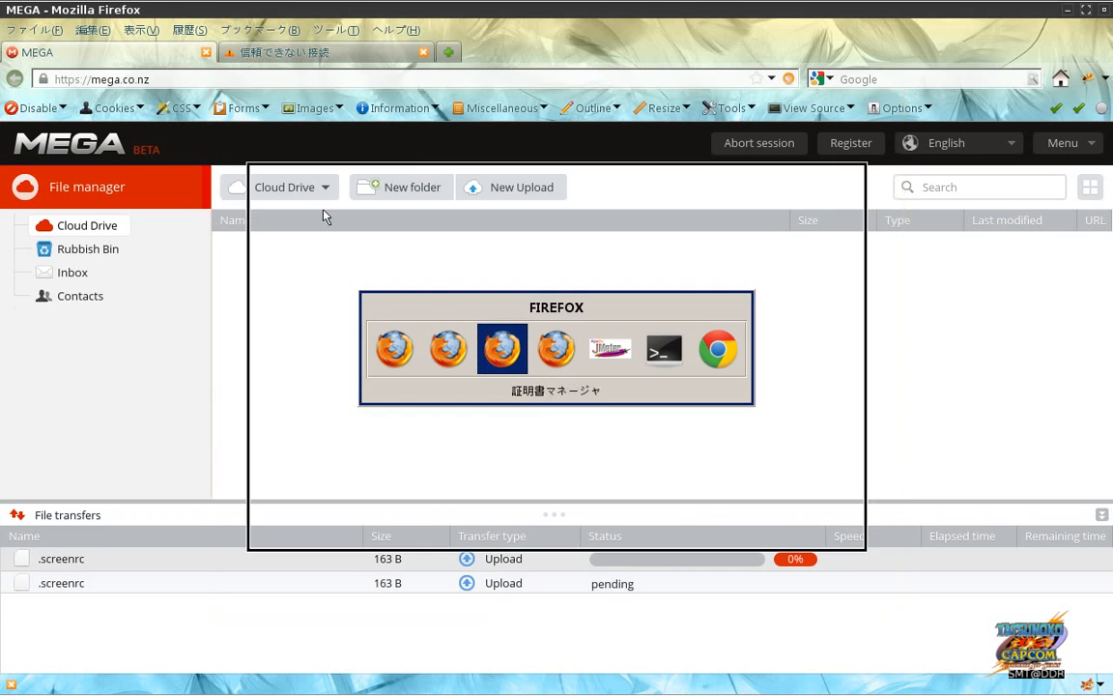
pyautogui.hotkey('alt', 'Tab')
pyautogui.hotkey('alt', 'Tab')
pyautogui.hotkey('alt', 'Tab')
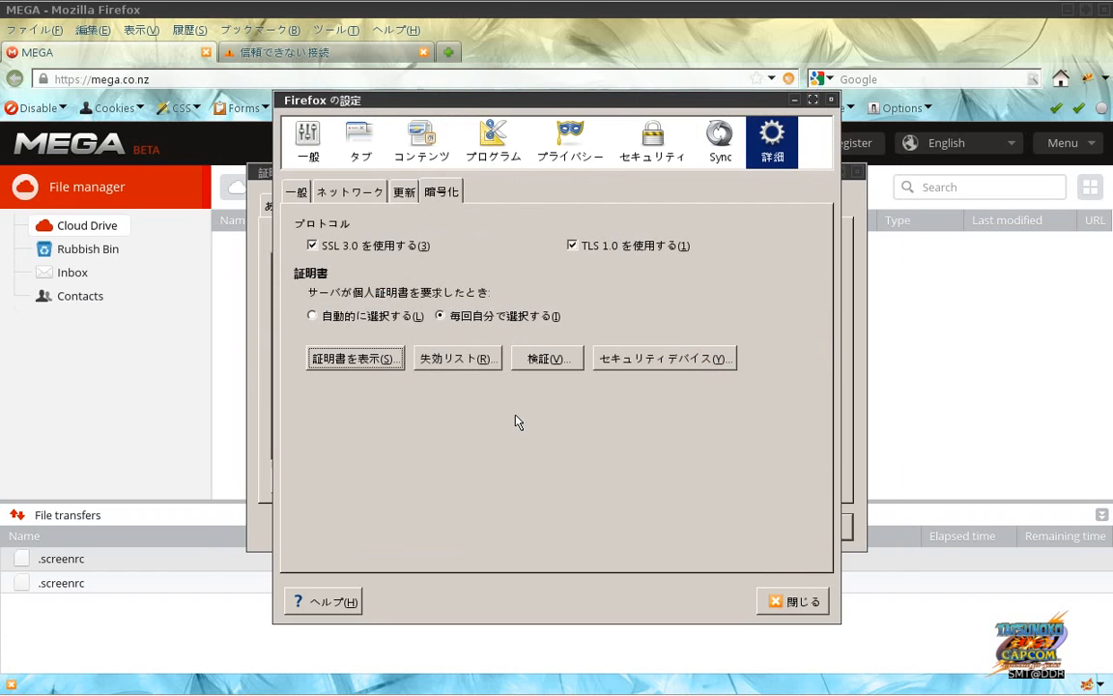
# Step: Close the Firefox settings window and Certificate Manager, then return to JMeter
pyautogui.click(761, 607)
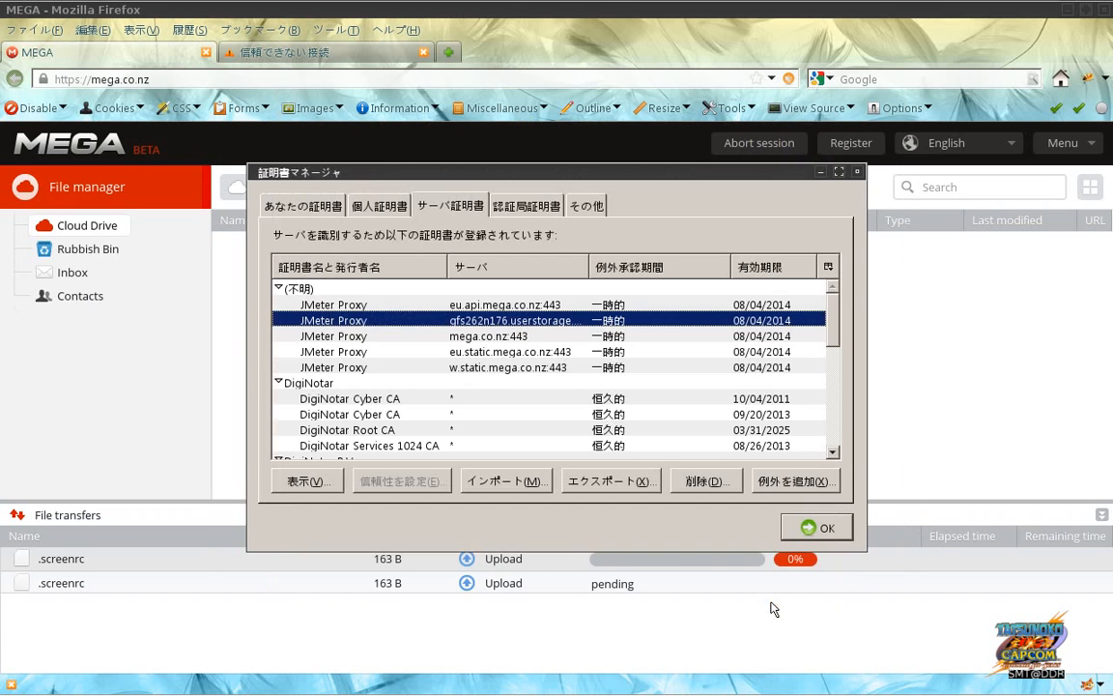
pyautogui.click(802, 530)
pyautogui.hotkey('alt', 'Tab')
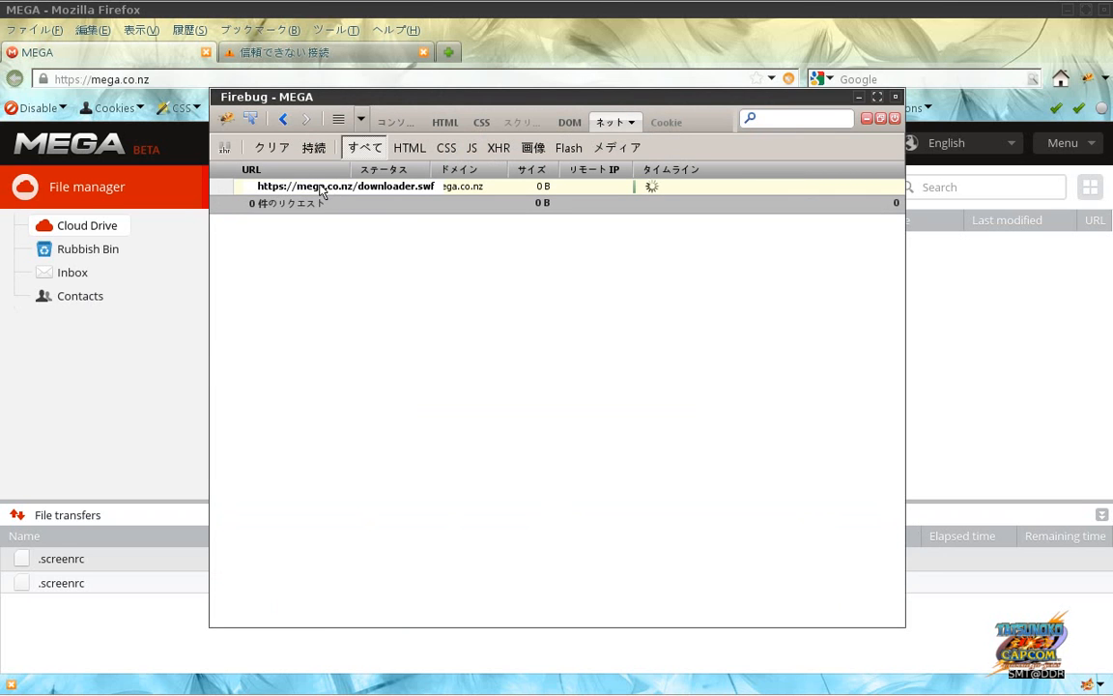
pyautogui.hotkey('alt', 'Tab')
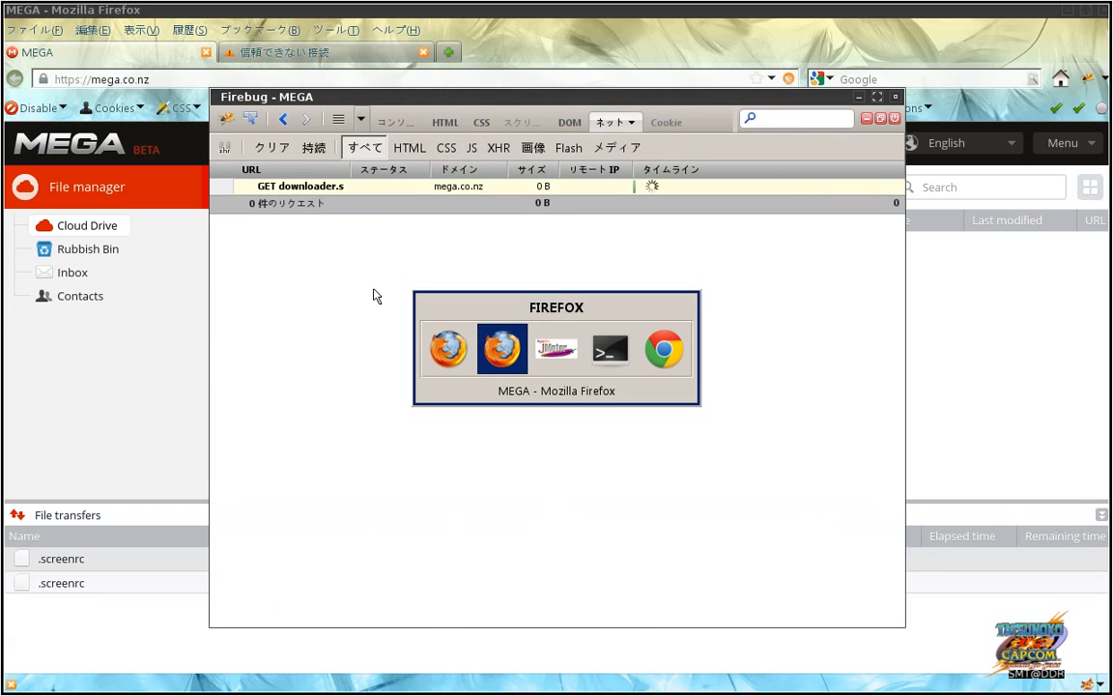
pyautogui.hotkey('alt', 'Tab')
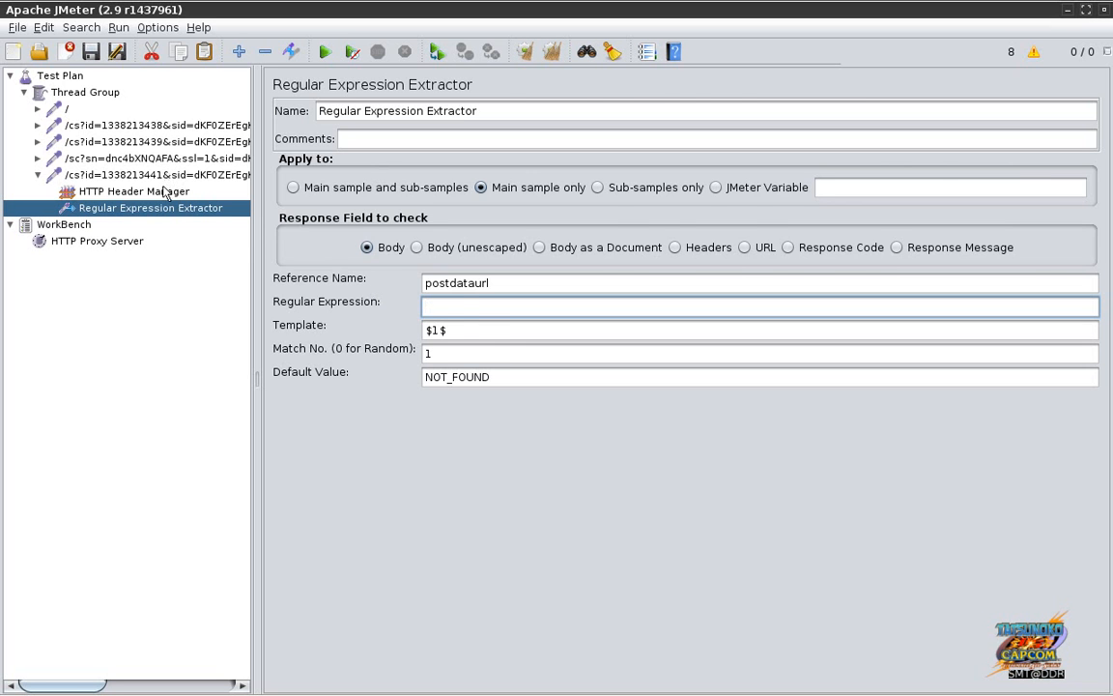
# Step: Restart the WorkBench HTTP Proxy Server recording on port 8080, then go back to the MEGA page
pyautogui.click(162, 178)
pyautogui.click(137, 242)
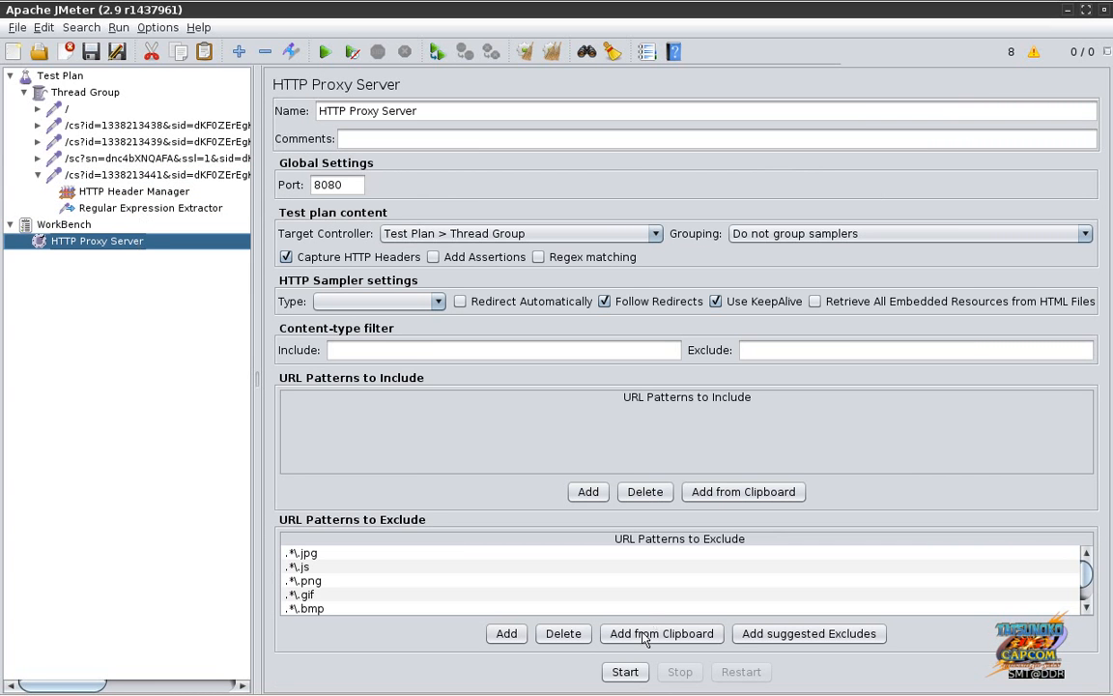
pyautogui.click(625, 675)
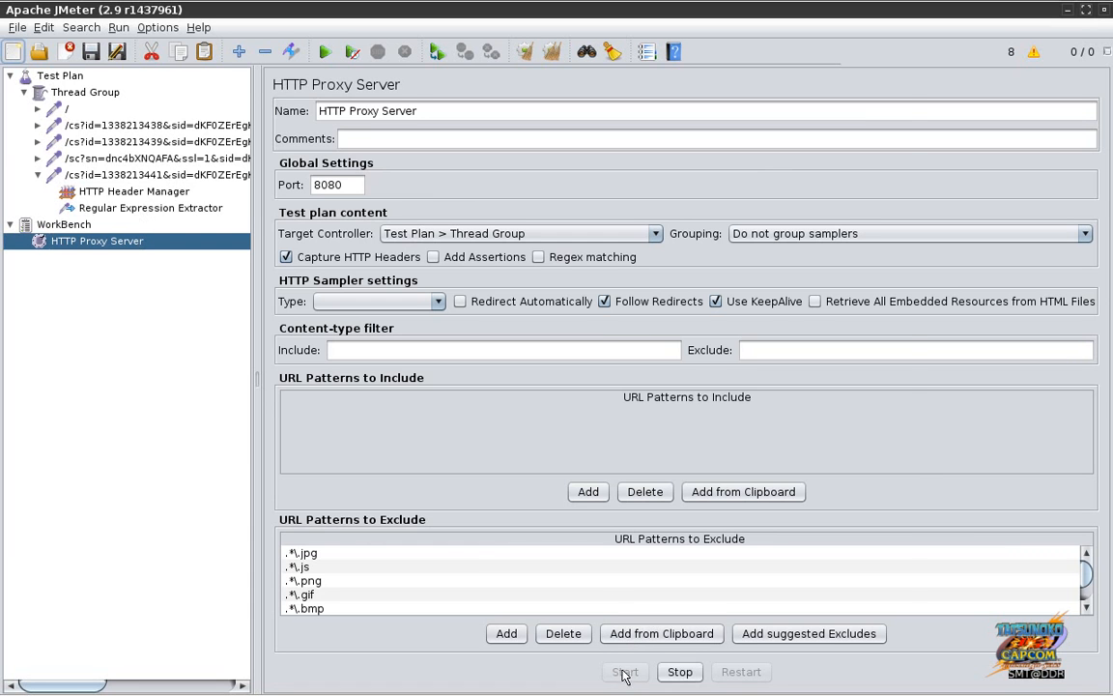
pyautogui.hotkey('alt', 'Tab')
pyautogui.hotkey('alt', 'Tab')
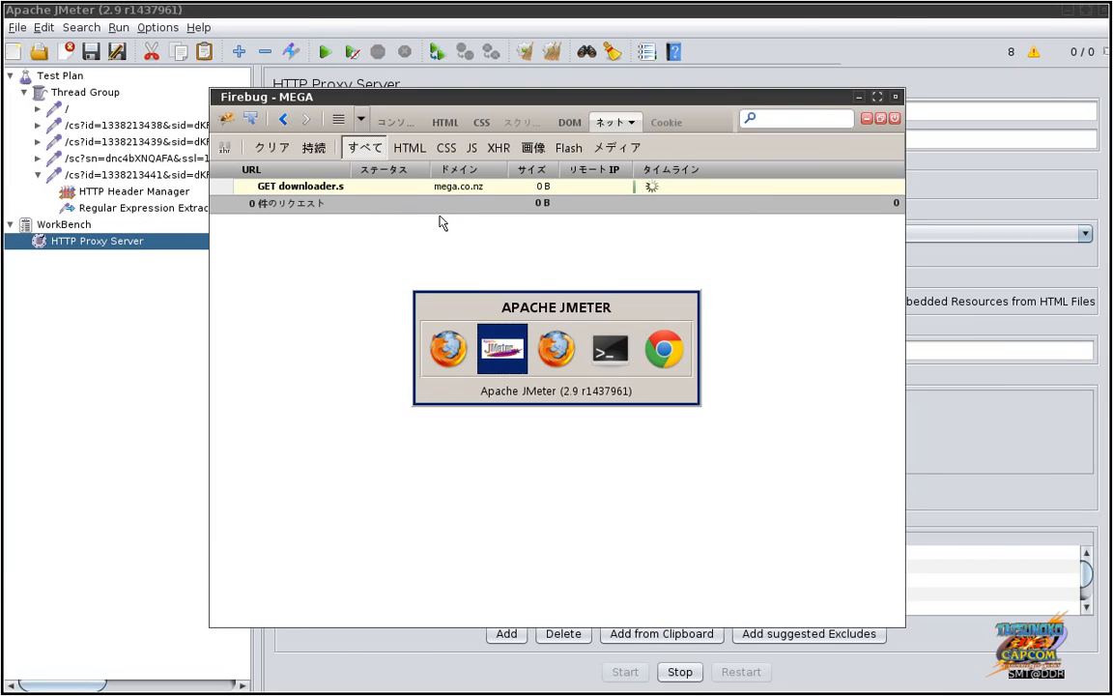
pyautogui.hotkey('alt', 'Tab')
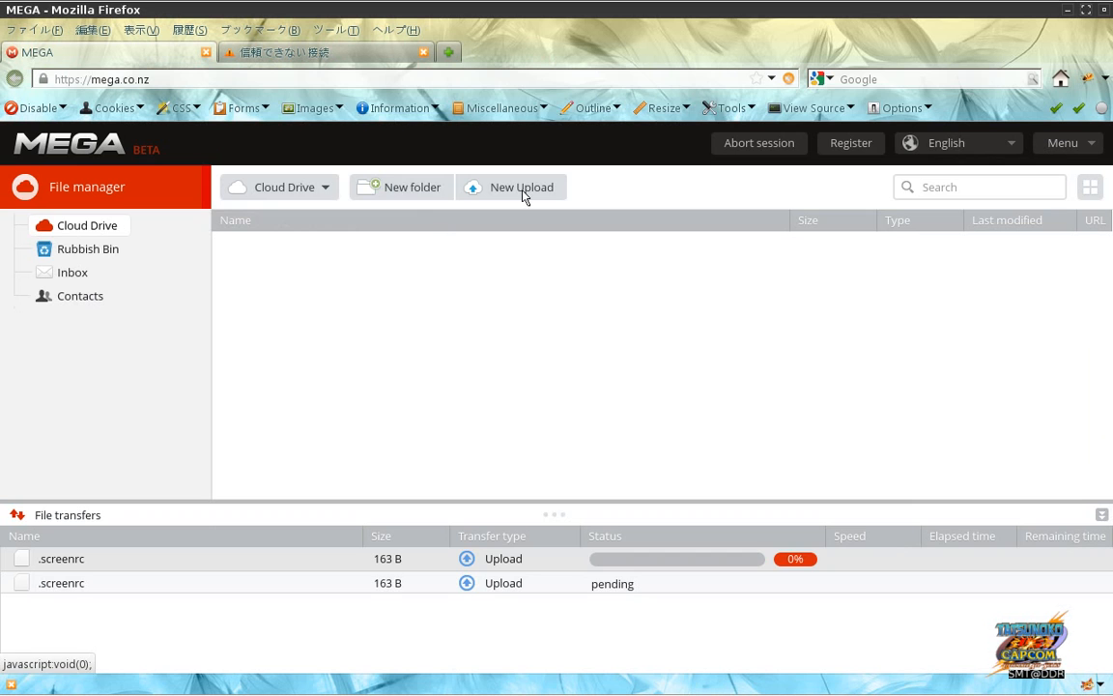
# Step: Upload .screenrc again through MEGA's New Upload
pyautogui.click(522, 193)
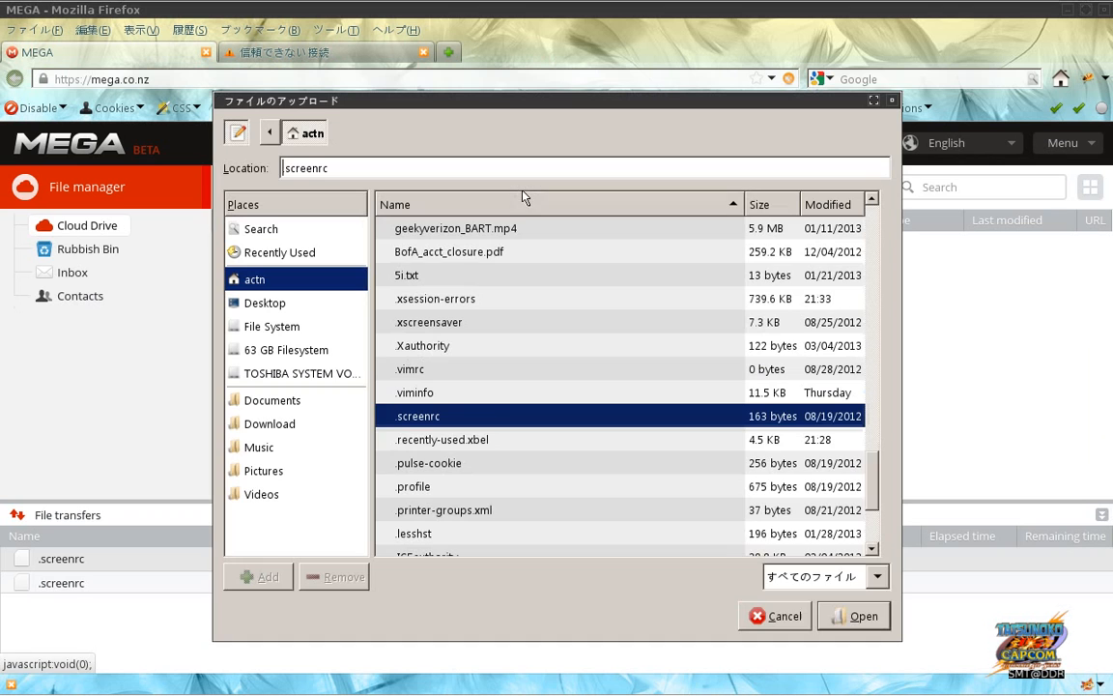
pyautogui.click(845, 614)
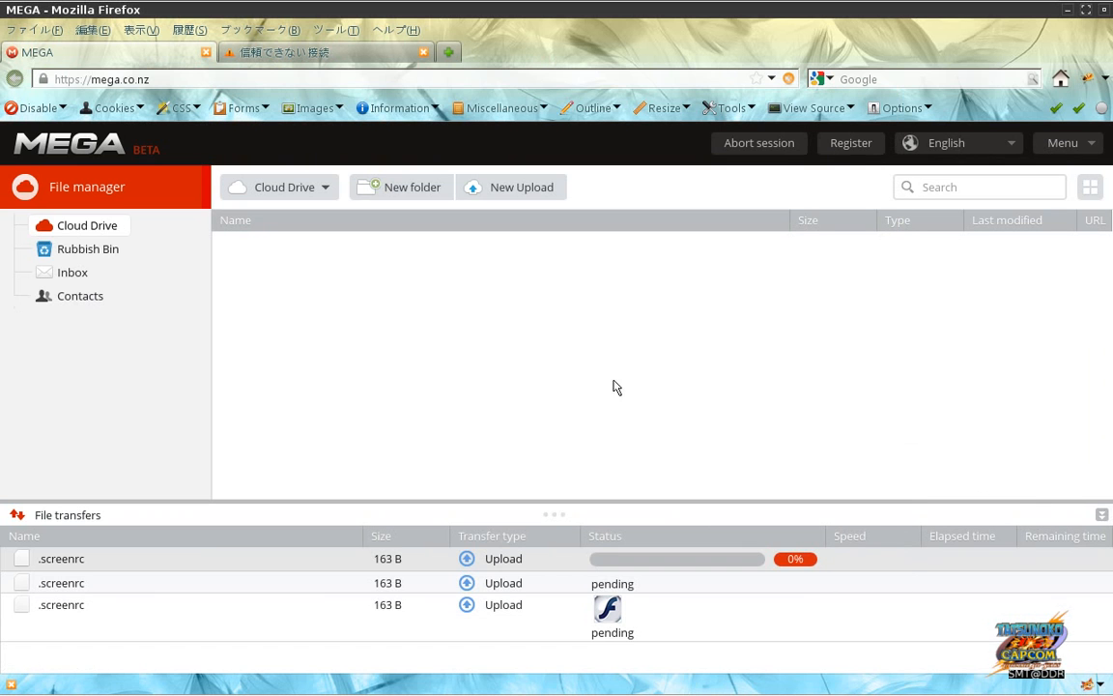
pyautogui.press('F12')
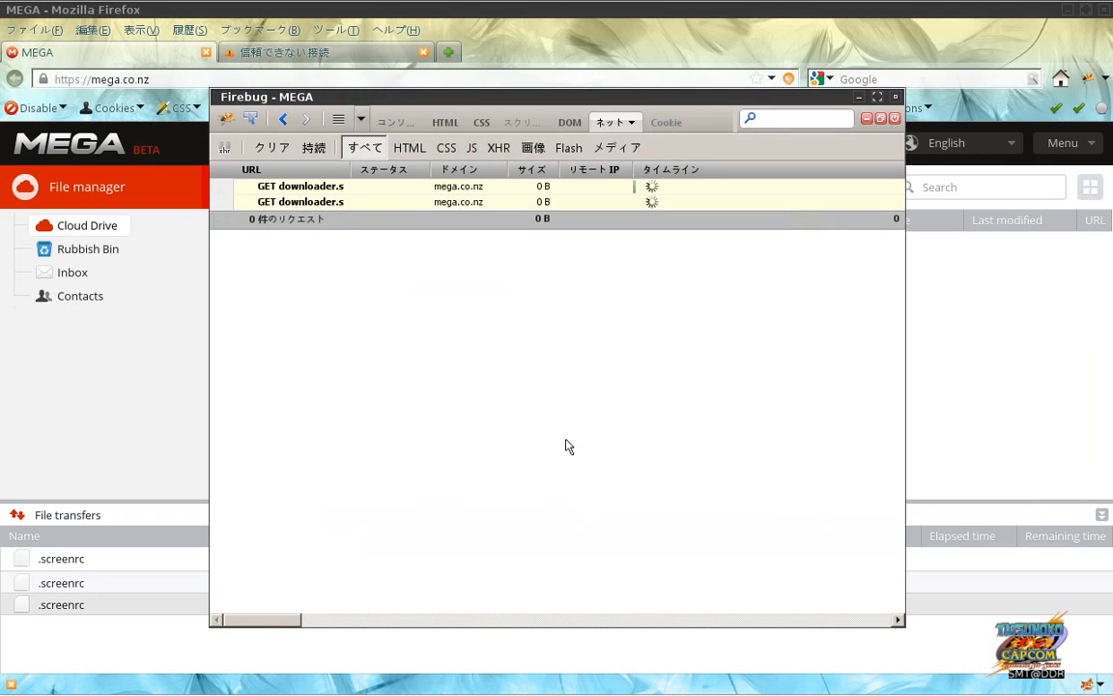
pyautogui.press('F12')
# Step: Reload the MEGA site, confirming leaving the page, so JMeter records the new requests
pyautogui.click(361, 81)
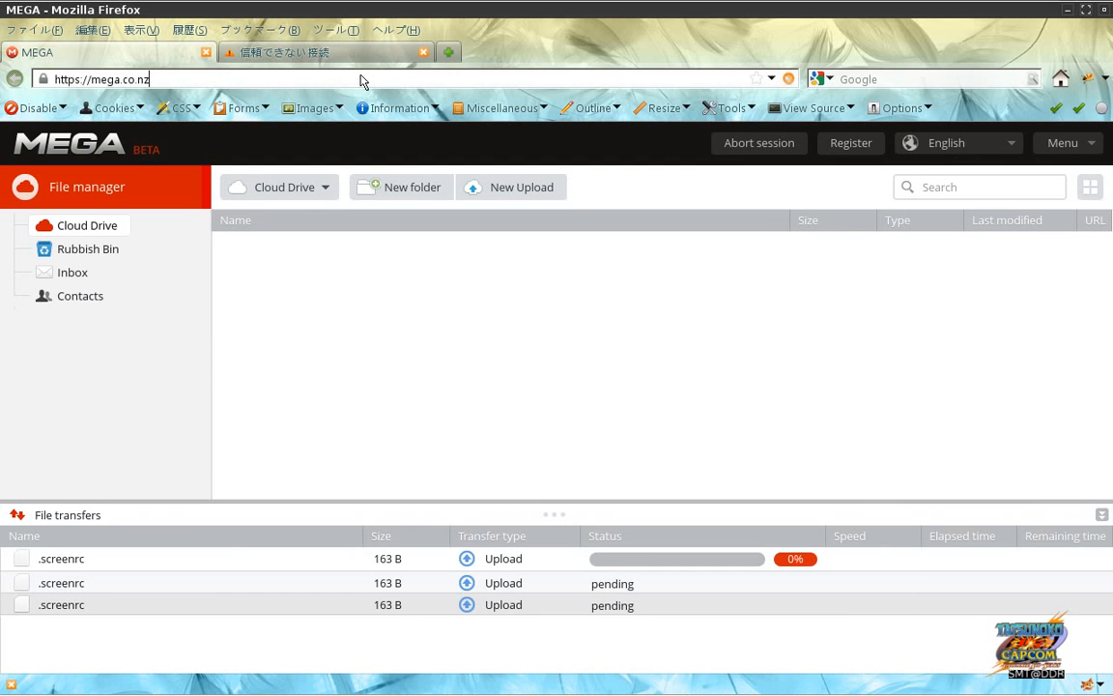
pyautogui.press('Return')
pyautogui.click(646, 390)
pyautogui.hotkey('alt', 'Tab')
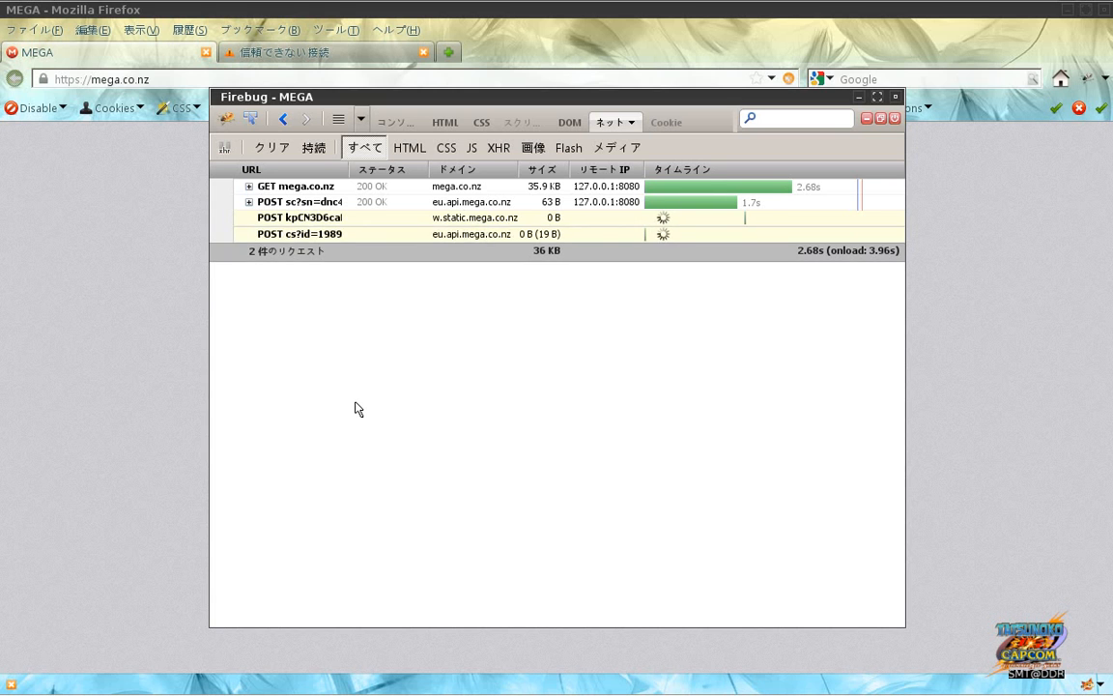
pyautogui.press('F12')
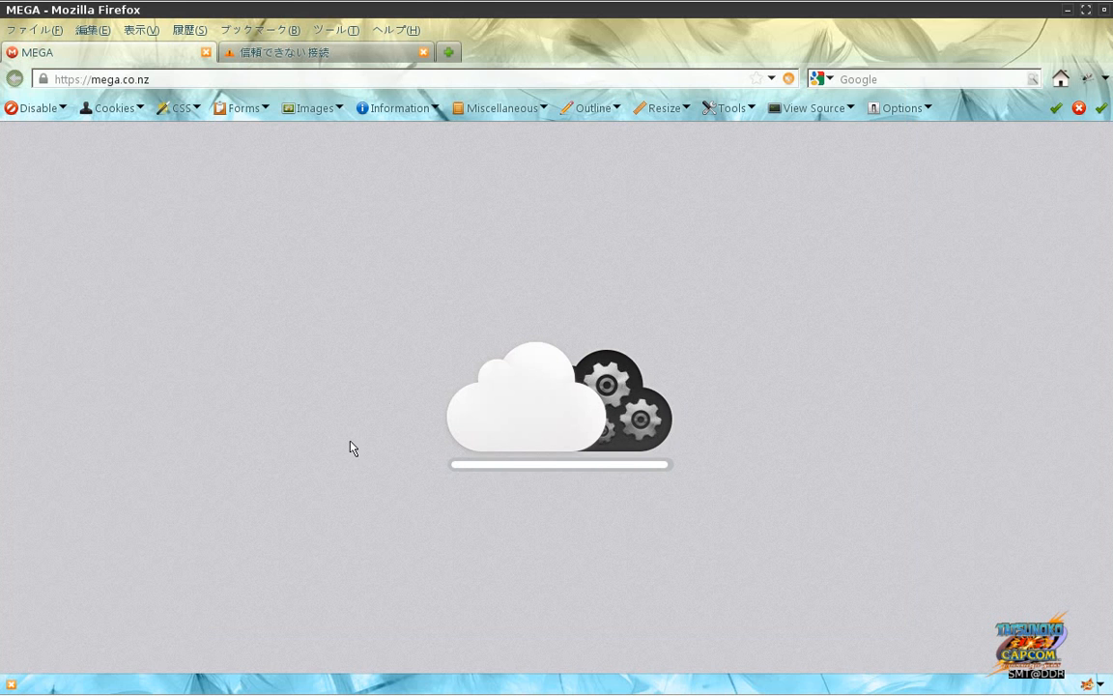
pyautogui.press('F12')
pyautogui.hotkey('alt', 'Tab')
pyautogui.hotkey('alt', 'Tab')
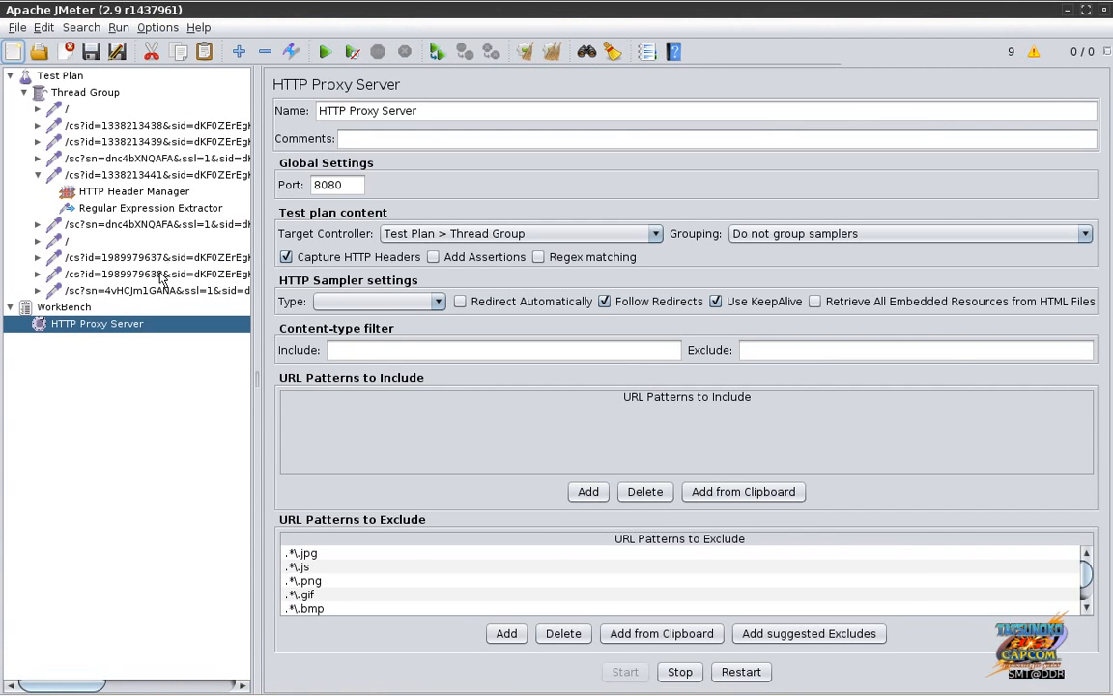
# Step: Expand the POST sc?sn=4vHCJm1GANA request and review its POST body and Response
pyautogui.hotkey('alt', 'Tab')
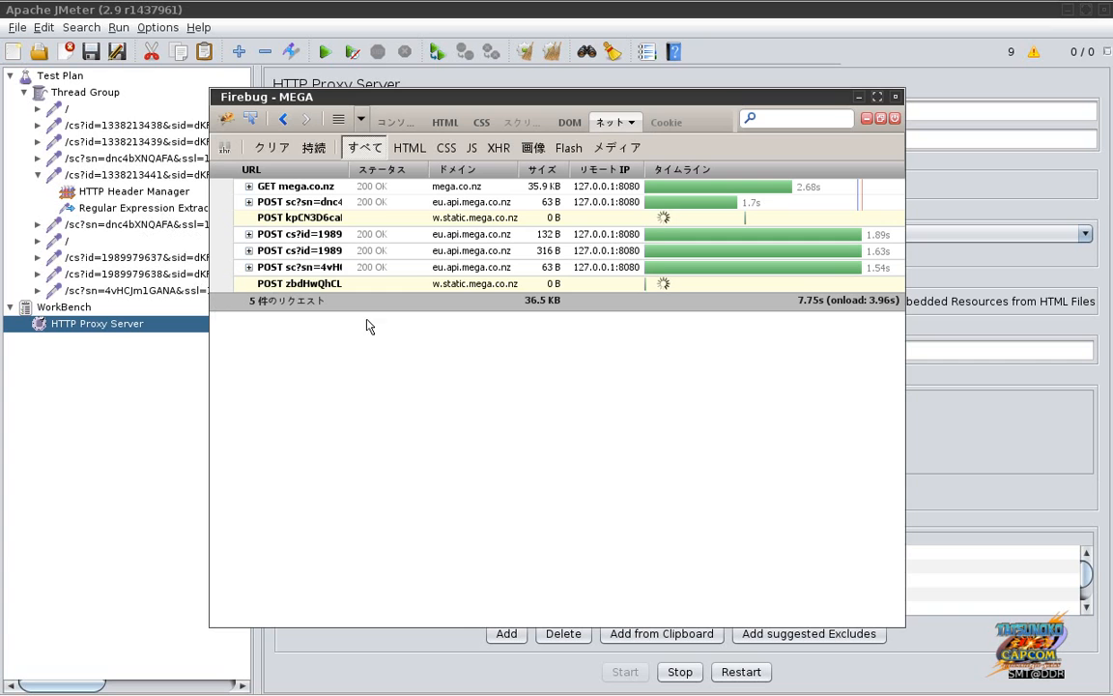
pyautogui.click(326, 271)
pyautogui.click(372, 290)
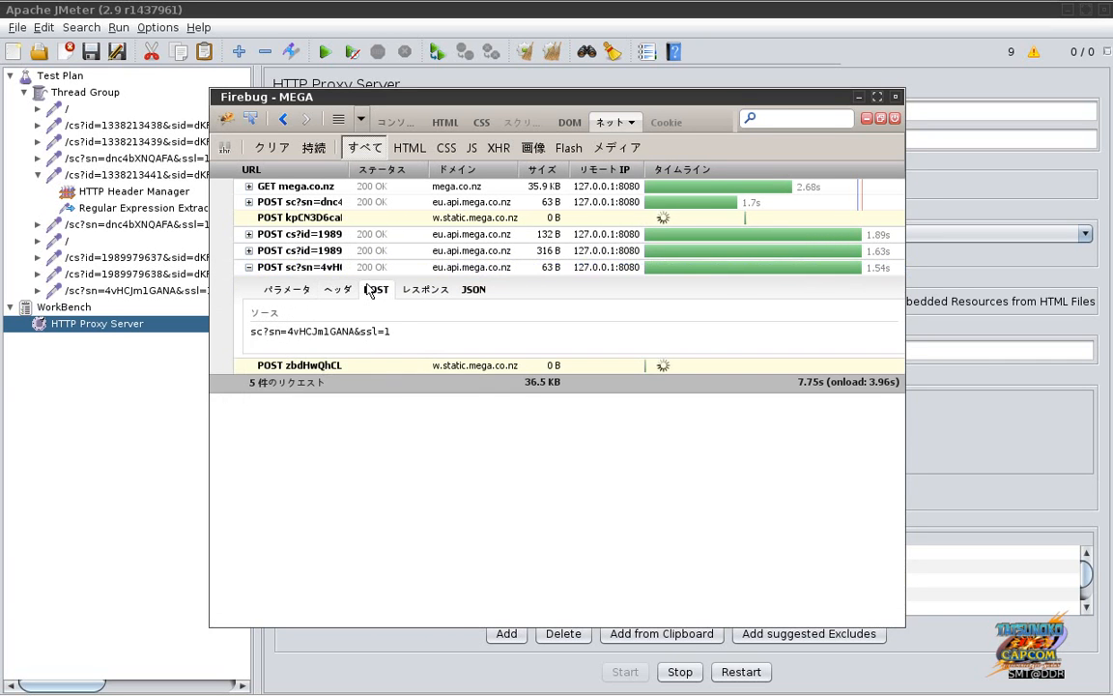
pyautogui.click(420, 294)
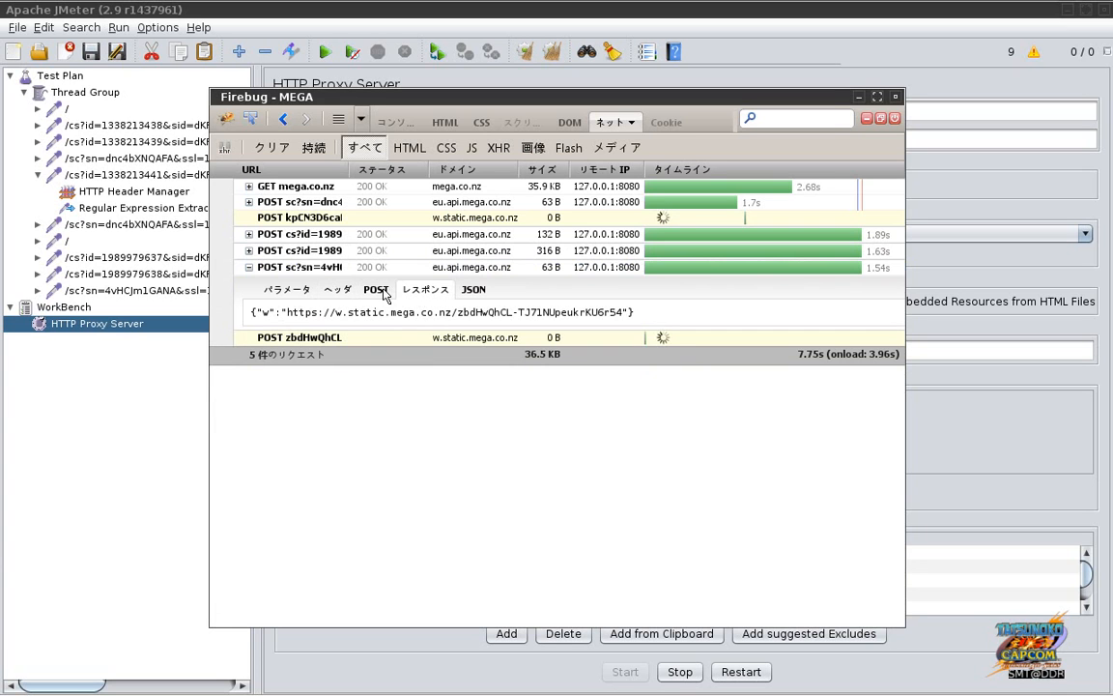
pyautogui.click(372, 292)
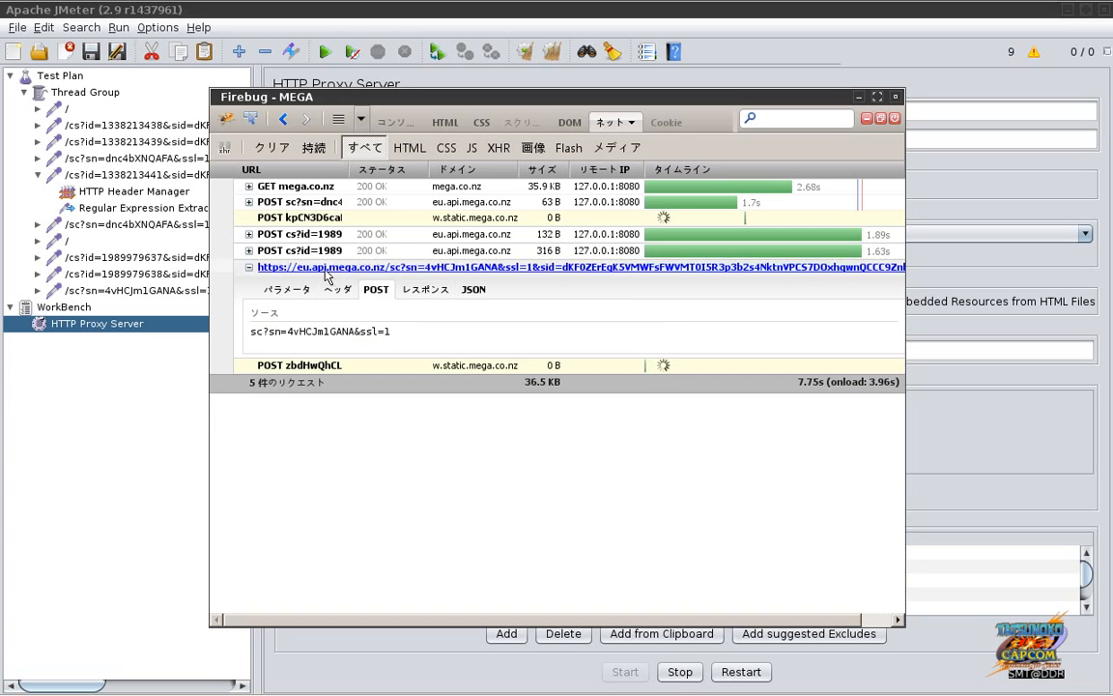
pyautogui.click(326, 274)
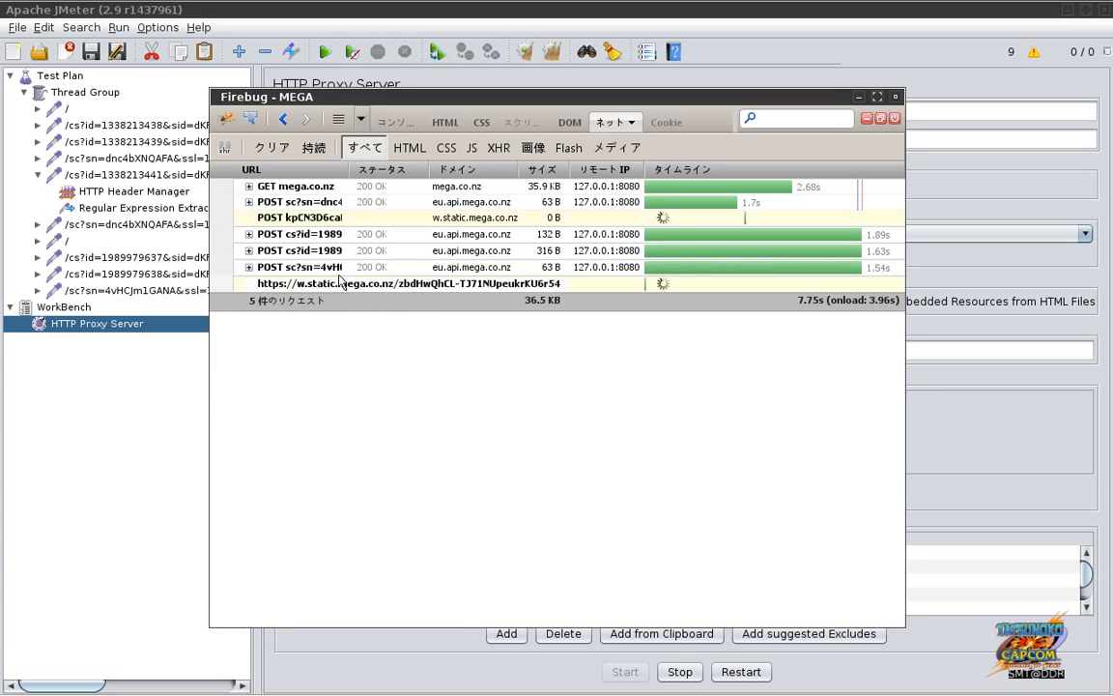
pyautogui.click(354, 274)
pyautogui.click(373, 290)
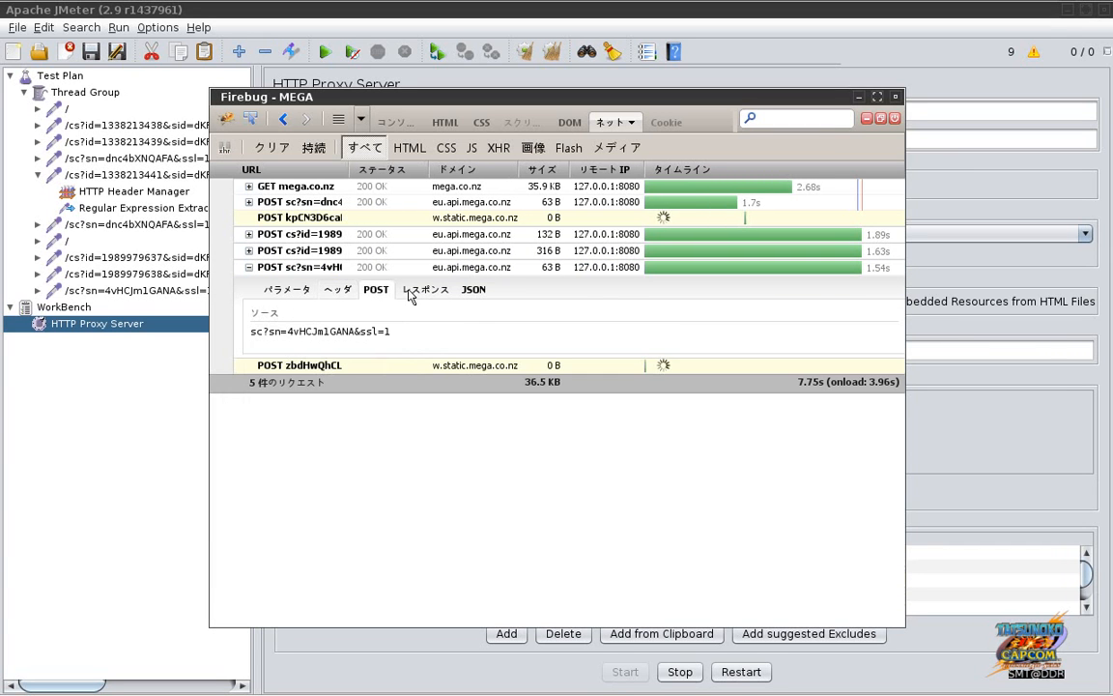
pyautogui.click(411, 295)
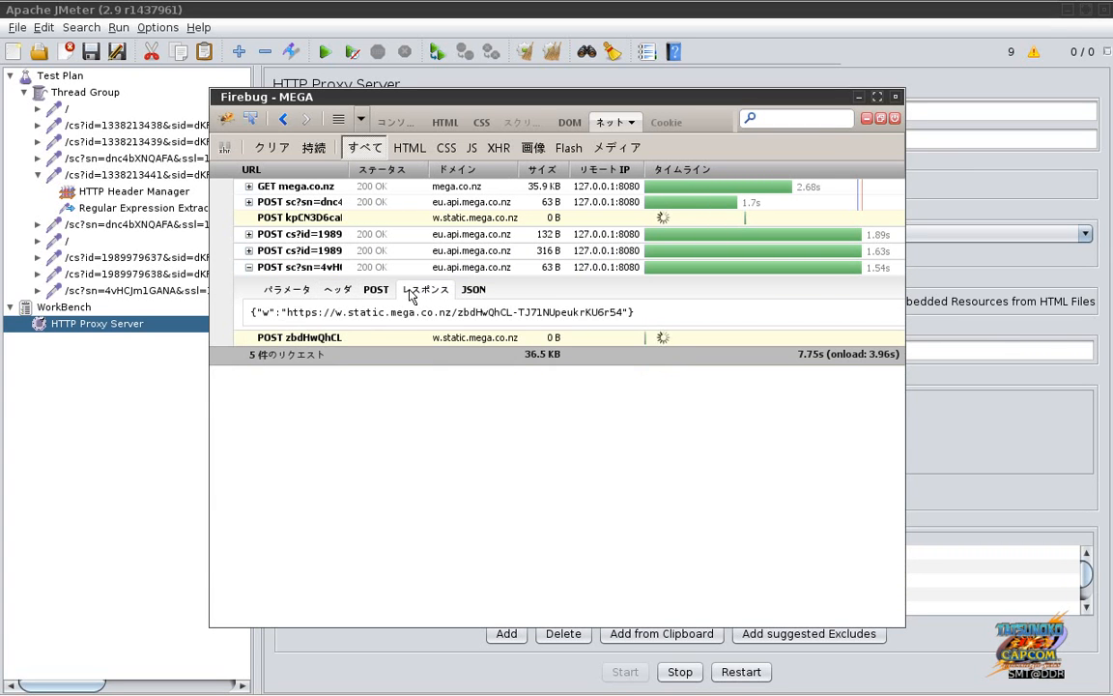
pyautogui.click(319, 267)
# Step: Recheck the response holding the upload URL, then return to the MEGA page in Firefox
pyautogui.hotkey('alt', 'Tab')
pyautogui.hotkey('alt', 'Tab')
pyautogui.click(331, 268)
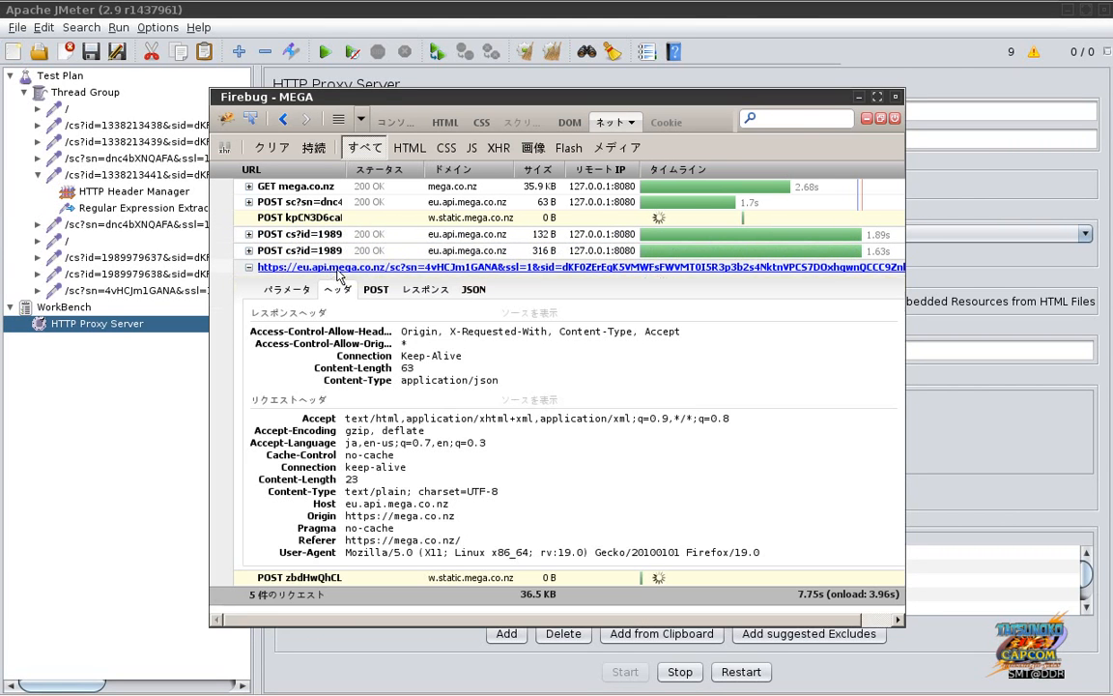
pyautogui.click(425, 290)
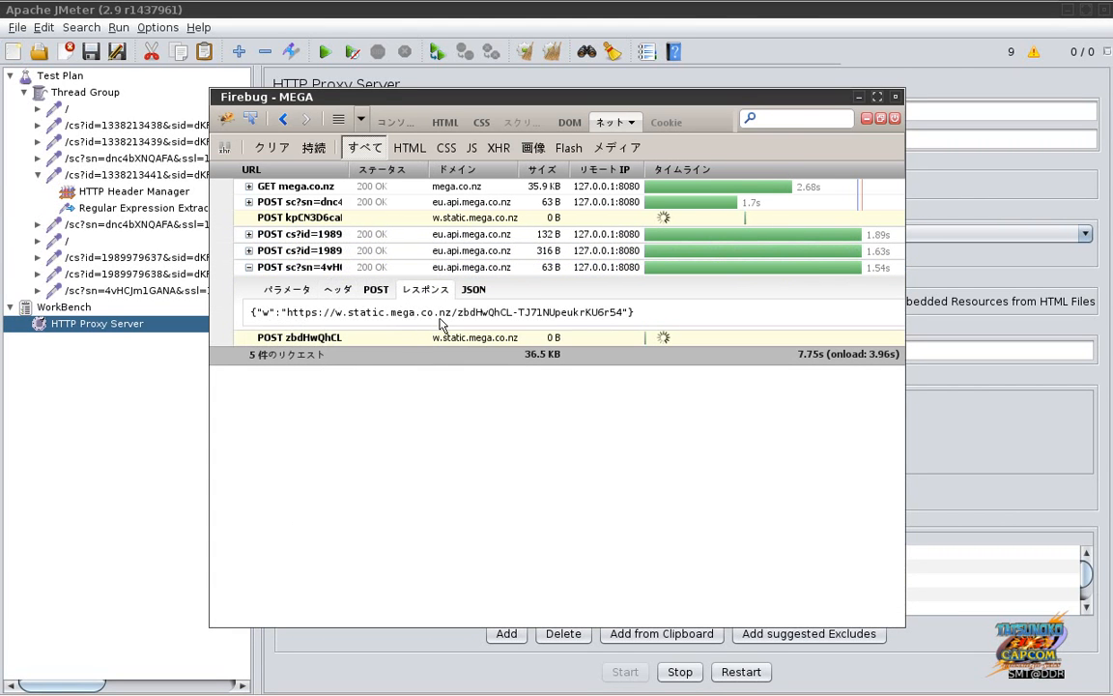
pyautogui.click(363, 269)
pyautogui.hotkey('alt', 'Tab')
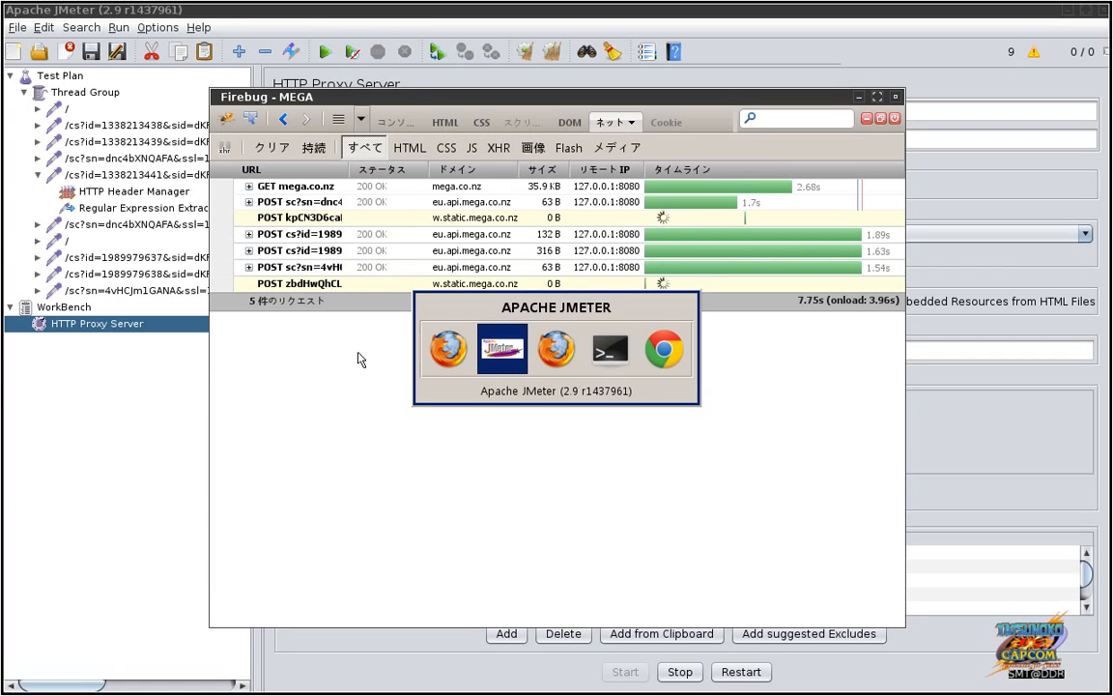
pyautogui.hotkey('alt', 'shift', 'Tab')
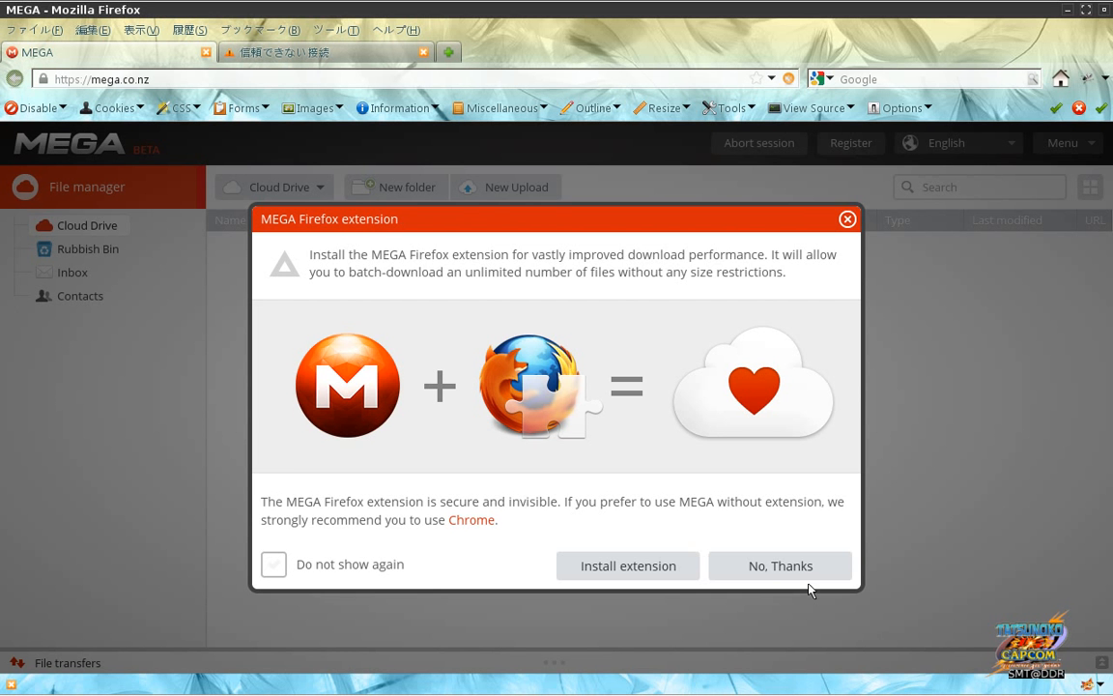
# Step: Decline the MEGA extension offer, upload .screenrc from the home folder, then switch to JMeter
pyautogui.click(781, 566)
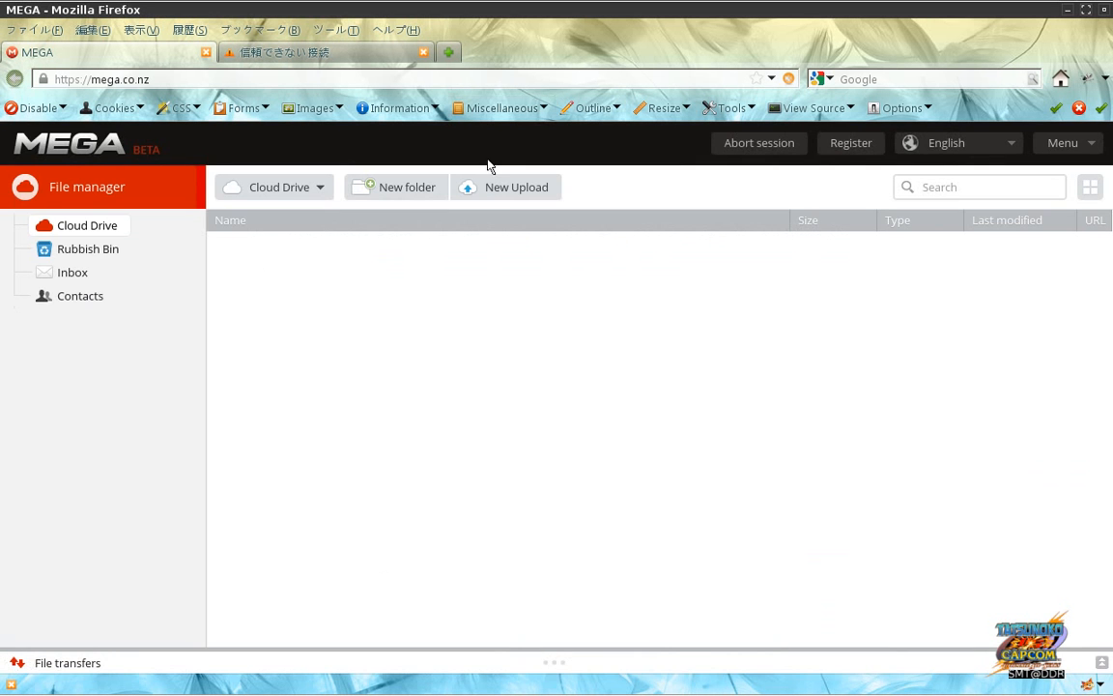
pyautogui.click(487, 191)
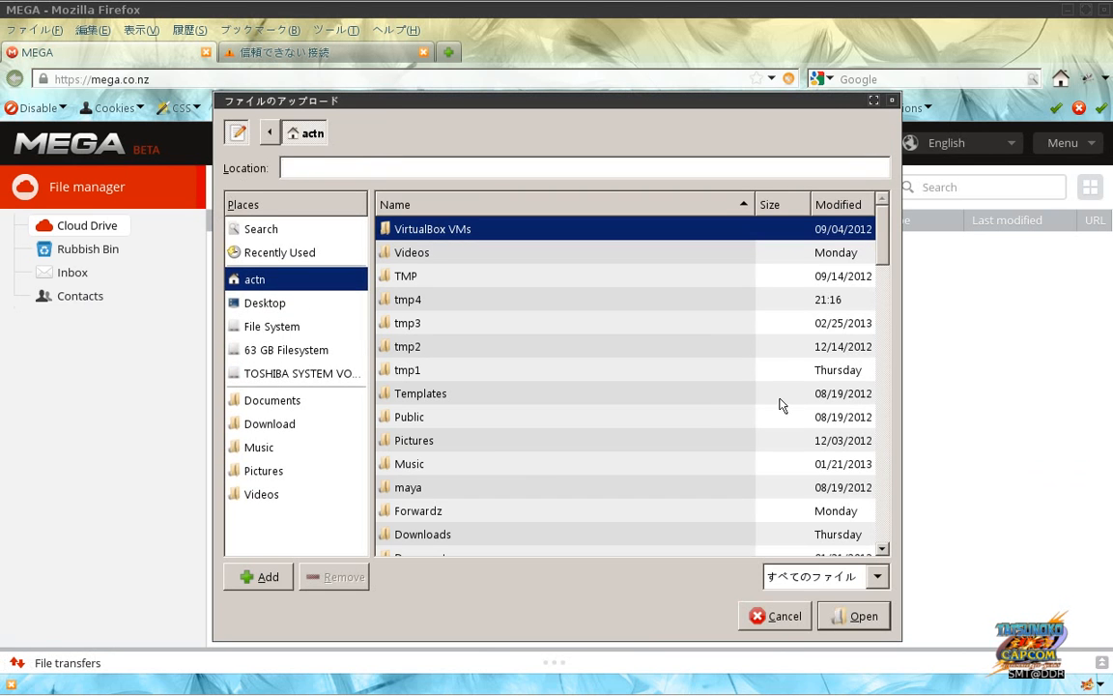
pyautogui.scroll(-15, 790, 444)
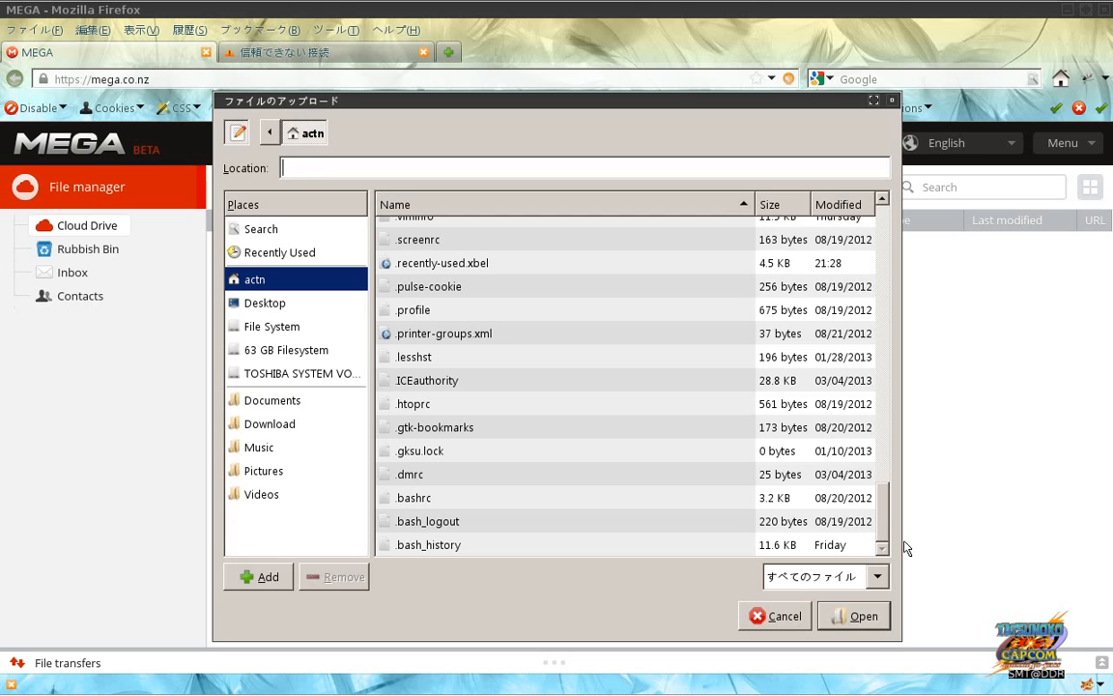
pyautogui.click(688, 239)
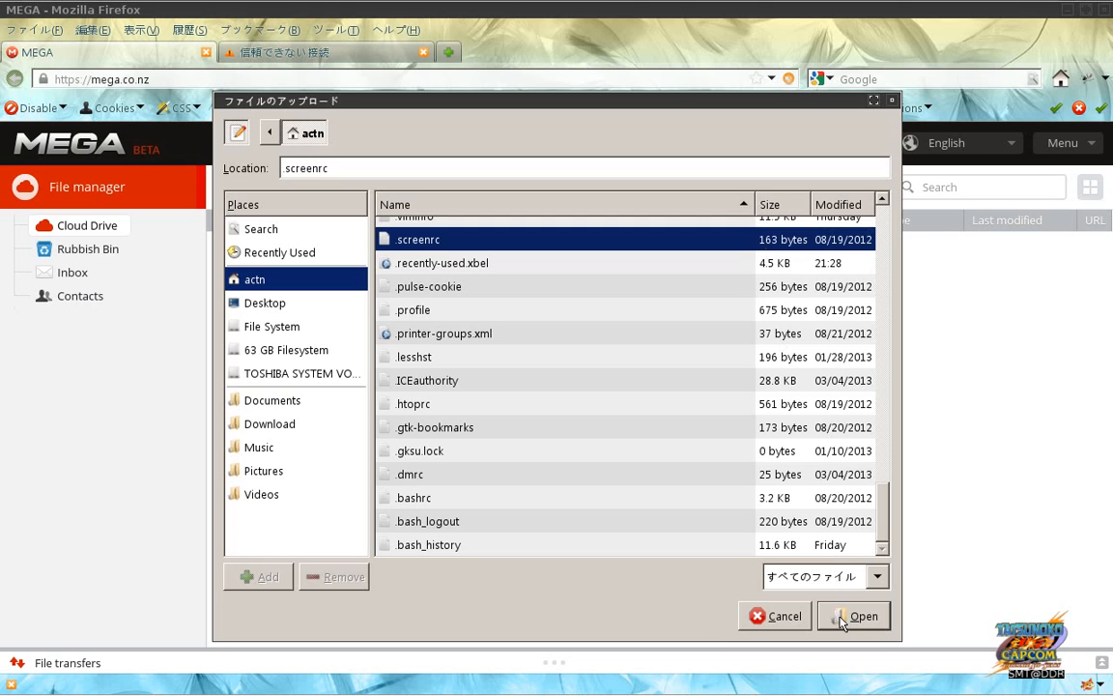
pyautogui.click(840, 619)
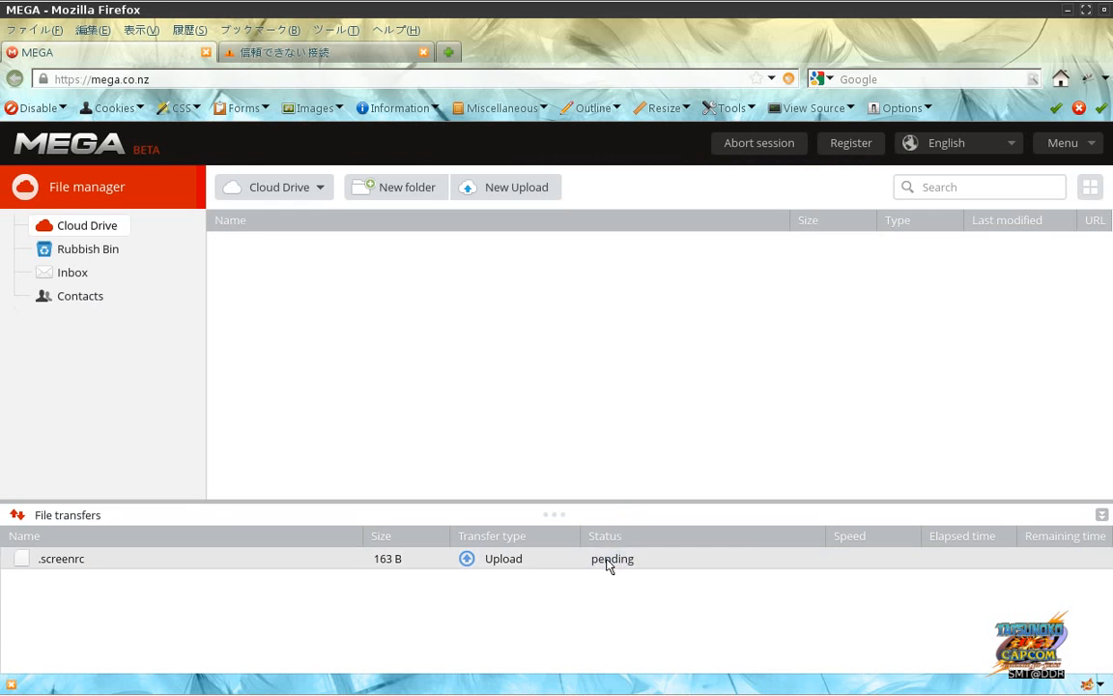
pyautogui.hotkey('alt', 'Tab')
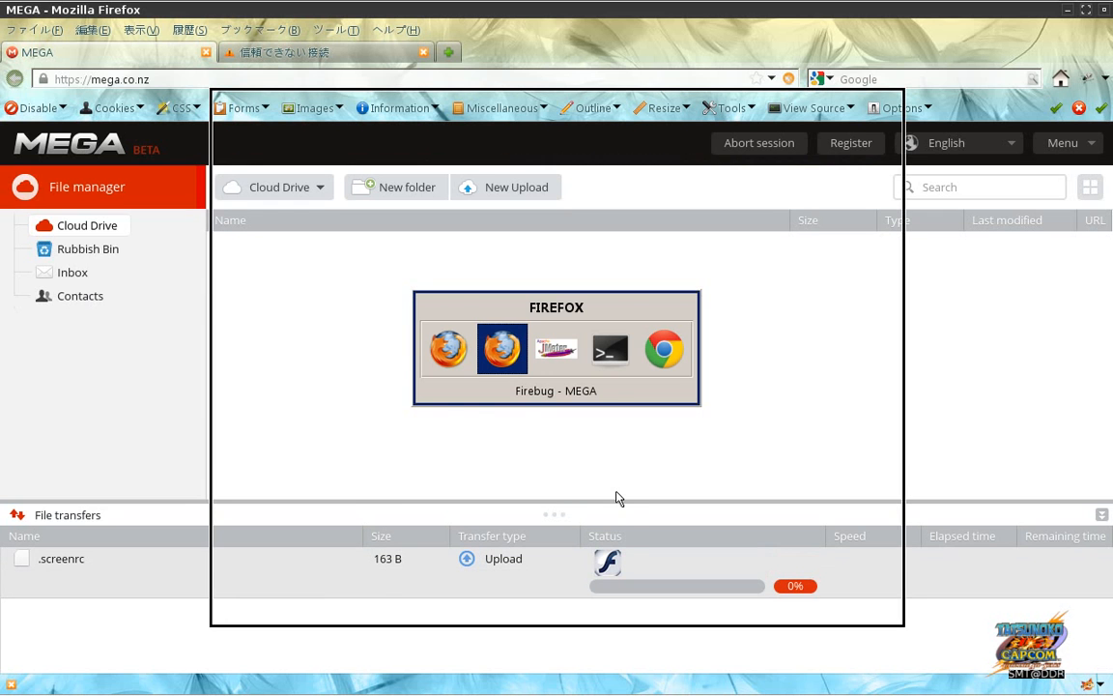
pyautogui.hotkey('alt', 'Tab')
pyautogui.hotkey('alt', 'Tab')
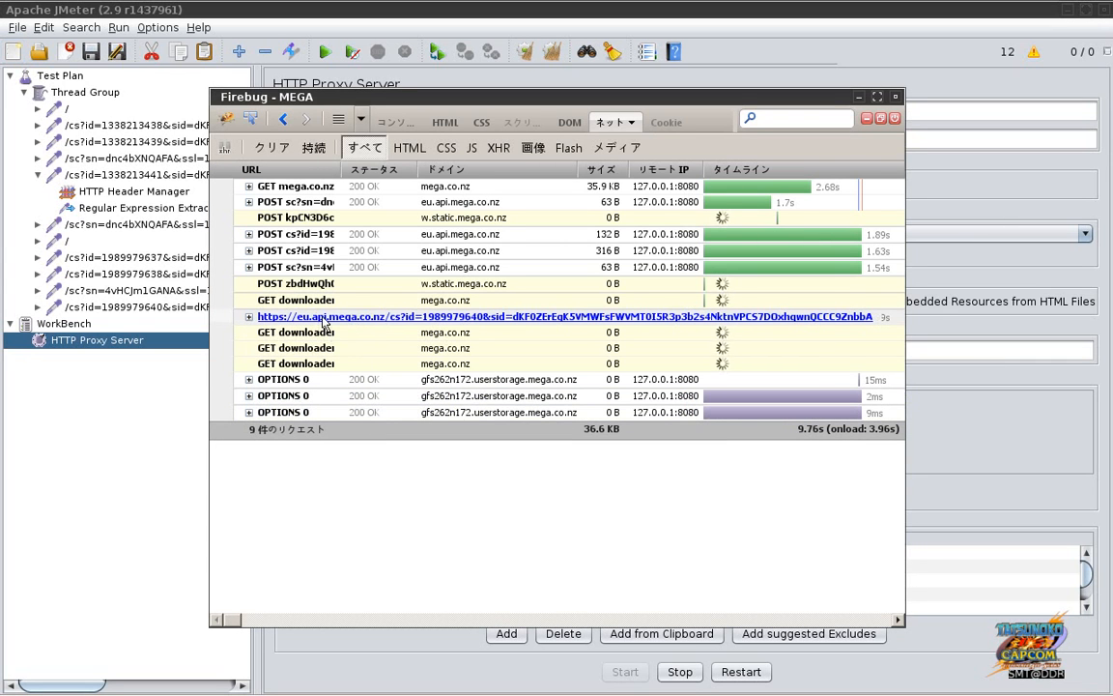
# Step: Expand the upload POST cs?id request and view its Response JSON with the upload URL
pyautogui.click(307, 317)
pyautogui.click(376, 339)
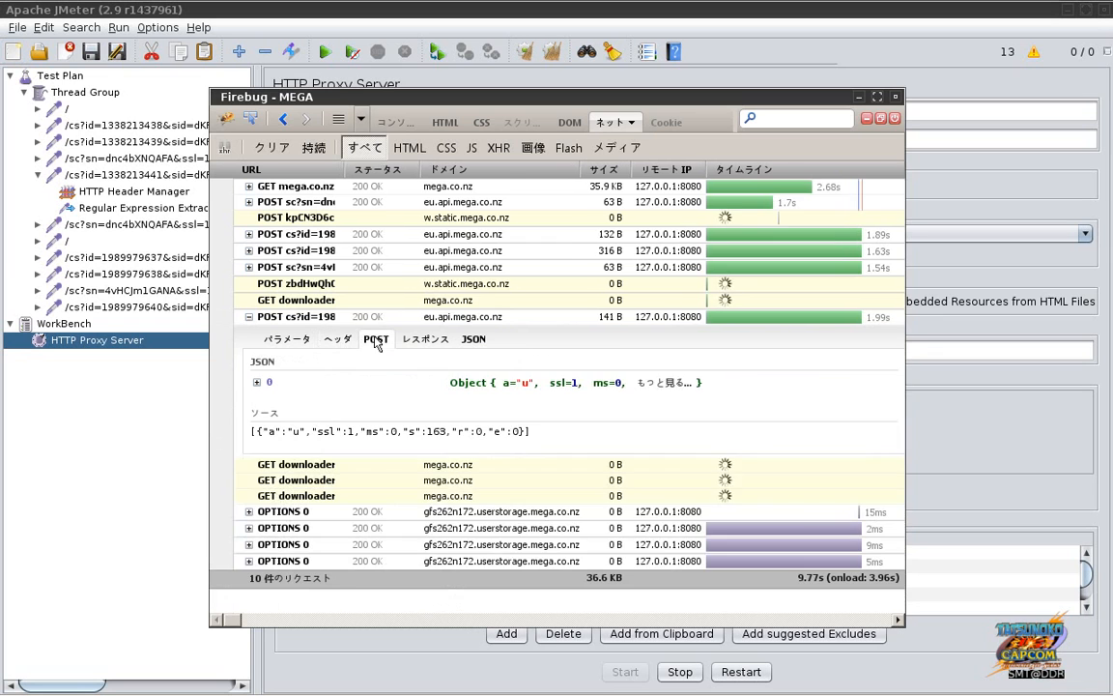
pyautogui.click(418, 341)
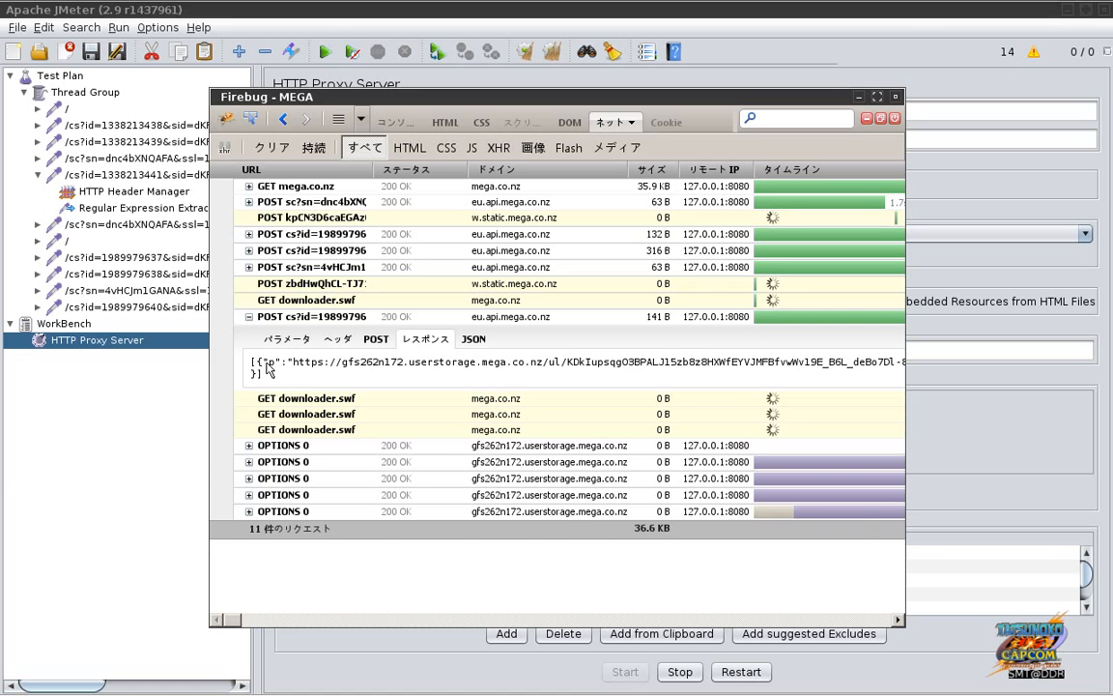
# Step: Paste the response JSON into a blank Leafpad note
pyautogui.hotkey('alt', 'Tab')
pyautogui.hotkey('alt', 'Tab')
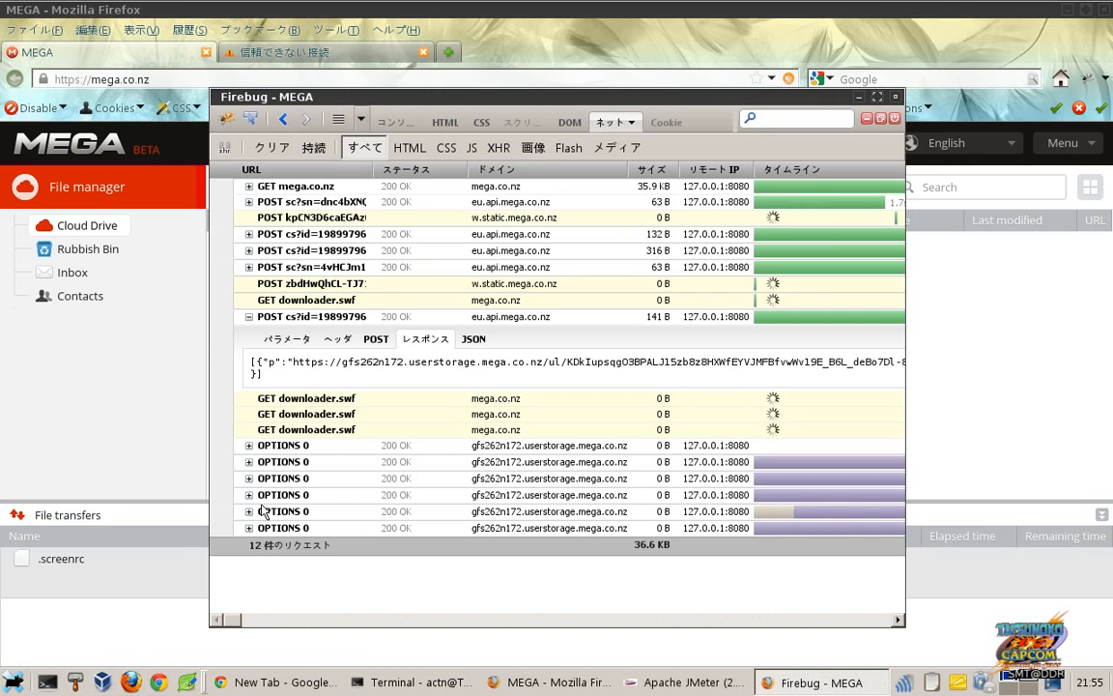
pyautogui.hotkey('alt', 'Tab')
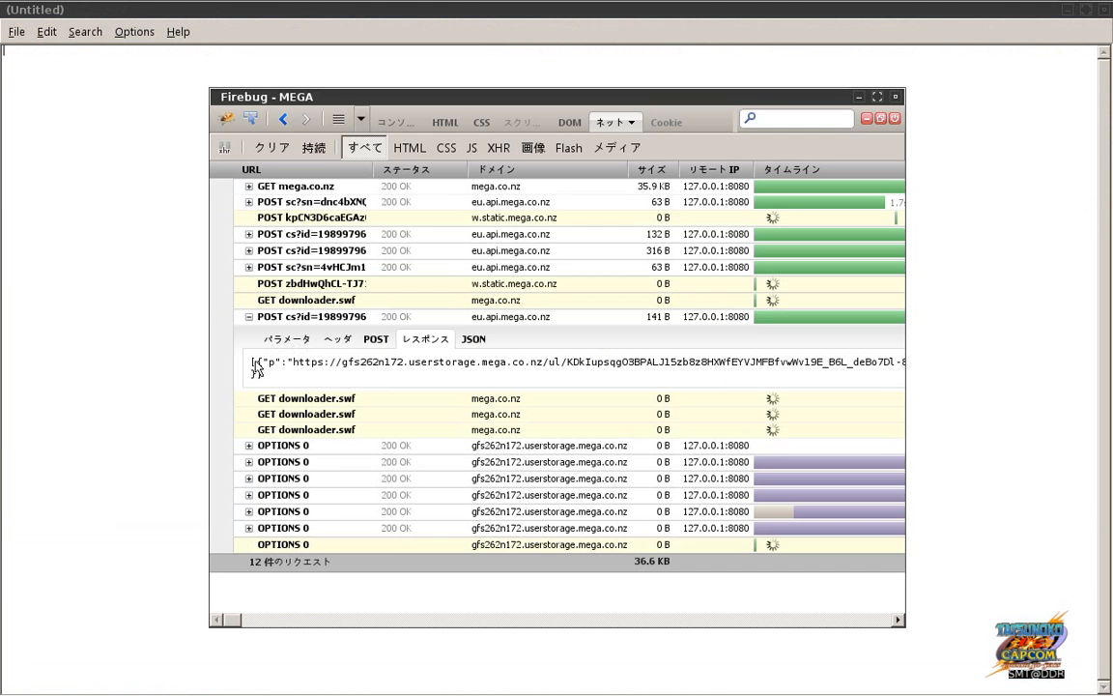
pyautogui.moveTo(251, 364); pyautogui.dragTo(266, 377)
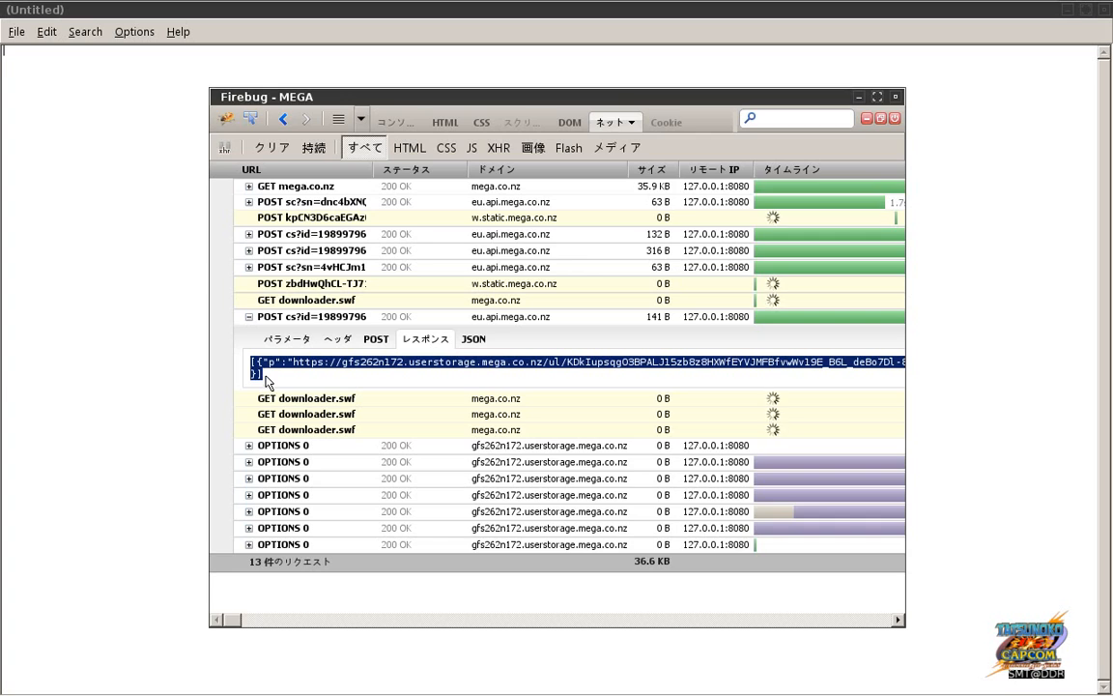
pyautogui.click(180, 321)
pyautogui.write('[{"p":"https://gfs262n172.userstorage.mega.co.nz/ul/KDkIupsqg03BPALJ15zb8z8HXWfEYVJMFBfvwWv19E_B6L_deBo7Dl-8HdebIg5_dJNJRftidPnA49e9AE5i7A"}]')
pyautogui.hotkey('alt', 'Tab')
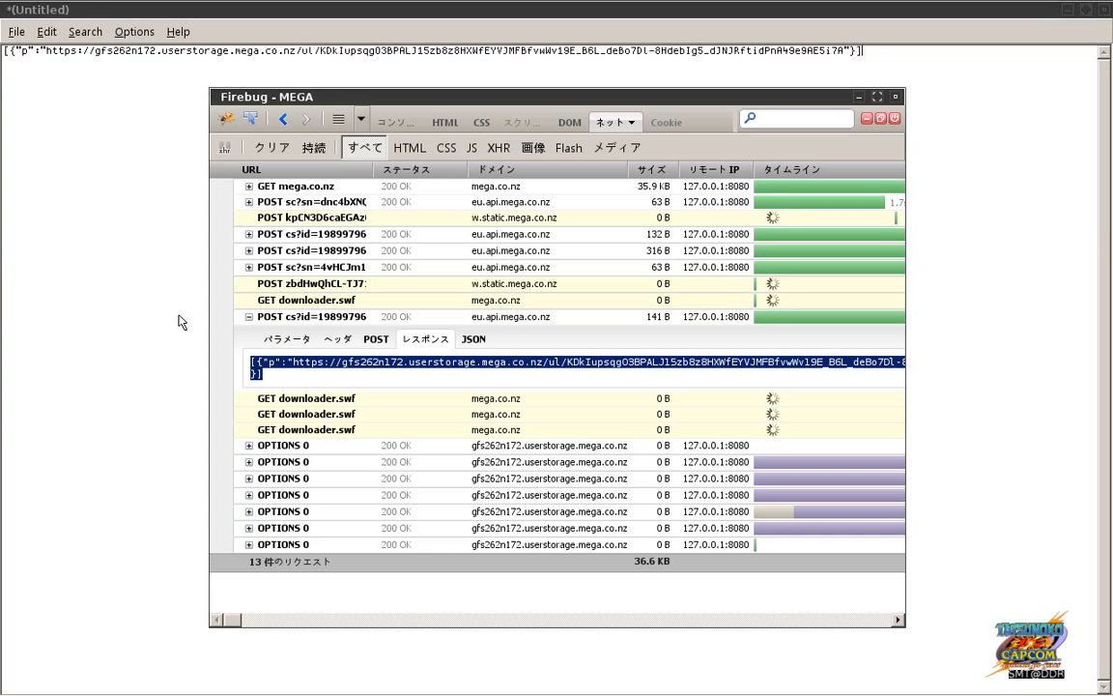
pyautogui.hotkey('alt', 'Tab')
pyautogui.hotkey('alt', 'Tab')
pyautogui.hotkey('alt', 'Tab')
pyautogui.hotkey('alt', 'Tab')
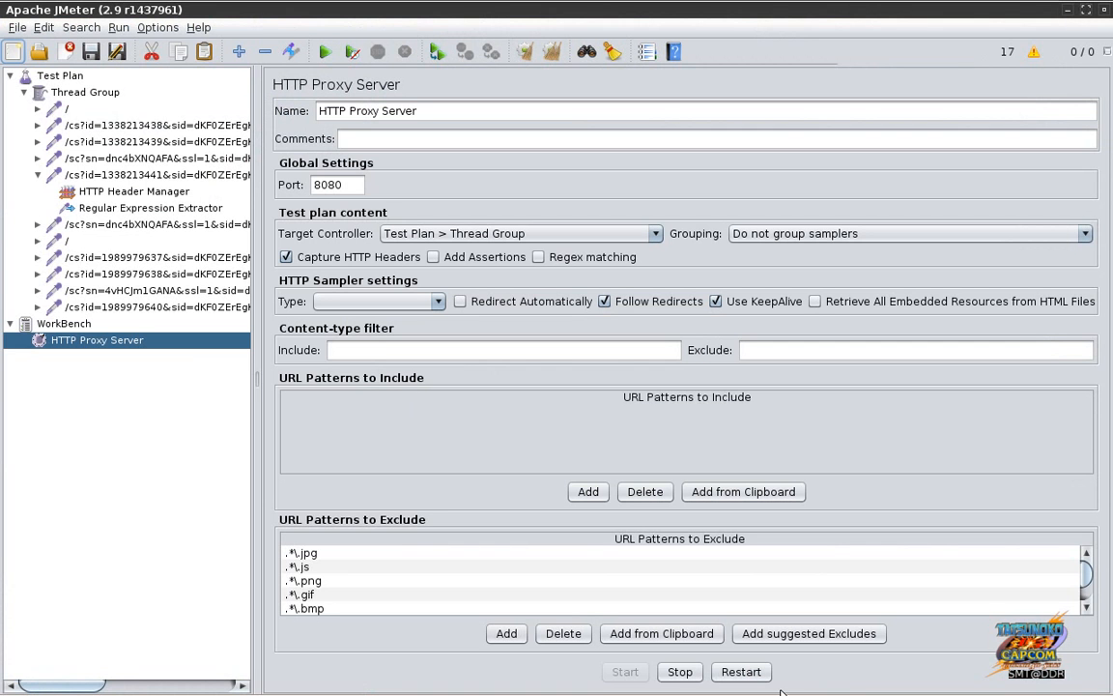
# Step: Stop the proxy recording and clear Firebug's captured request list
pyautogui.click(679, 672)
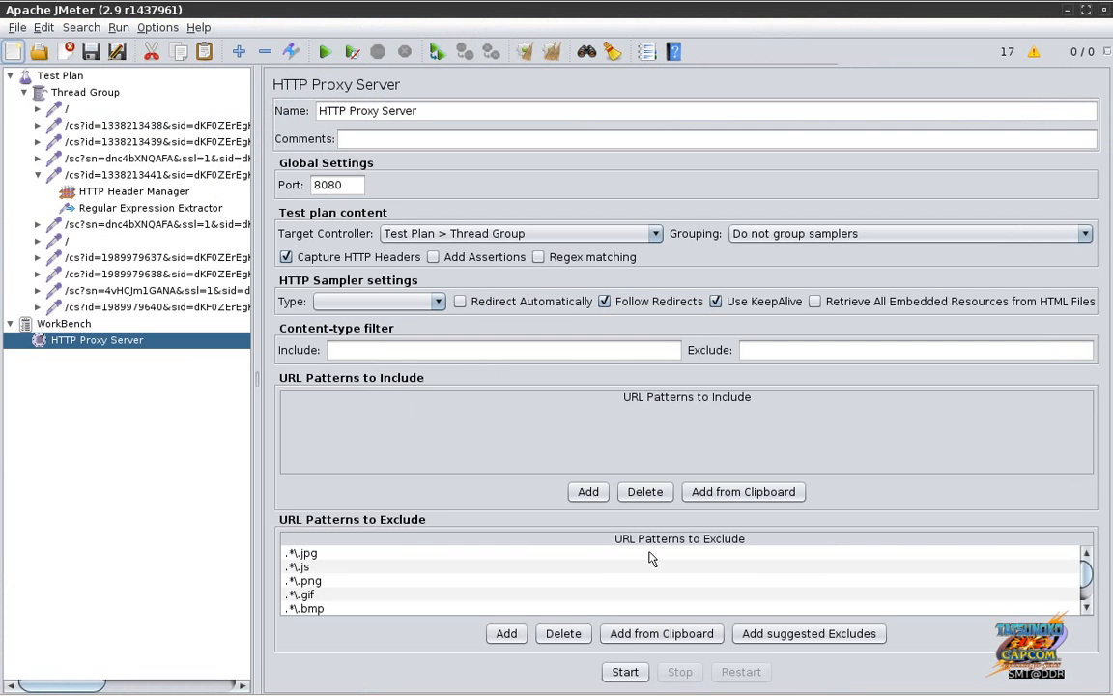
pyautogui.hotkey('alt', 'Tab')
pyautogui.hotkey('alt', 'Tab')
pyautogui.hotkey('alt', 'Tab')
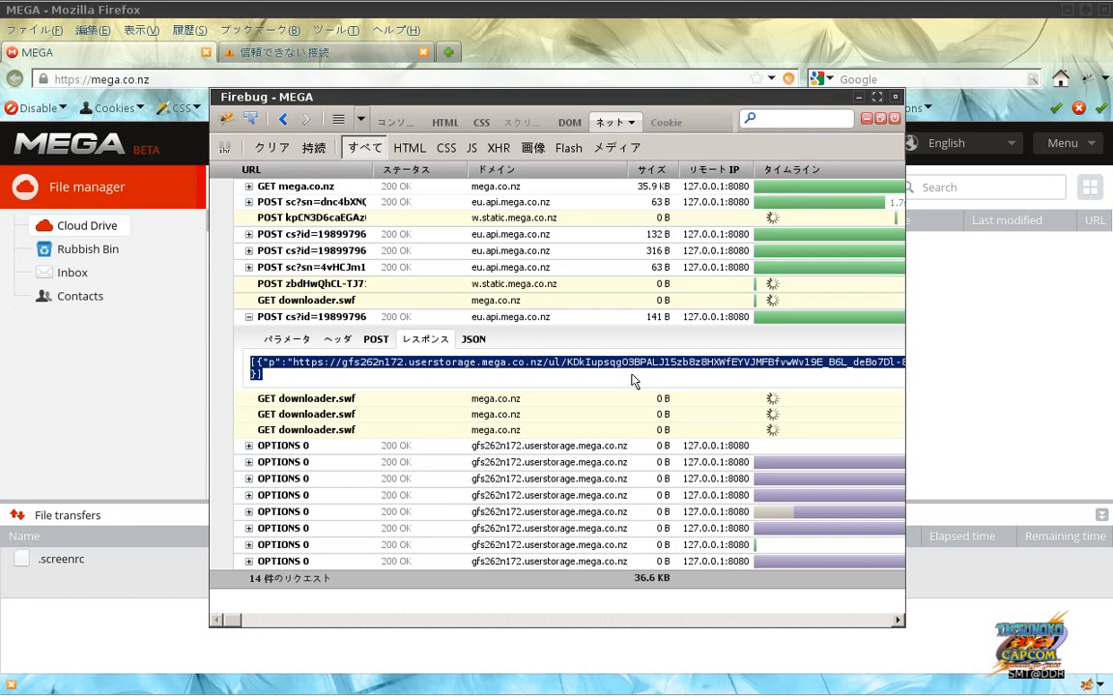
pyautogui.click(275, 151)
pyautogui.hotkey('alt', 'Tab')
pyautogui.hotkey('alt', 'Tab')
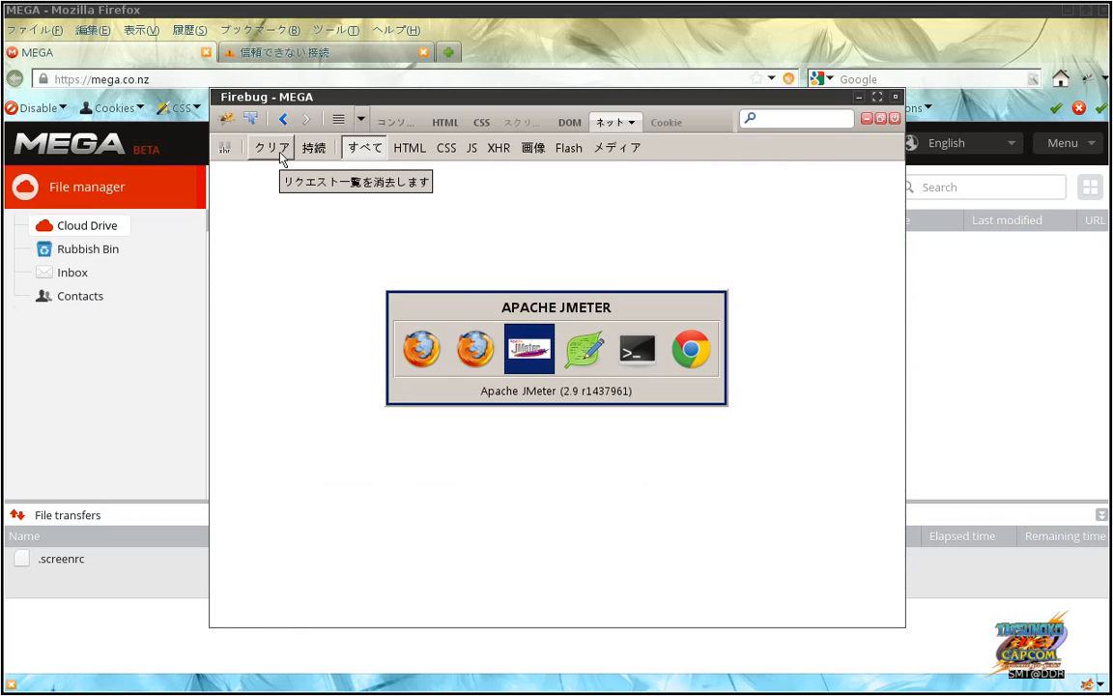
pyautogui.hotkey('alt', 'Tab')
pyautogui.hotkey('alt', 'Tab')
pyautogui.hotkey('alt', 'Tab')
pyautogui.hotkey('alt', 'Tab')
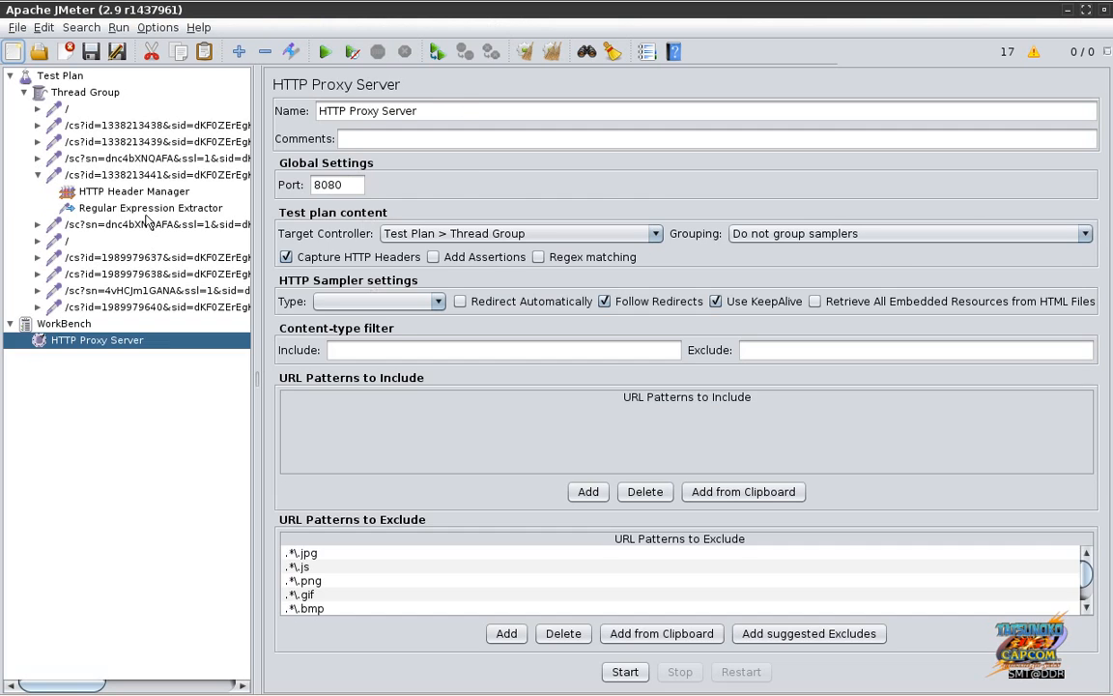
pyautogui.click(146, 213)
pyautogui.click(500, 307)
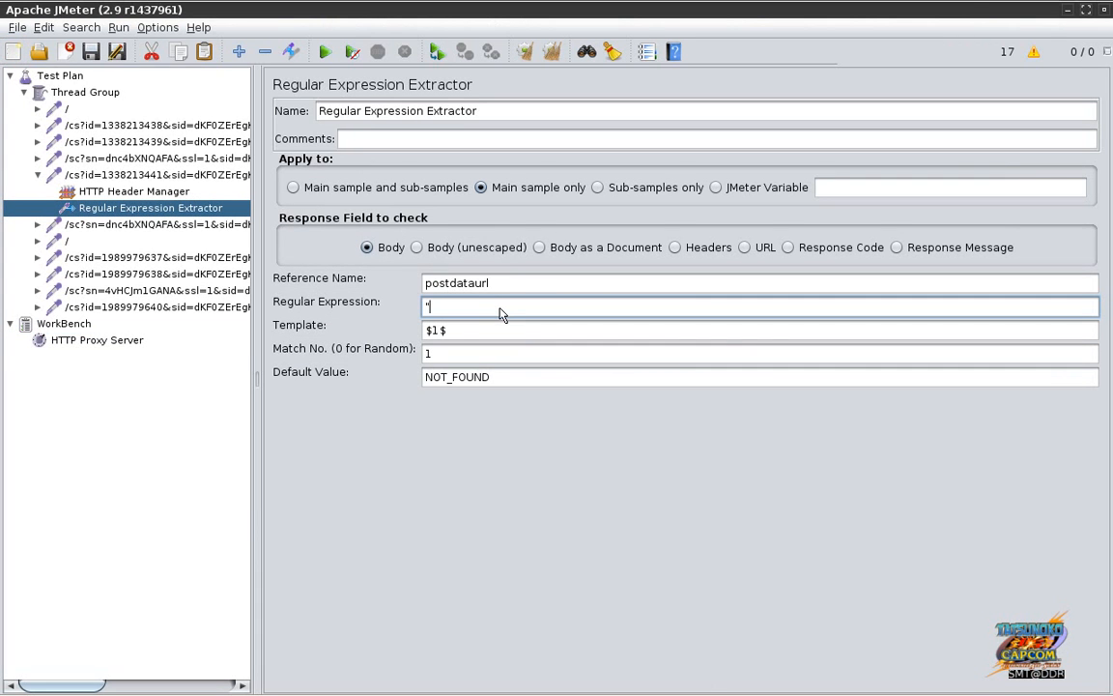
pyautogui.hotkey('alt', 'Tab')
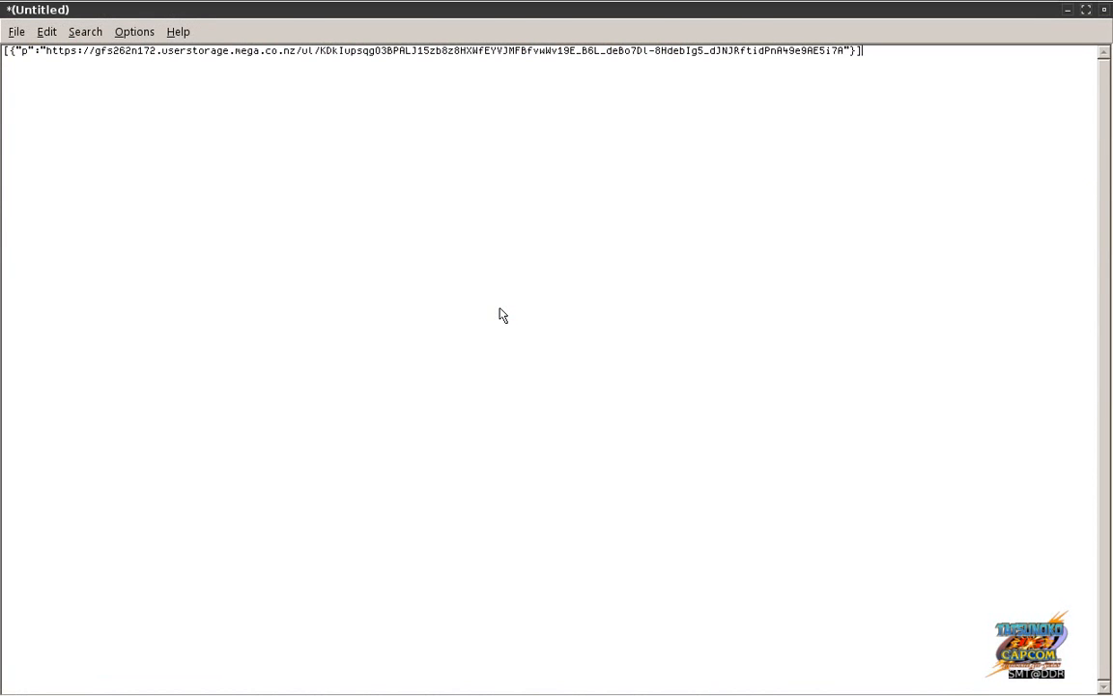
pyautogui.hotkey('alt', 'Tab')
pyautogui.hotkey('alt', 'Tab')
pyautogui.hotkey('alt', 'Tab')
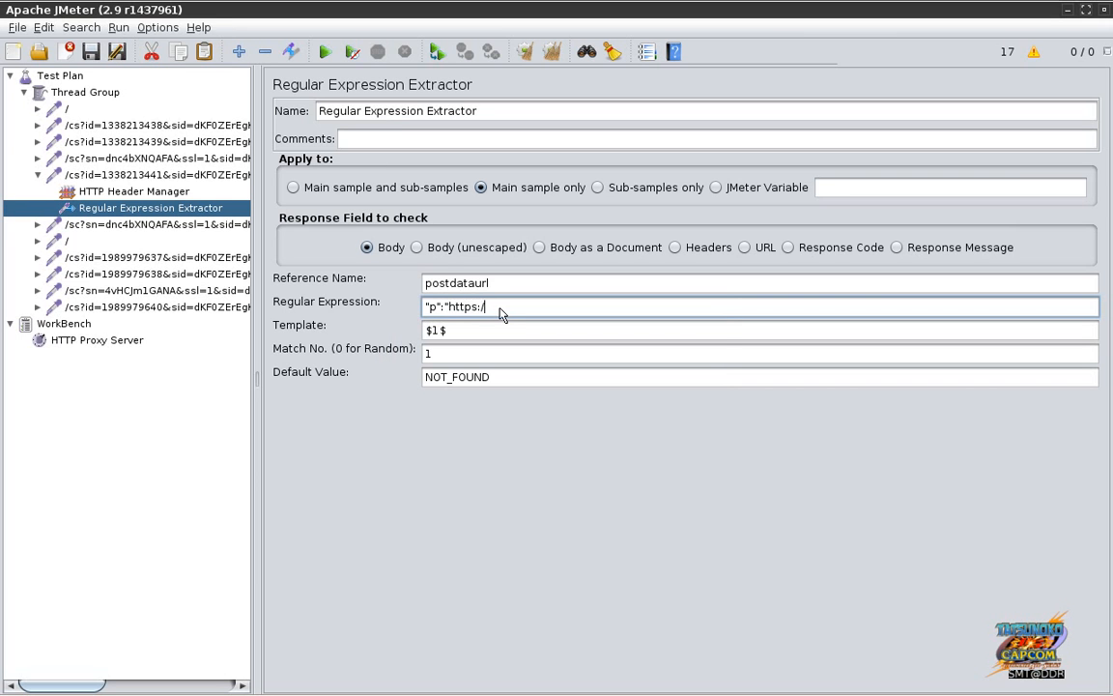
pyautogui.write('/')
pyautogui.hotkey('alt', 'Tab')
pyautogui.hotkey('alt', 'Tab')
pyautogui.hotkey('alt', 'Tab')
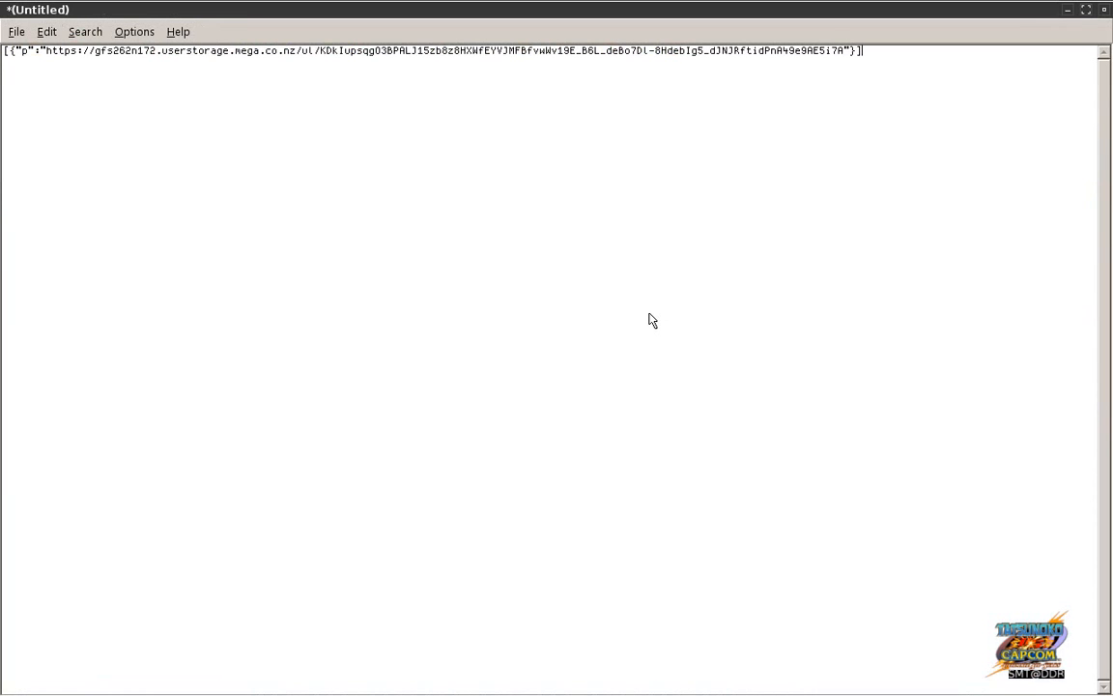
pyautogui.hotkey('alt', 'Tab')
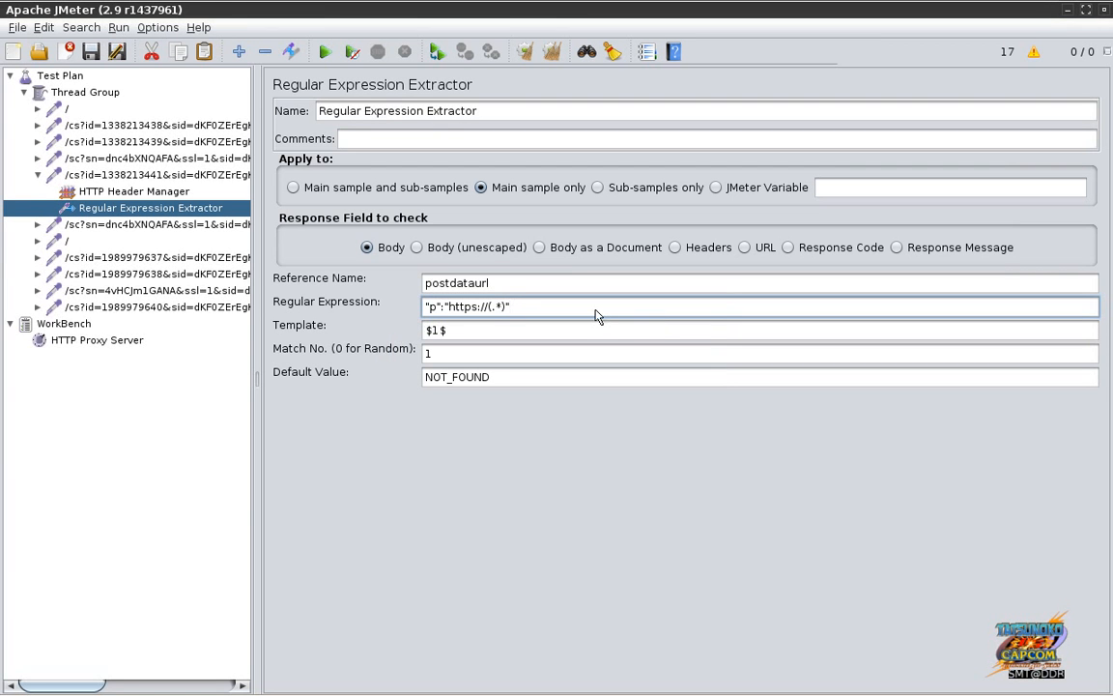
pyautogui.write('.*')
pyautogui.hotkey('alt', 'Tab')
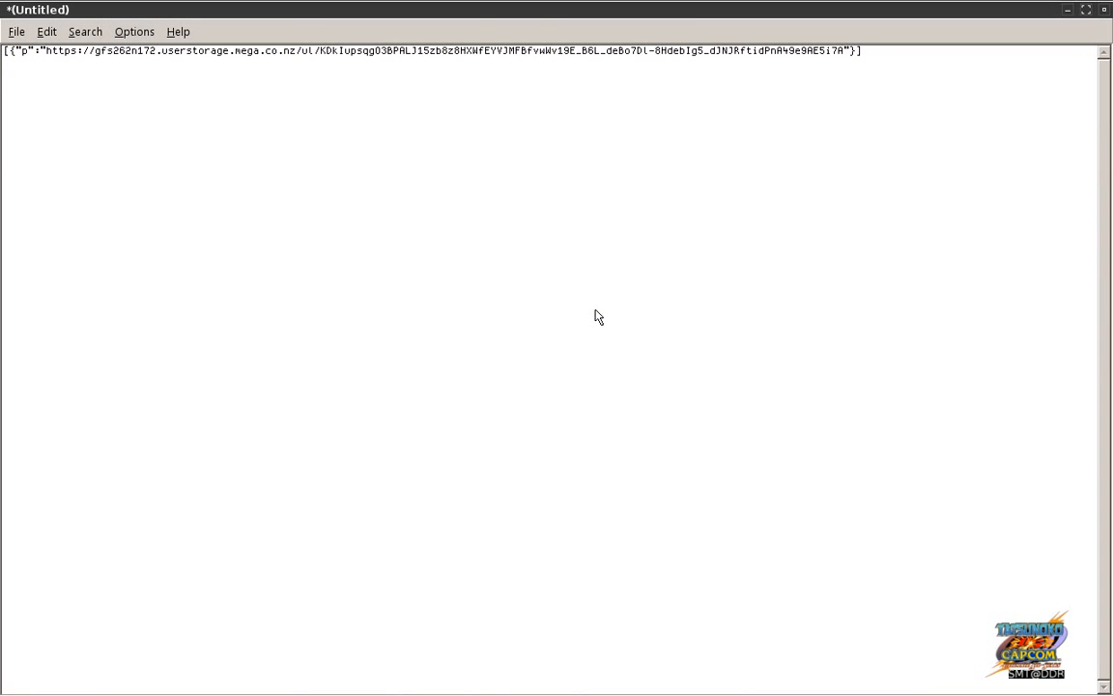
pyautogui.hotkey('alt', 'Tab')
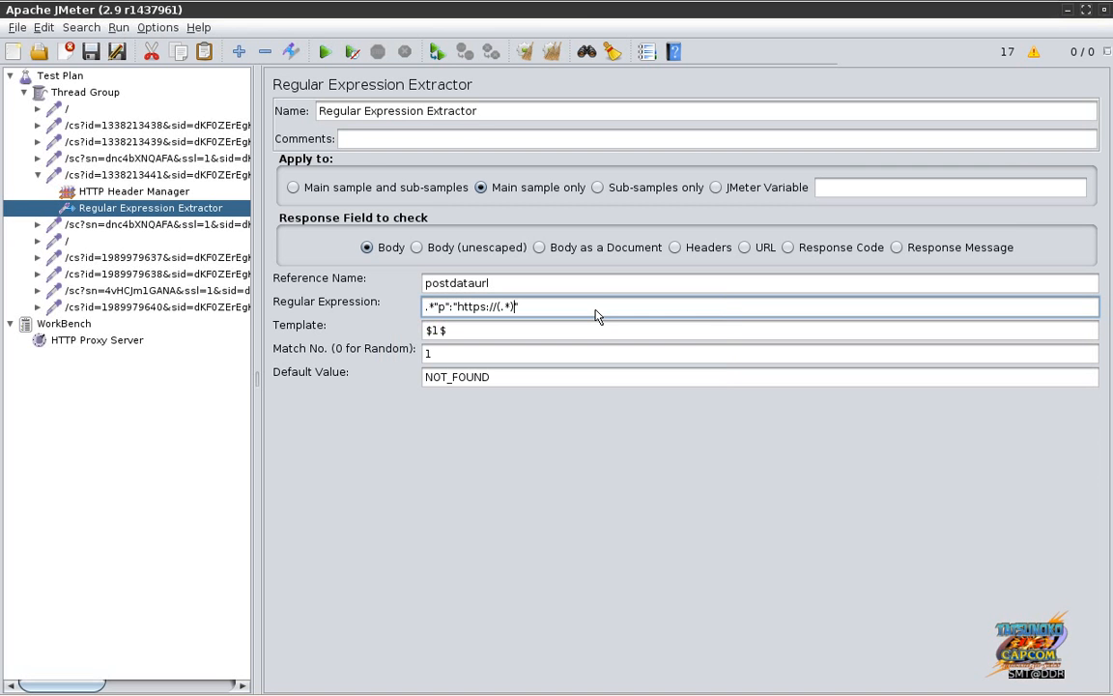
pyautogui.hotkey('alt', 'Tab')
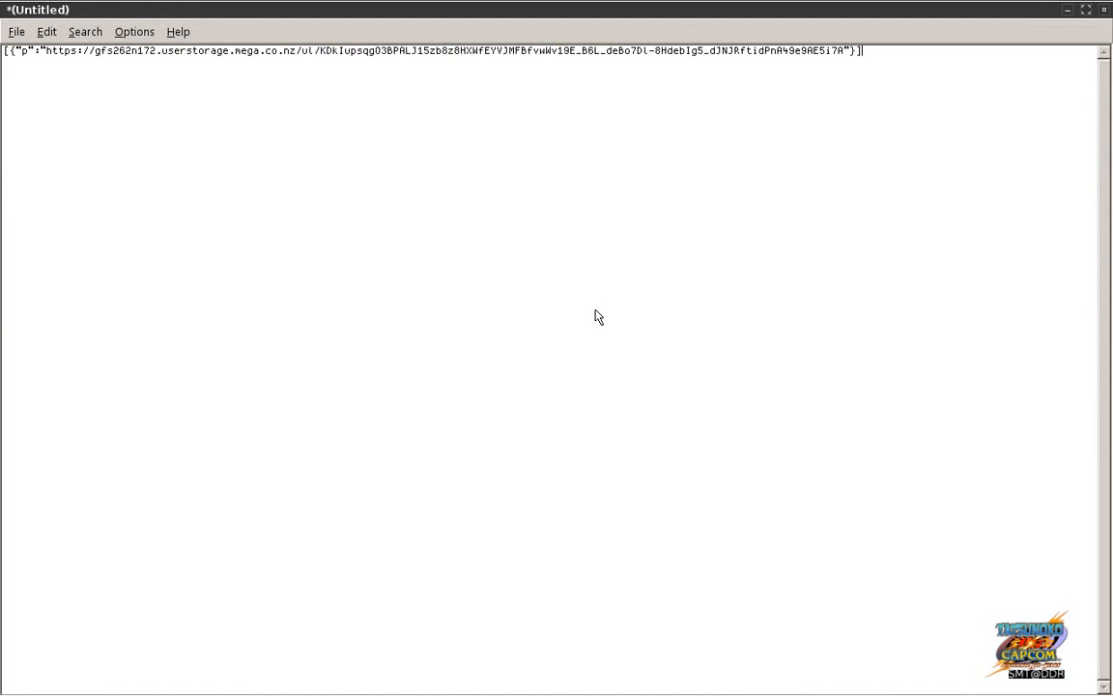
pyautogui.hotkey('alt', 'Tab')
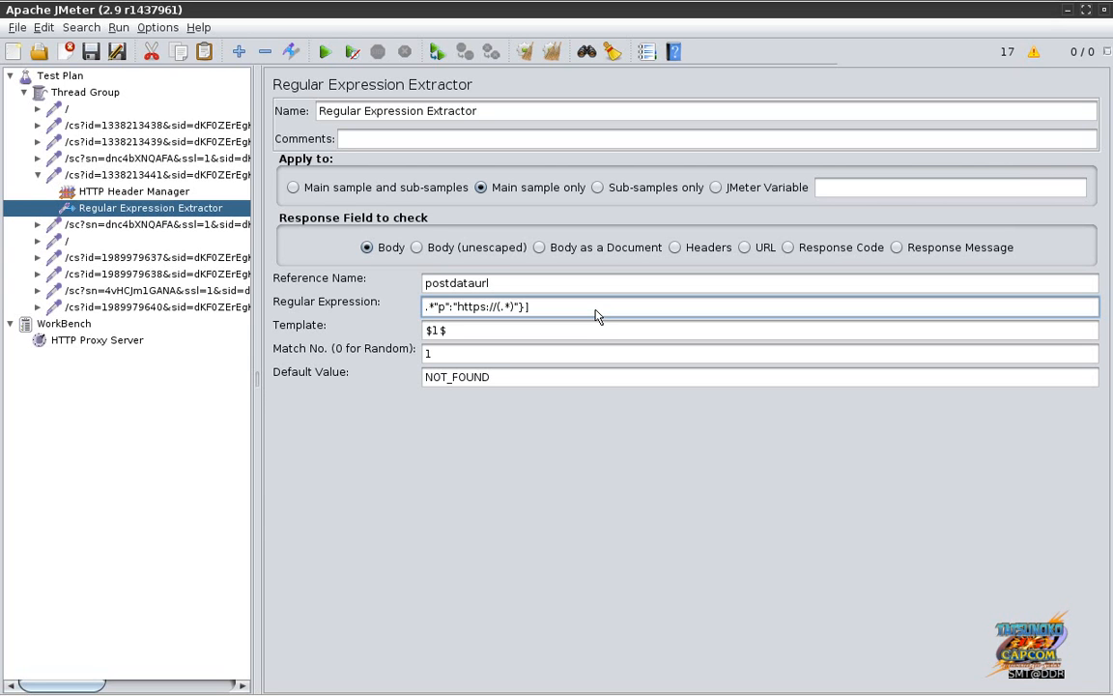
pyautogui.click(561, 331)
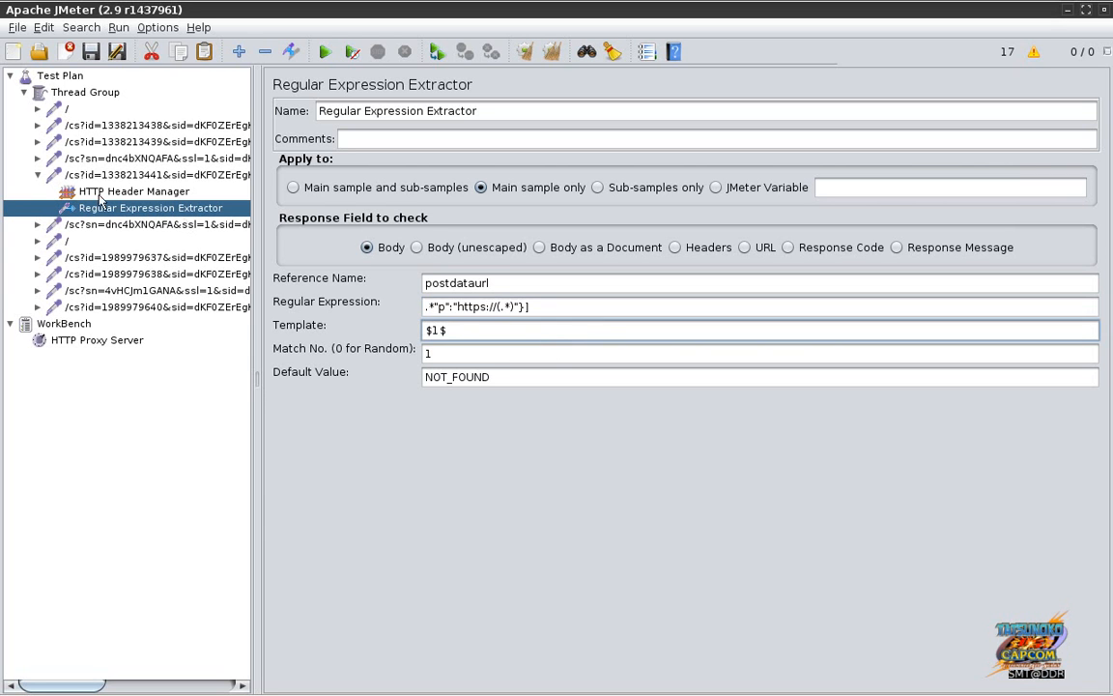
# Step: Delete the unneeded samplers following the extractor's request
pyautogui.click(85, 222)
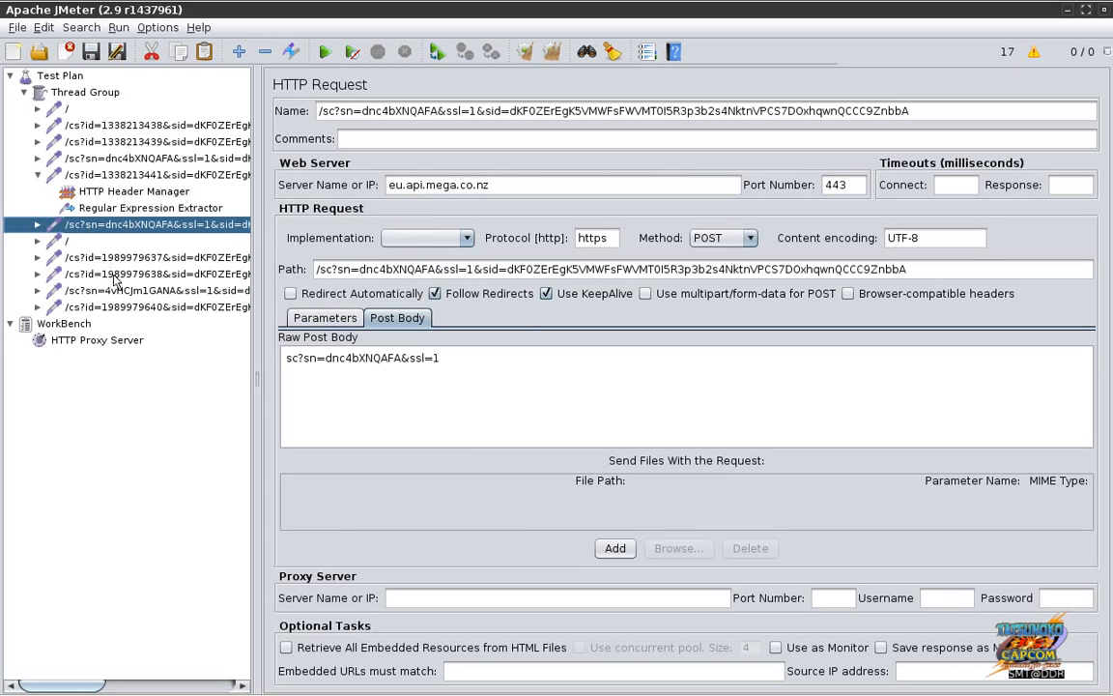
pyautogui.keyDown('shift'); pyautogui.click(116, 307); pyautogui.keyUp('shift')
pyautogui.press('Delete')
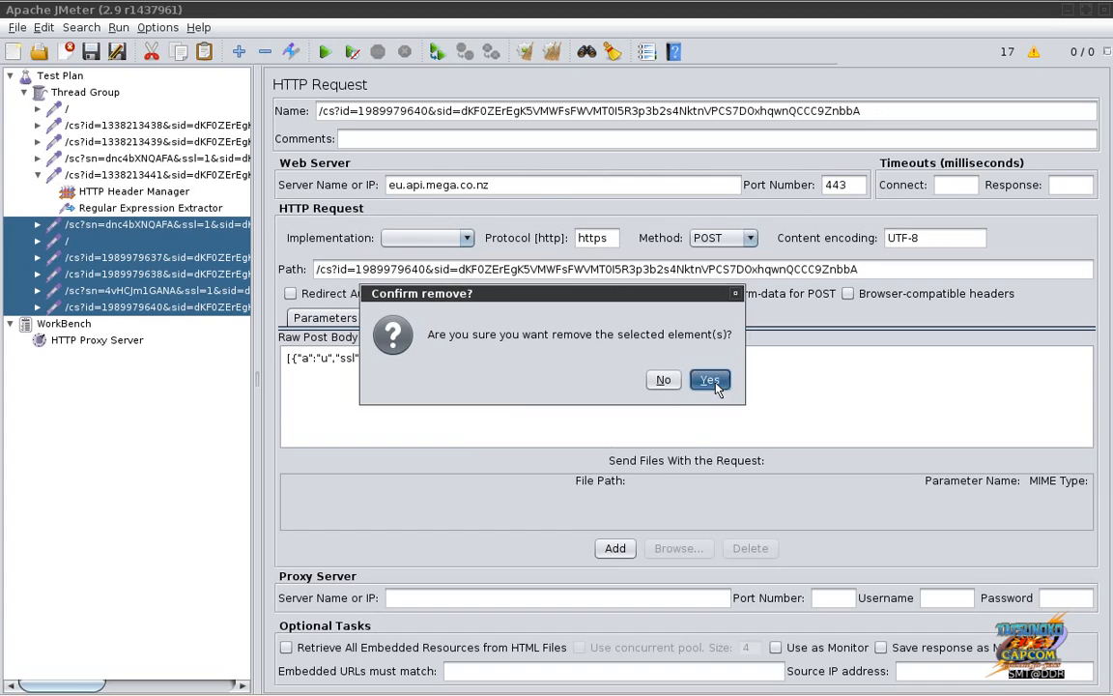
pyautogui.click(710, 380)
# Step: Finish the extractor regex so it matches the closing quote, brace and bracket after (.*)
pyautogui.click(134, 214)
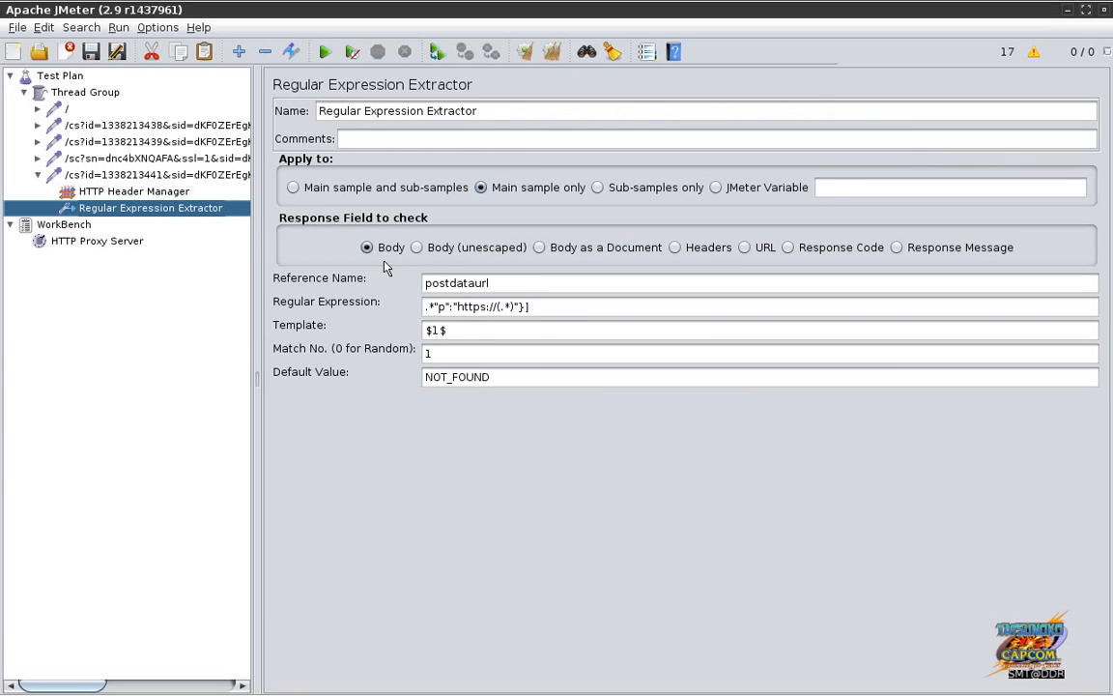
pyautogui.click(530, 307)
pyautogui.moveTo(531, 307); pyautogui.dragTo(445, 307)
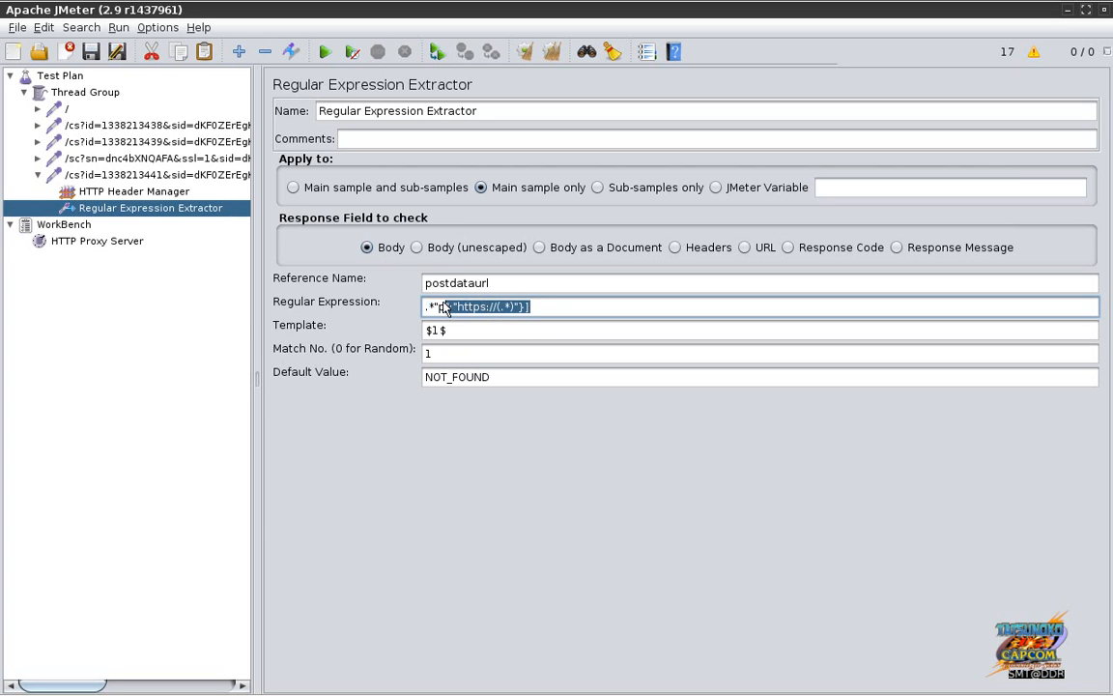
pyautogui.click(551, 312)
pyautogui.hotkey('alt', 'Tab')
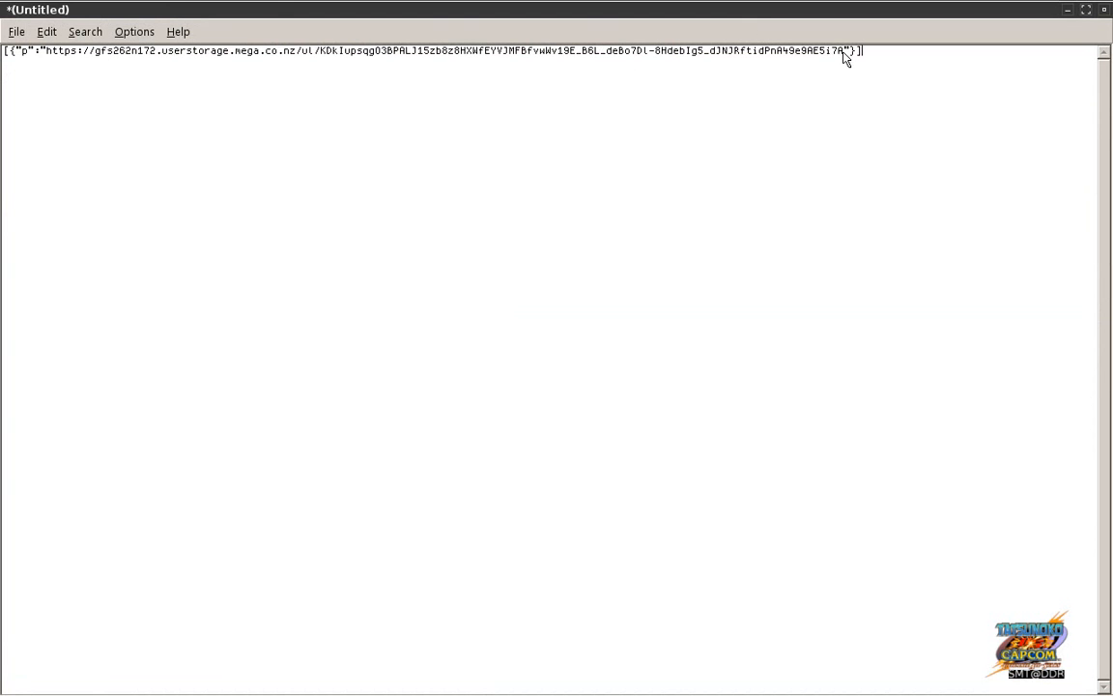
pyautogui.hotkey('alt', 'Tab')
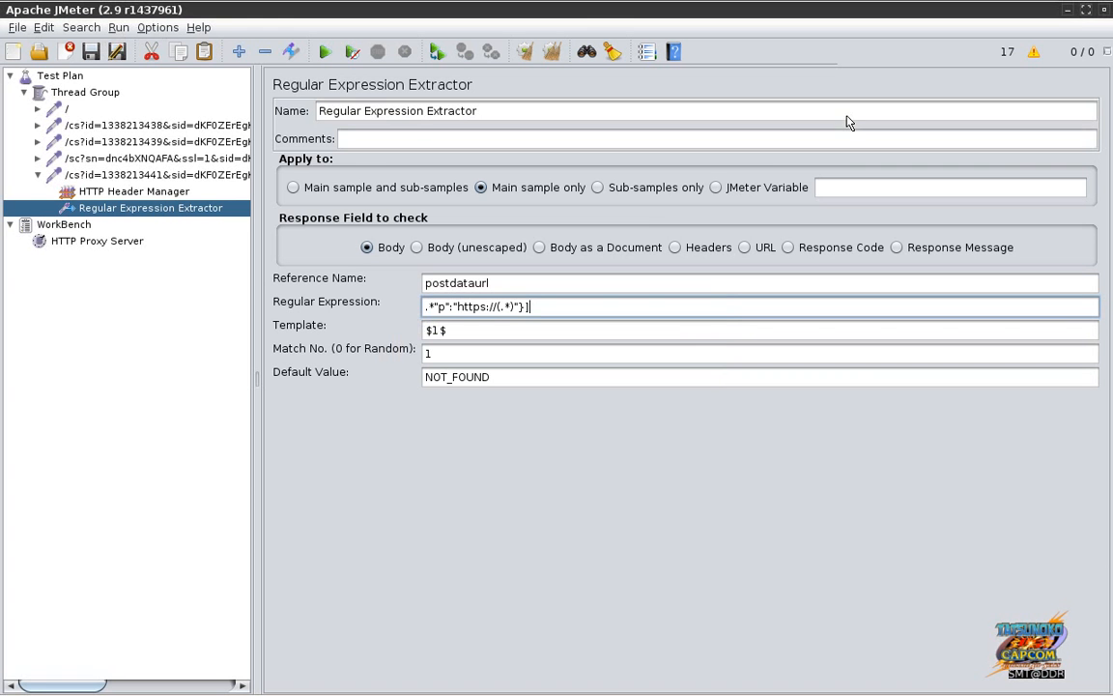
pyautogui.moveTo(504, 286); pyautogui.dragTo(425, 295)
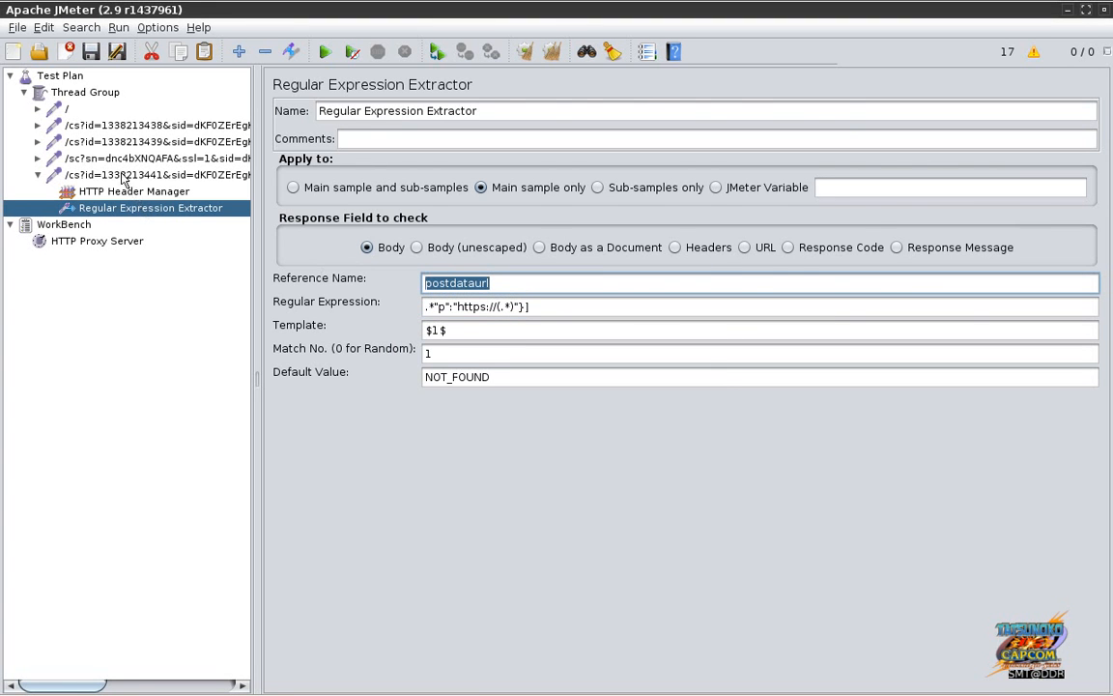
pyautogui.click(124, 177)
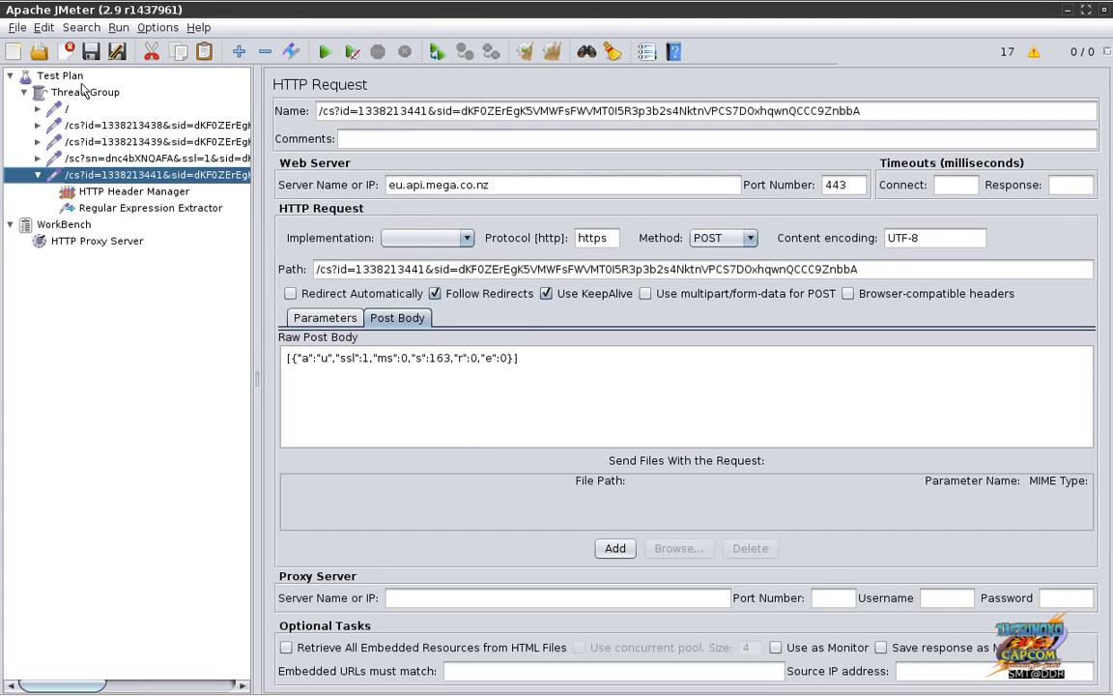
# Step: Add an HTTP Request sampler to the Thread Group using protocol https and method POST
pyautogui.click(82, 96)
pyautogui.rightClick(82, 98)
pyautogui.moveTo(103, 109)
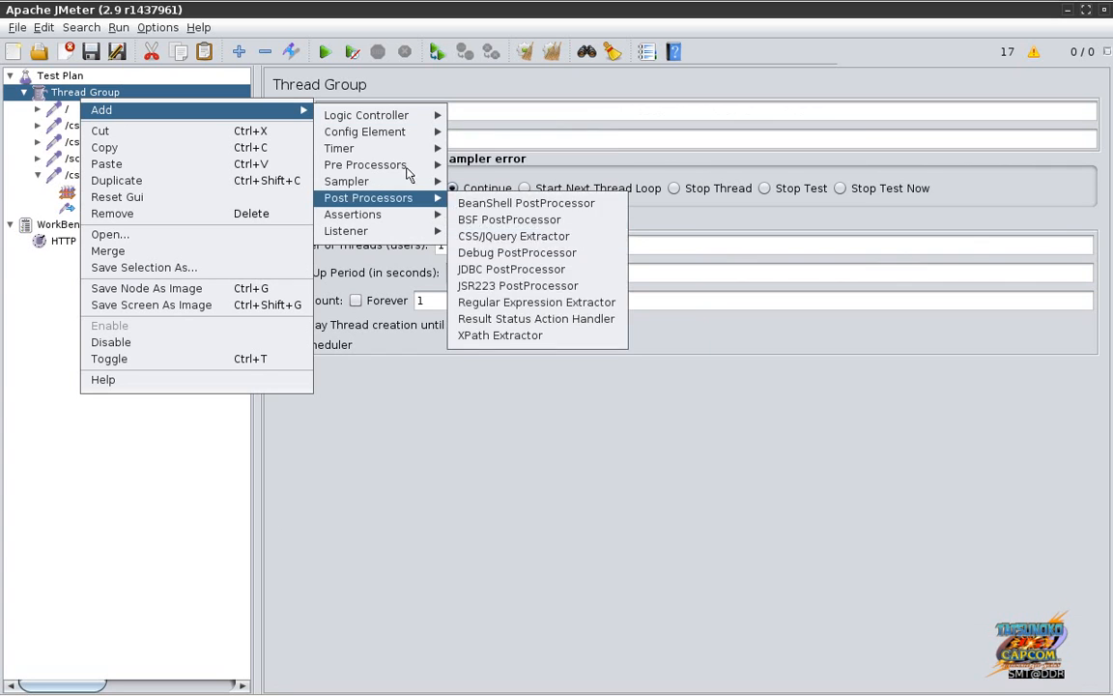
pyautogui.moveTo(395, 185)
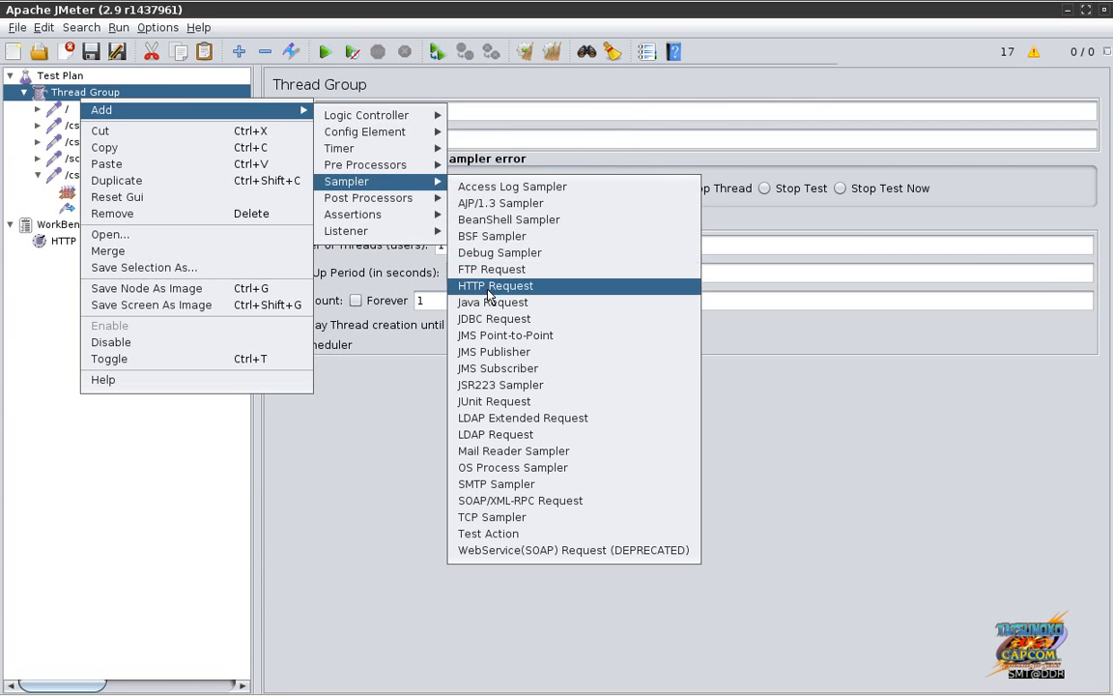
pyautogui.click(490, 292)
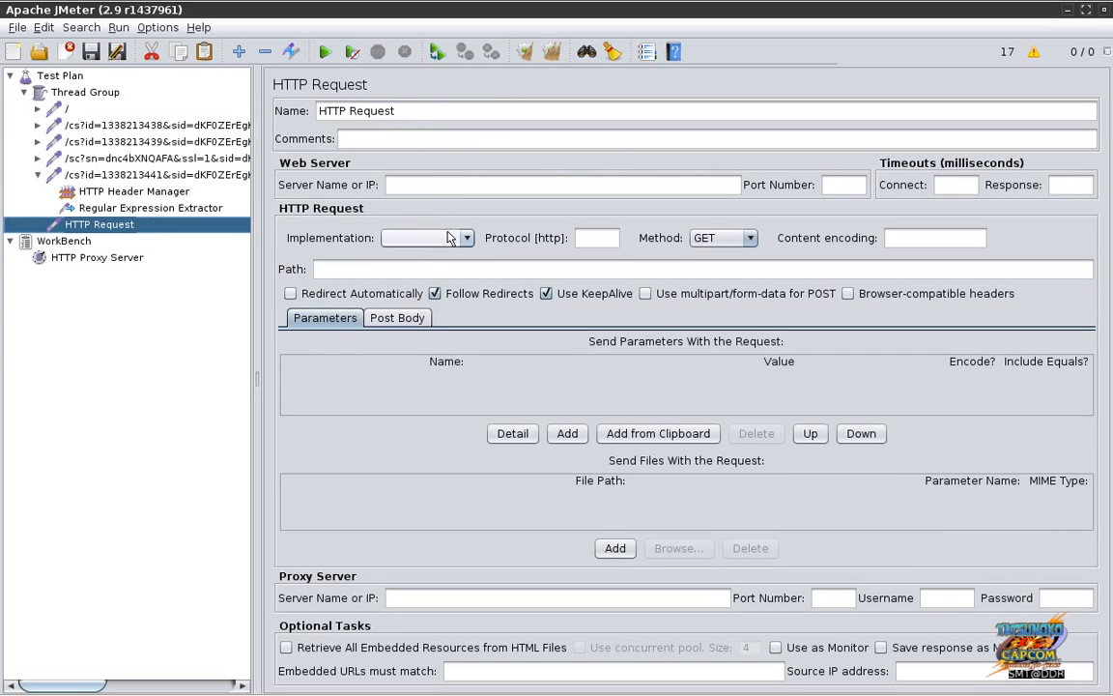
pyautogui.click(592, 240)
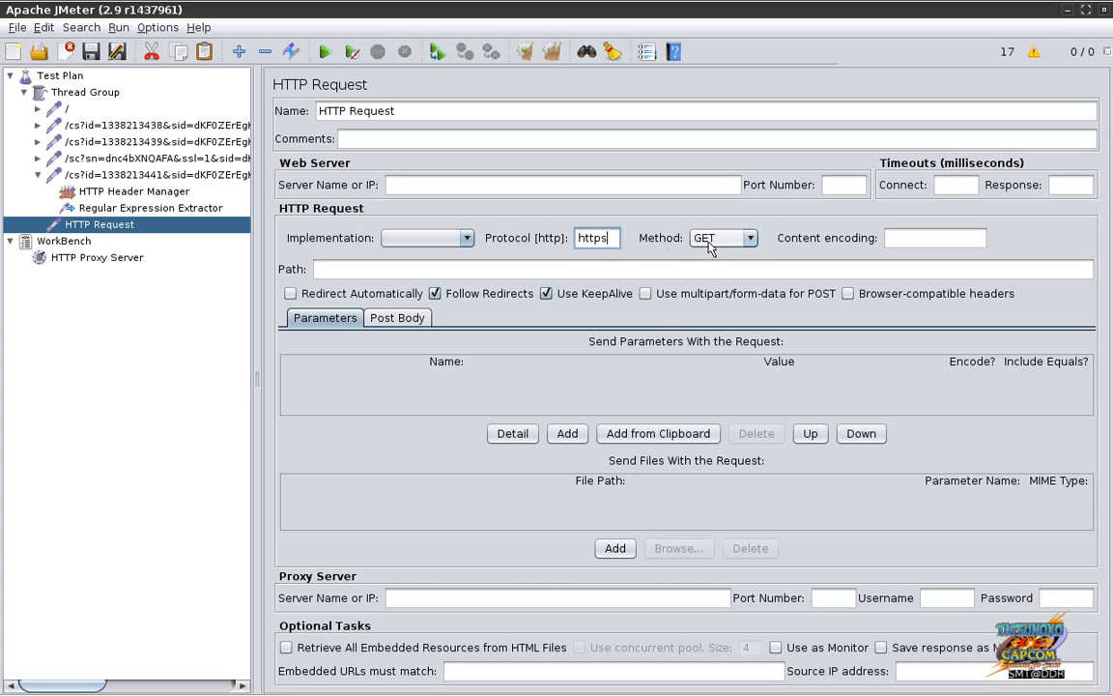
pyautogui.click(732, 244)
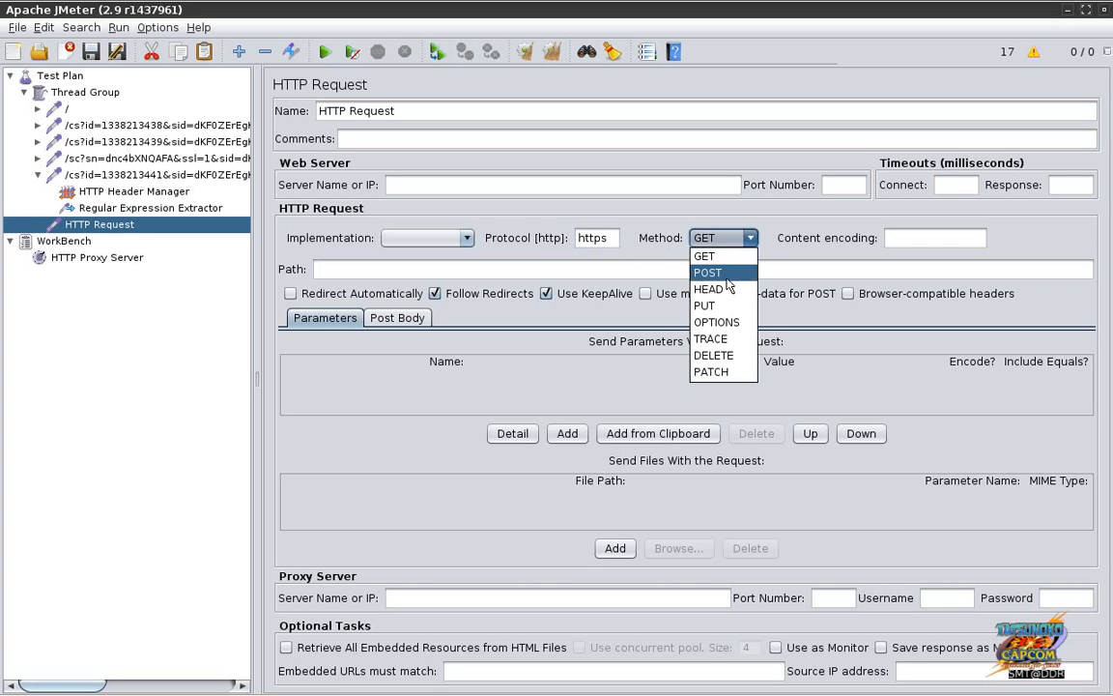
pyautogui.click(726, 275)
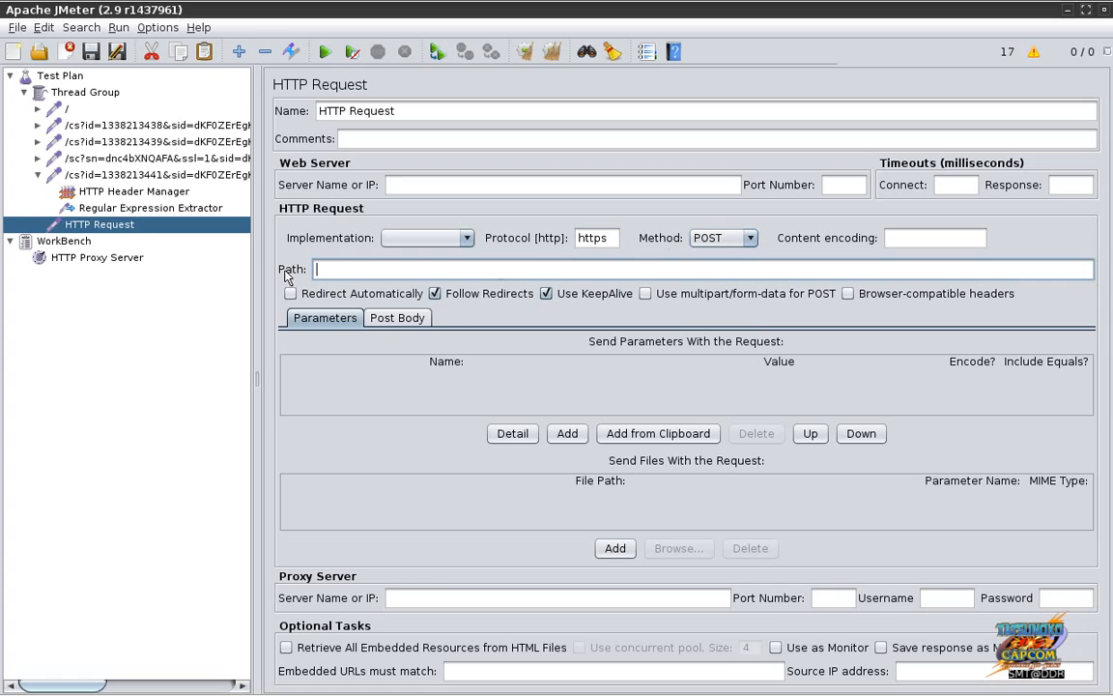
# Step: Copy the upload request's URL from the text editor and return to JMeter
pyautogui.hotkey('alt', 'Tab')
pyautogui.hotkey('alt', 'Tab')
pyautogui.hotkey('alt', 'Tab')
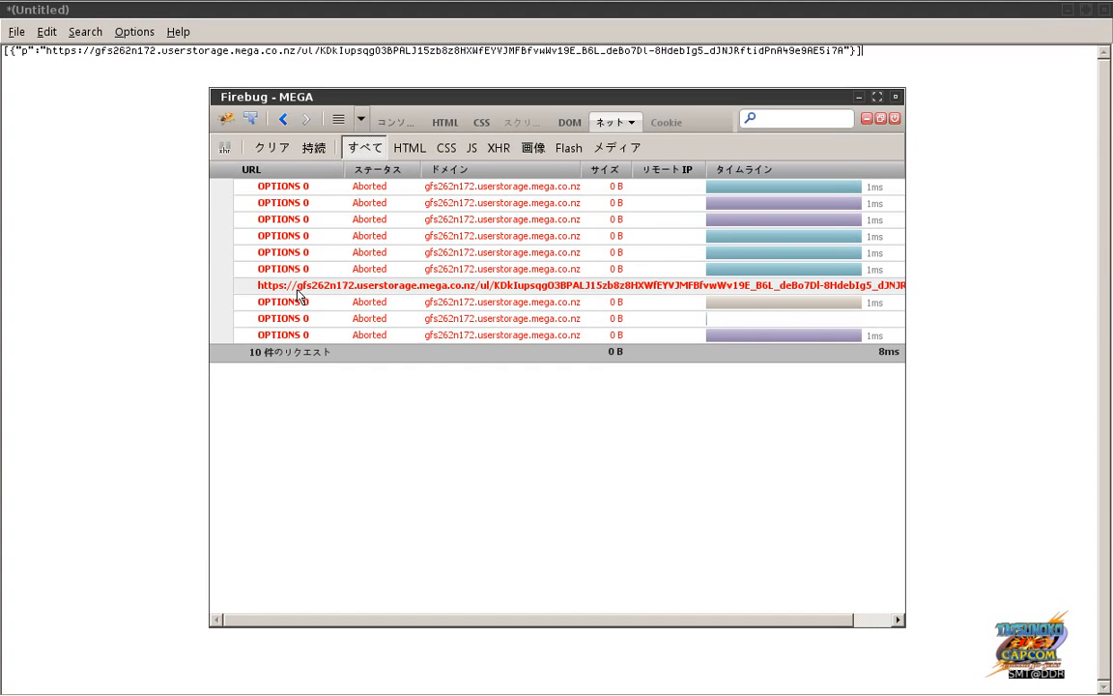
pyautogui.rightClick(298, 295)
pyautogui.click(318, 303)
pyautogui.hotkey('alt', 'Tab')
pyautogui.hotkey('alt', 'Tab')
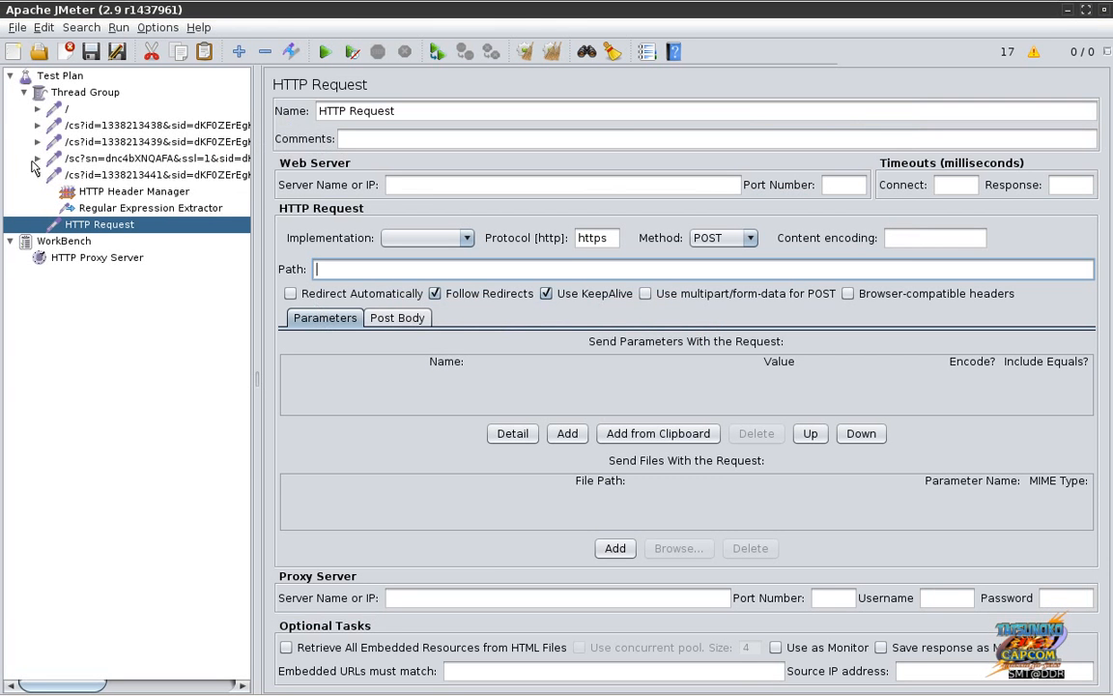
# Step: Start the HTTP Proxy Server recorder in JMeter
pyautogui.click(132, 263)
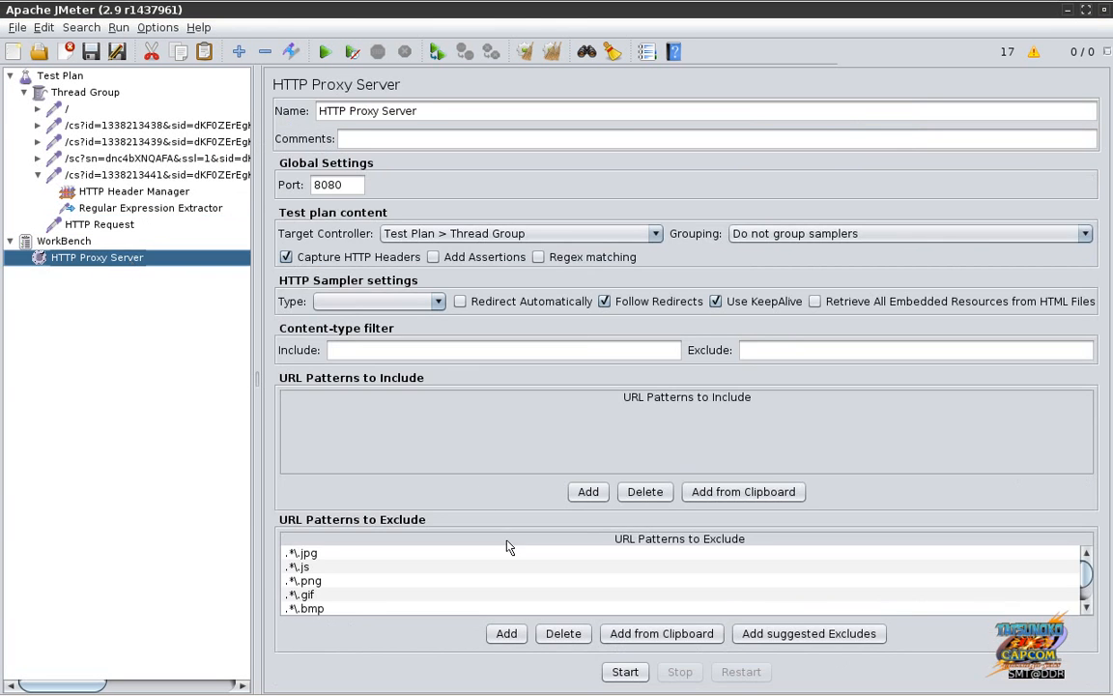
pyautogui.click(624, 671)
pyautogui.hotkey('alt', 'Tab')
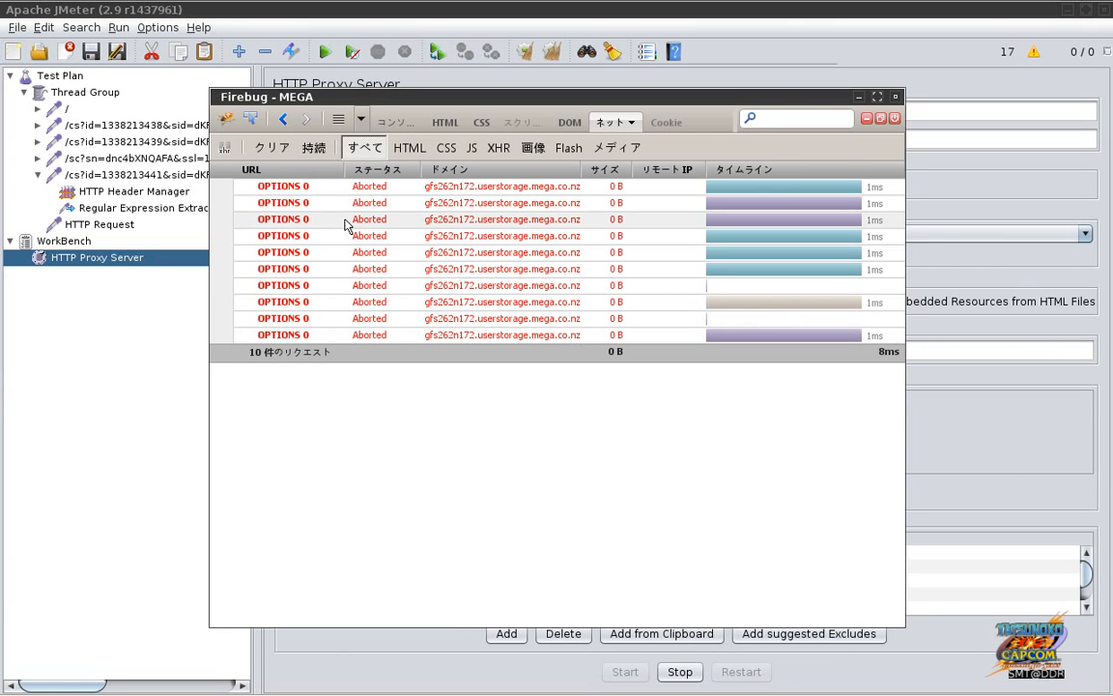
# Step: Clear Firebug's Net request list, then cycle windows back to the text editor
pyautogui.click(272, 148)
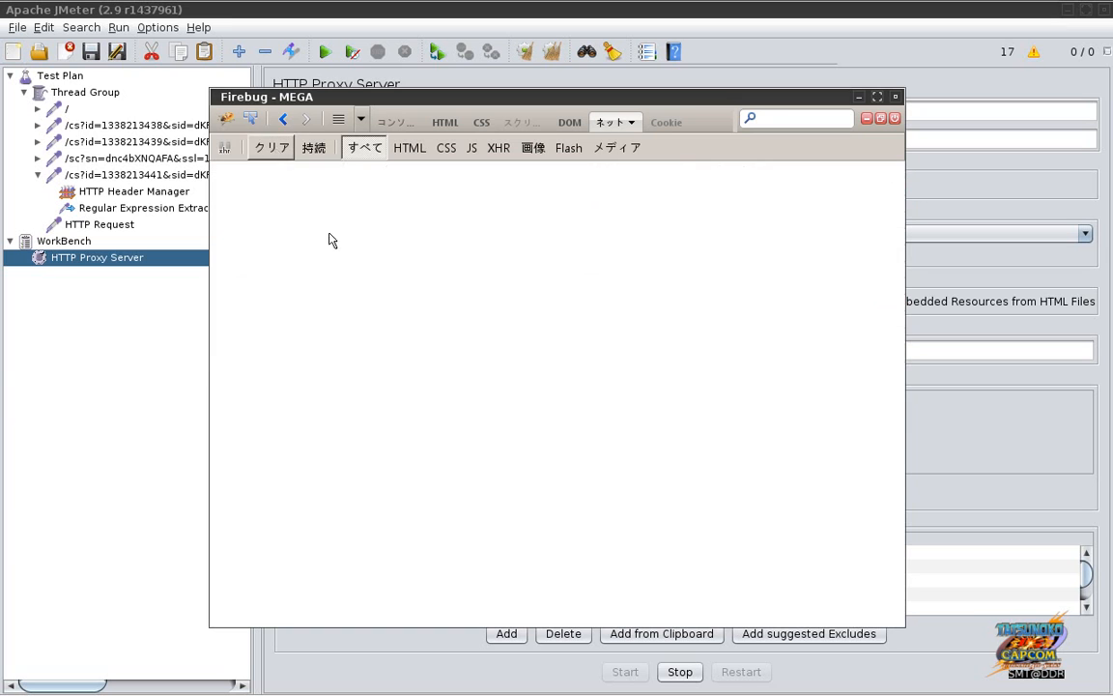
pyautogui.hotkey('alt', 'Tab')
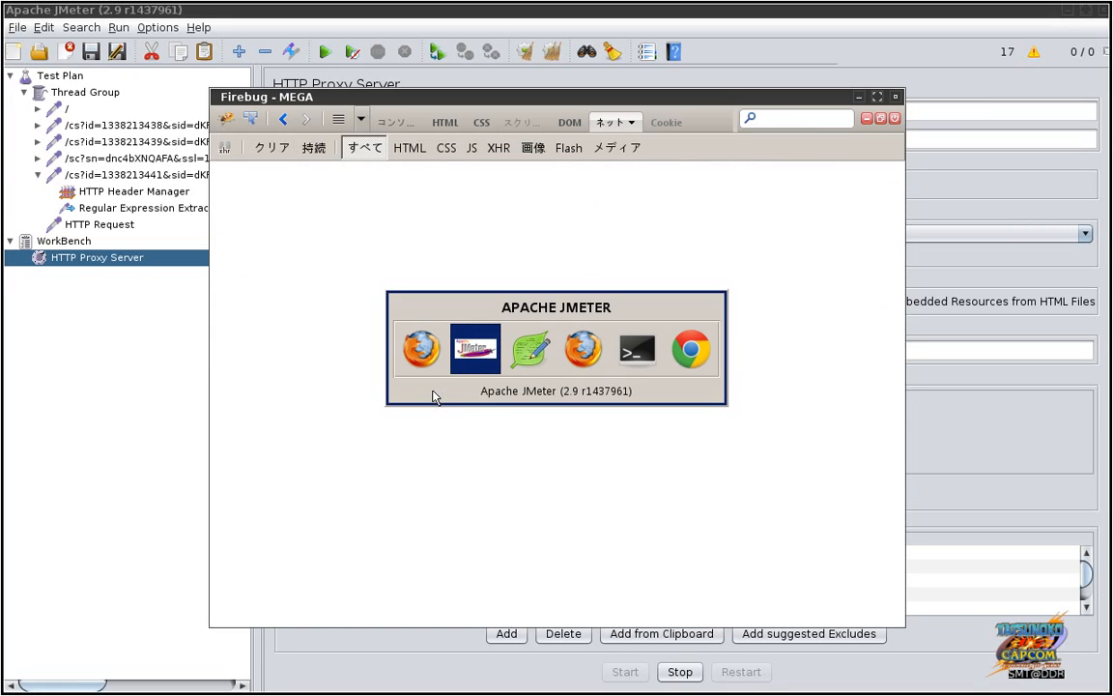
pyautogui.hotkey('alt', 'Tab')
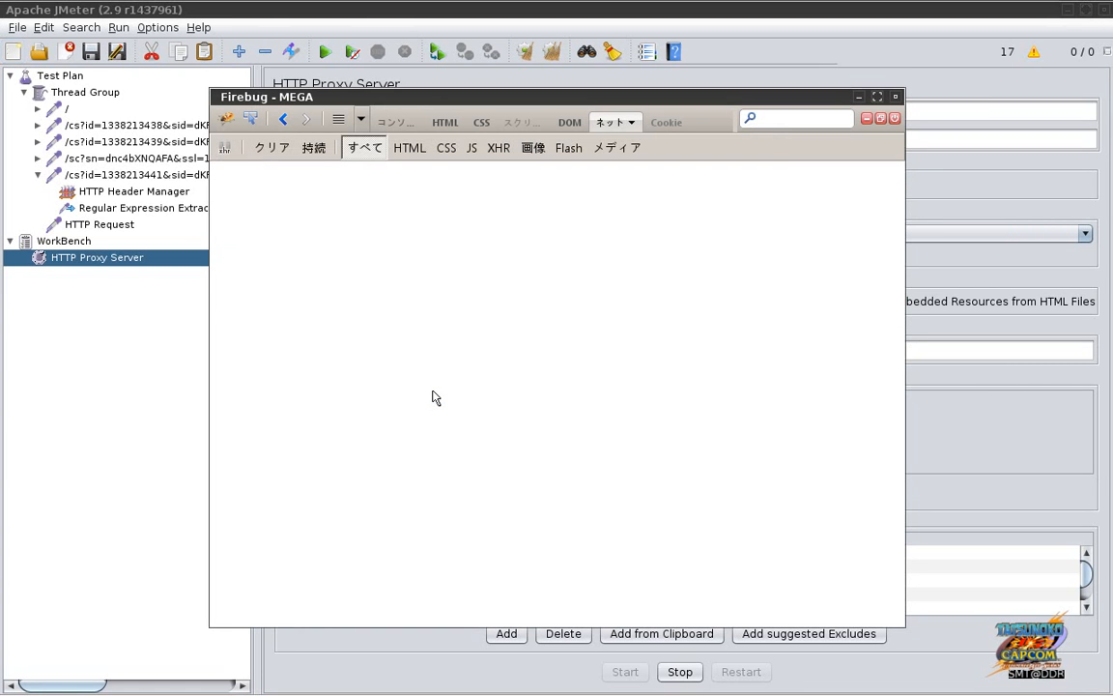
pyautogui.hotkey('alt', 'Tab')
pyautogui.hotkey('alt', 'Tab')
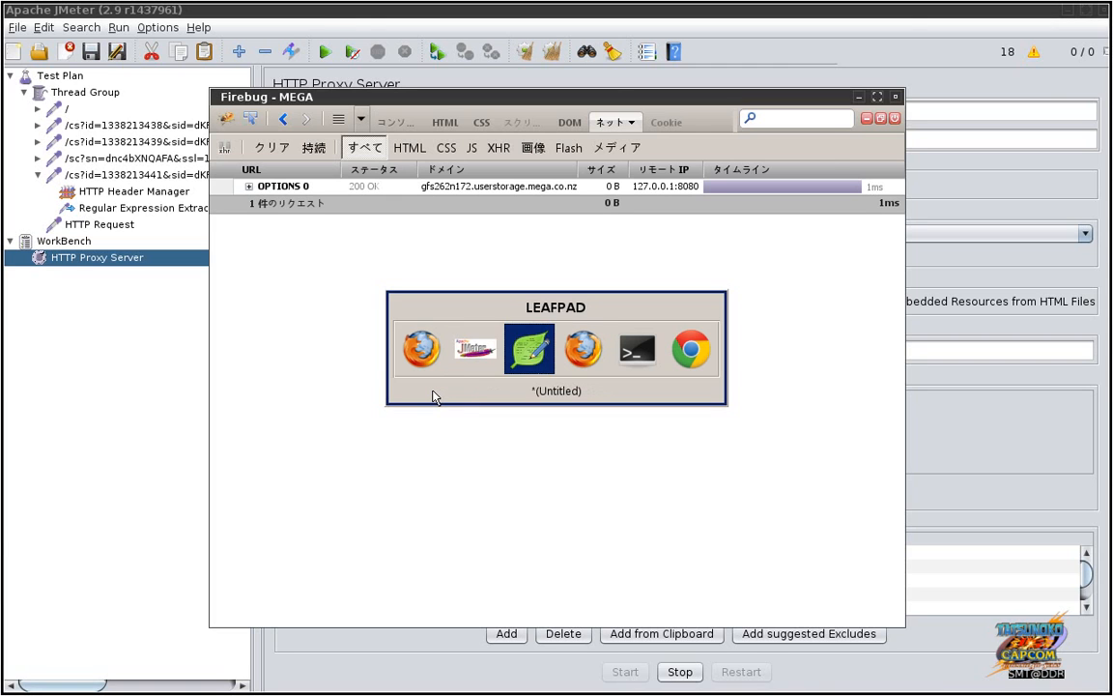
pyautogui.hotkey('alt', 'Tab')
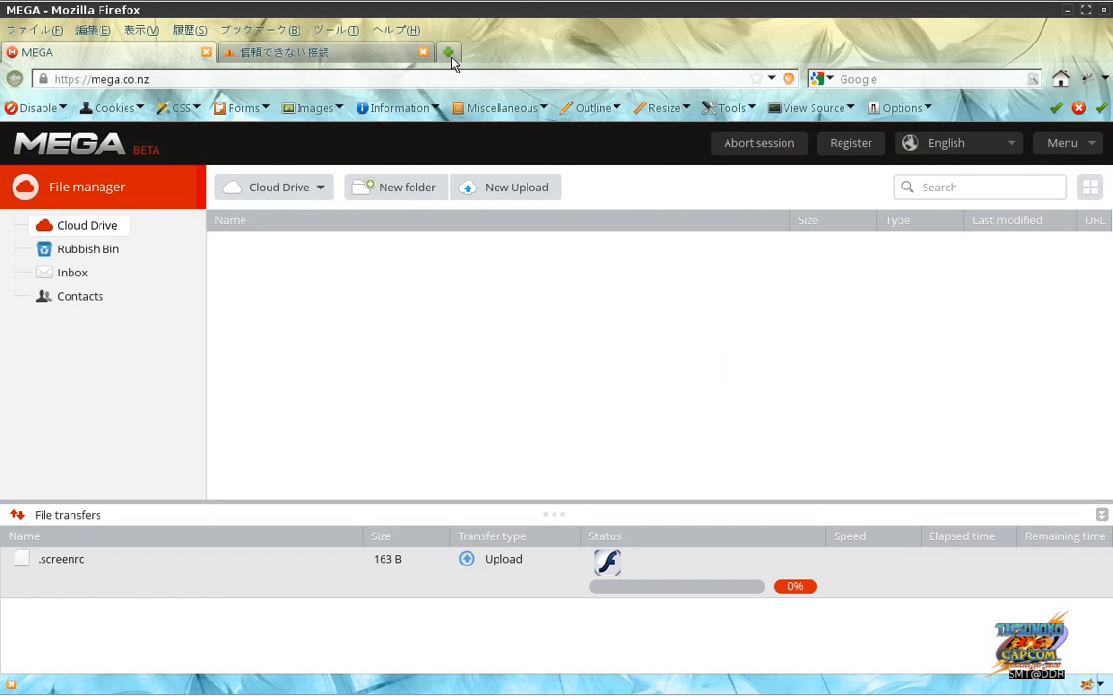
# Step: Load the copied upload URL in a new tab and add a non-permanent security exception for the storage server
pyautogui.click(450, 52)
pyautogui.hotkey('ctrl', 'v')
pyautogui.press('Return')
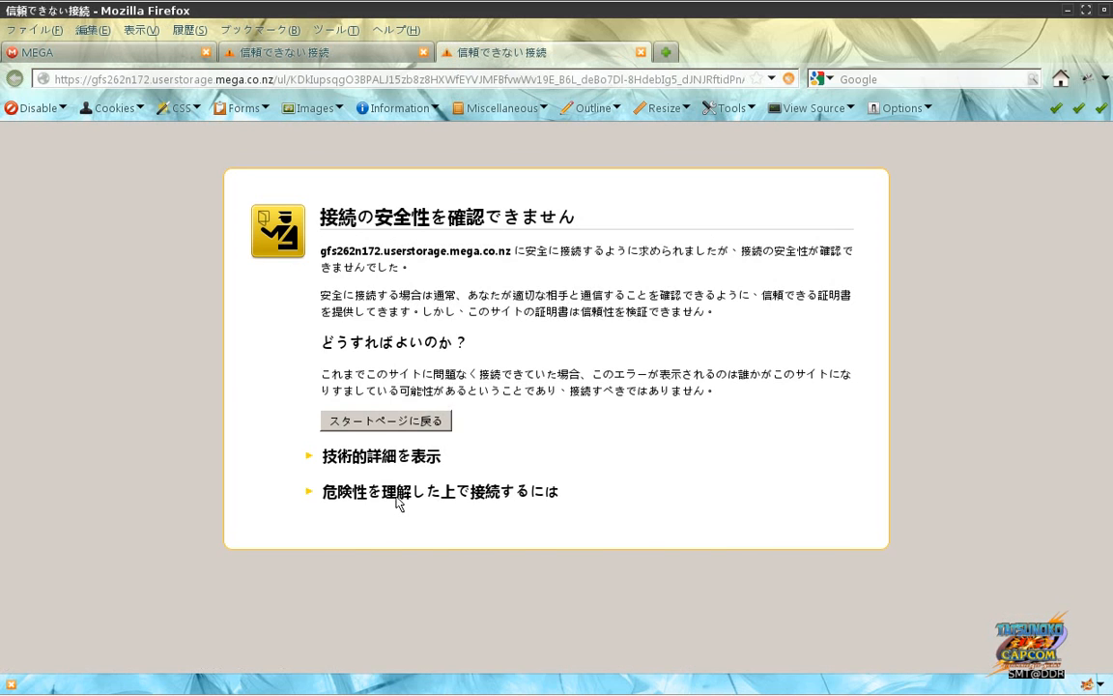
pyautogui.click(396, 492)
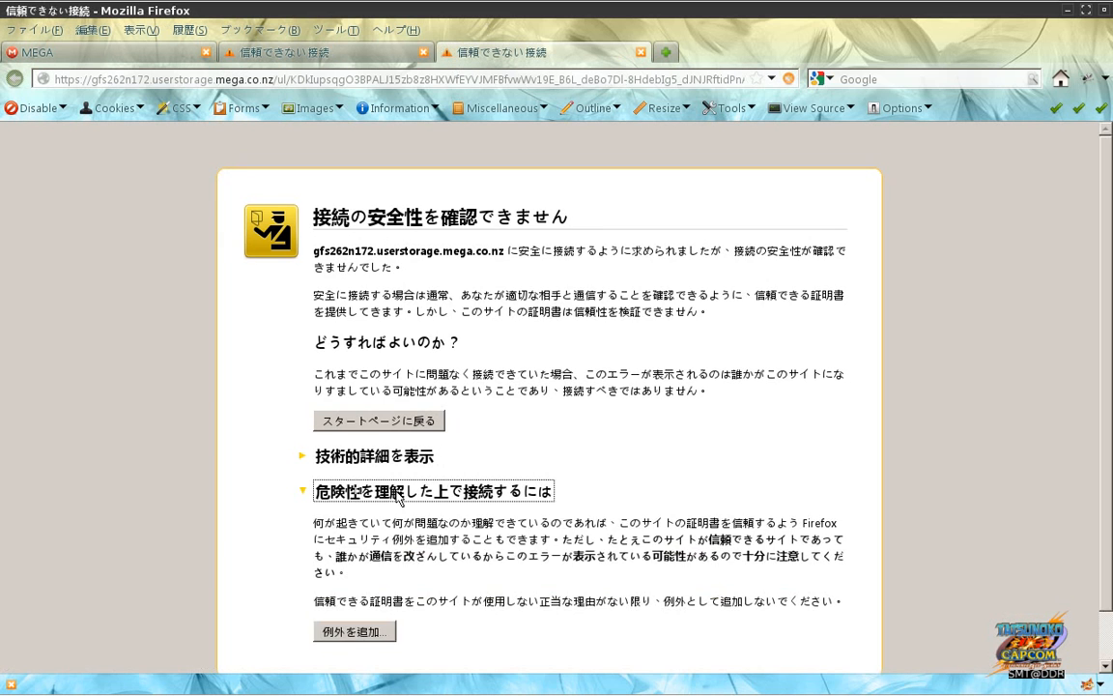
pyautogui.click(350, 632)
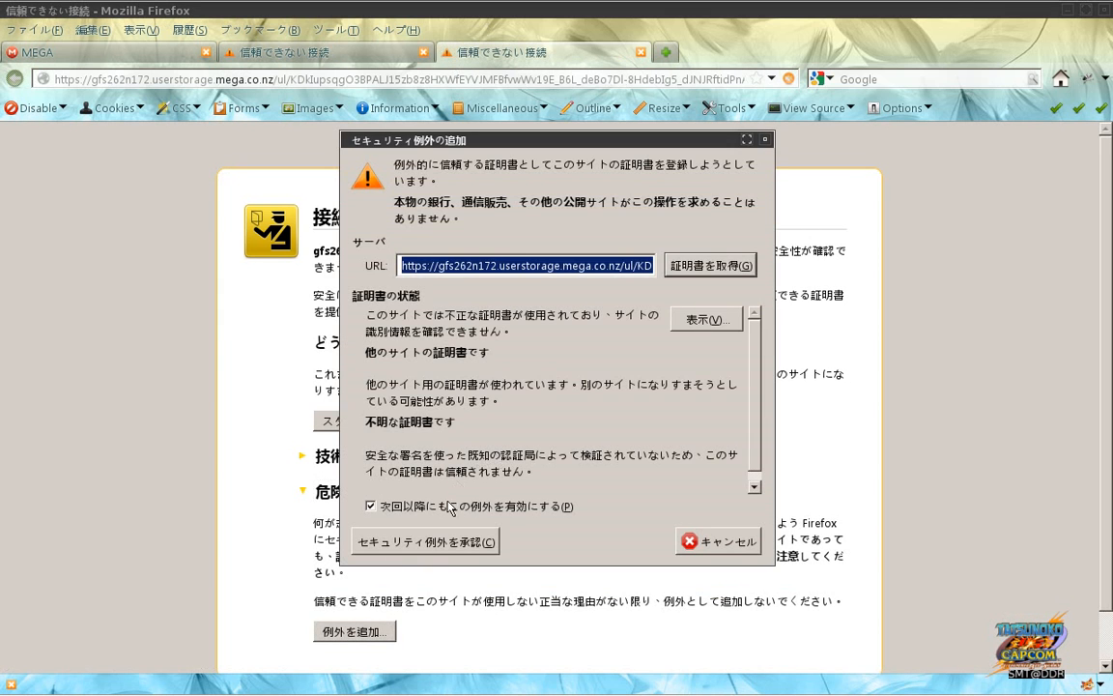
pyautogui.click(448, 509)
pyautogui.click(425, 541)
# Step: Close the storage server tab and bring Firebug's request list forward
pyautogui.hotkey('alt', 'Tab')
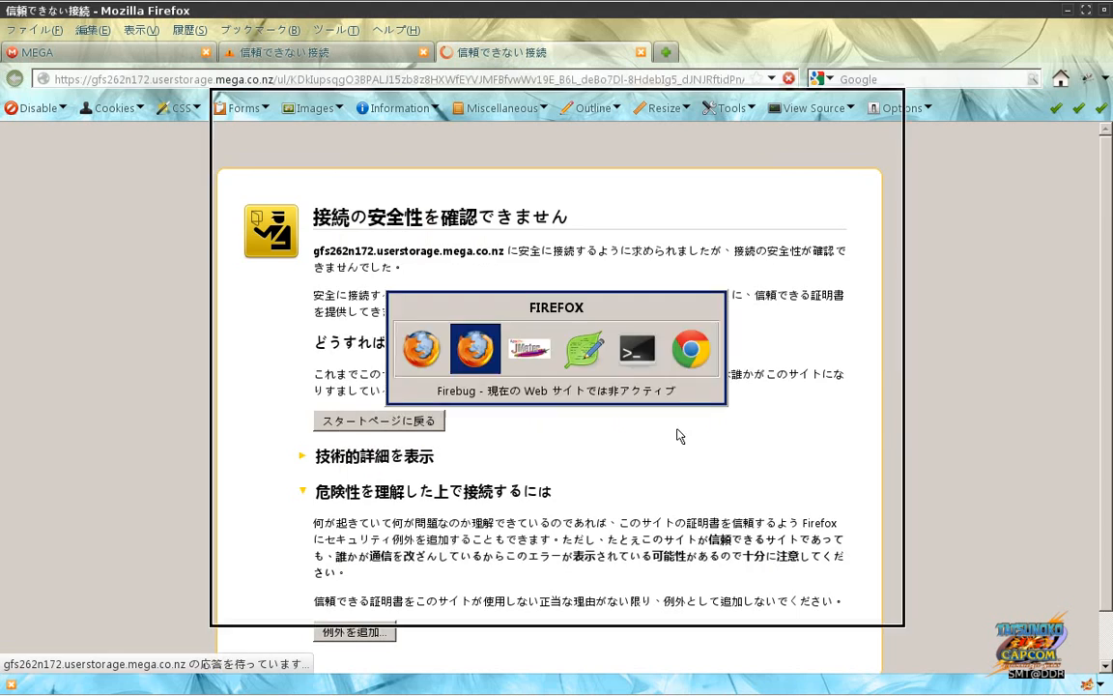
pyautogui.hotkey('alt', 'Tab')
pyautogui.hotkey('alt', 'Tab')
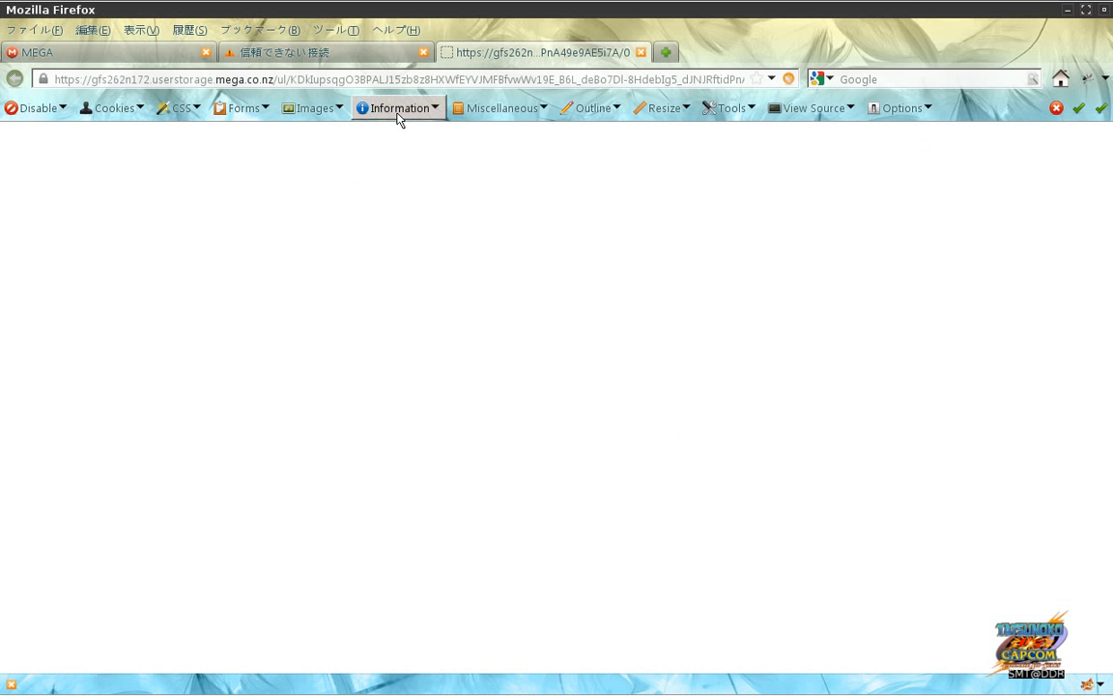
pyautogui.click(641, 52)
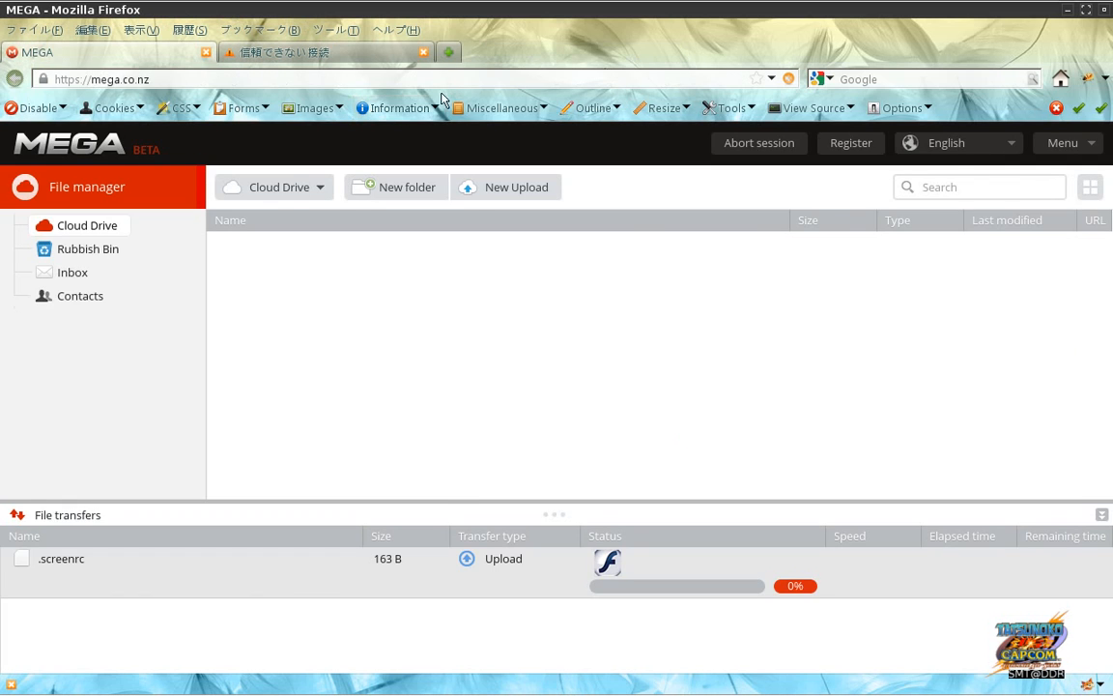
pyautogui.hotkey('alt', 'Tab')
pyautogui.hotkey('alt', 'Tab')
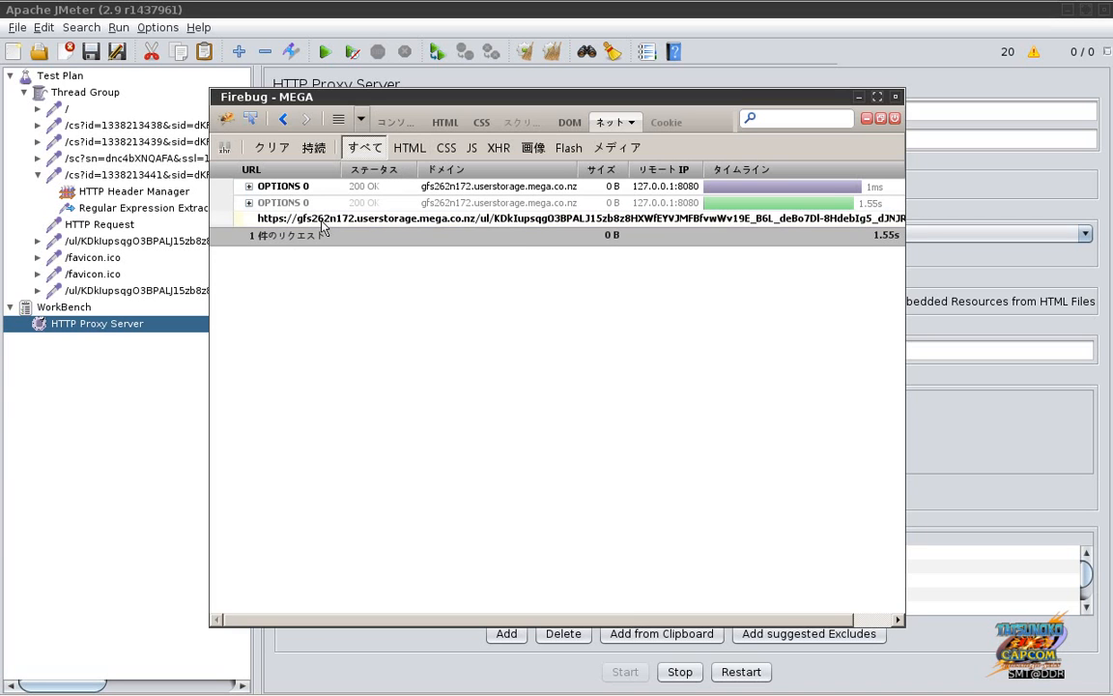
# Step: Copy the POST upload URL from Firebug, load it in a new Firefox tab, then close that tab
pyautogui.rightClick(289, 222)
pyautogui.click(338, 240)
pyautogui.hotkey('alt', 'Tab')
pyautogui.click(400, 331)
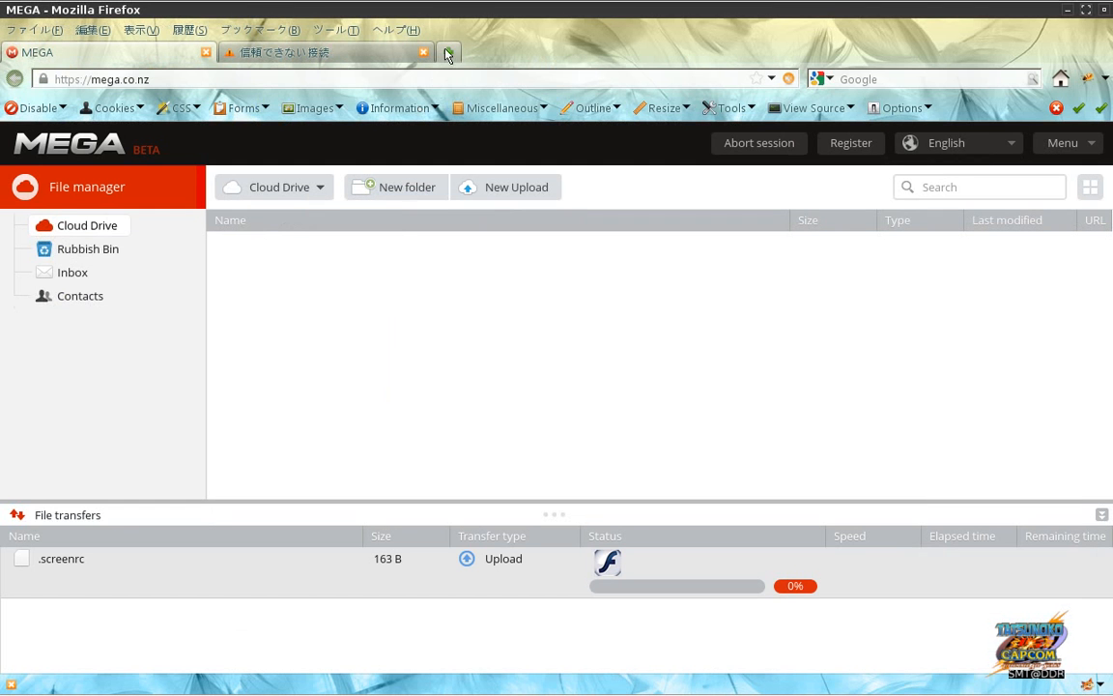
pyautogui.click(447, 53)
pyautogui.write('https://gfs262n172.userstorage.mega.co.nz/ul/KDkIupsqgO3BPALJ15zb8z8HXWfEYVJMFBfvwWv19E_B6L_deBo7Dl-8HdebIg5_dJNJRftidPn4A49e9AE5i7A/0')
pyautogui.press('Return')
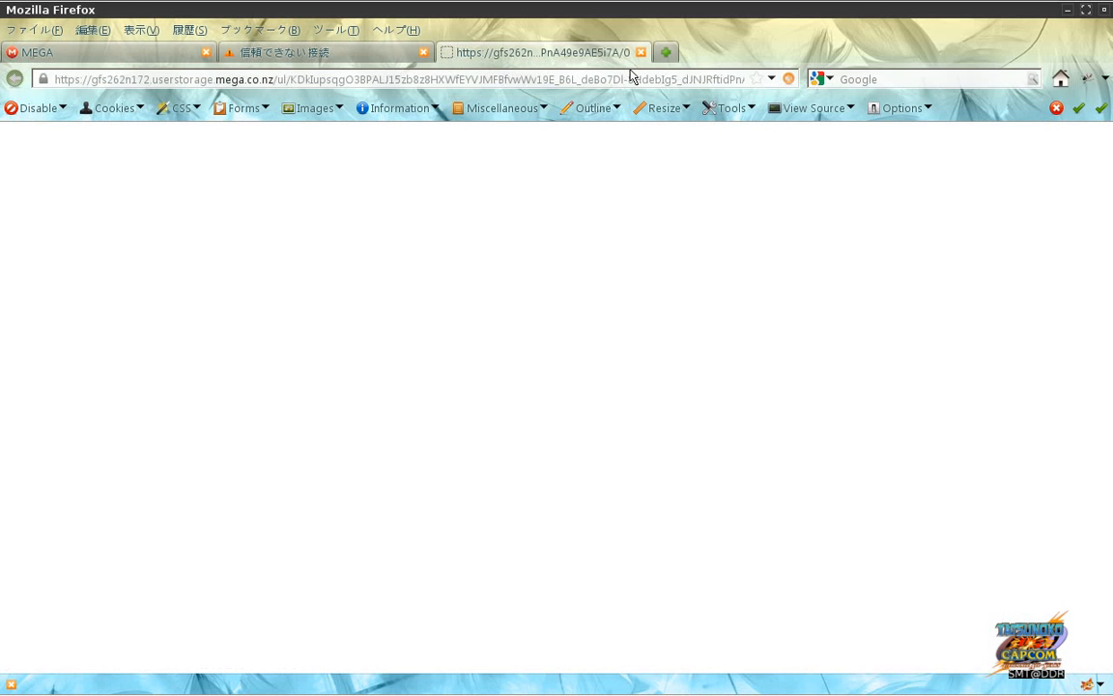
pyautogui.click(641, 54)
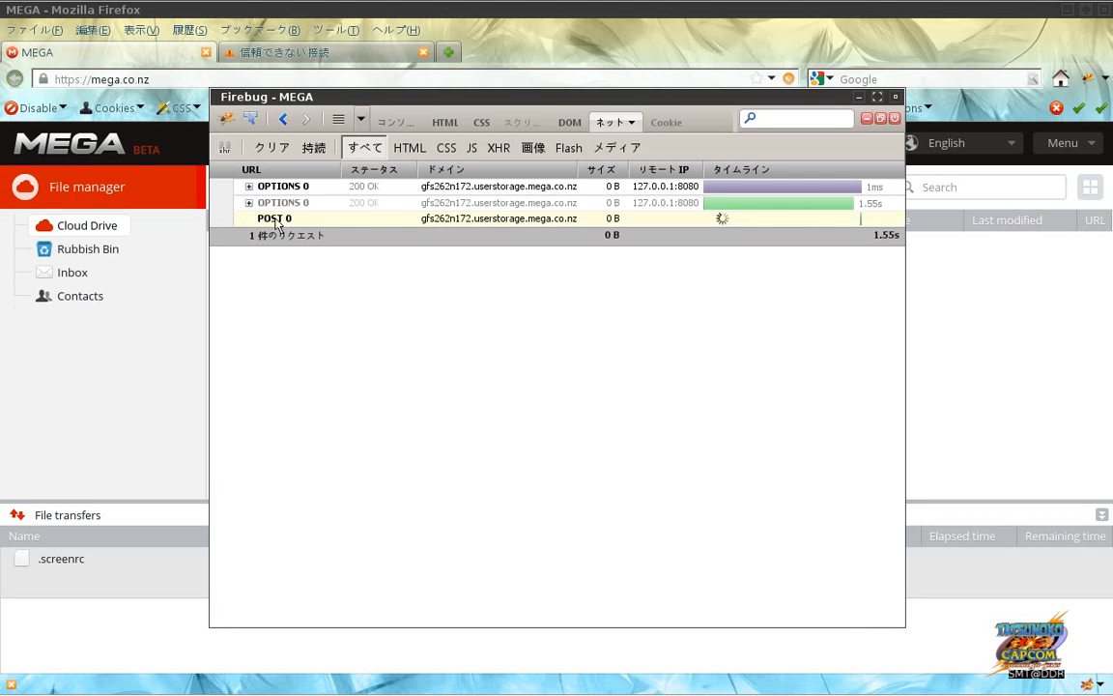
# Step: Glance at the OPTIONS request headers in Firebug, then switch to JMeter
pyautogui.click(249, 204)
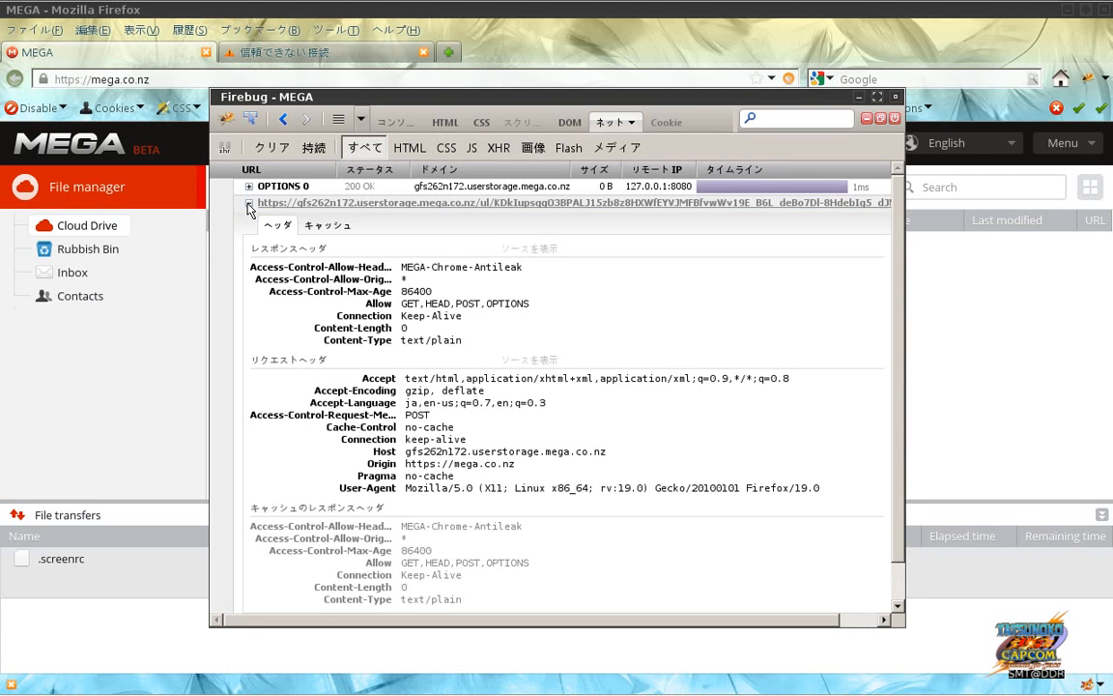
pyautogui.click(249, 205)
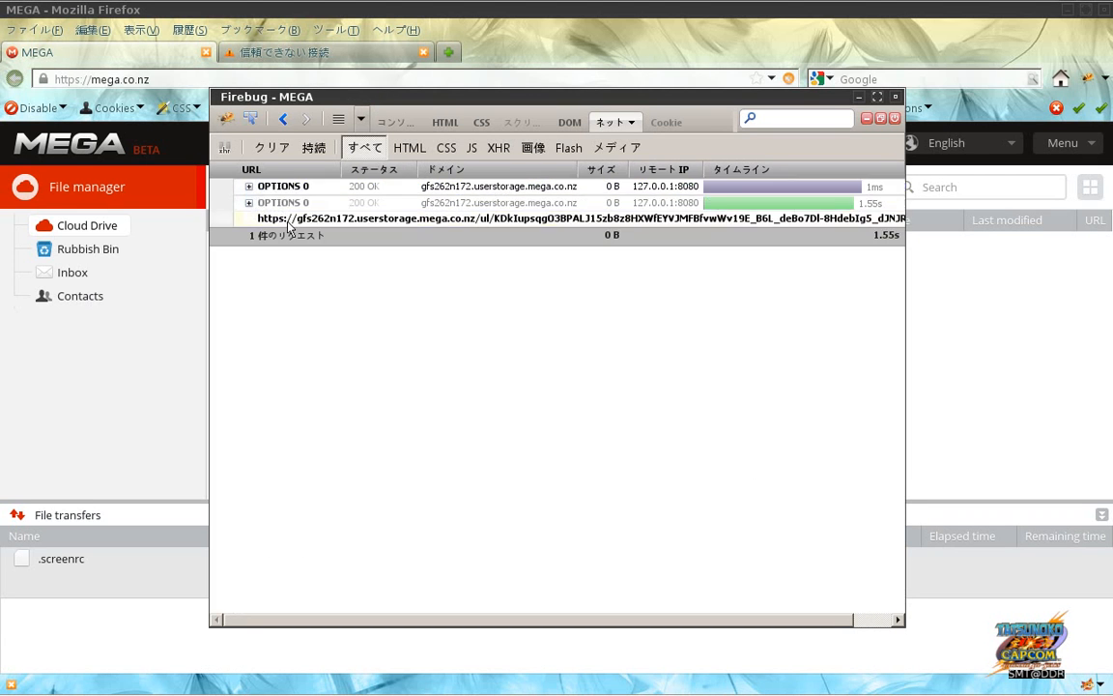
pyautogui.hotkey('alt', 'Tab')
pyautogui.hotkey('alt', 'Tab')
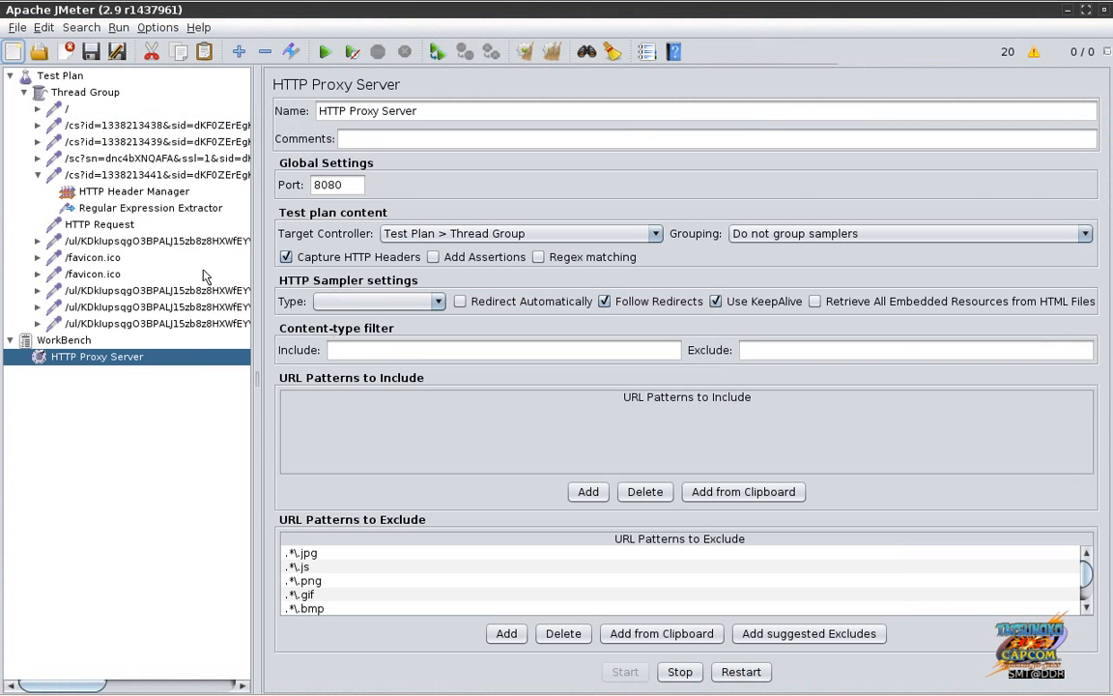
# Step: Inspect the newly recorded /ul/ samplers and open the one sending POST data
pyautogui.click(155, 290)
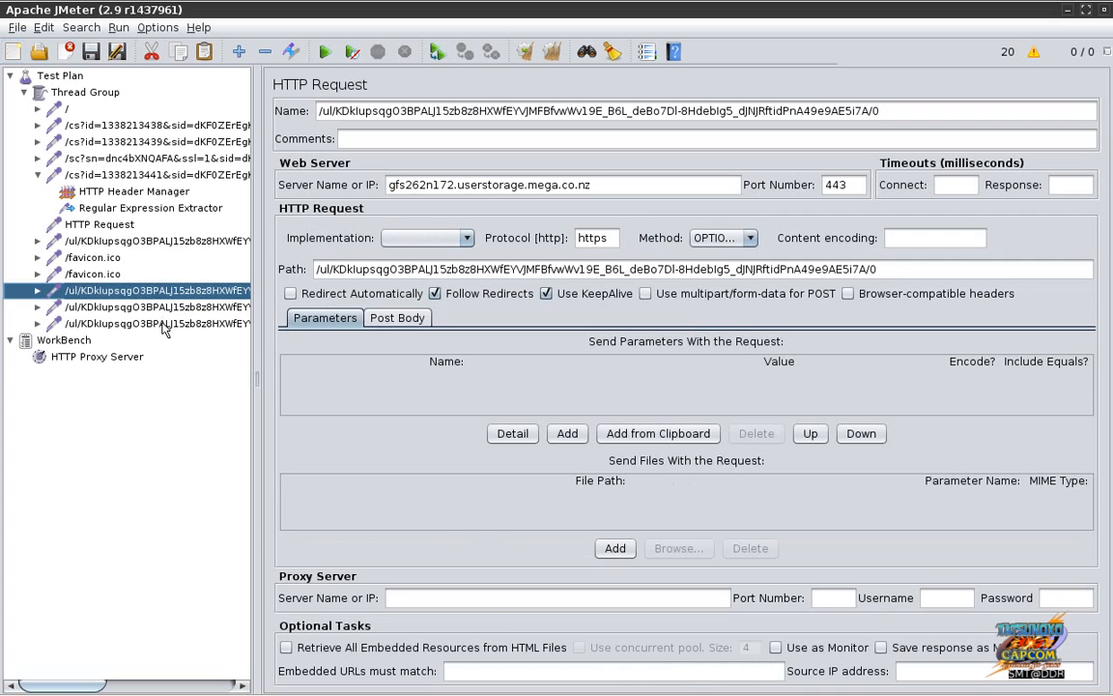
pyautogui.click(164, 325)
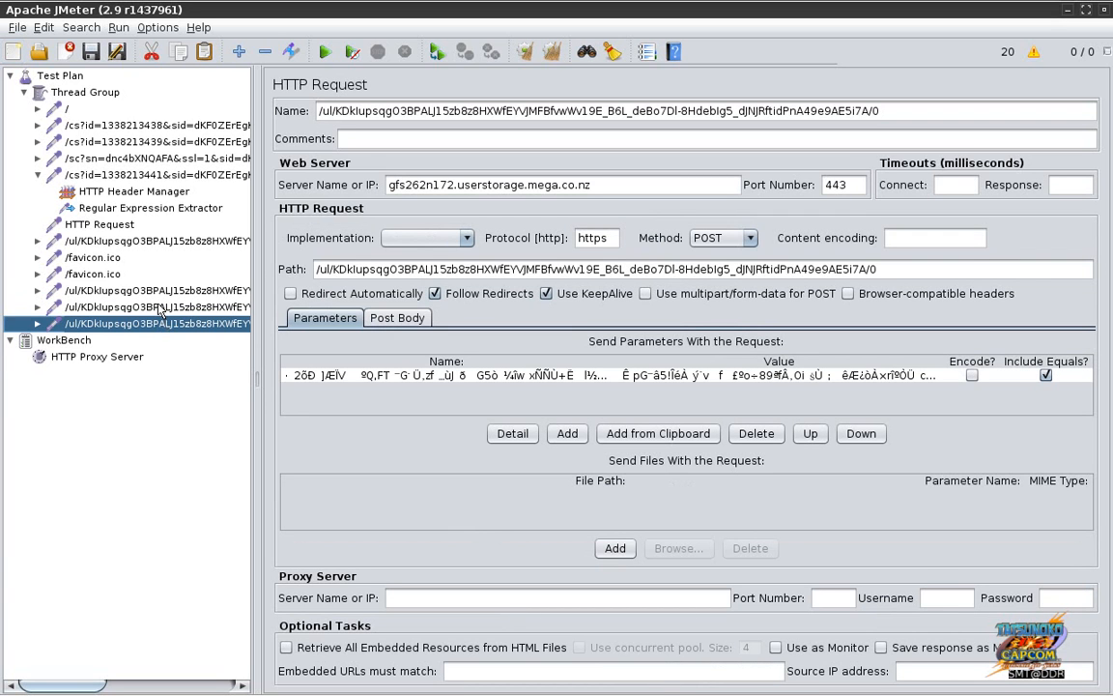
pyautogui.click(155, 306)
pyautogui.click(162, 293)
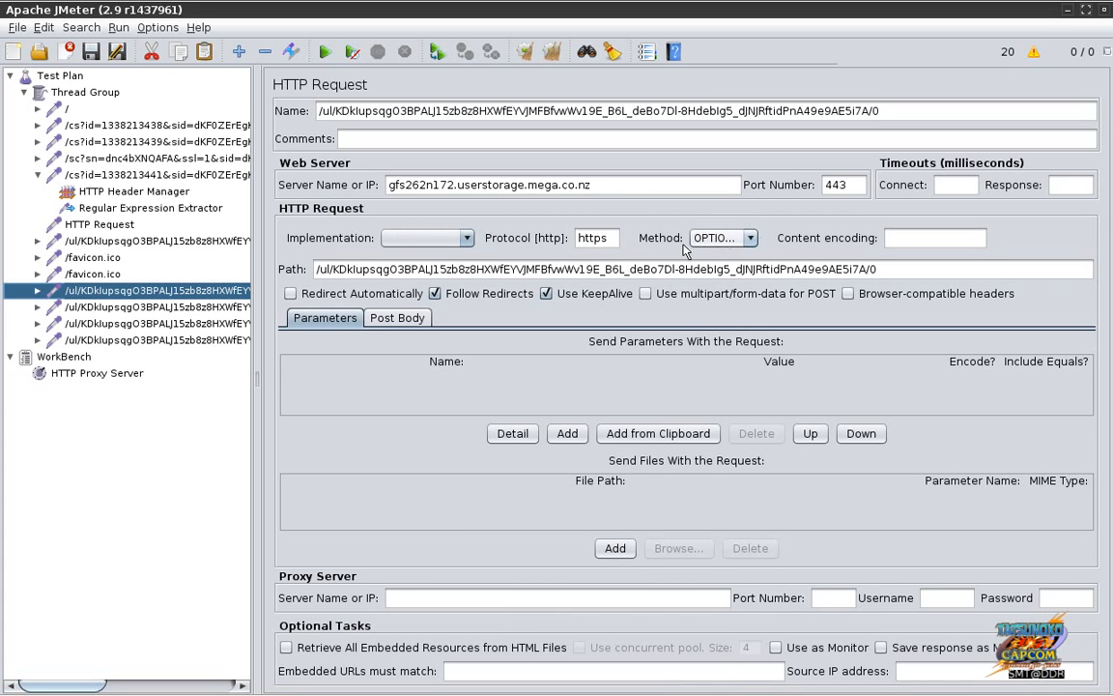
pyautogui.click(193, 307)
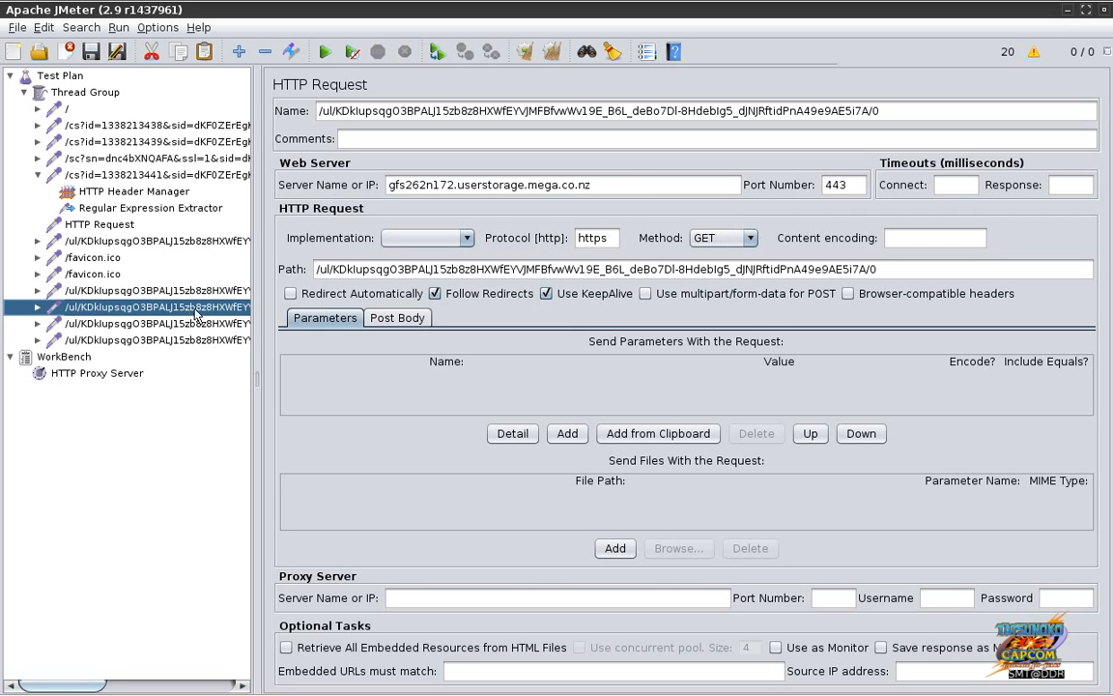
pyautogui.click(206, 325)
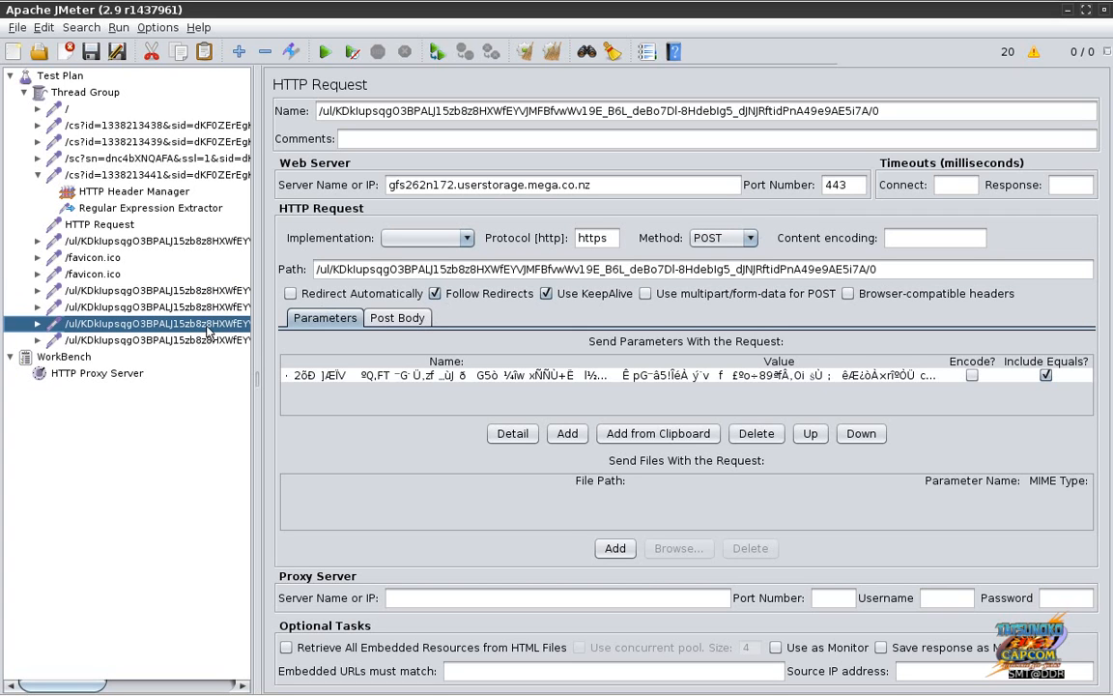
# Step: Select the binary file parameter, try the Post Body view, and dismiss the conversion warning
pyautogui.click(360, 377)
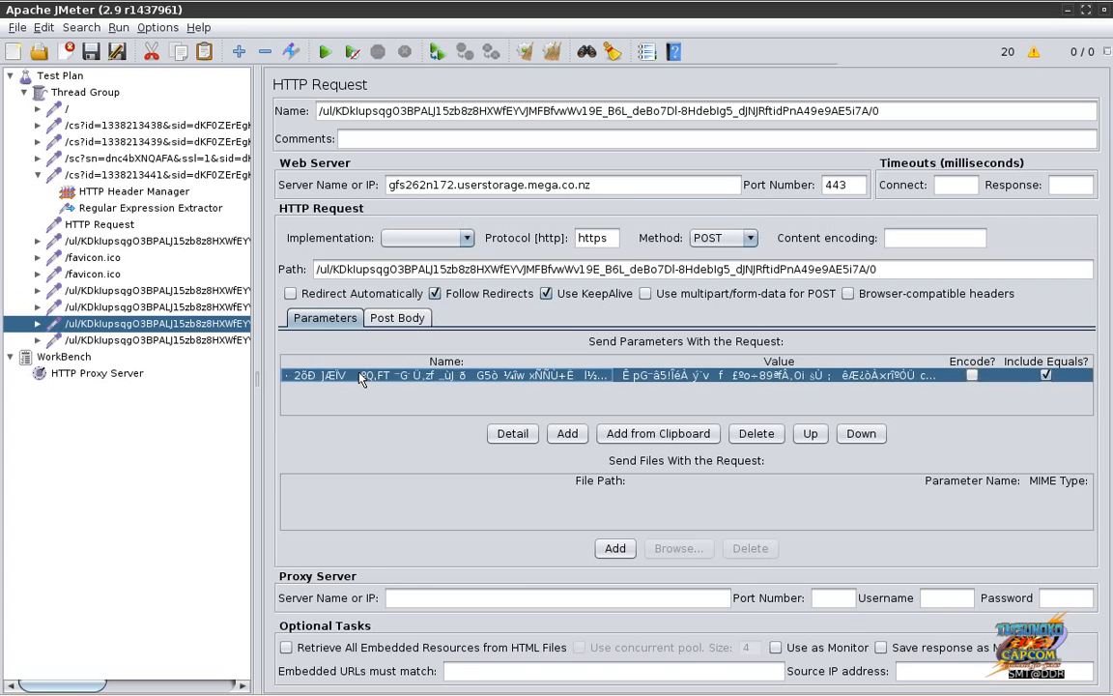
pyautogui.click(391, 318)
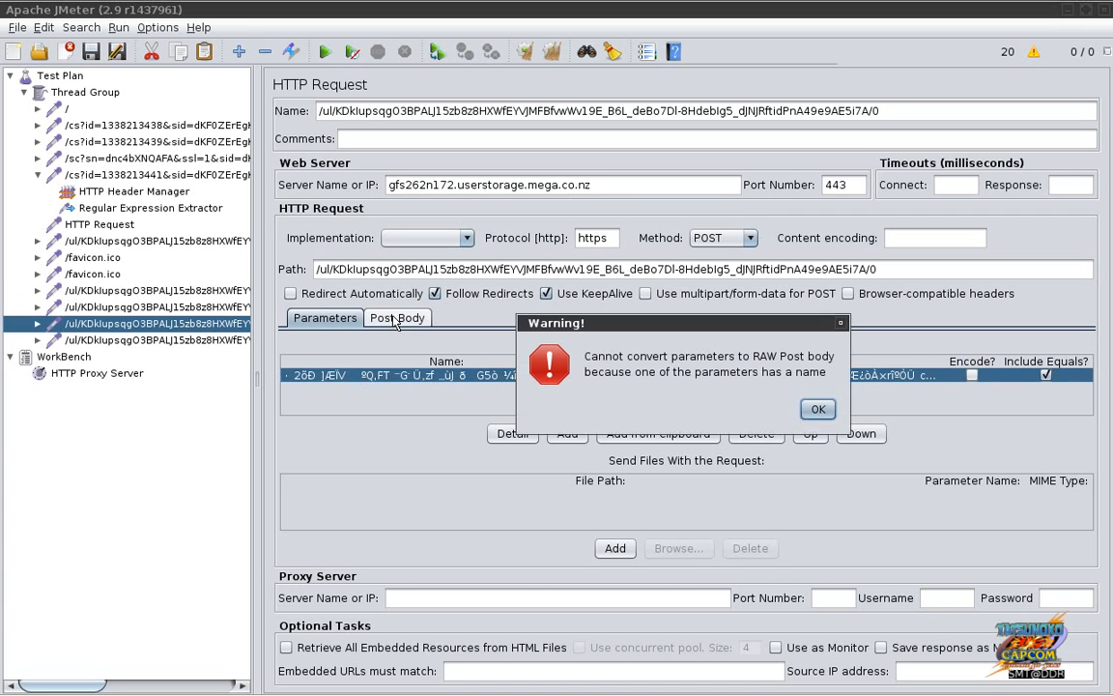
pyautogui.click(816, 409)
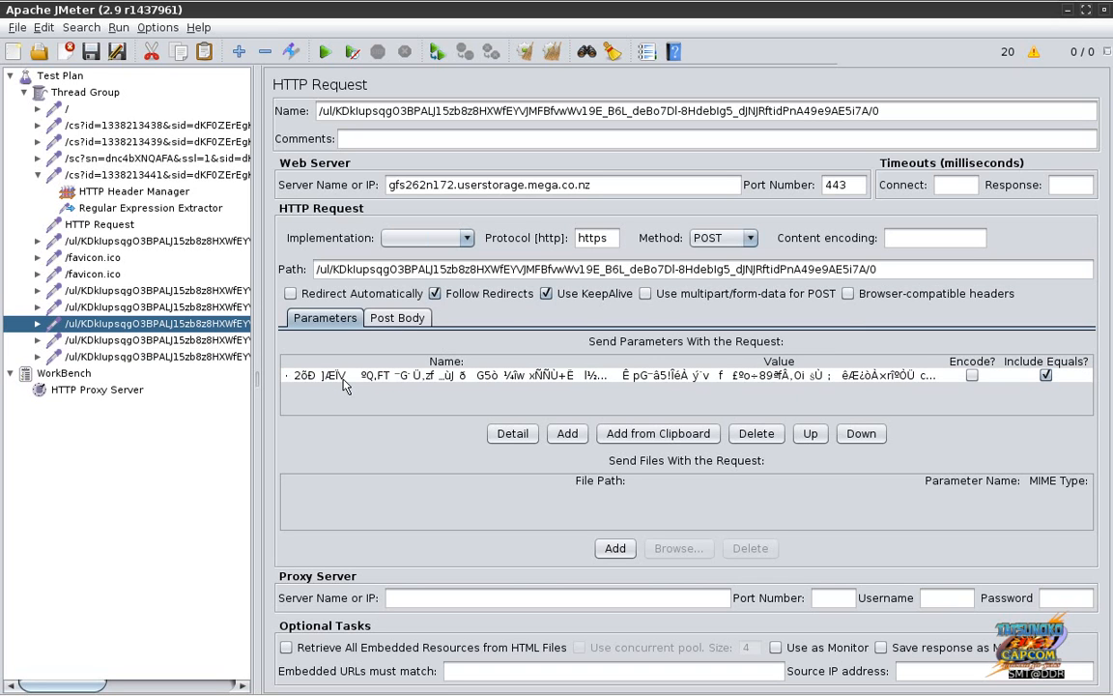
pyautogui.click(343, 378)
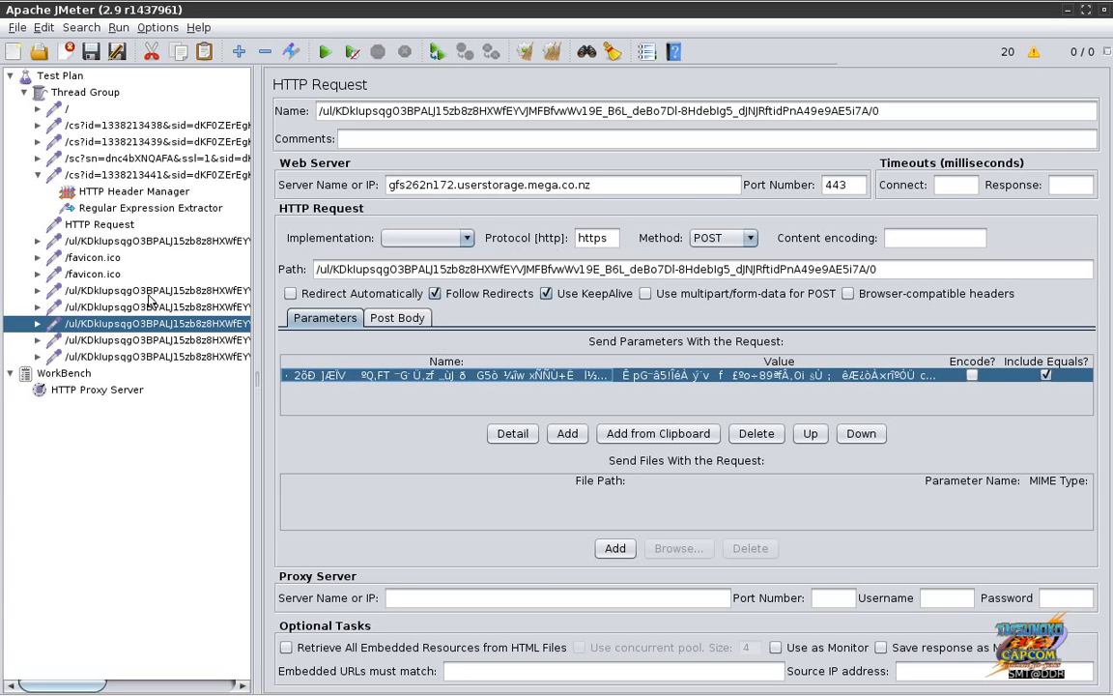
# Step: Delete the empty HTTP Request sampler from the Thread Group
pyautogui.click(129, 225)
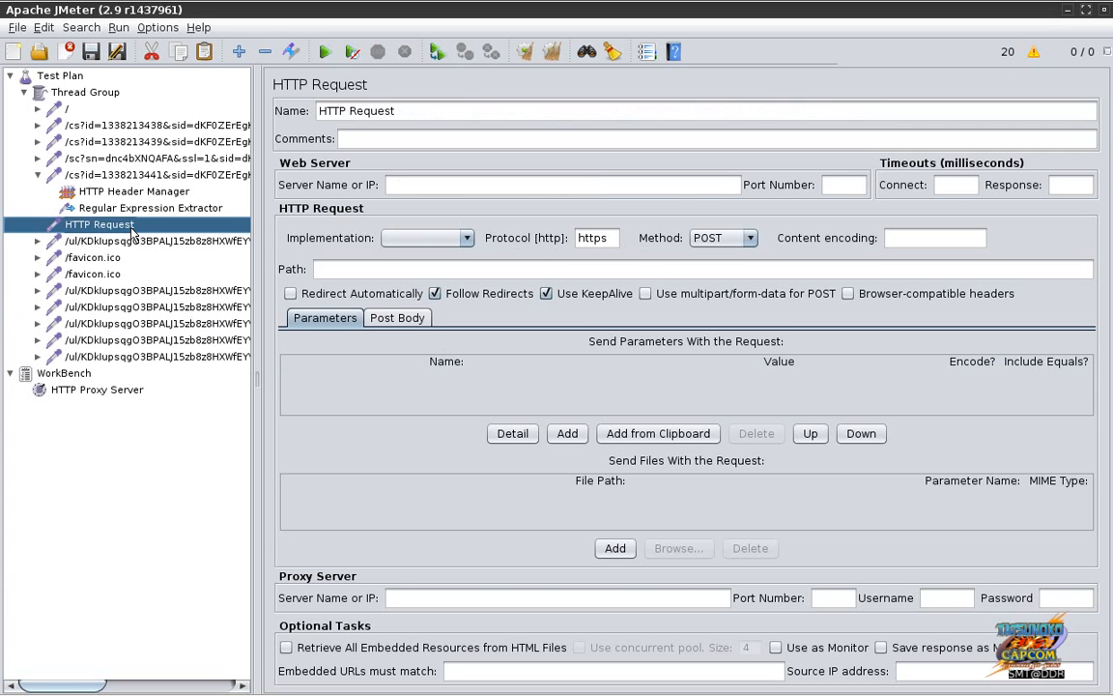
pyautogui.press('Delete')
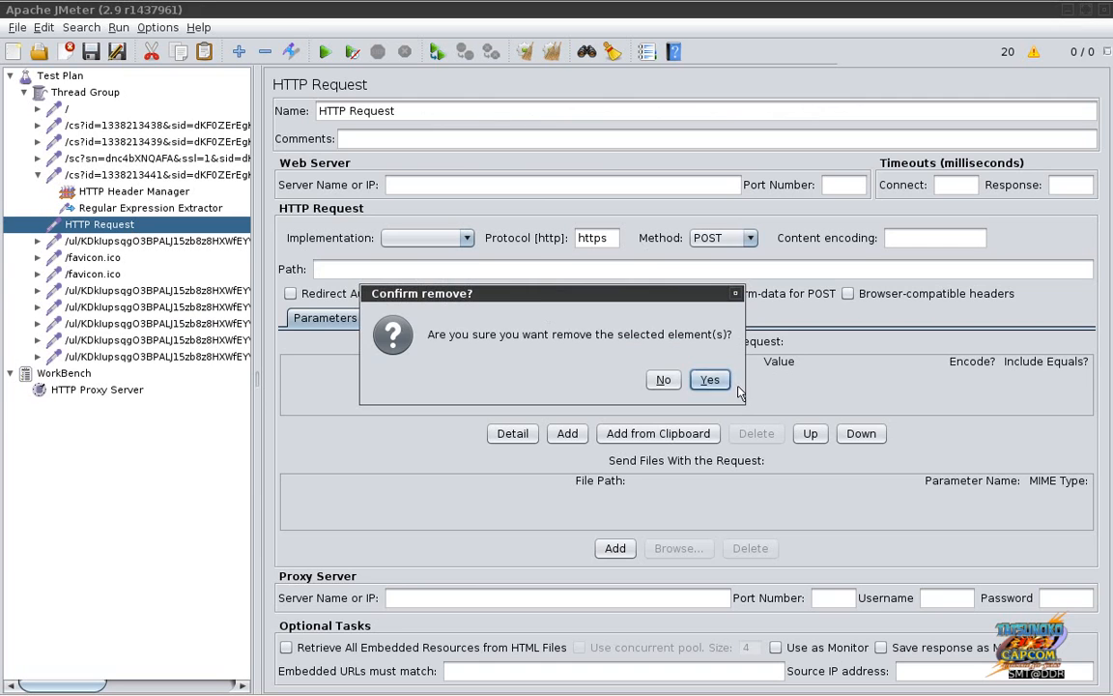
pyautogui.click(716, 382)
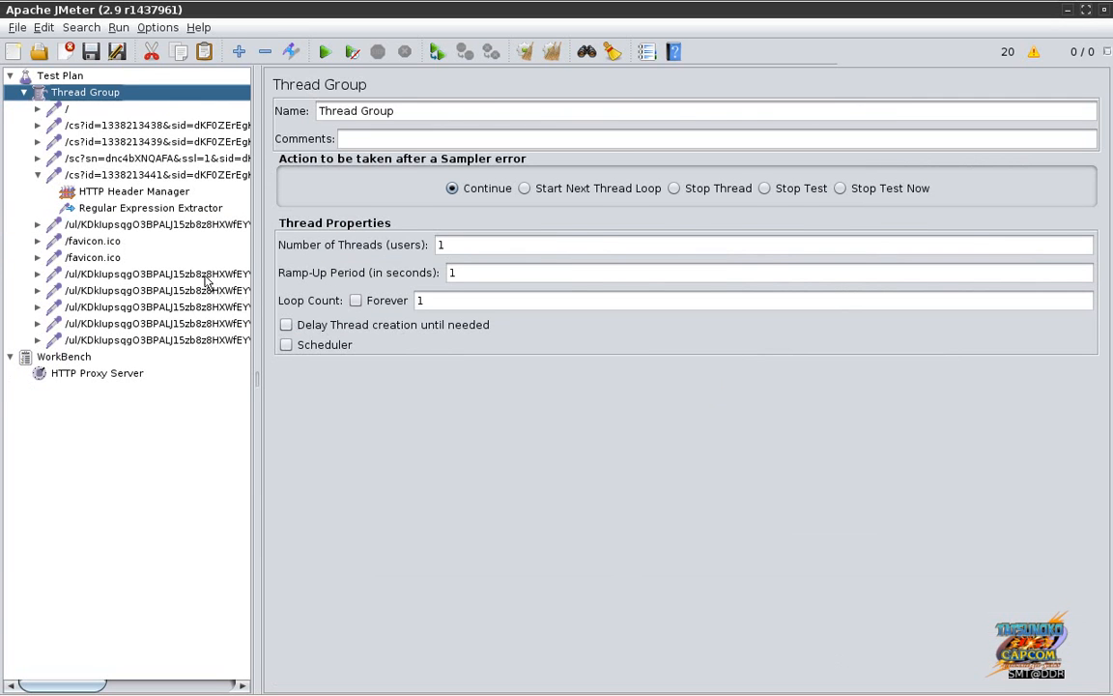
# Step: Review the upload requests and delete the two surplus OPTIONS /ul/ samplers
pyautogui.click(203, 275)
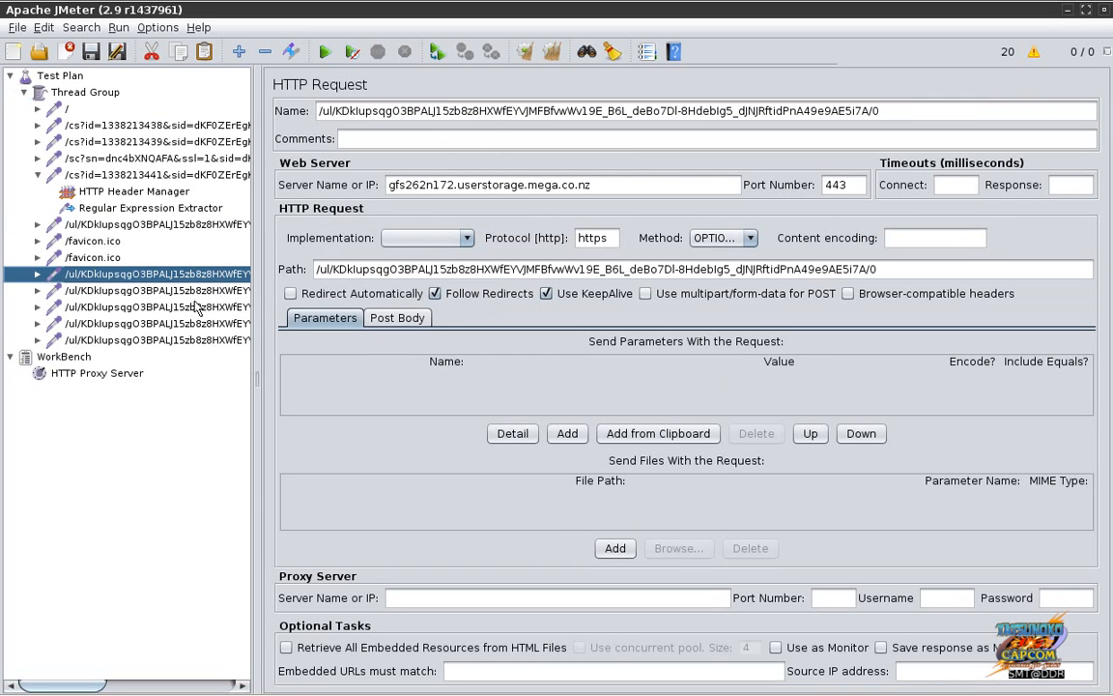
pyautogui.click(191, 290)
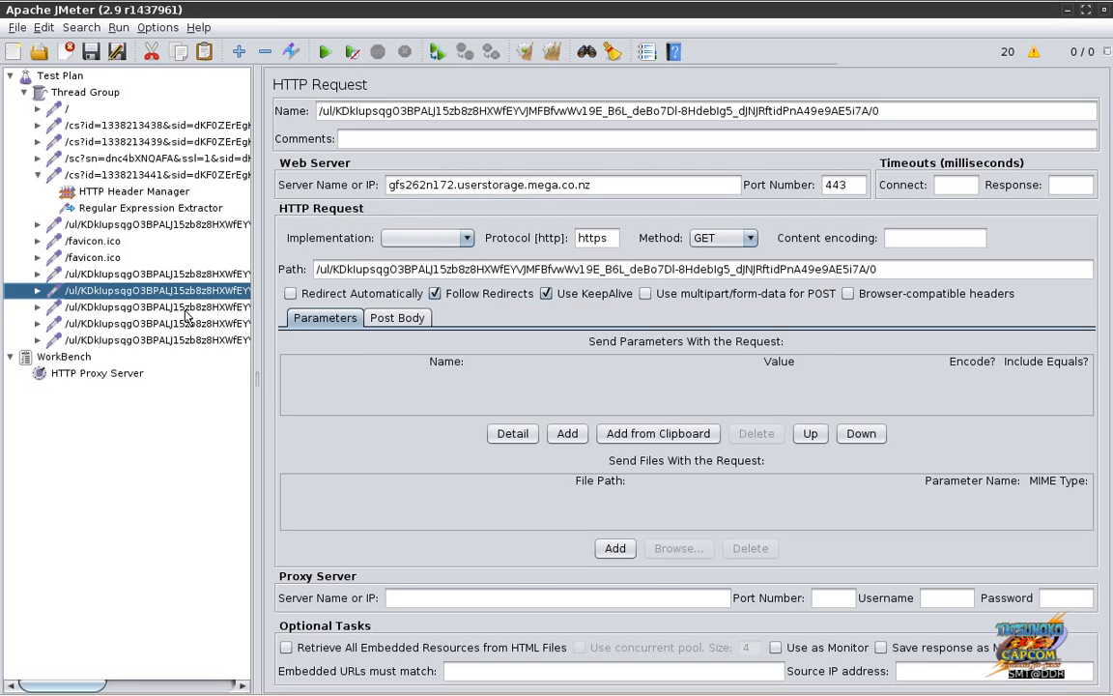
pyautogui.click(188, 308)
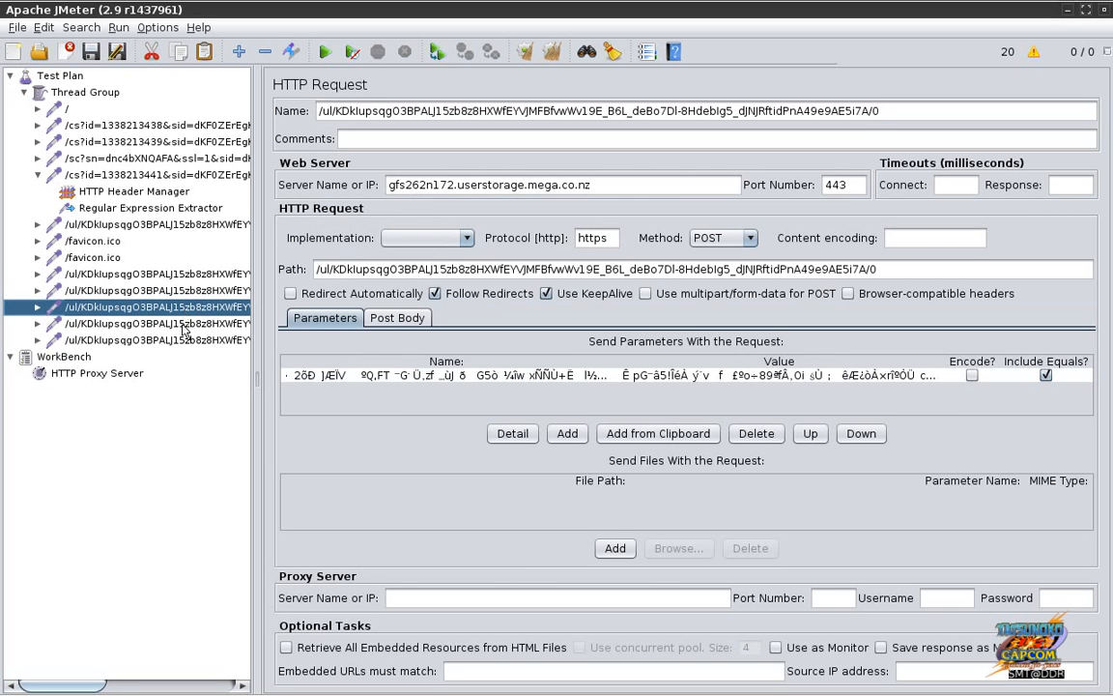
pyautogui.click(186, 323)
pyautogui.keyDown('shift'); pyautogui.click(182, 340); pyautogui.keyUp('shift')
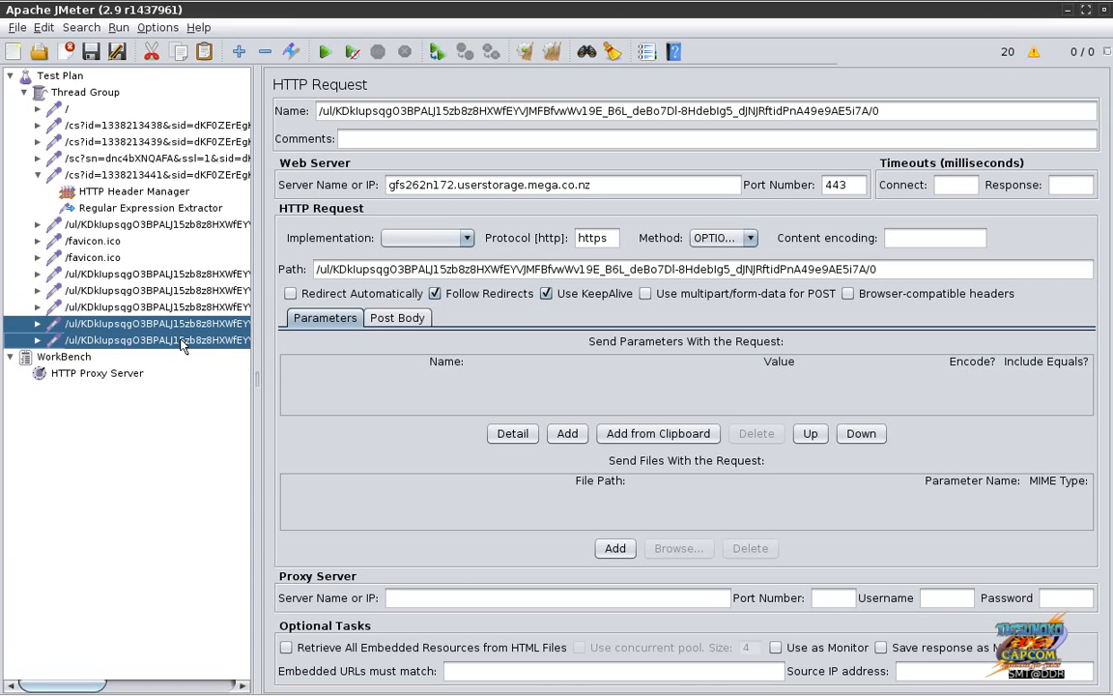
pyautogui.press('Delete')
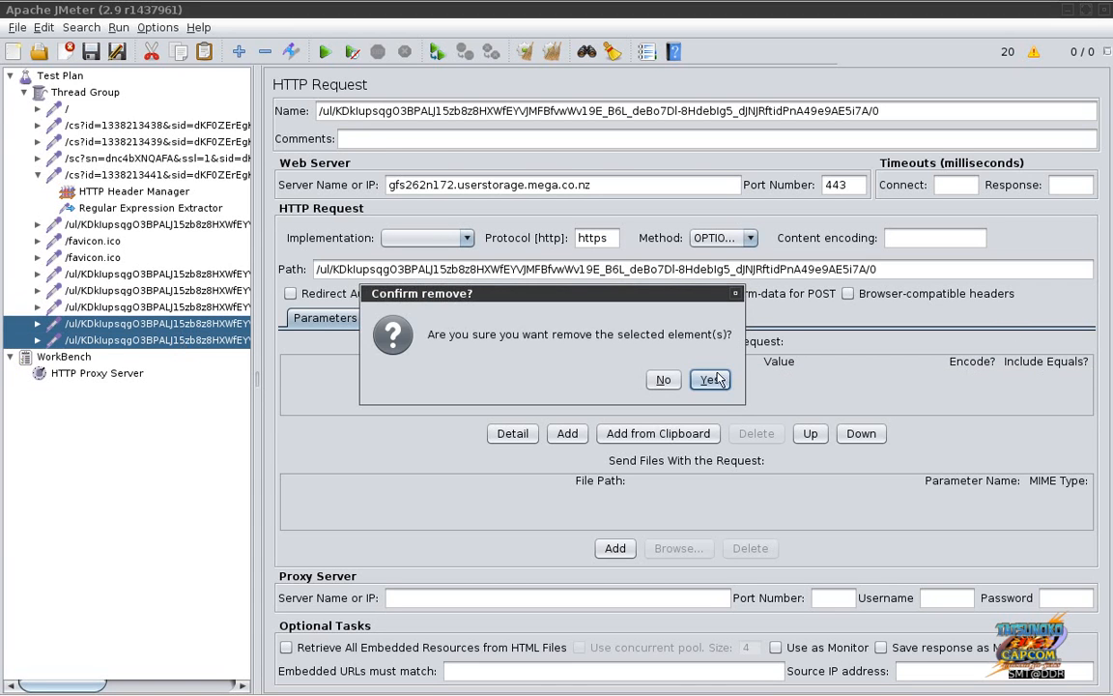
pyautogui.click(716, 379)
# Step: Delete the last upload sampler and select the remaining one's upload server host name
pyautogui.click(54, 340)
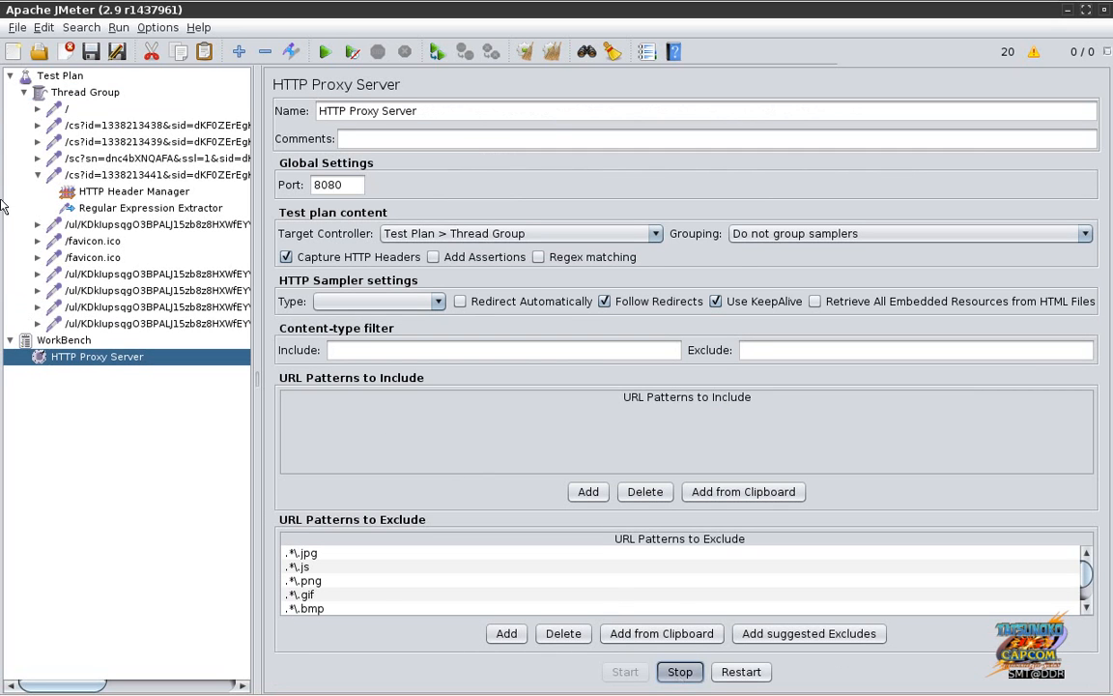
pyautogui.click(113, 325)
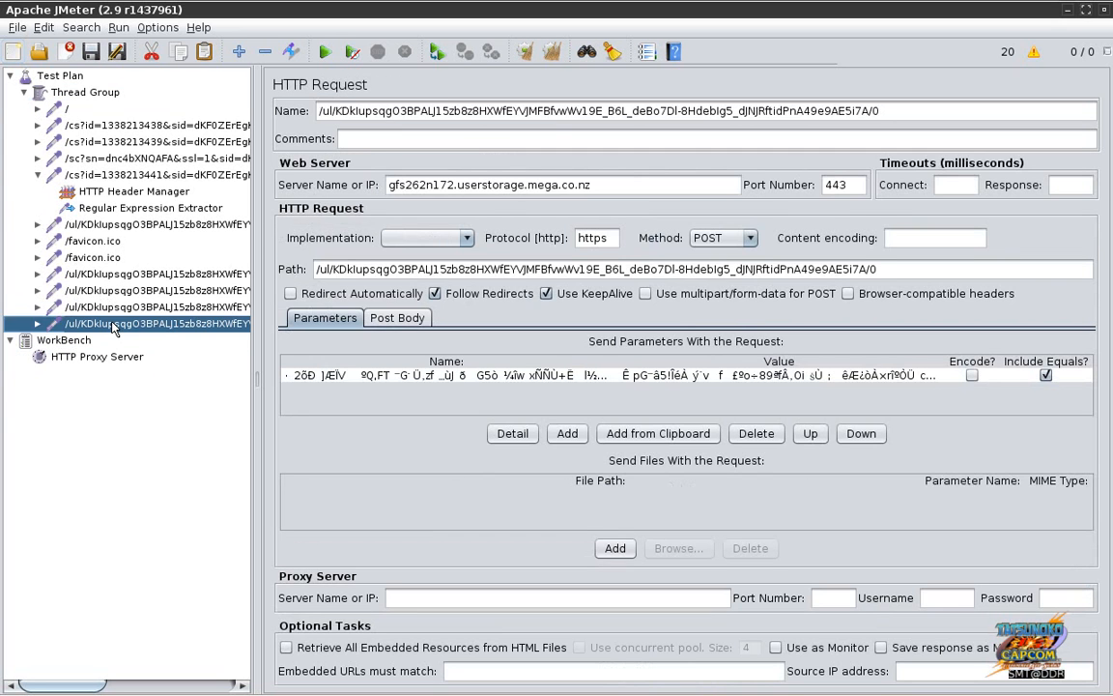
pyautogui.press('Delete')
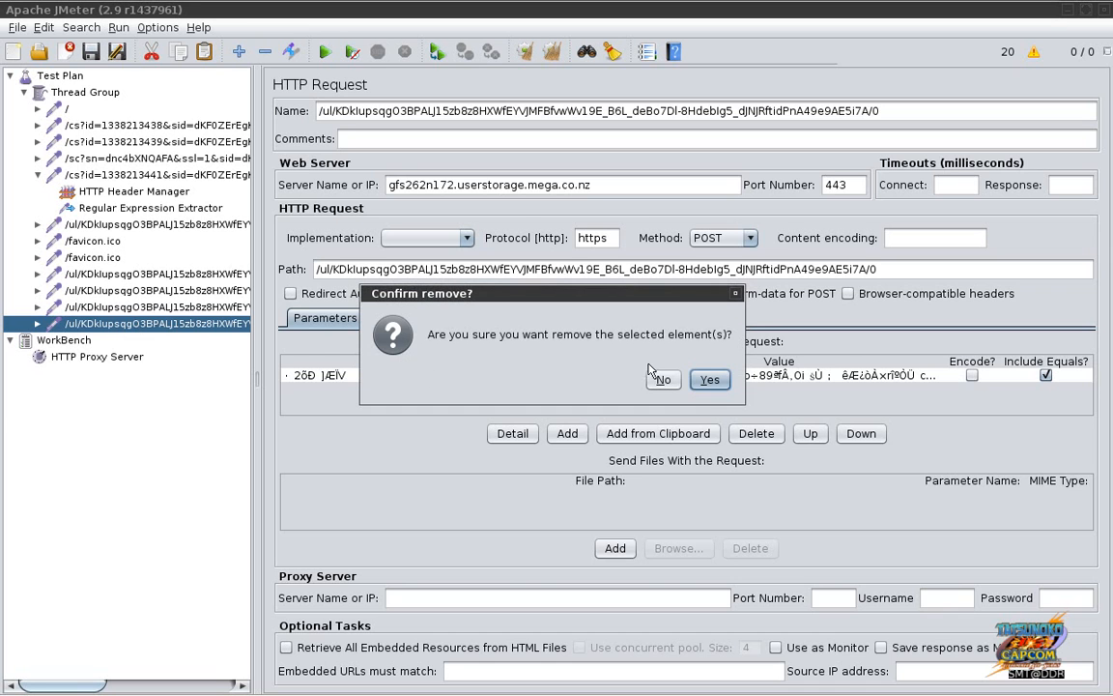
pyautogui.click(708, 379)
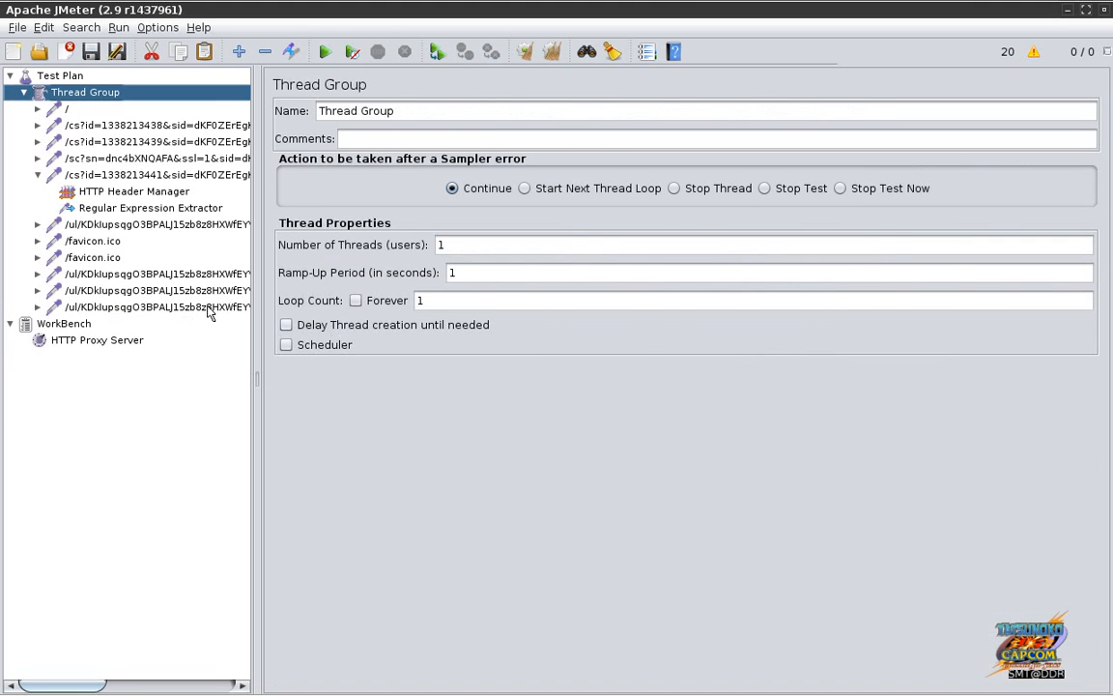
pyautogui.click(209, 309)
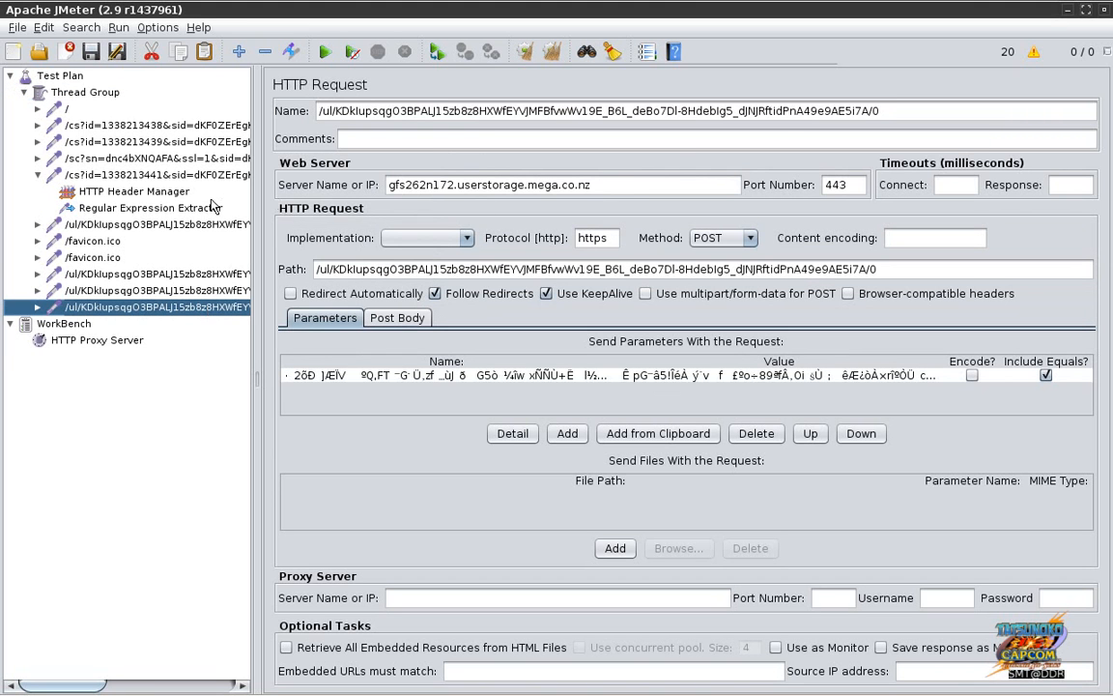
pyautogui.click(609, 191)
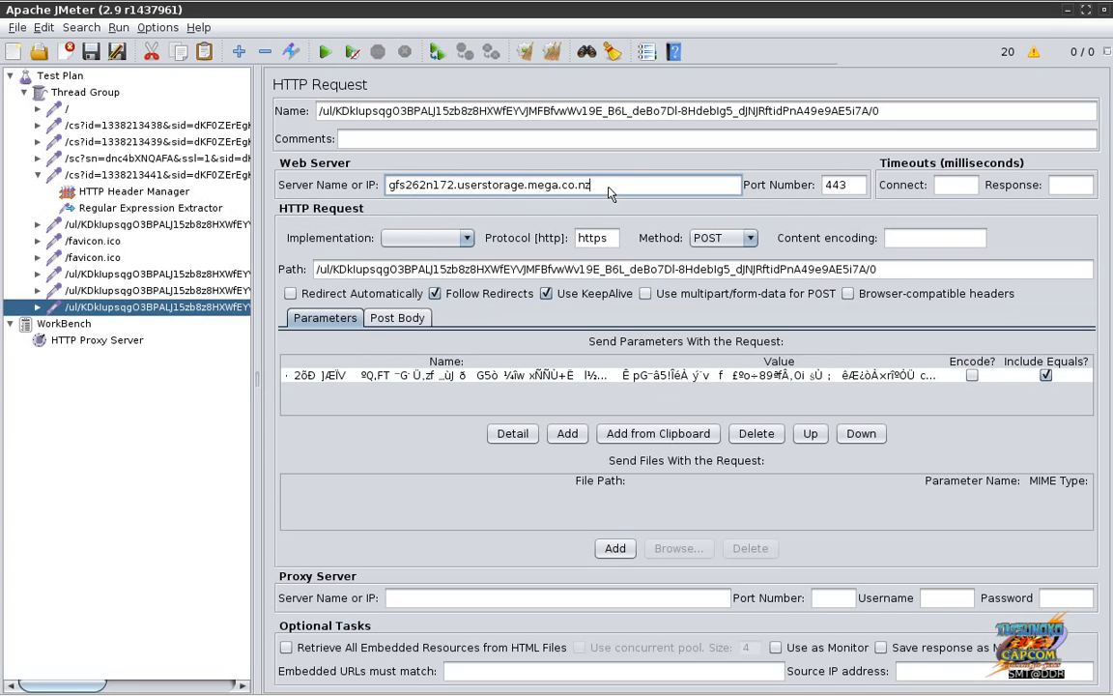
pyautogui.hotkey('ctrl', 'a')
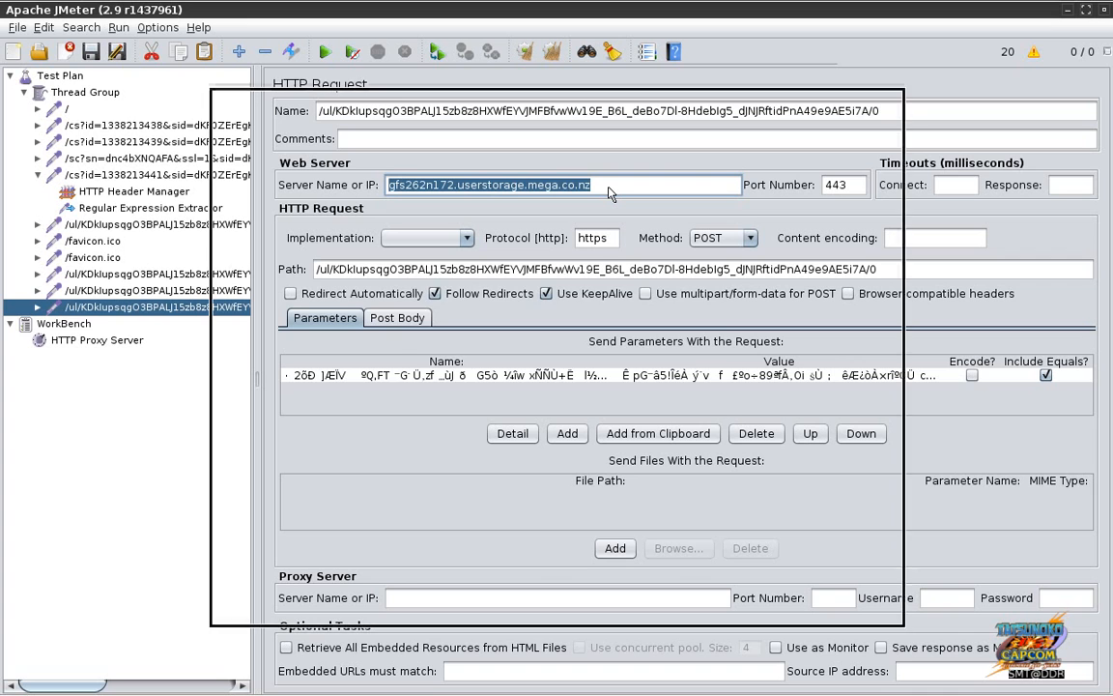
pyautogui.hotkey('alt', 'Tab')
pyautogui.hotkey('alt', 'Tab')
pyautogui.hotkey('alt', 'Tab')
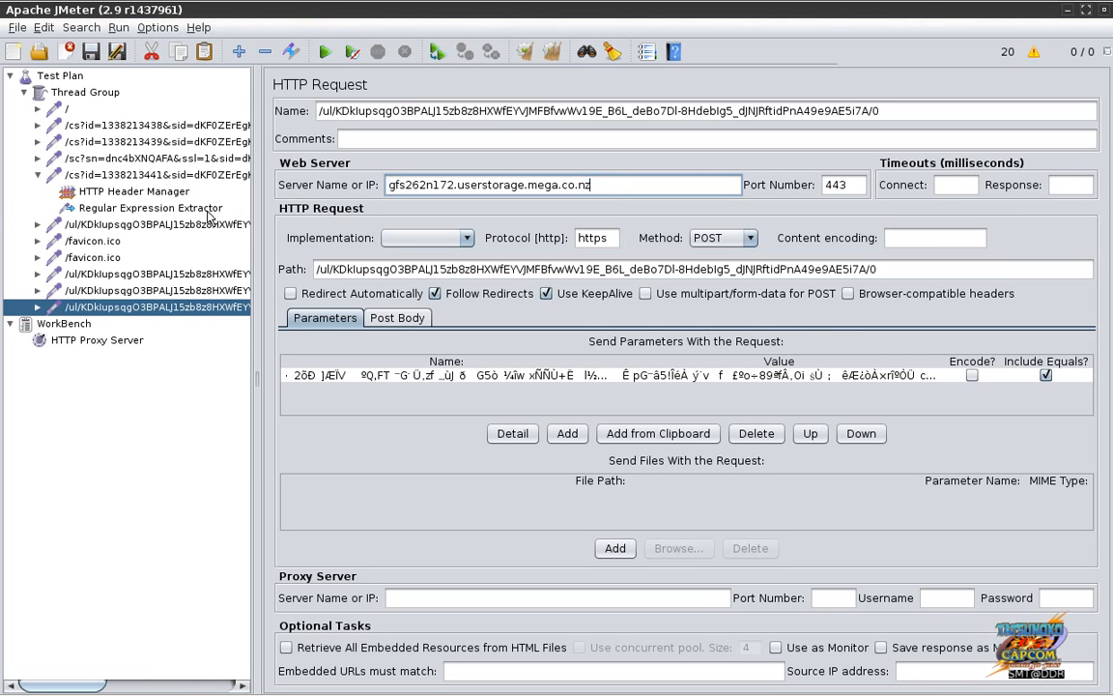
# Step: Review the postdataurl regular expression extractor and the remaining /ul/ upload samplers
pyautogui.click(208, 214)
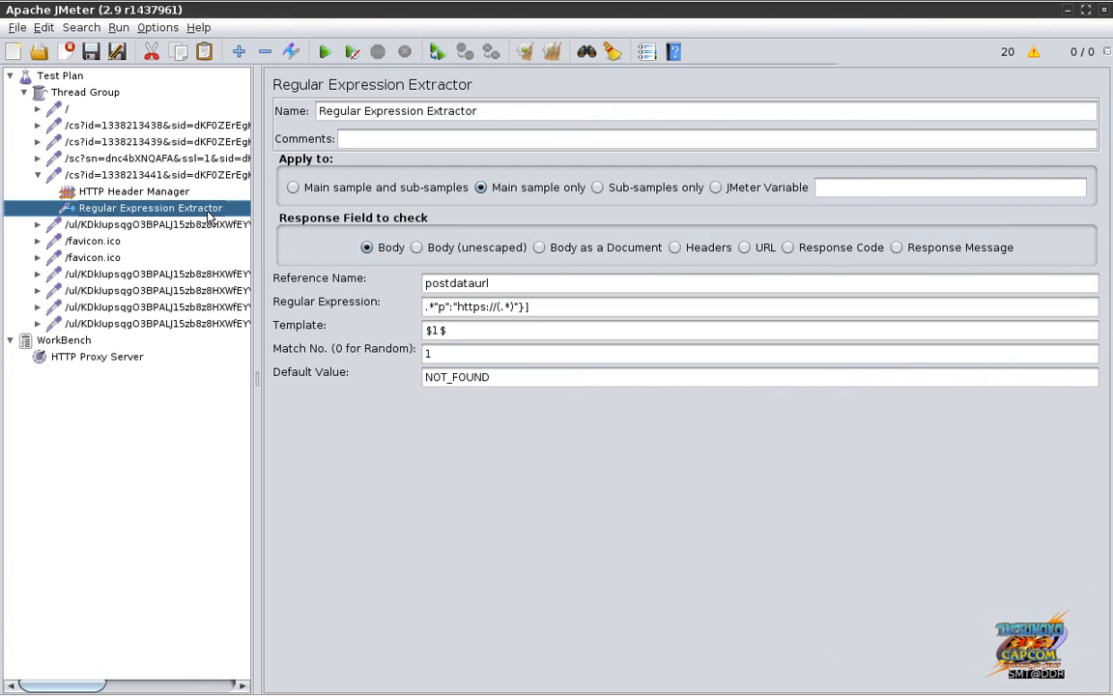
pyautogui.click(145, 323)
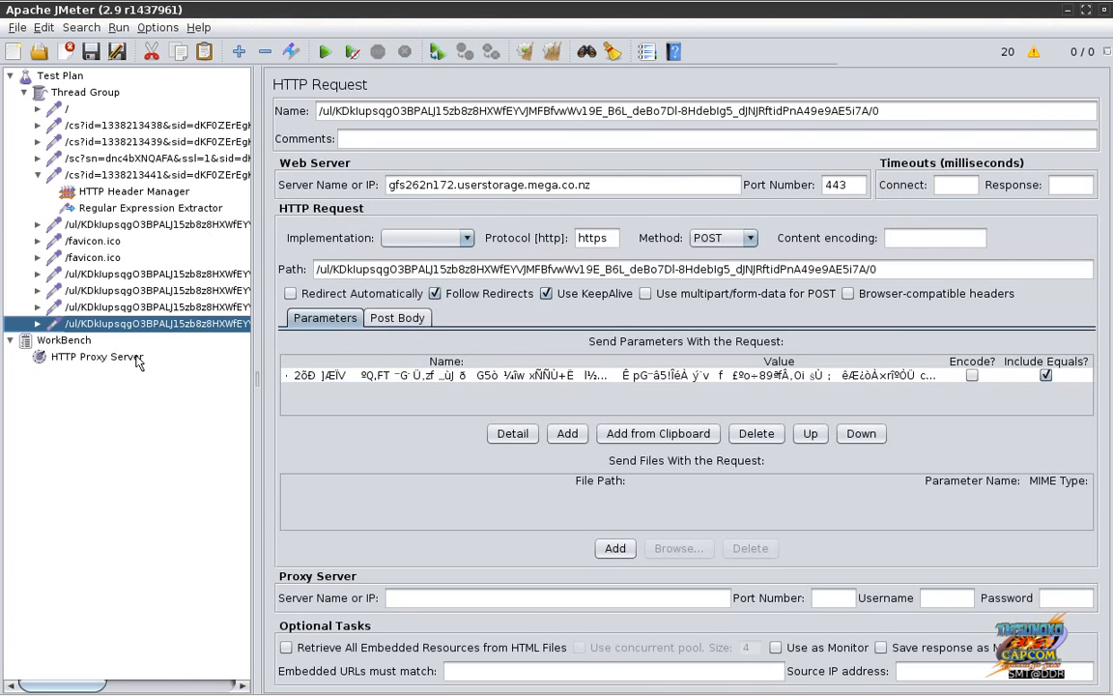
pyautogui.click(139, 360)
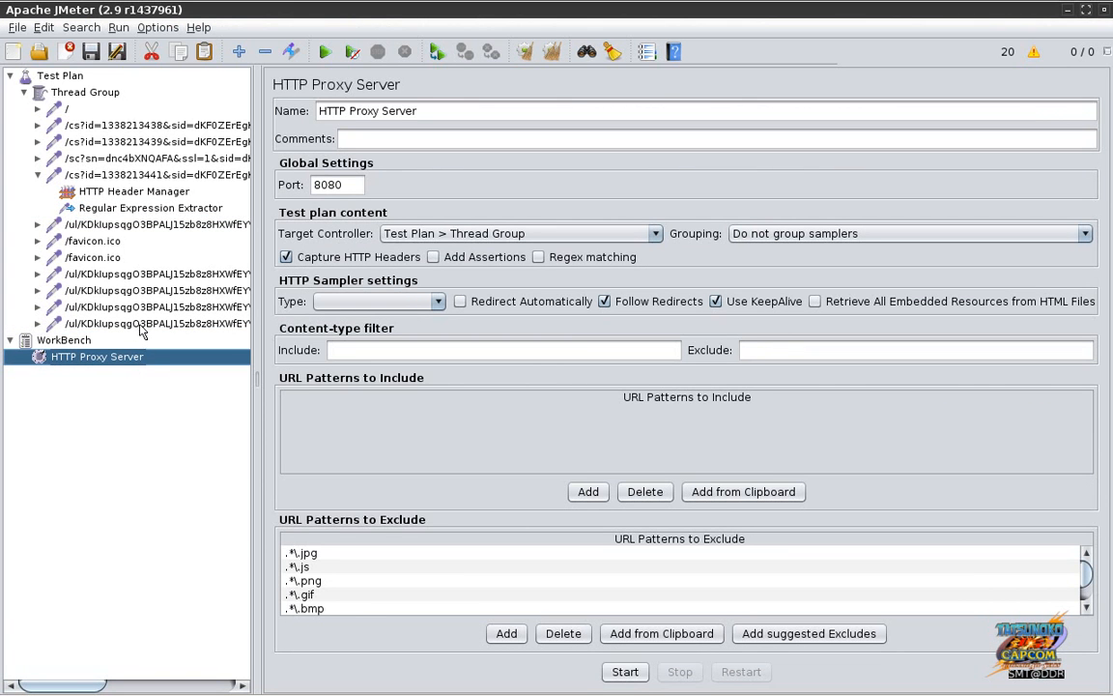
pyautogui.click(141, 327)
pyautogui.click(143, 275)
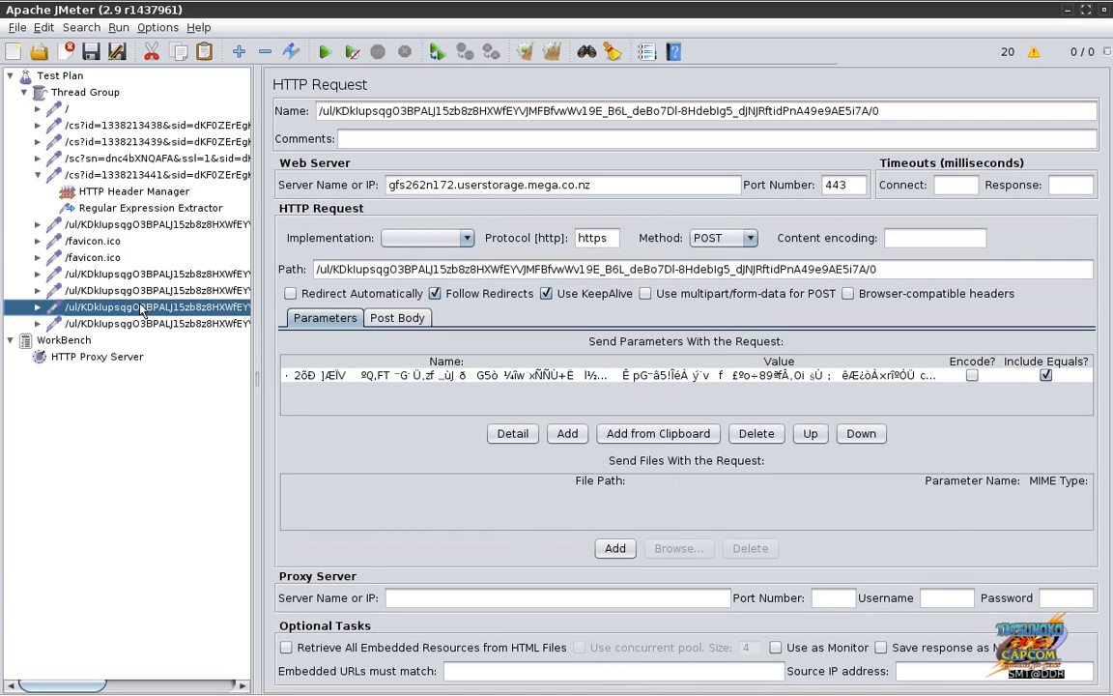
pyautogui.click(145, 292)
pyautogui.click(151, 327)
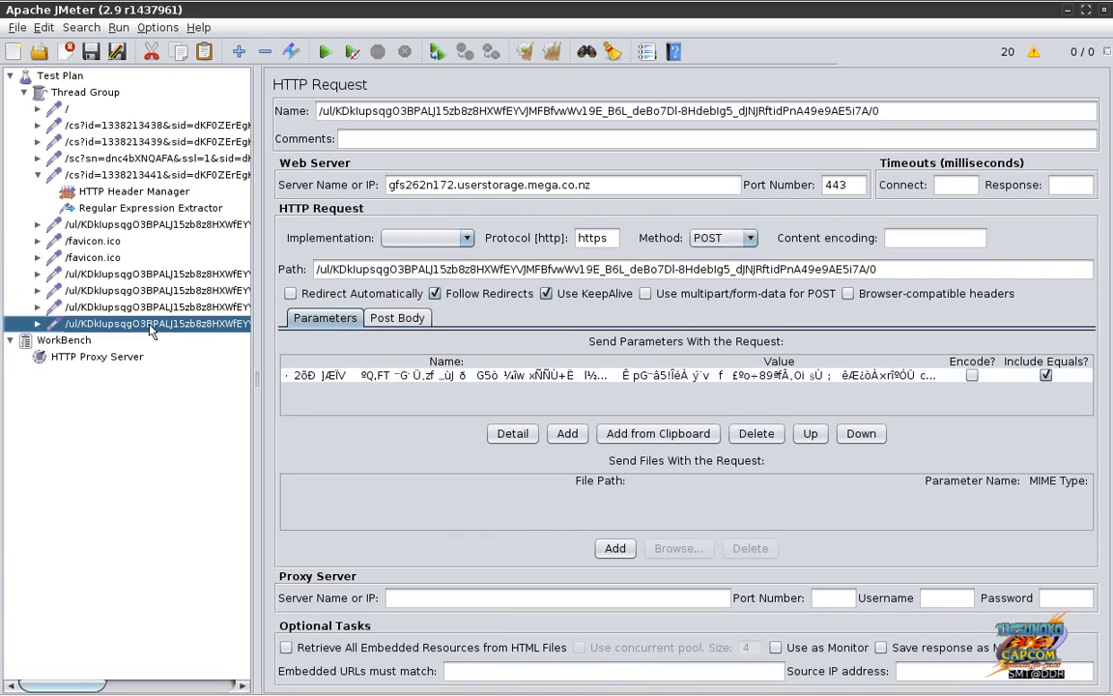
pyautogui.click(157, 209)
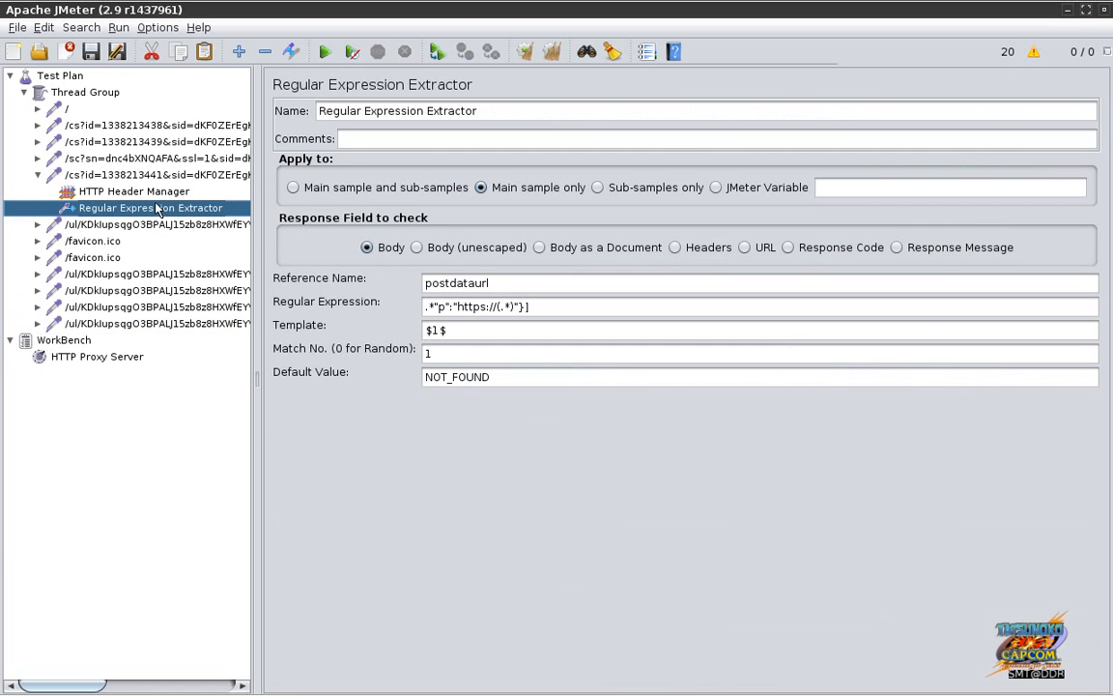
# Step: Disable all JavaScript in Firefox, then return to JMeter's Regular Expression Extractor
pyautogui.hotkey('alt', 'Tab')
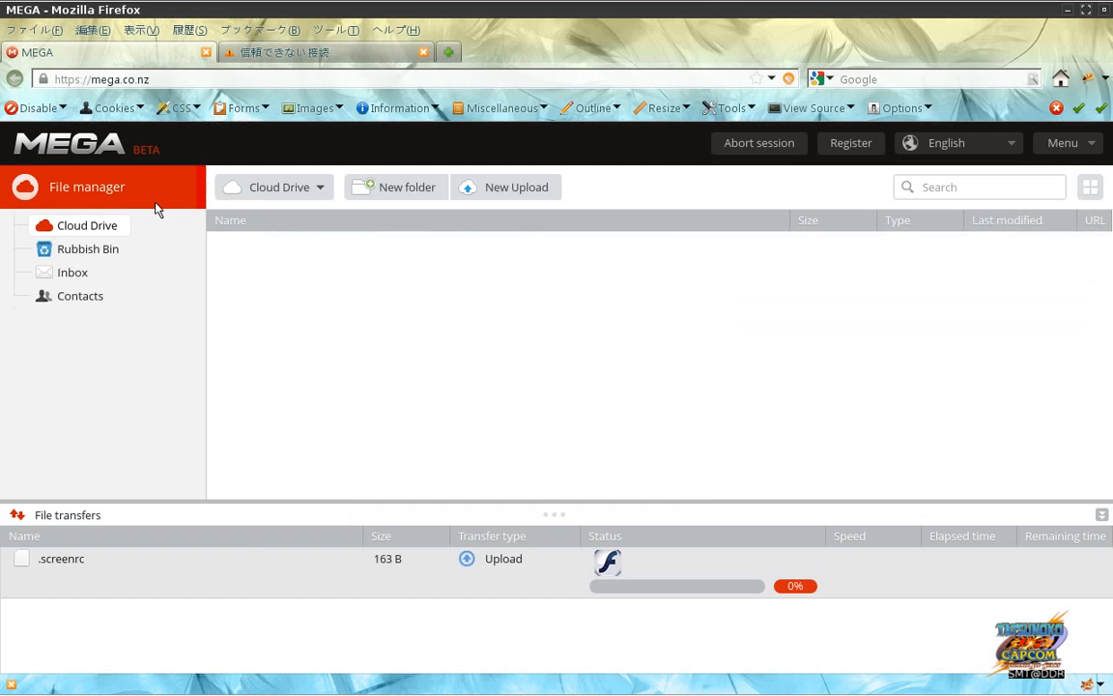
pyautogui.click(35, 109)
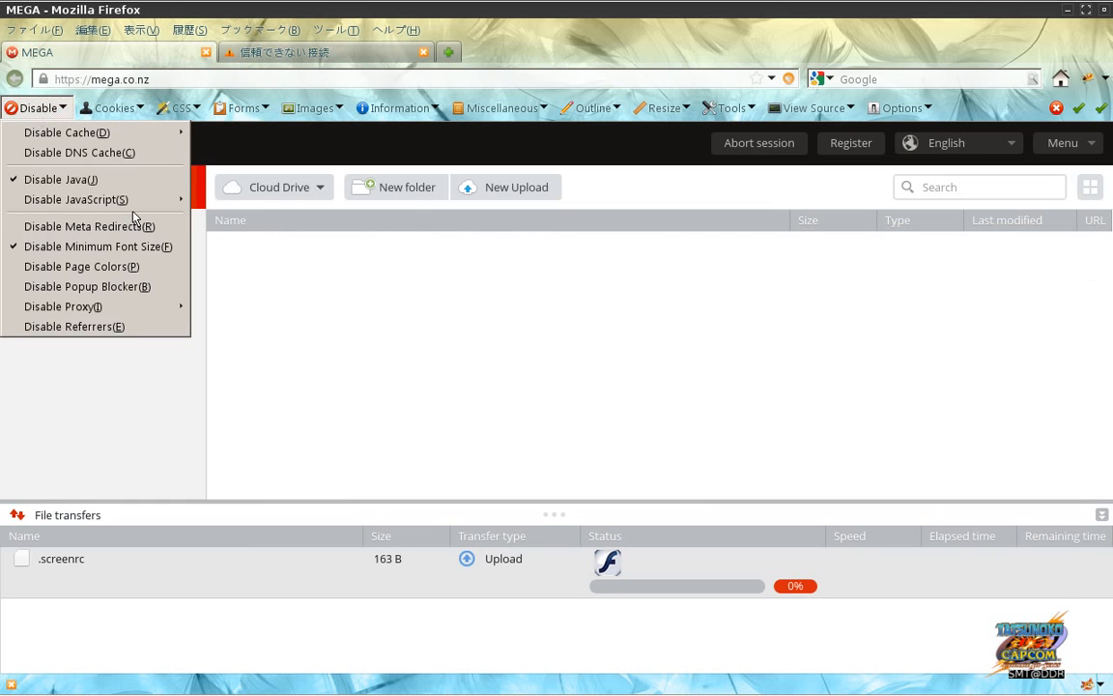
pyautogui.moveTo(137, 207)
pyautogui.click(212, 203)
pyautogui.hotkey('alt', 'Tab')
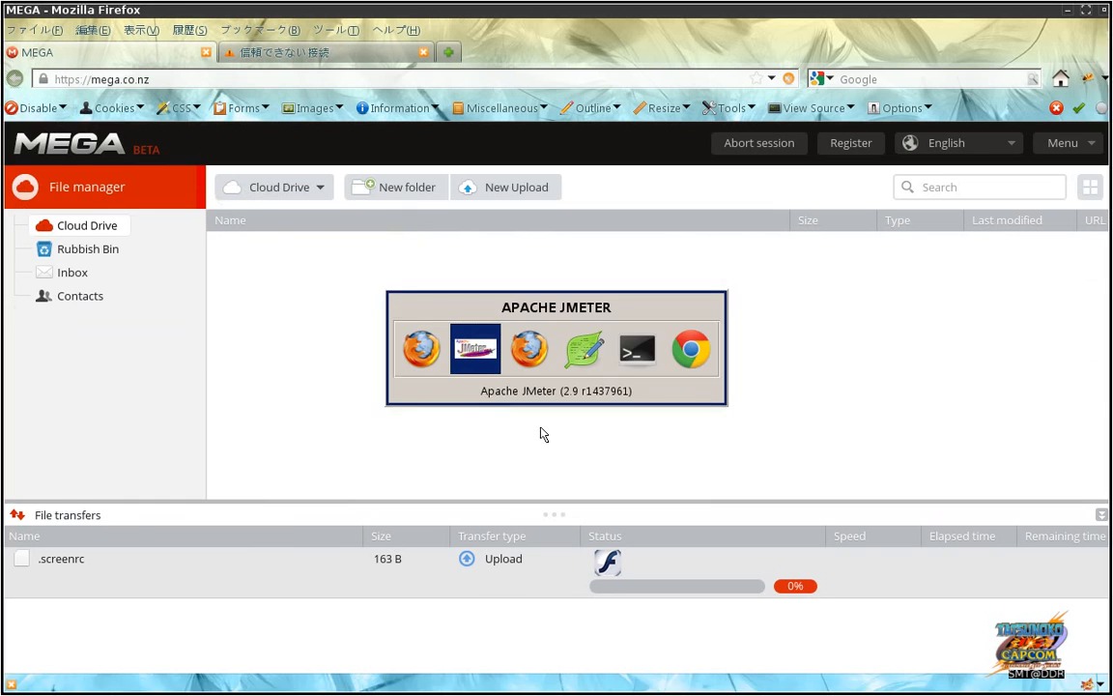
pyautogui.moveTo(734, 687)
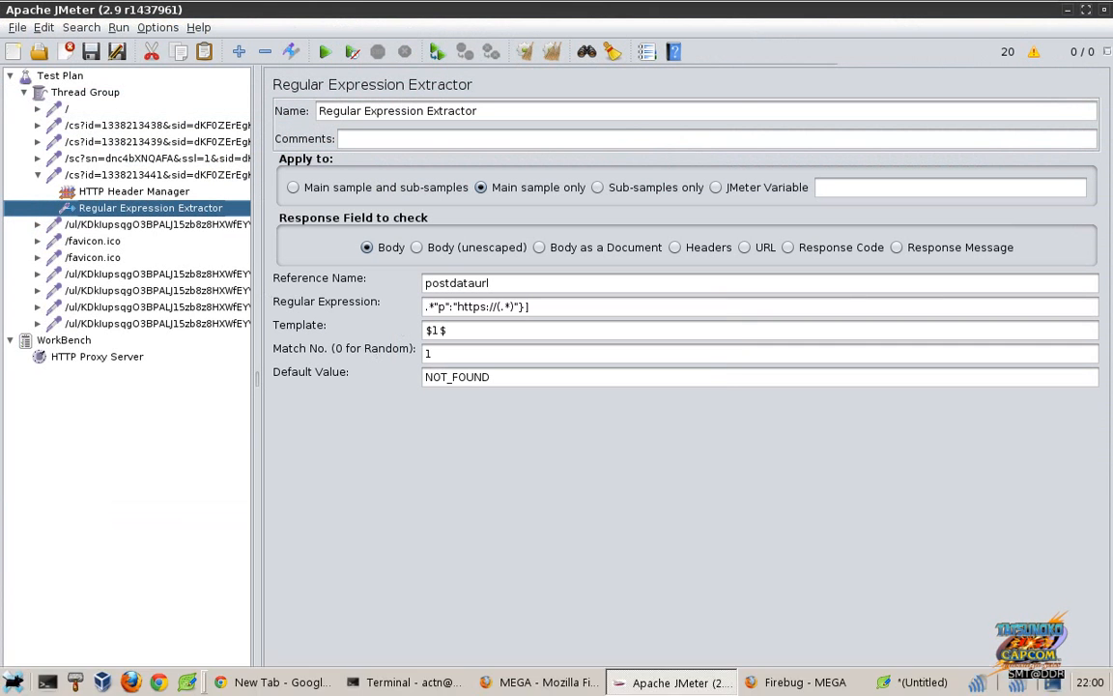
pyautogui.click(1026, 682)
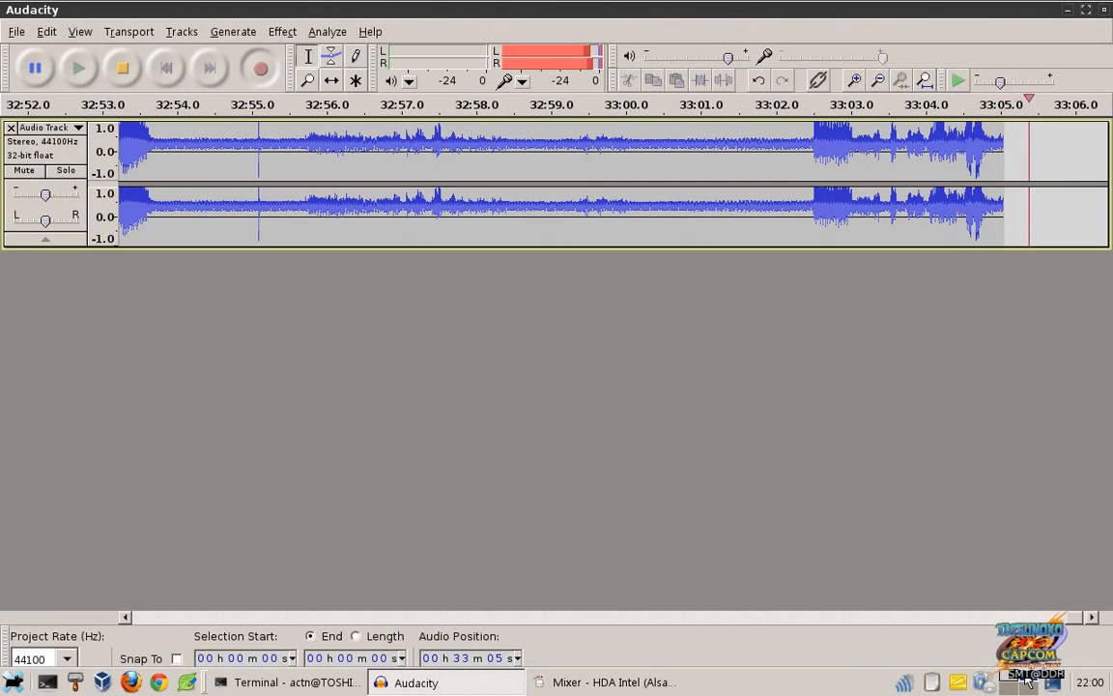
pyautogui.click(1009, 682)
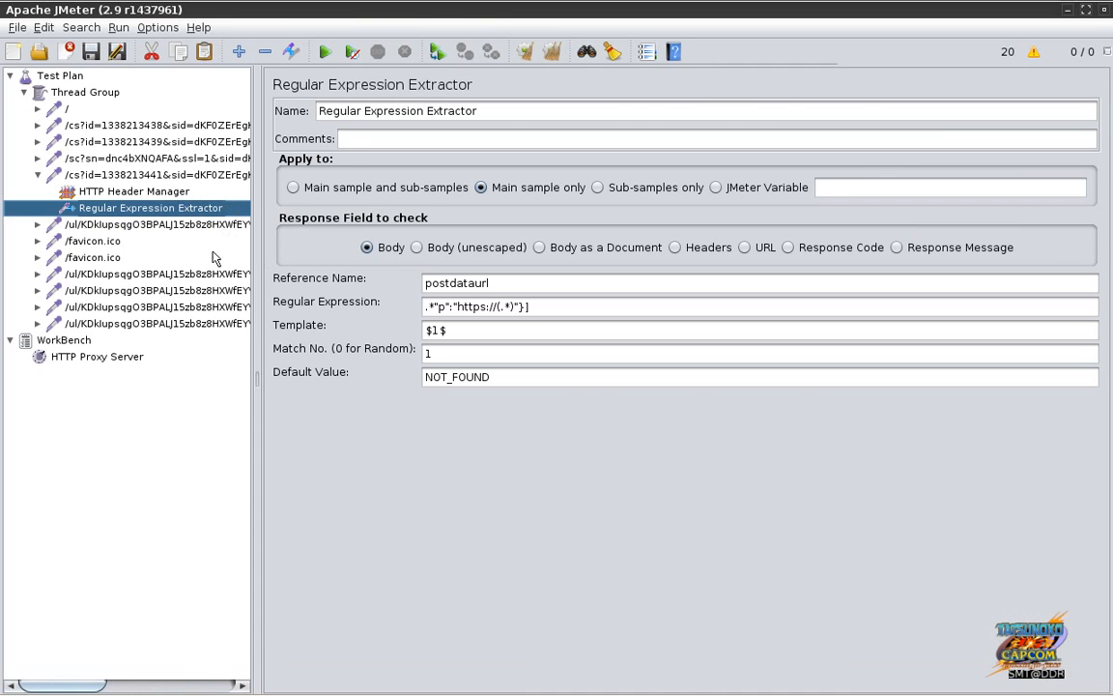
# Step: Delete the last /ul/ upload sampler, check the preceding request's server name, and reselect the extractor
pyautogui.click(207, 325)
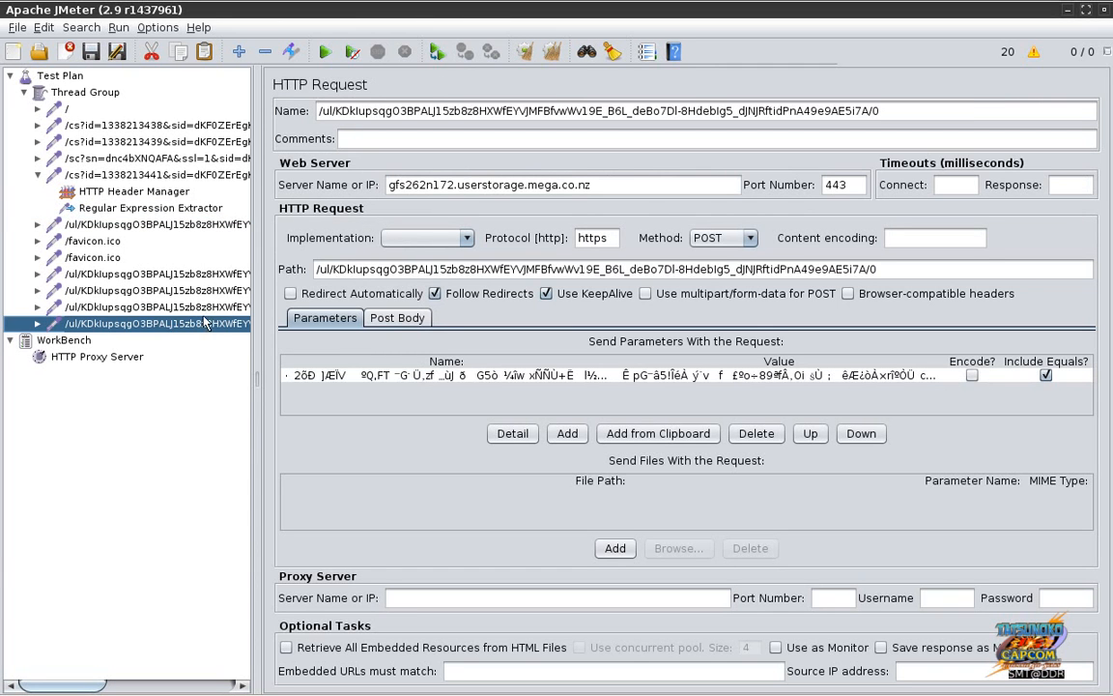
pyautogui.click(204, 309)
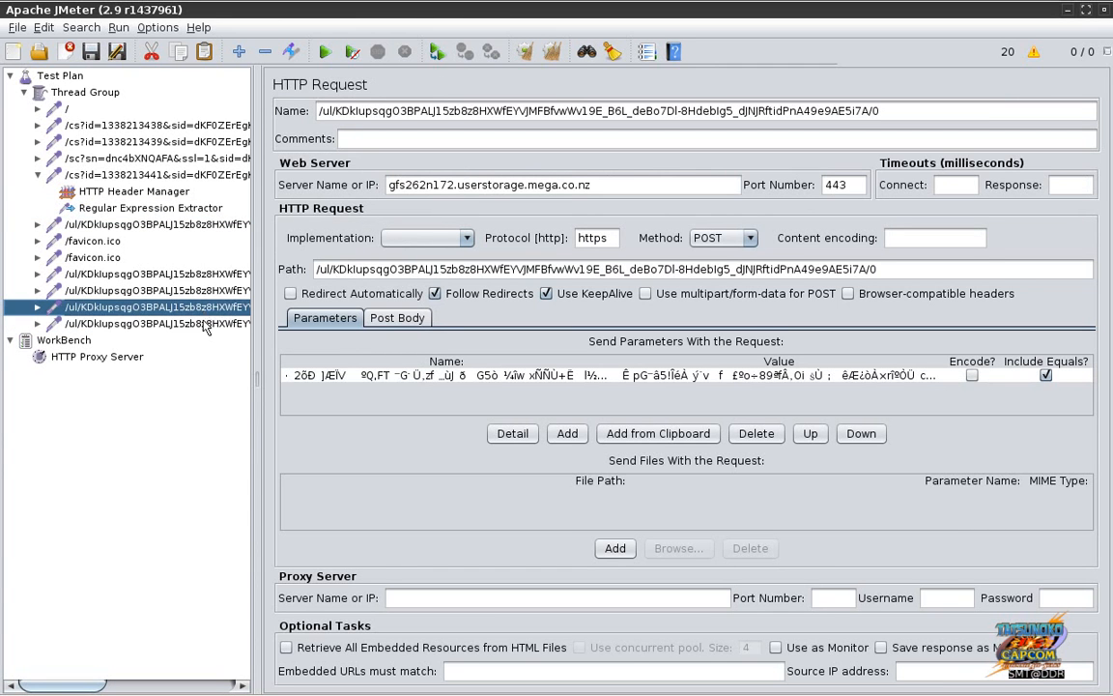
pyautogui.click(206, 327)
pyautogui.press('Delete')
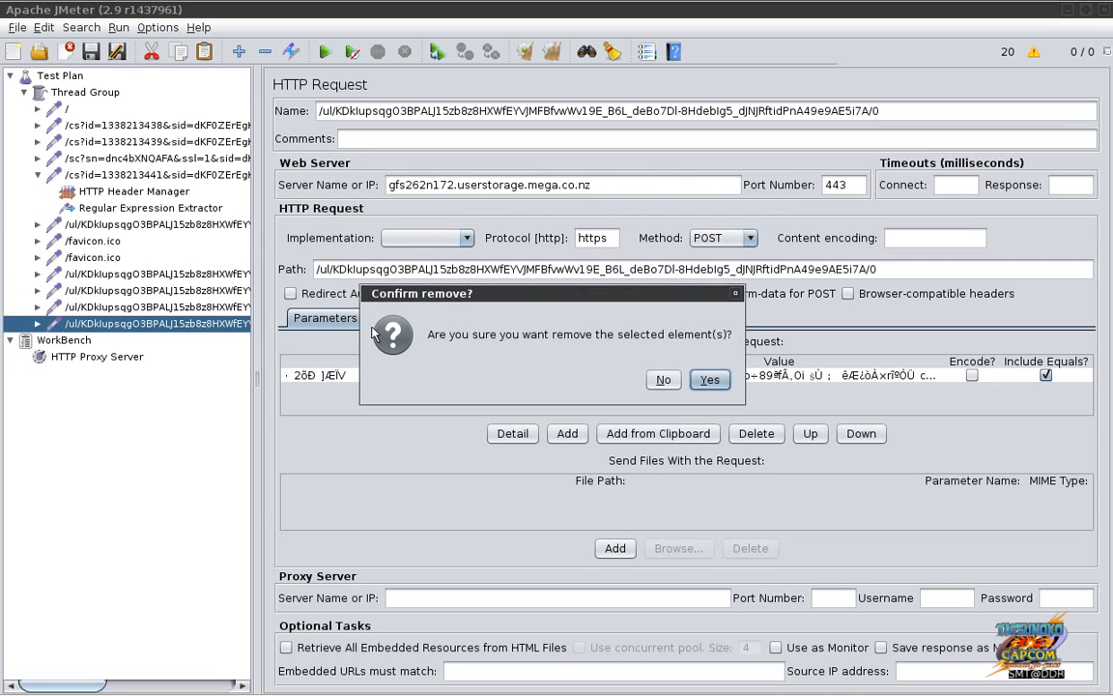
pyautogui.click(706, 382)
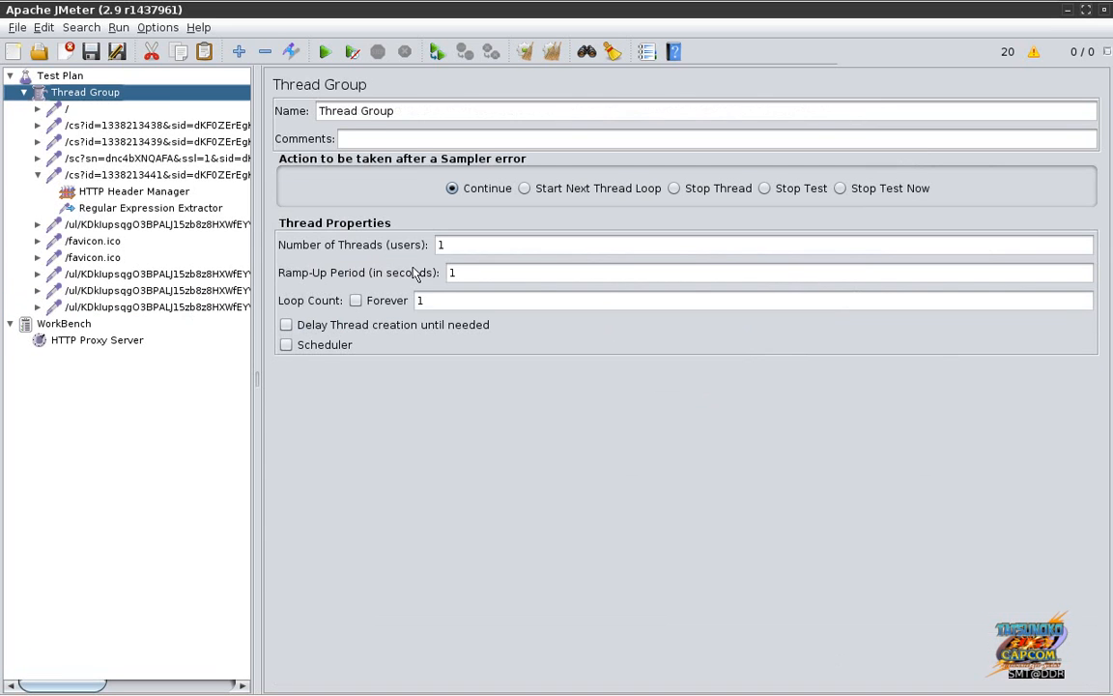
pyautogui.click(174, 274)
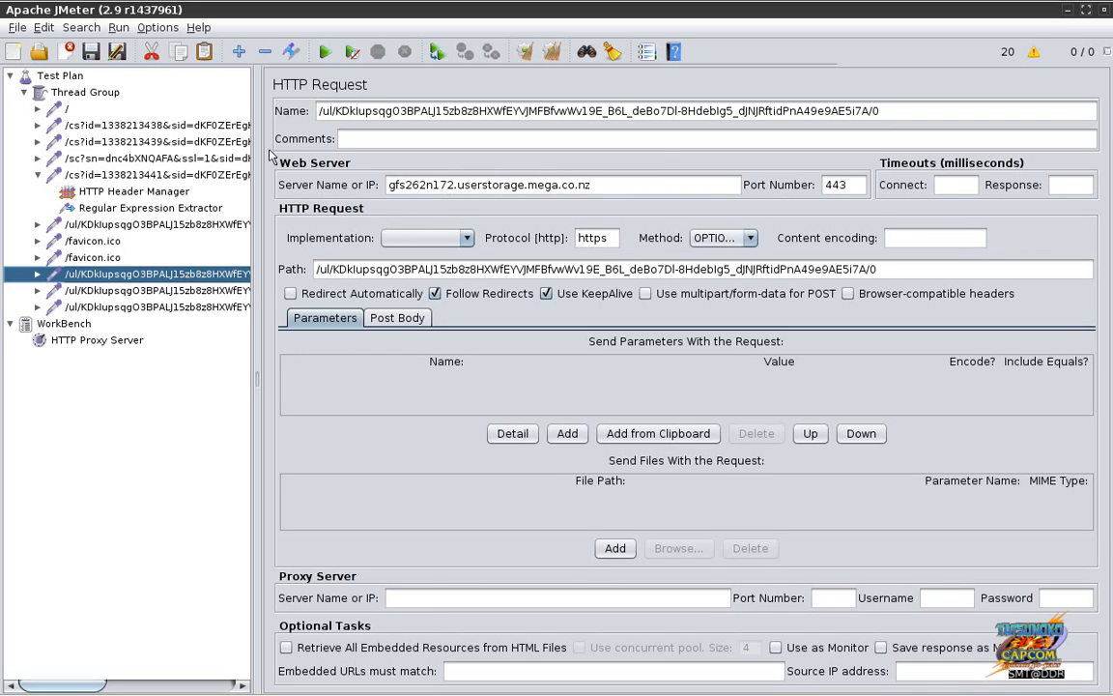
pyautogui.click(587, 185)
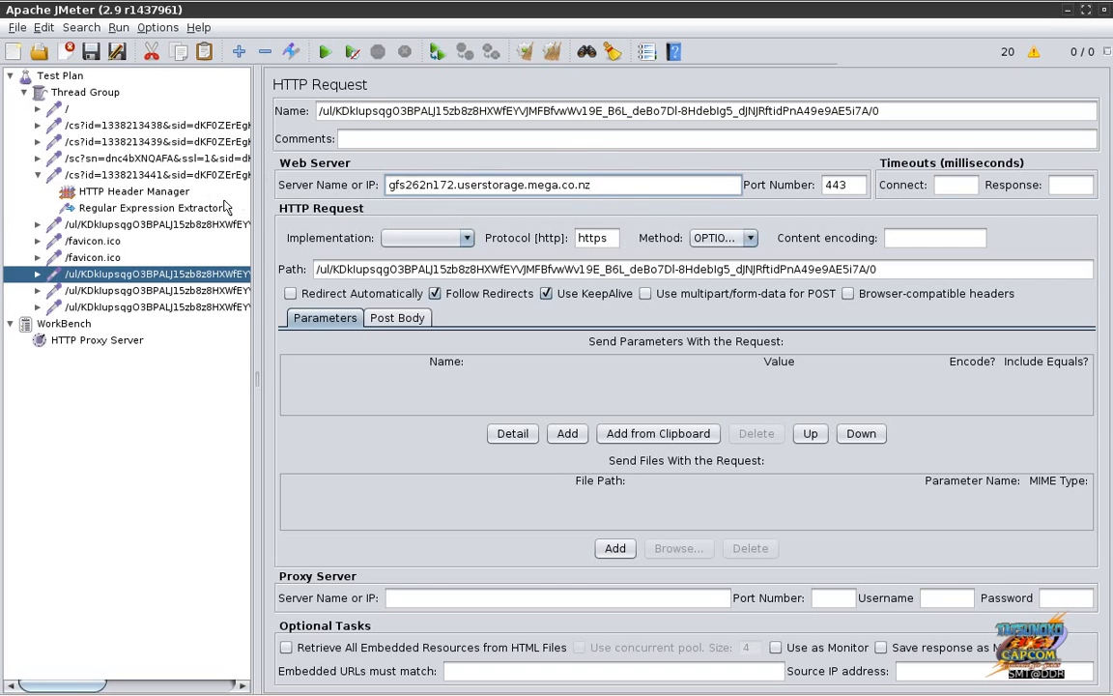
pyautogui.click(190, 205)
# Step: Mark the path and host parts of the upload URL in the text editor
pyautogui.hotkey('alt', 'Tab')
pyautogui.hotkey('alt', 'Tab')
pyautogui.moveTo(308, 52); pyautogui.dragTo(837, 58)
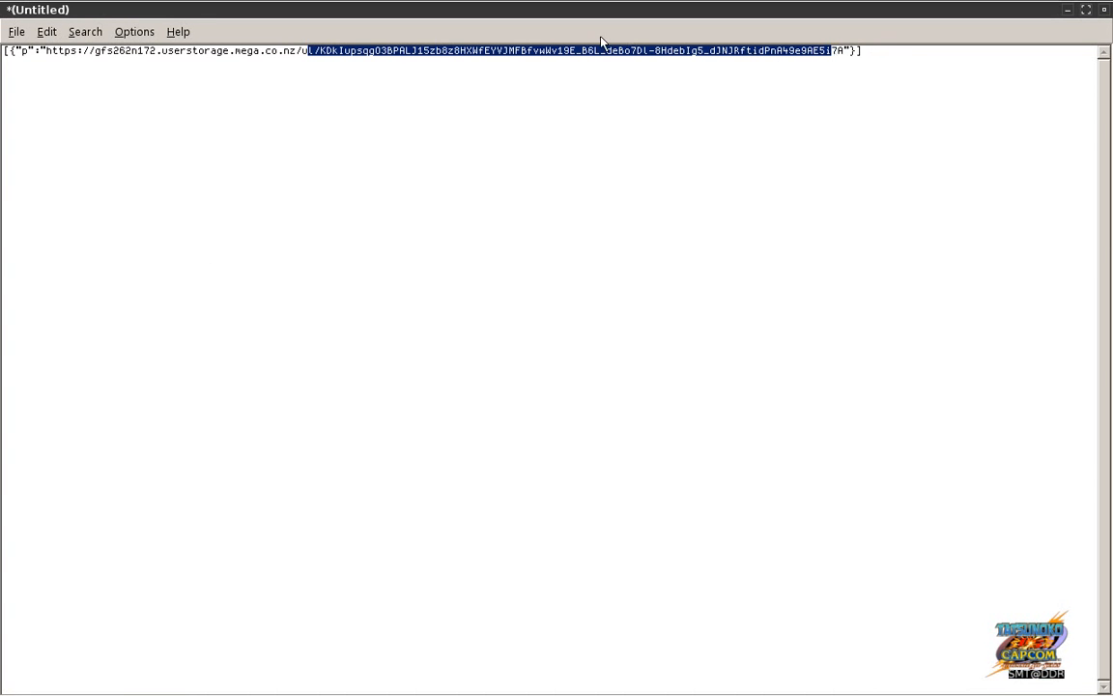
pyautogui.click(298, 58)
pyautogui.moveTo(298, 56); pyautogui.dragTo(97, 48)
pyautogui.hotkey('alt', 'Tab')
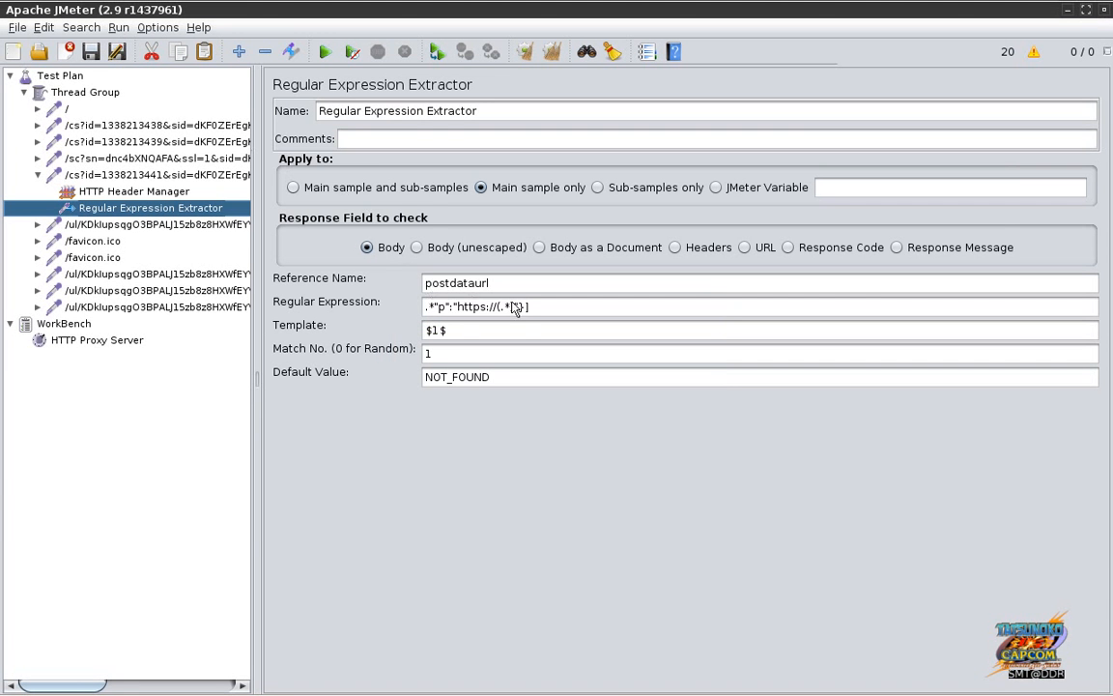
# Step: Rewrite the regular expression to capture the host with (.+?) and the path with (.*)
pyautogui.click(522, 306)
pyautogui.press('BackSpace')
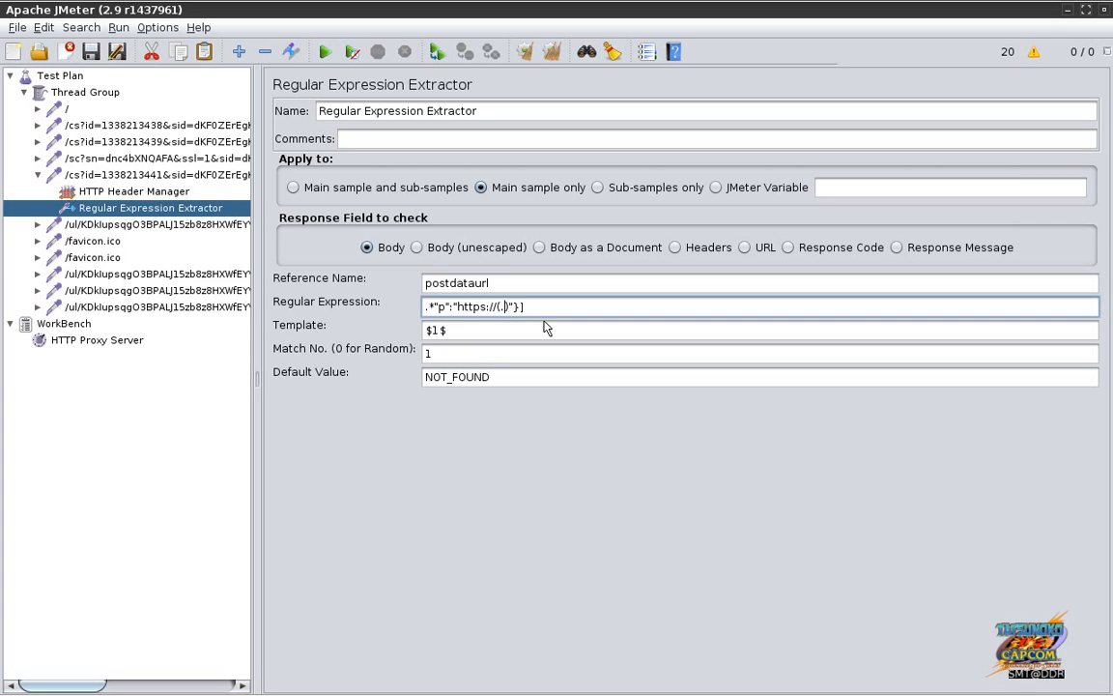
pyautogui.write('+?)/.*')
pyautogui.hotkey('shift', 'End')
pyautogui.press('Delete')
pyautogui.press('BackSpace')
pyautogui.press('BackSpace')
pyautogui.write('(.*)"')
# Step: Compare with the JSON response and end the expression with a closing ] bracket
pyautogui.hotkey('alt', 'Tab')
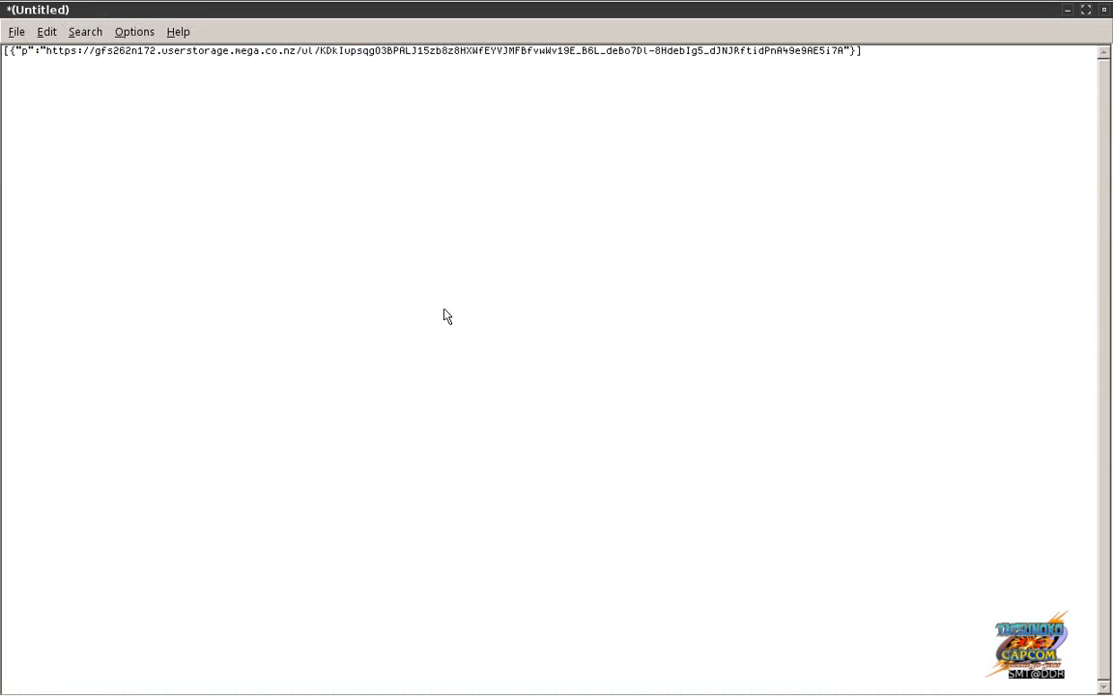
pyautogui.hotkey('alt', 'Tab')
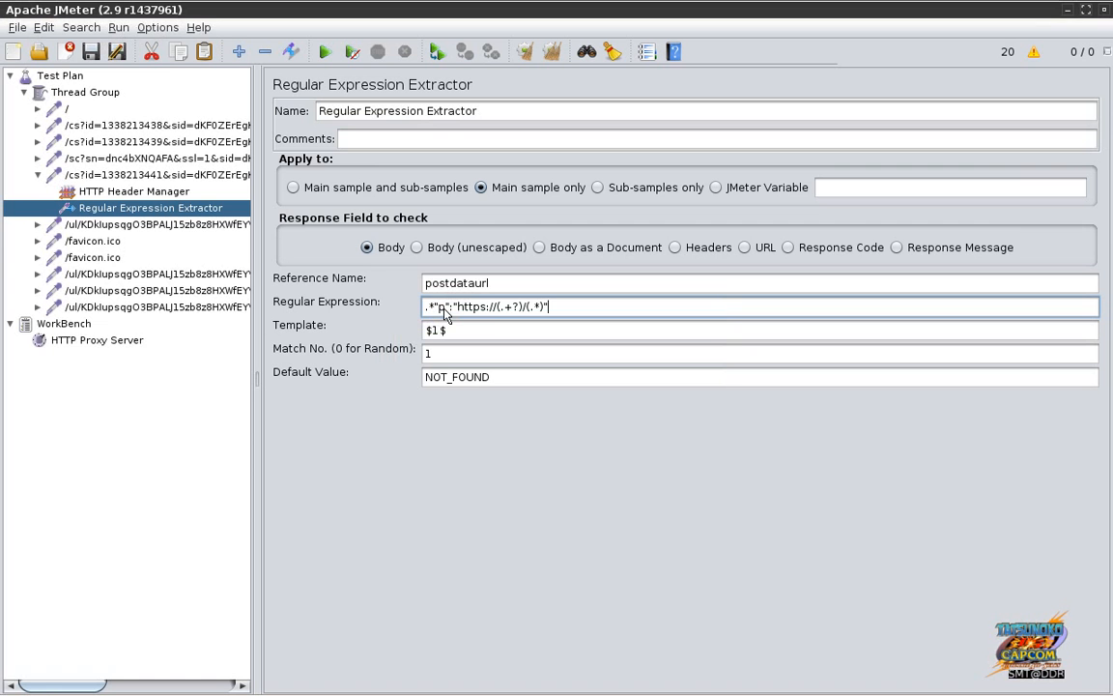
pyautogui.write('}\\')
pyautogui.press('BackSpace')
pyautogui.write(']')
# Step: Check the slash between host and path against the expression's closing characters
pyautogui.hotkey('alt', 'Tab')
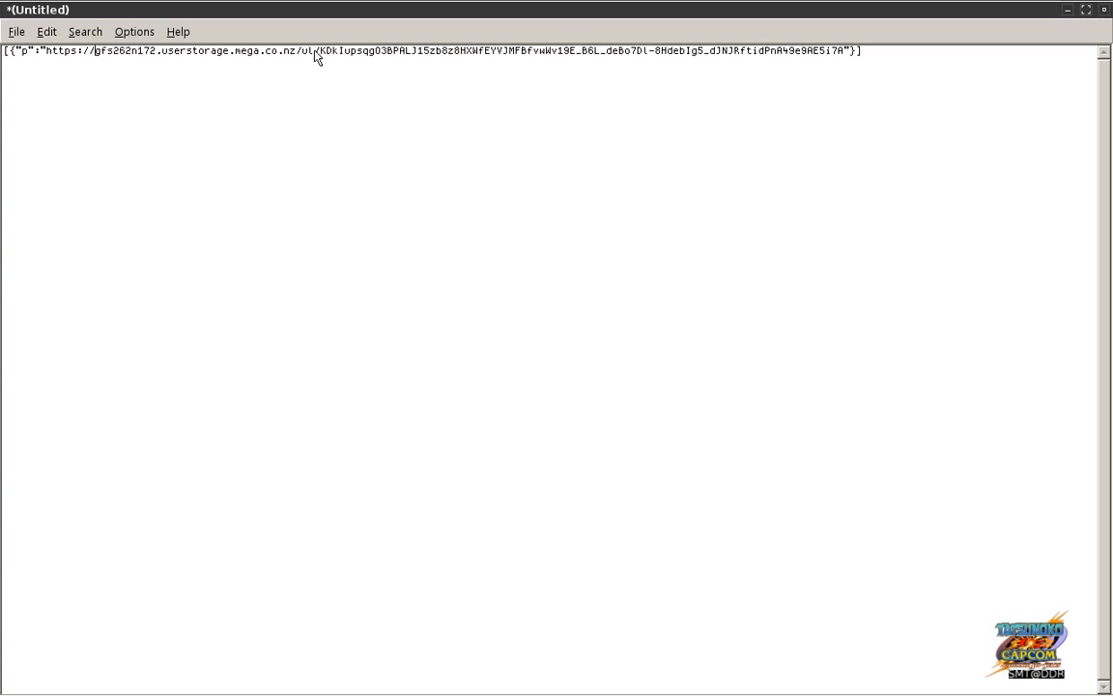
pyautogui.moveTo(313, 53); pyautogui.dragTo(320, 56)
pyautogui.hotkey('alt', 'Tab')
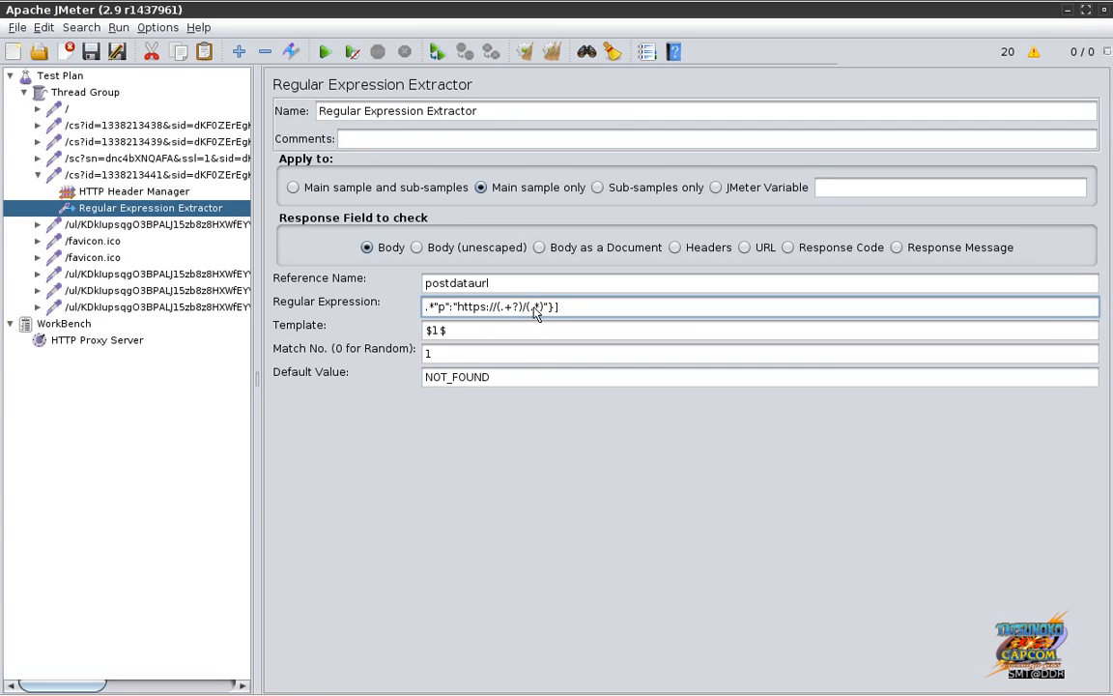
pyautogui.moveTo(544, 308); pyautogui.dragTo(566, 309)
pyautogui.click(567, 310)
# Step: Check the postdataurl reference name and the requests following the extractor
pyautogui.click(524, 284)
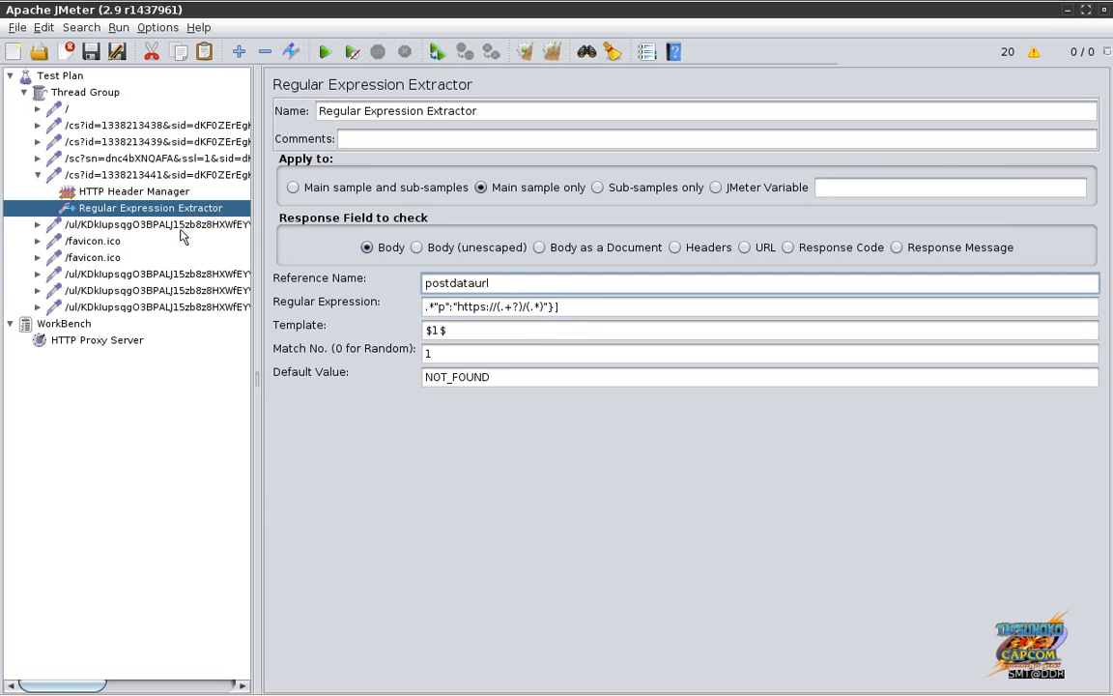
pyautogui.click(180, 230)
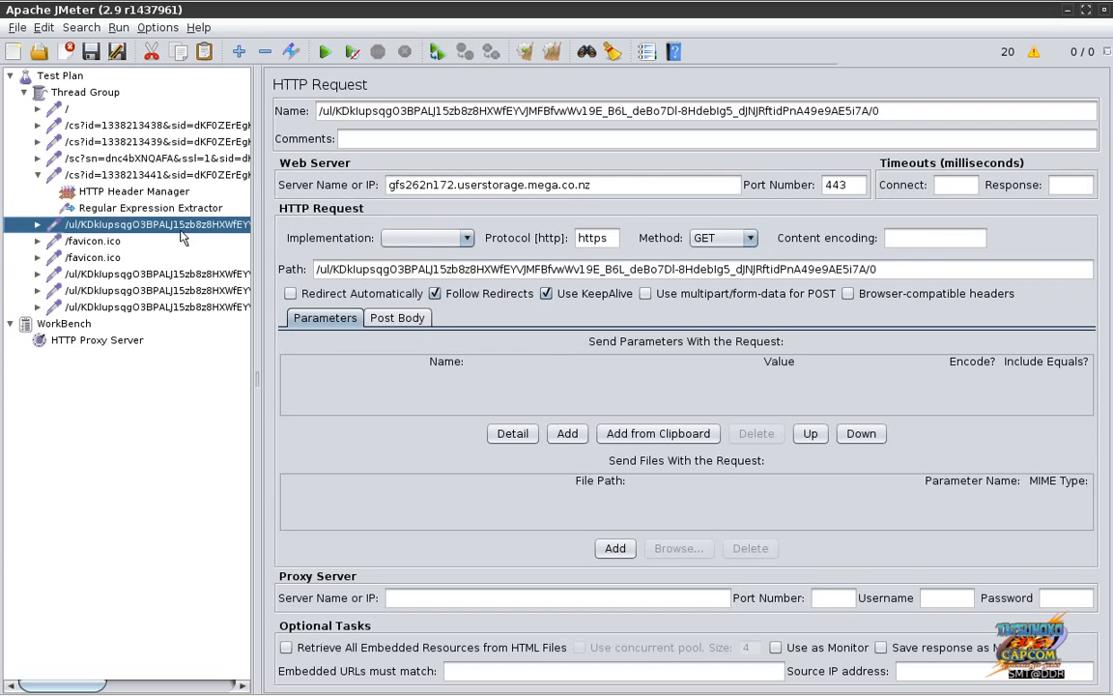
pyautogui.click(113, 246)
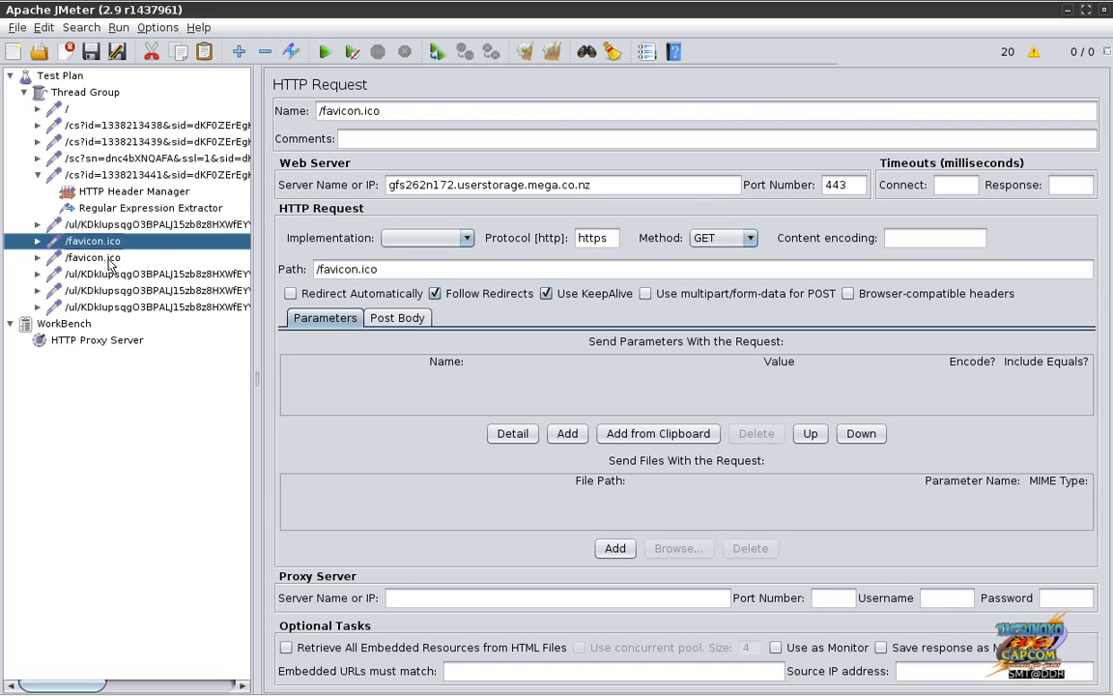
# Step: Delete both /favicon.ico samplers, confirming each removal
pyautogui.click(108, 257)
pyautogui.press('Delete')
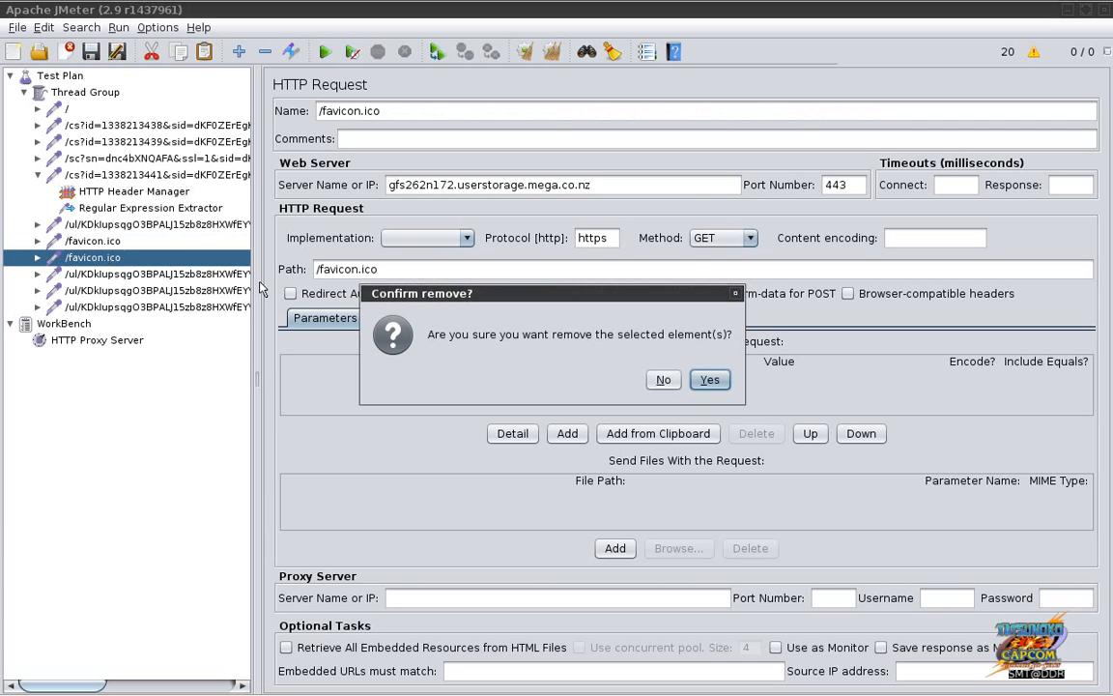
pyautogui.click(710, 379)
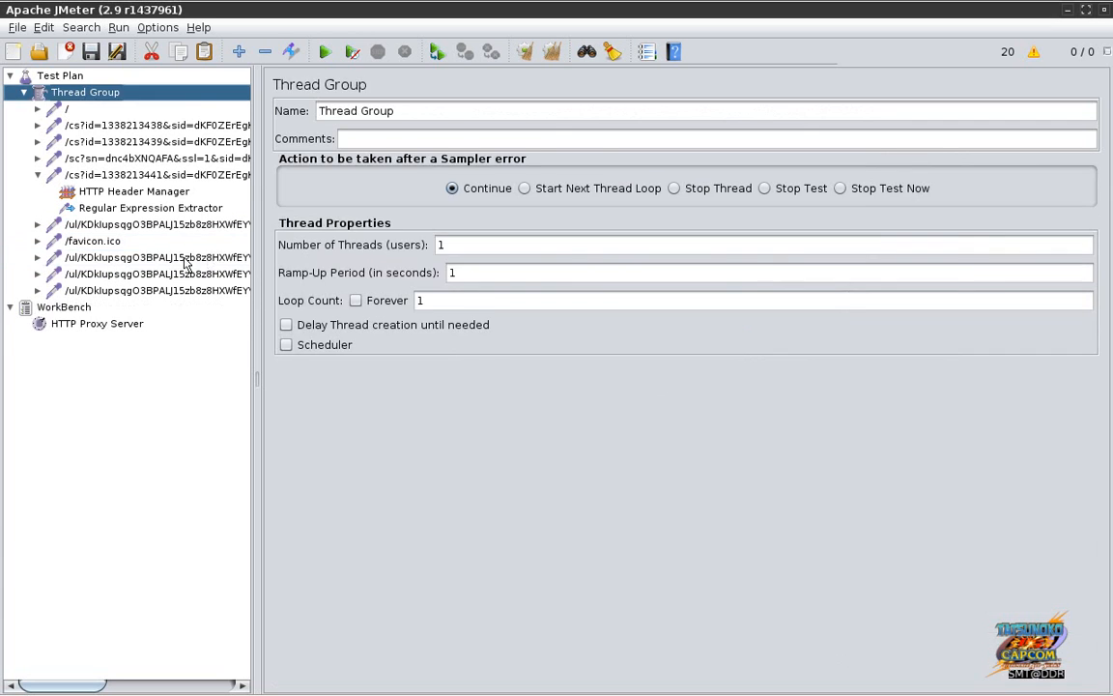
pyautogui.click(103, 242)
pyautogui.press('Delete')
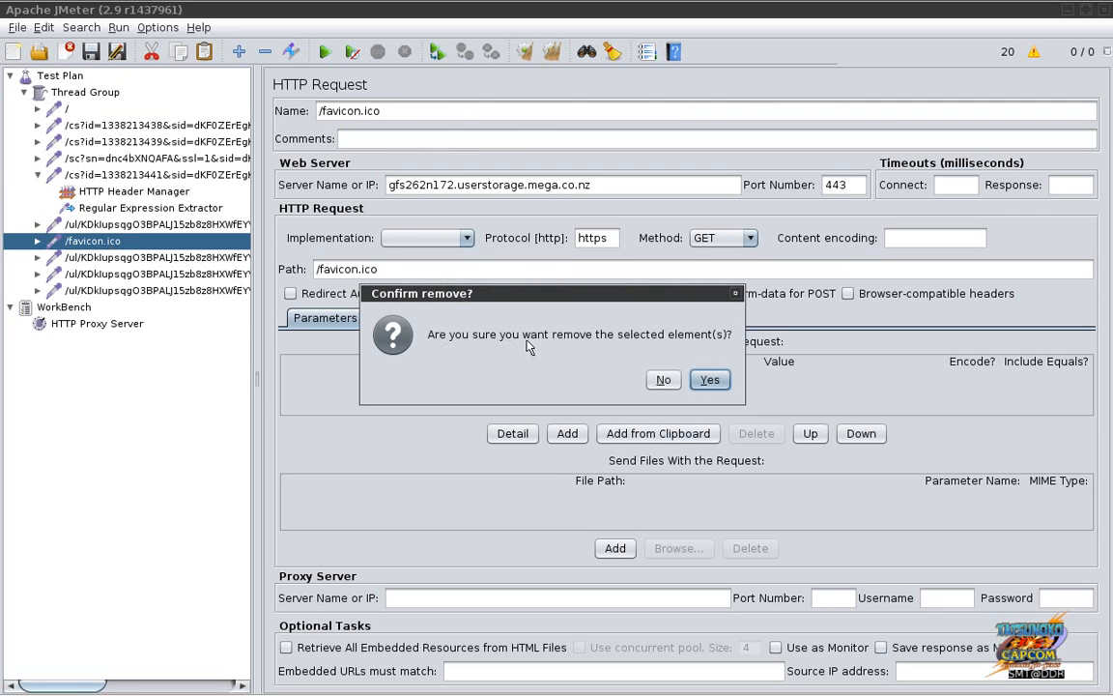
pyautogui.click(709, 380)
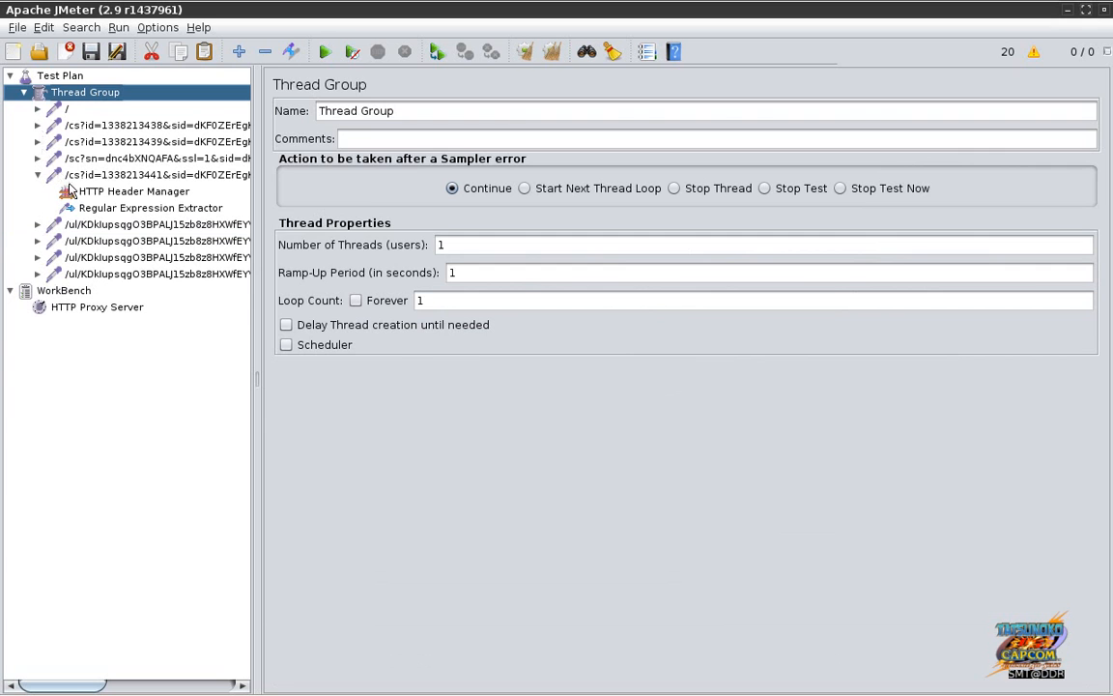
# Step: Replace the first /ul upload request's server name with $postdataurl
pyautogui.click(97, 225)
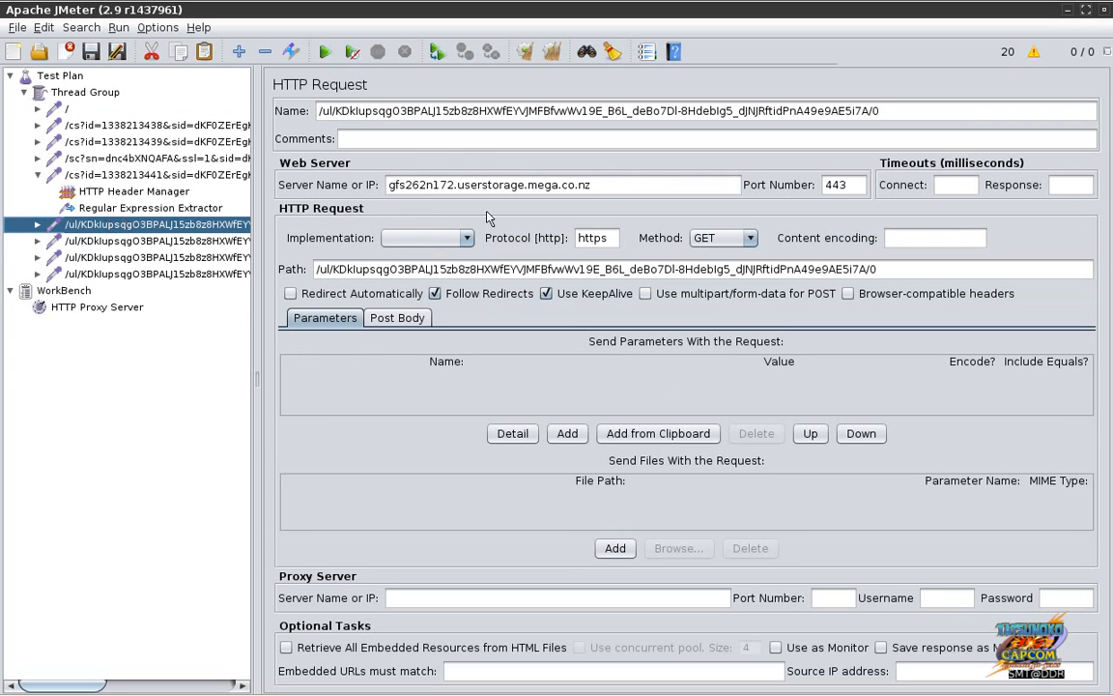
pyautogui.tripleClick(622, 191)
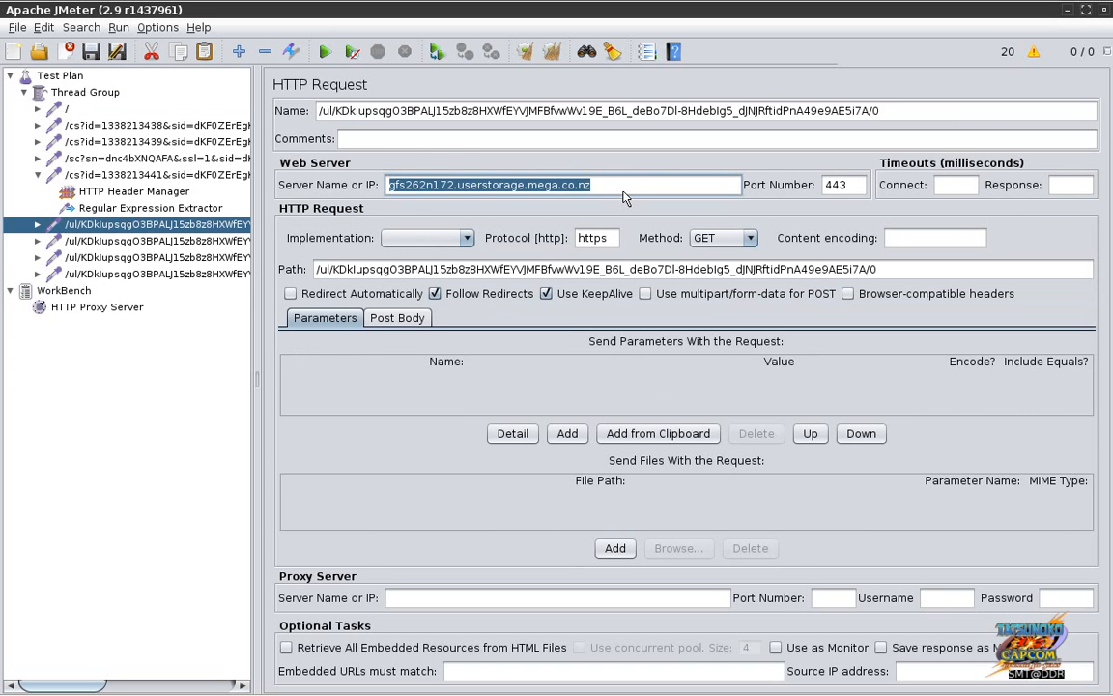
pyautogui.write('$postda')
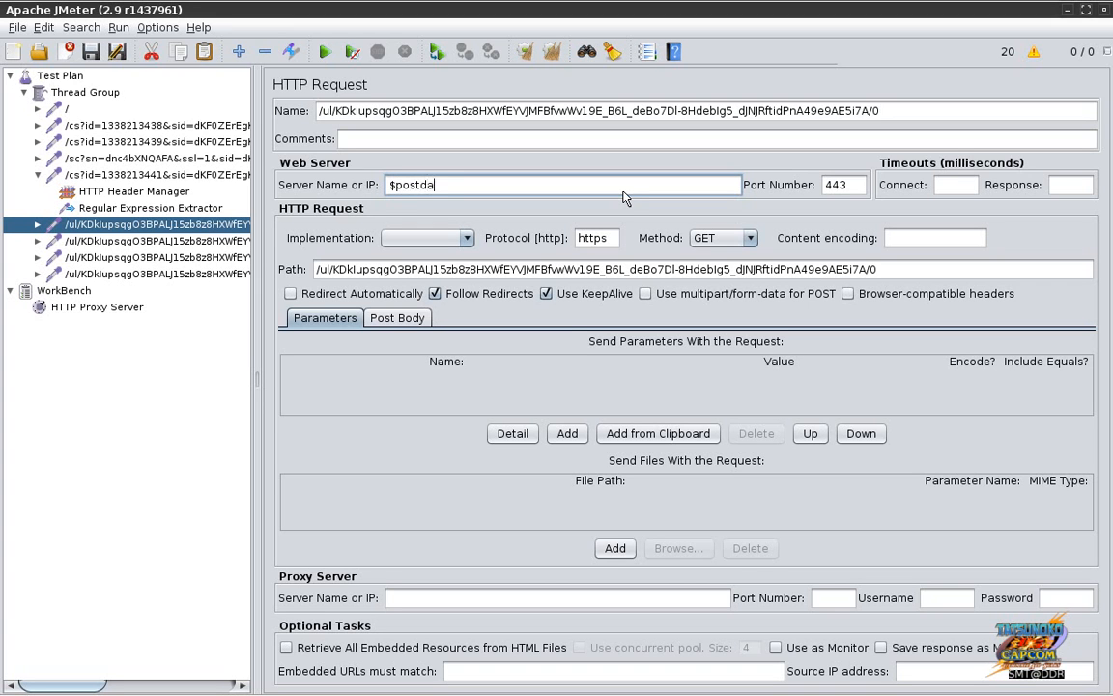
pyautogui.write('taurl')
# Step: Check the extractor's reference name, then change the server name to $postdataurl_1
pyautogui.click(189, 208)
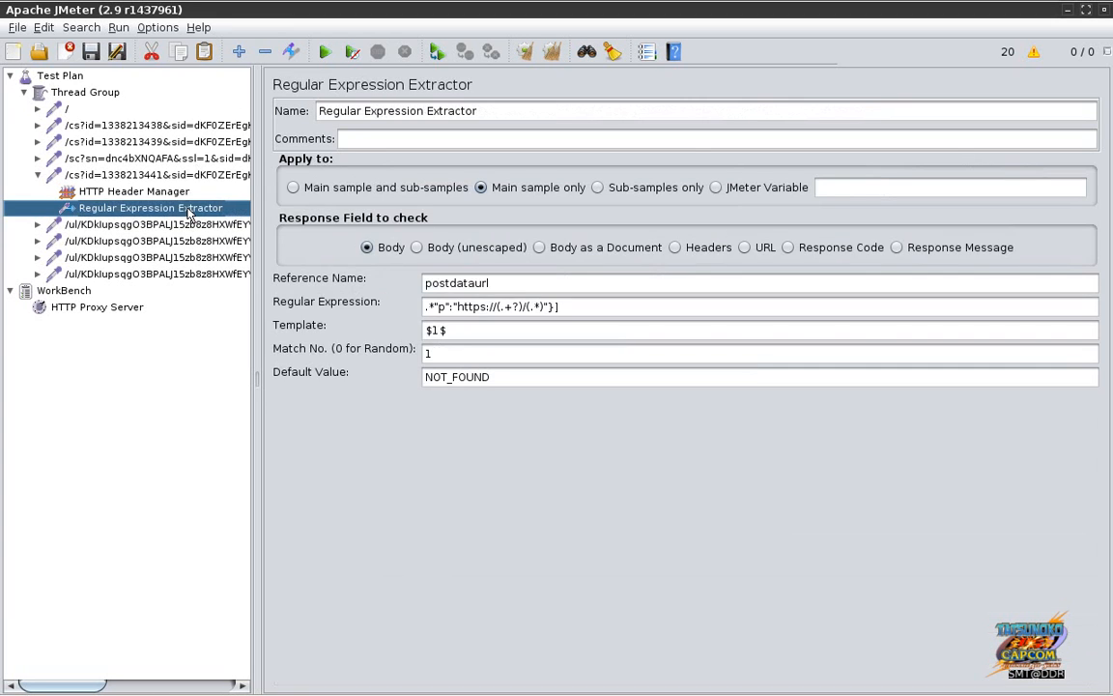
pyautogui.click(172, 223)
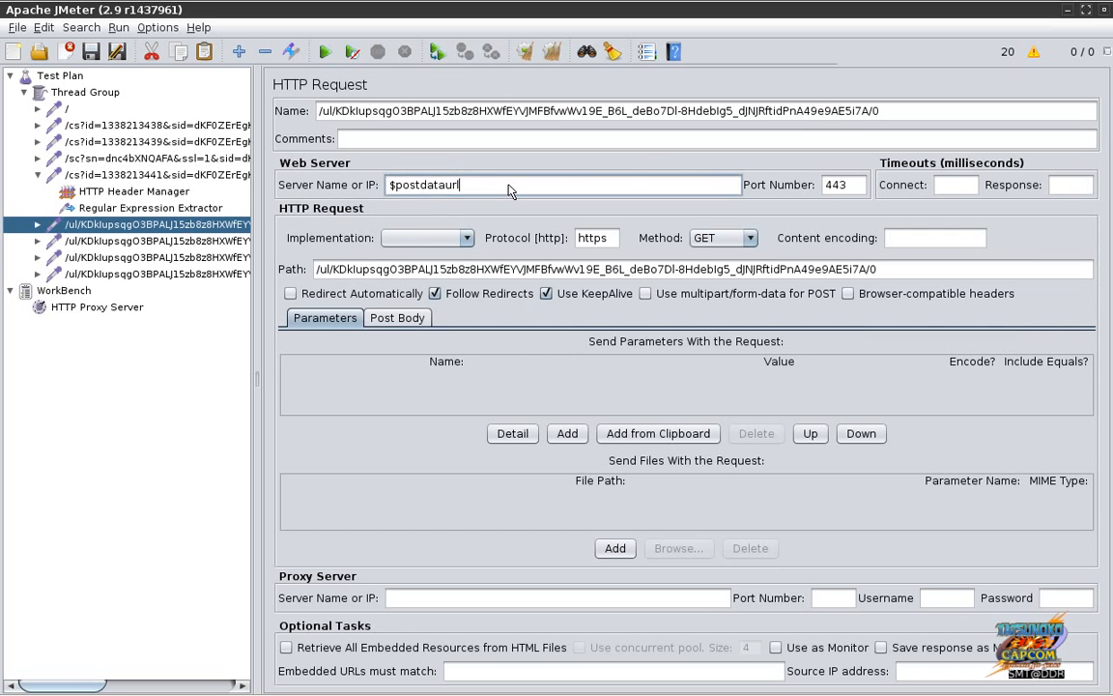
pyautogui.doubleClick(510, 191)
pyautogui.click(510, 190)
pyautogui.write('_1')
pyautogui.click(196, 209)
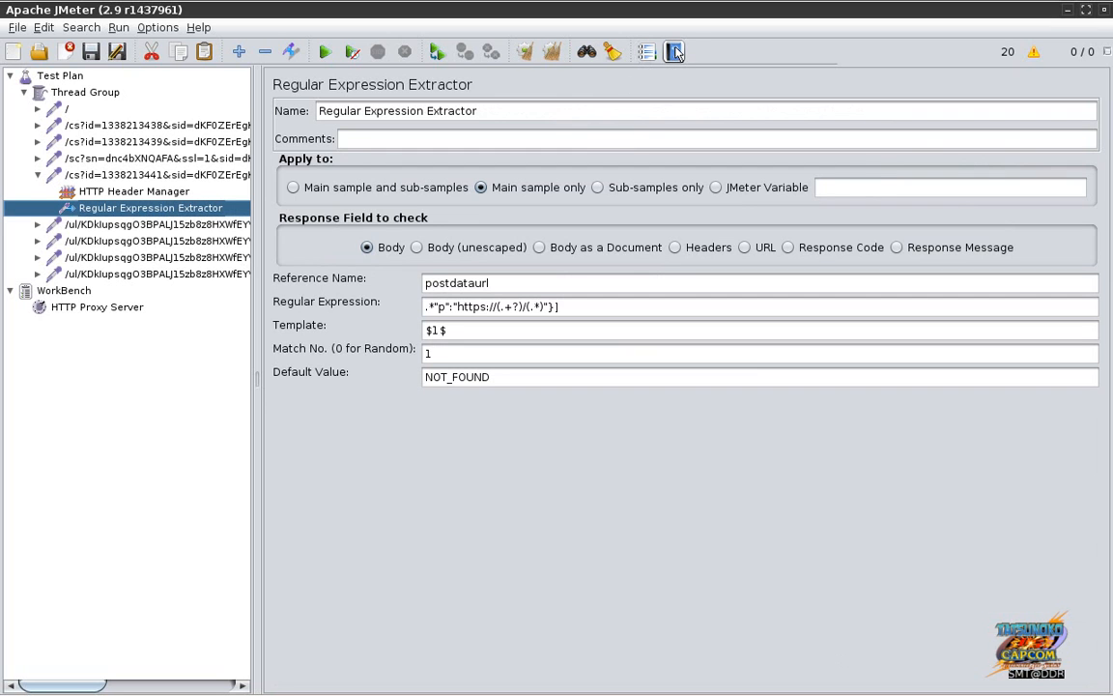
# Step: Open the JMeter help page for the postdataurl Regular Expression Extractor
pyautogui.rightClick(160, 212)
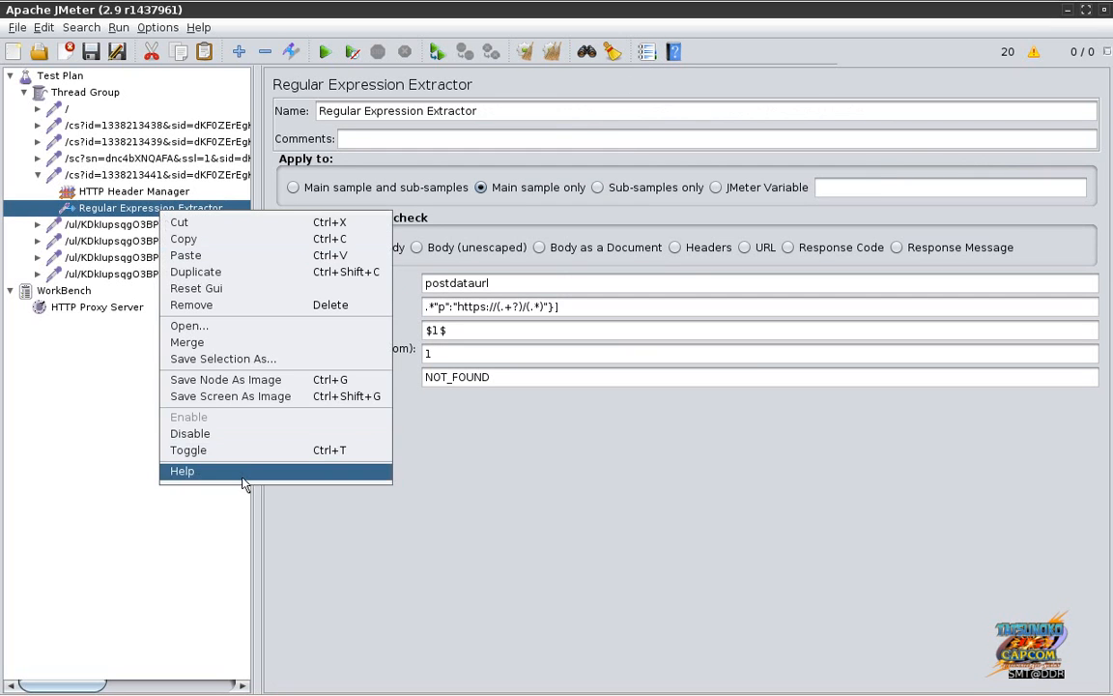
pyautogui.click(242, 471)
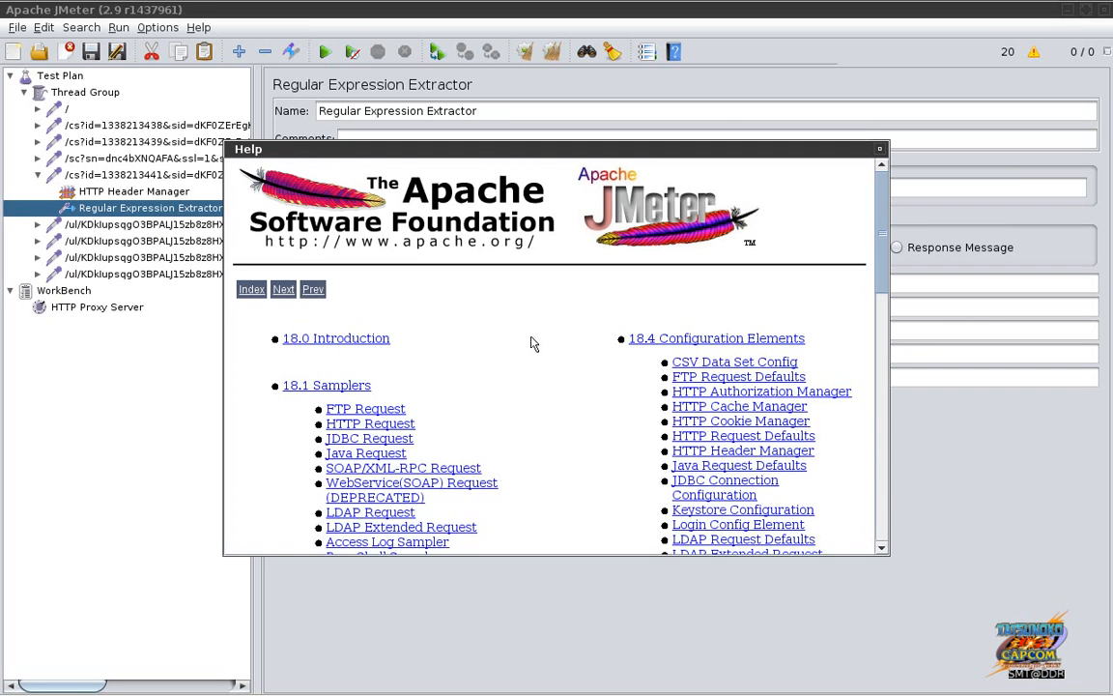
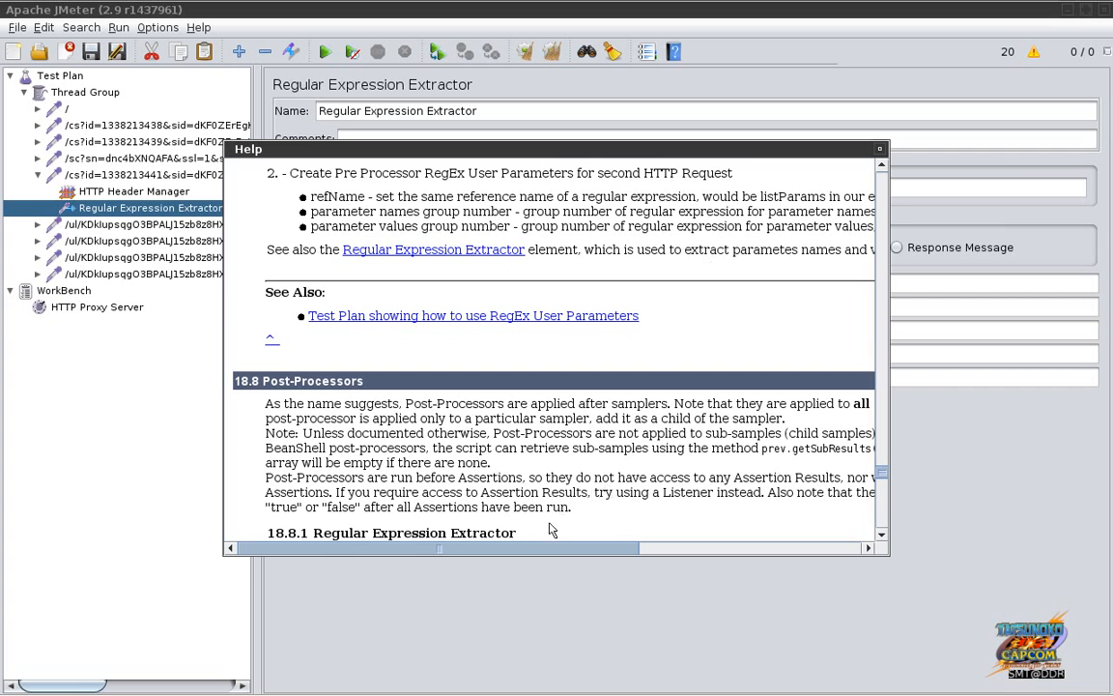
# Step: Skim the Regular Expression Extractor help text, highlighting a few lines
pyautogui.moveTo(530, 550); pyautogui.dragTo(674, 546)
pyautogui.moveTo(653, 197); pyautogui.dragTo(618, 228)
pyautogui.click(718, 258)
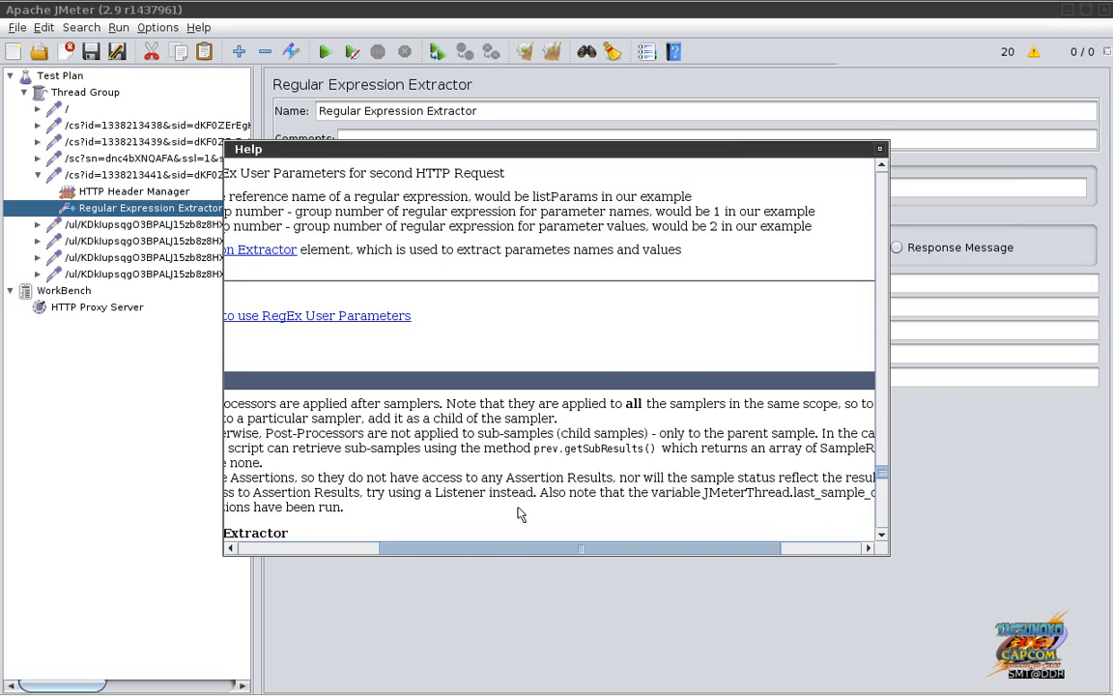
pyautogui.moveTo(492, 551); pyautogui.dragTo(341, 555)
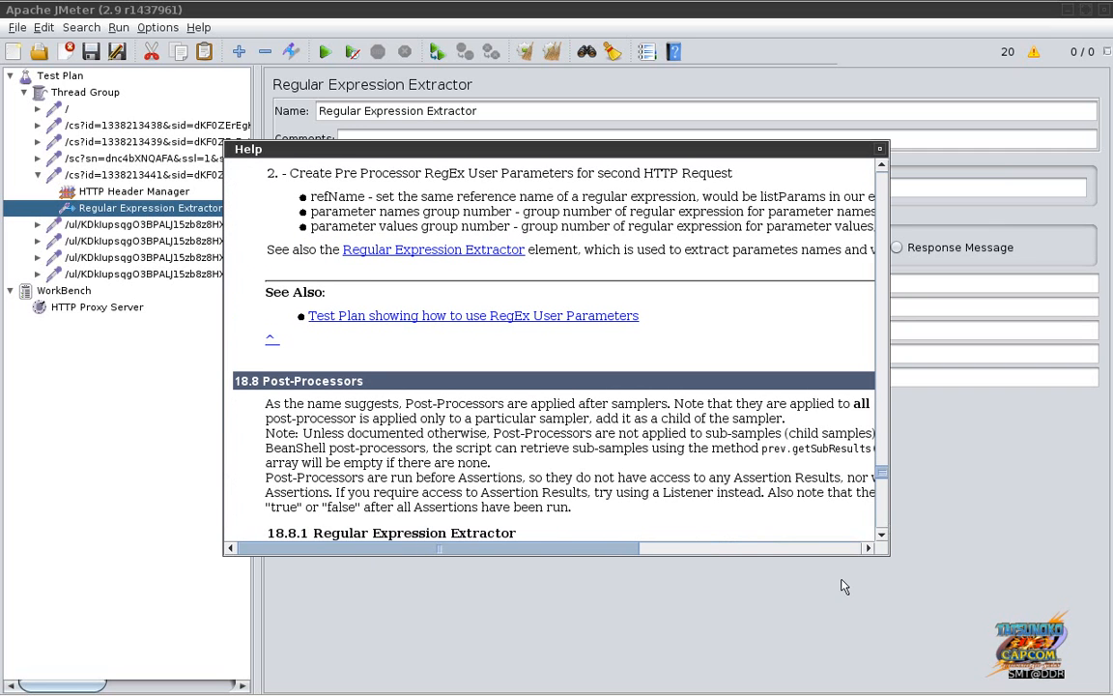
pyautogui.click(881, 534)
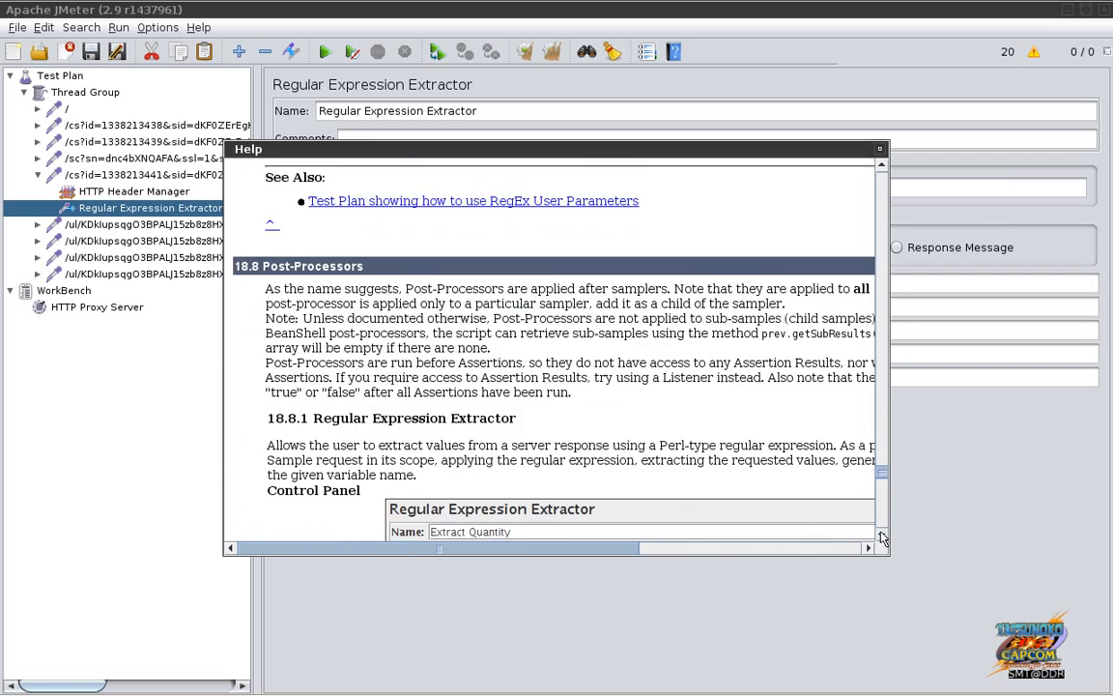
pyautogui.click(881, 537)
pyautogui.click(881, 537)
pyautogui.click(881, 537)
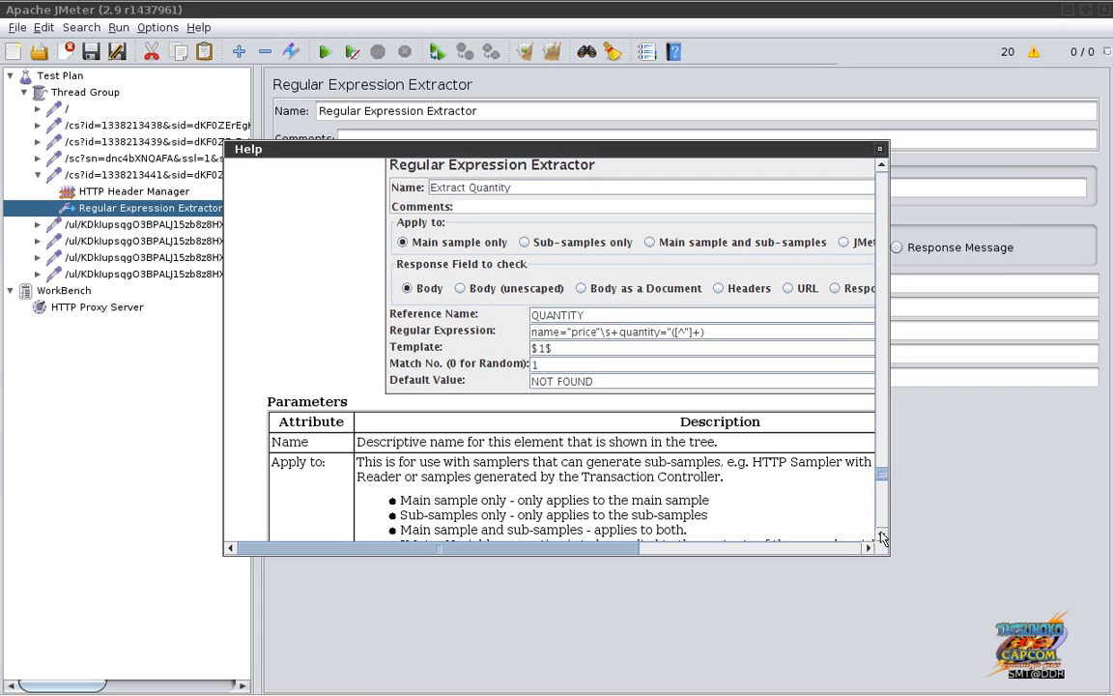
# Step: Scroll further through the help, then return to the Regular Expression Extractor's settings
pyautogui.scroll(-6, 881, 537)
pyautogui.scroll(-8, 881, 537)
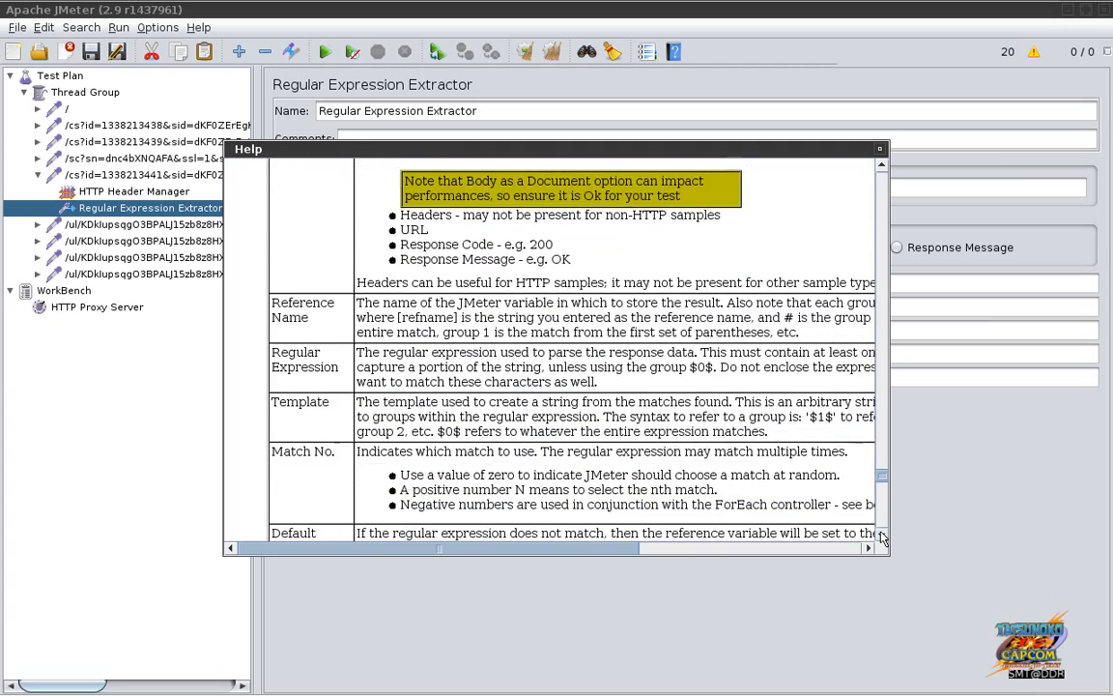
pyautogui.scroll(-4, 881, 537)
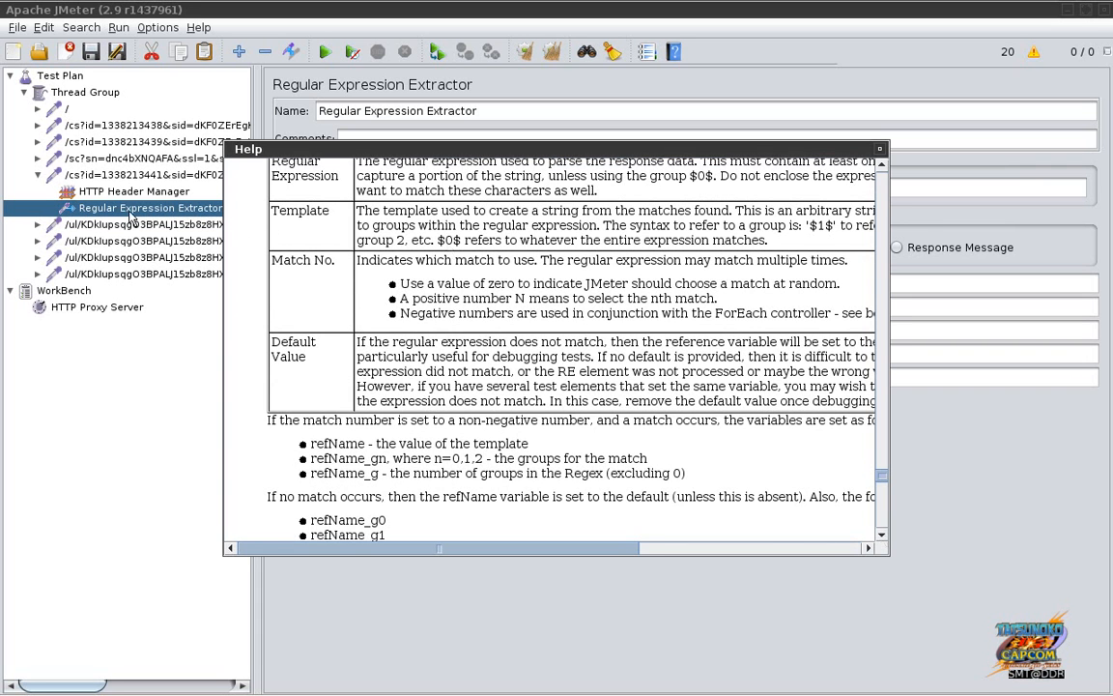
pyautogui.click(96, 190)
pyautogui.click(121, 210)
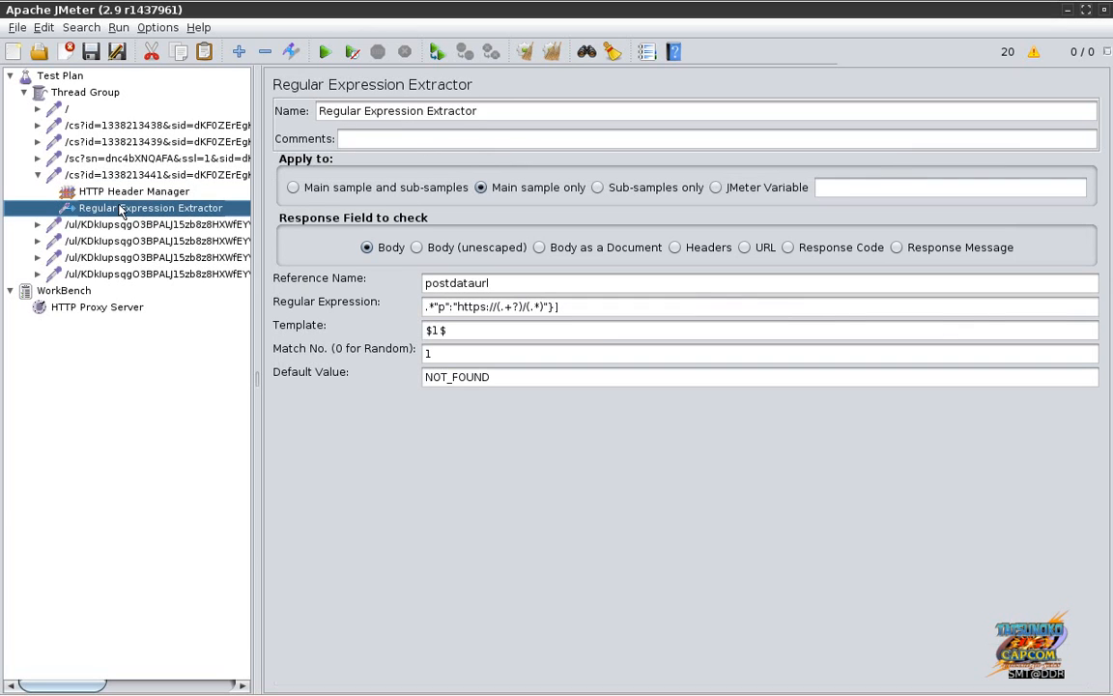
# Step: Replace the first /ul/ request's Path with $postdataurl_2
pyautogui.click(582, 311)
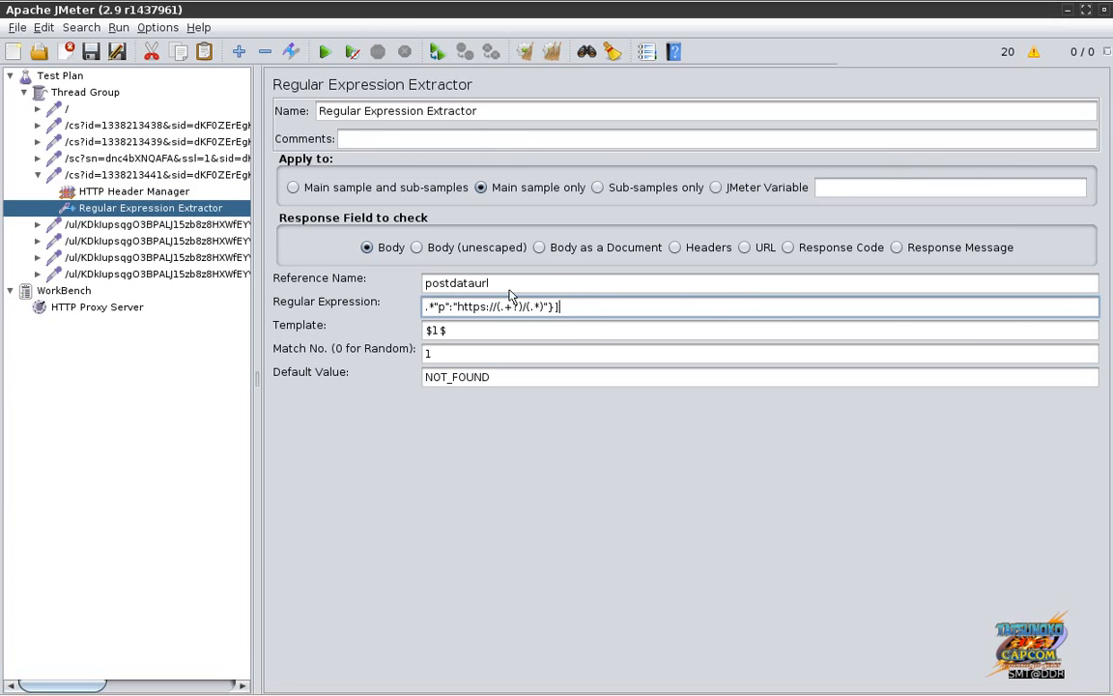
pyautogui.click(224, 227)
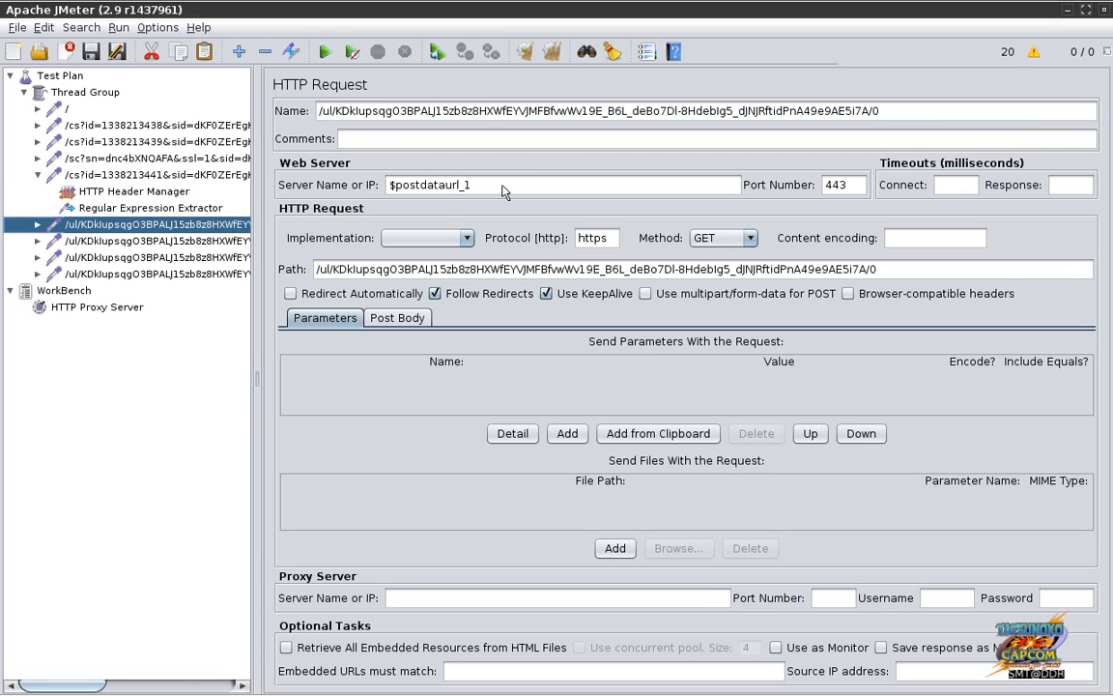
pyautogui.click(496, 271)
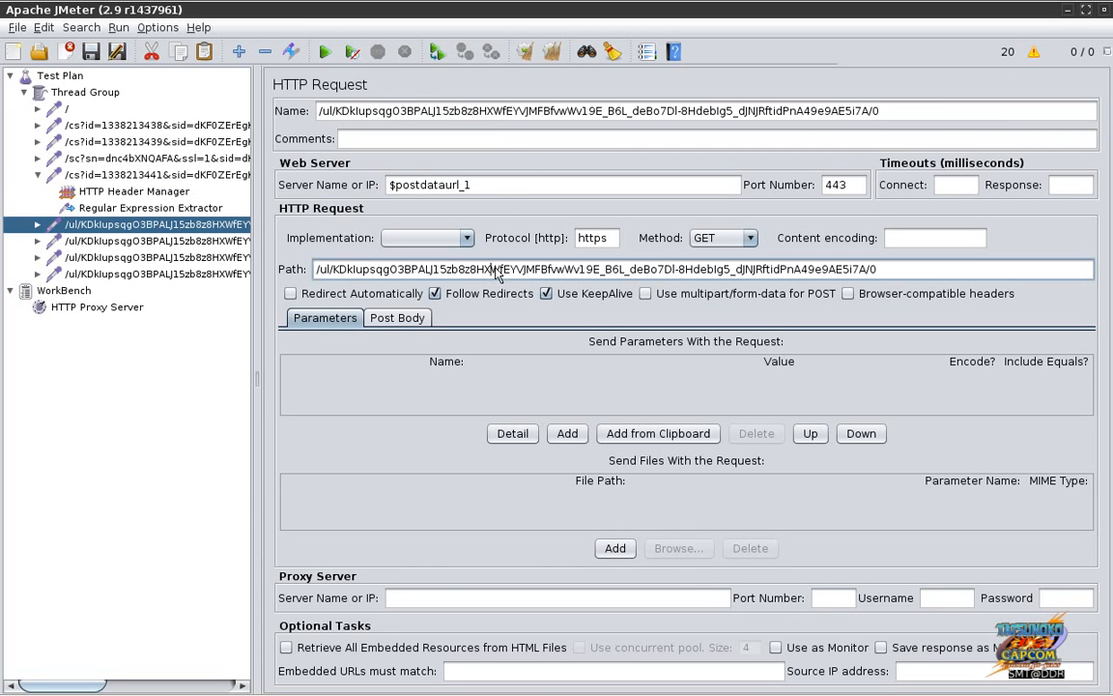
pyautogui.hotkey('ctrl', 'a')
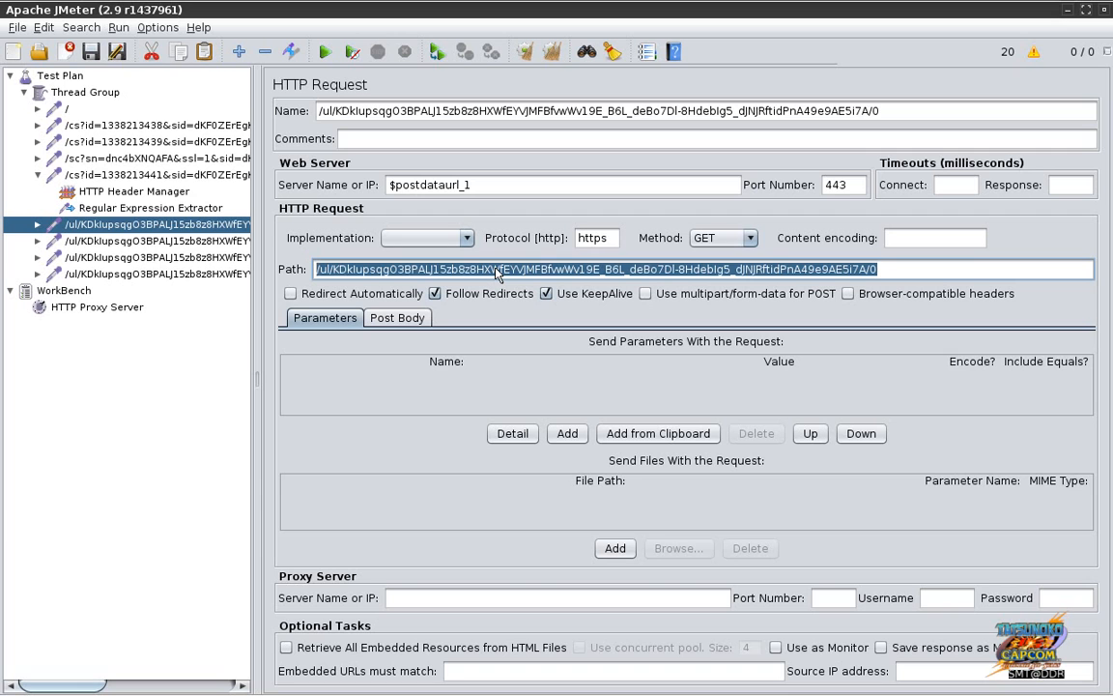
pyautogui.write('$post')
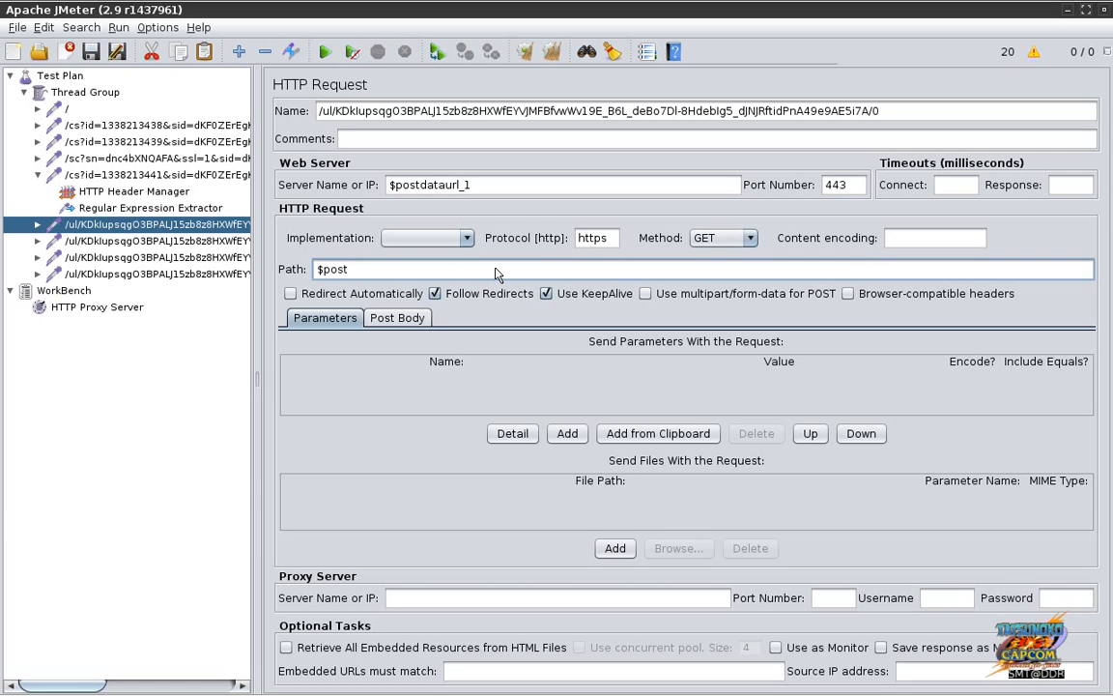
pyautogui.write('dataurl_2')
# Step: Rename the request to $postdataurl_2 by copying its path into the Name field
pyautogui.click(183, 207)
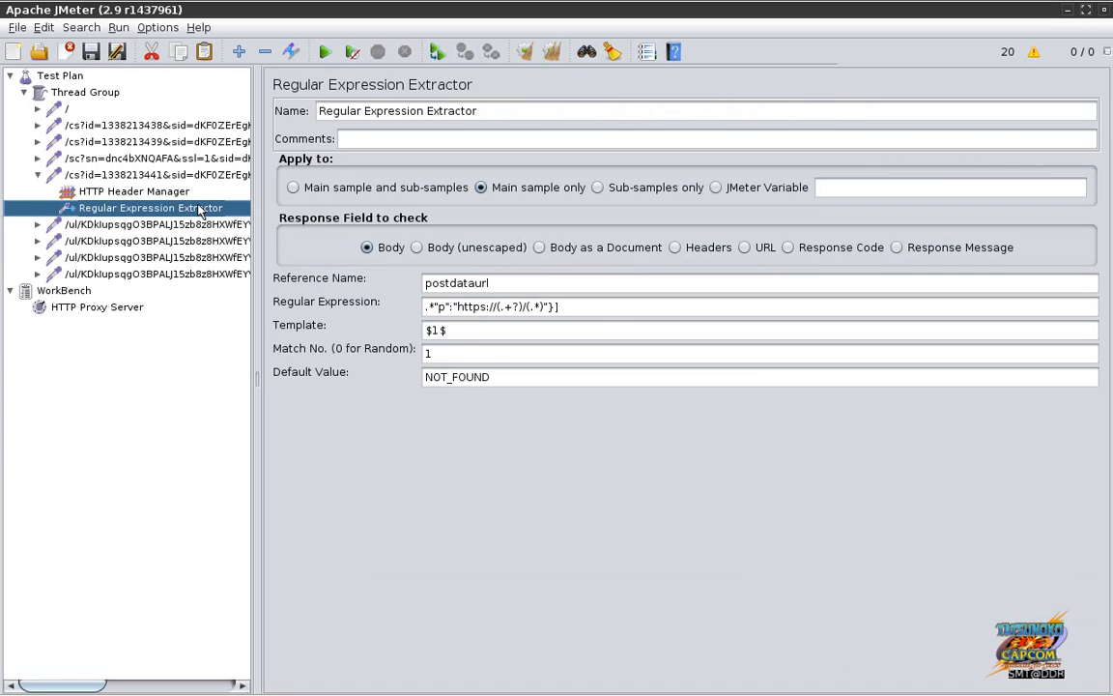
pyautogui.click(193, 223)
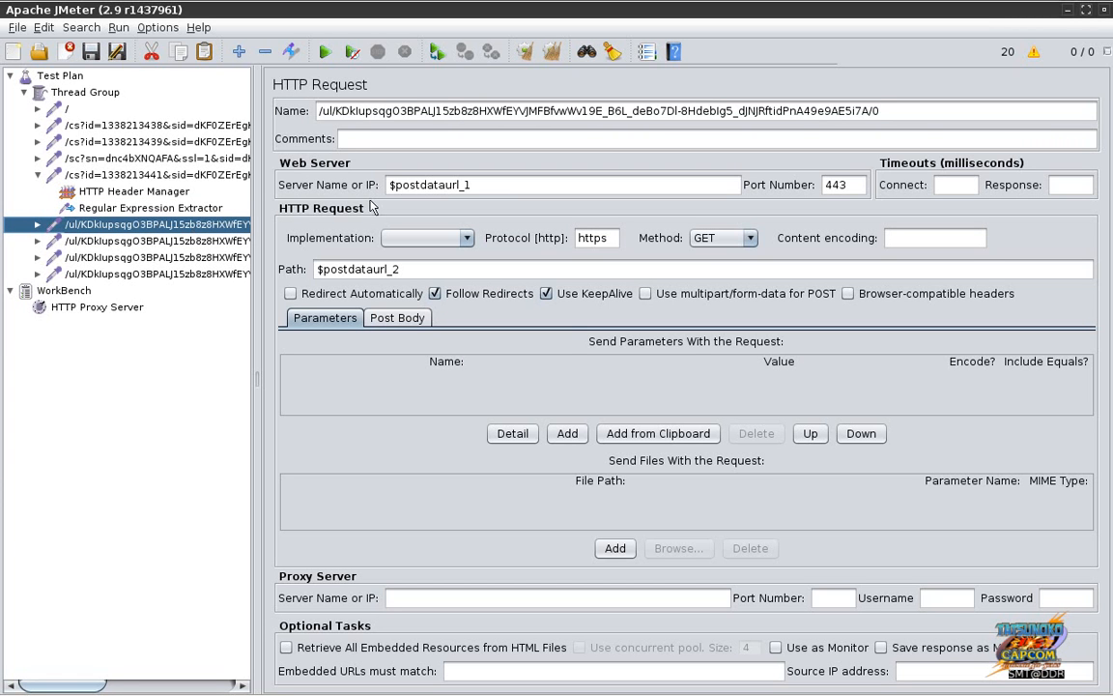
pyautogui.click(396, 268)
pyautogui.hotkey('ctrl', 'a')
pyautogui.hotkey('ctrl', 'c')
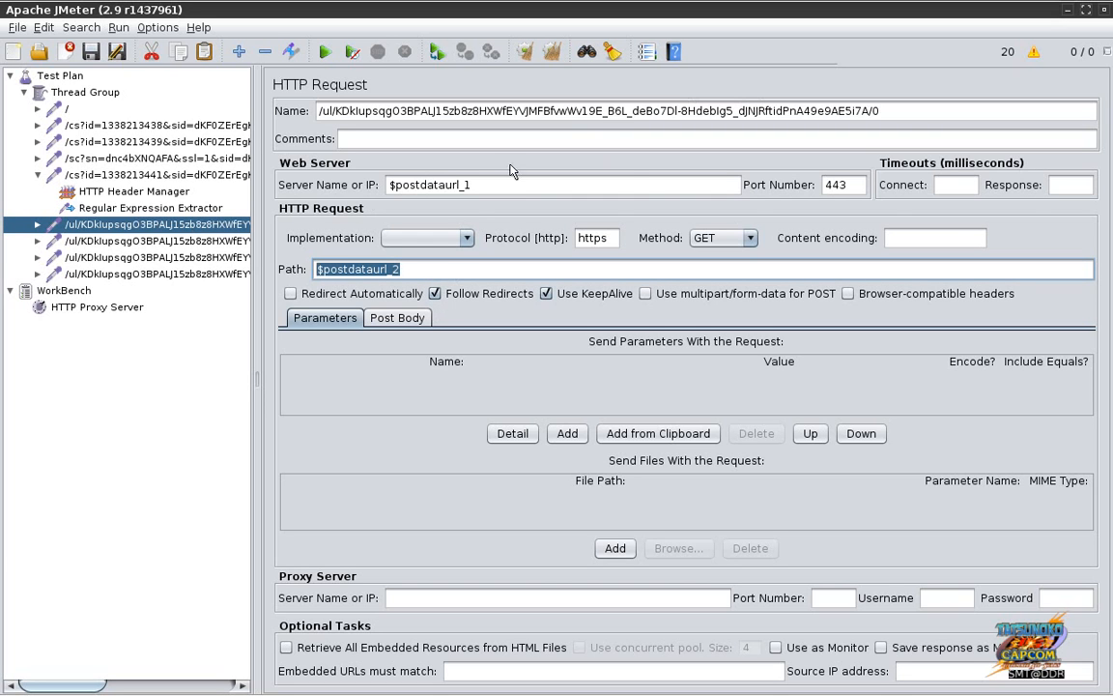
pyautogui.click(894, 111)
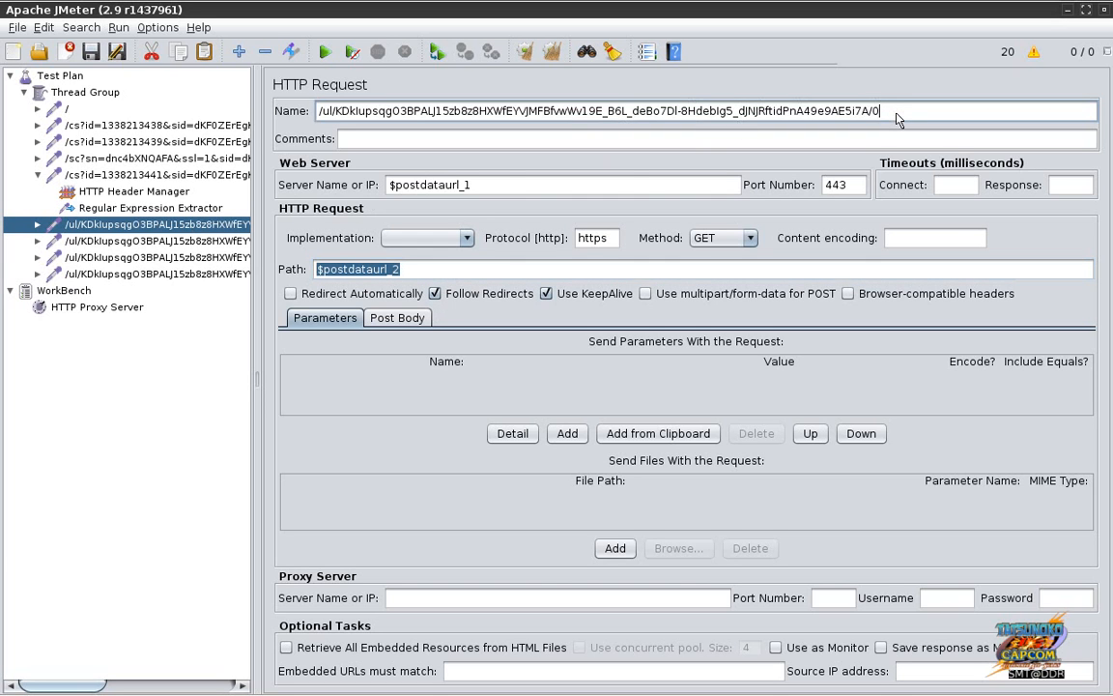
pyautogui.hotkey('ctrl', 'a')
pyautogui.hotkey('ctrl', 'v')
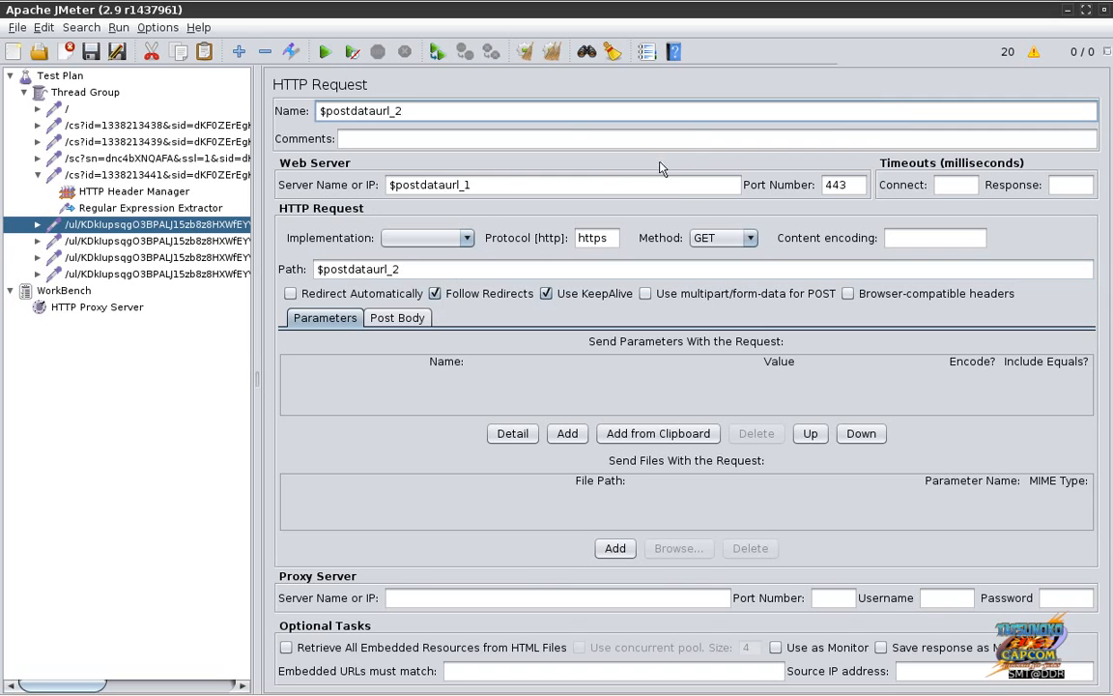
pyautogui.press('Tab')
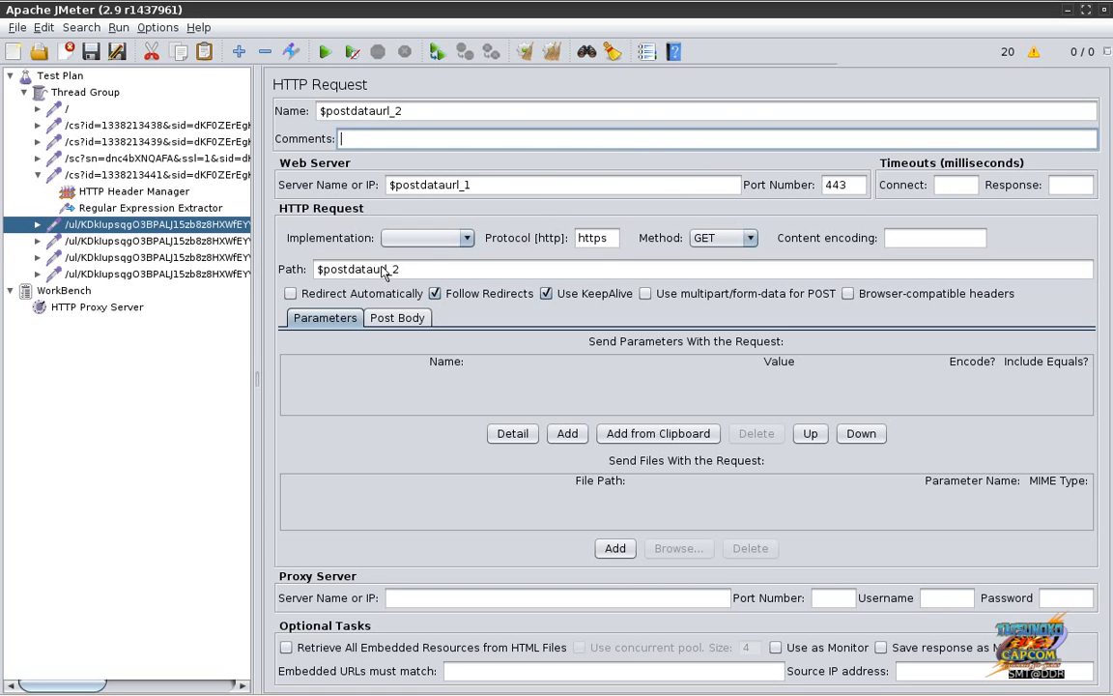
# Step: Disable the three remaining /ul/ upload requests with Toggle
pyautogui.click(113, 239)
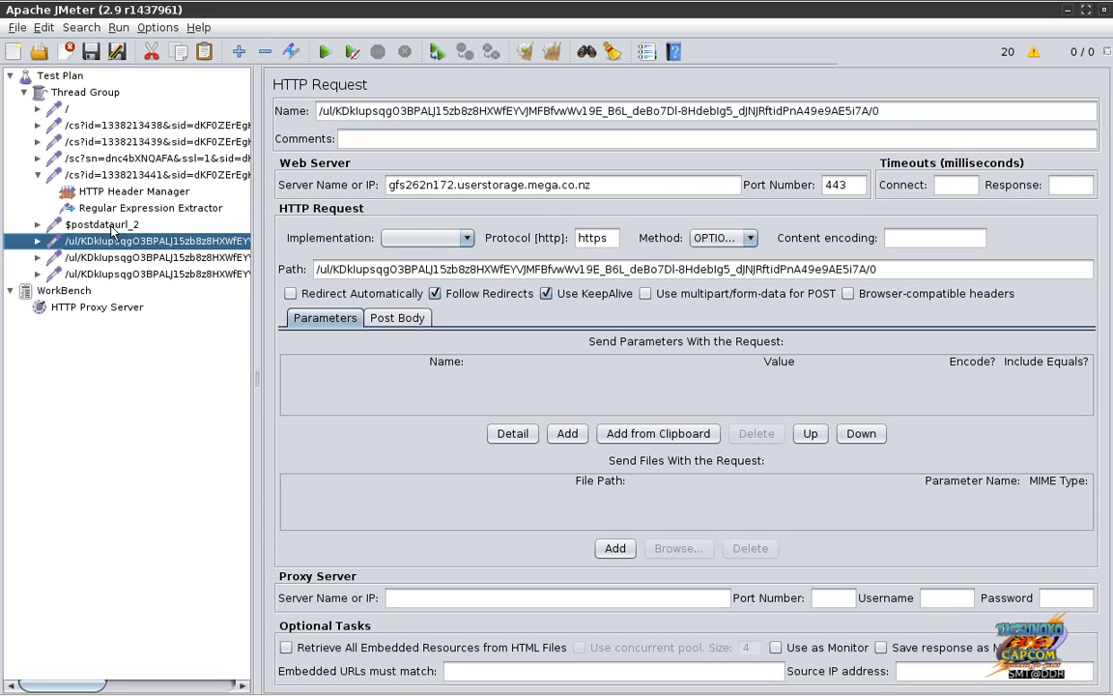
pyautogui.click(104, 223)
pyautogui.click(114, 243)
pyautogui.keyDown('shift'); pyautogui.click(123, 271); pyautogui.keyUp('shift')
pyautogui.rightClick(124, 270)
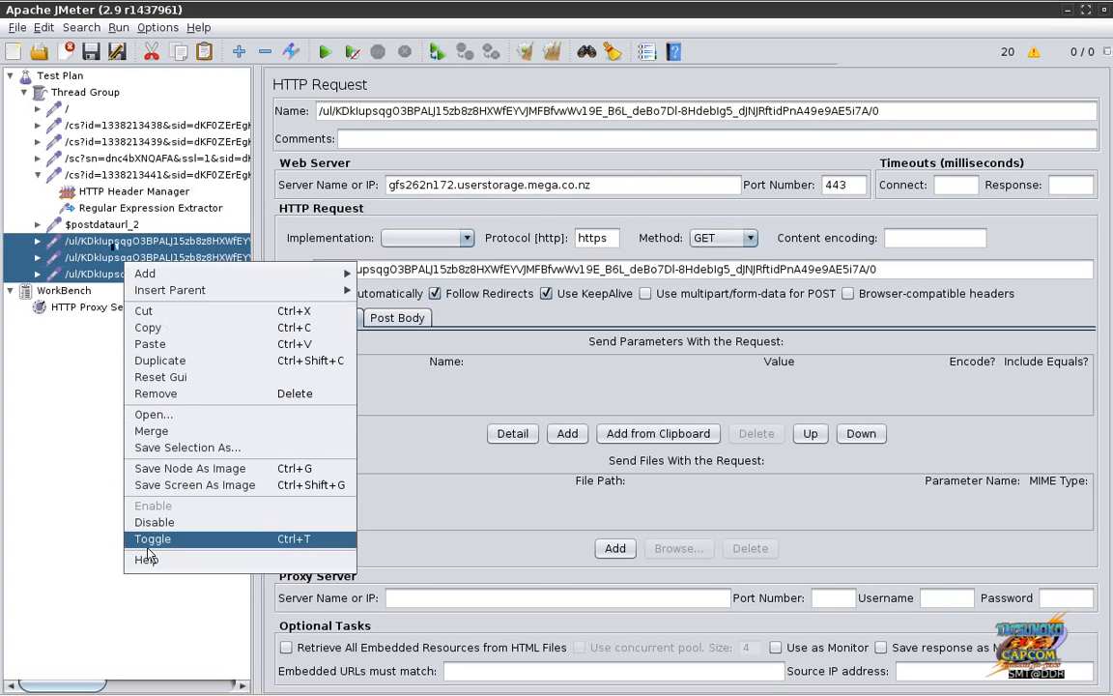
pyautogui.click(145, 470)
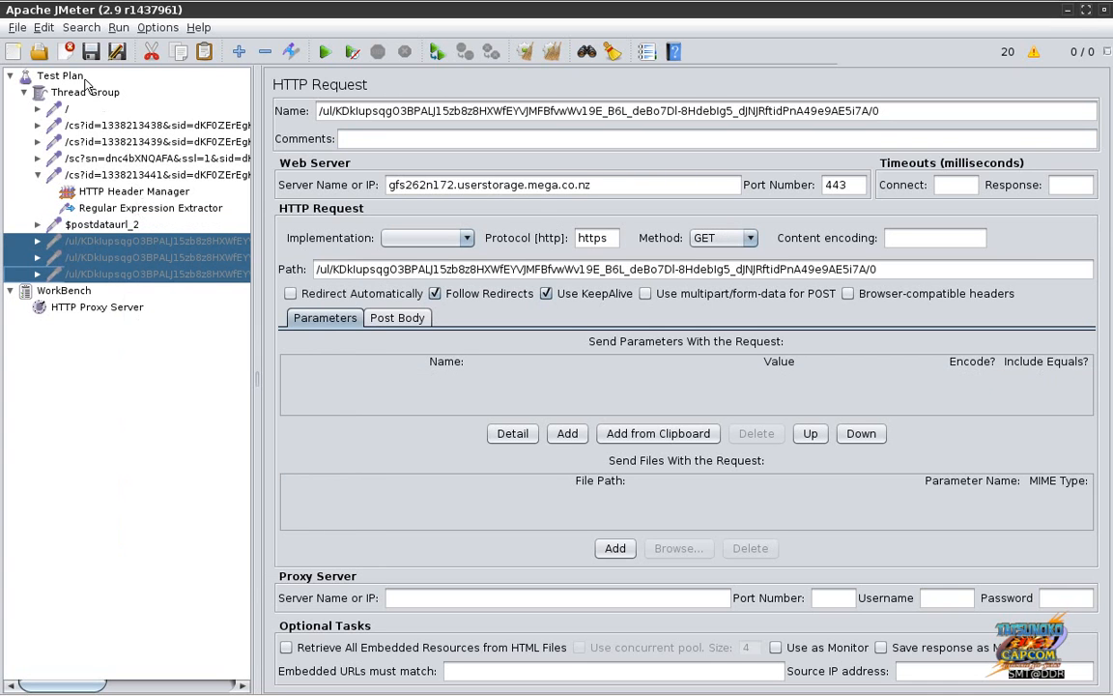
# Step: Browse the Test Plan's Add submenu without adding anything, then select the Thread Group
pyautogui.click(81, 78)
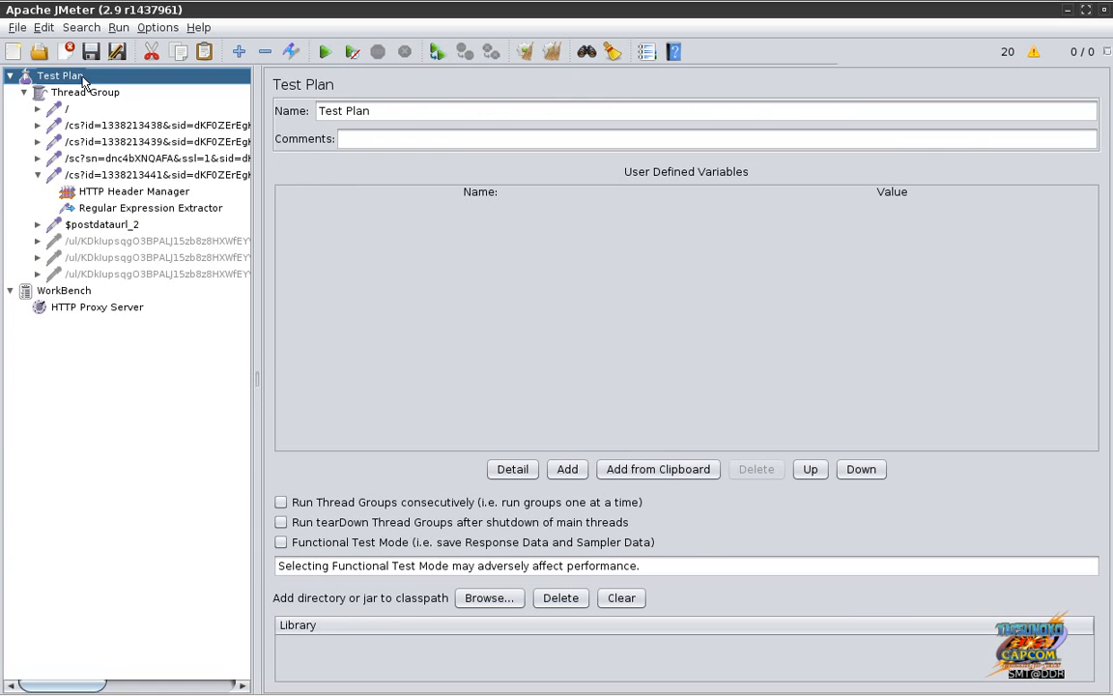
pyautogui.rightClick(83, 81)
pyautogui.moveTo(104, 91)
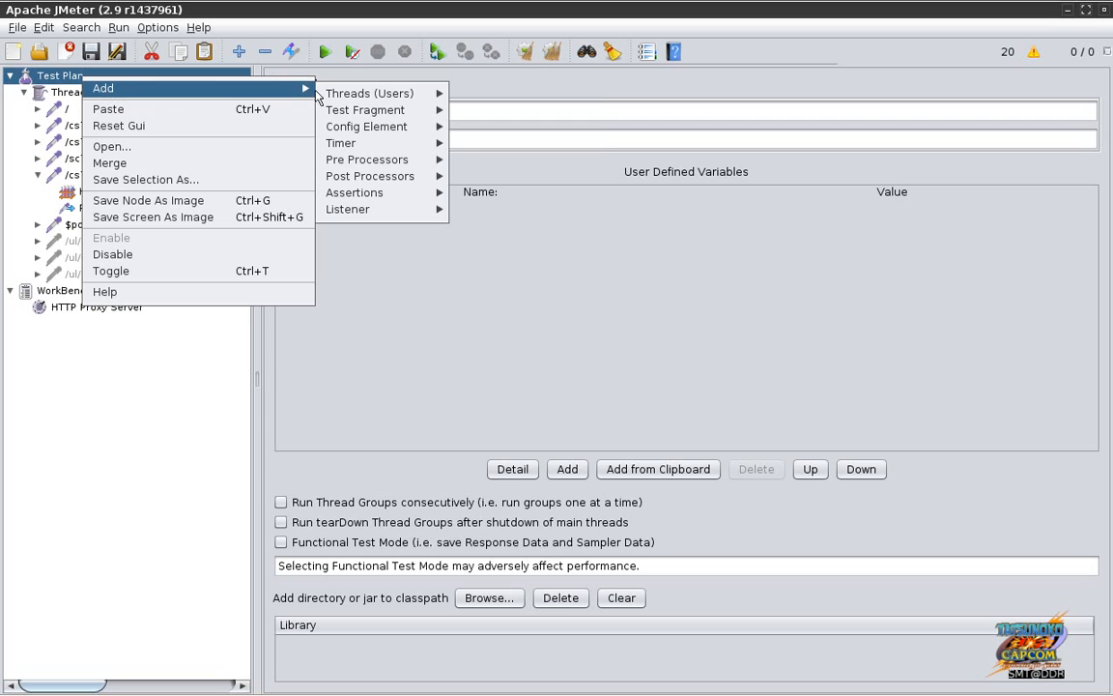
pyautogui.moveTo(353, 143)
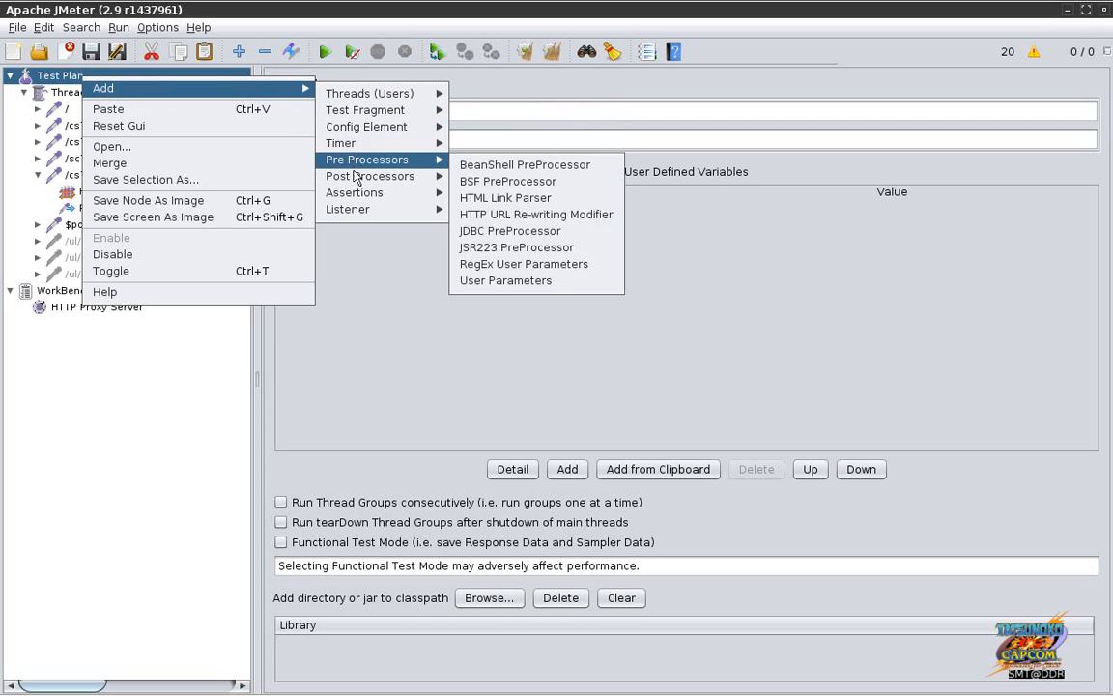
pyautogui.moveTo(354, 212)
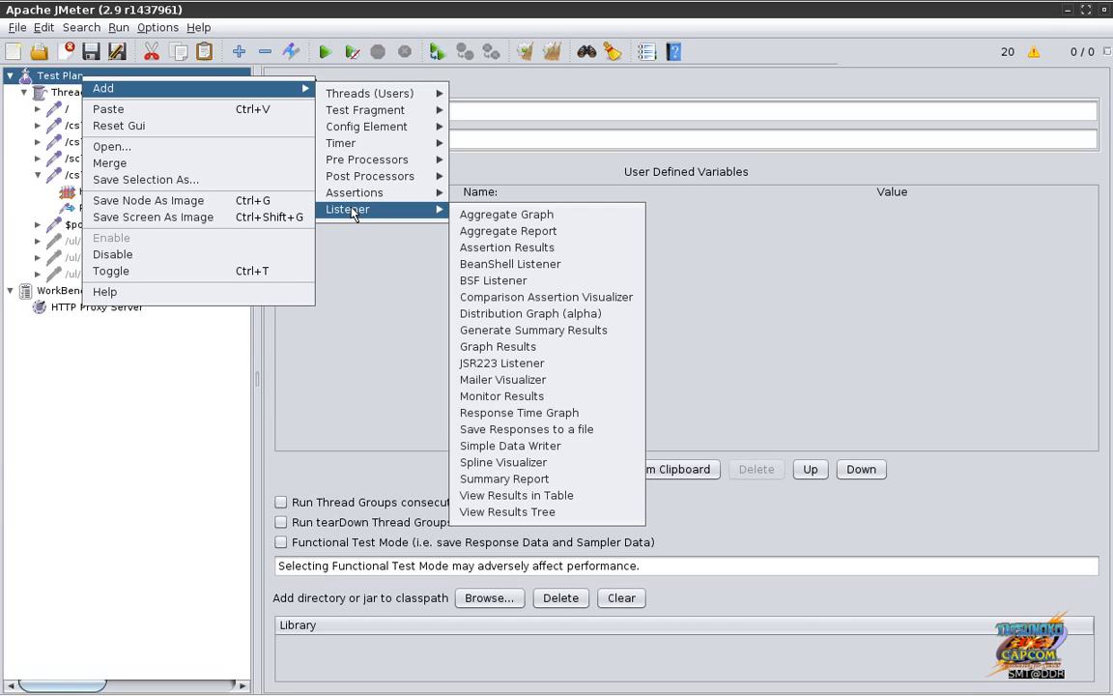
pyautogui.moveTo(368, 166)
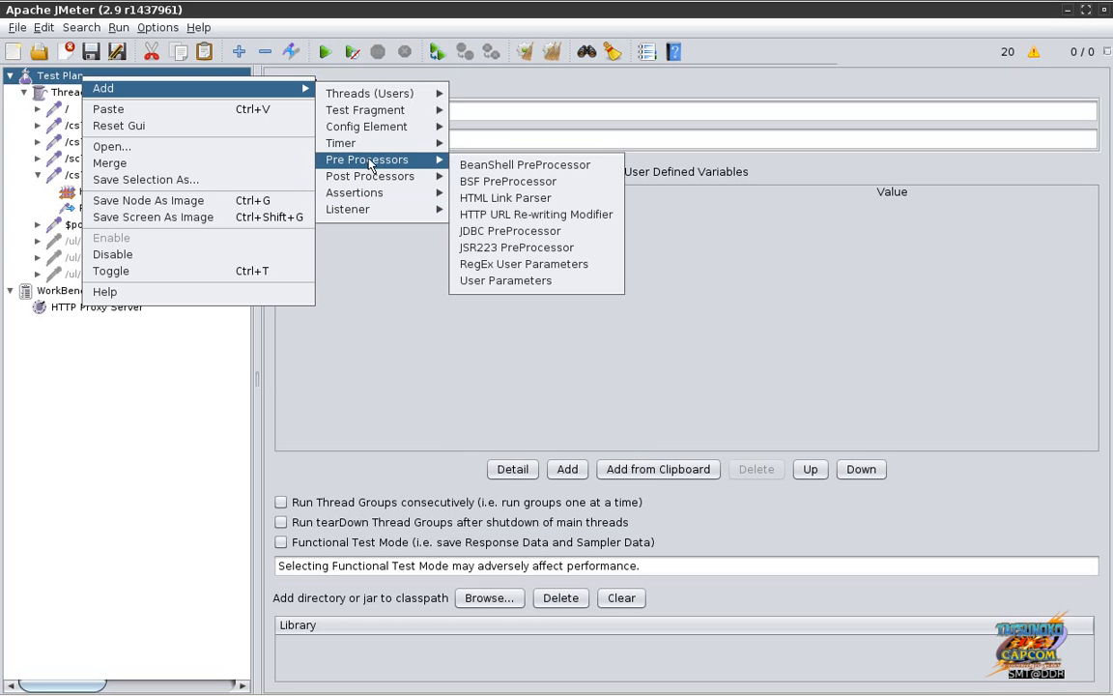
pyautogui.click(55, 94)
pyautogui.click(55, 93)
# Step: Add a Debug Sampler to the Thread Group
pyautogui.rightClick(55, 93)
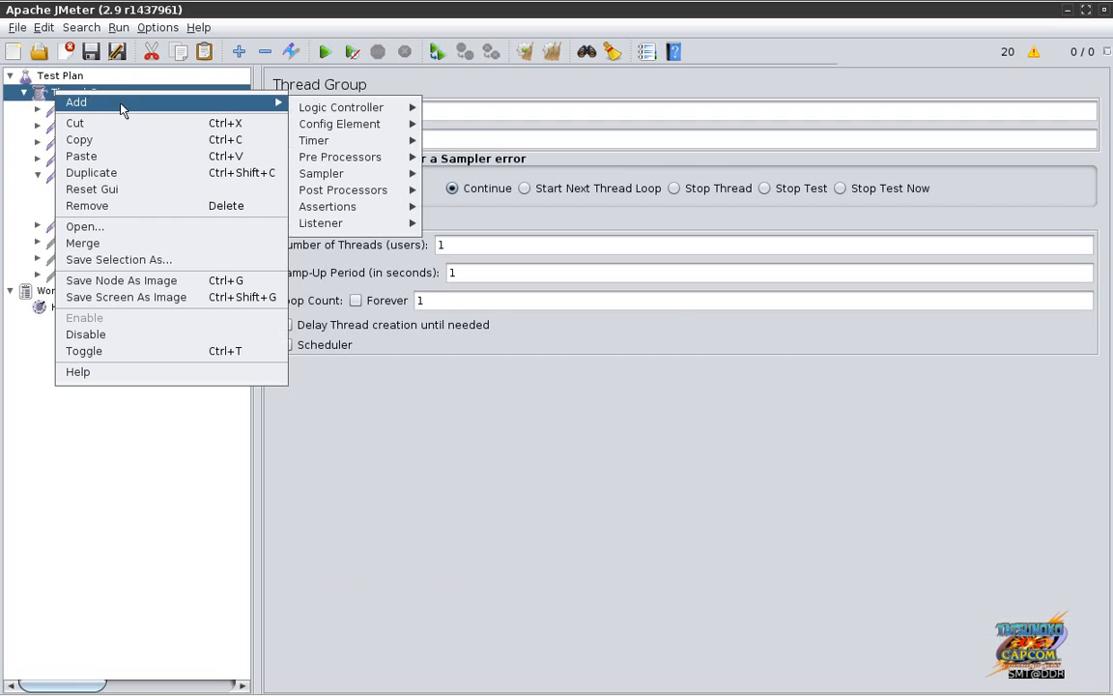
pyautogui.moveTo(343, 179)
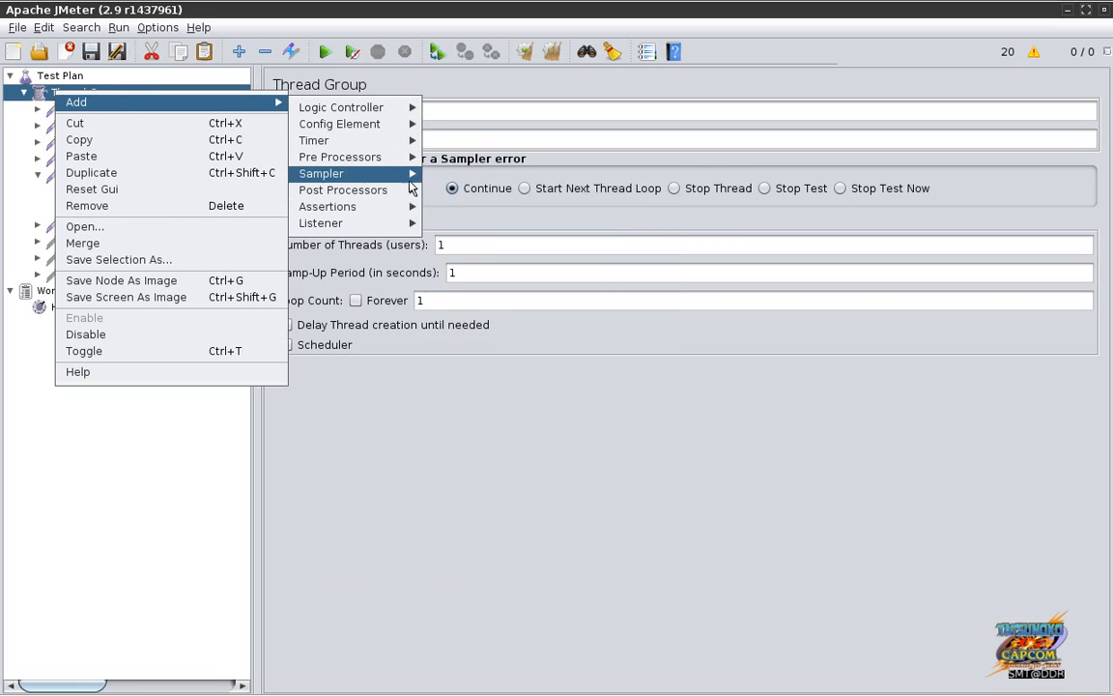
pyautogui.moveTo(406, 178)
pyautogui.click(445, 243)
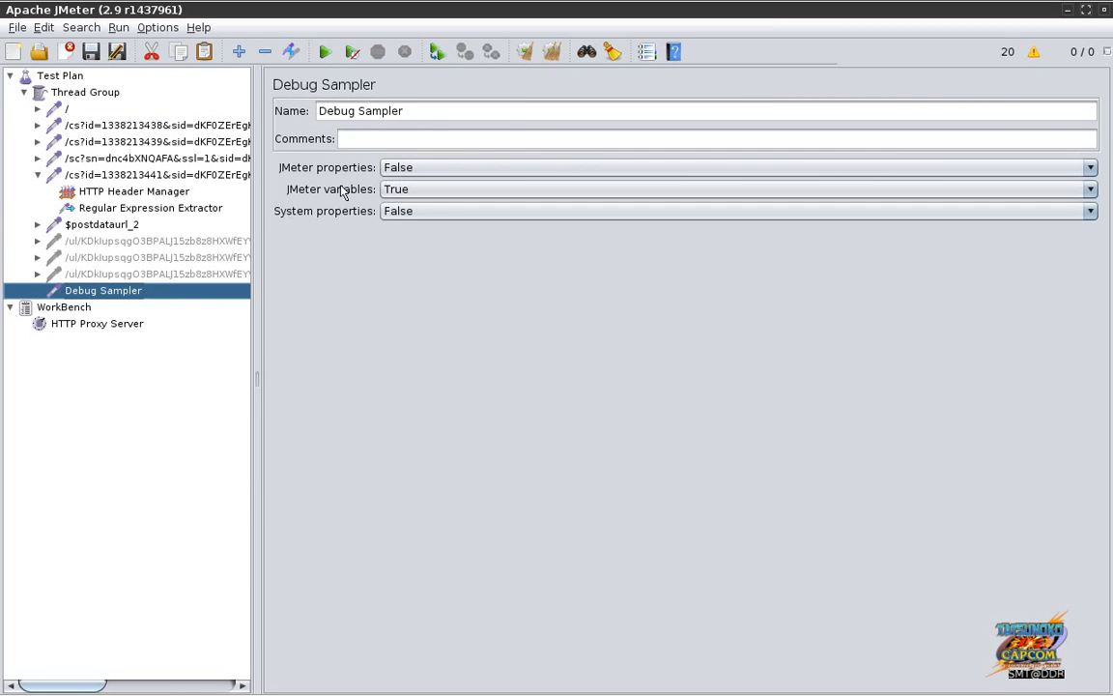
# Step: Add a View Results Tree listener under the Test Plan
pyautogui.click(83, 77)
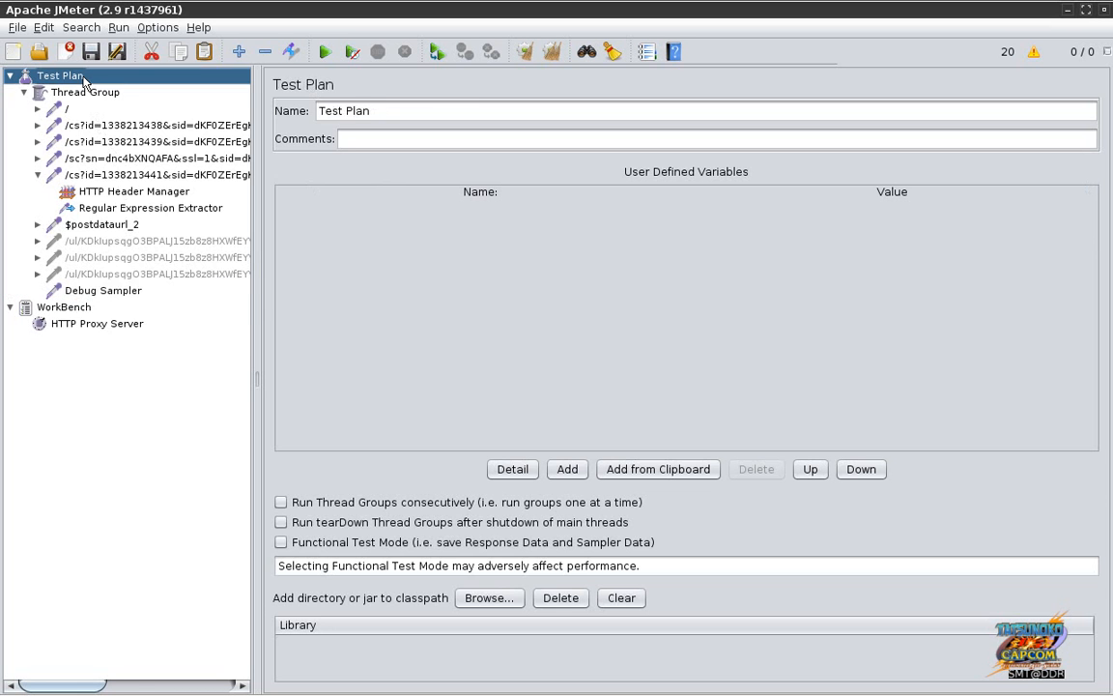
pyautogui.rightClick(83, 79)
pyautogui.moveTo(307, 92)
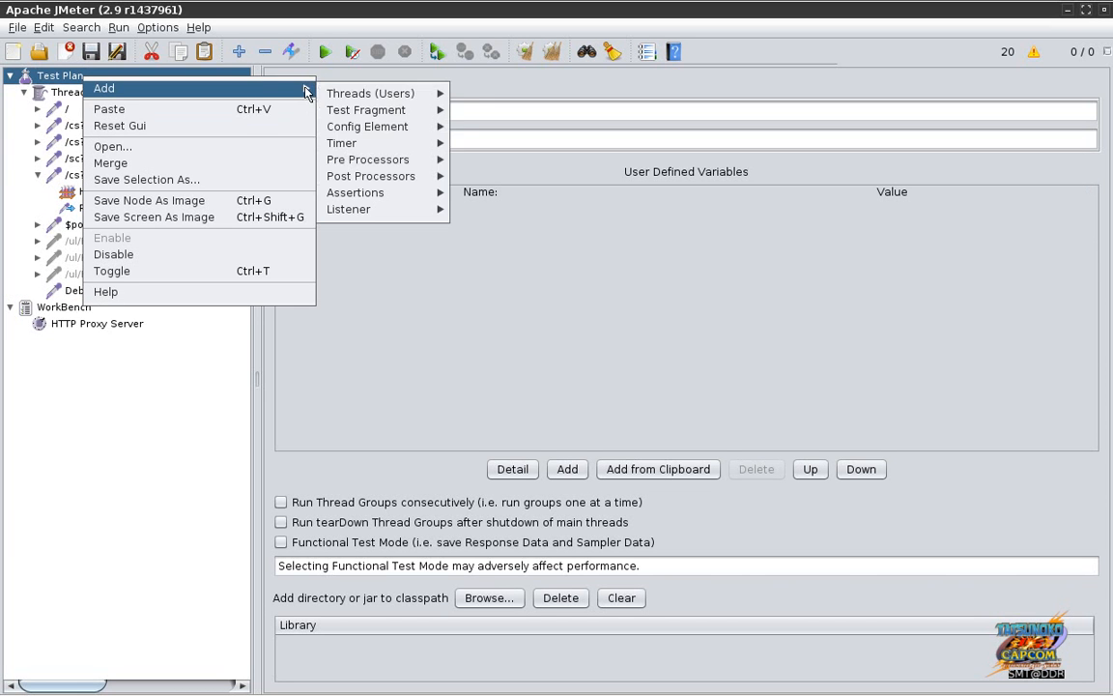
pyautogui.moveTo(416, 211)
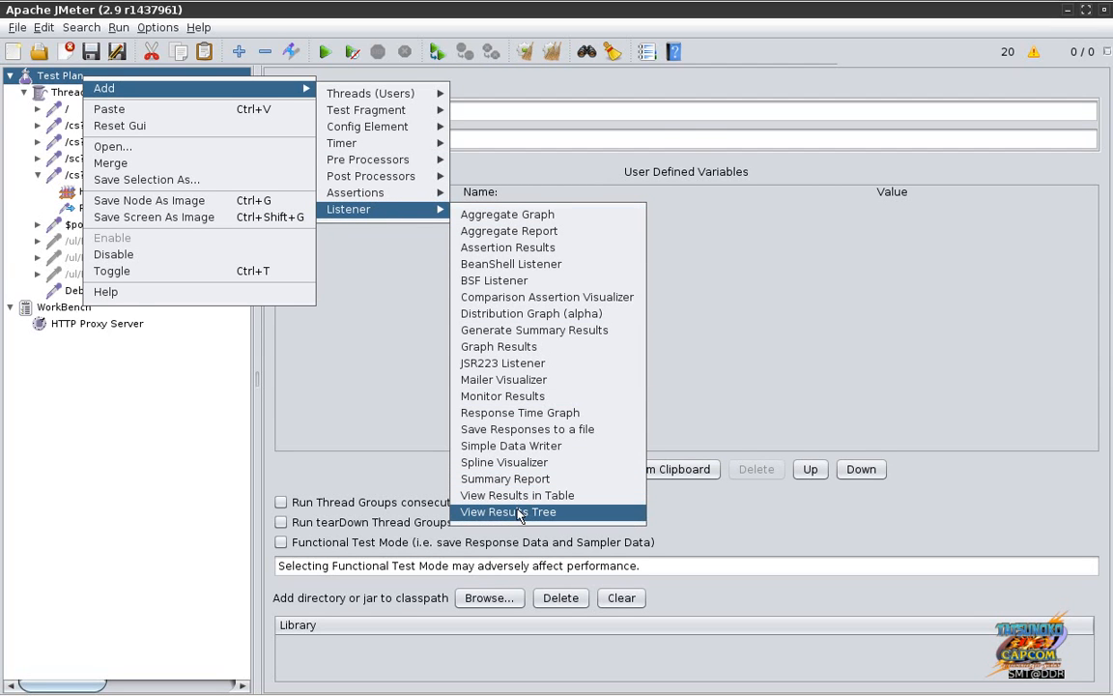
pyautogui.click(518, 513)
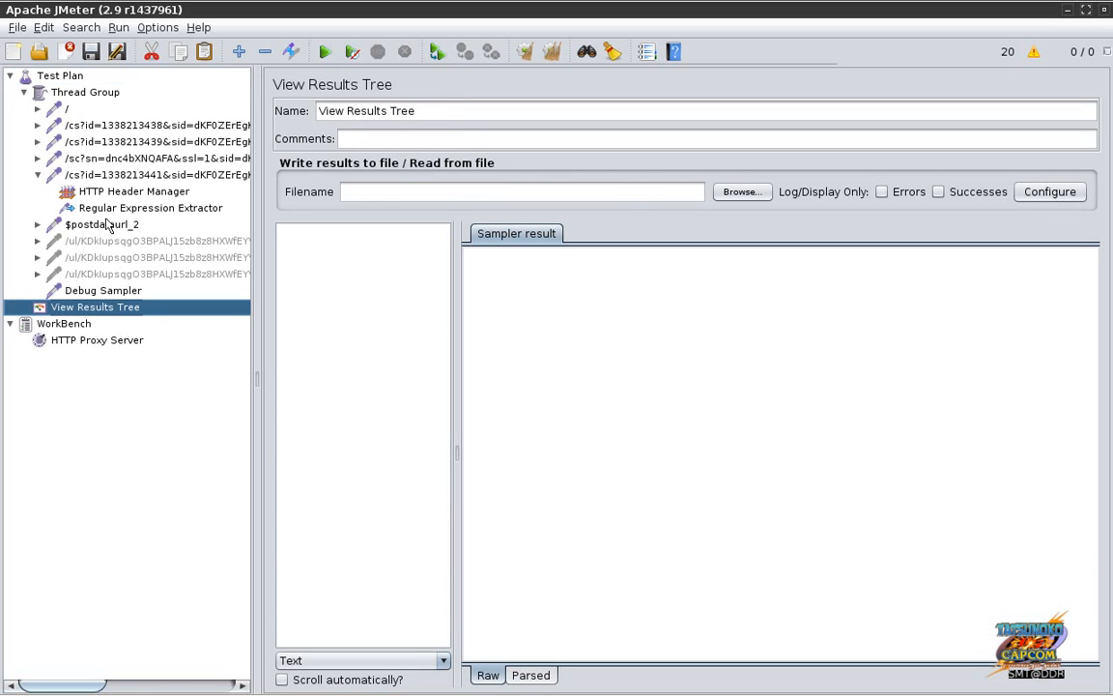
# Step: Save the plan over demo.jmx, run it with Ctrl+R, and open View Results Tree
pyautogui.click(85, 93)
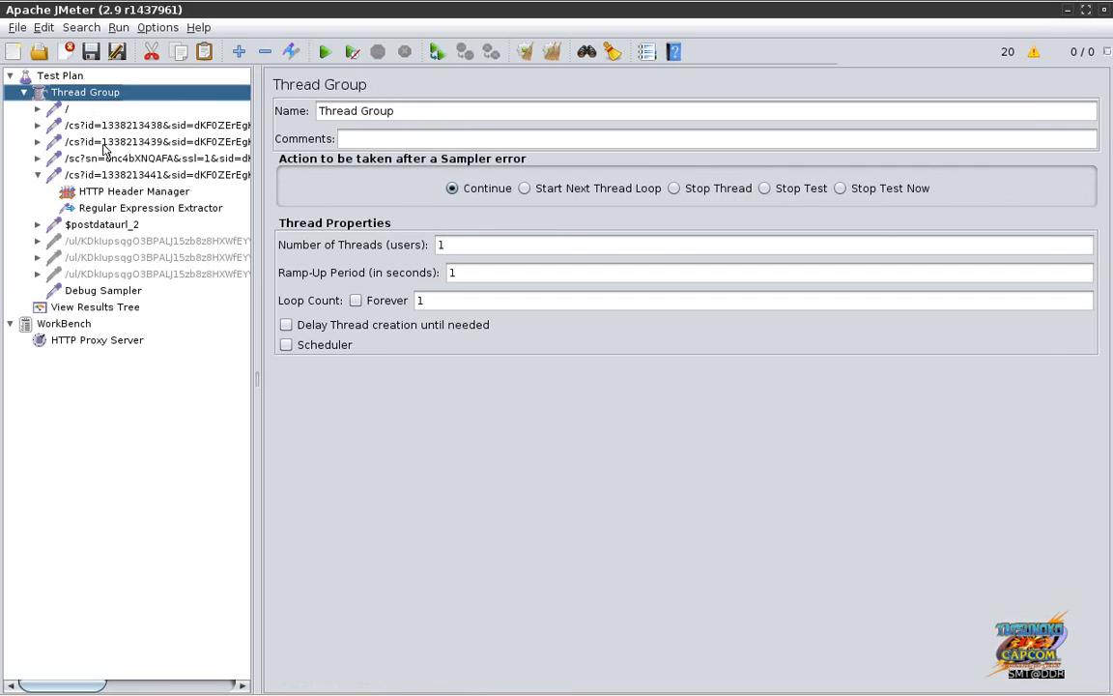
pyautogui.hotkey('ctrl', 'r')
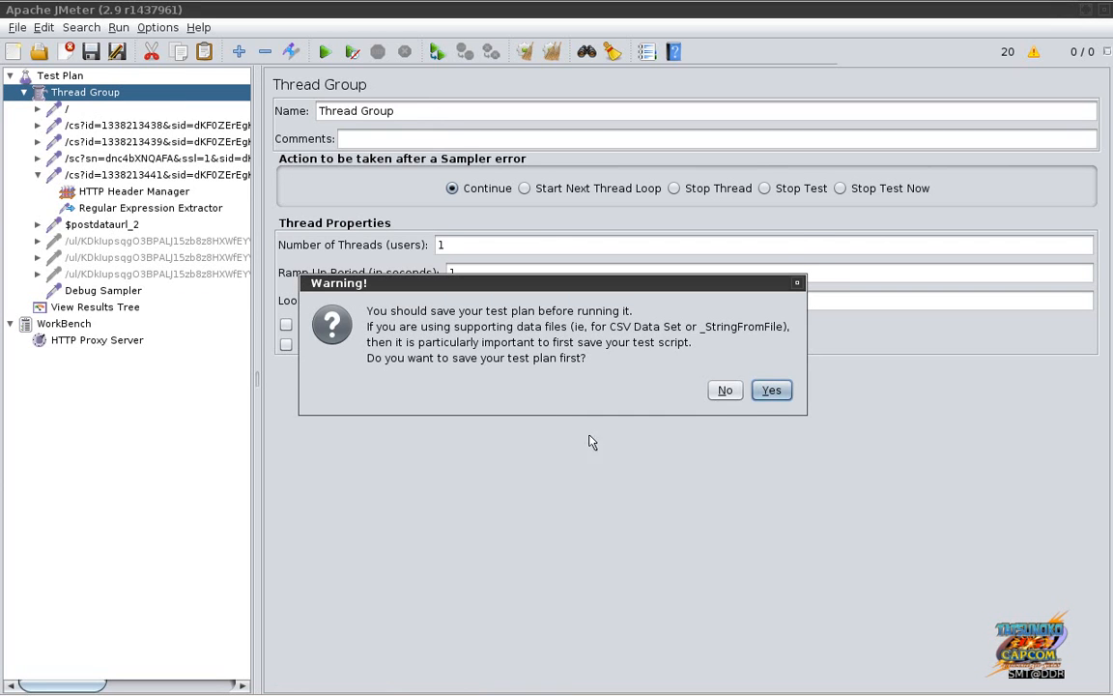
pyautogui.click(771, 390)
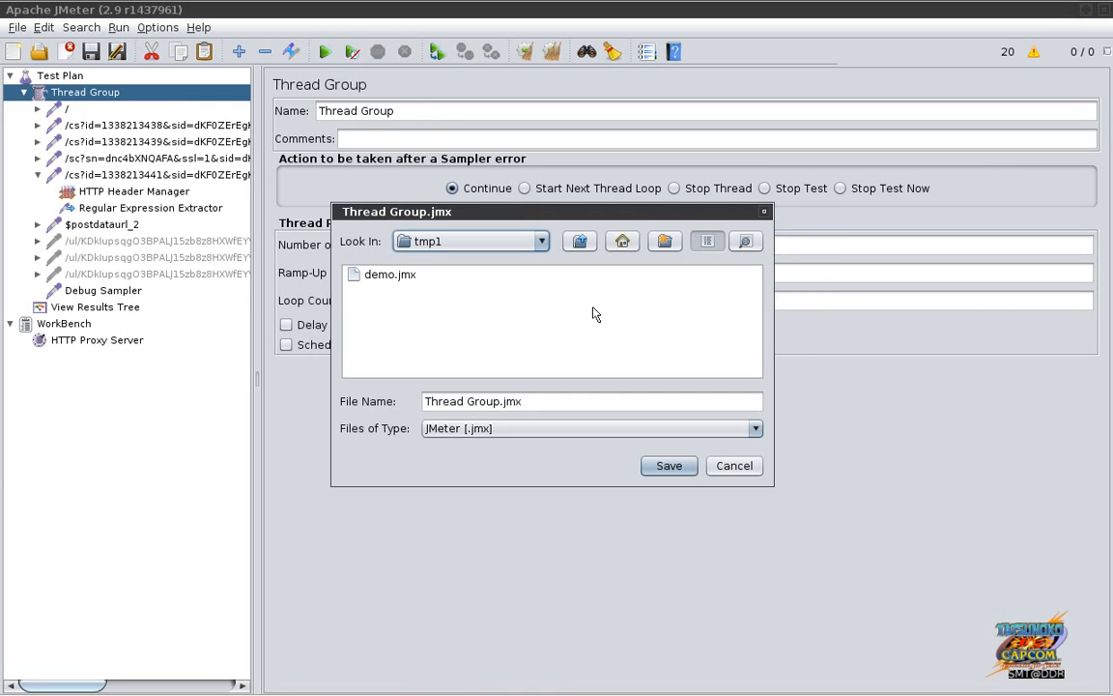
pyautogui.click(390, 275)
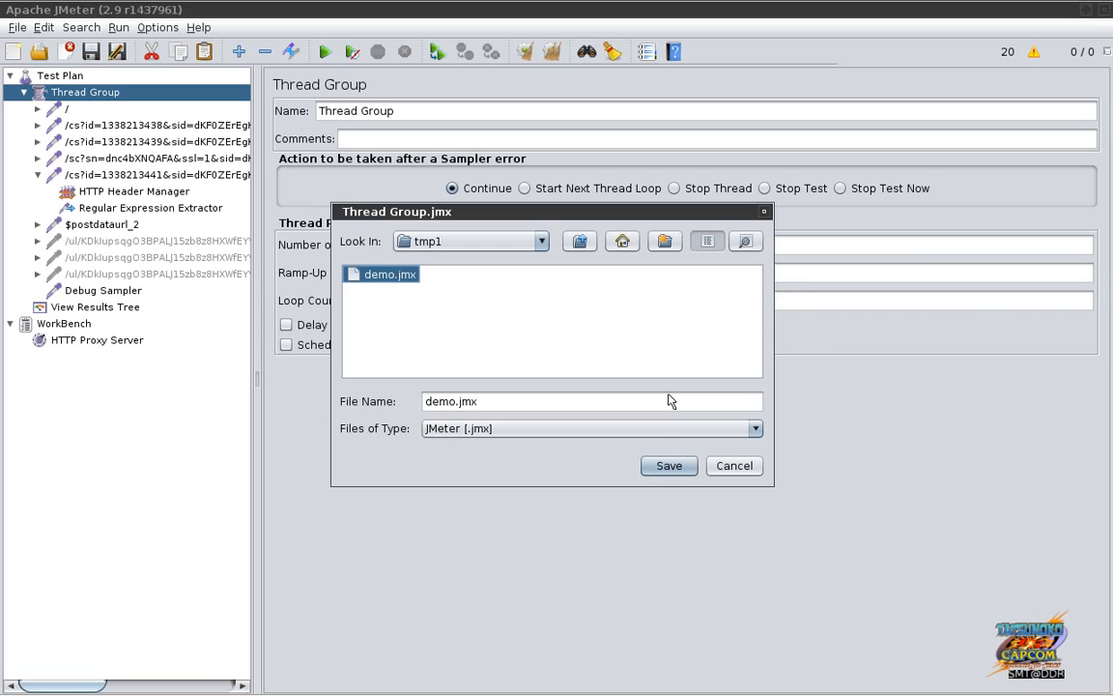
pyautogui.click(676, 467)
pyautogui.click(717, 380)
pyautogui.hotkey('ctrl', 'r')
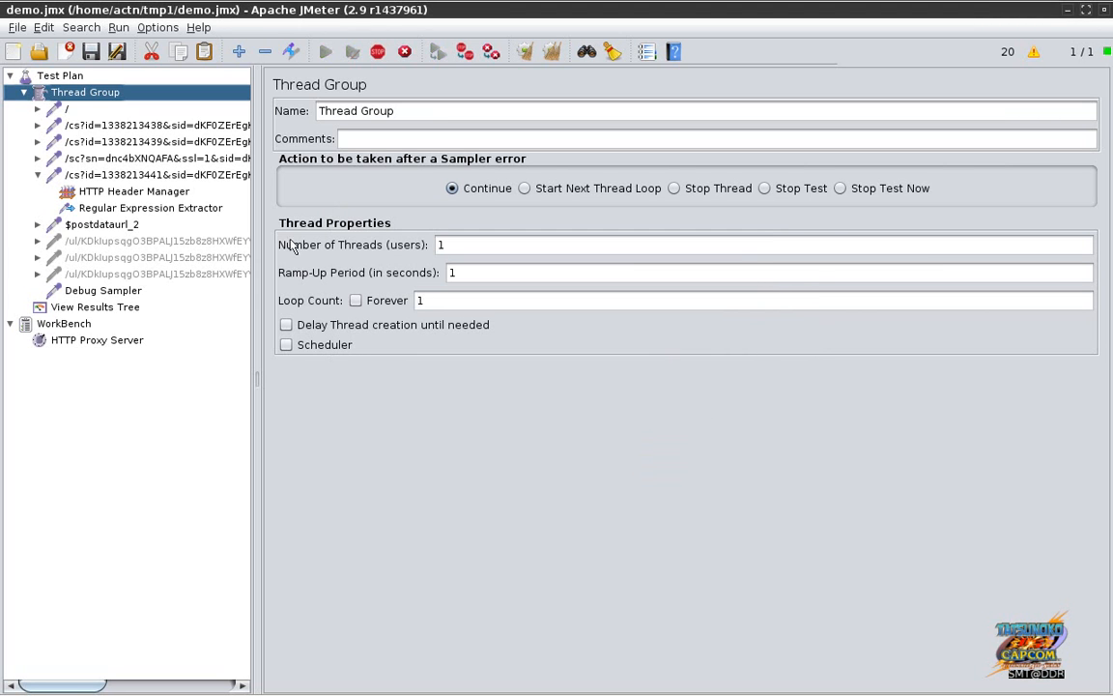
pyautogui.click(124, 307)
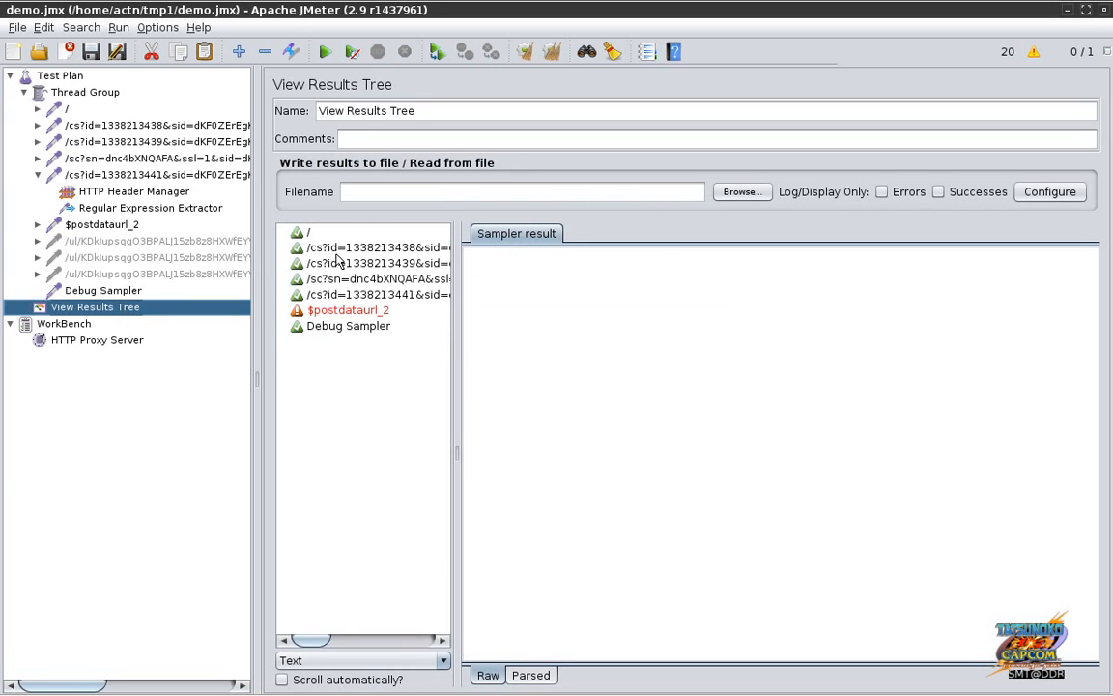
# Step: Inspect the failed $postdataurl_2 result and the Debug Sampler's postdataurl_g1 and postdataurl_g2 values
pyautogui.click(340, 311)
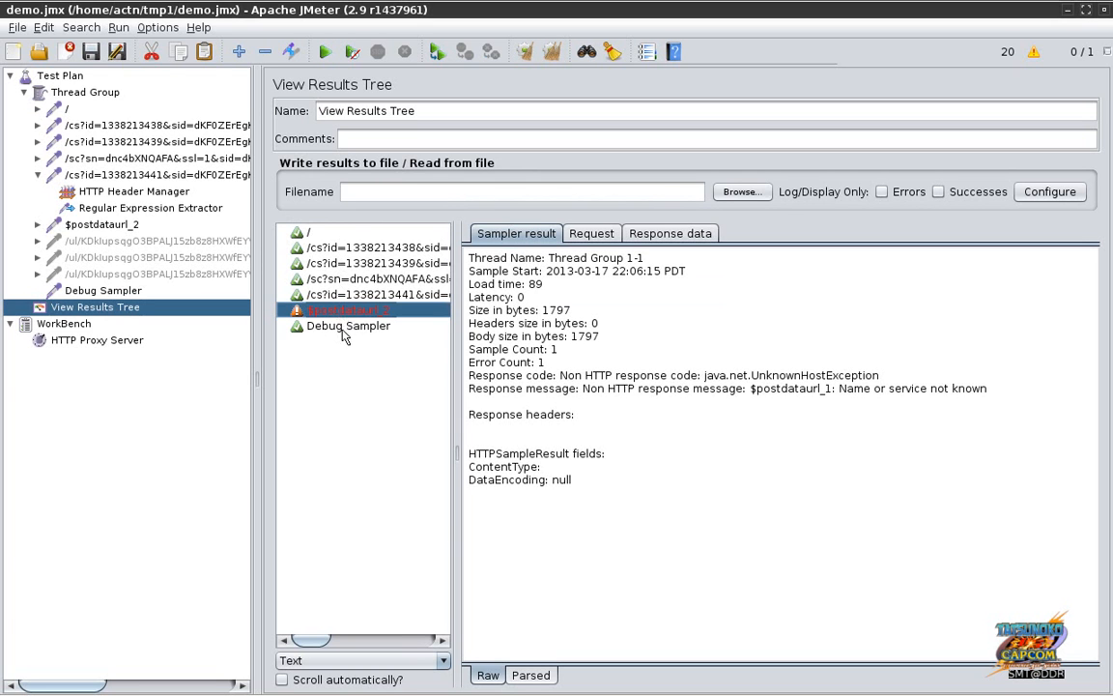
pyautogui.click(343, 330)
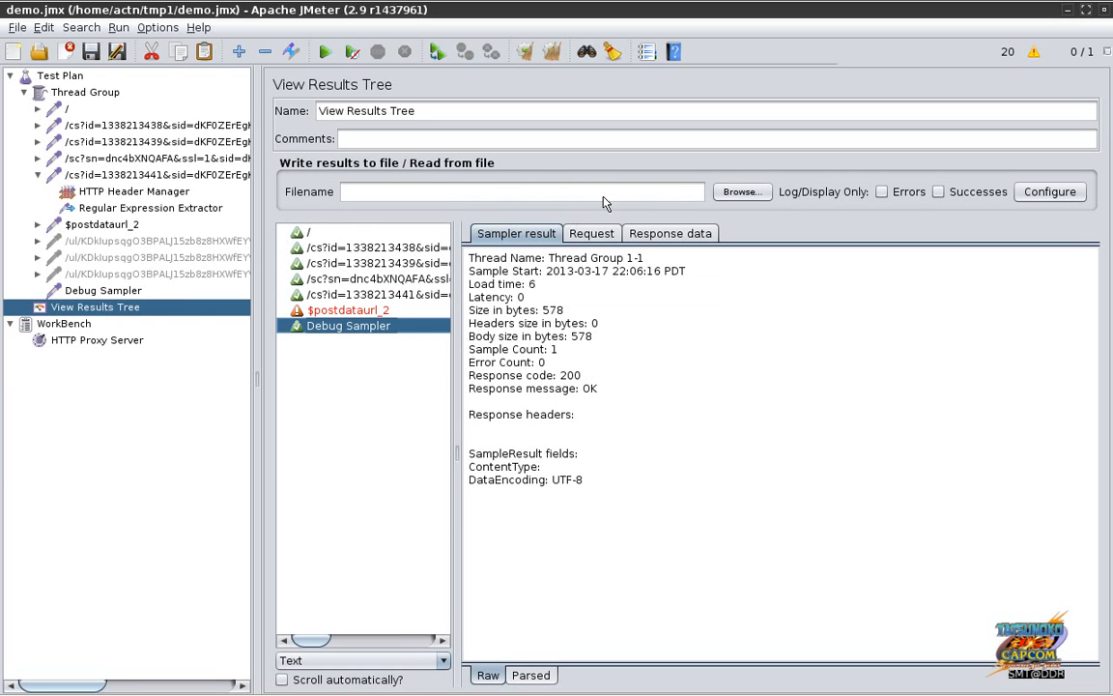
pyautogui.click(594, 235)
pyautogui.click(633, 239)
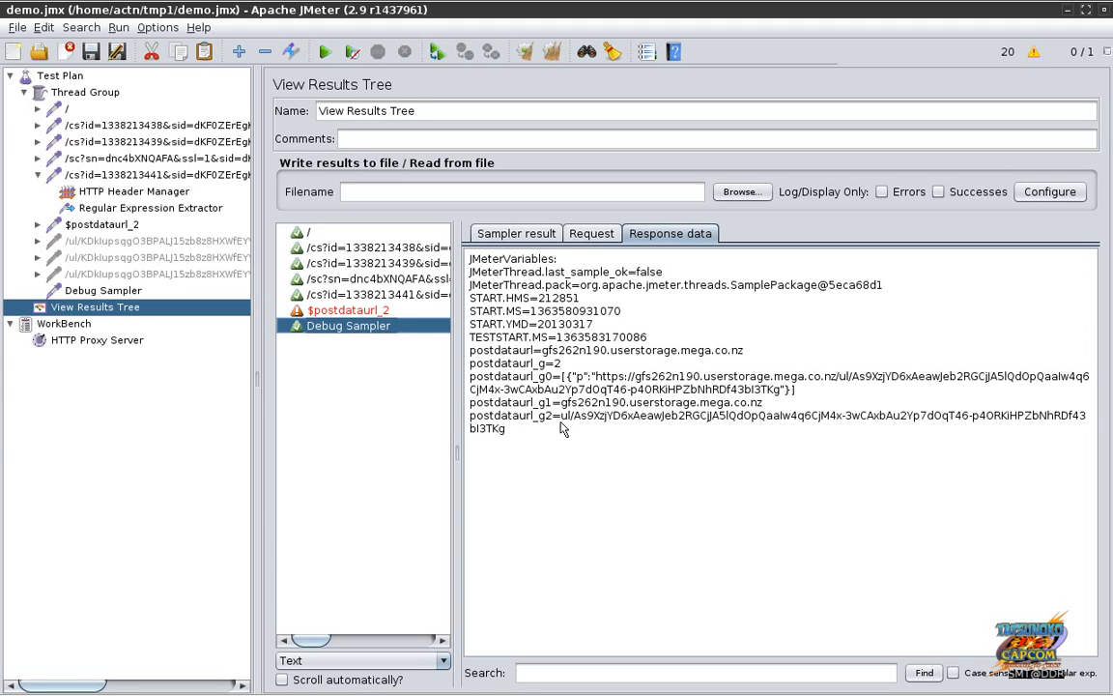
# Step: Set the request's path and name to /$postdataurl_g2 and server to $postdataurl_g1
pyautogui.click(111, 230)
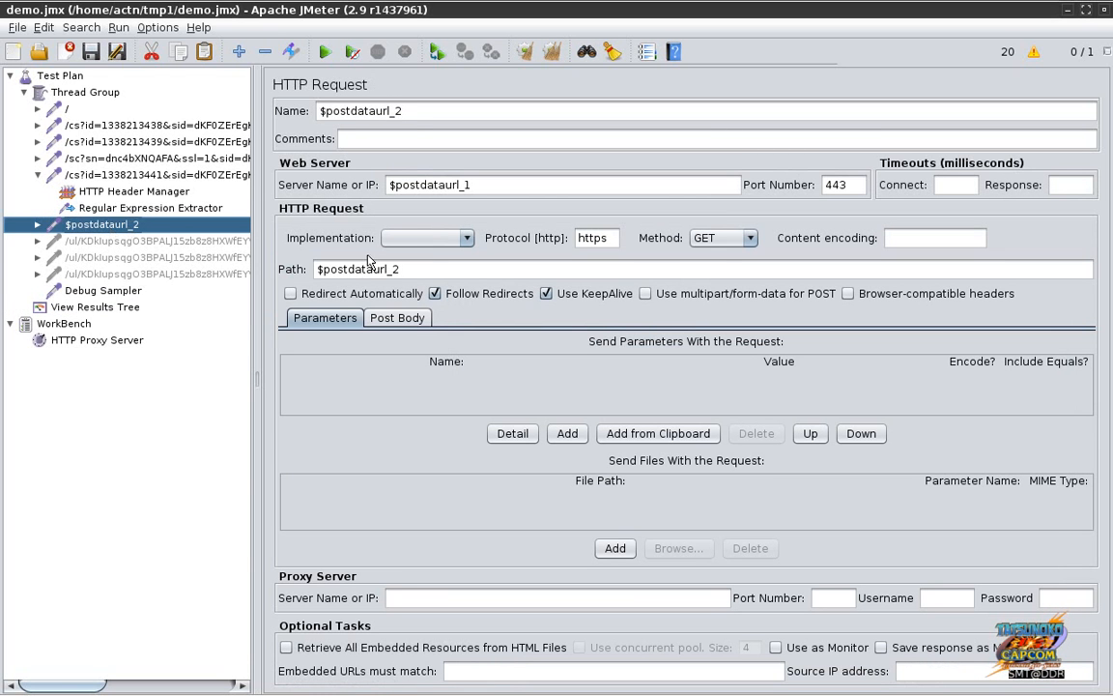
pyautogui.click(393, 274)
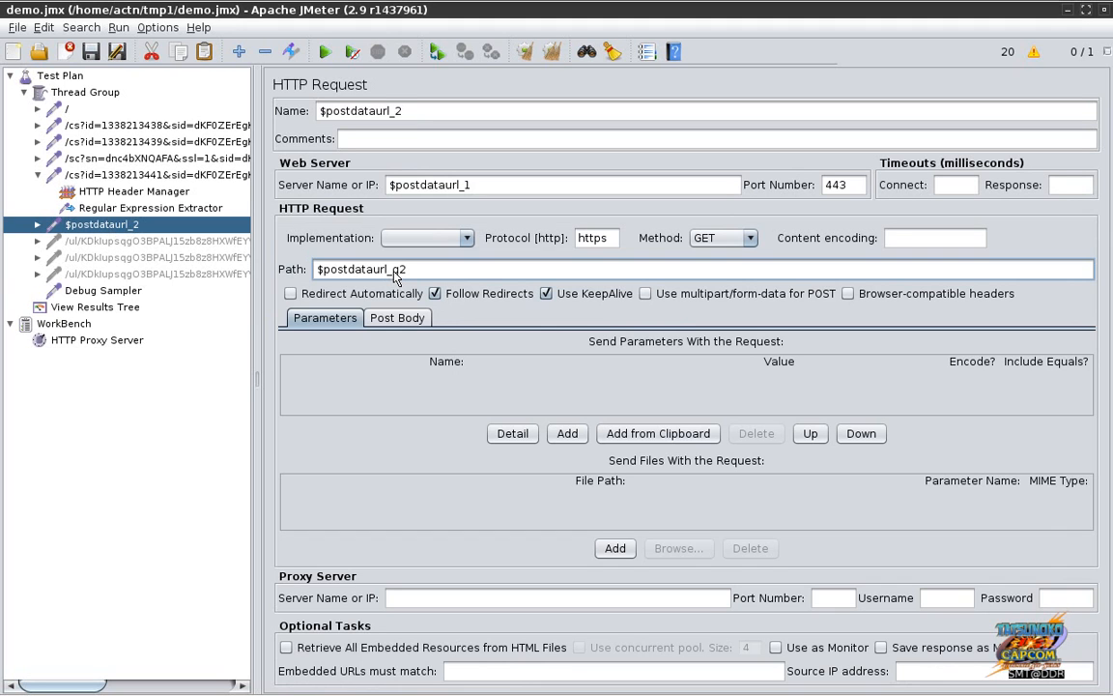
pyautogui.press('Home')
pyautogui.write('/')
pyautogui.click(466, 192)
pyautogui.write('g')
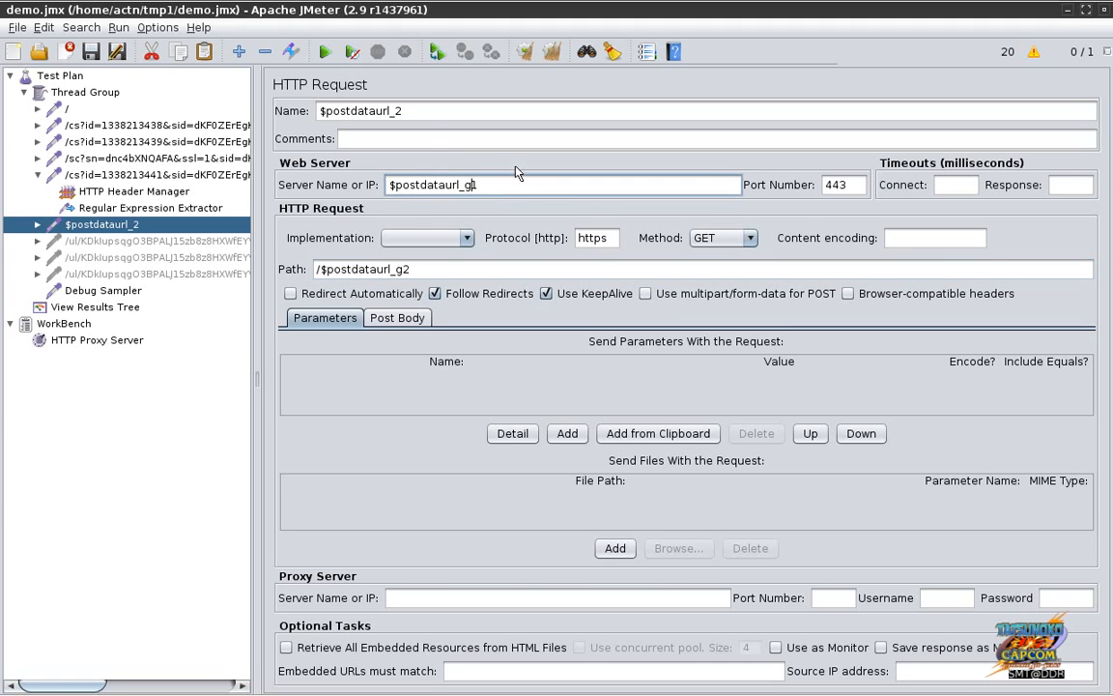
pyautogui.click(394, 114)
pyautogui.write('g')
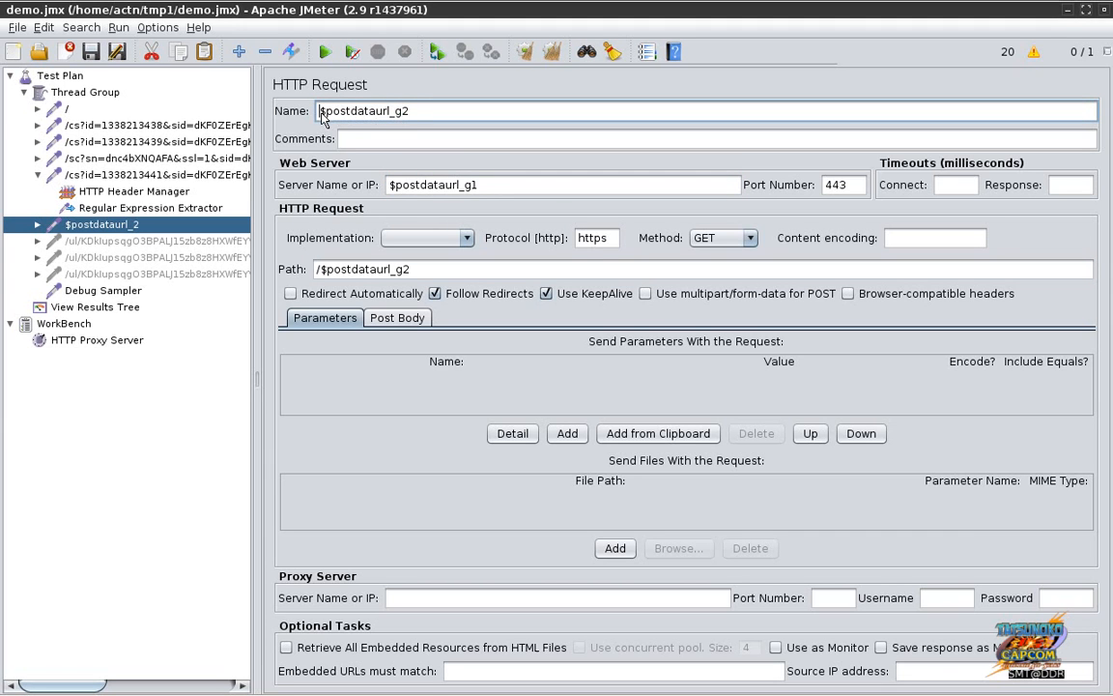
pyautogui.click(321, 111)
pyautogui.write('/')
pyautogui.click(391, 322)
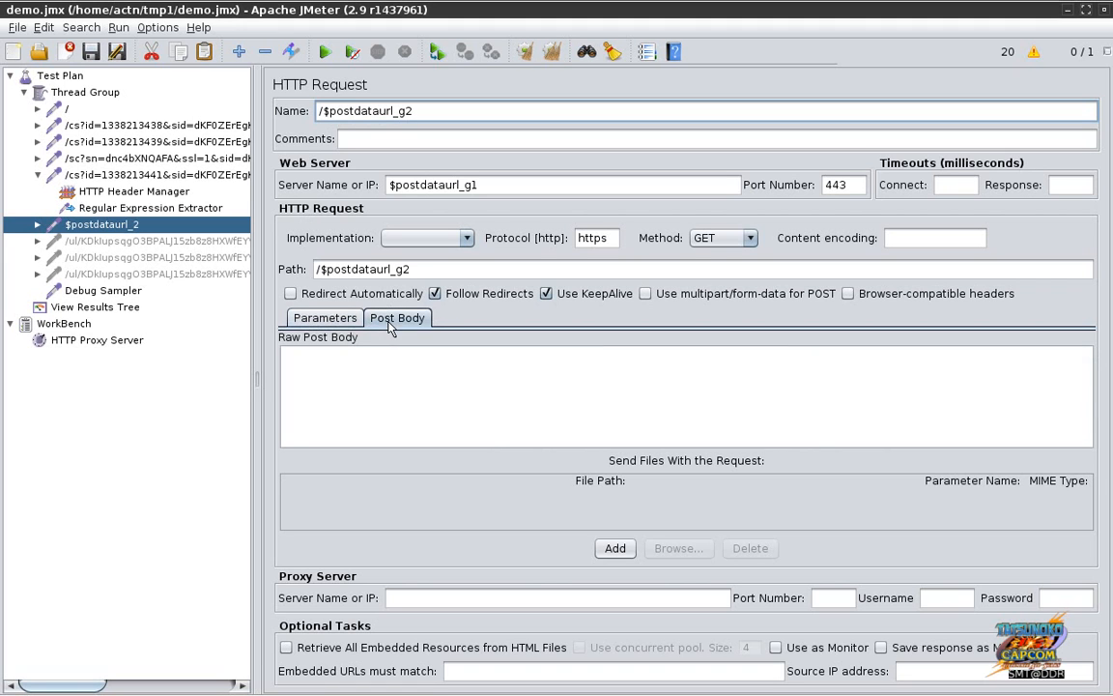
pyautogui.click(386, 371)
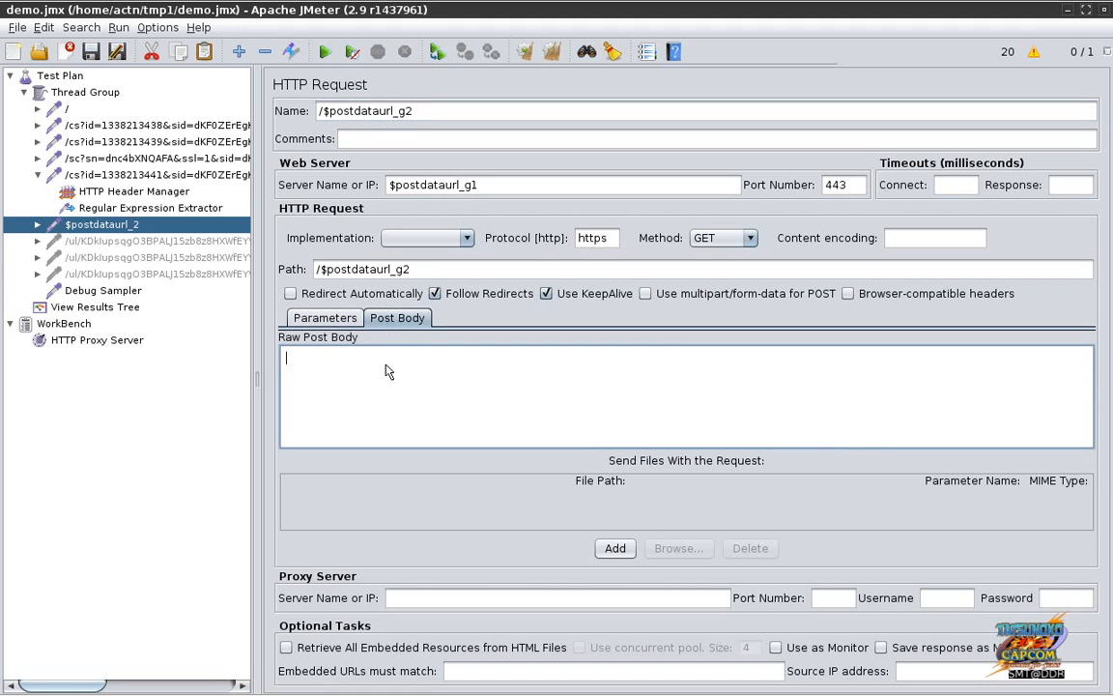
pyautogui.write('ABCDEF')
pyautogui.click(147, 176)
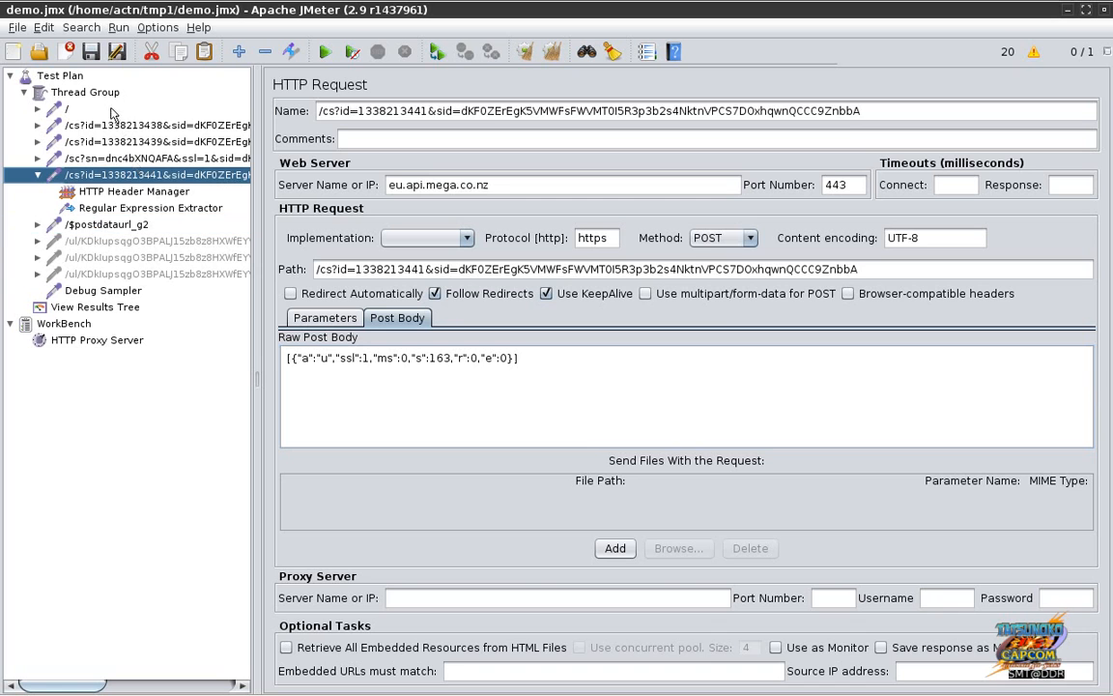
pyautogui.click(102, 225)
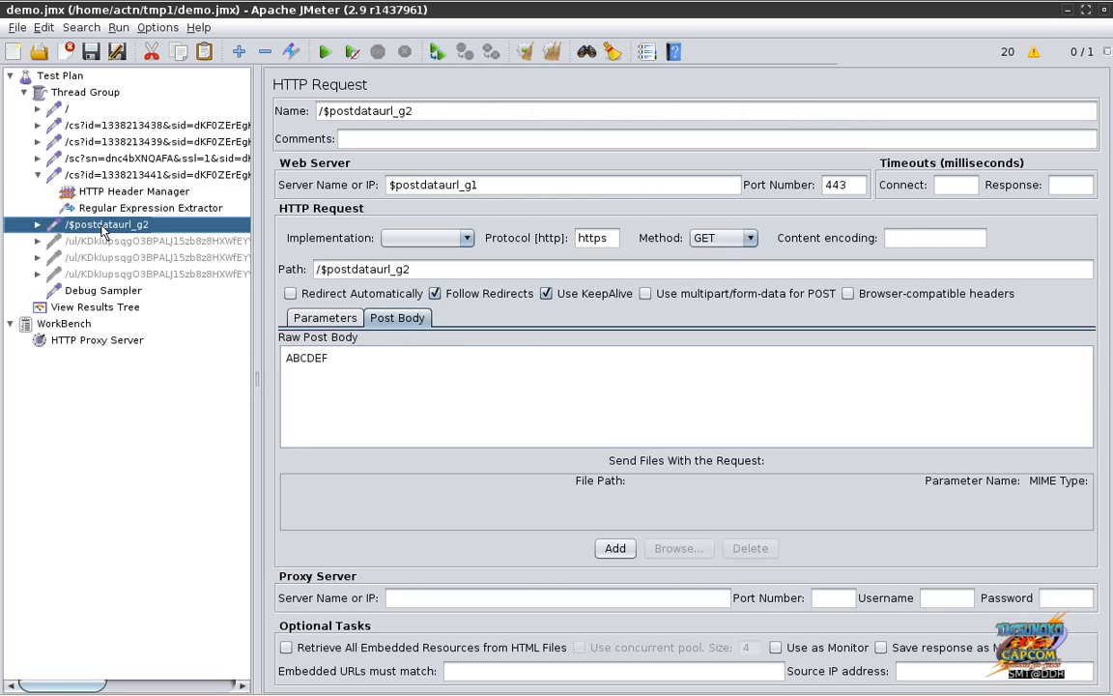
pyautogui.click(71, 78)
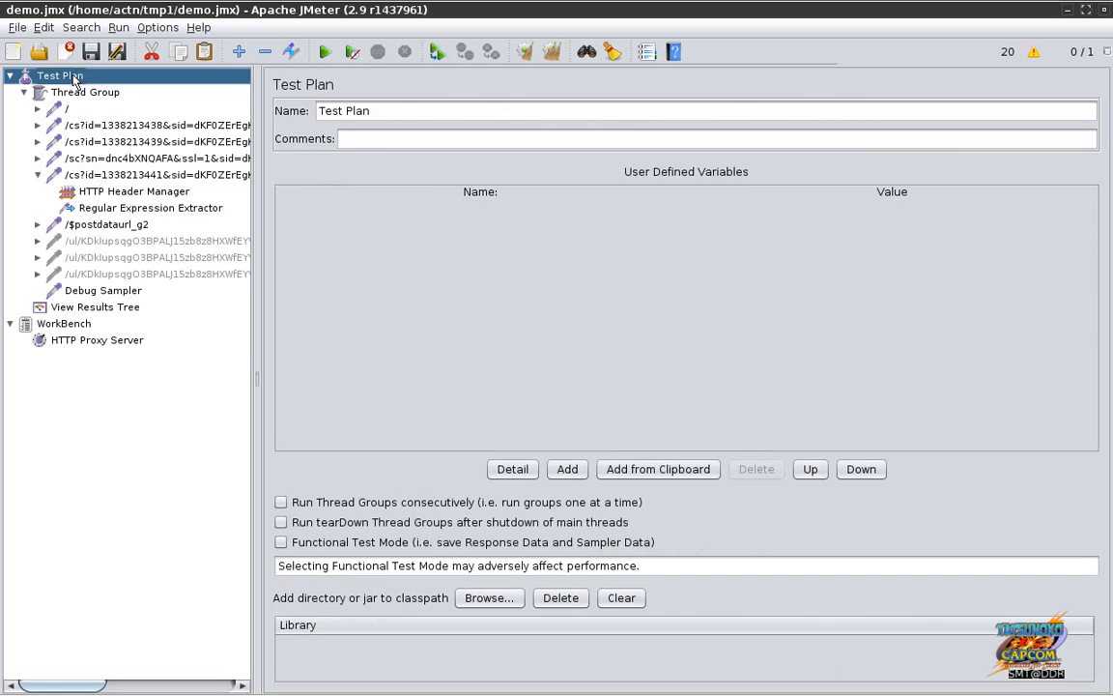
# Step: Save the plan and review the /$postdataurl_g2 request, extractor and following /ul request
pyautogui.click(91, 51)
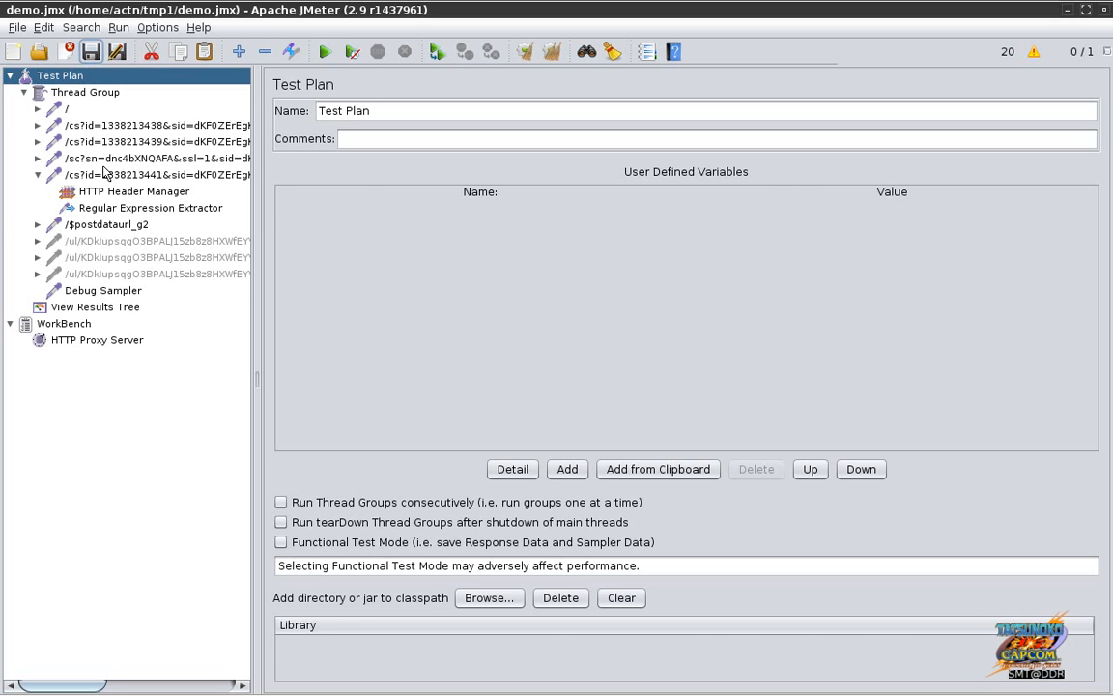
pyautogui.click(103, 224)
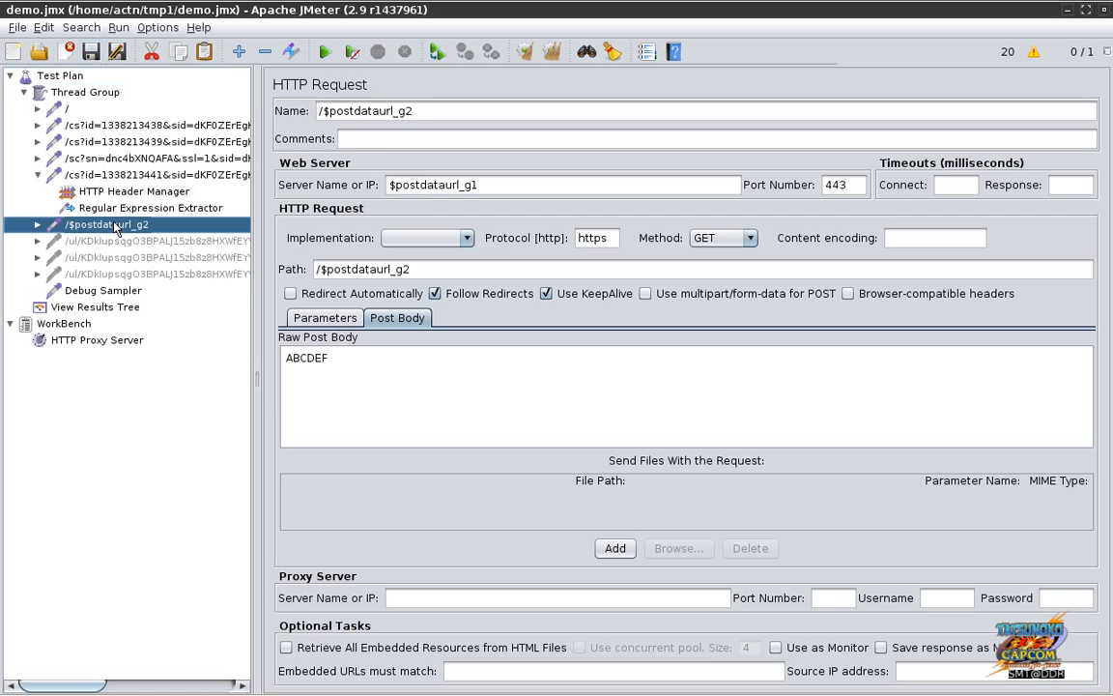
pyautogui.click(346, 365)
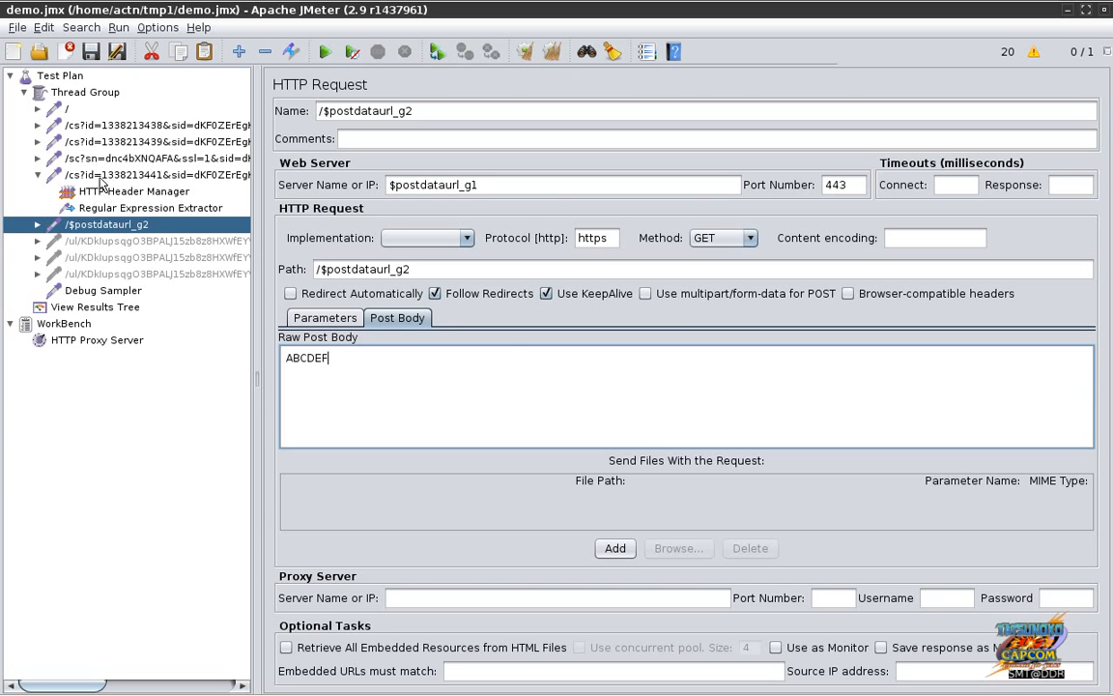
pyautogui.click(94, 174)
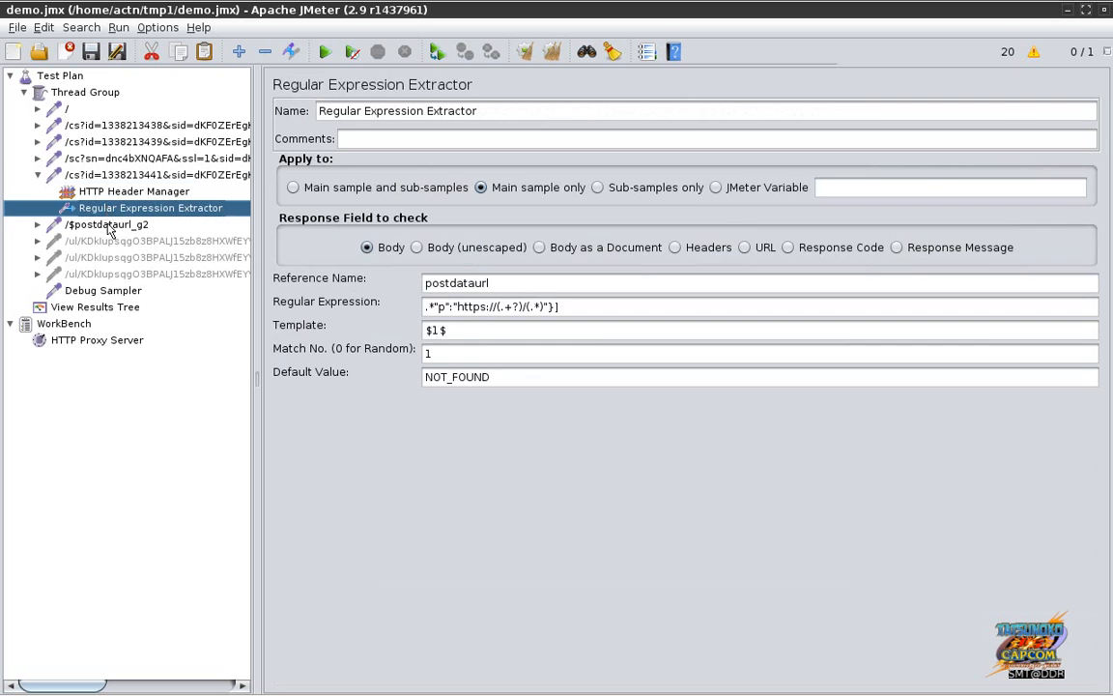
pyautogui.click(109, 225)
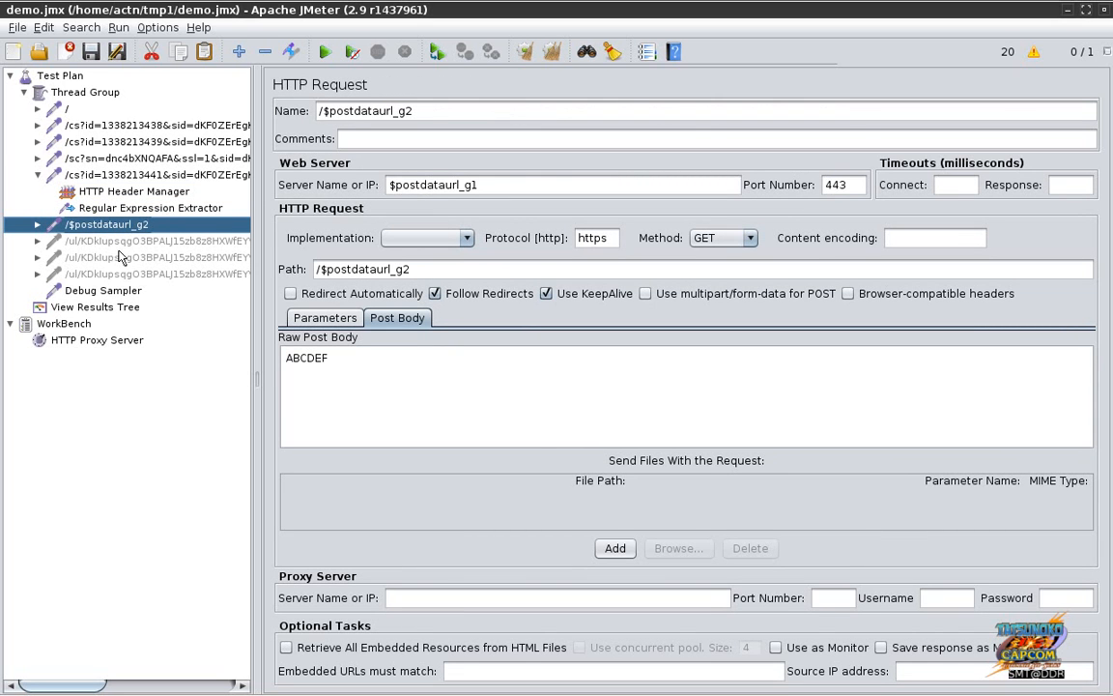
pyautogui.click(116, 241)
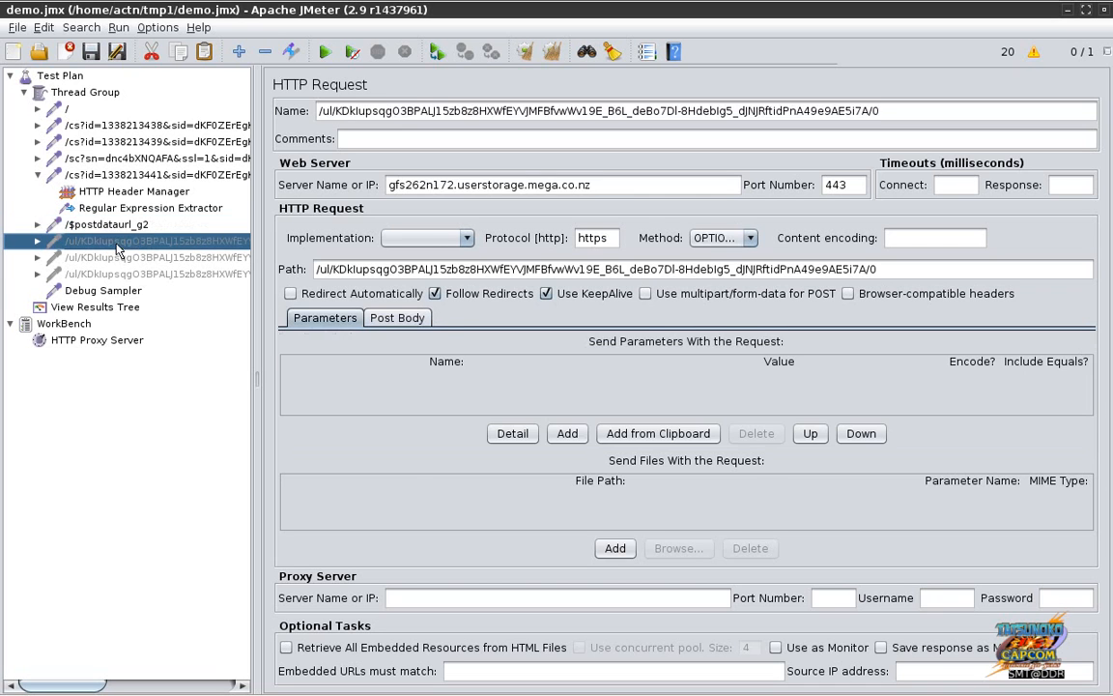
pyautogui.click(114, 225)
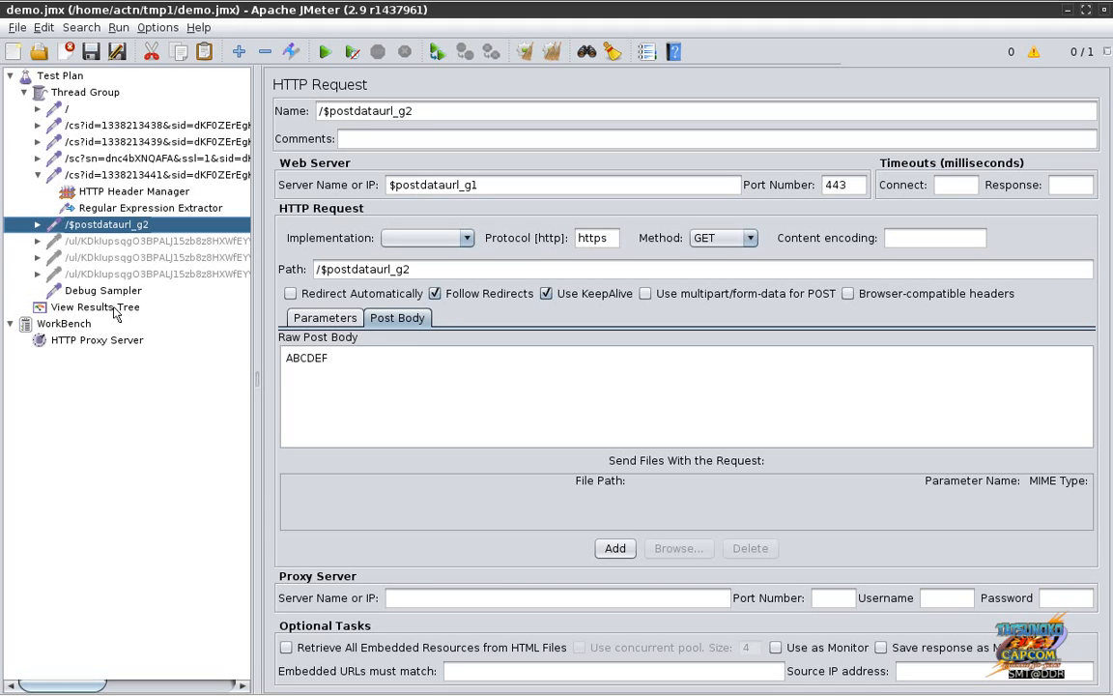
# Step: Run the plan and examine the failed /$postdataurl_g2 sample's request, UnknownHostException and Debug Sampler values
pyautogui.hotkey('ctrl', 'r')
pyautogui.click(115, 309)
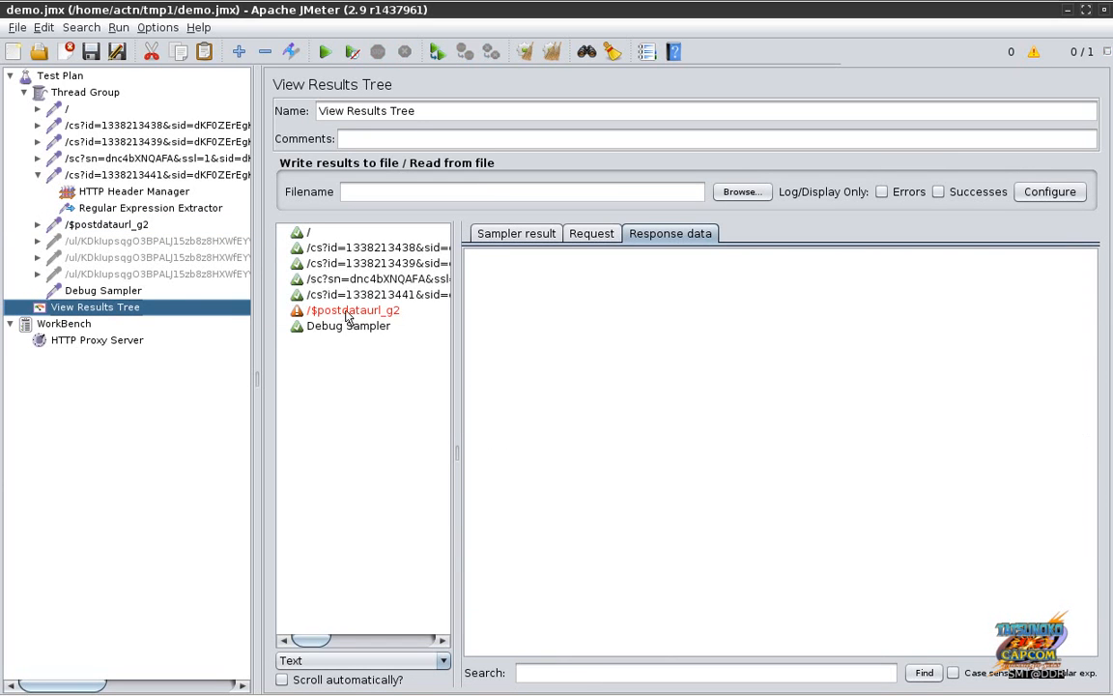
pyautogui.click(347, 312)
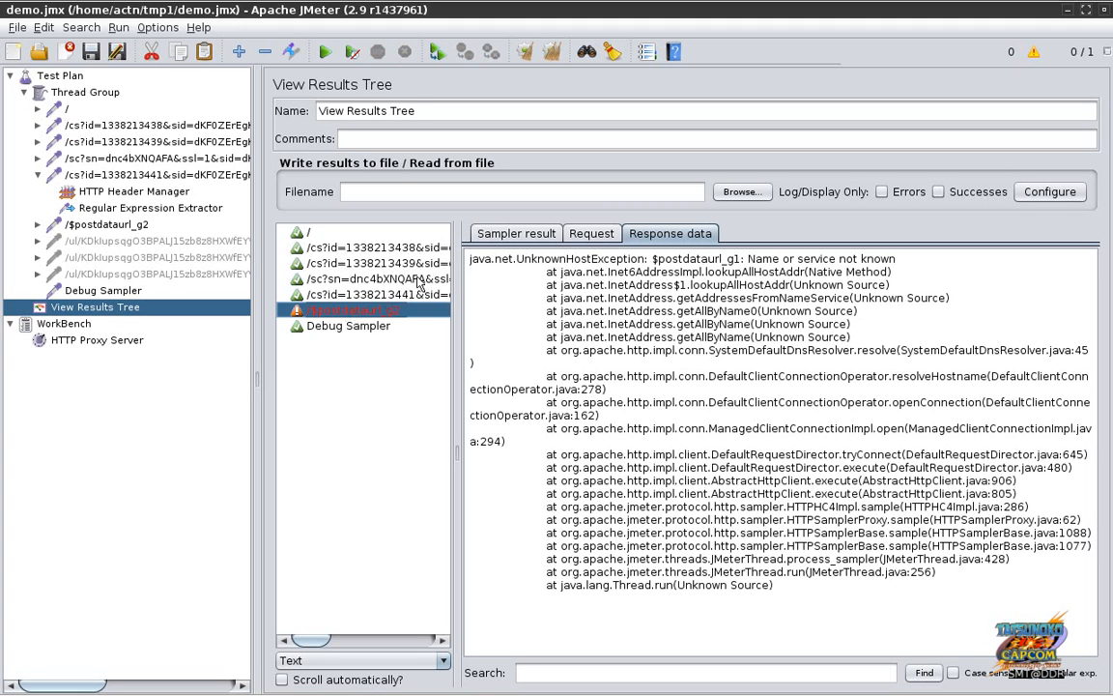
pyautogui.click(580, 237)
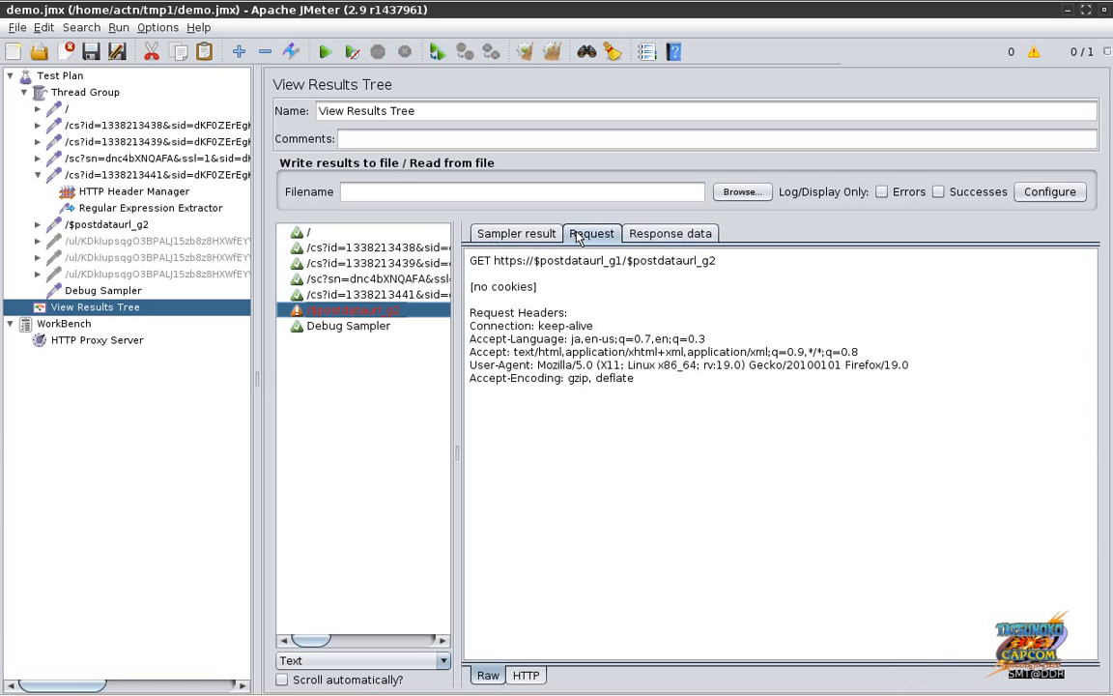
pyautogui.click(653, 235)
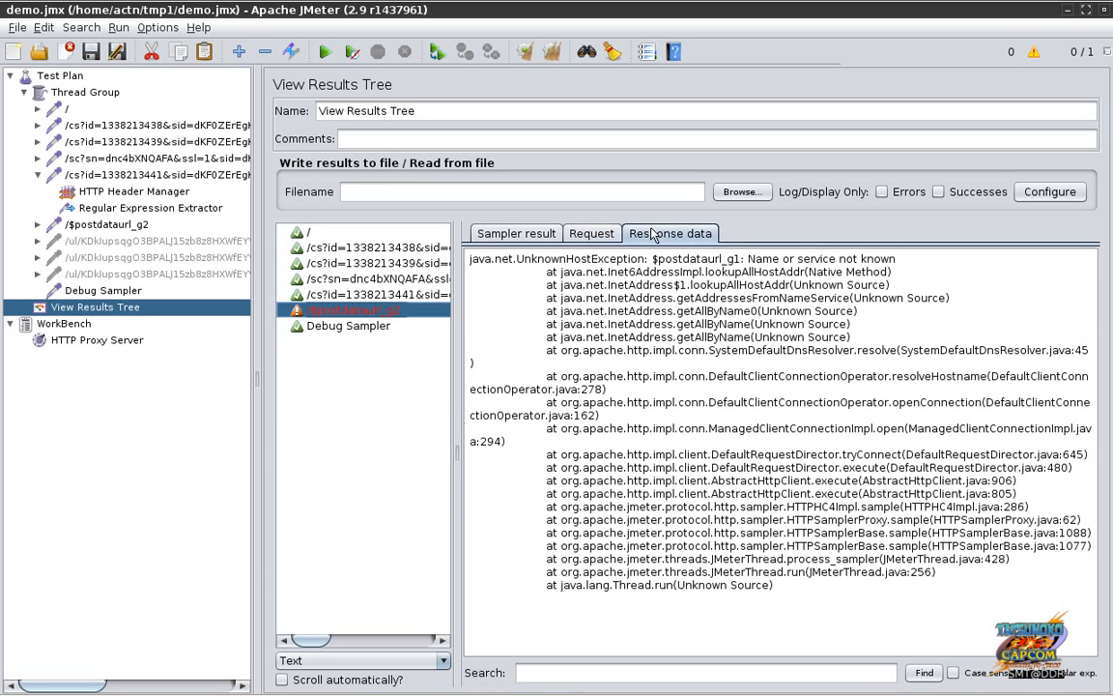
pyautogui.click(589, 236)
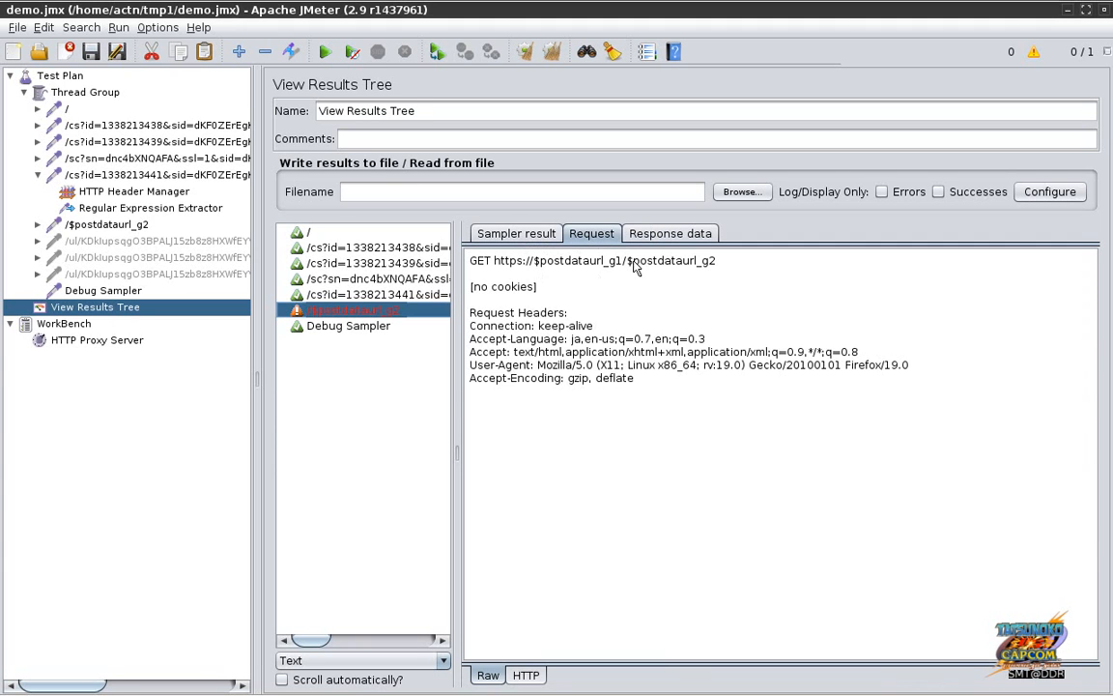
pyautogui.click(667, 234)
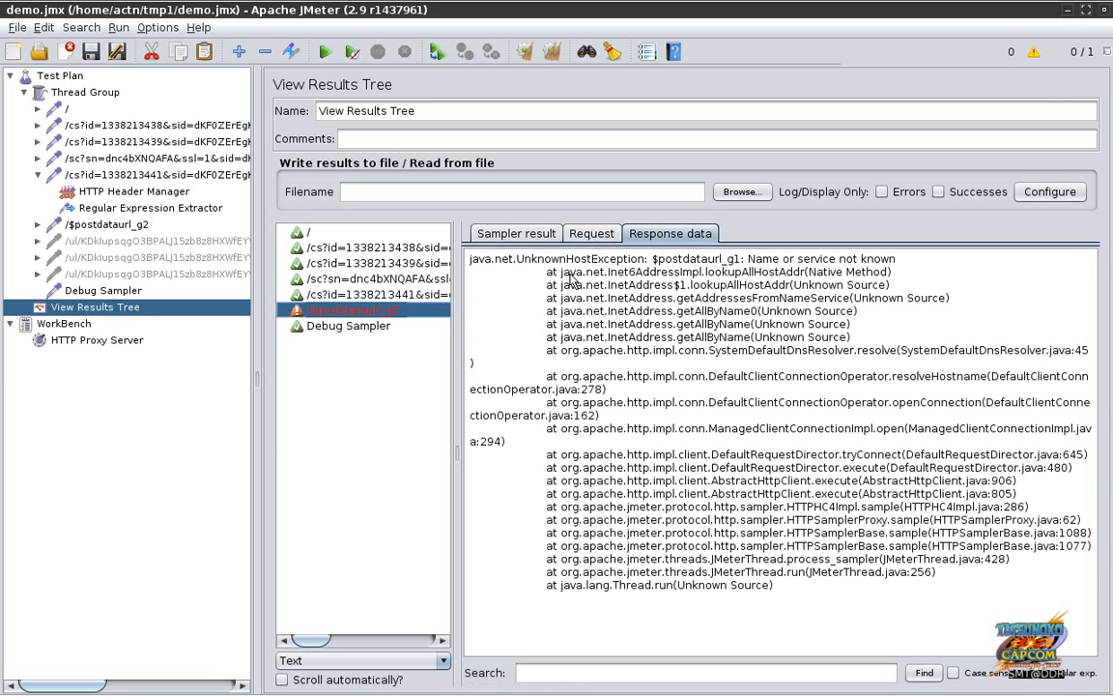
pyautogui.click(349, 327)
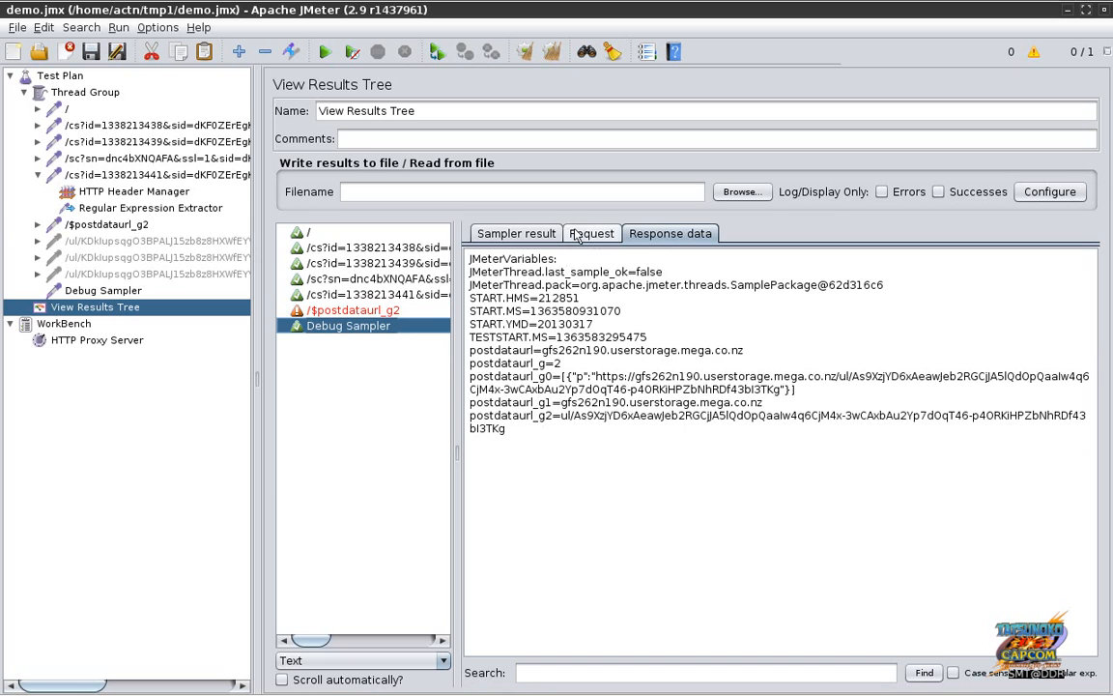
pyautogui.click(98, 224)
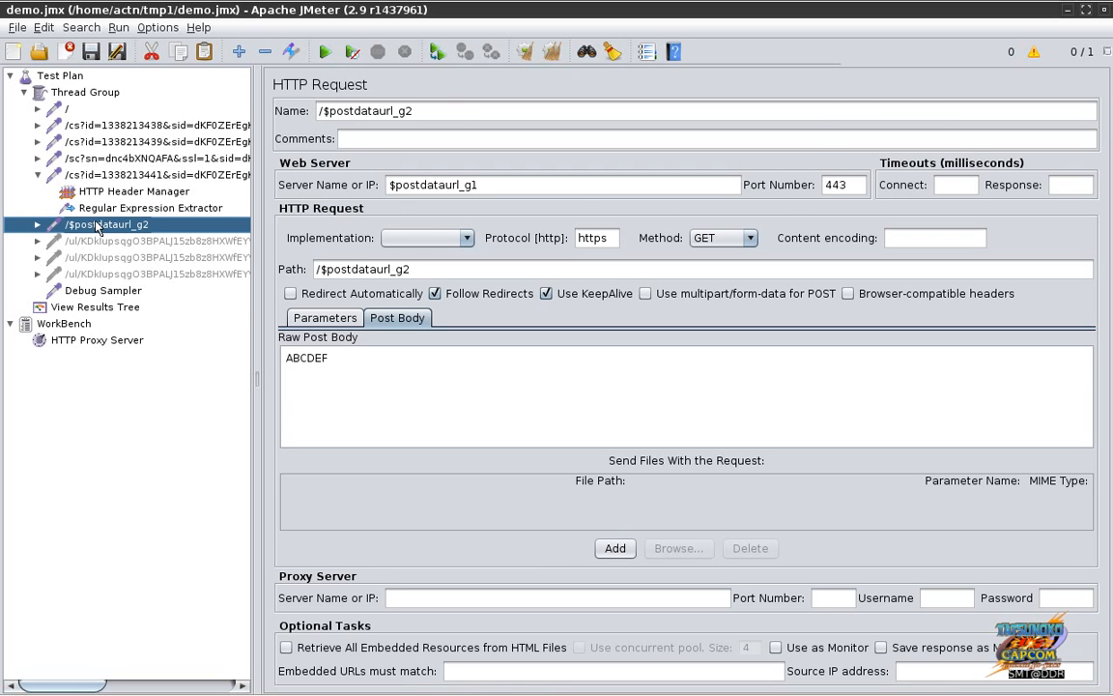
# Step: Use braced references: server ${postdataurl_g1}, name and path /${postdataurl_g2}
pyautogui.click(391, 185)
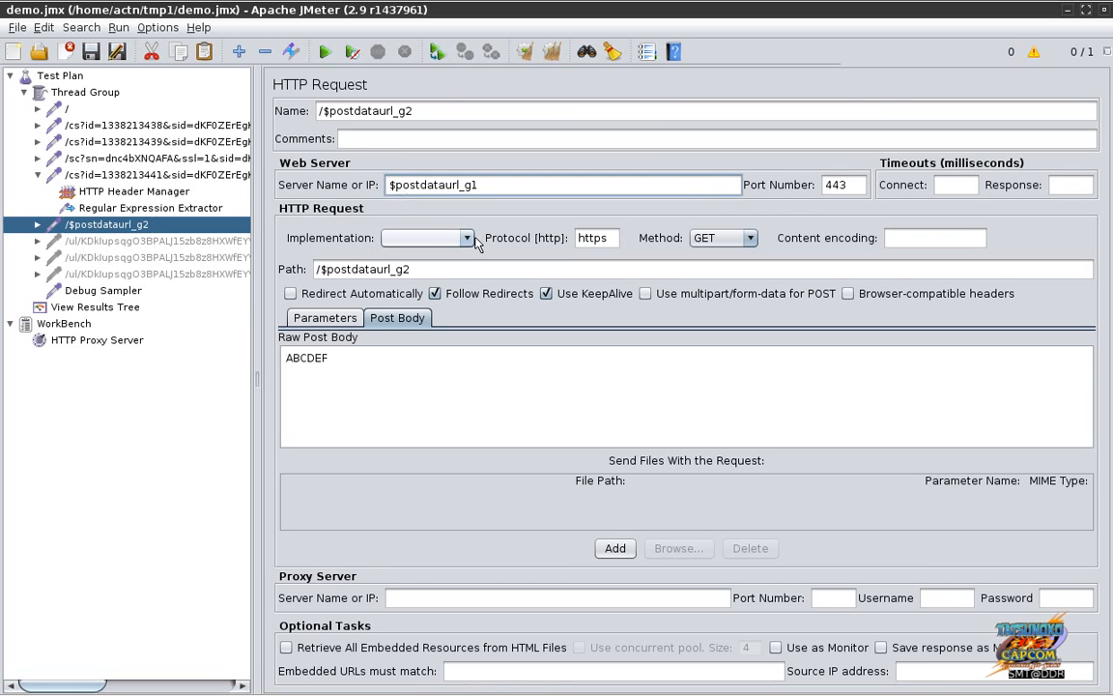
pyautogui.write('{')
pyautogui.press('End')
pyautogui.write('}')
pyautogui.click(331, 114)
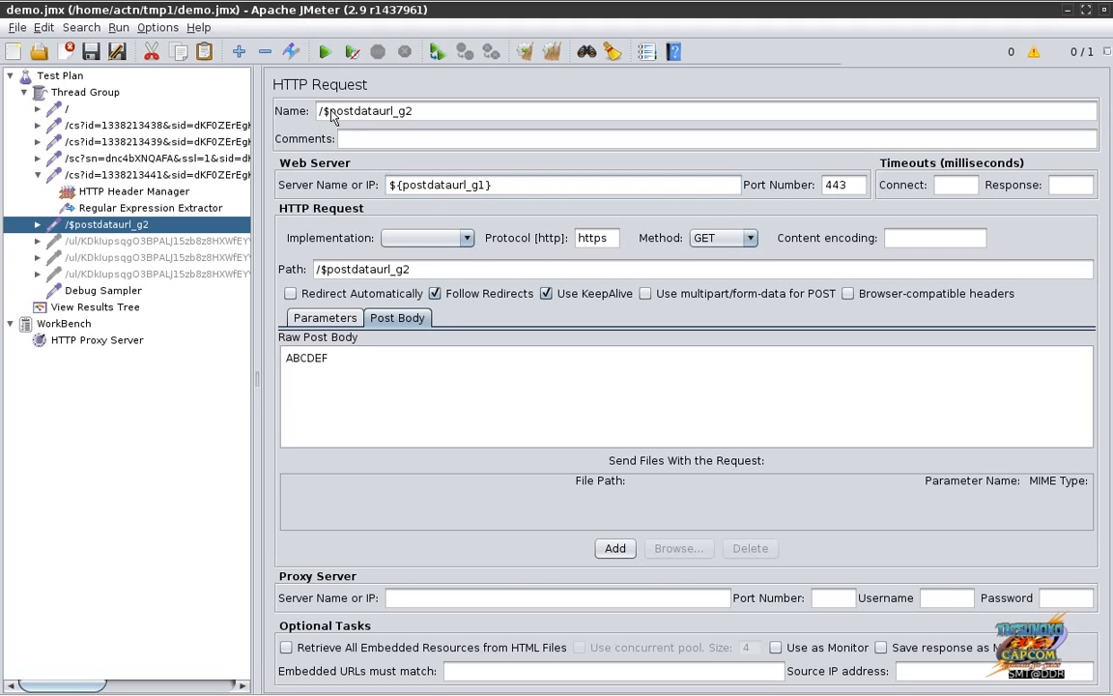
pyautogui.write('{')
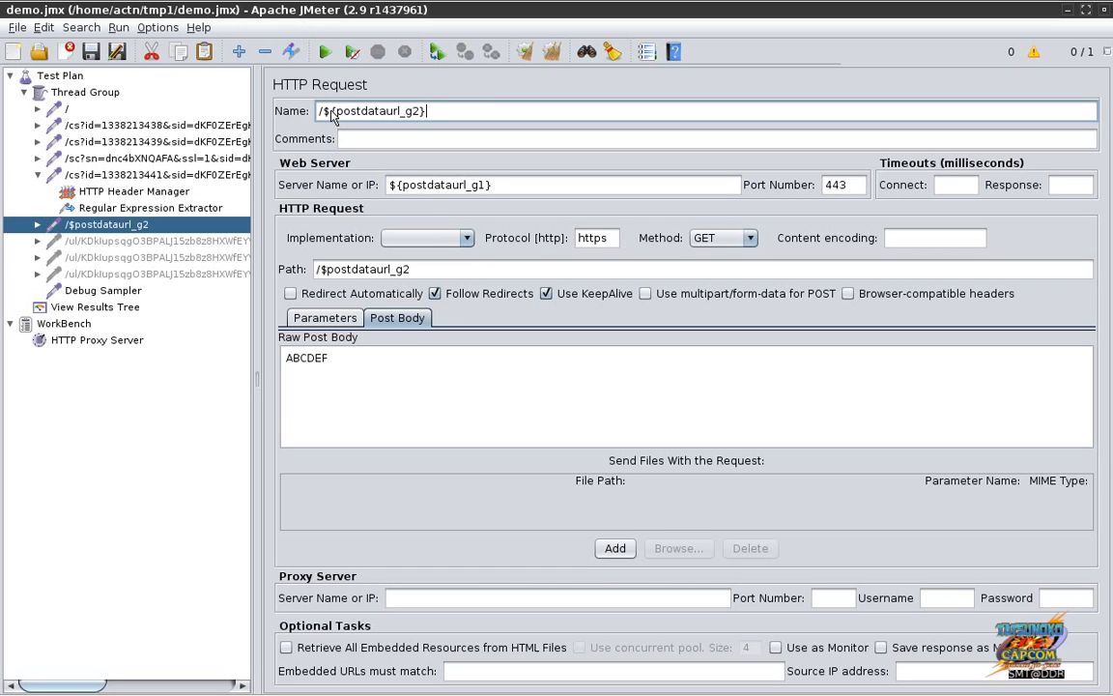
pyautogui.click(326, 272)
pyautogui.write('{')
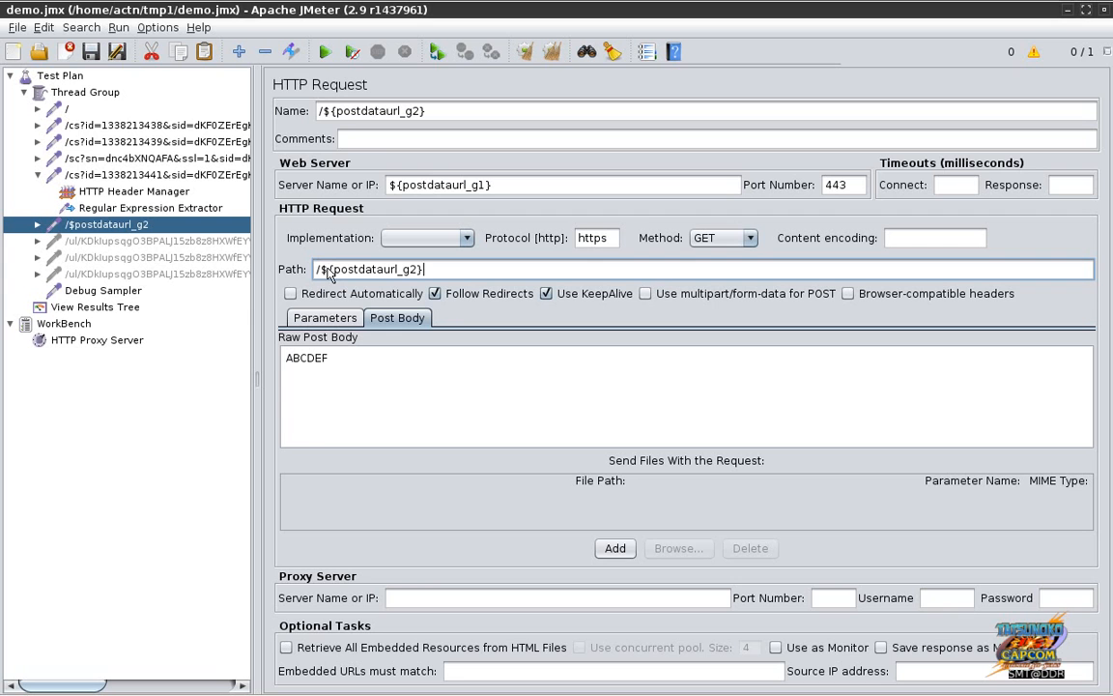
pyautogui.click(109, 294)
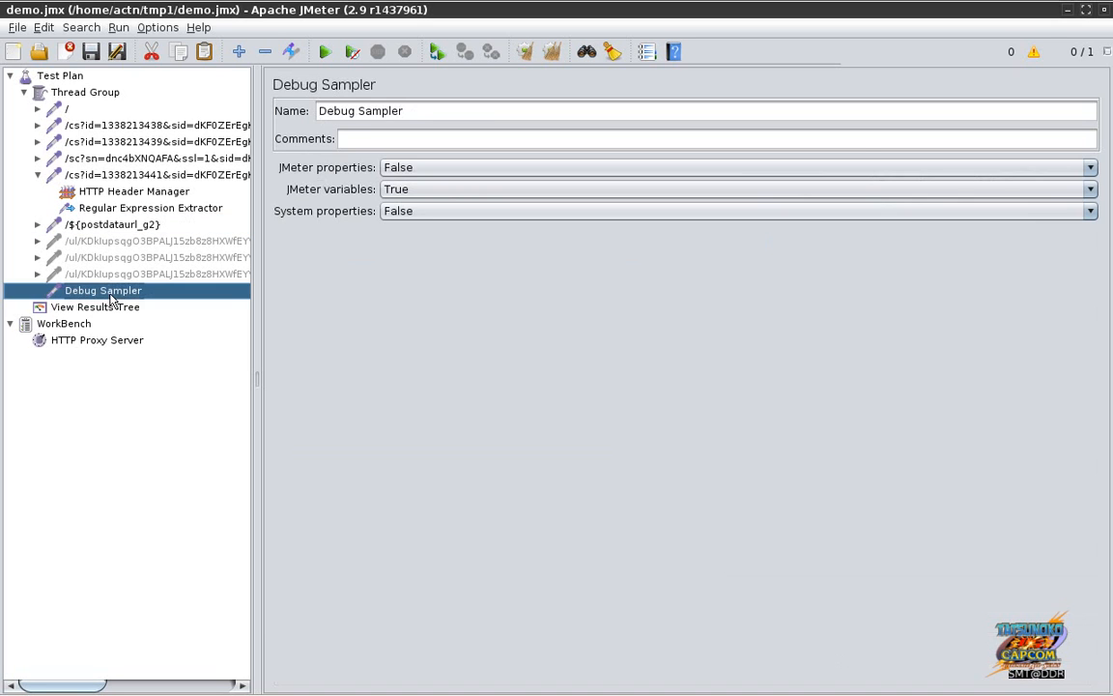
# Step: Clear the old results in View Results Tree and rerun the test plan
pyautogui.click(114, 308)
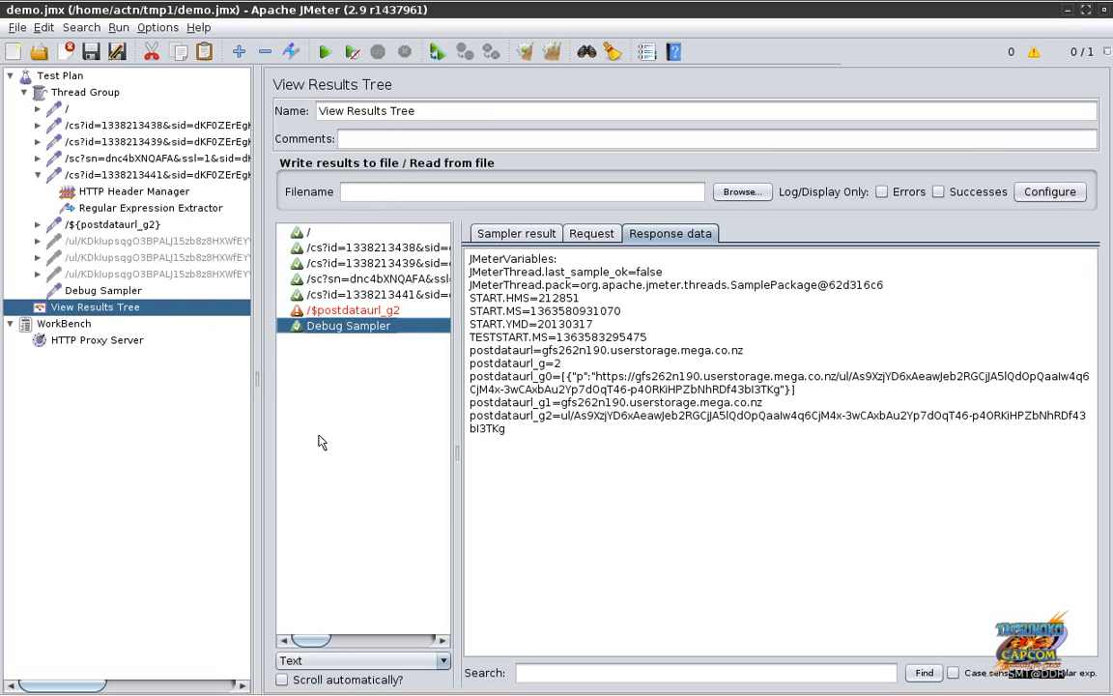
pyautogui.hotkey('ctrl', 'e')
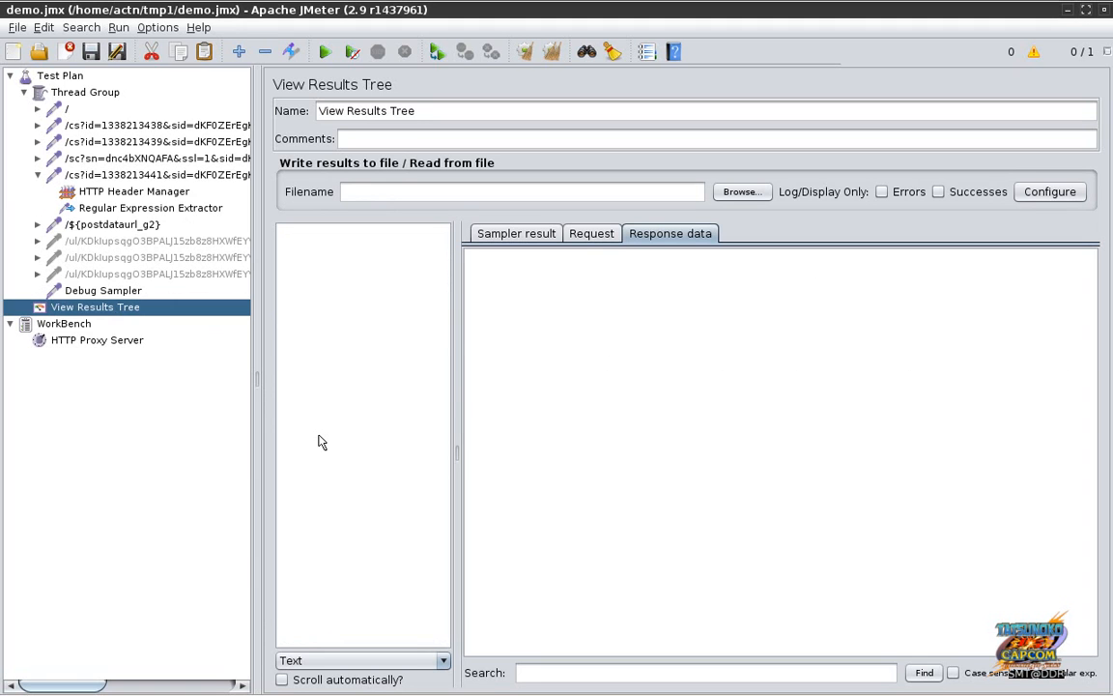
pyautogui.hotkey('ctrl', 'r')
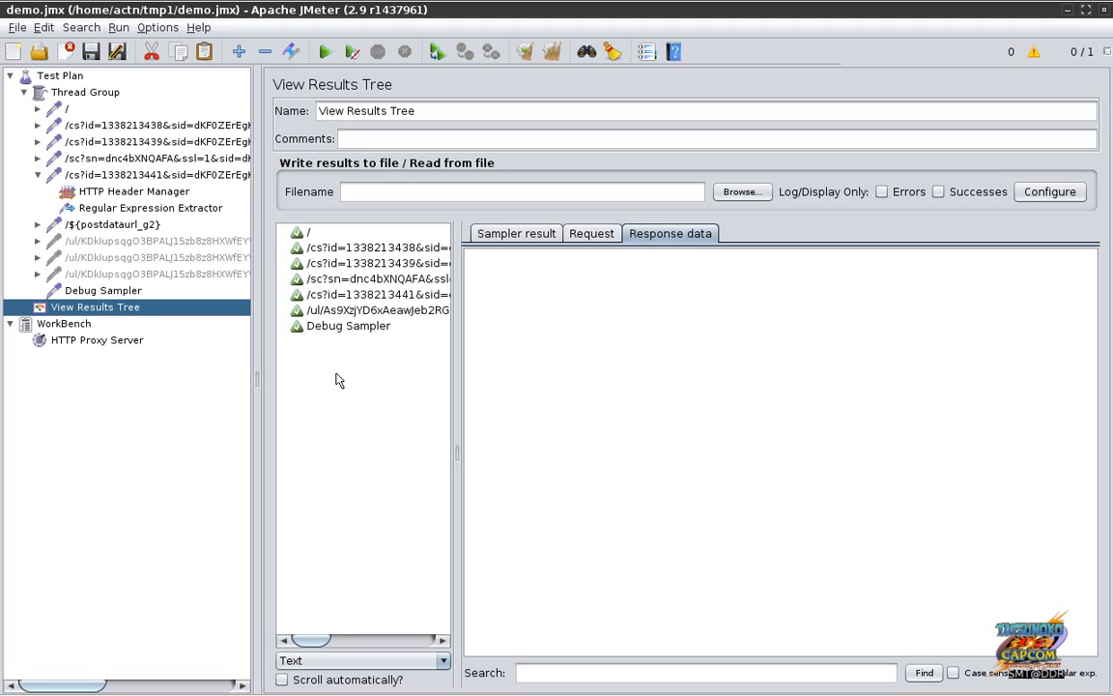
# Step: Check the new /ul/ upload sample's request, response body and 200 OK status headers
pyautogui.click(351, 313)
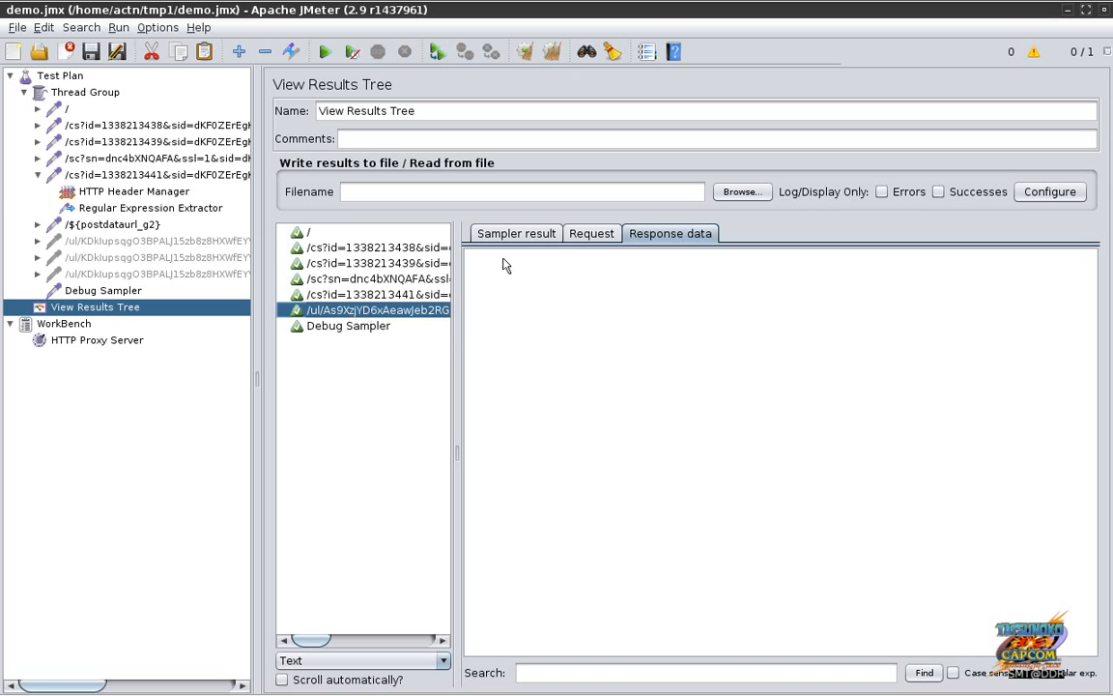
pyautogui.click(584, 236)
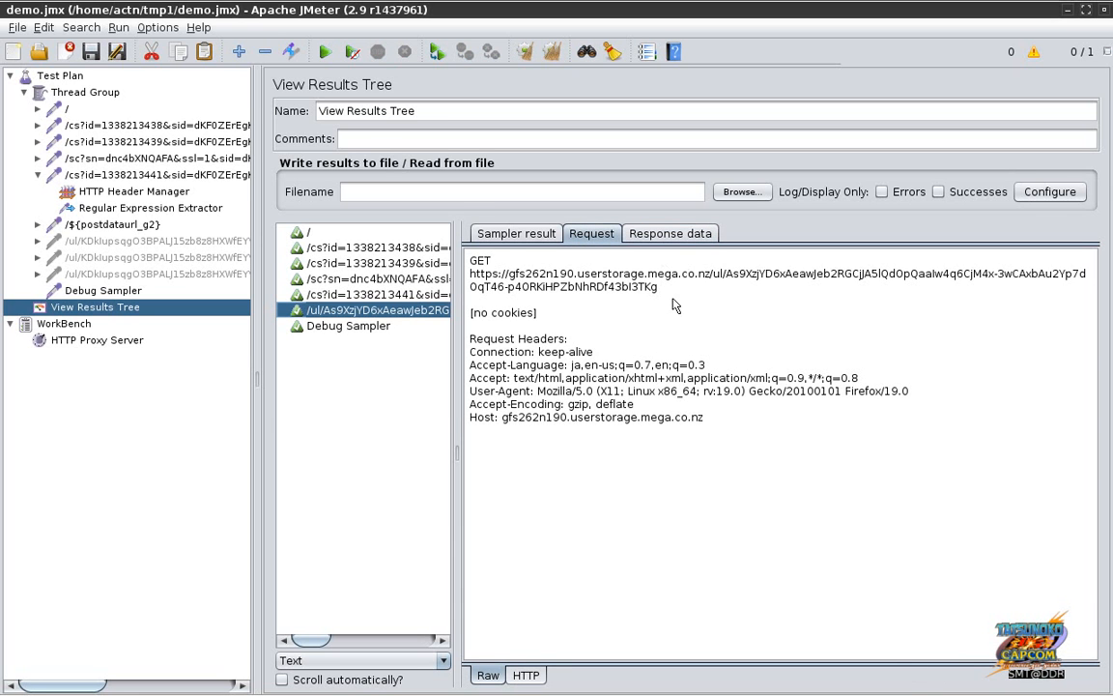
pyautogui.click(680, 237)
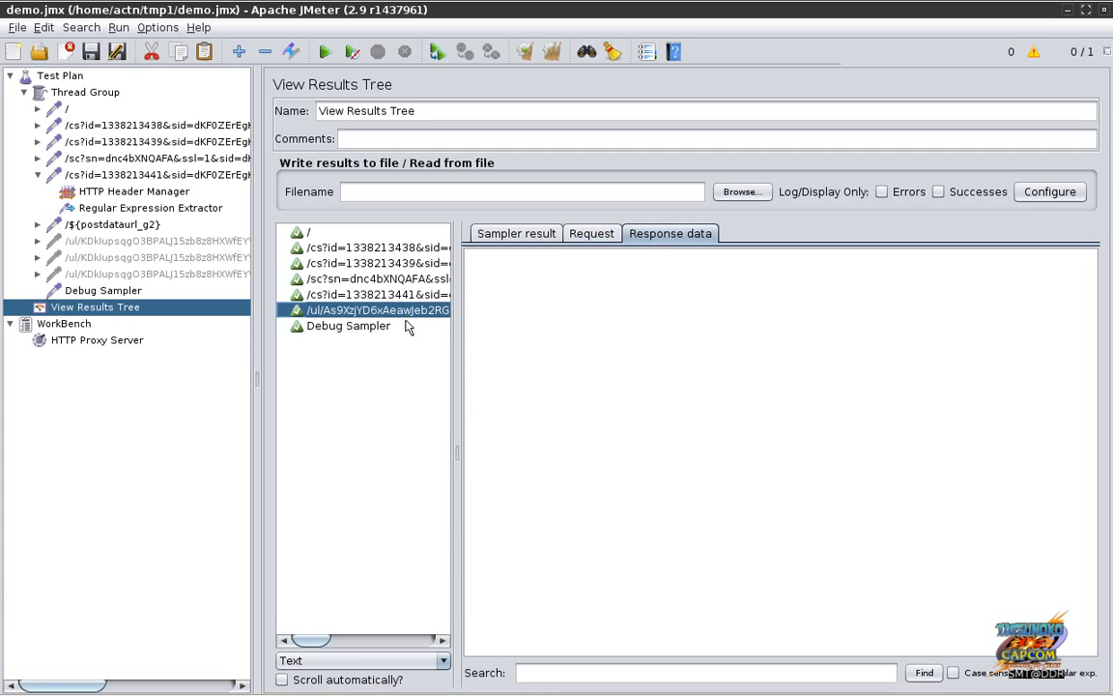
pyautogui.click(592, 234)
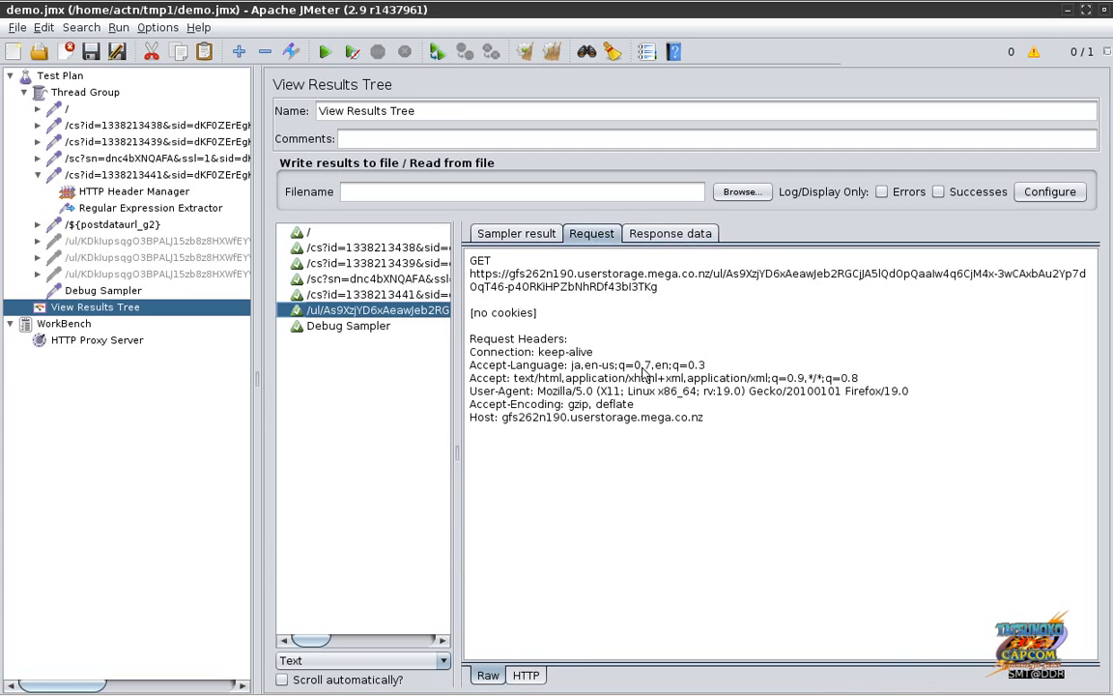
pyautogui.click(540, 239)
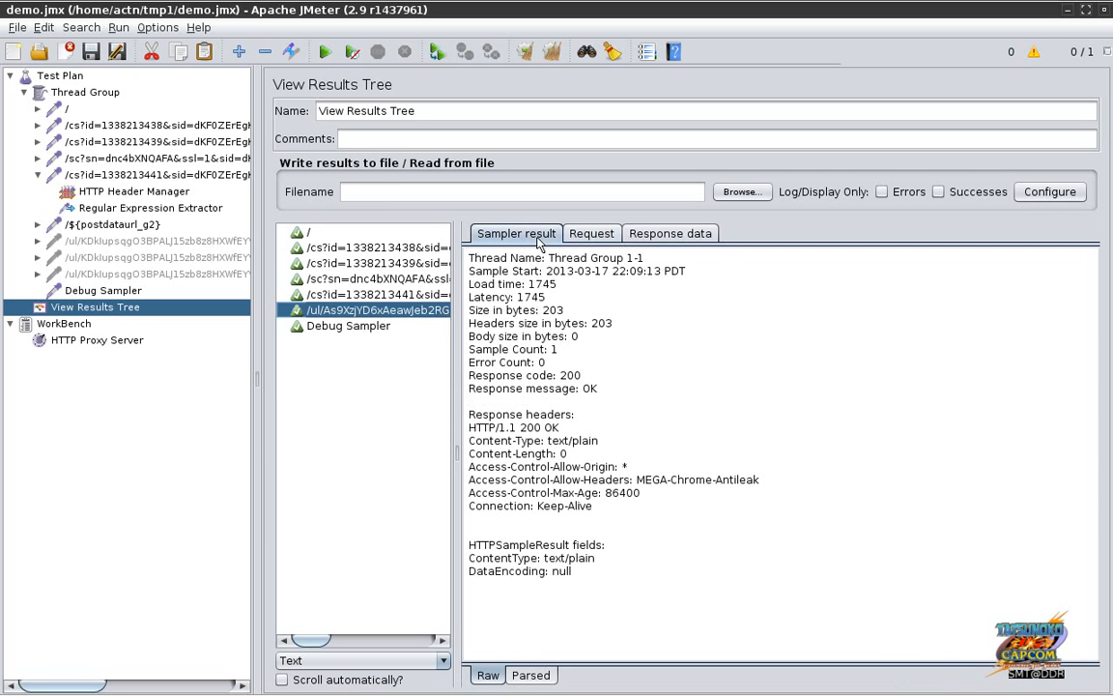
pyautogui.moveTo(520, 427); pyautogui.dragTo(573, 571)
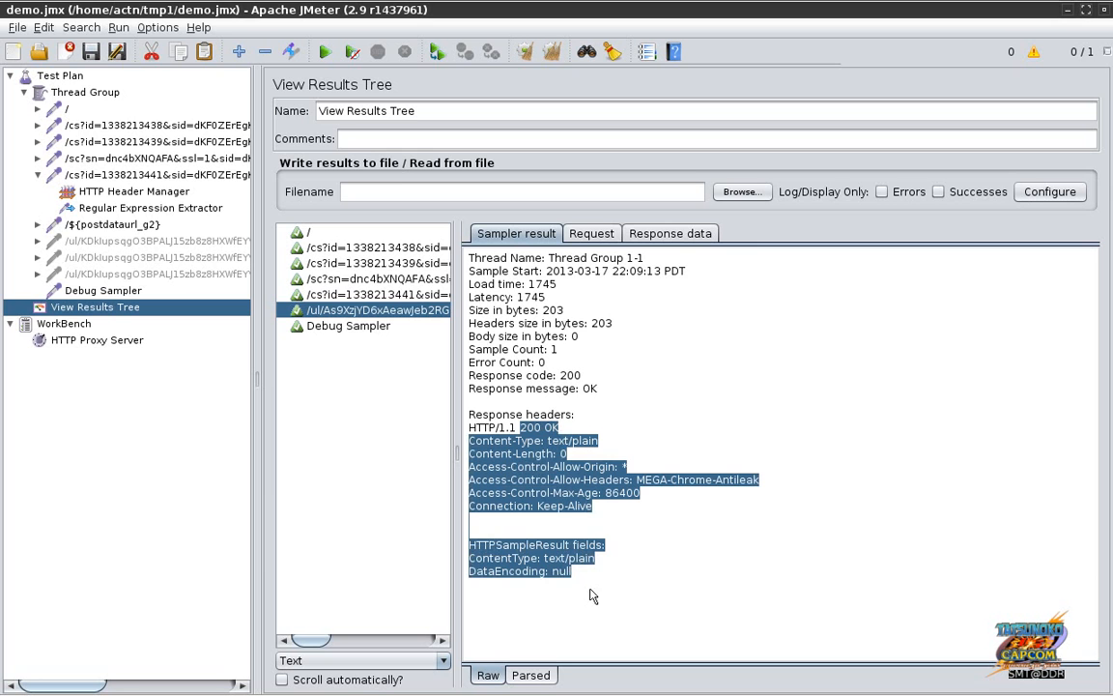
pyautogui.moveTo(460, 441); pyautogui.dragTo(567, 455)
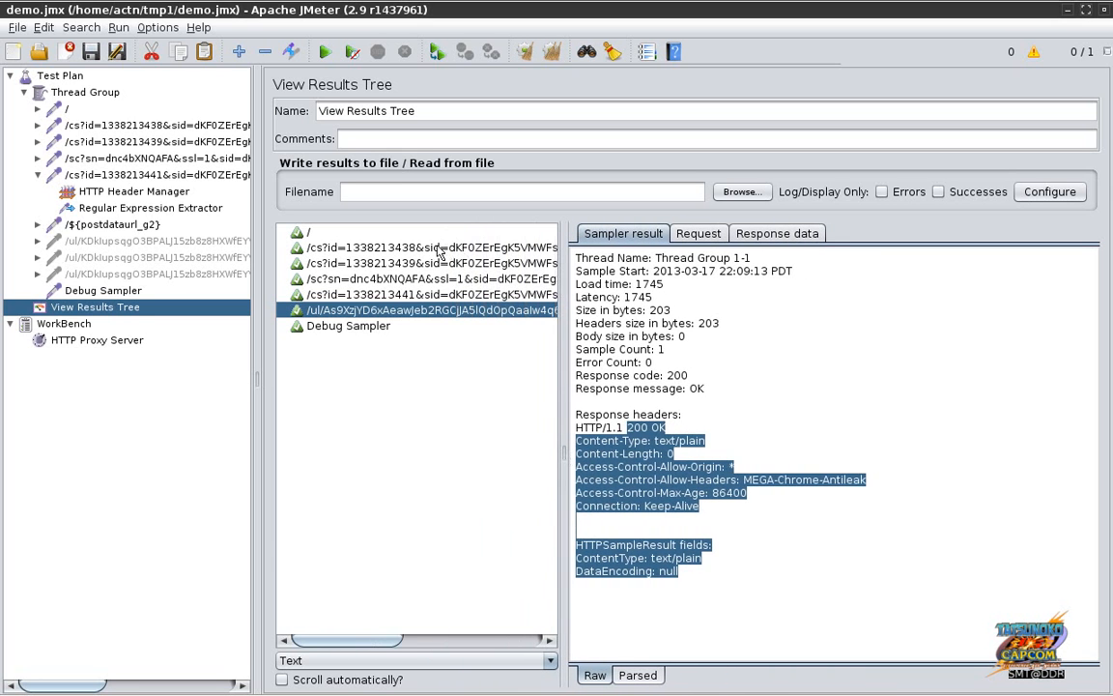
pyautogui.click(434, 249)
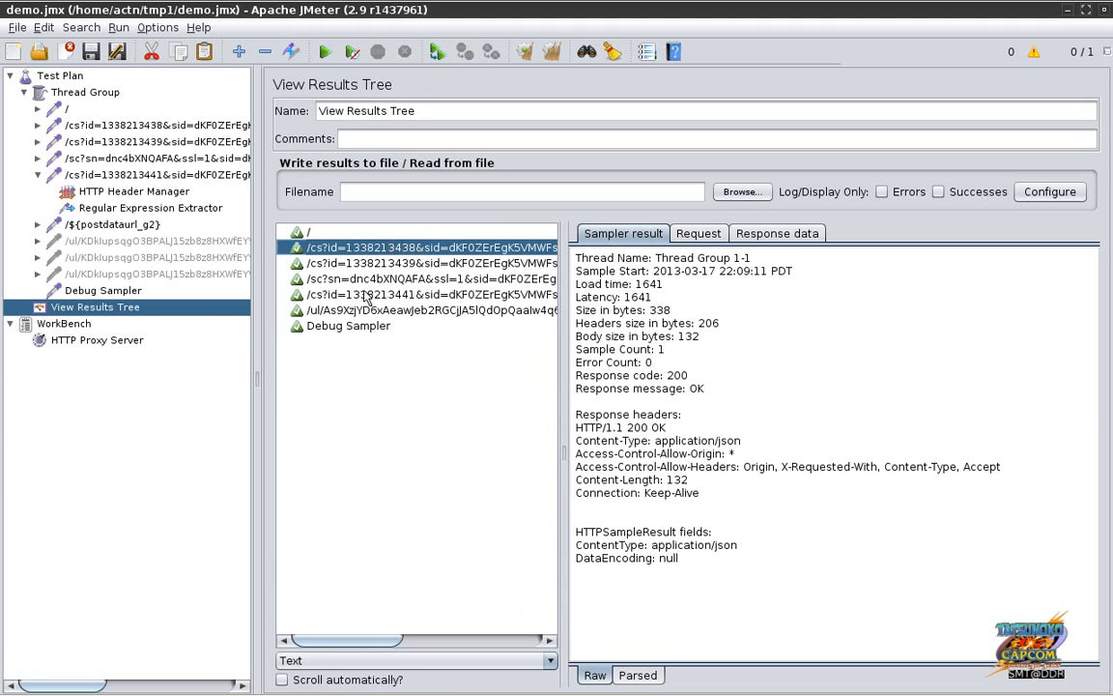
pyautogui.click(132, 294)
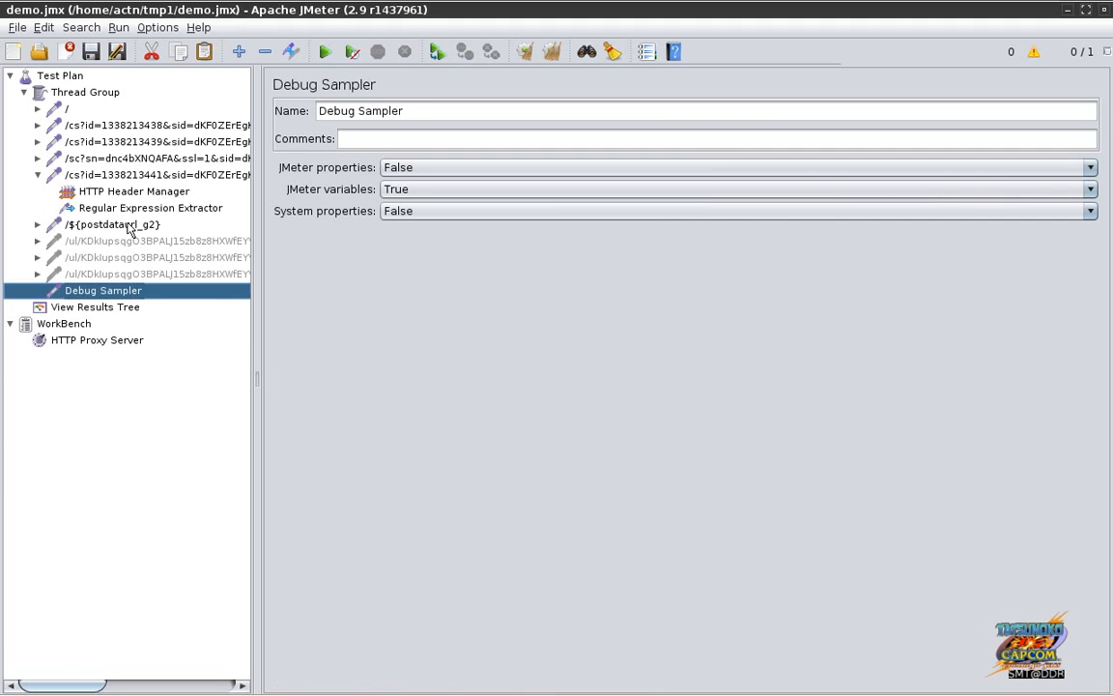
# Step: Switch the /${postdataurl_g2} request to parameters, deleting its ABCDEF raw post body
pyautogui.click(129, 226)
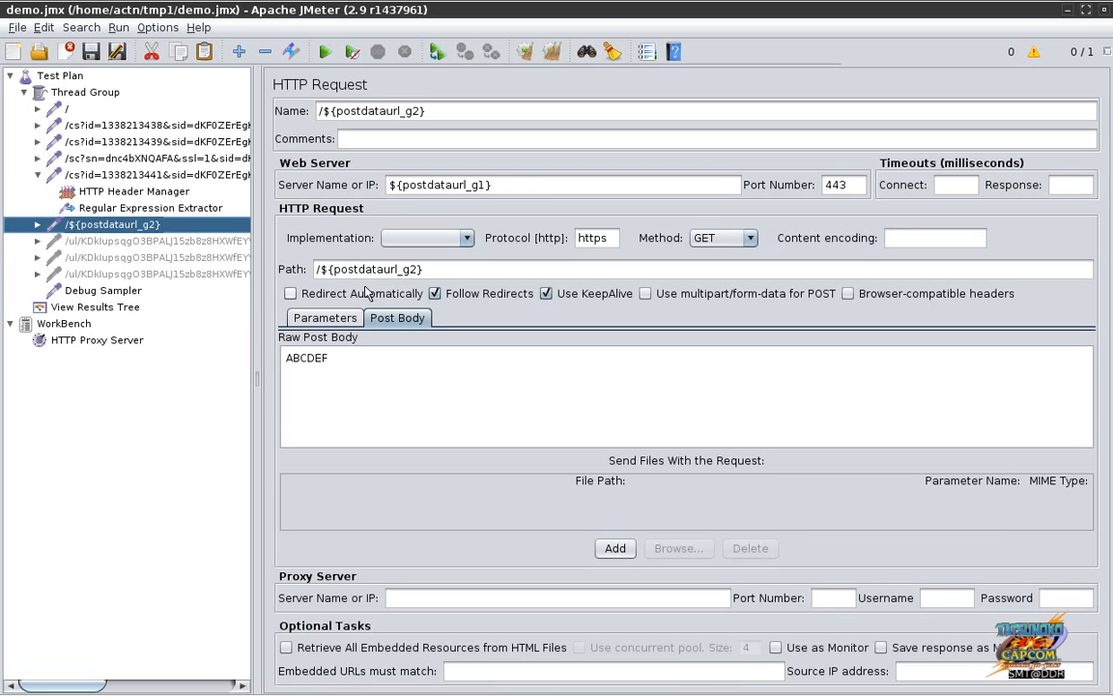
pyautogui.click(111, 290)
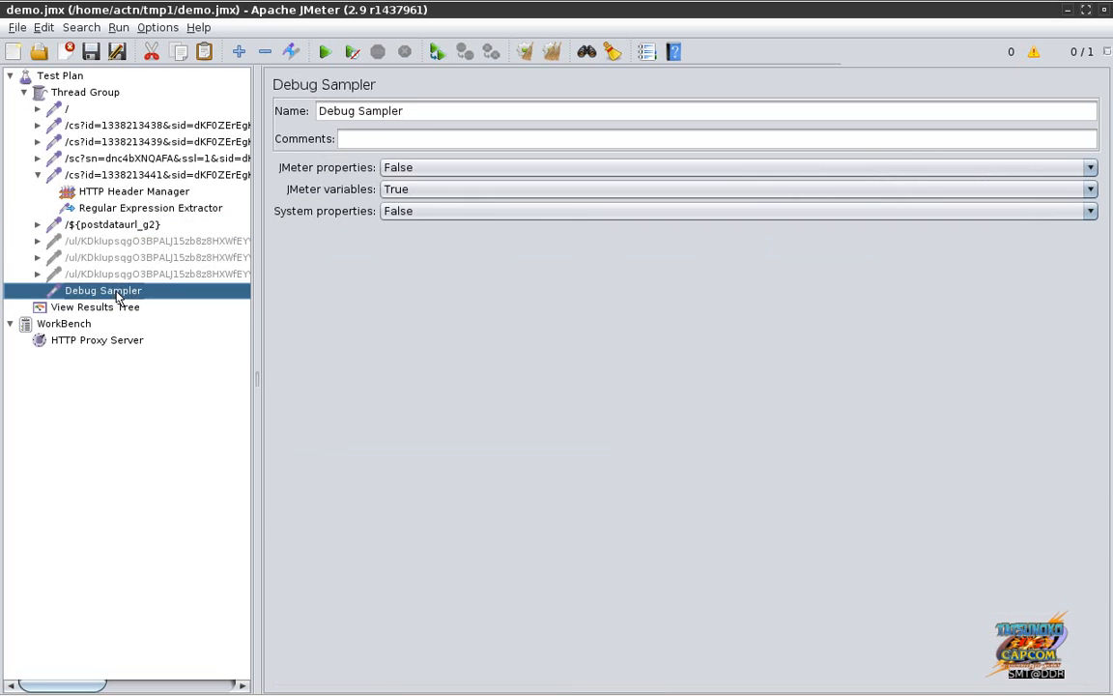
pyautogui.click(116, 225)
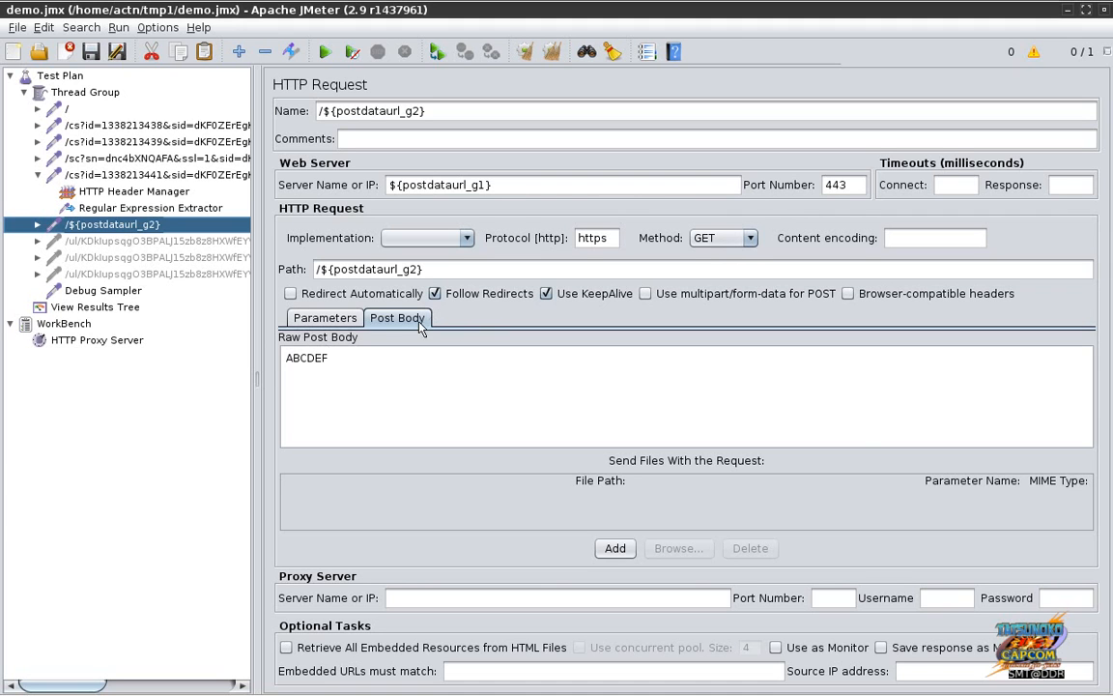
pyautogui.click(348, 322)
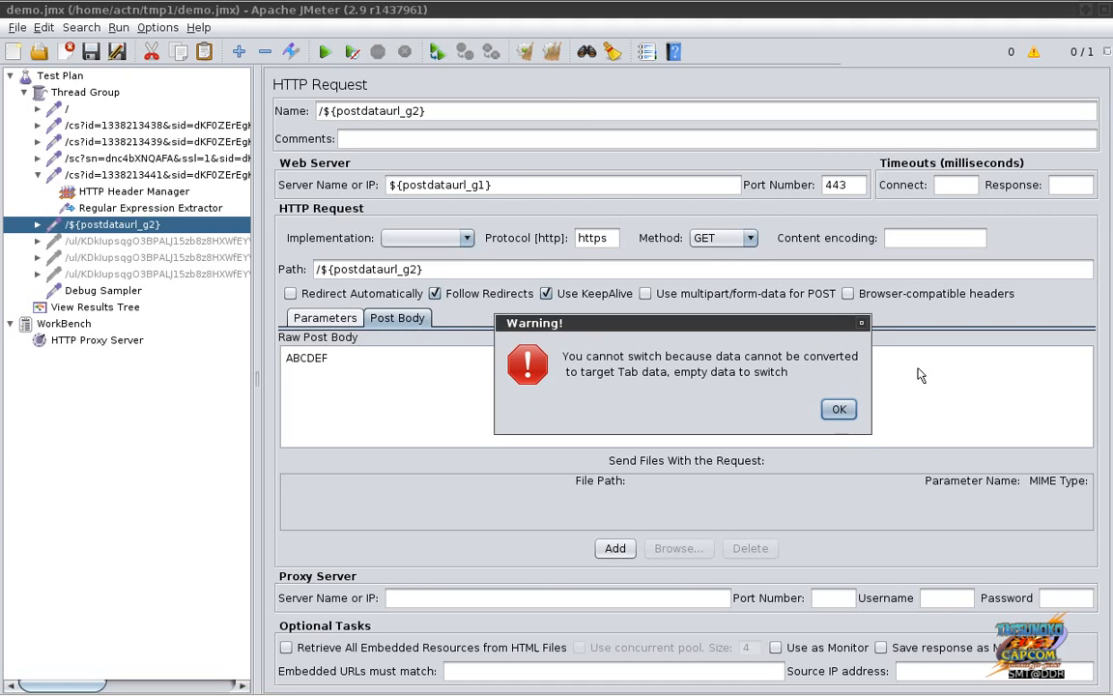
pyautogui.click(838, 409)
pyautogui.press('BackSpace')
pyautogui.press('BackSpace')
pyautogui.press('BackSpace')
pyautogui.press('BackSpace')
pyautogui.press('BackSpace')
pyautogui.press('BackSpace')
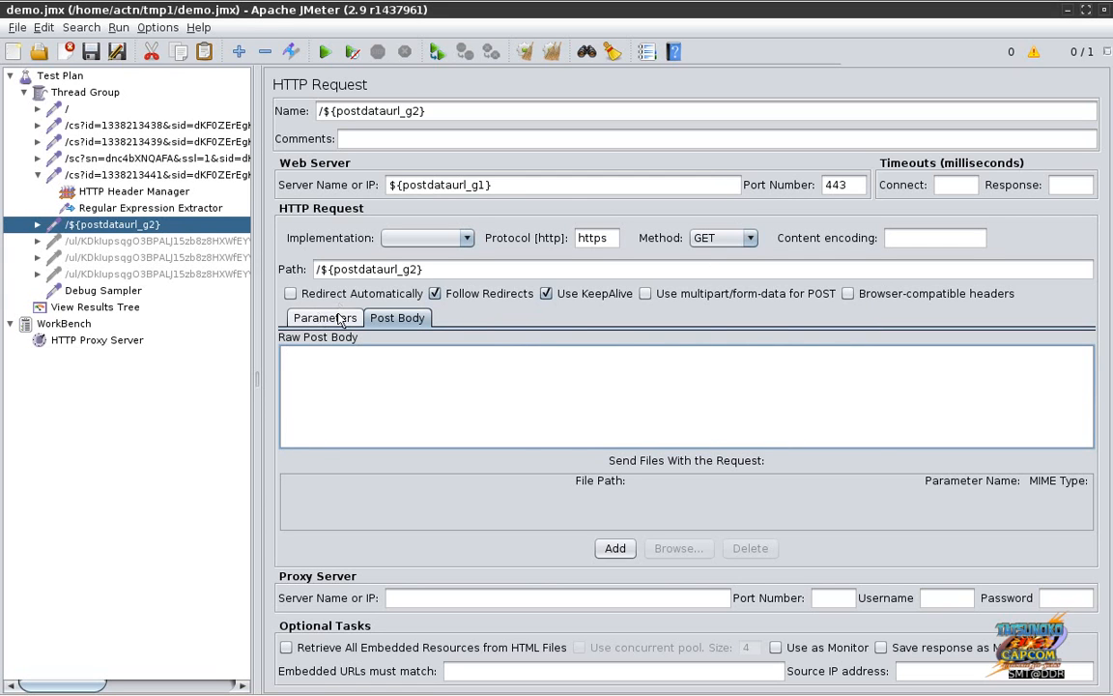
pyautogui.click(325, 318)
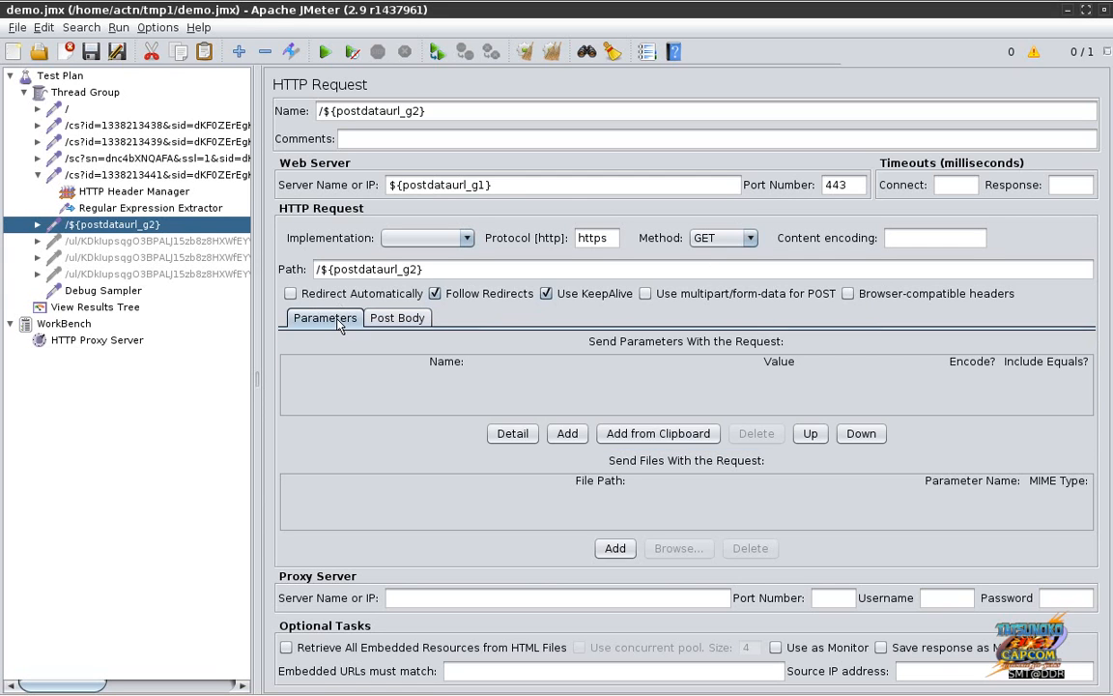
# Step: Compare the first upload request's settings with the /${postdataurl_g2} request
pyautogui.click(140, 242)
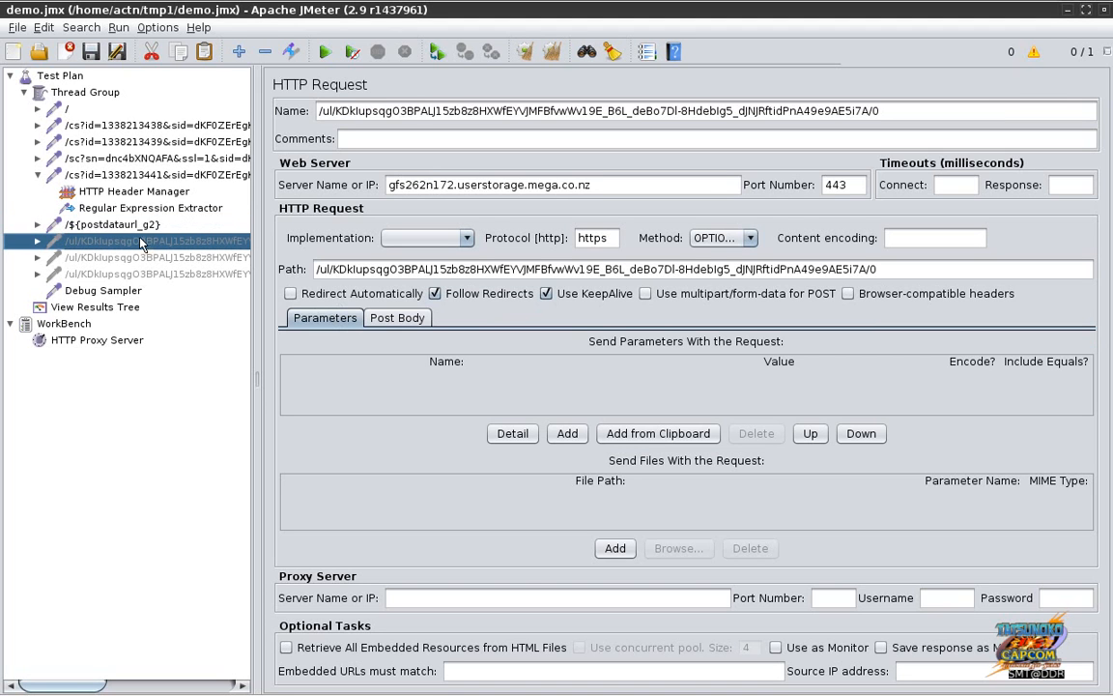
pyautogui.click(141, 226)
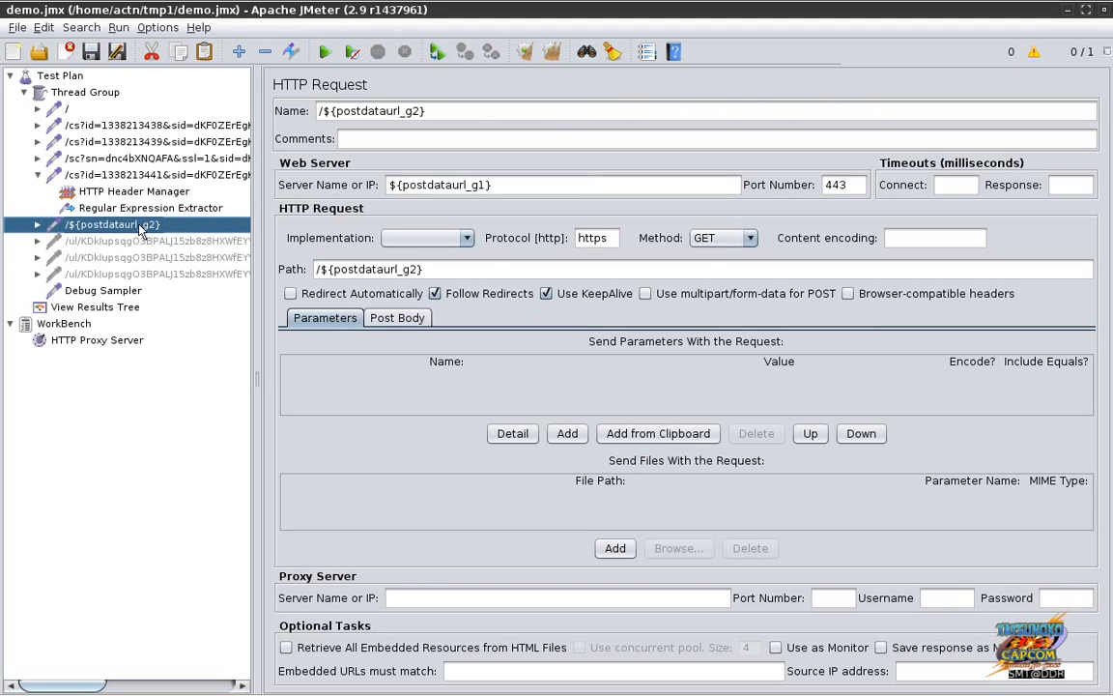
pyautogui.click(143, 243)
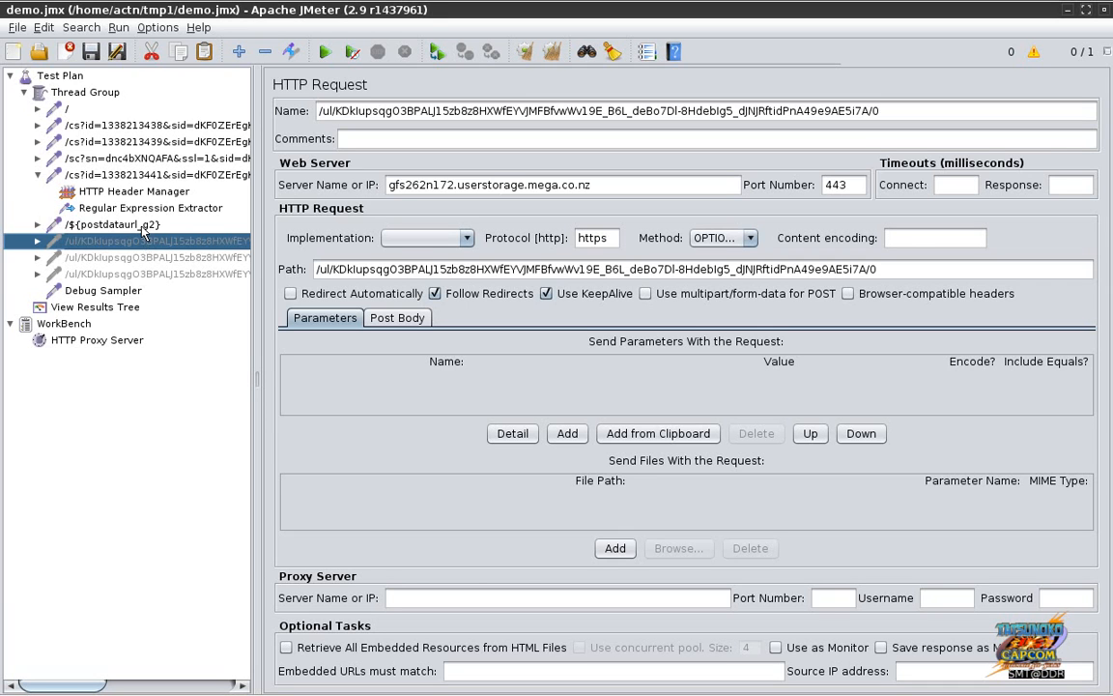
# Step: Review the upload requests and copy the name /${postdataurl_g2} from the existing request
pyautogui.click(141, 227)
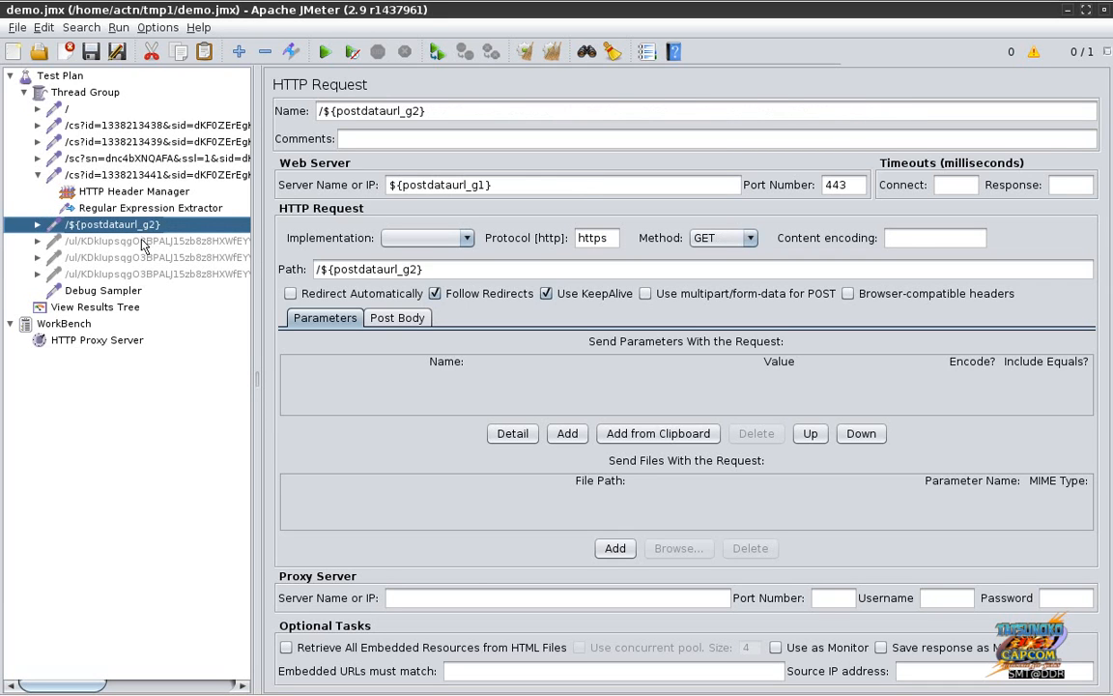
pyautogui.click(142, 240)
pyautogui.click(143, 258)
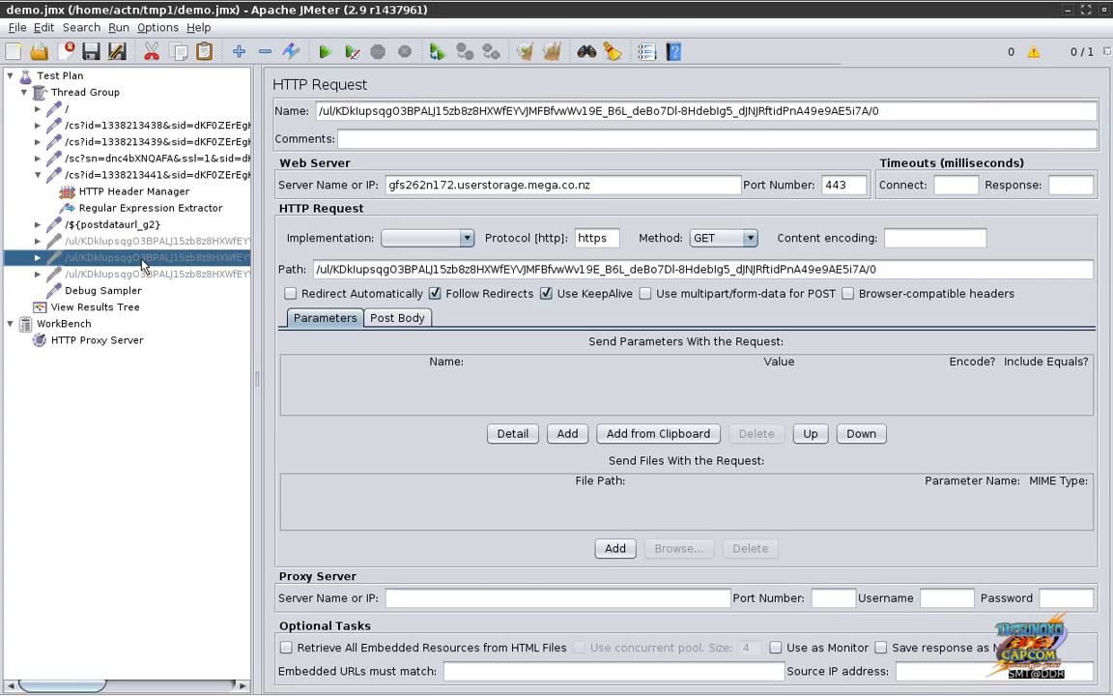
pyautogui.click(142, 274)
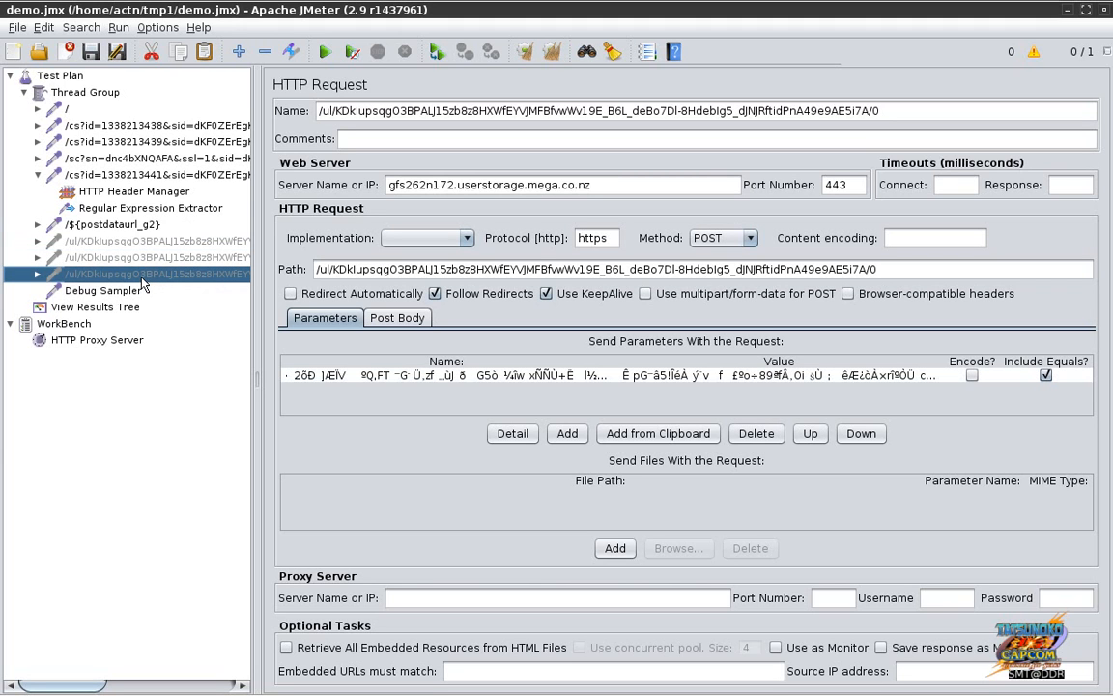
pyautogui.click(138, 226)
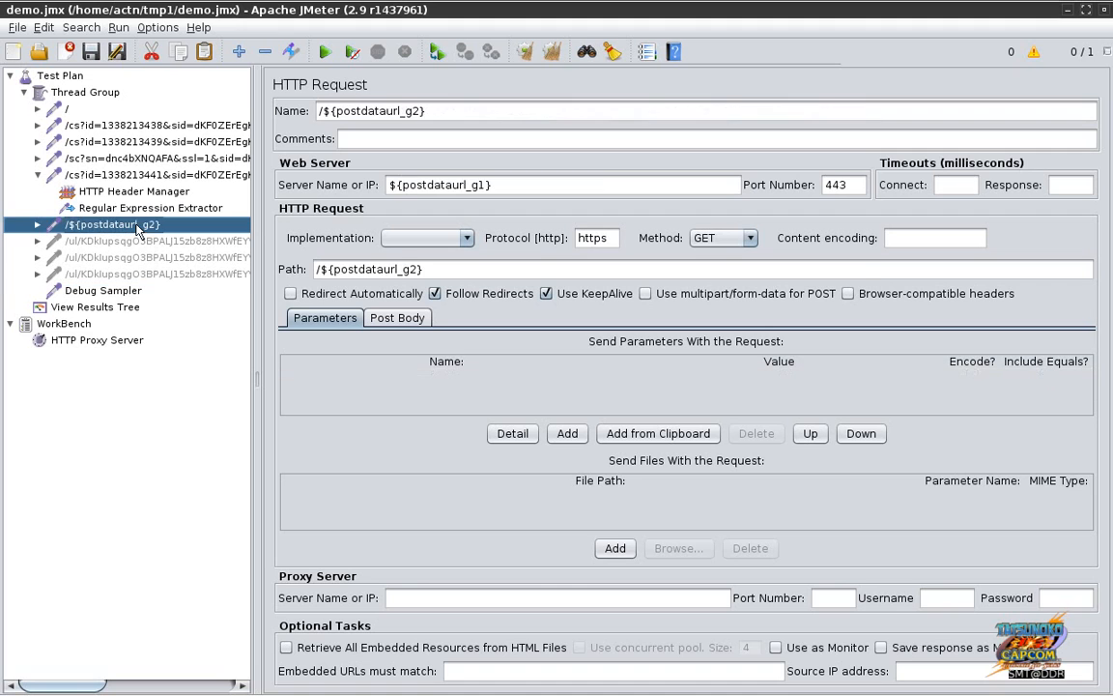
pyautogui.click(498, 115)
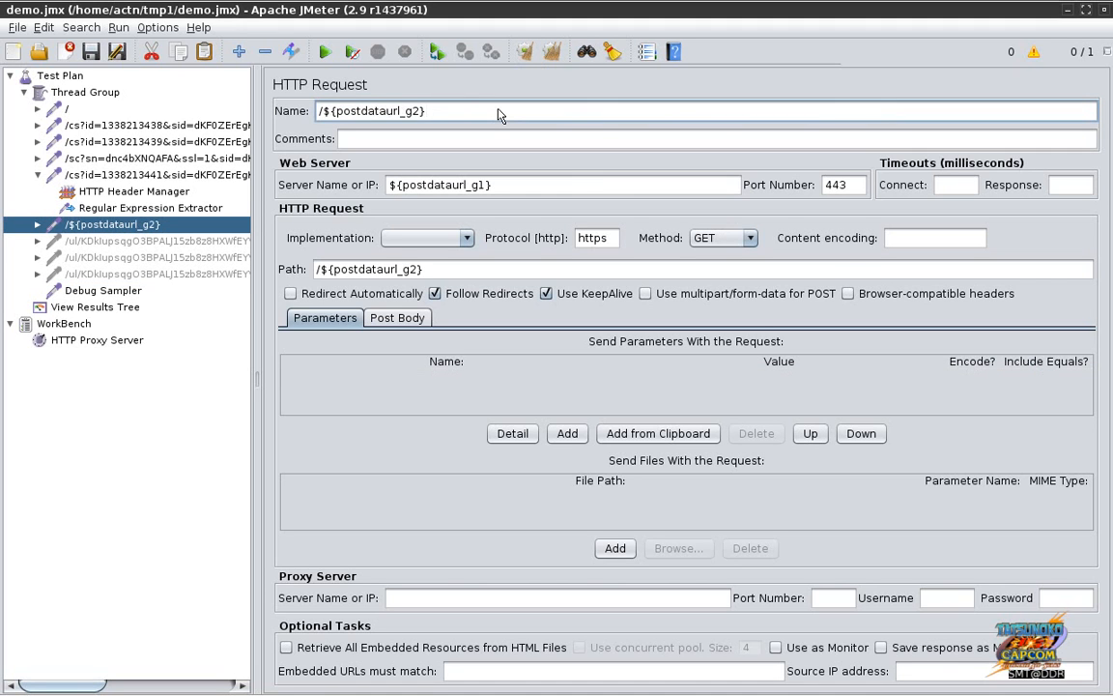
pyautogui.hotkey('ctrl', 'a')
pyautogui.hotkey('ctrl', 'c')
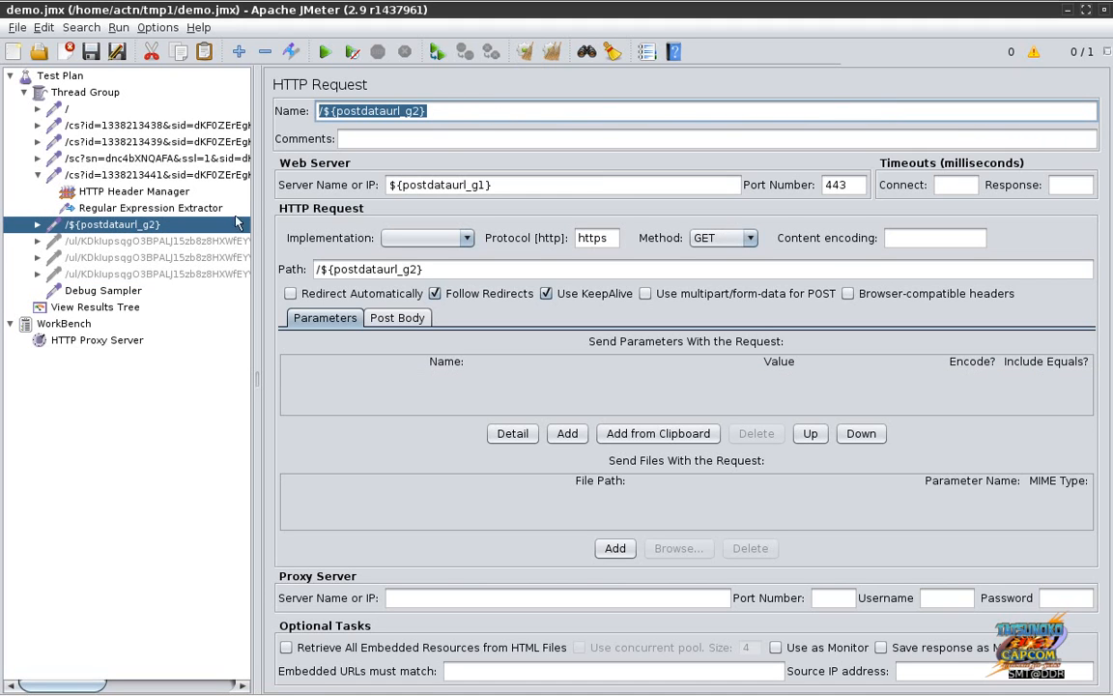
# Step: Set the OPTIONS upload request's name and path to /${postdataurl_g2}
pyautogui.click(140, 241)
pyautogui.click(536, 114)
pyautogui.hotkey('ctrl', 'a')
pyautogui.hotkey('ctrl', 'v')
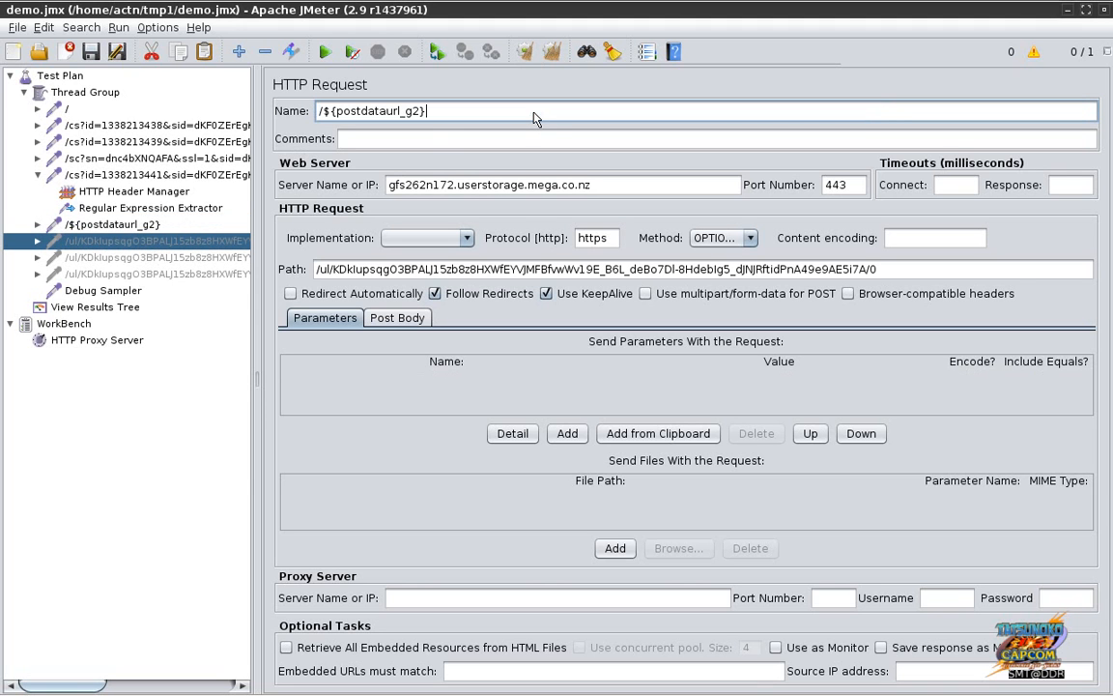
pyautogui.click(490, 272)
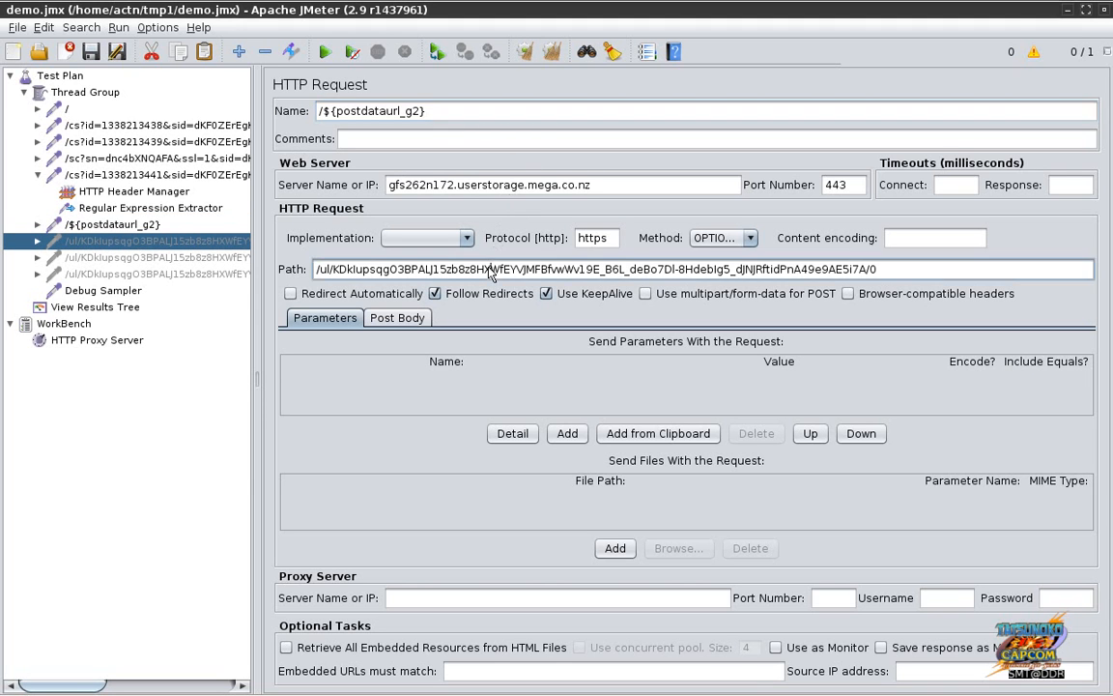
pyautogui.hotkey('ctrl', 'a')
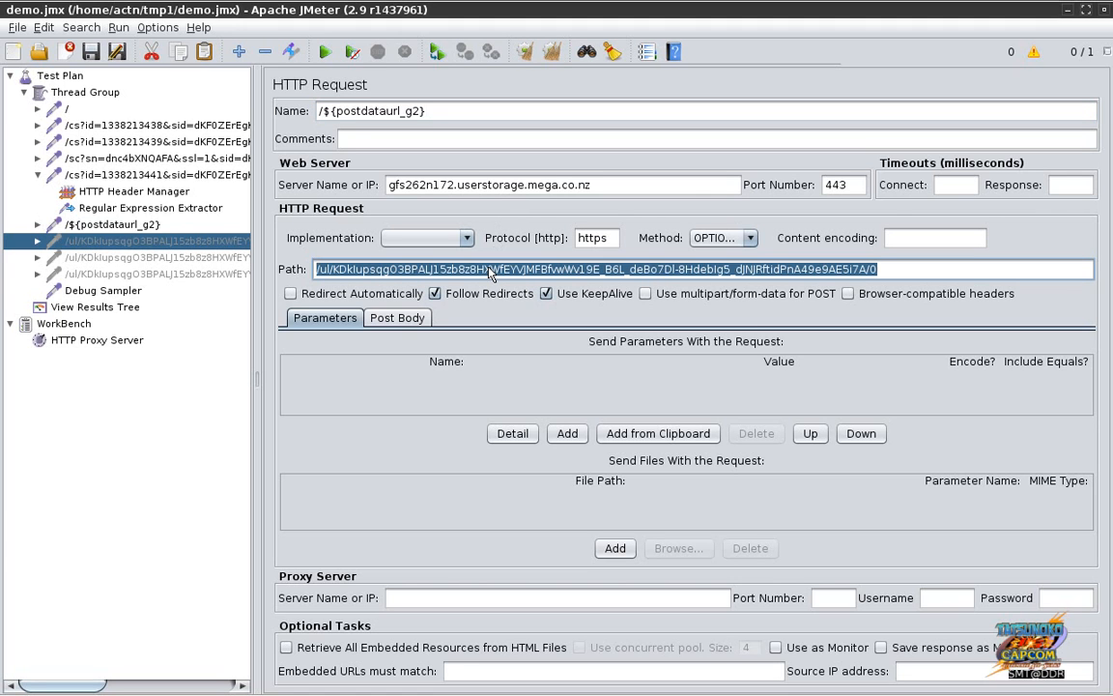
pyautogui.hotkey('ctrl', 'v')
# Step: Set the OPTIONS request's server name to ${postdataurl_g1}
pyautogui.click(587, 190)
pyautogui.hotkey('ctrl', 'a')
pyautogui.hotkey('ctrl', 'v')
pyautogui.press('Home')
pyautogui.press('Delete')
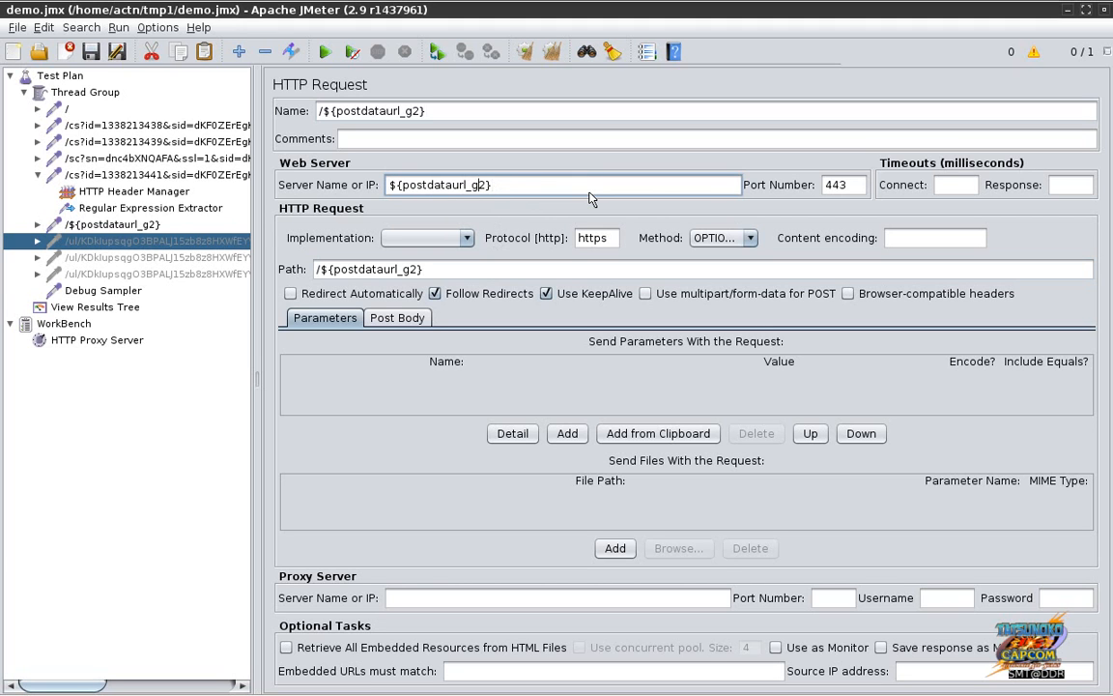
pyautogui.press('BackSpace')
pyautogui.write('1')
pyautogui.click(184, 258)
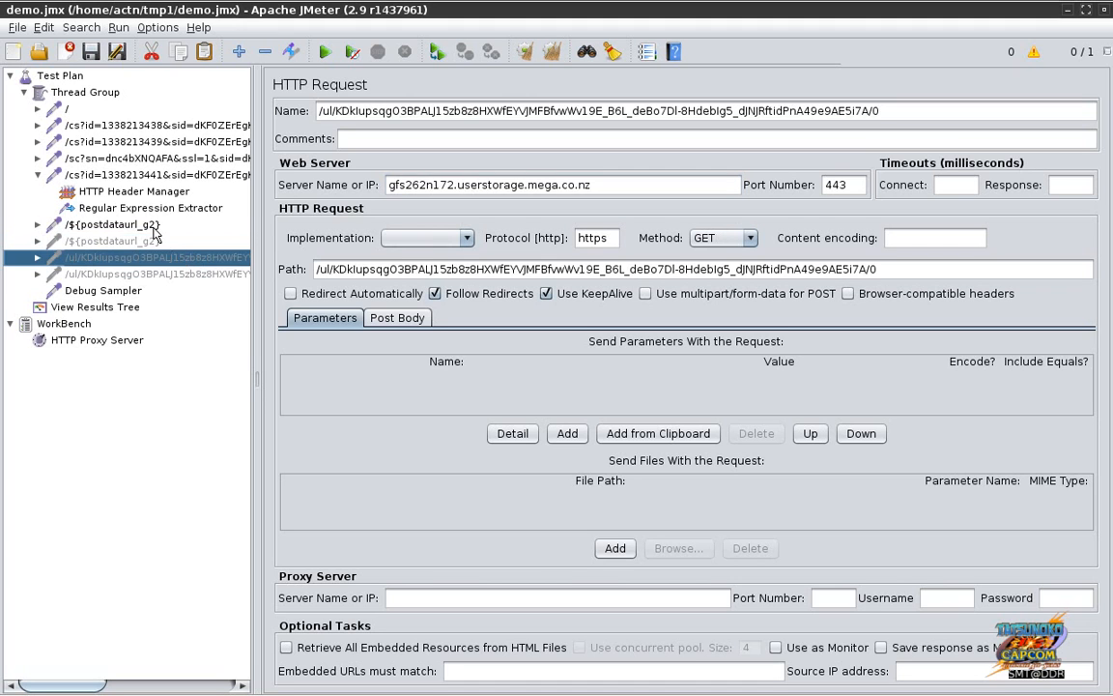
# Step: Enable the two disabled GET and POST upload requests
pyautogui.click(151, 227)
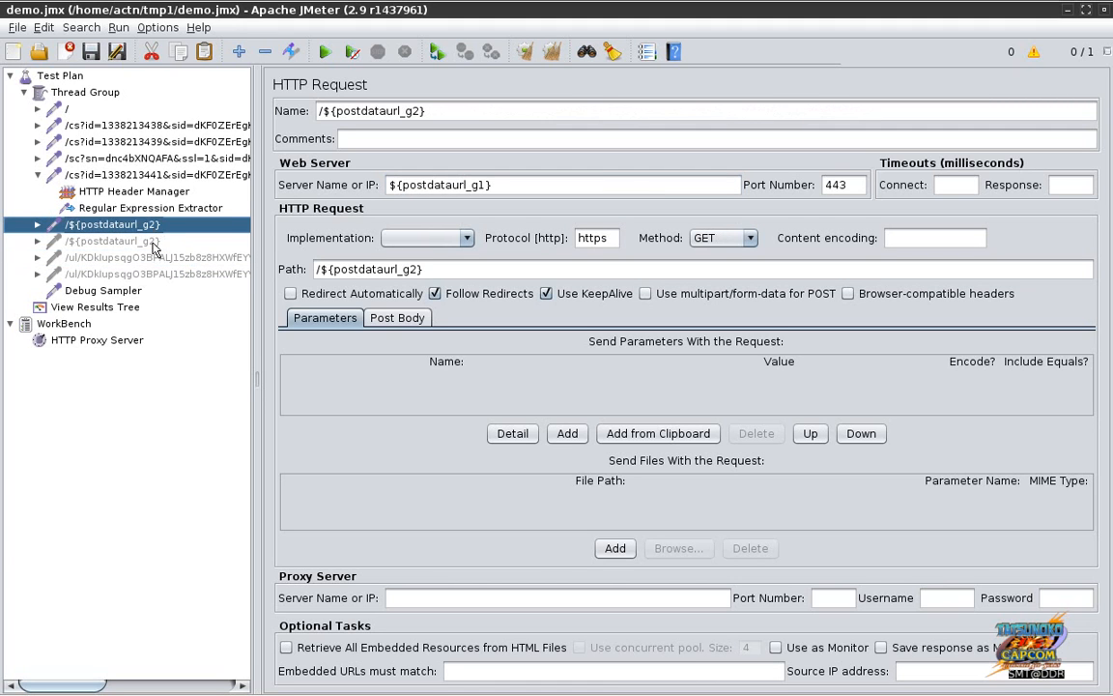
pyautogui.click(152, 240)
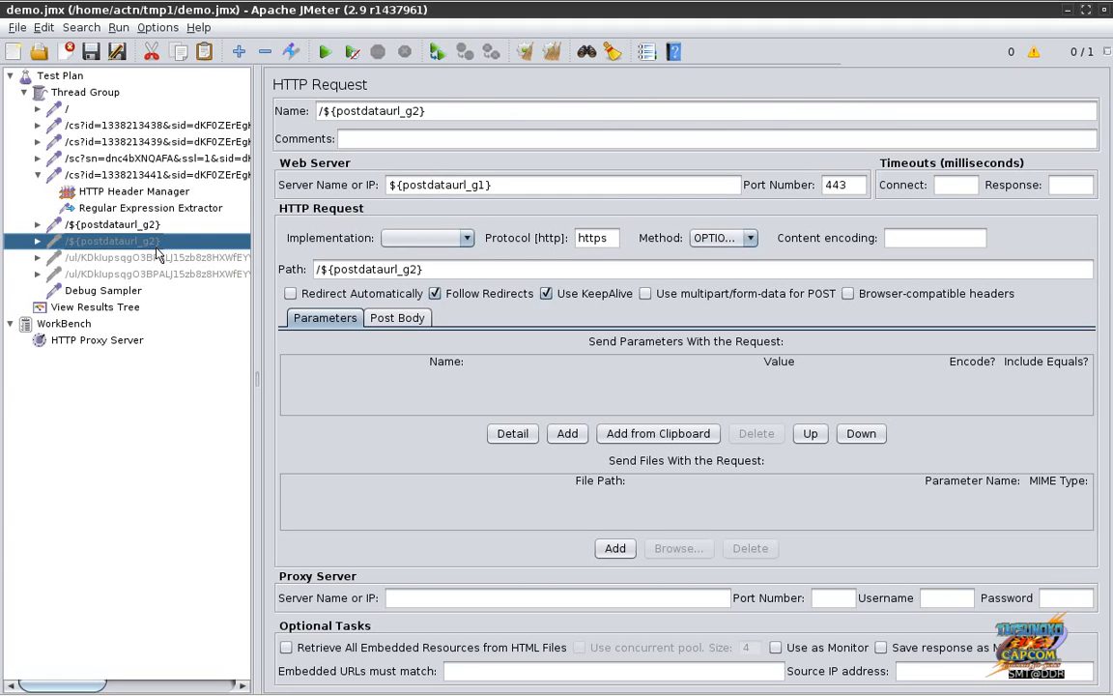
pyautogui.click(158, 259)
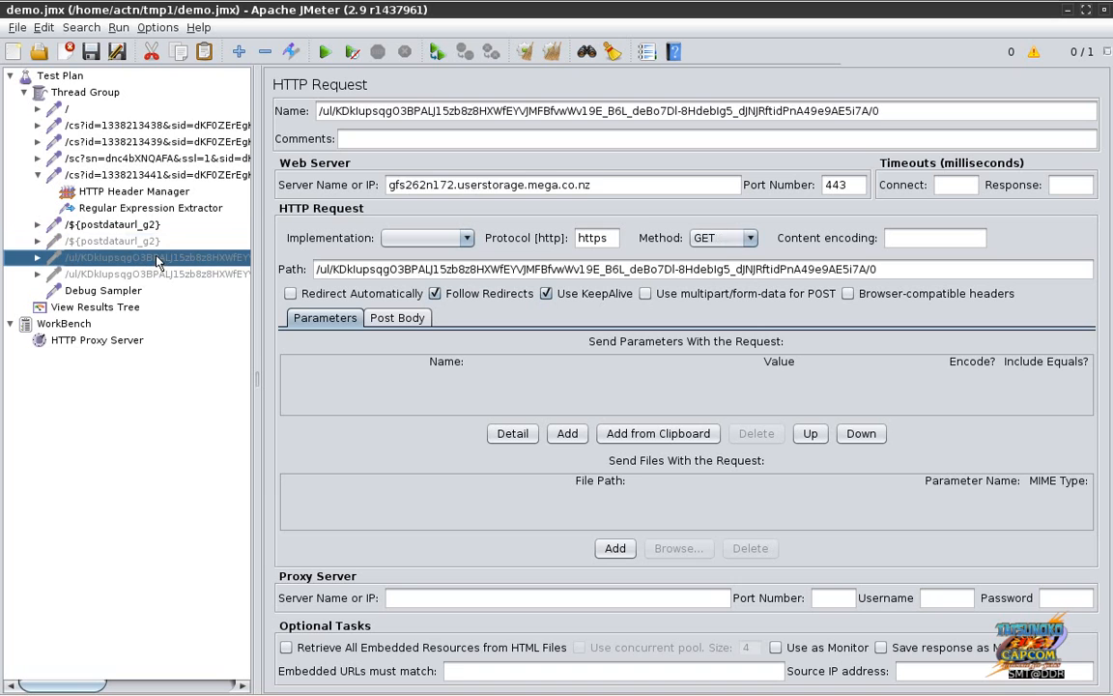
pyautogui.keyDown('shift'); pyautogui.click(155, 276); pyautogui.keyUp('shift')
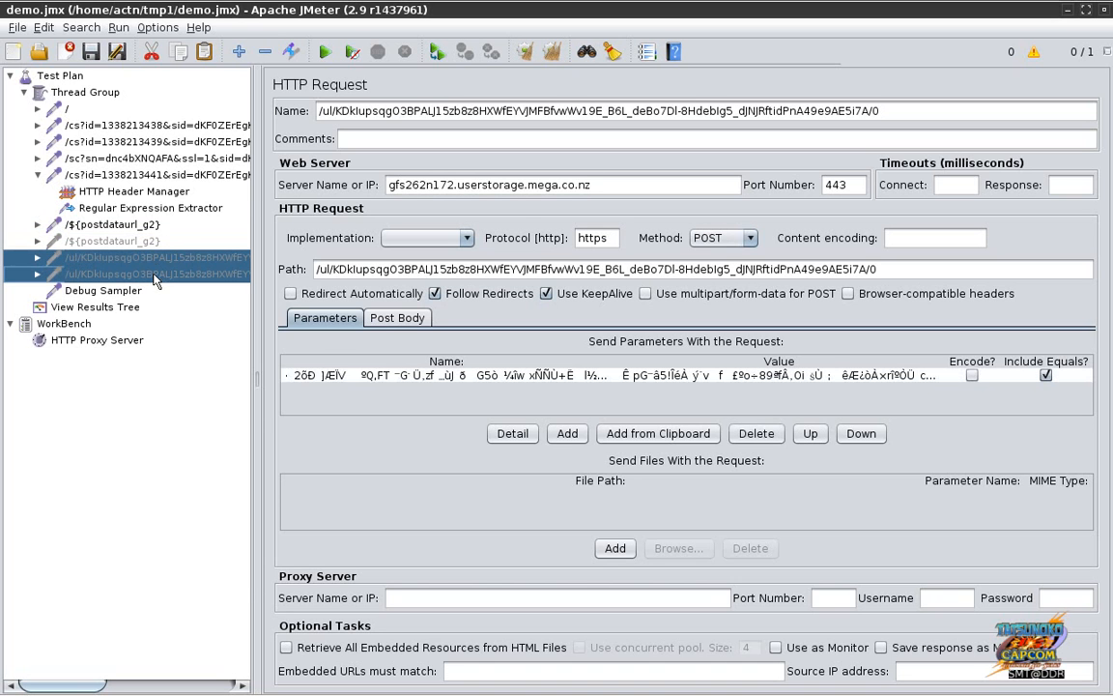
pyautogui.rightClick(155, 279)
pyautogui.click(216, 527)
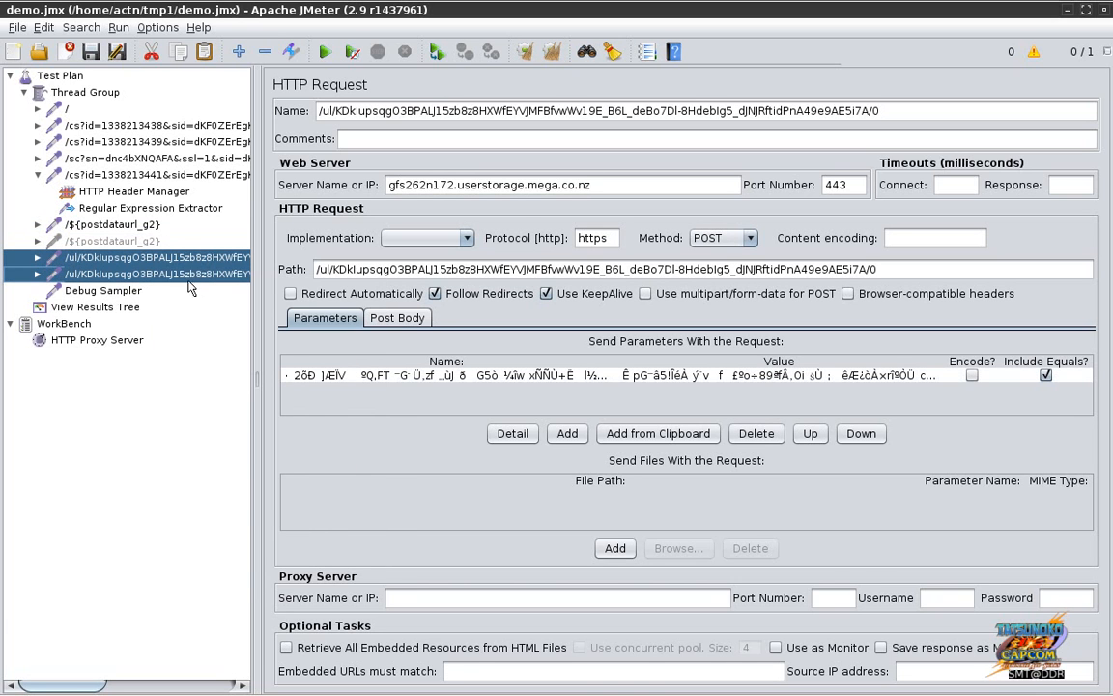
# Step: Briefly switch to the audio recording workspace and back, then review the upload requests
pyautogui.moveTo(883, 682)
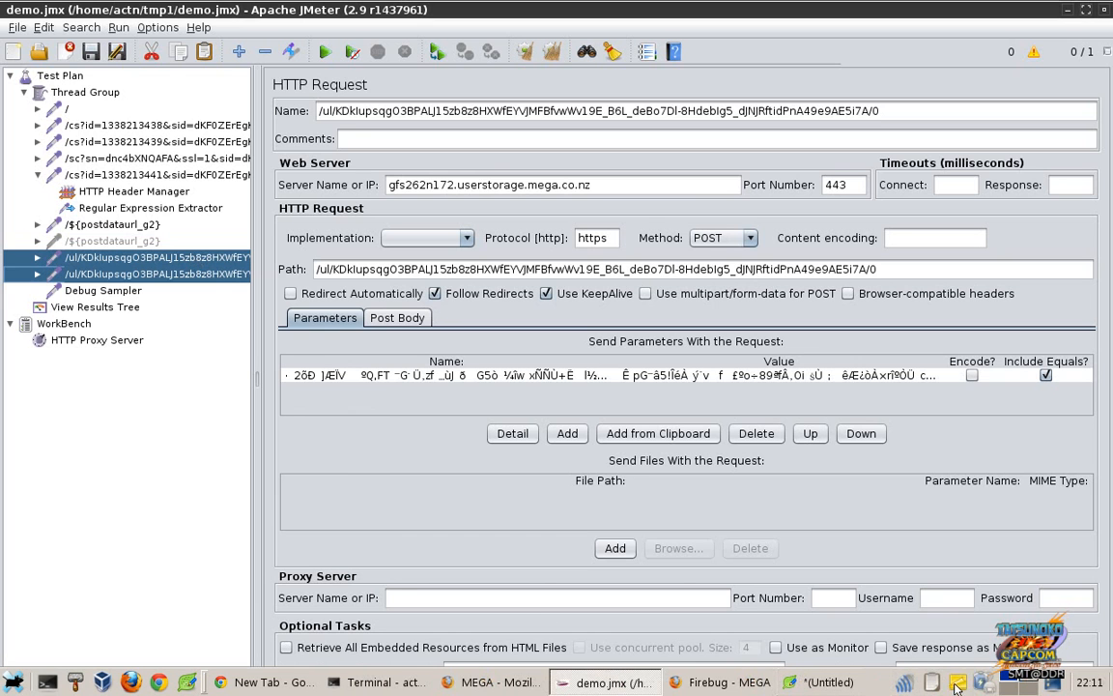
pyautogui.click(1016, 682)
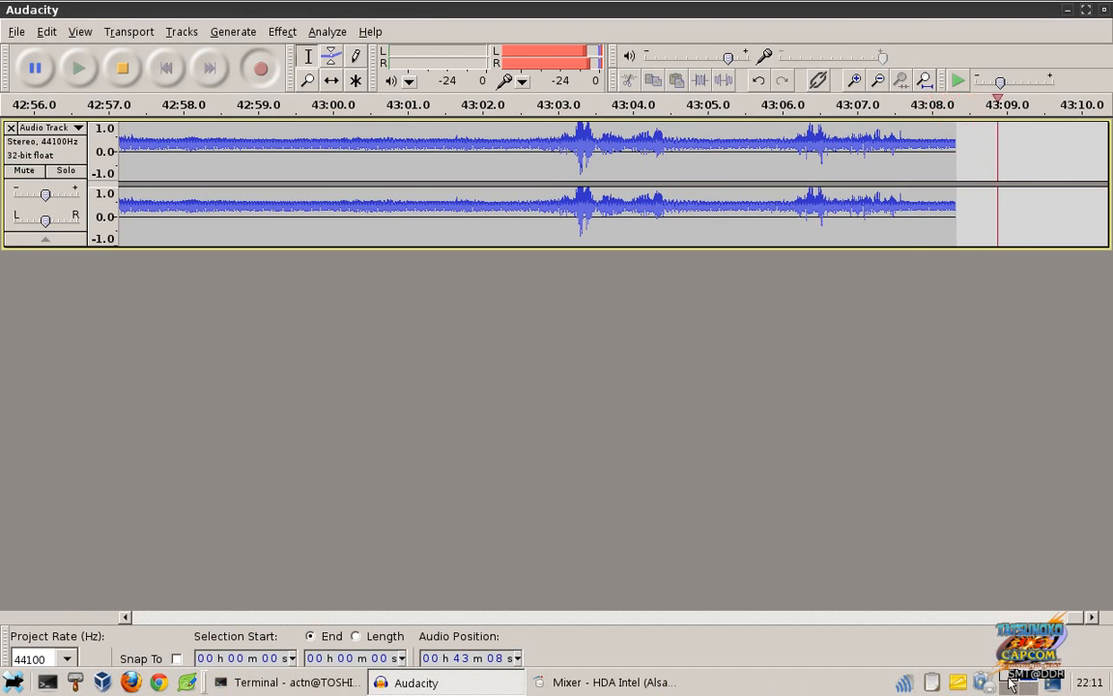
pyautogui.click(1016, 682)
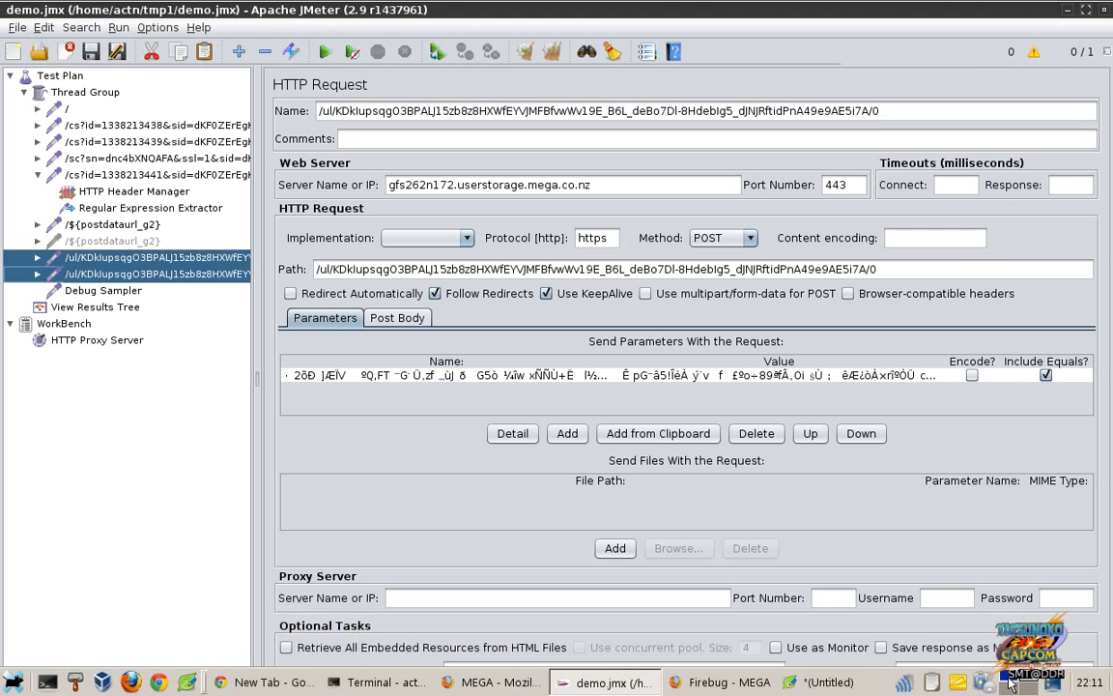
pyautogui.click(128, 223)
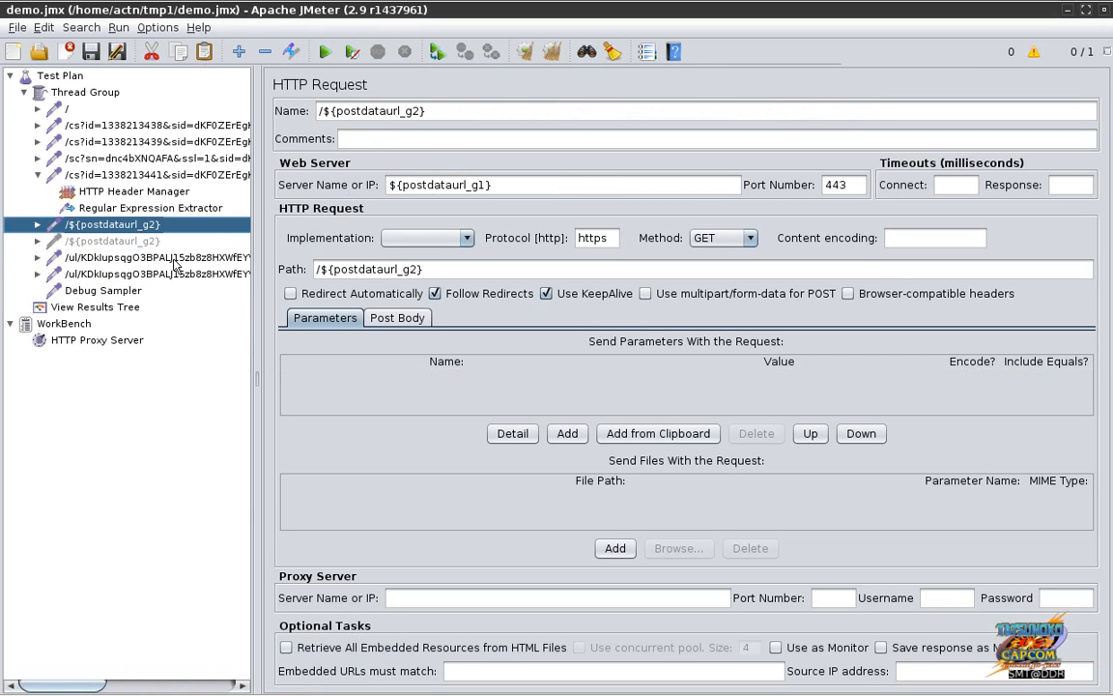
pyautogui.click(175, 258)
pyautogui.click(175, 275)
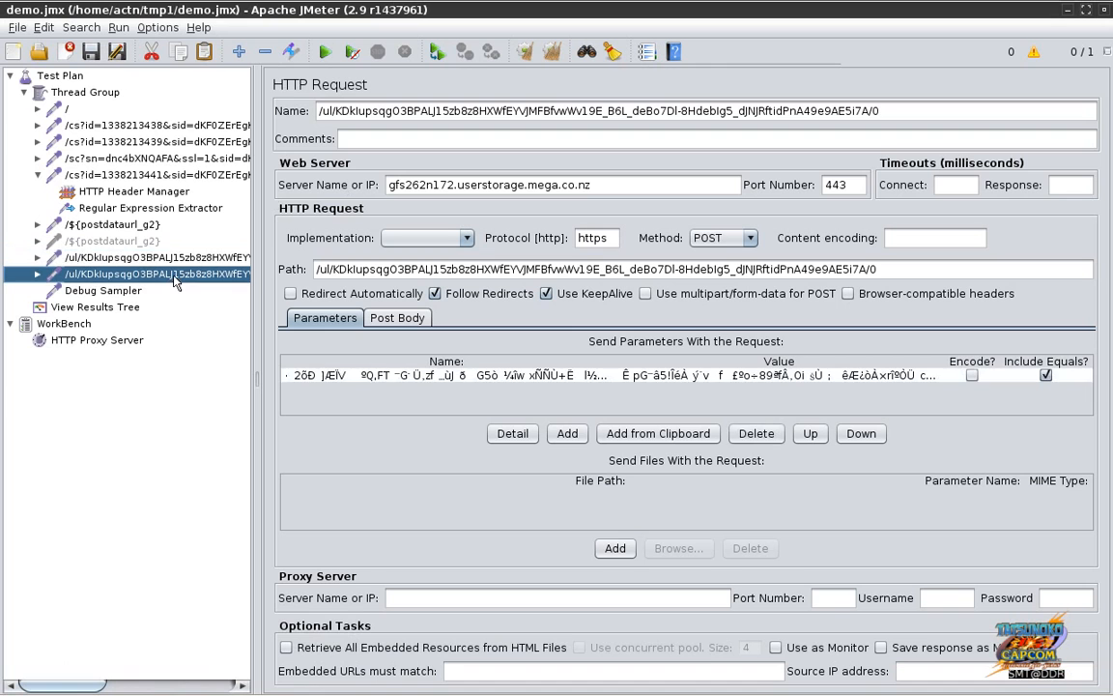
pyautogui.click(159, 256)
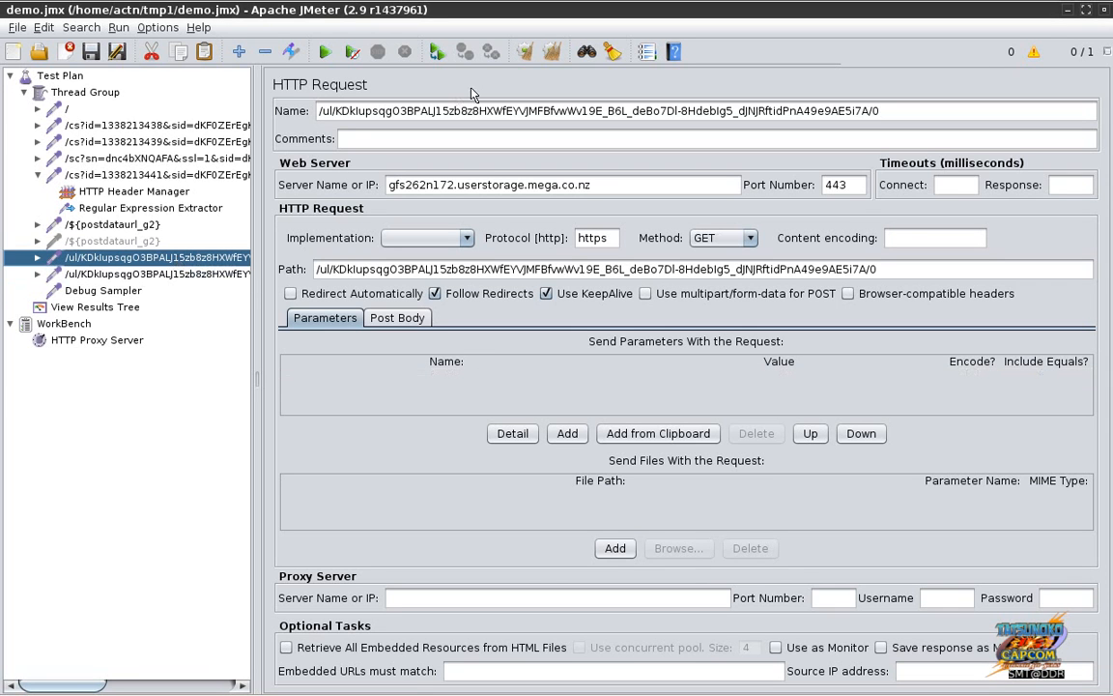
# Step: Set the GET upload request's name and path to /${postdataurl_g2}
pyautogui.click(461, 113)
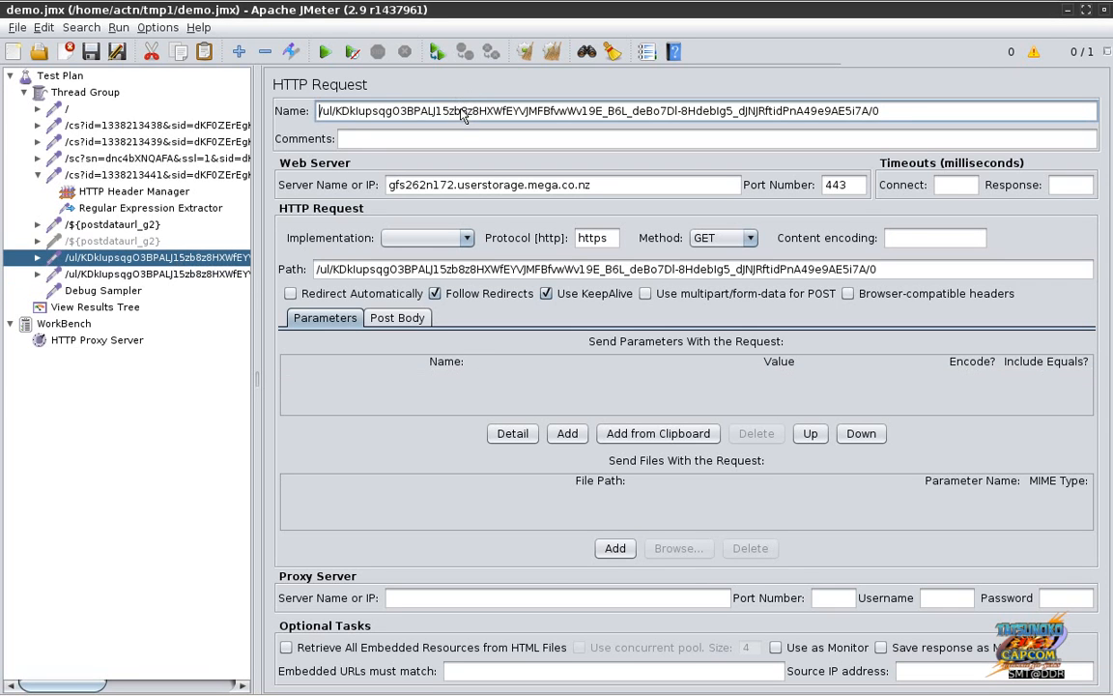
pyautogui.hotkey('ctrl', 'a')
pyautogui.write('/${postdataurl_g2}')
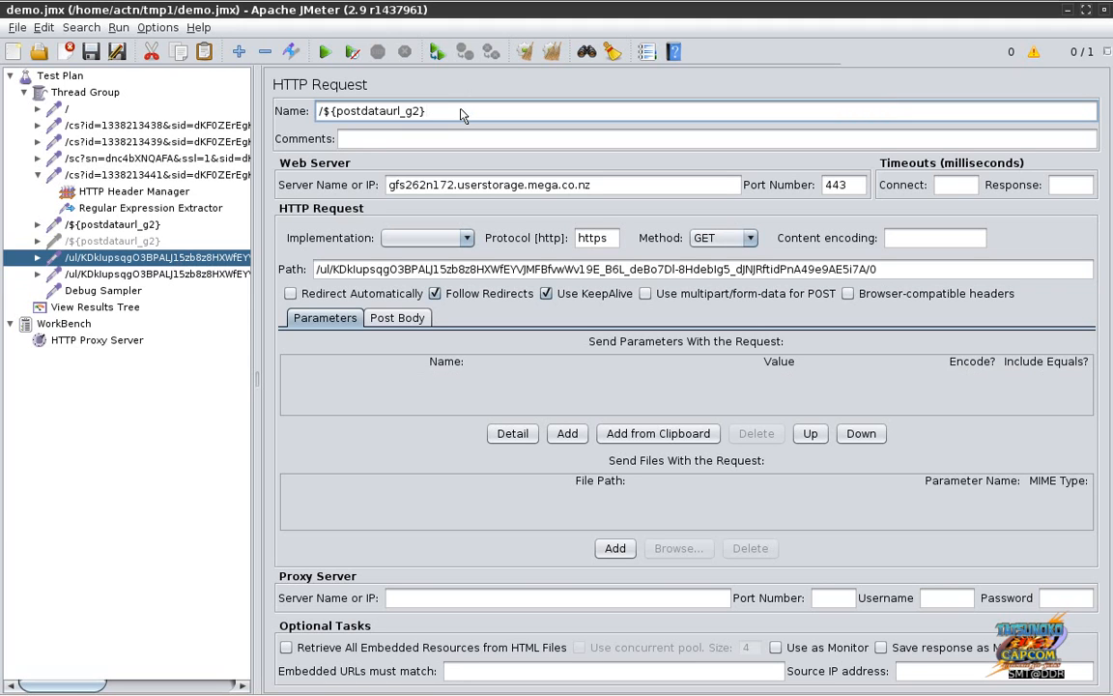
pyautogui.click(547, 270)
pyautogui.hotkey('ctrl', 'a')
pyautogui.write('/${postdataurl_g2}')
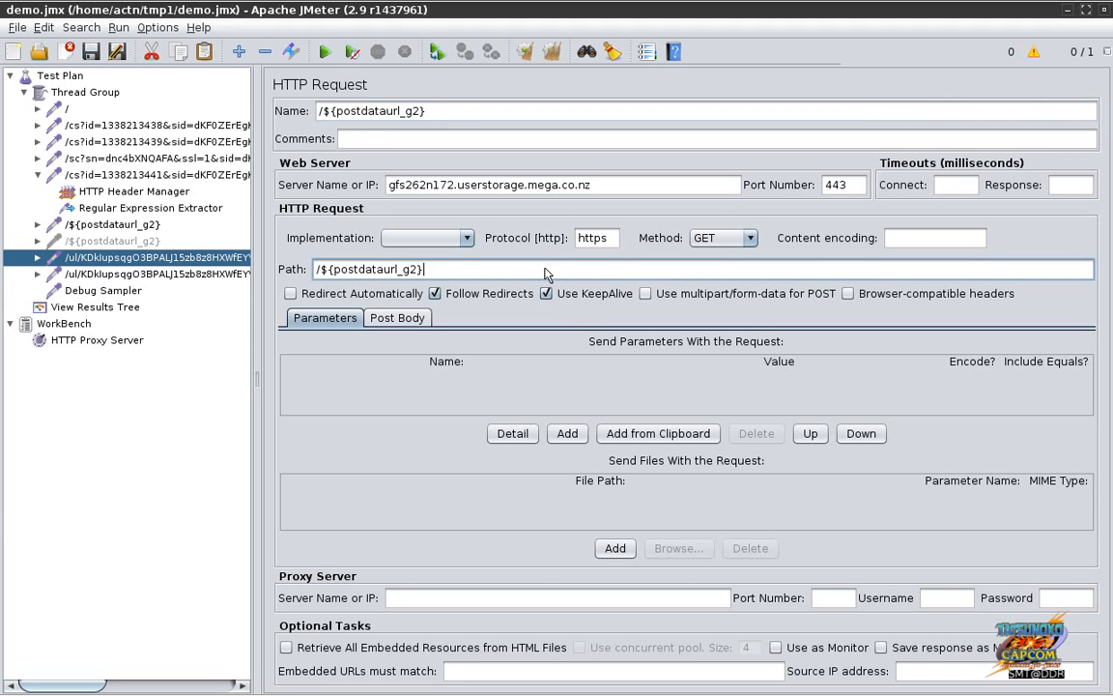
# Step: Set the GET request's server name to ${postdataurl_g1}
pyautogui.click(597, 187)
pyautogui.hotkey('ctrl', 'a')
pyautogui.write('/${postdataurl_g2}')
pyautogui.press('Home')
pyautogui.press('Delete')
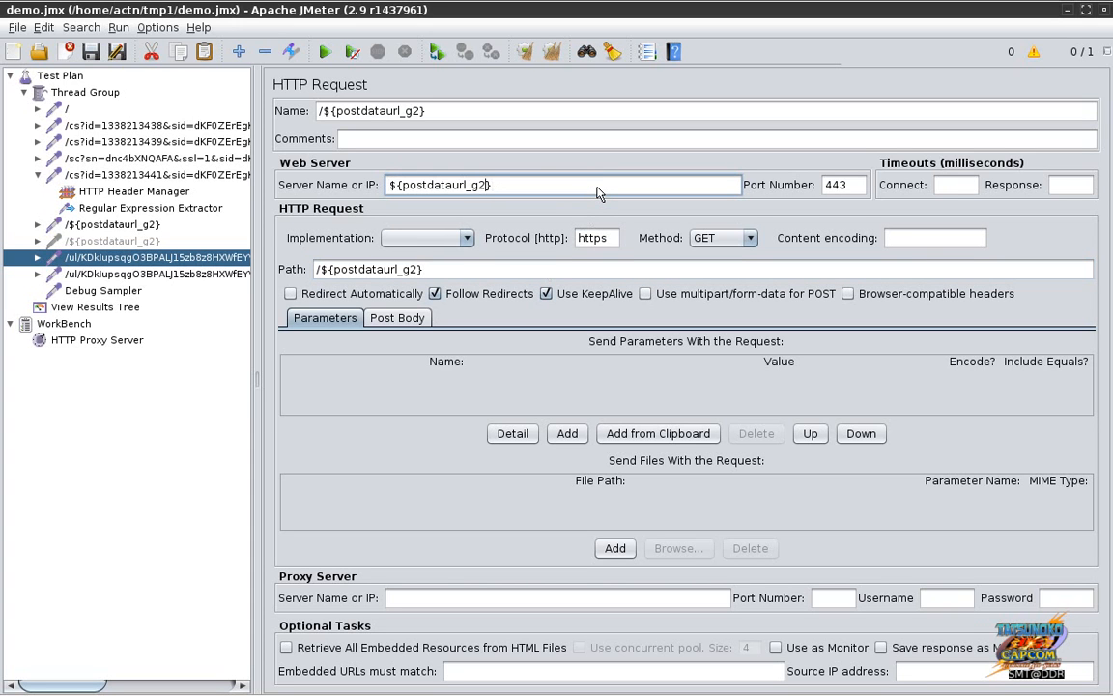
pyautogui.press('BackSpace')
pyautogui.write('1')
pyautogui.click(100, 276)
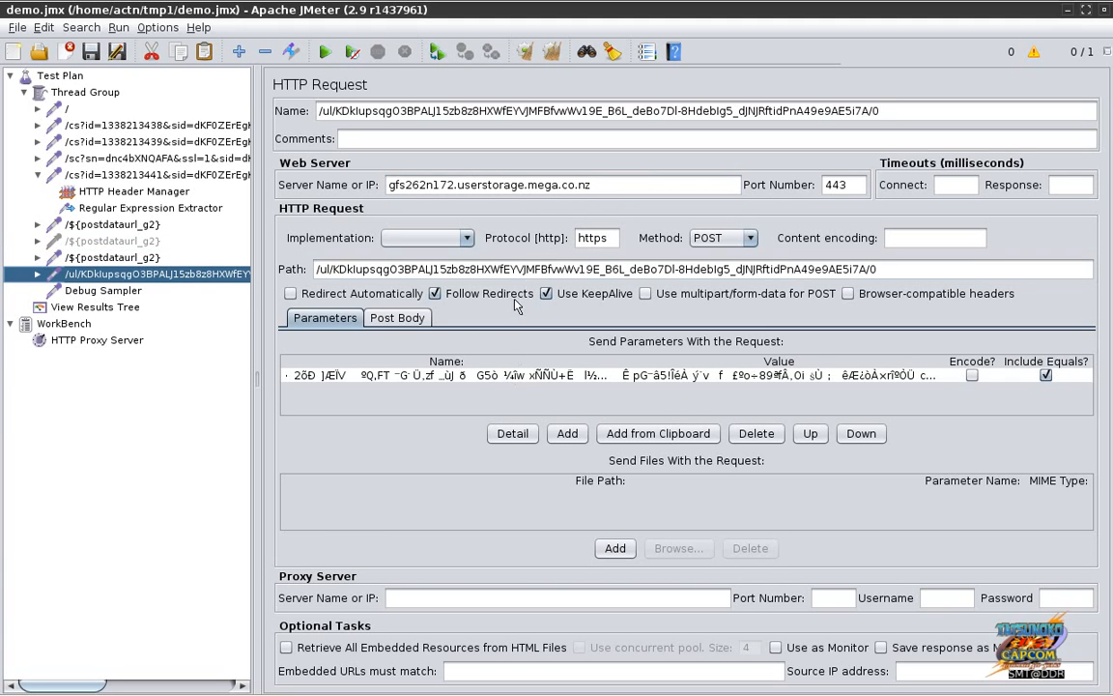
# Step: Name the POST request /${postdataurl_g2} and set its server to ${postdataurl_g1}
pyautogui.click(545, 113)
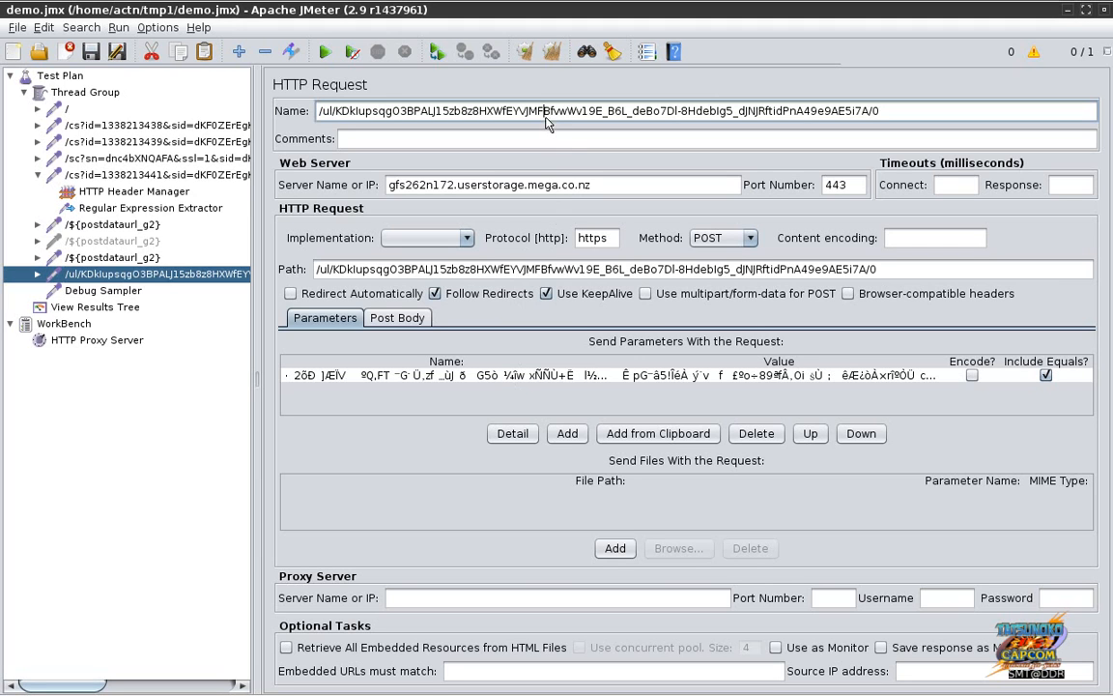
pyautogui.hotkey('ctrl', 'a')
pyautogui.write('/${postdataurl_g2}')
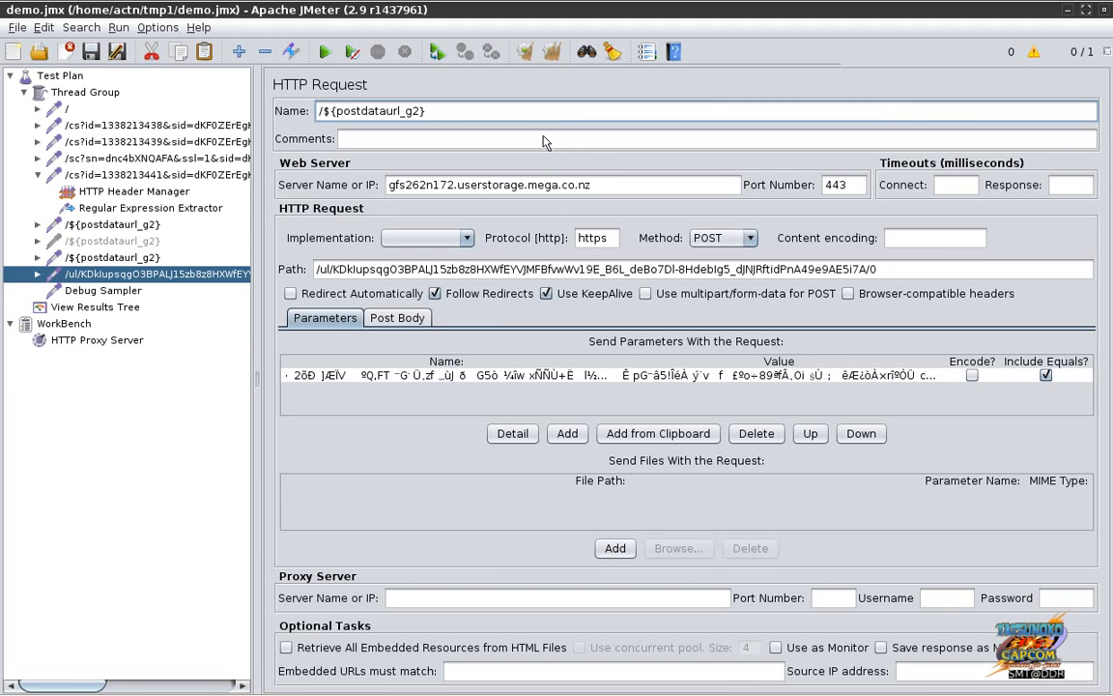
pyautogui.click(607, 189)
pyautogui.hotkey('ctrl', 'a')
pyautogui.write('/${postdataurl_g2}')
pyautogui.press('Delete')
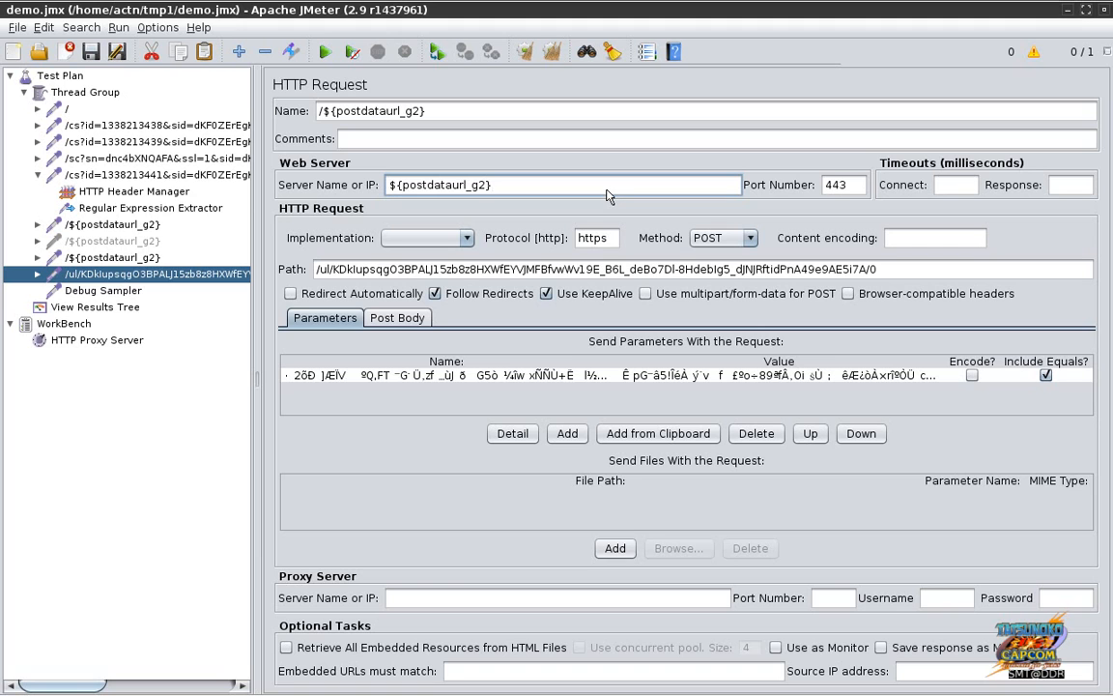
pyautogui.press('BackSpace')
pyautogui.write('1')
# Step: Set the POST request's path to /${postdataurl_g2}
pyautogui.click(599, 273)
pyautogui.hotkey('ctrl', 'a')
pyautogui.write('/${postdataurl_g2}')
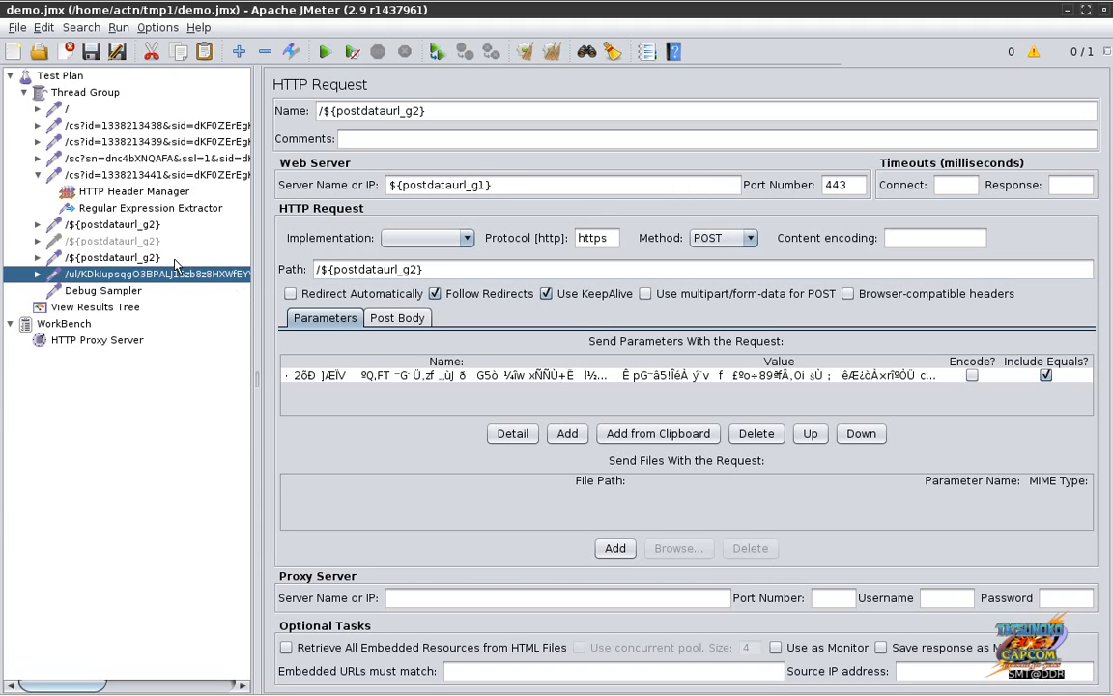
# Step: Compare the upload requests and re-enable the disabled OPTIONS request
pyautogui.click(144, 256)
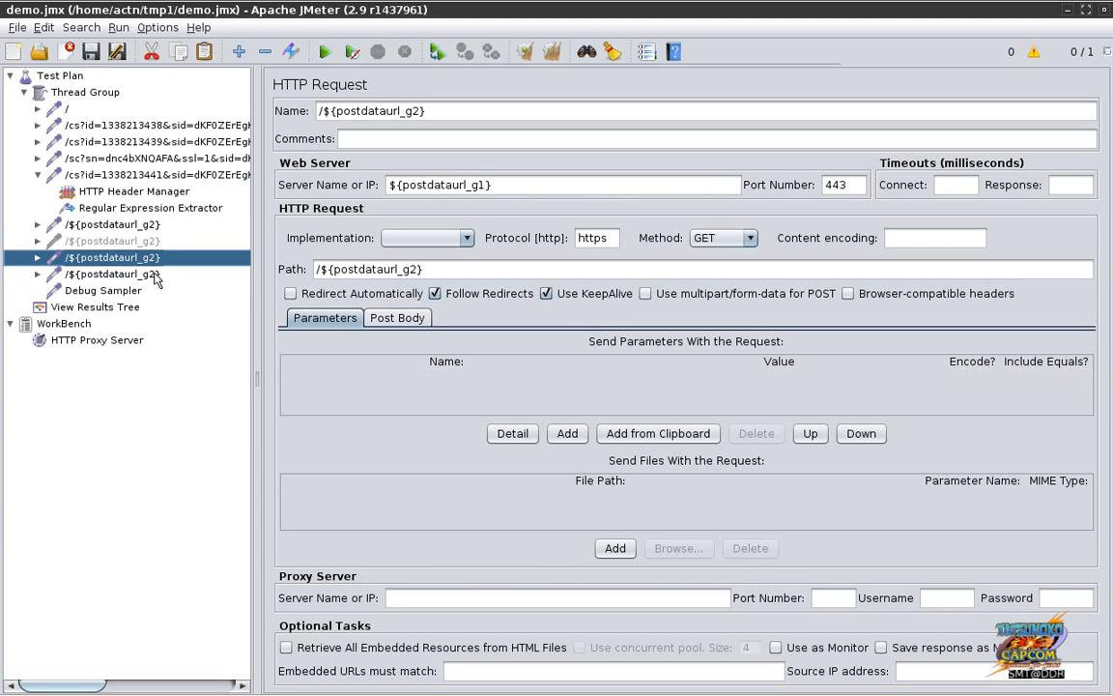
pyautogui.click(153, 274)
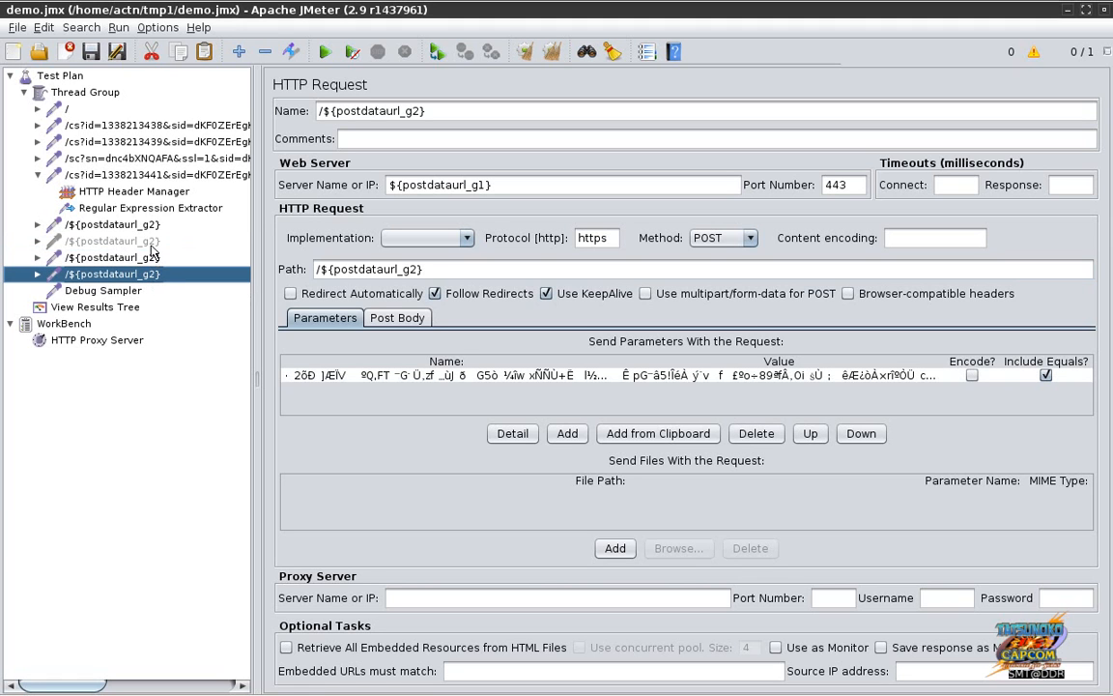
pyautogui.click(152, 242)
pyautogui.click(152, 258)
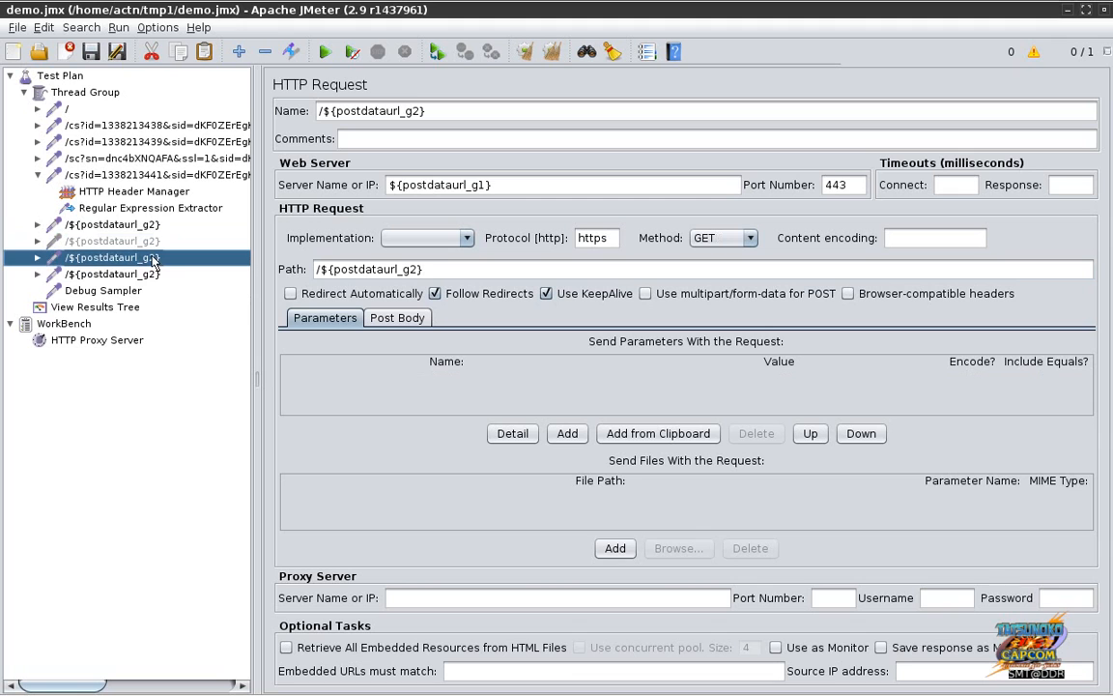
pyautogui.click(154, 274)
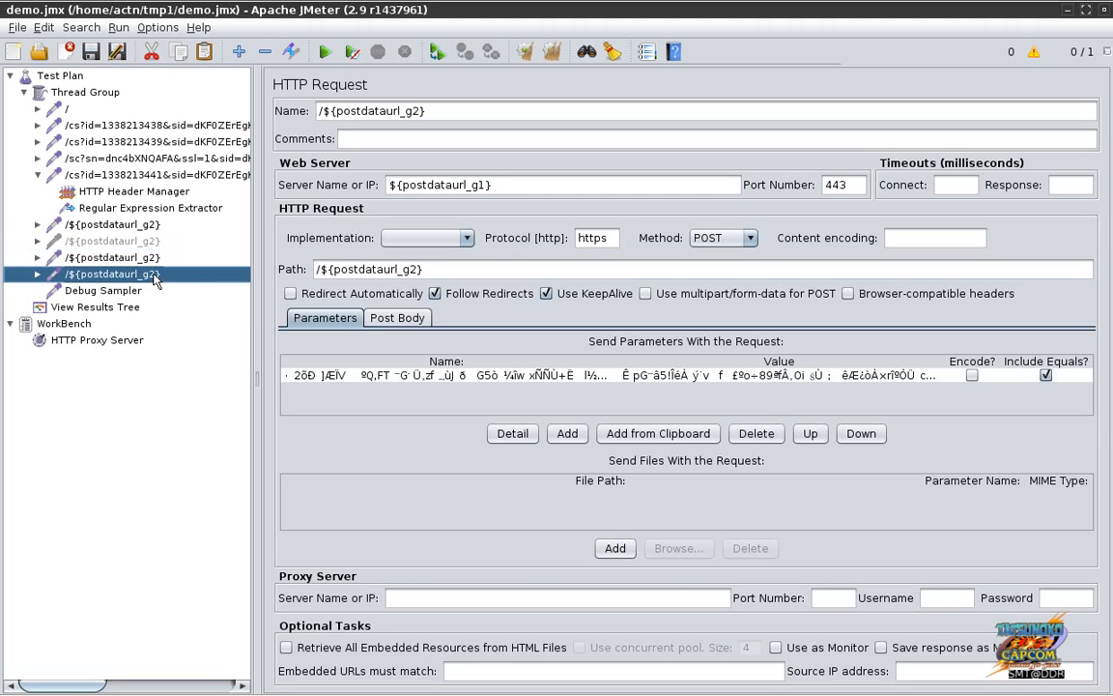
pyautogui.click(152, 257)
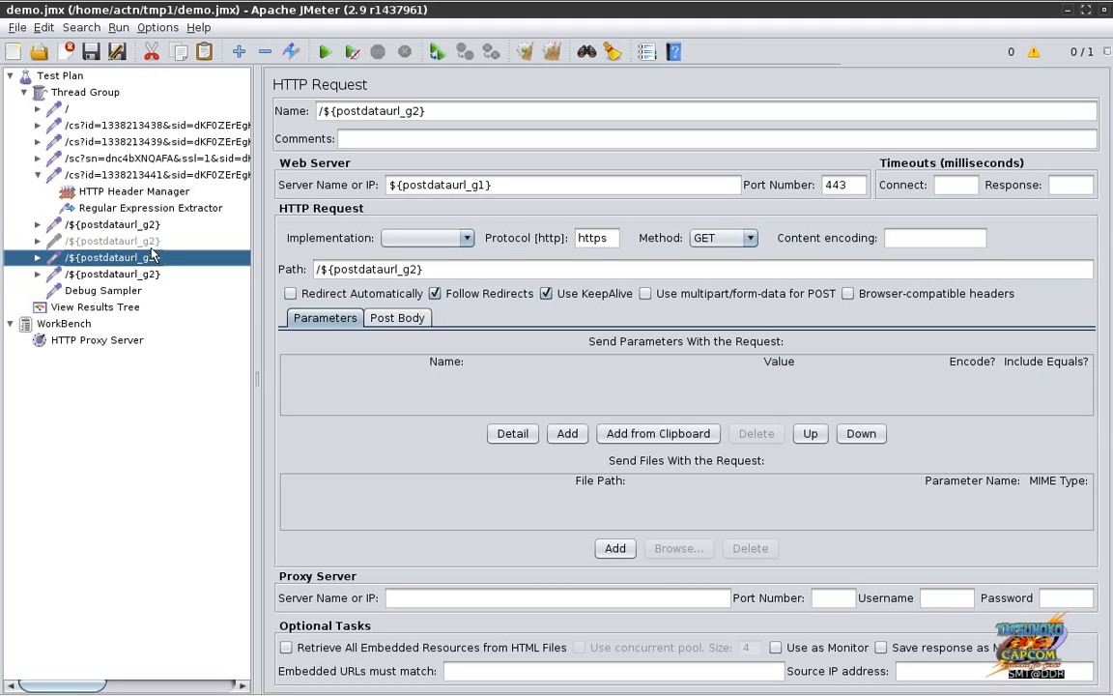
pyautogui.click(151, 242)
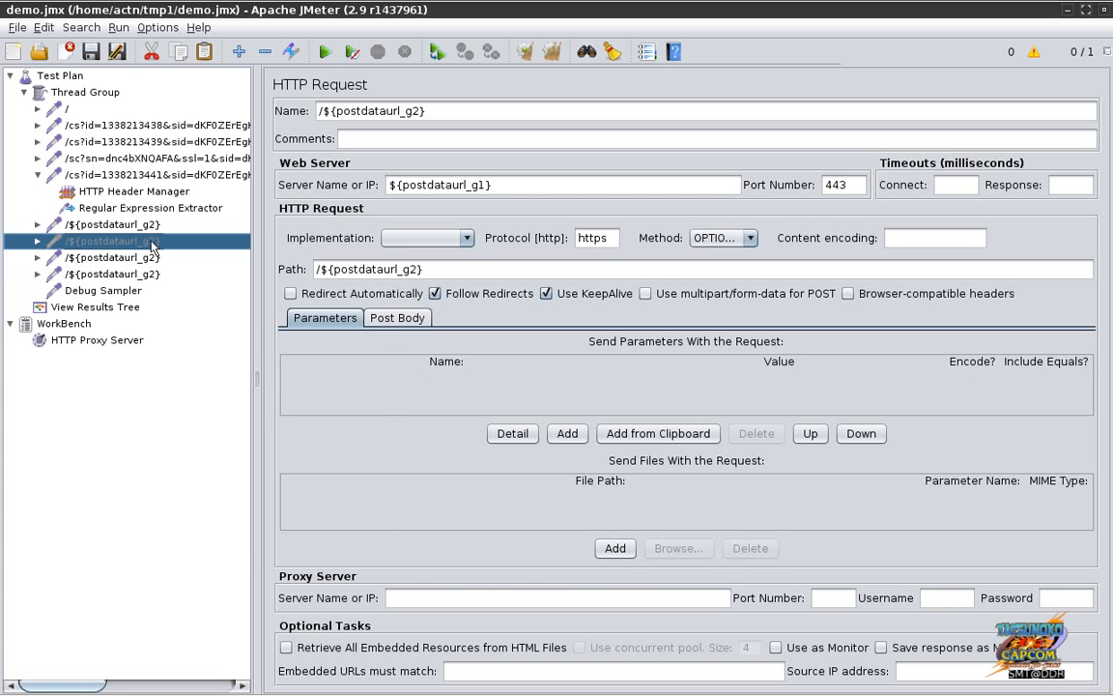
pyautogui.rightClick(152, 247)
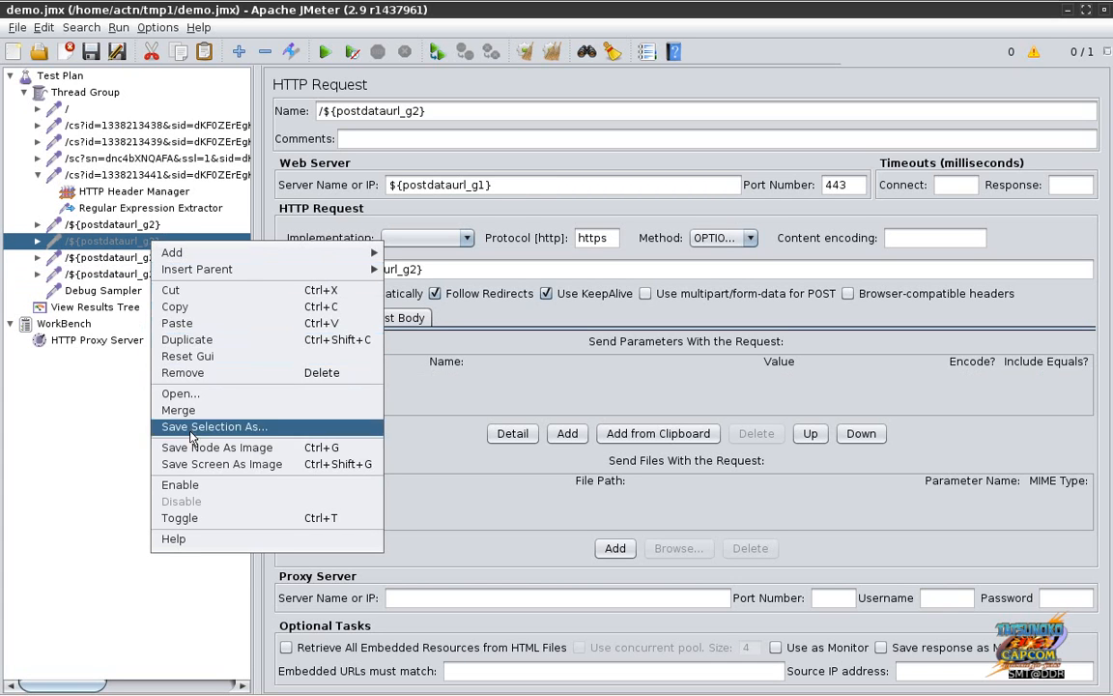
pyautogui.click(180, 485)
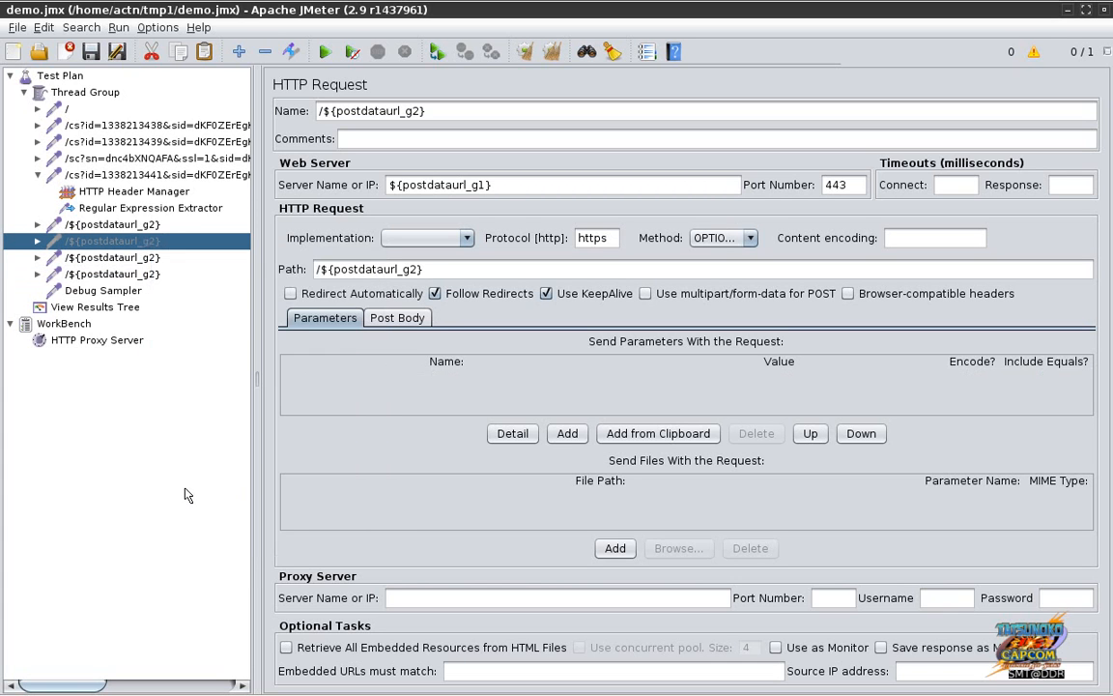
# Step: Delete the extra first GET request and save the test plan
pyautogui.click(145, 225)
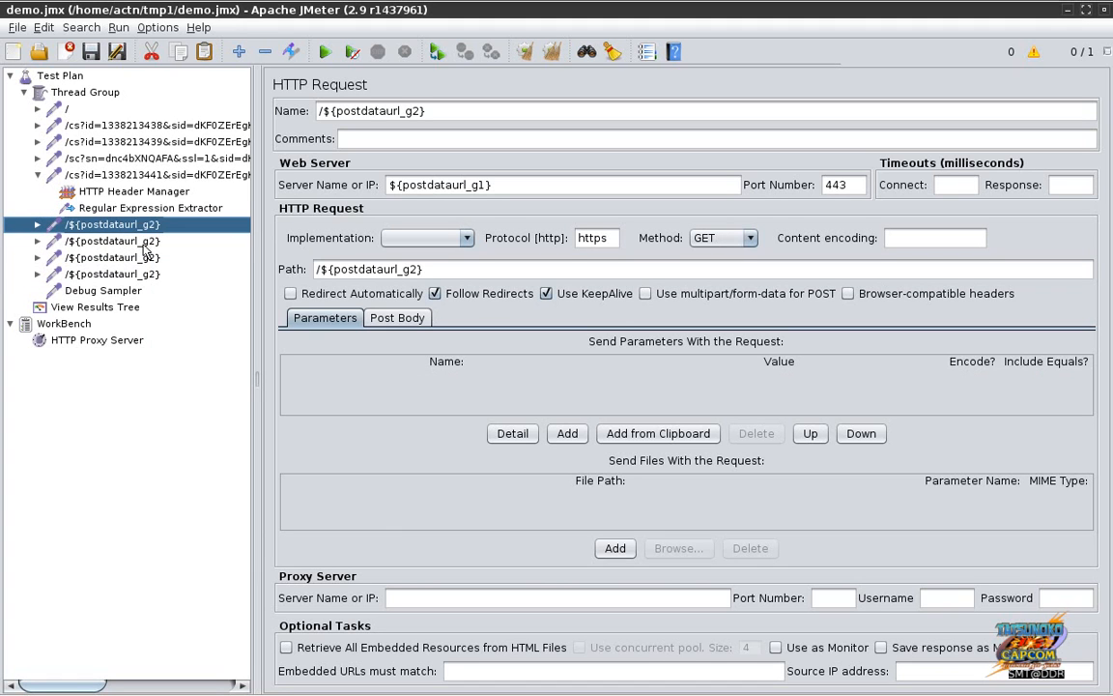
pyautogui.click(141, 242)
pyautogui.click(143, 258)
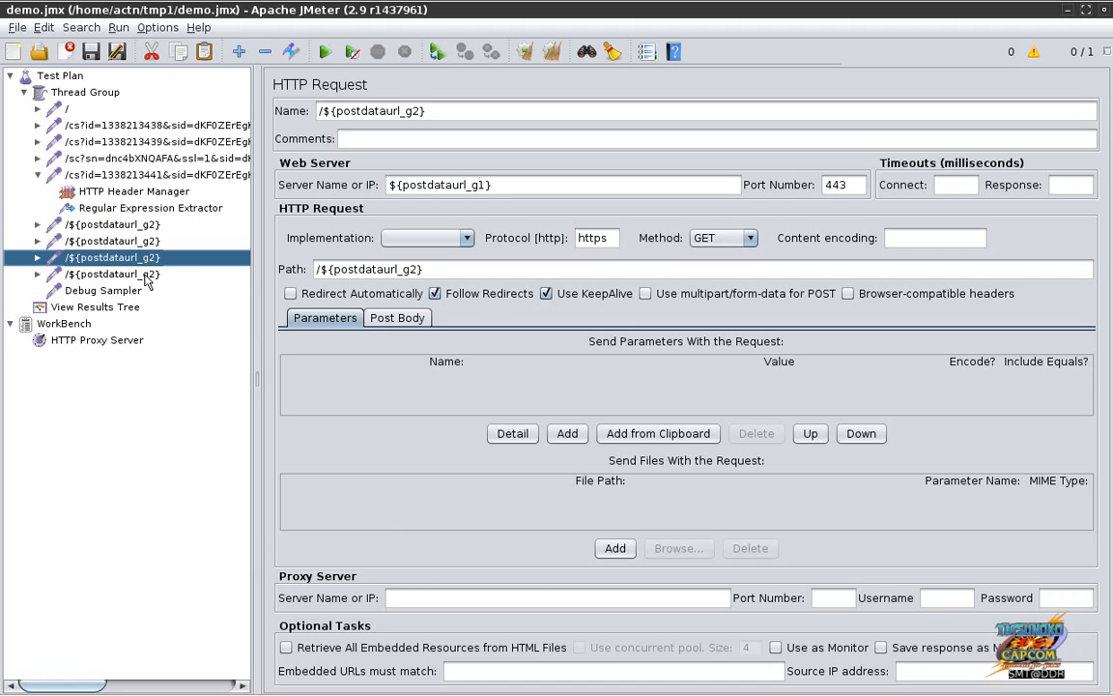
pyautogui.click(145, 276)
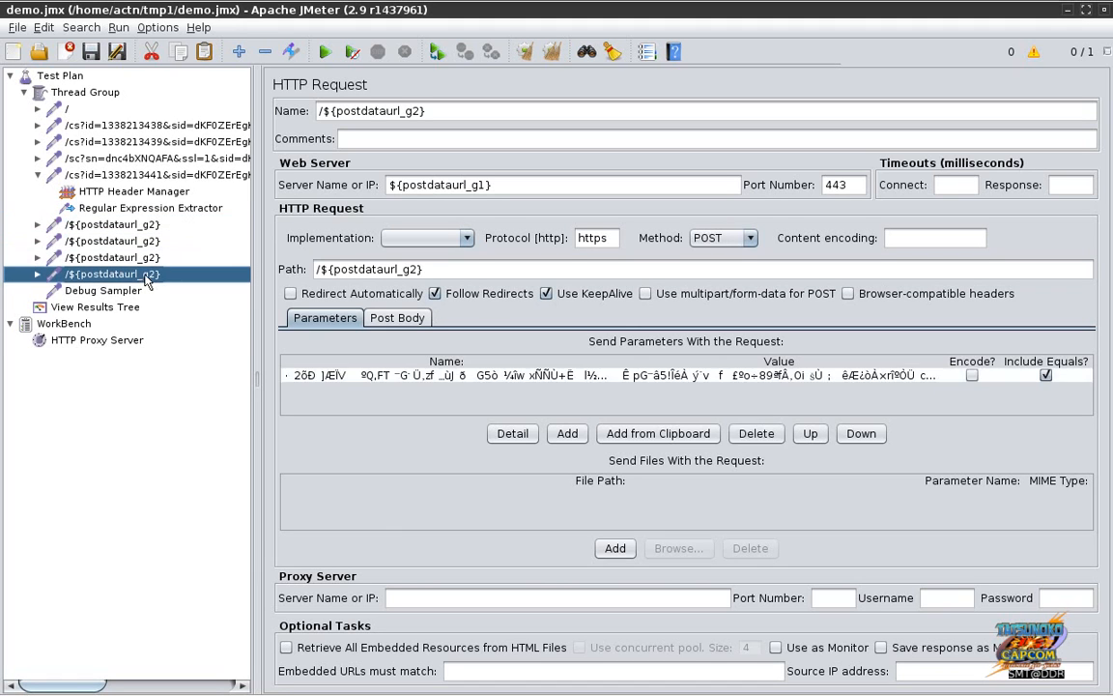
pyautogui.click(147, 225)
pyautogui.press('Delete')
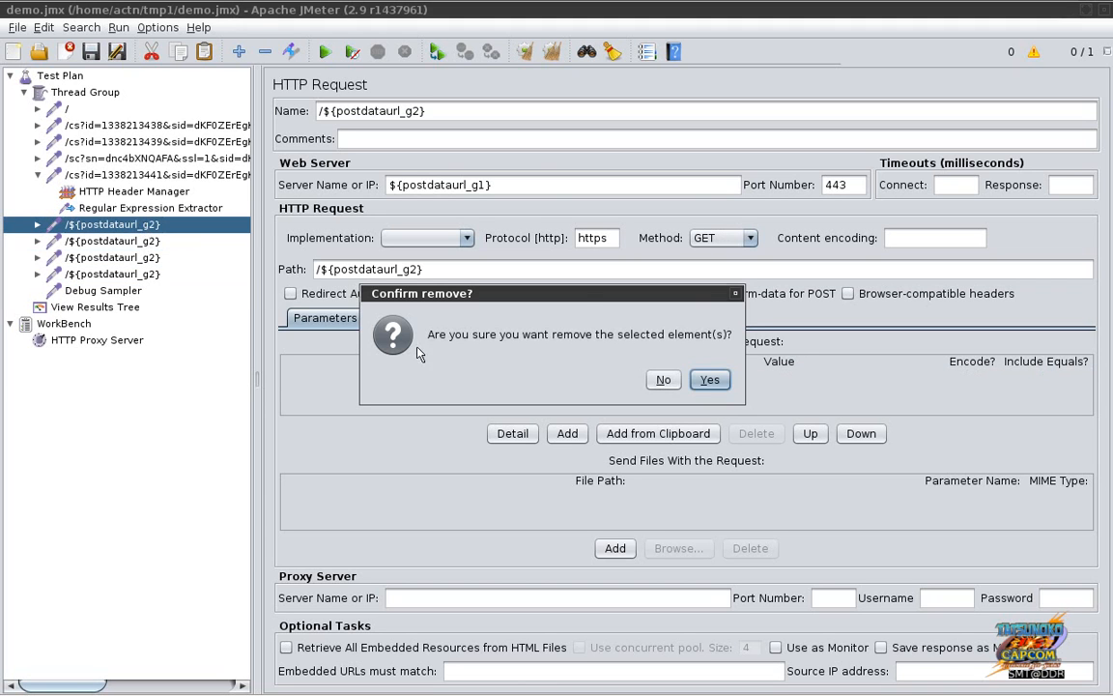
pyautogui.click(707, 379)
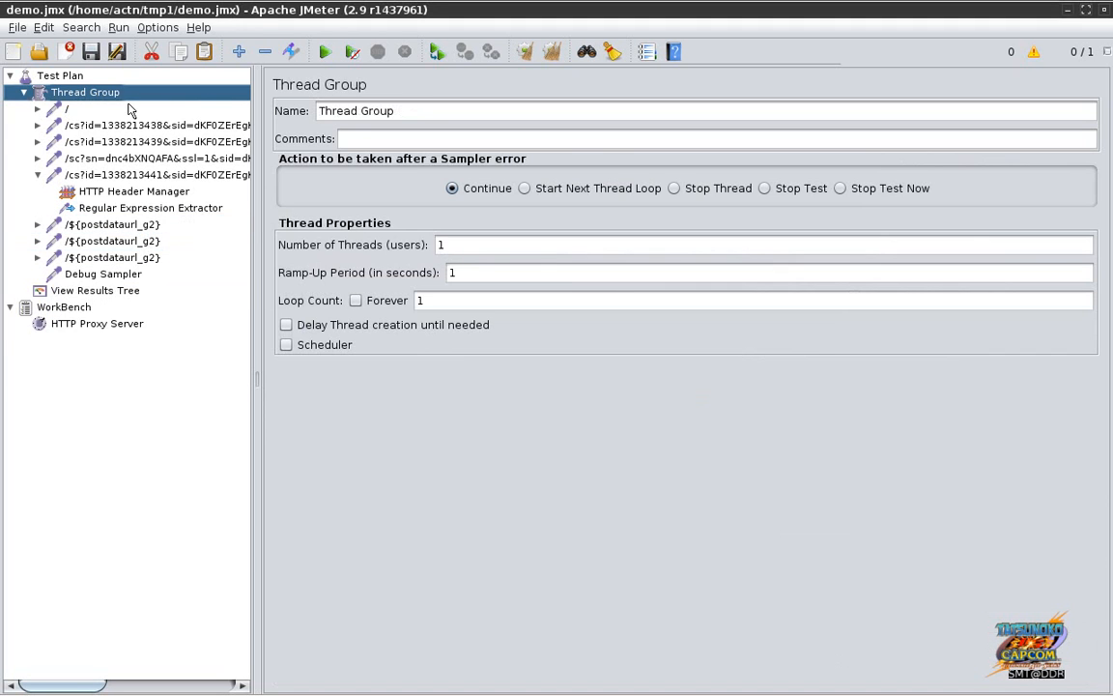
pyautogui.click(89, 51)
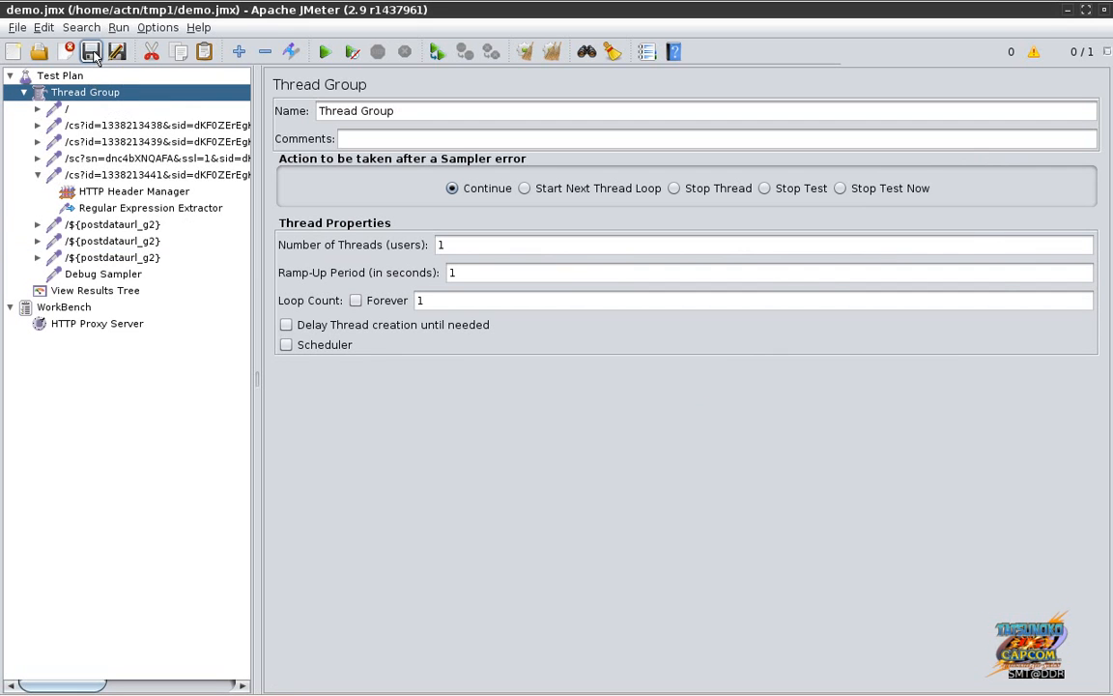
# Step: Clear the View Results Tree and rerun the test plan
pyautogui.click(78, 286)
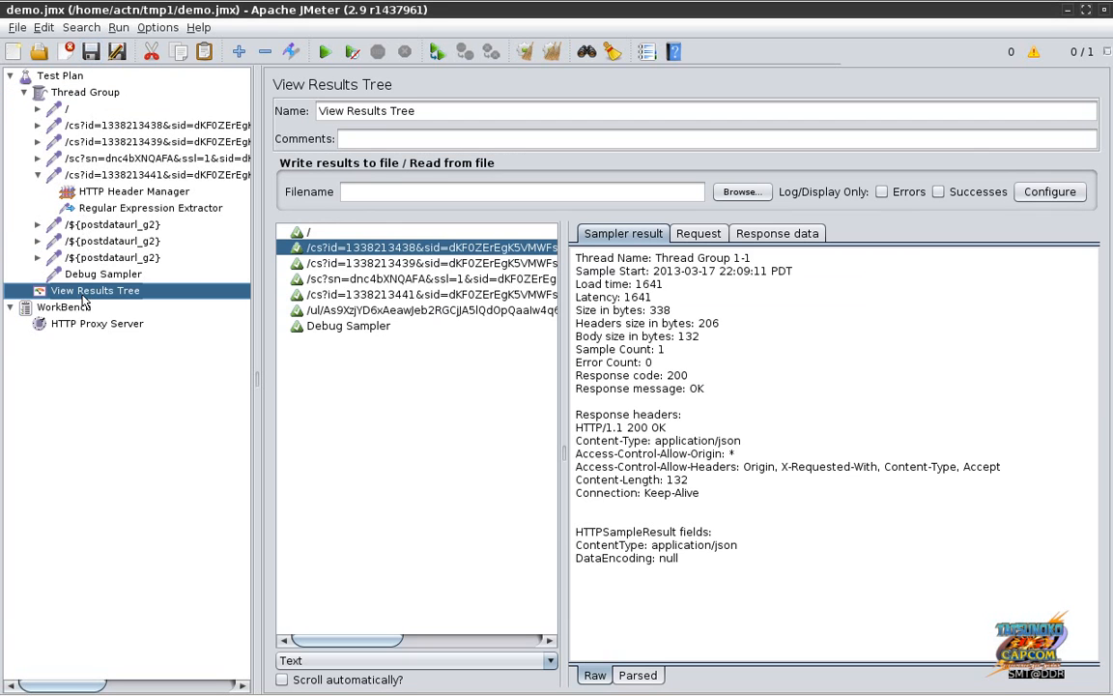
pyautogui.hotkey('ctrl', 'e')
pyautogui.hotkey('ctrl', 'r')
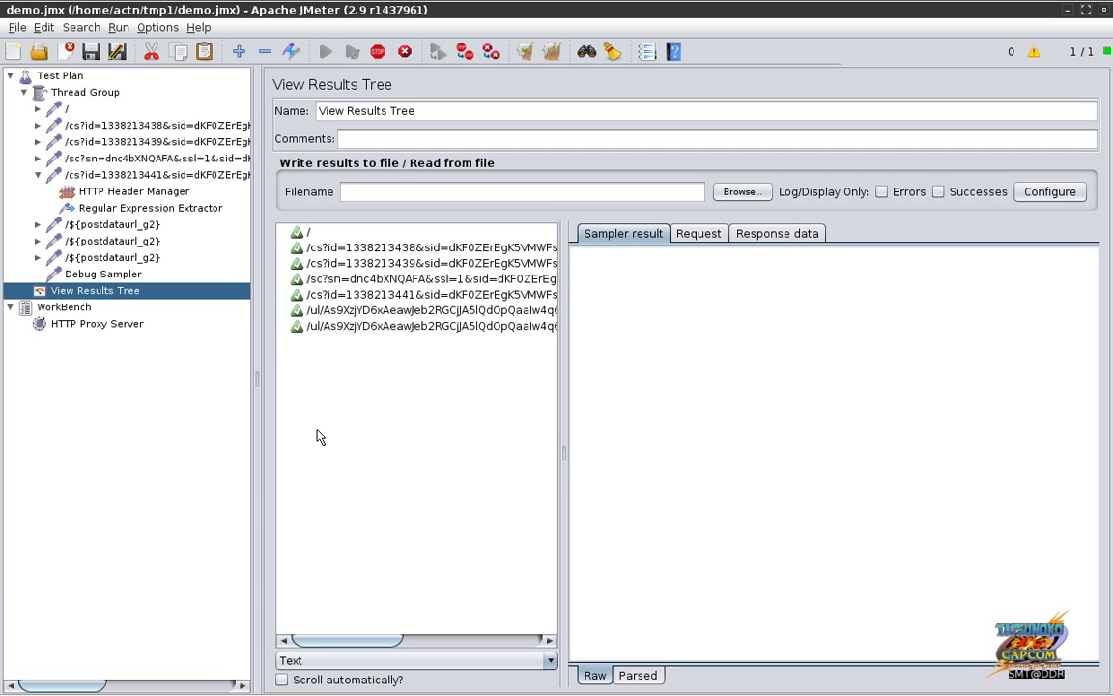
# Step: Inspect the /ul/ upload results' requests, response bodies and sampler results
pyautogui.click(371, 327)
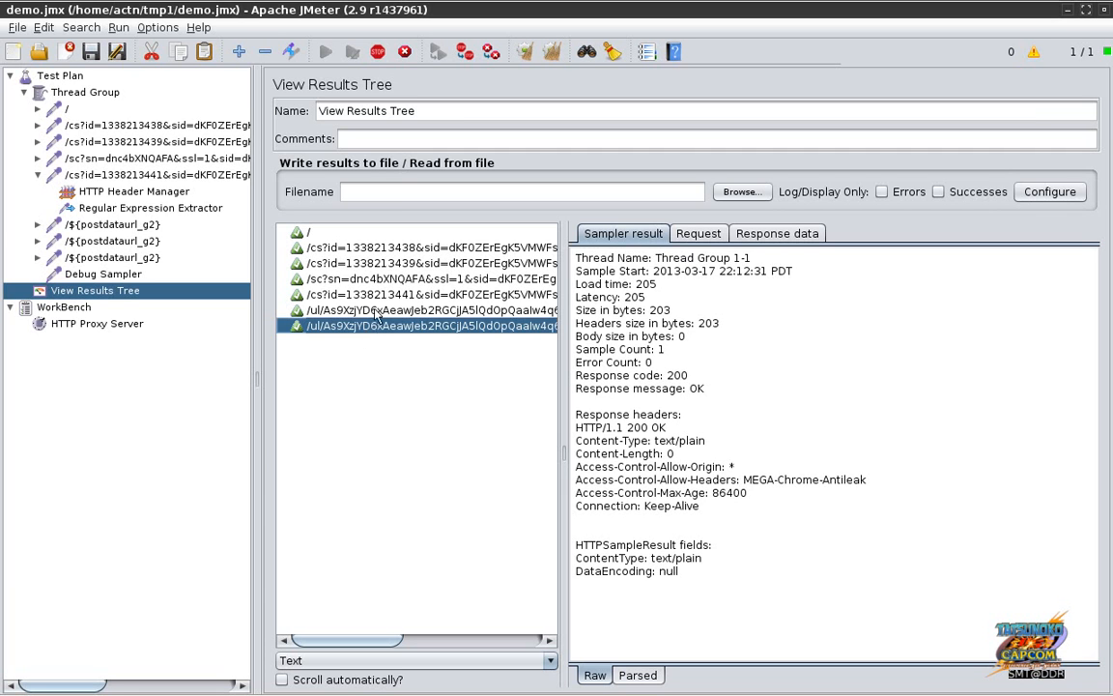
pyautogui.click(379, 312)
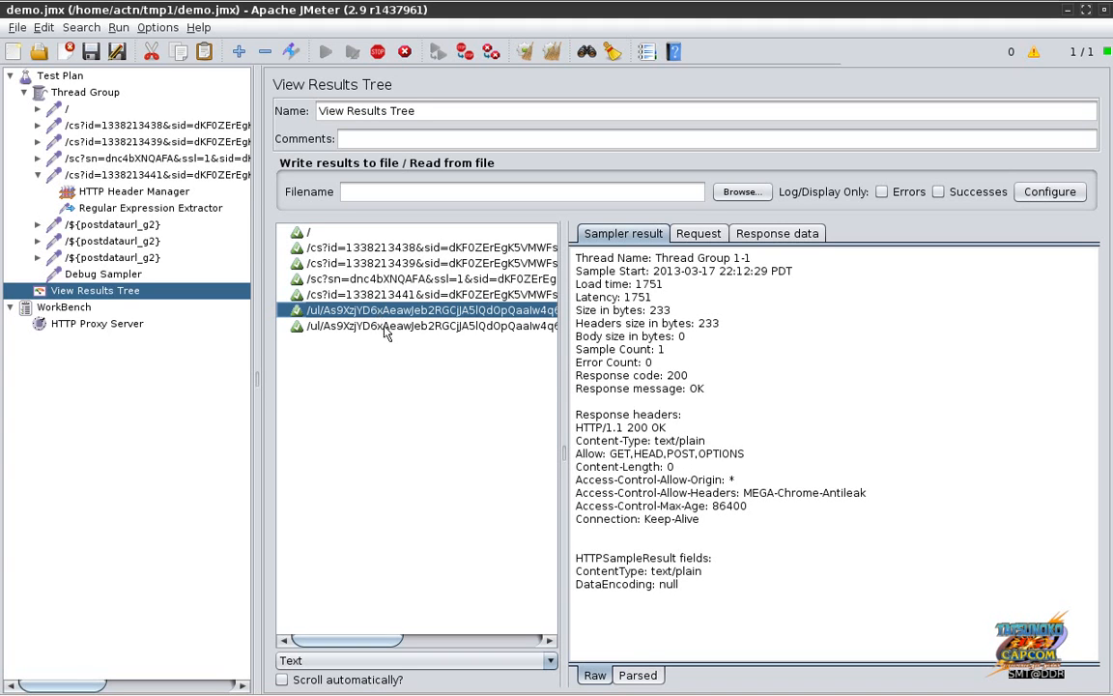
pyautogui.click(385, 330)
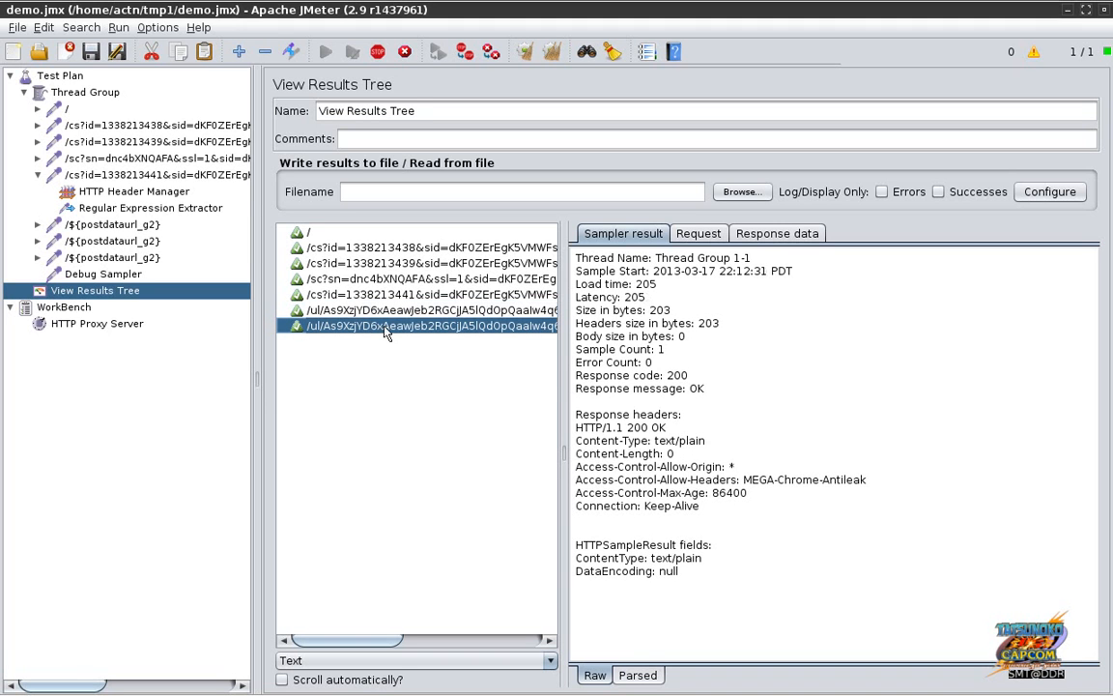
pyautogui.click(700, 239)
pyautogui.click(758, 238)
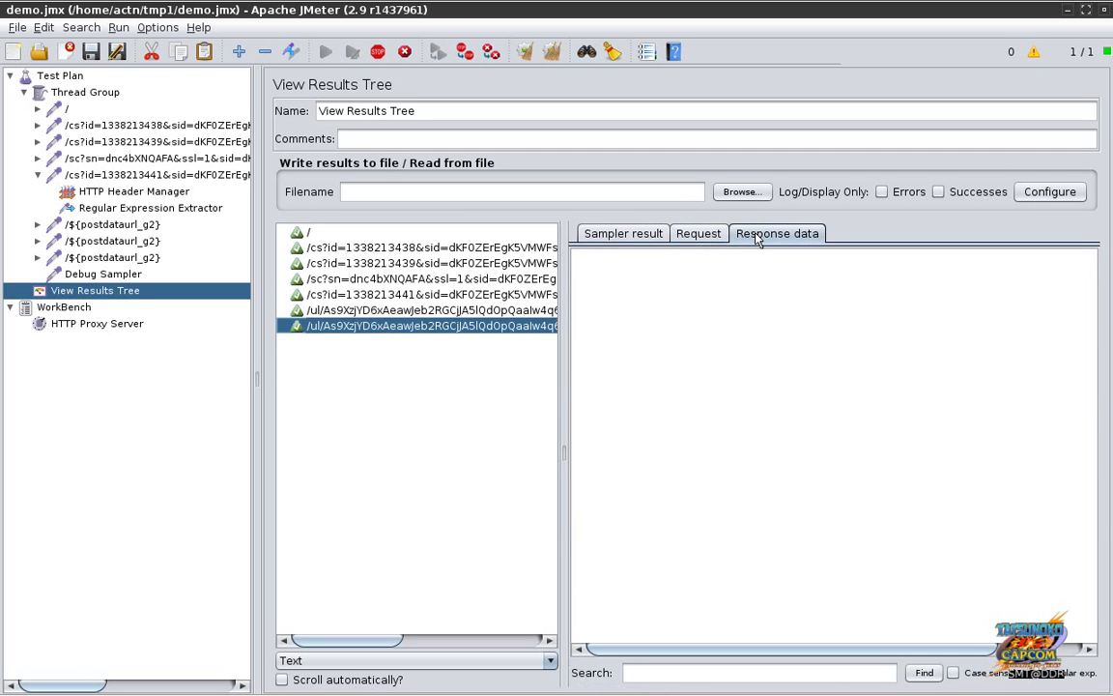
pyautogui.click(309, 310)
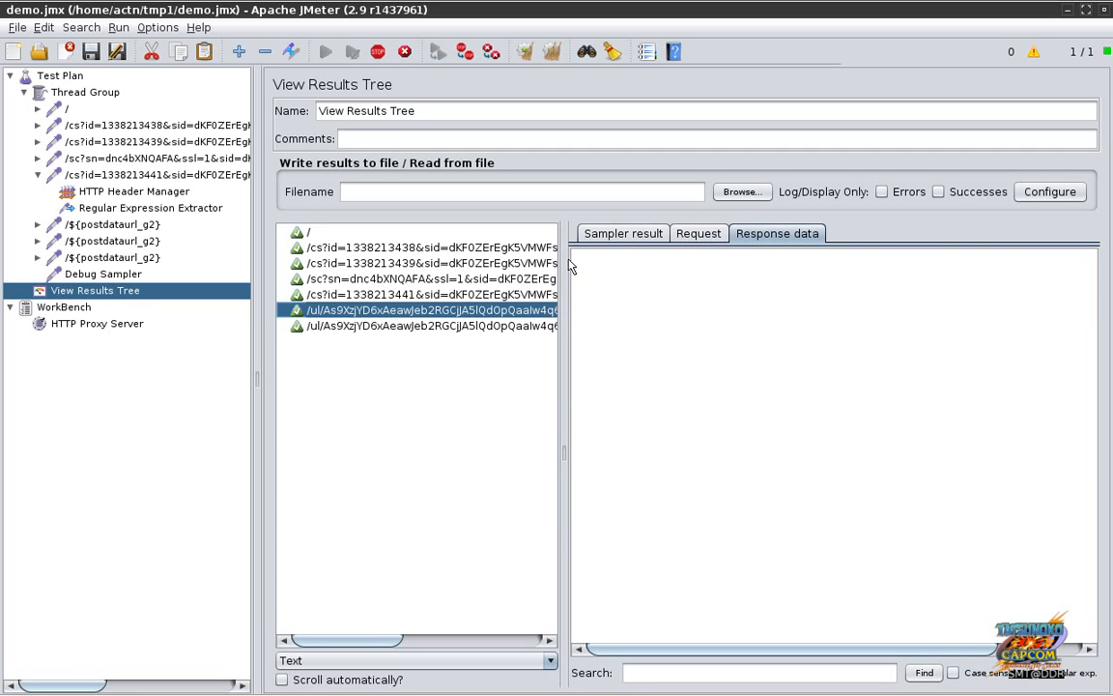
pyautogui.click(624, 235)
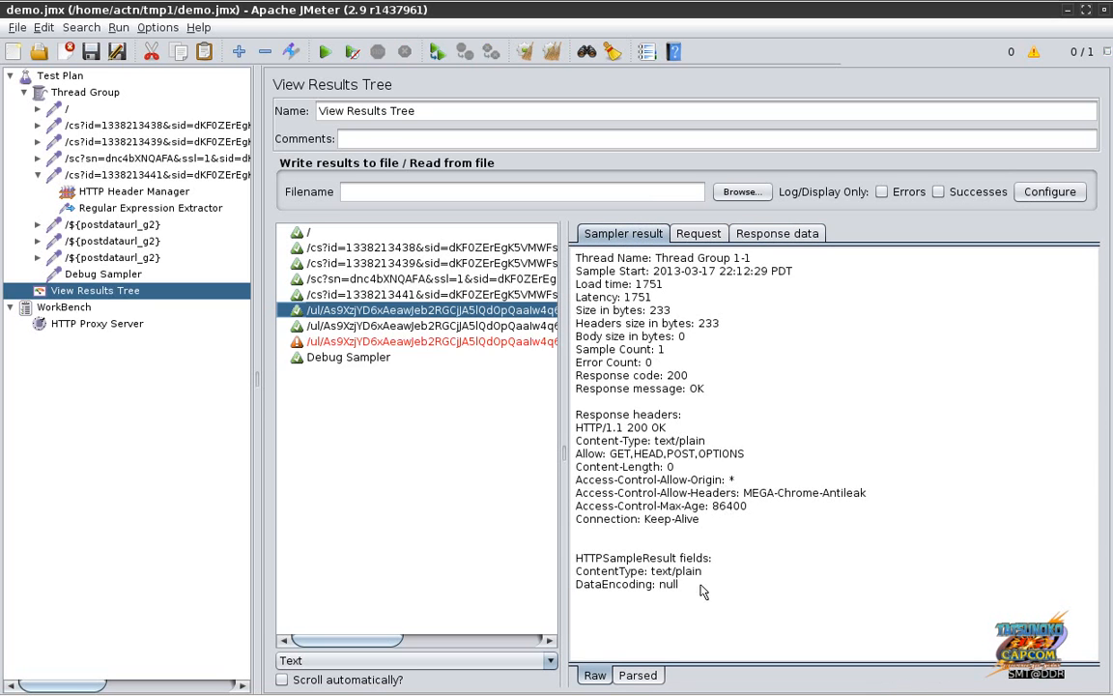
# Step: Review the failed third /ul/ upload's POST data and headers, then show the Debug Sampler's 200 OK result
pyautogui.click(502, 343)
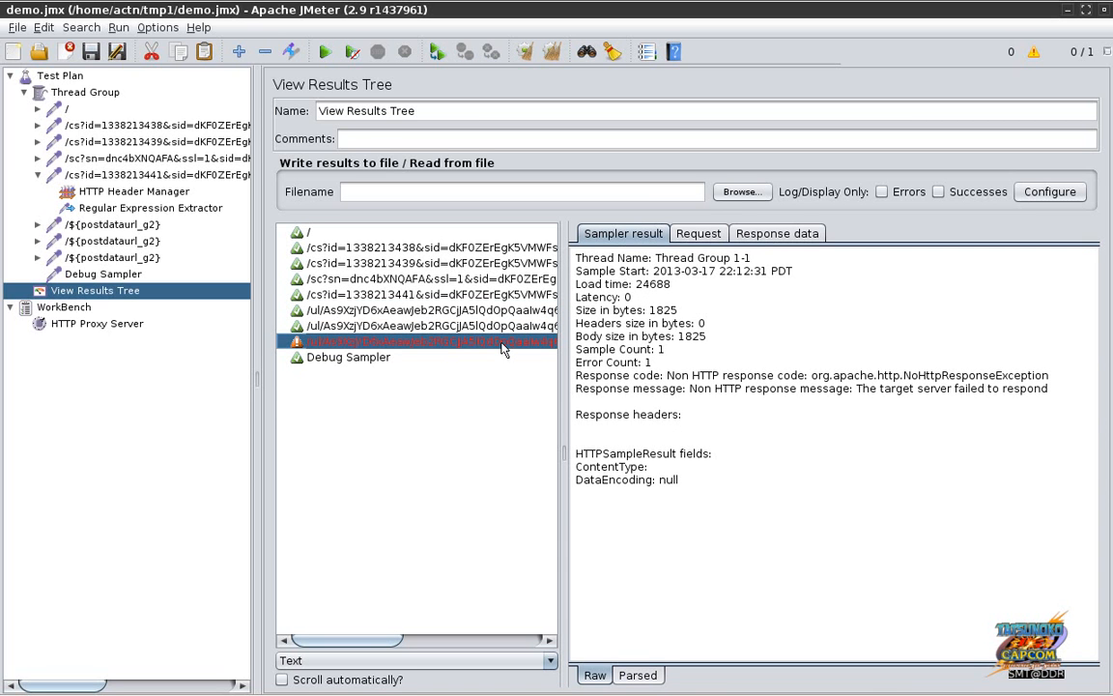
pyautogui.click(691, 238)
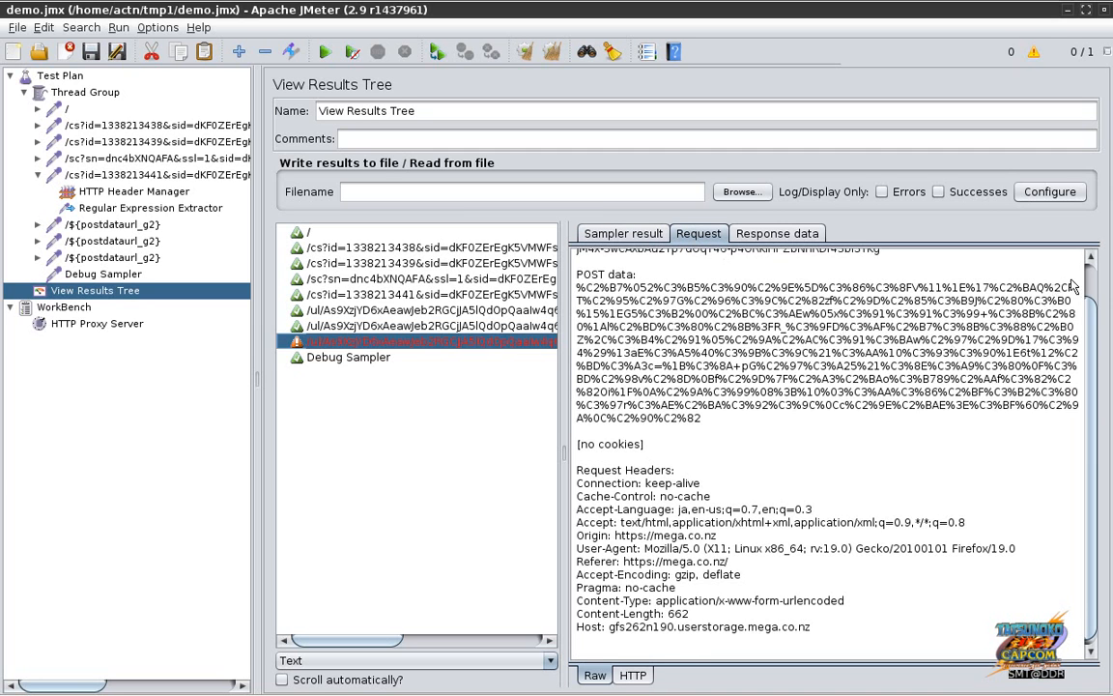
pyautogui.scroll(1, 1092, 292)
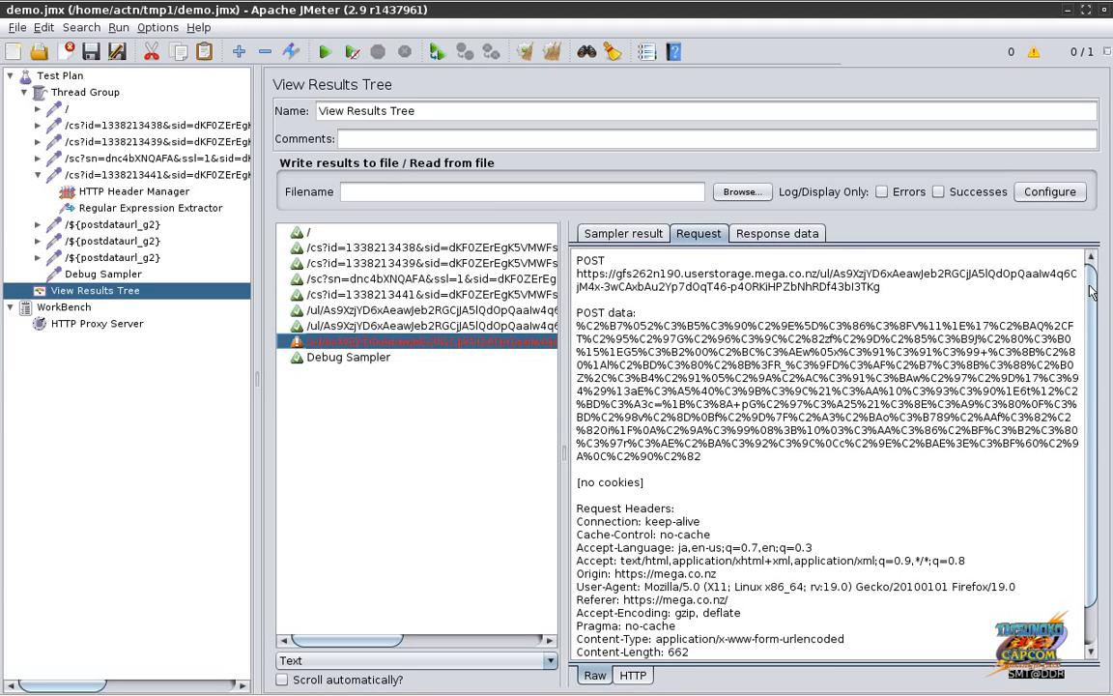
pyautogui.scroll(-2, 1092, 292)
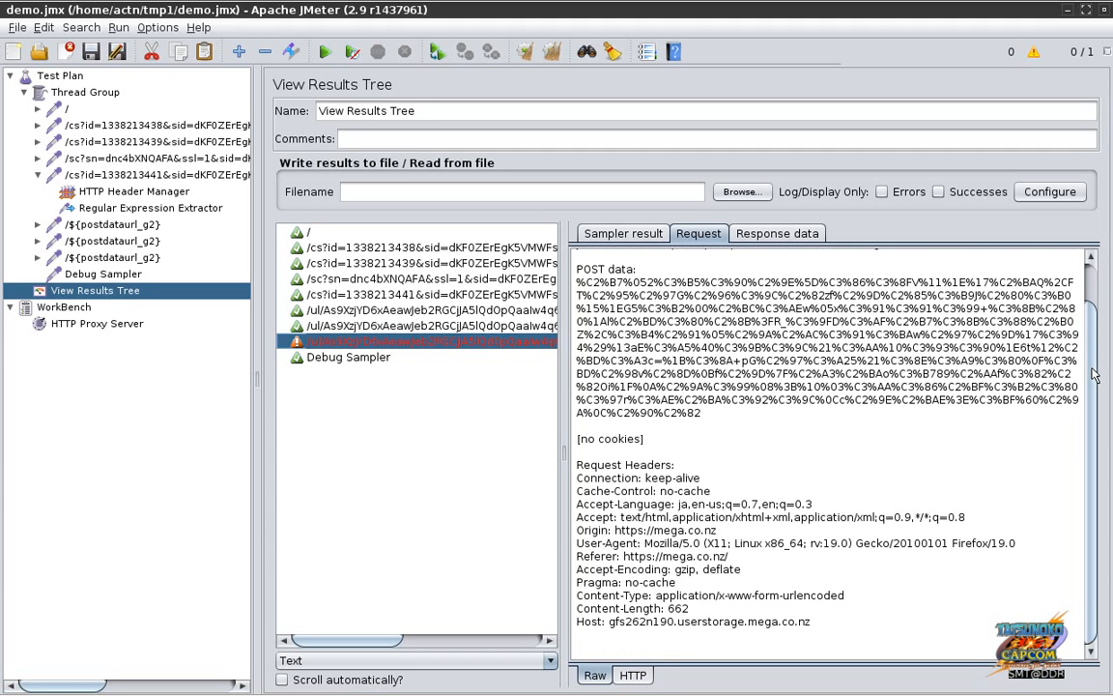
pyautogui.scroll(1, 979, 290)
pyautogui.click(647, 236)
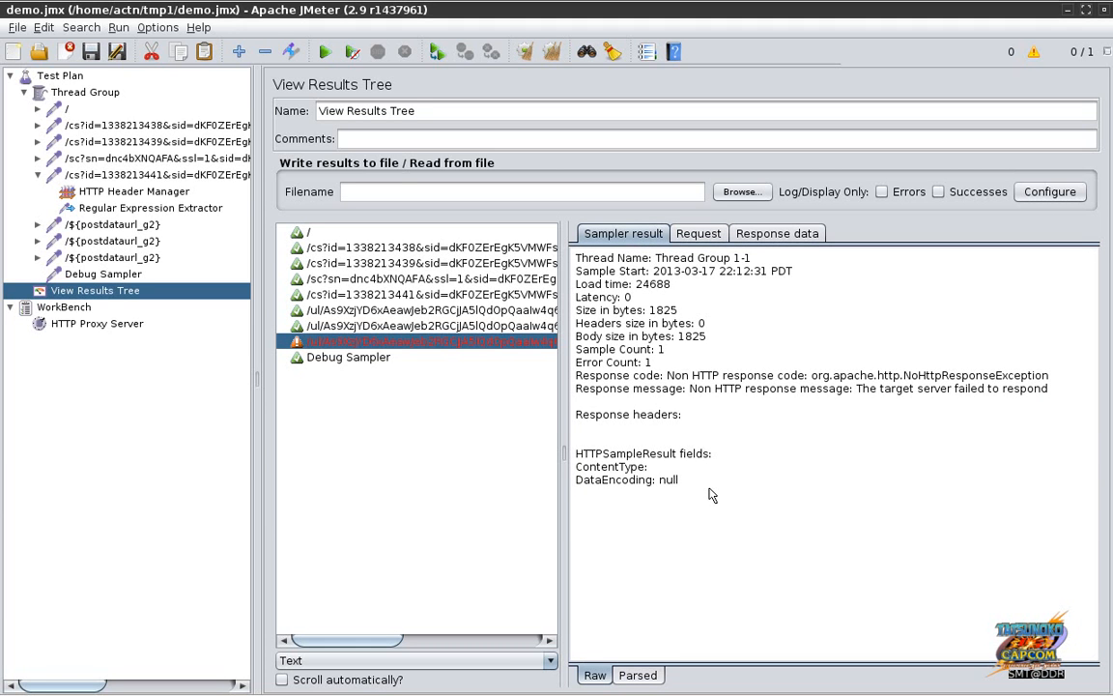
pyautogui.click(380, 362)
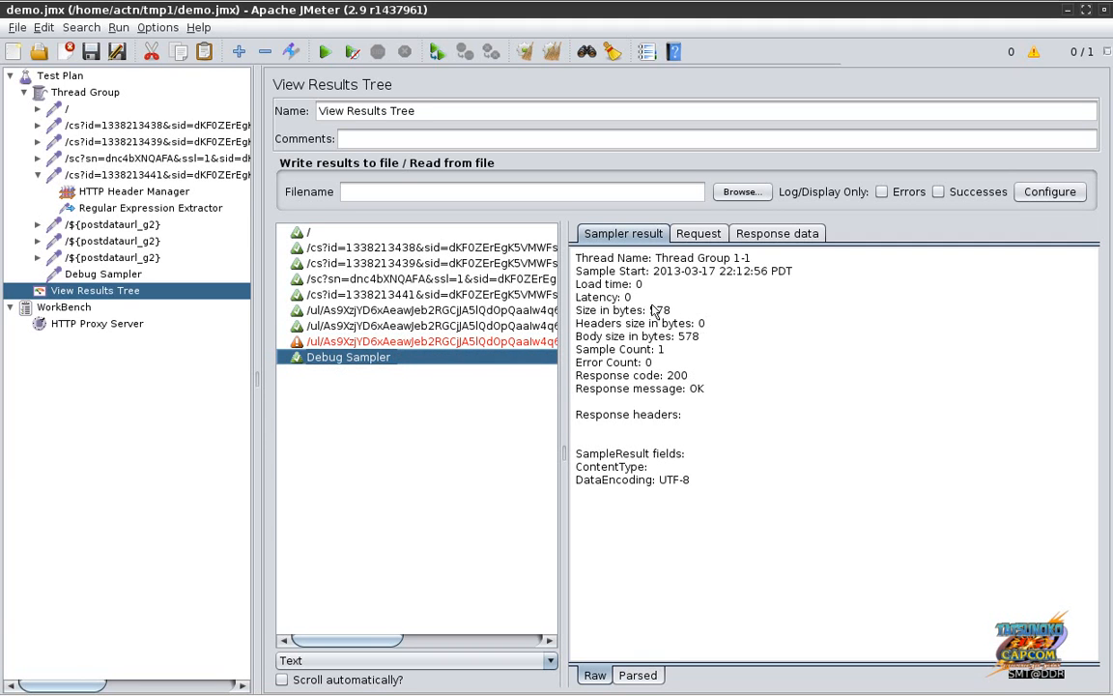
# Step: Check the Debug Sampler's variables, then the failed upload's POST data and error response code
pyautogui.click(688, 235)
pyautogui.click(774, 230)
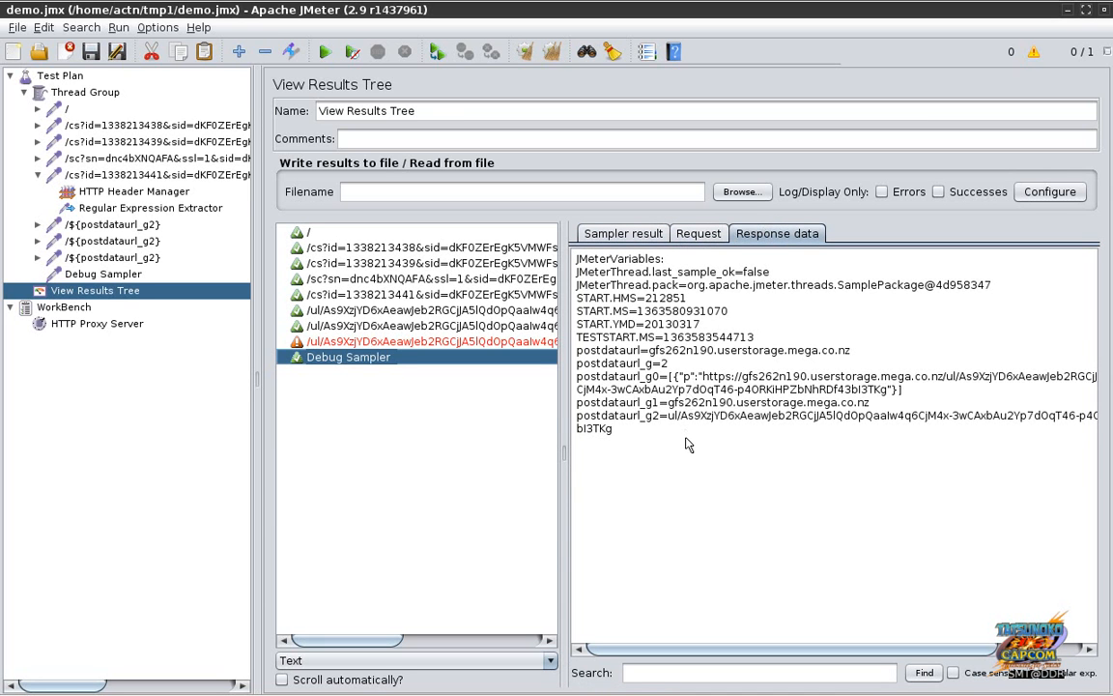
pyautogui.click(499, 343)
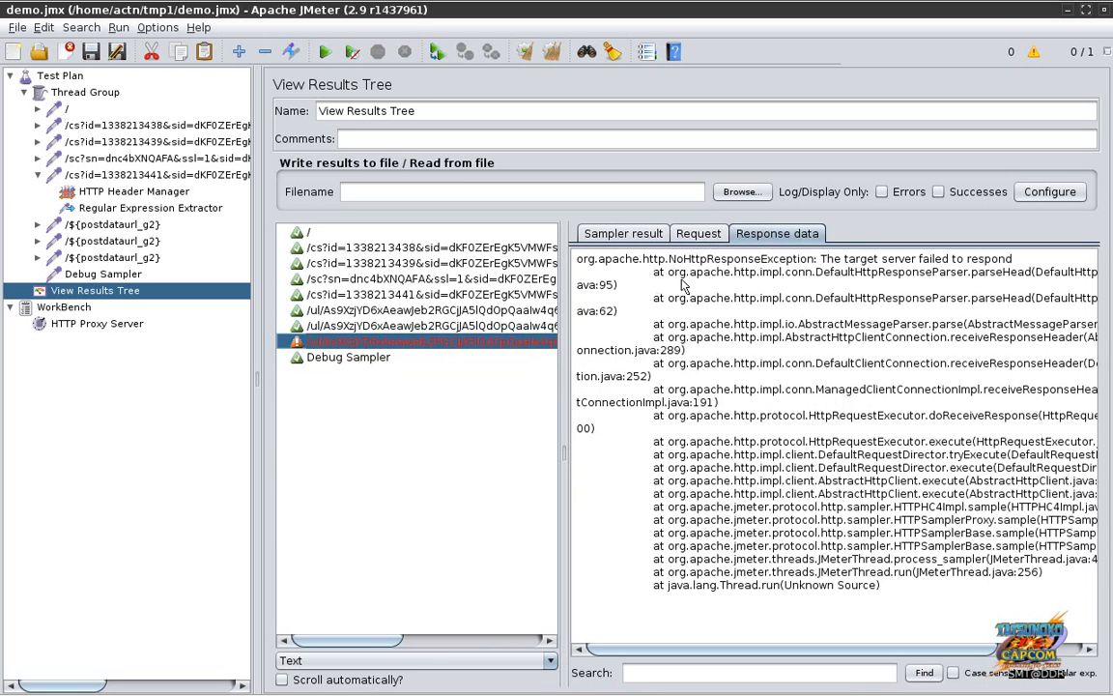
pyautogui.click(699, 236)
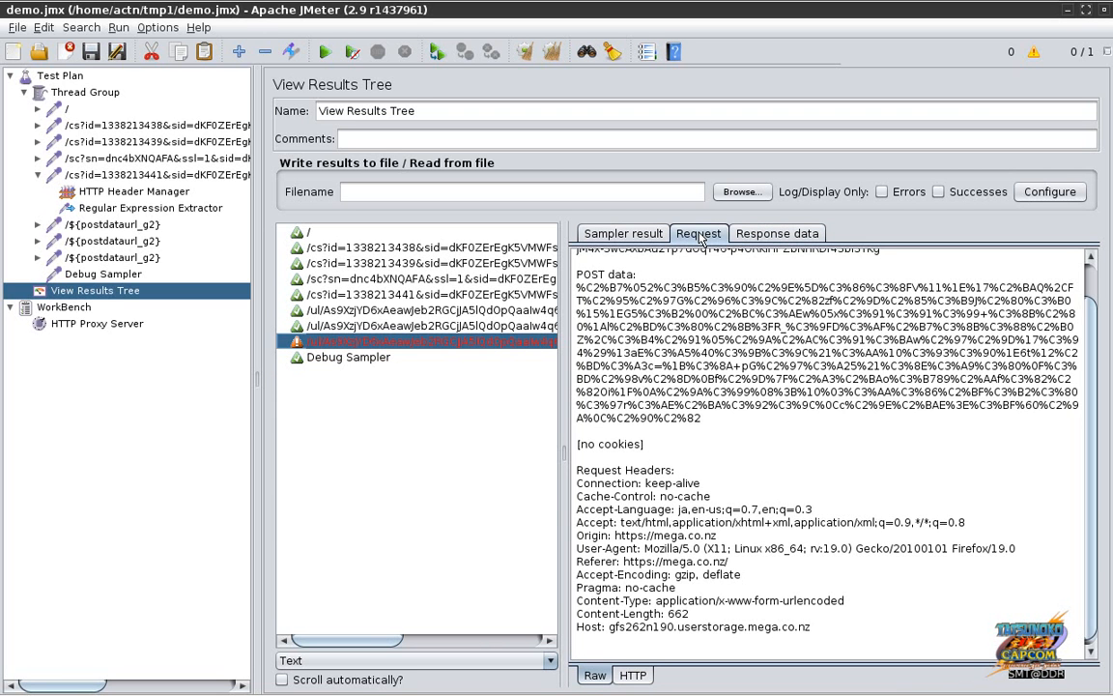
pyautogui.click(623, 233)
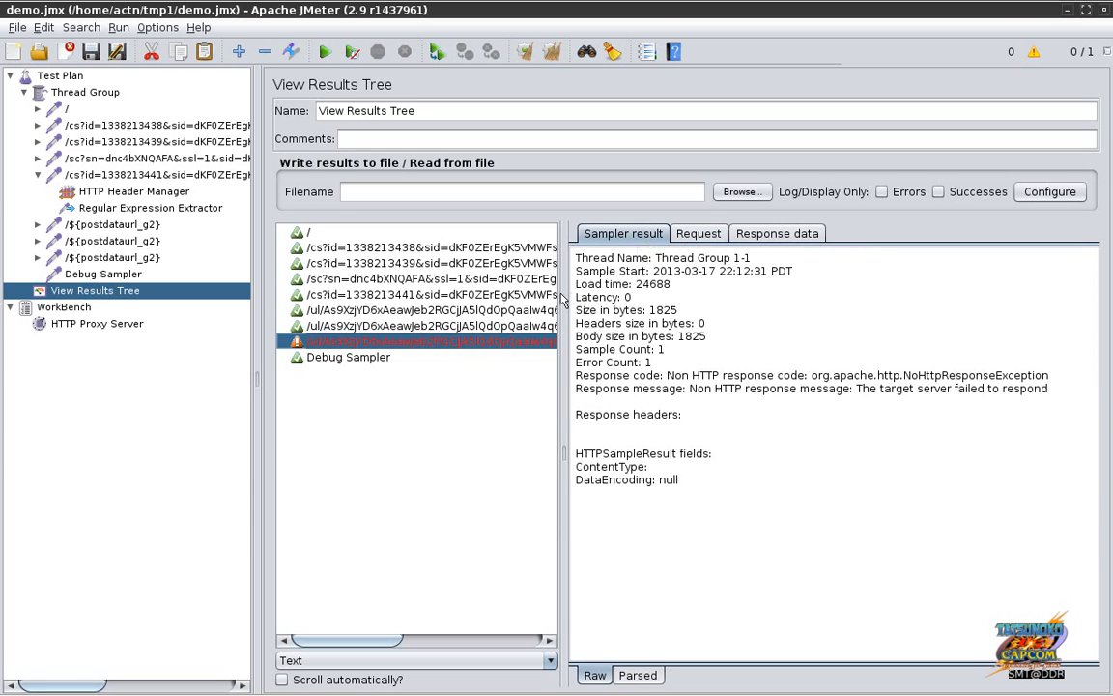
pyautogui.click(699, 233)
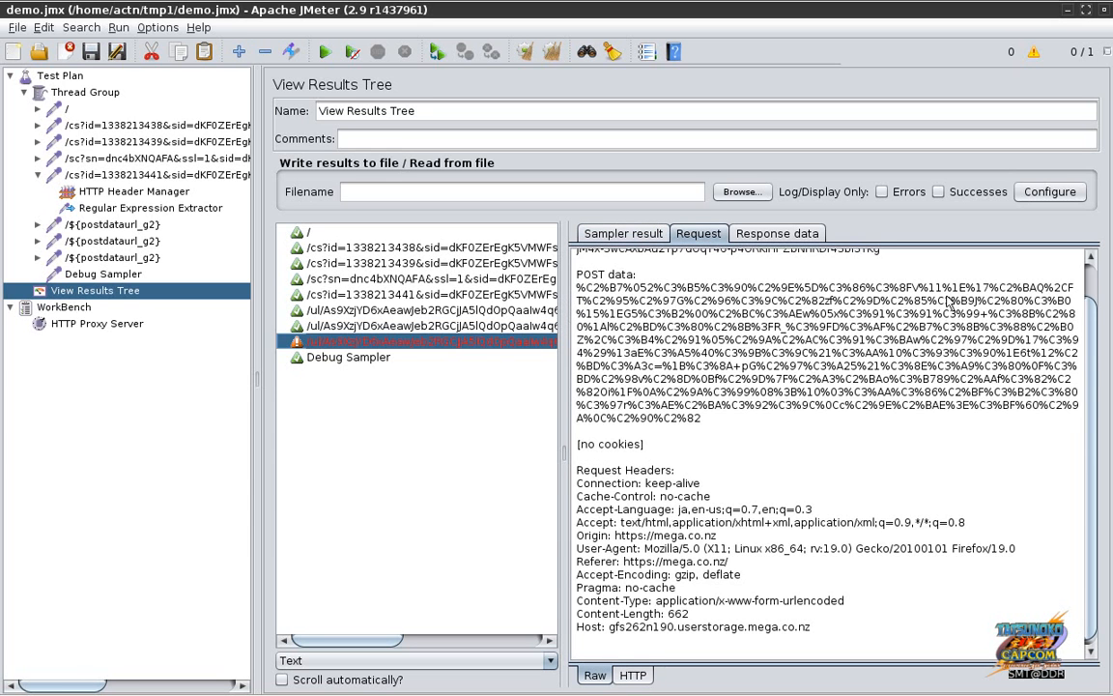
pyautogui.scroll(1, 986, 261)
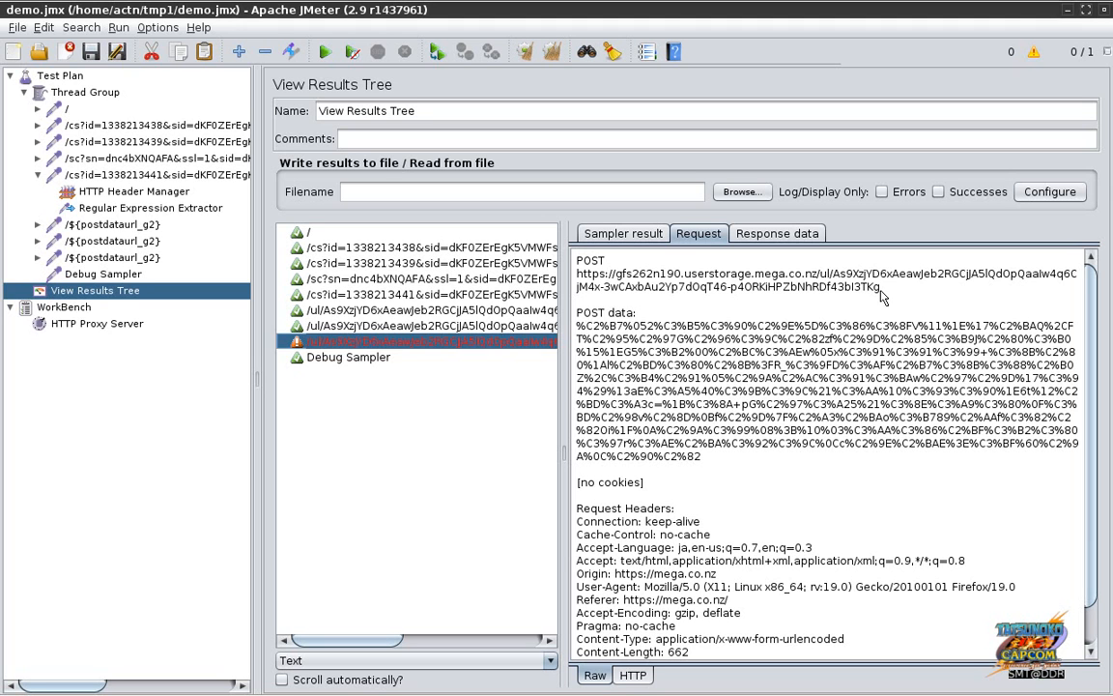
# Step: Widen the results list, recheck postdataurl values against the failed upload, and open the third ${postdataurl_g2} request
pyautogui.moveTo(565, 417); pyautogui.dragTo(609, 415)
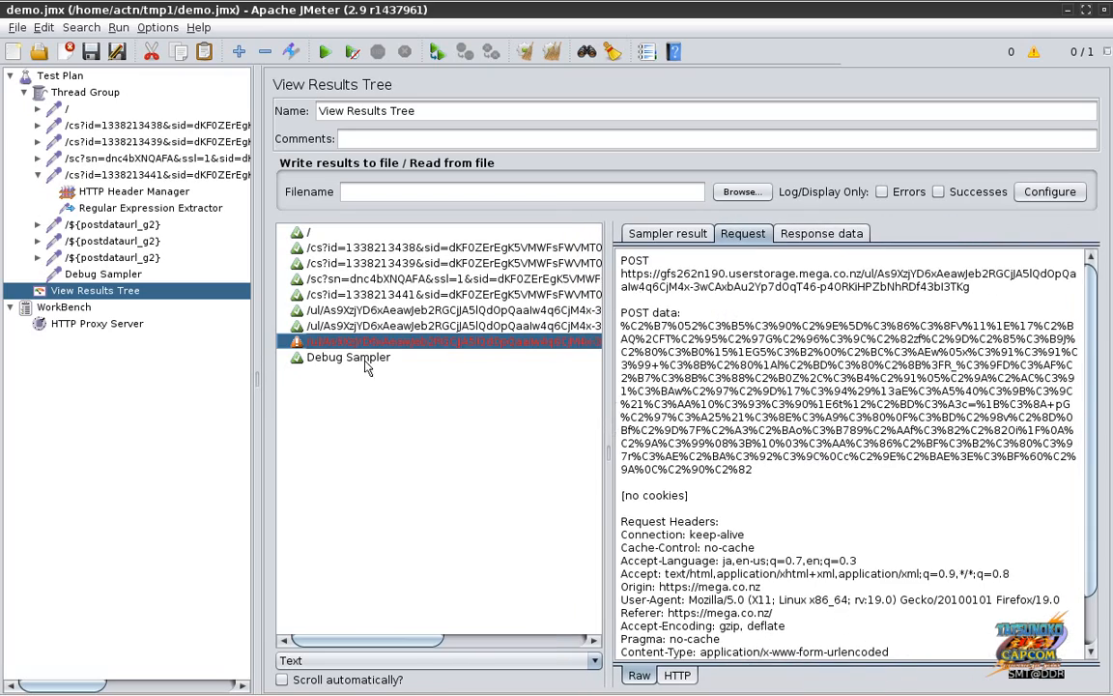
pyautogui.click(349, 357)
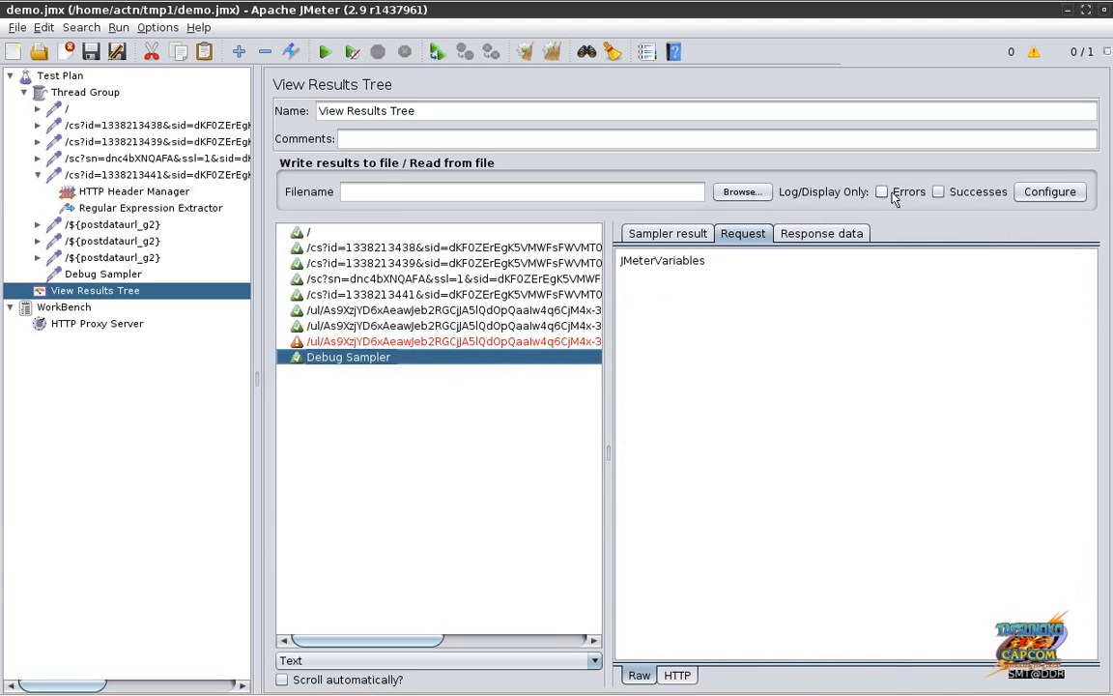
pyautogui.click(849, 234)
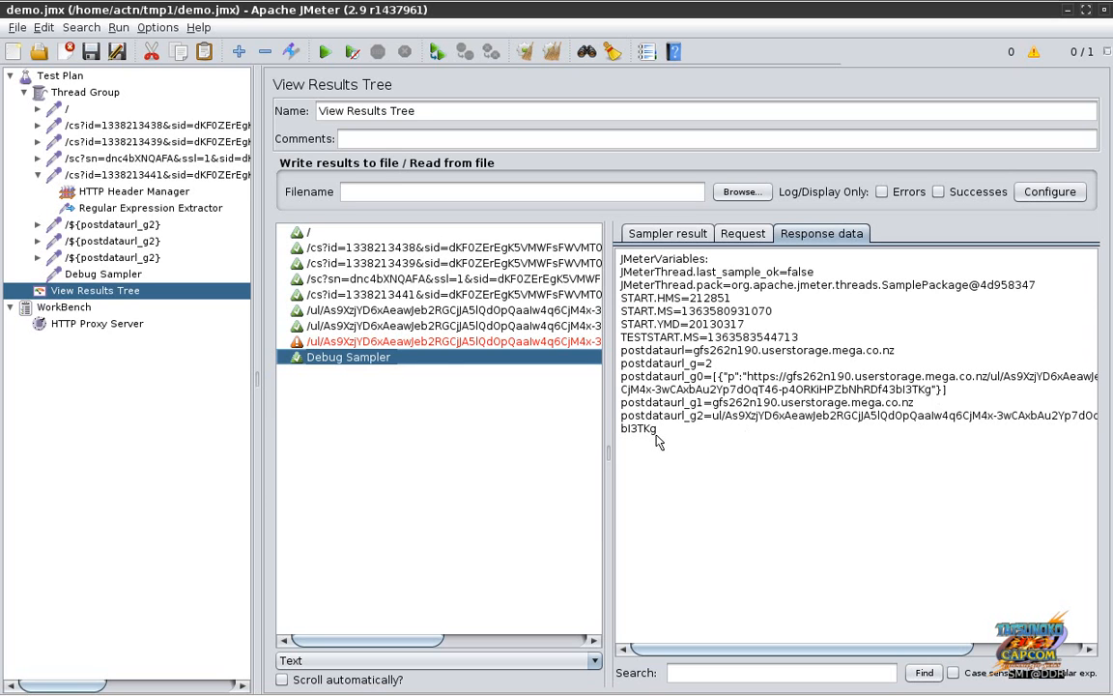
pyautogui.click(377, 341)
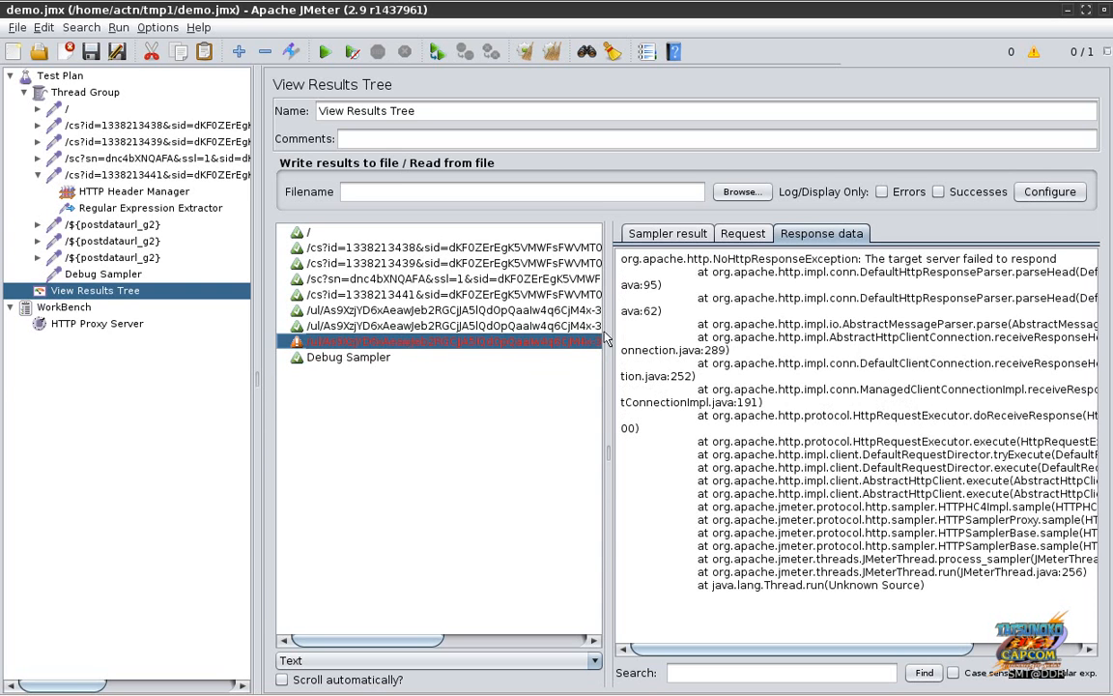
pyautogui.click(742, 233)
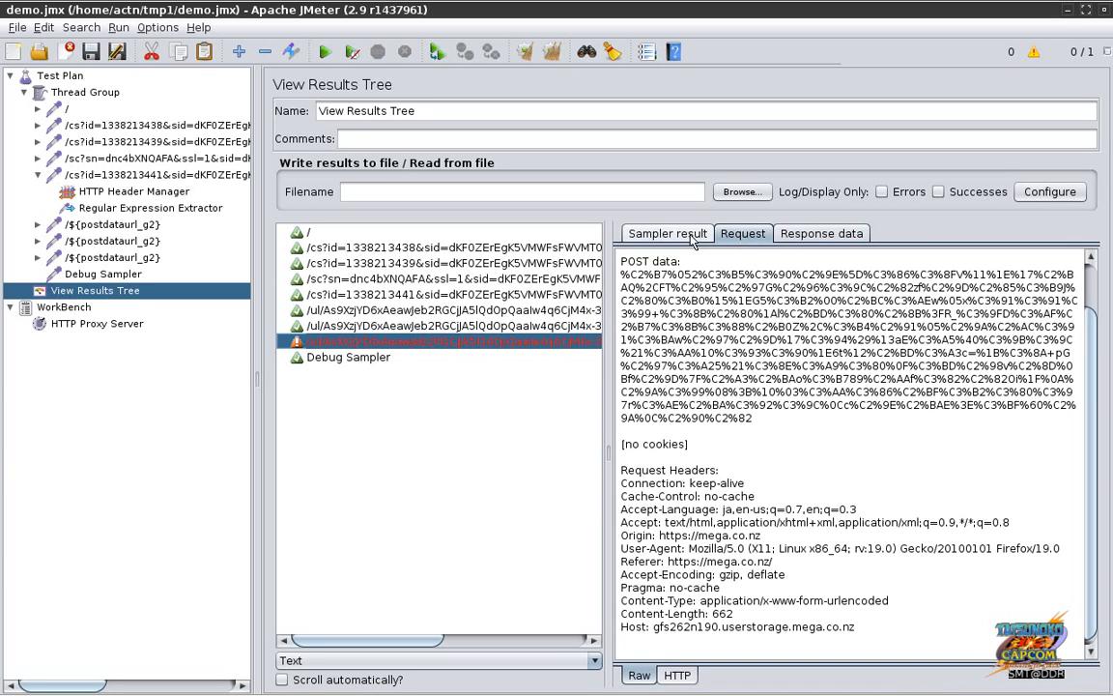
pyautogui.click(687, 237)
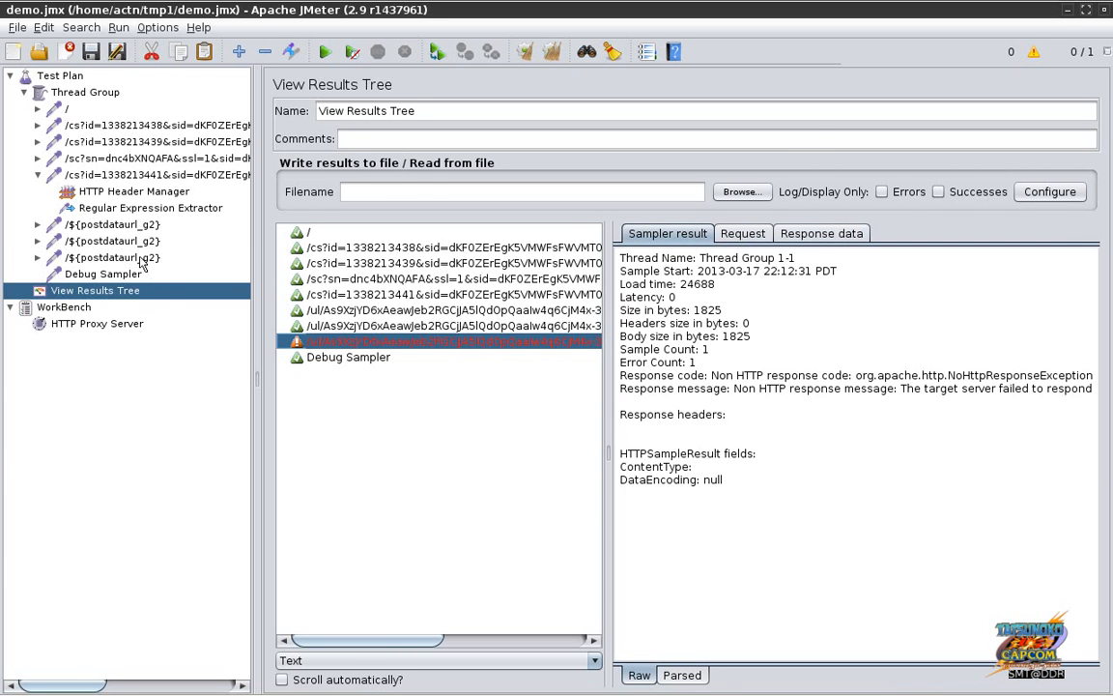
pyautogui.click(140, 258)
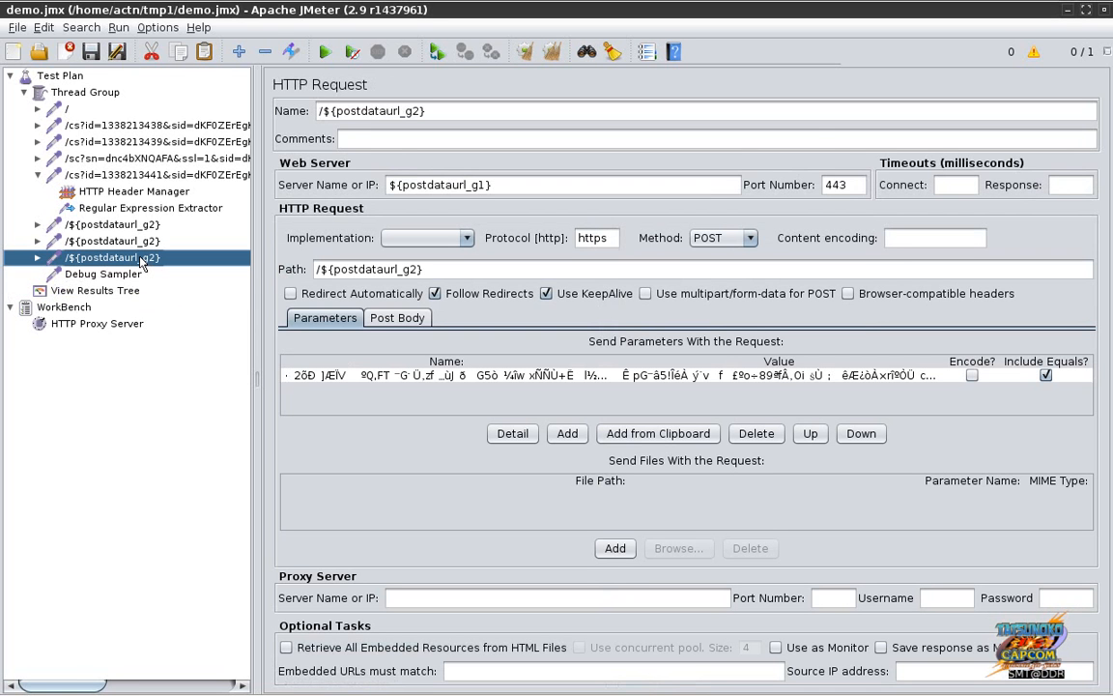
# Step: Compare the post bodies of the recorded /cs and /sc upload requests in the test plan
pyautogui.click(412, 381)
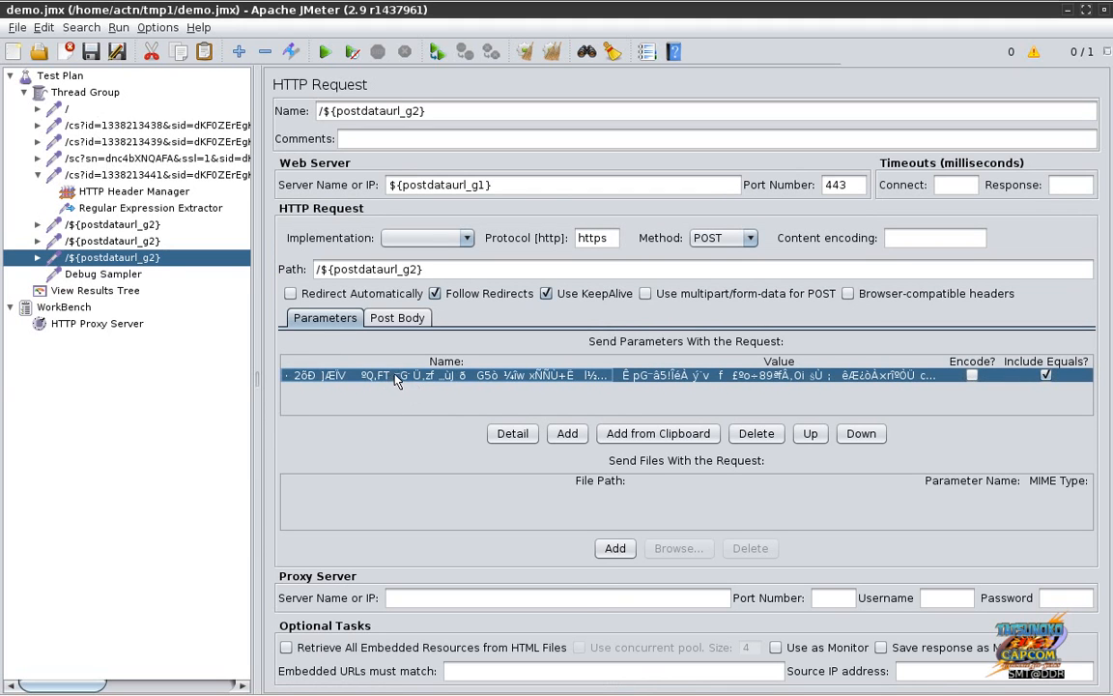
pyautogui.click(133, 275)
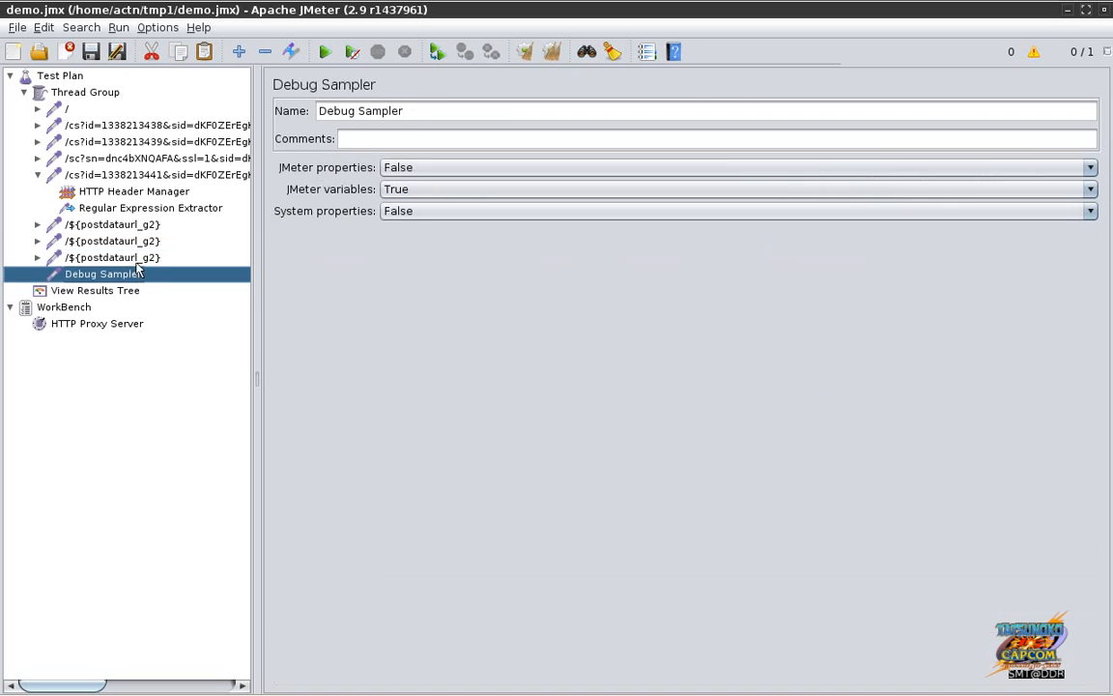
pyautogui.click(138, 259)
pyautogui.click(129, 174)
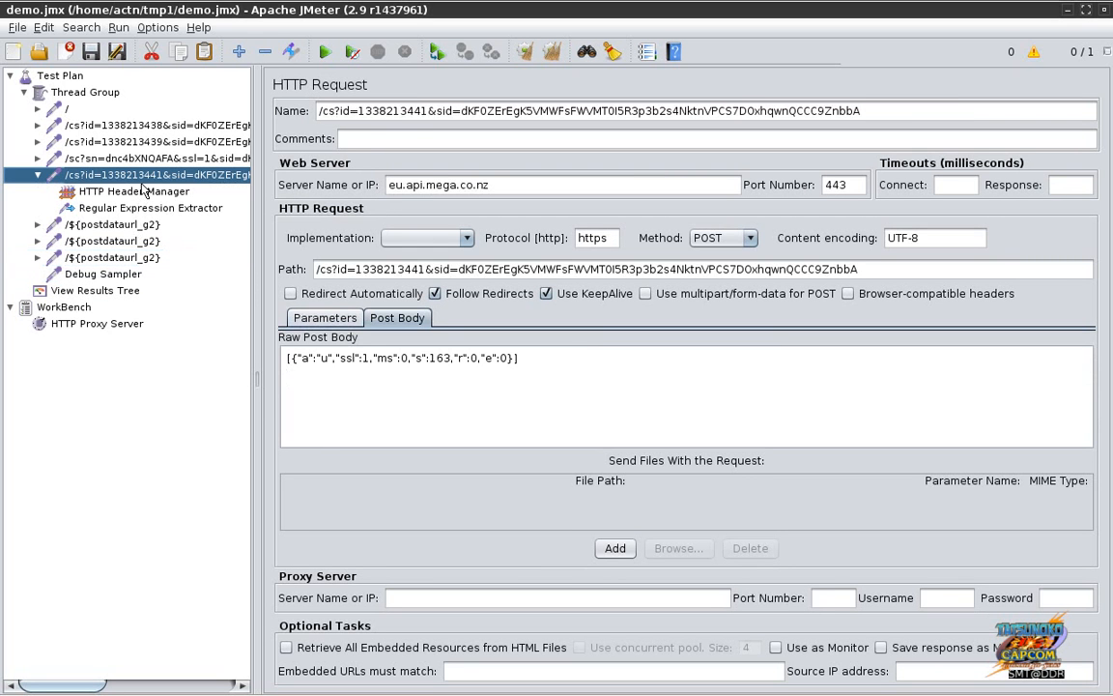
pyautogui.click(131, 157)
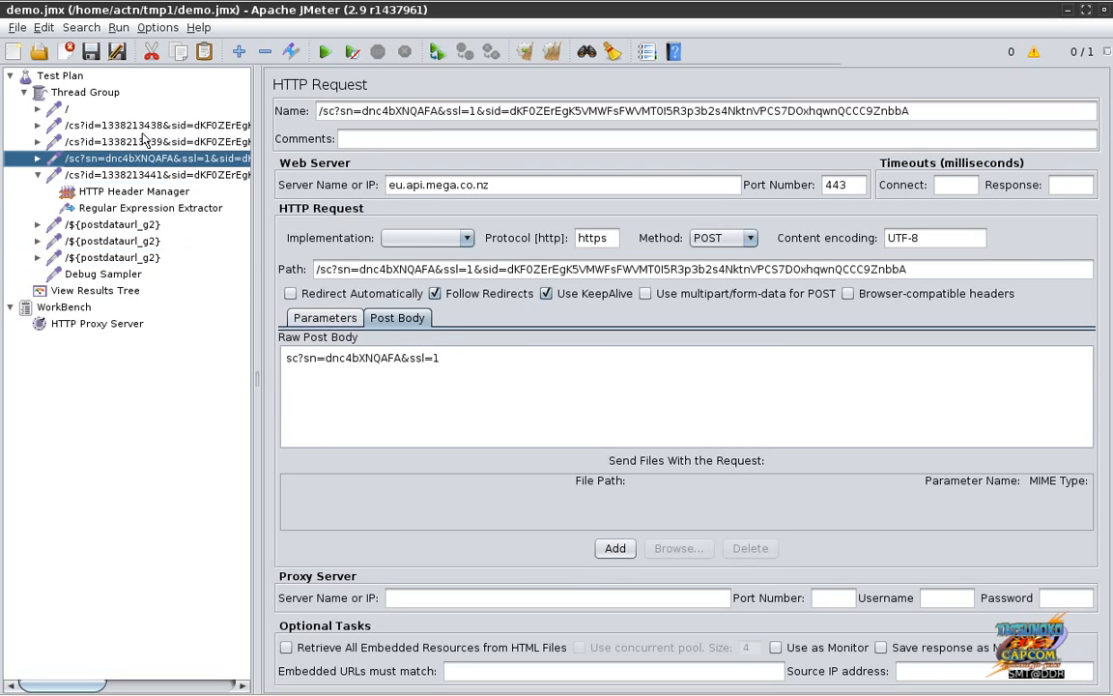
pyautogui.click(143, 127)
pyautogui.click(135, 141)
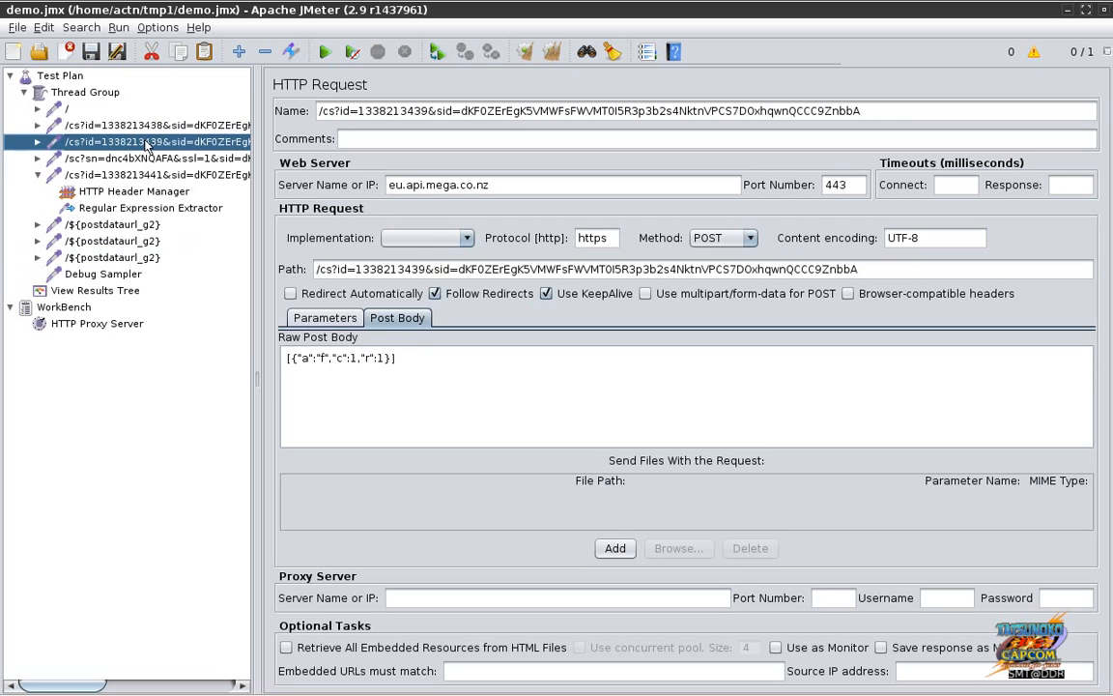
pyautogui.click(136, 158)
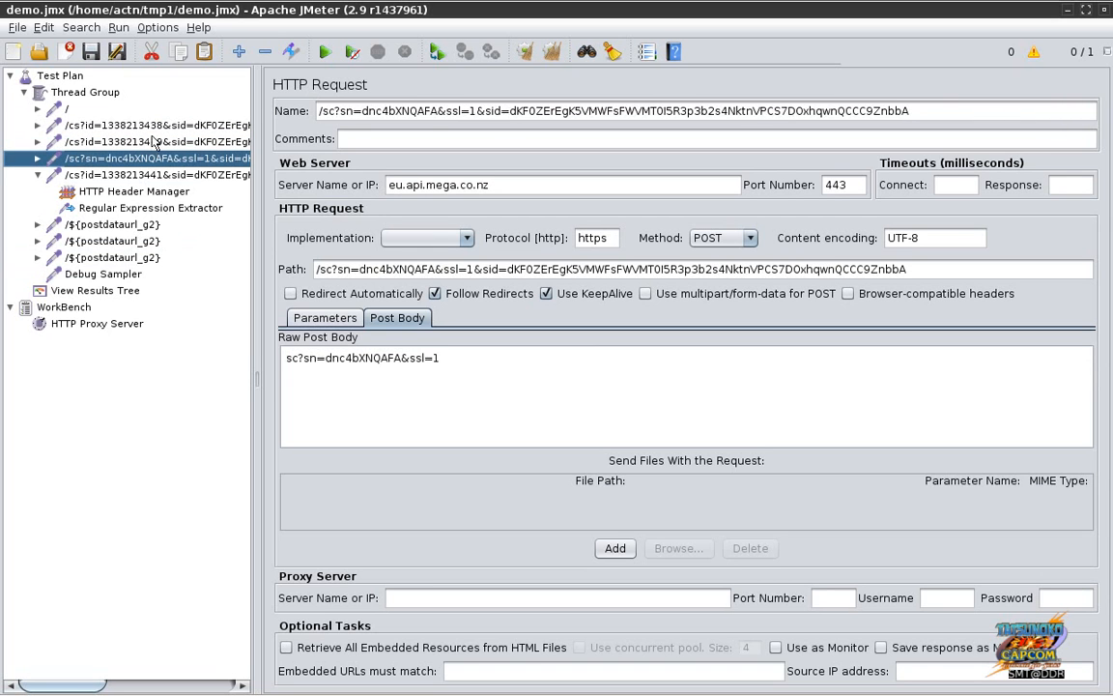
pyautogui.click(158, 126)
pyautogui.moveTo(359, 113); pyautogui.dragTo(622, 114)
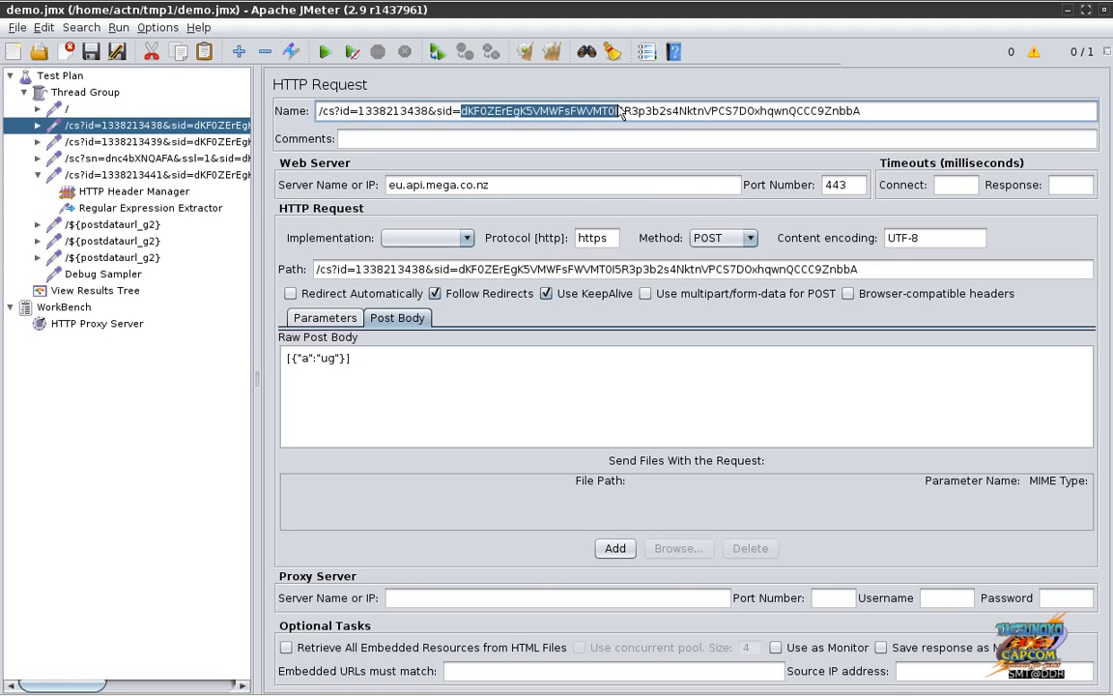
pyautogui.hotkey('shift', 'Home')
pyautogui.hotkey('shift', 'End')
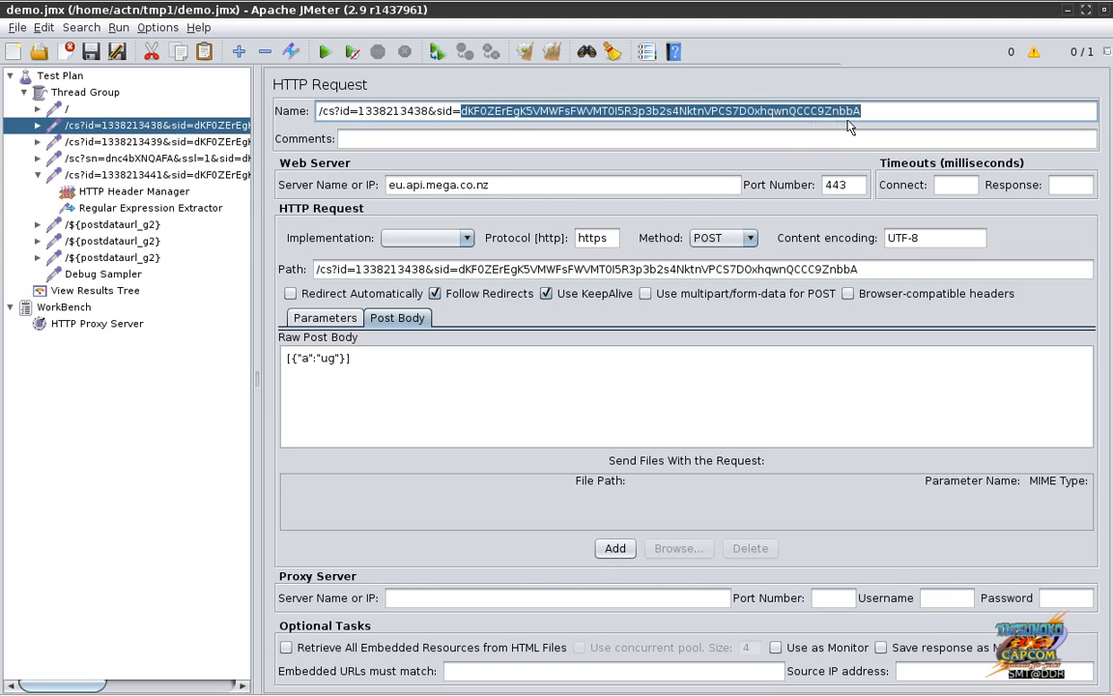
pyautogui.click(77, 110)
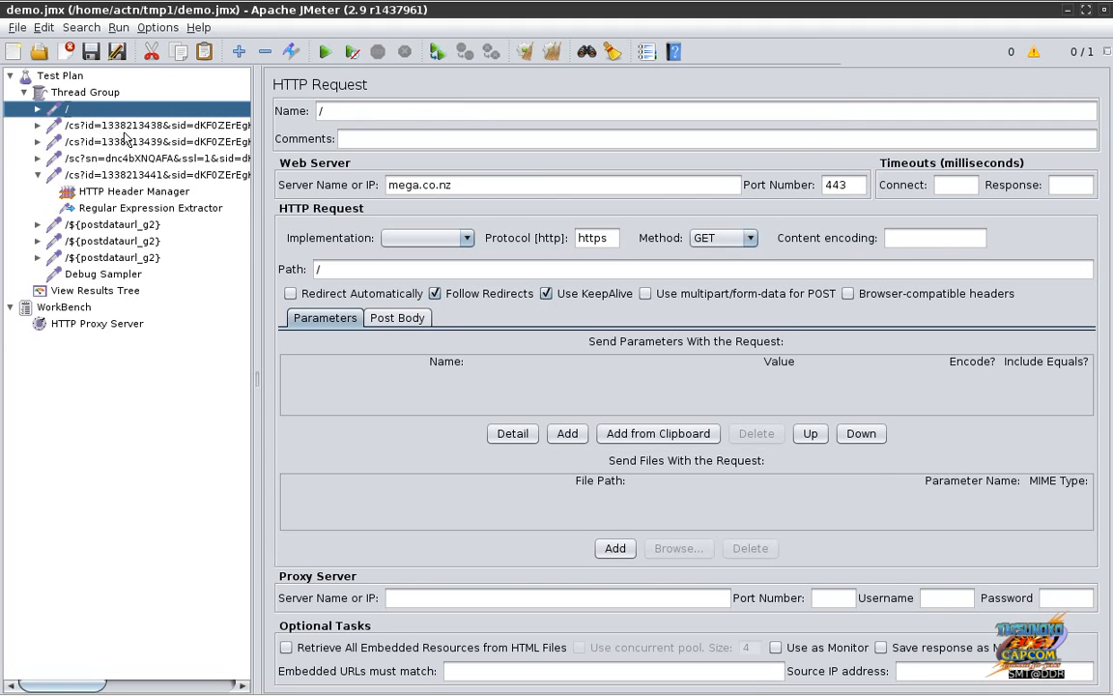
pyautogui.click(140, 127)
pyautogui.hotkey('alt', 'Tab')
pyautogui.hotkey('alt', 'Tab')
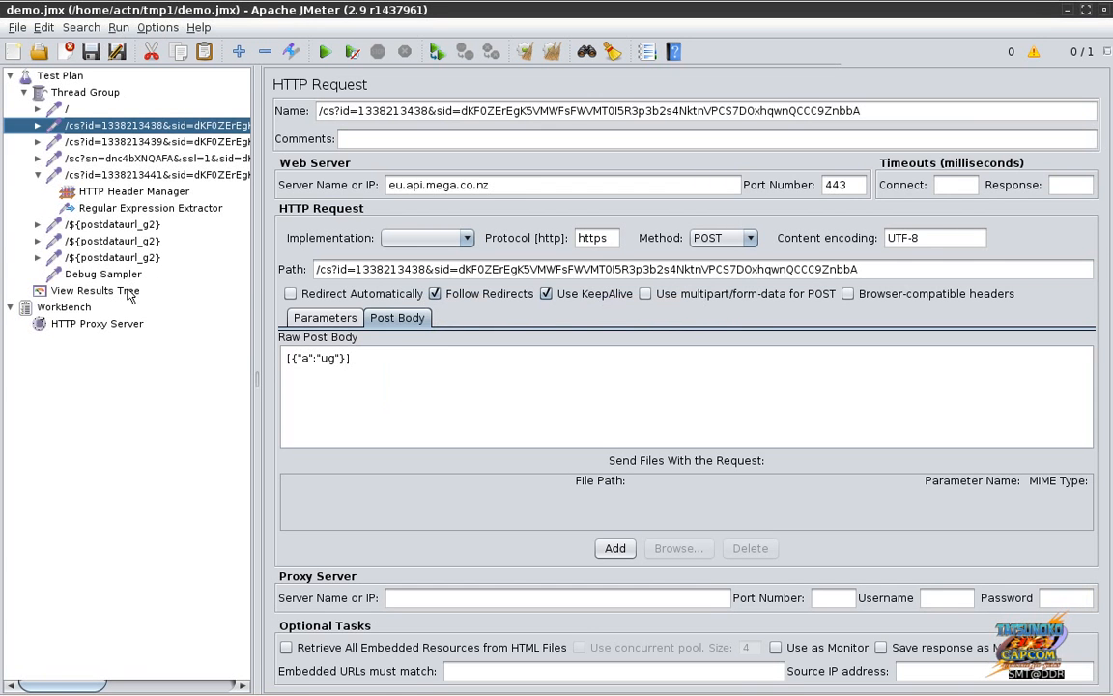
pyautogui.click(119, 289)
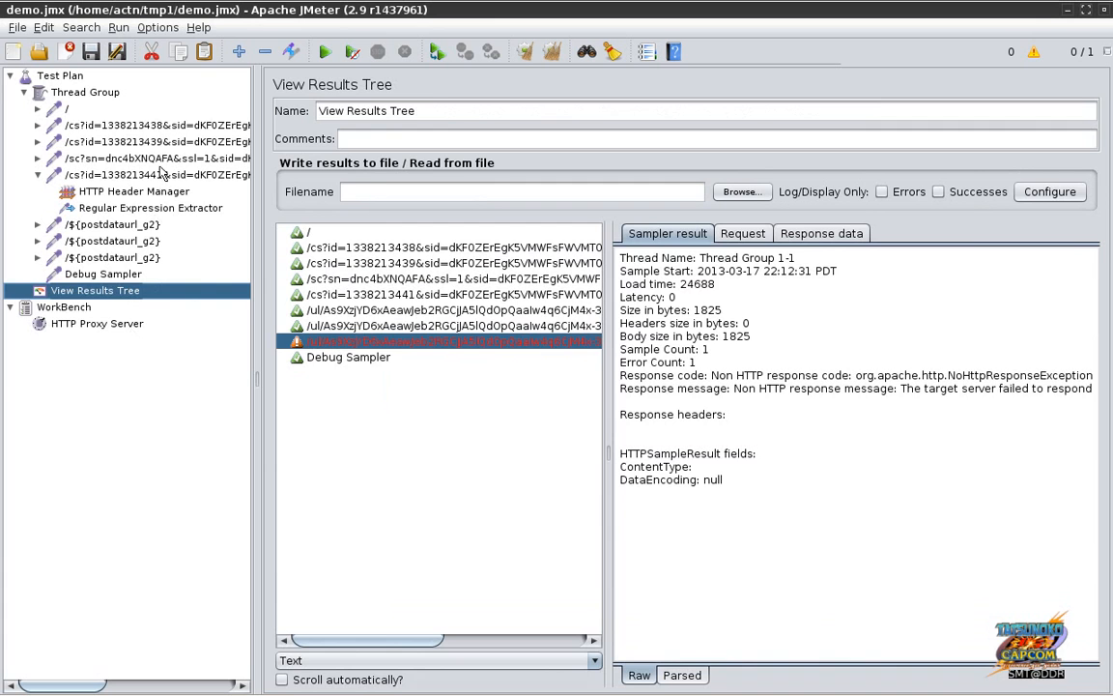
# Step: Inspect the / home page sample's result, request headers and HTML response
pyautogui.click(154, 126)
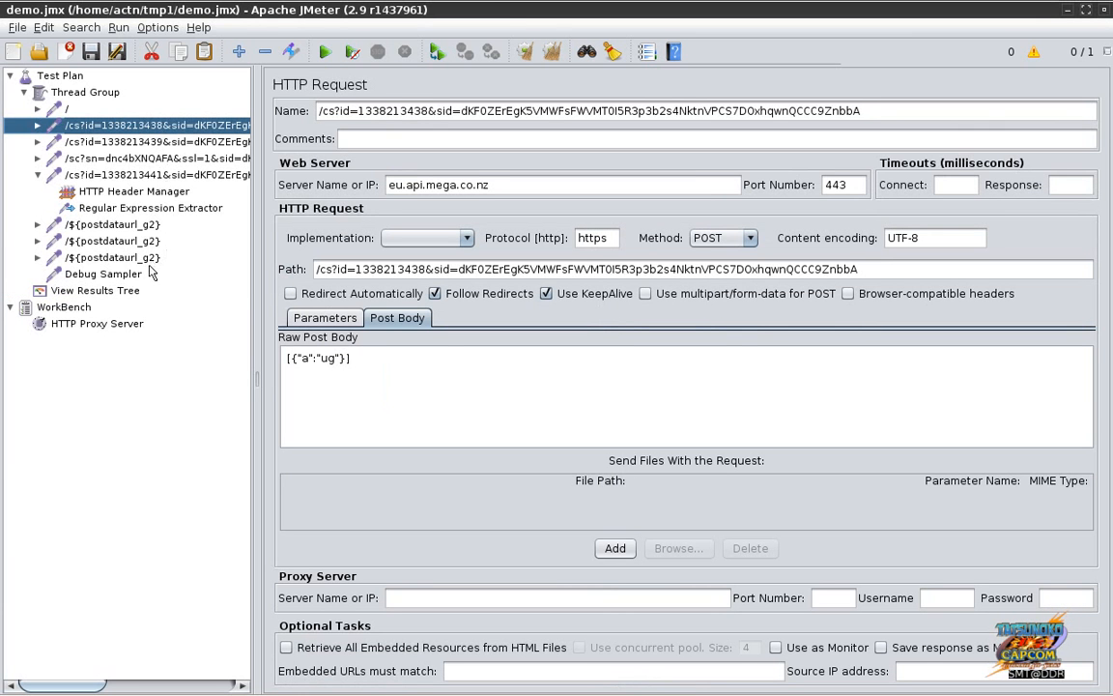
pyautogui.click(130, 290)
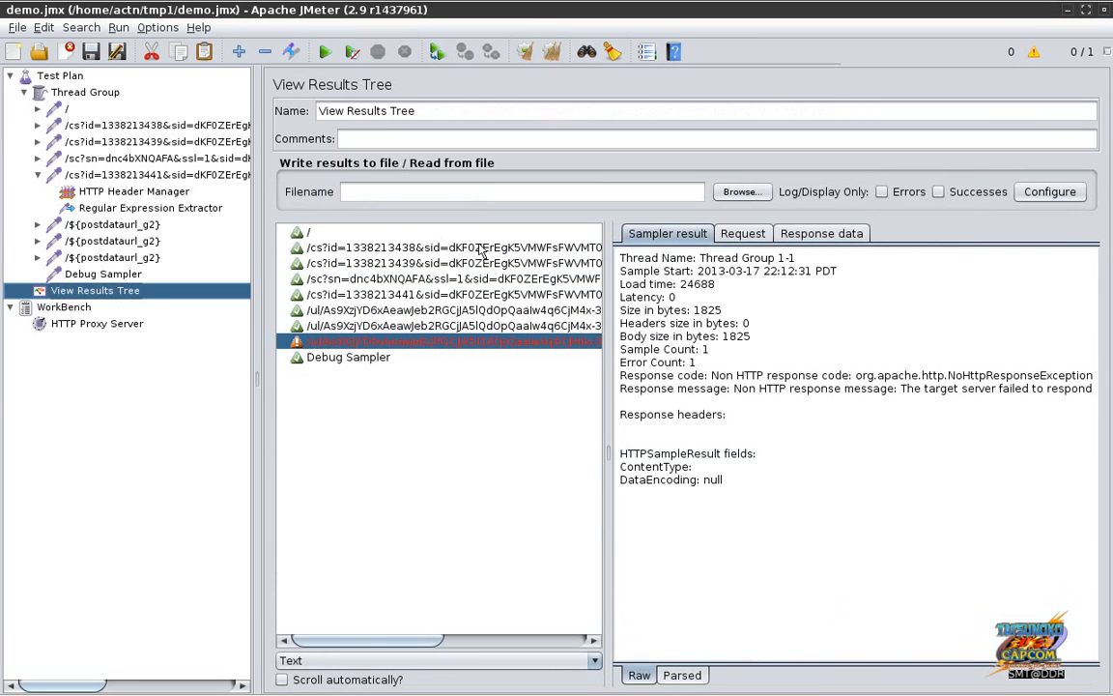
pyautogui.click(477, 249)
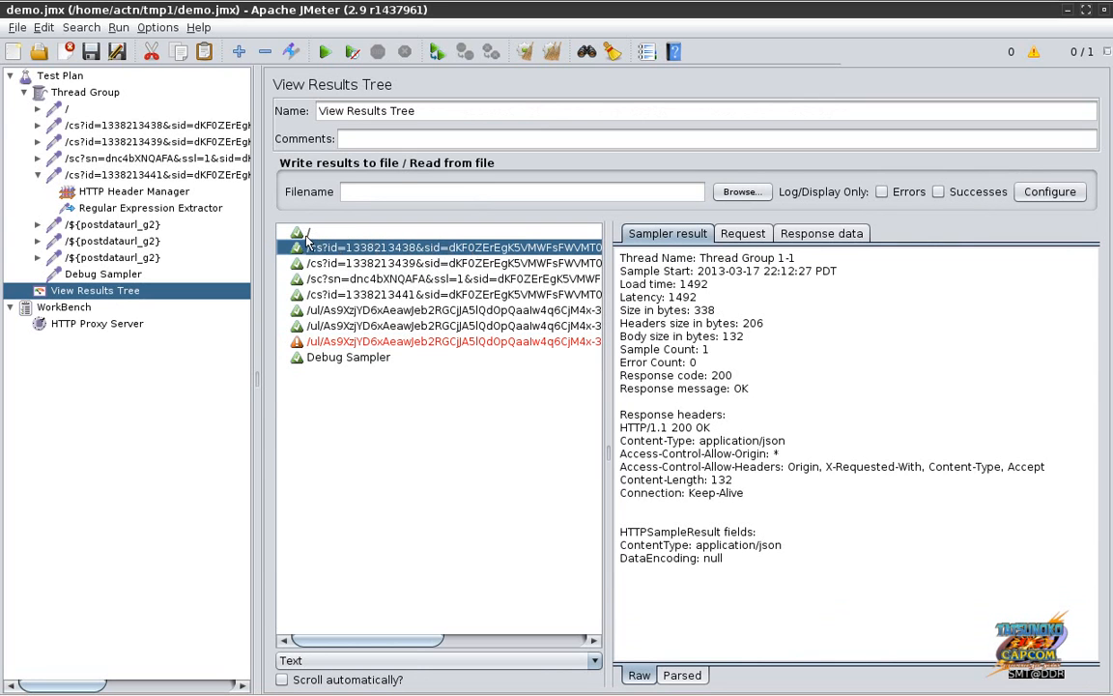
pyautogui.click(308, 238)
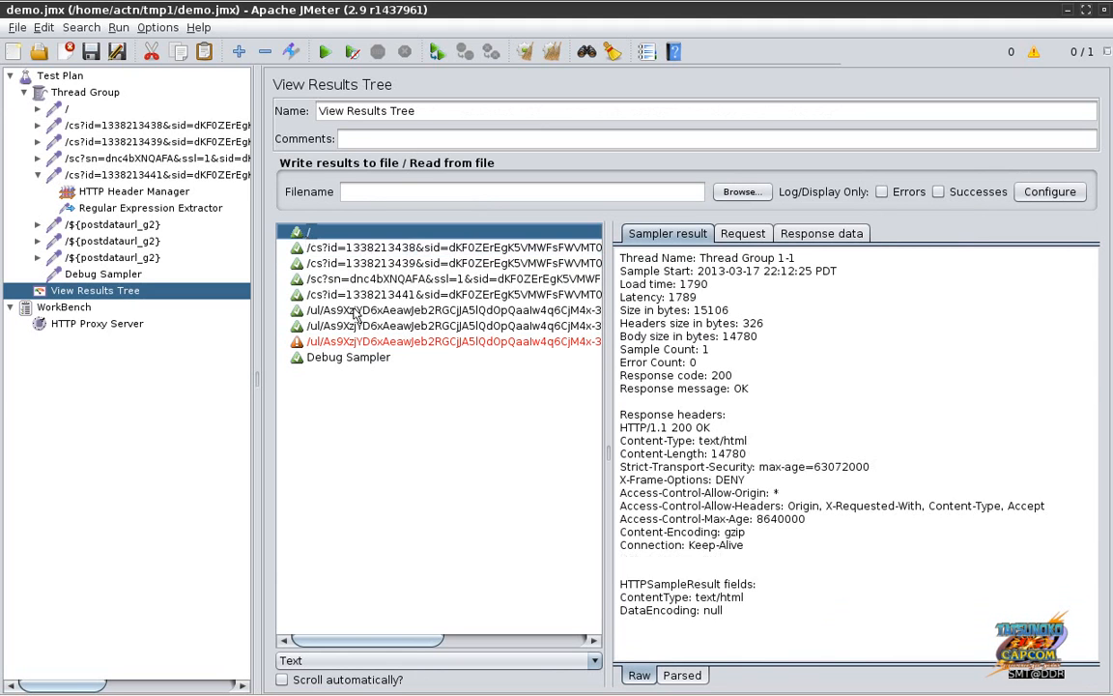
pyautogui.press('Down')
pyautogui.press('Down')
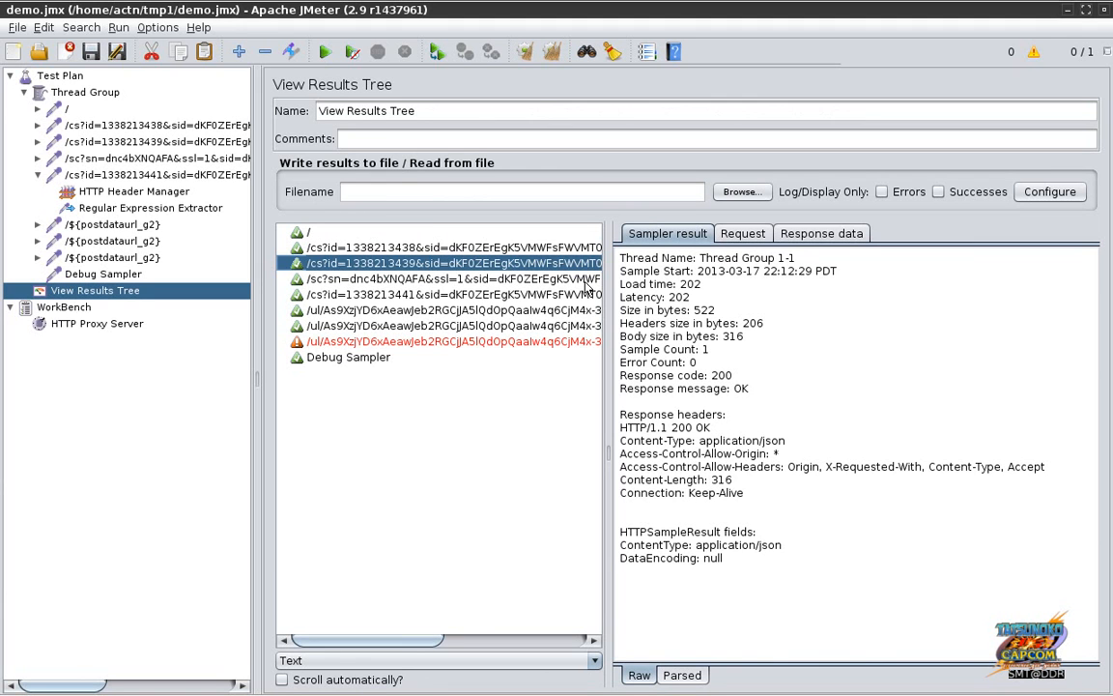
pyautogui.press('Up')
pyautogui.press('Up')
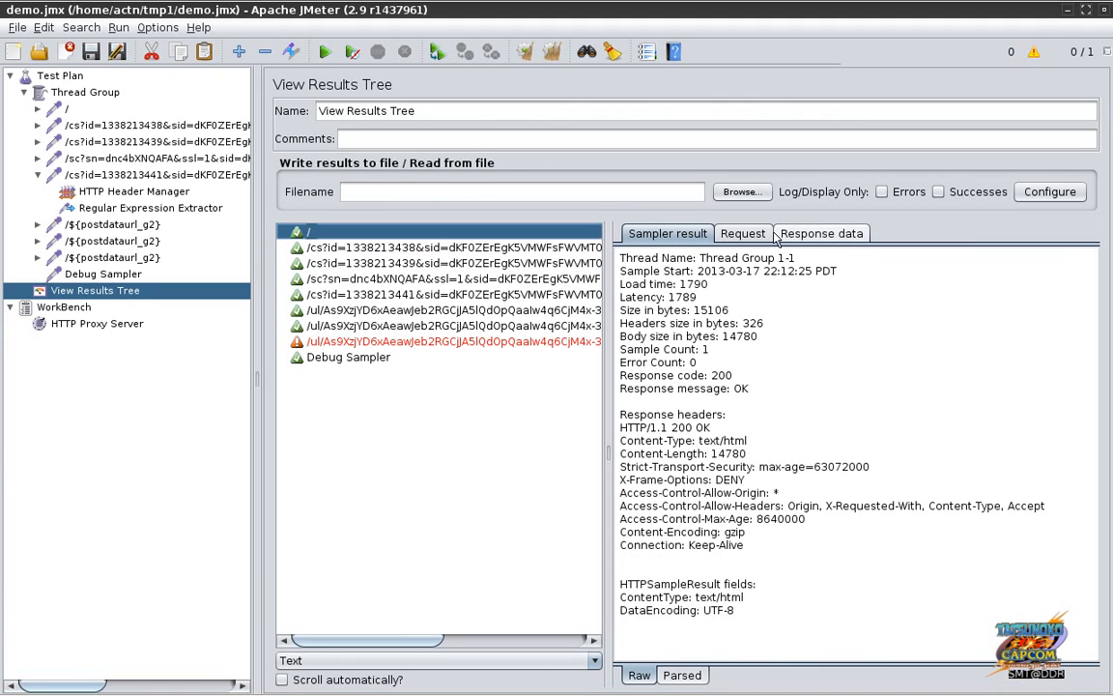
pyautogui.click(754, 236)
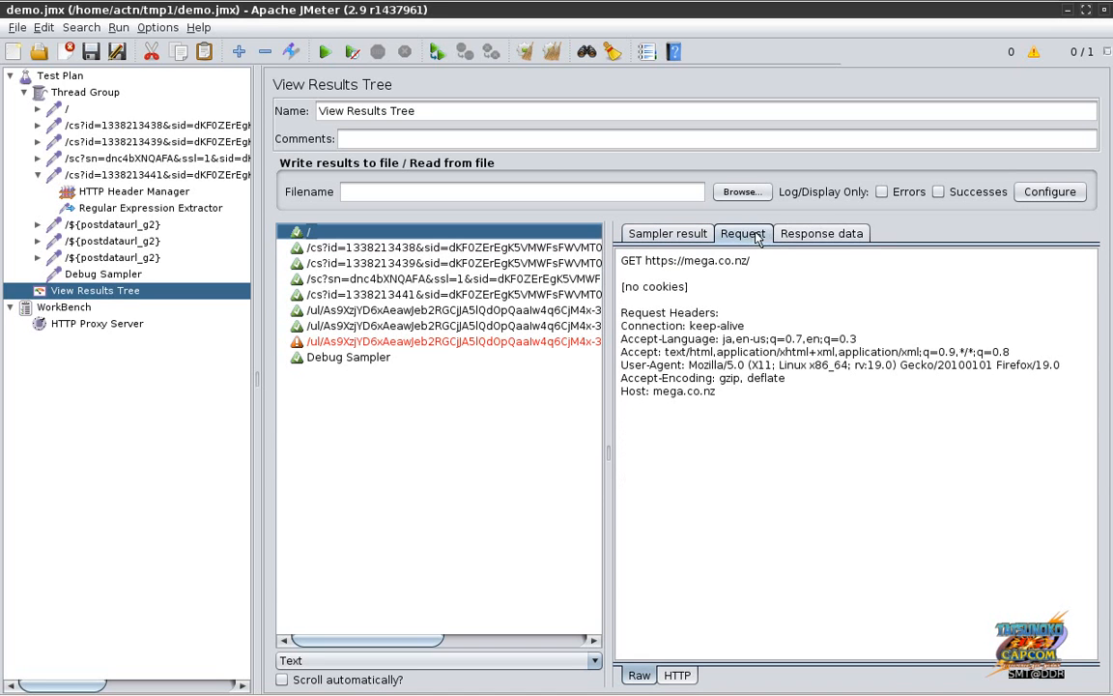
pyautogui.click(806, 238)
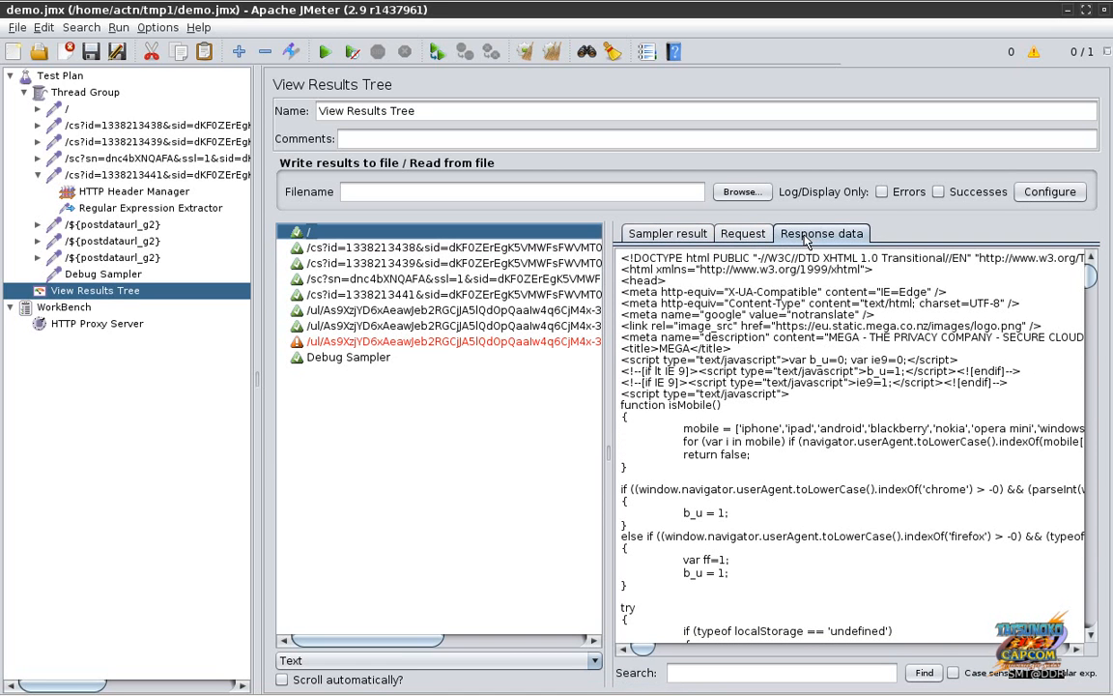
pyautogui.moveTo(1094, 279); pyautogui.dragTo(1108, 55)
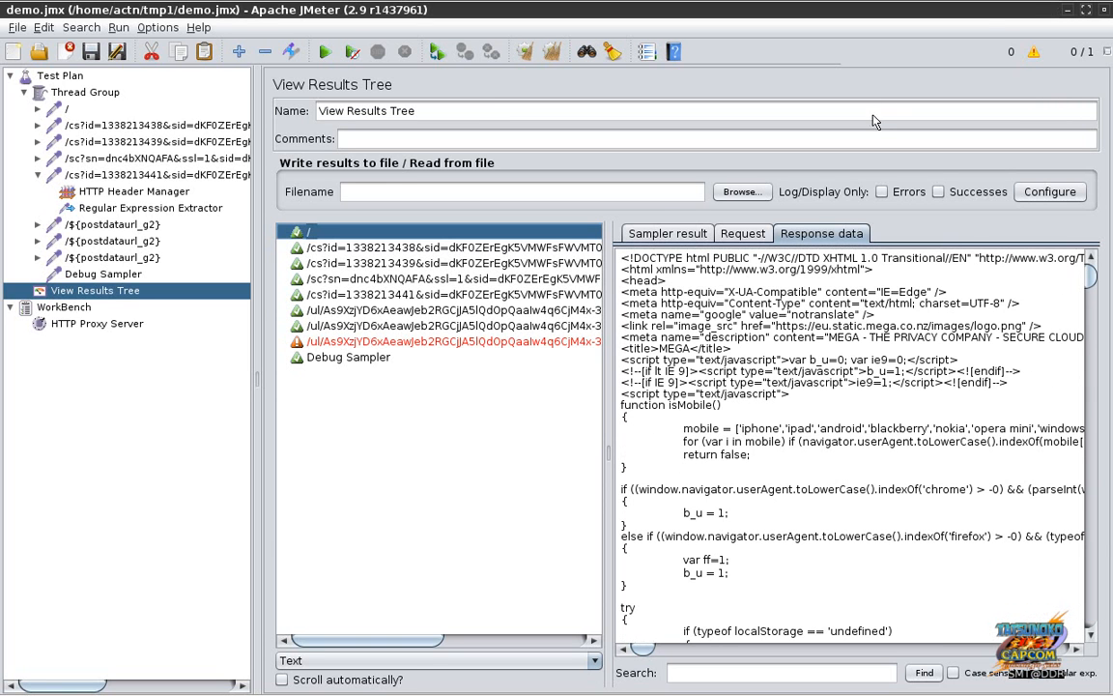
pyautogui.click(723, 235)
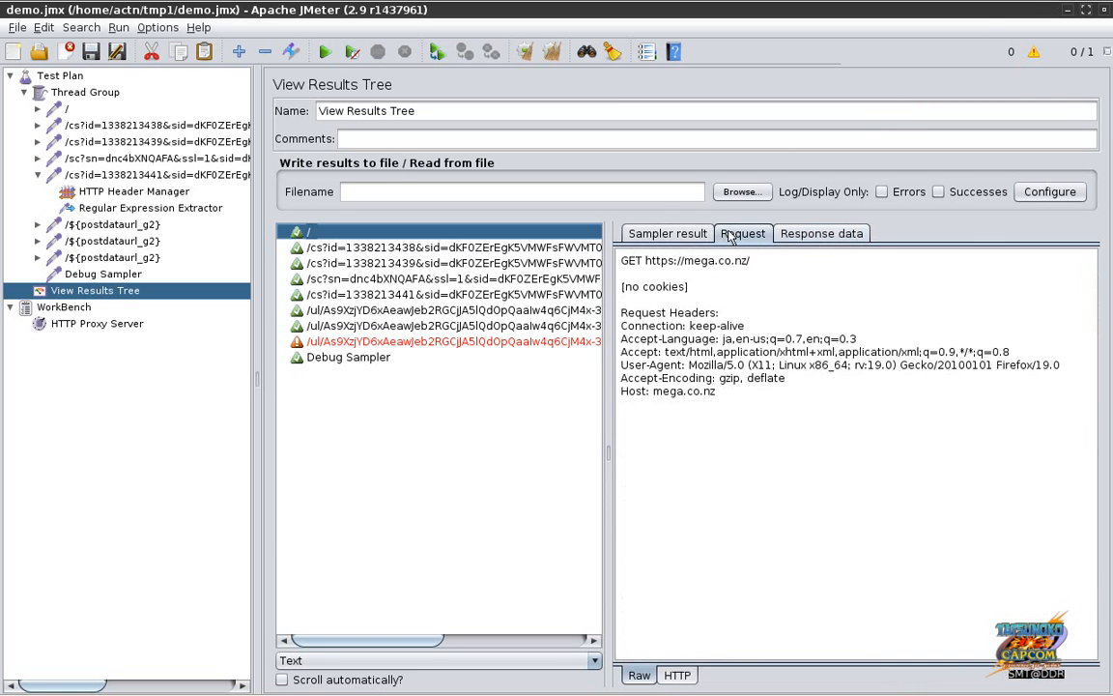
pyautogui.click(661, 234)
pyautogui.click(465, 249)
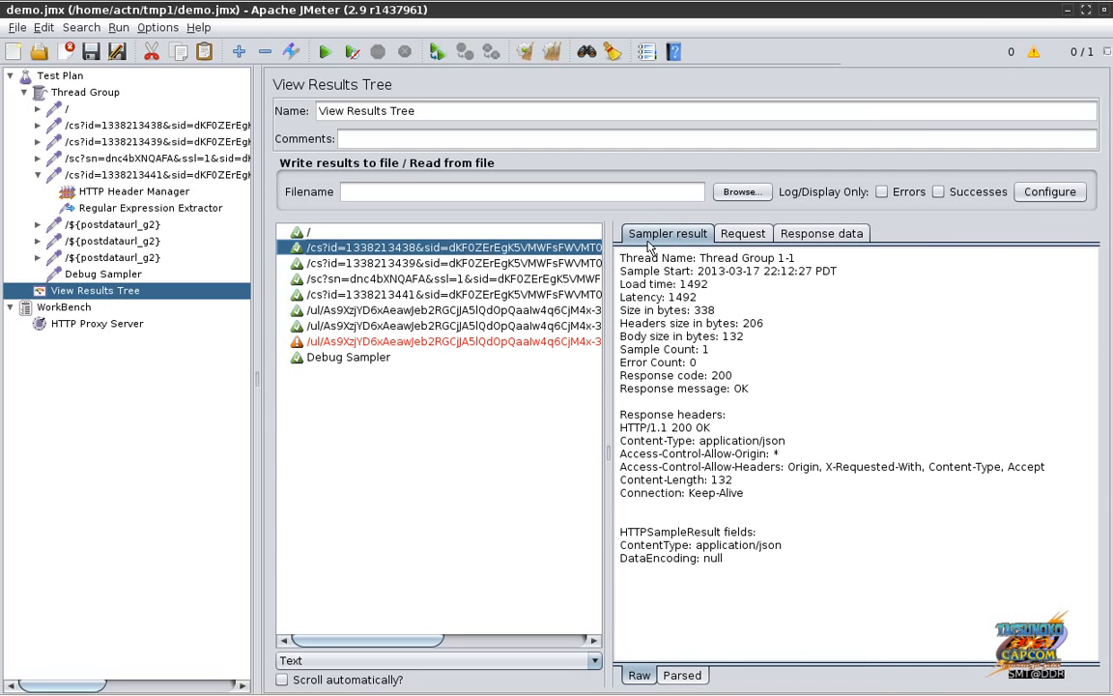
pyautogui.click(731, 239)
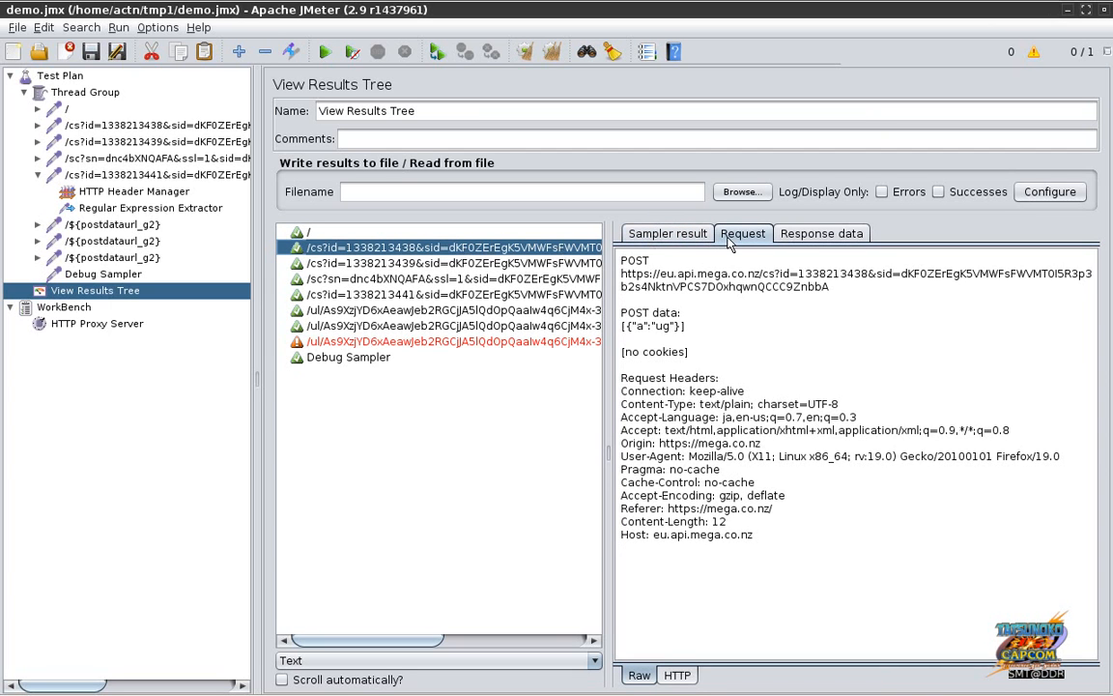
pyautogui.click(638, 234)
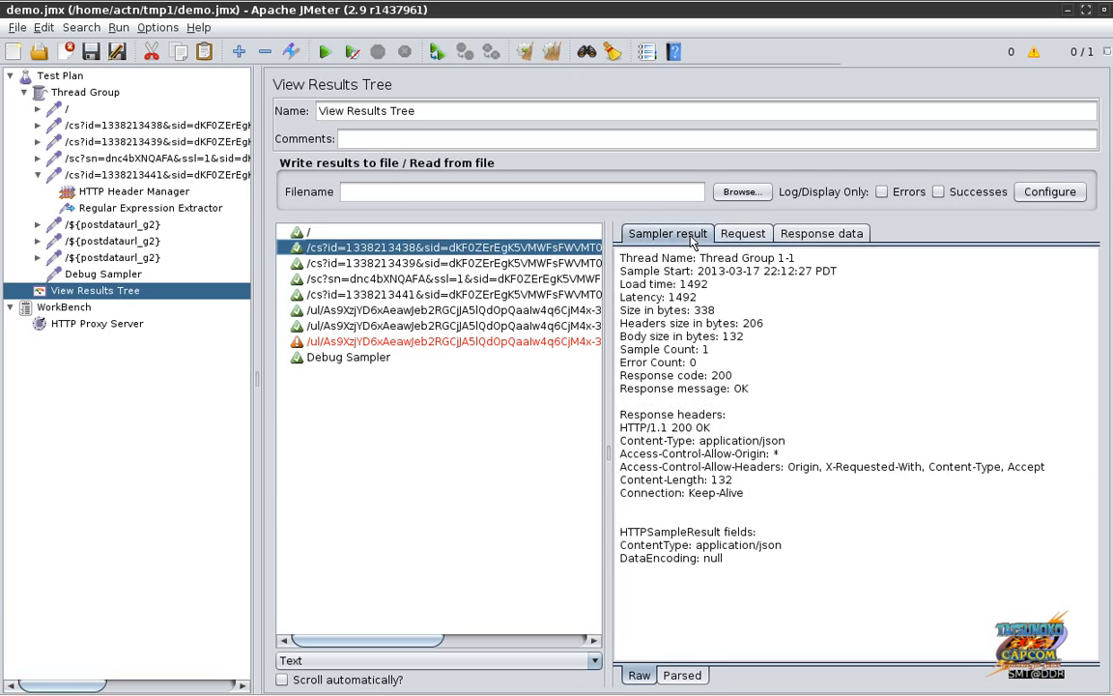
pyautogui.click(741, 235)
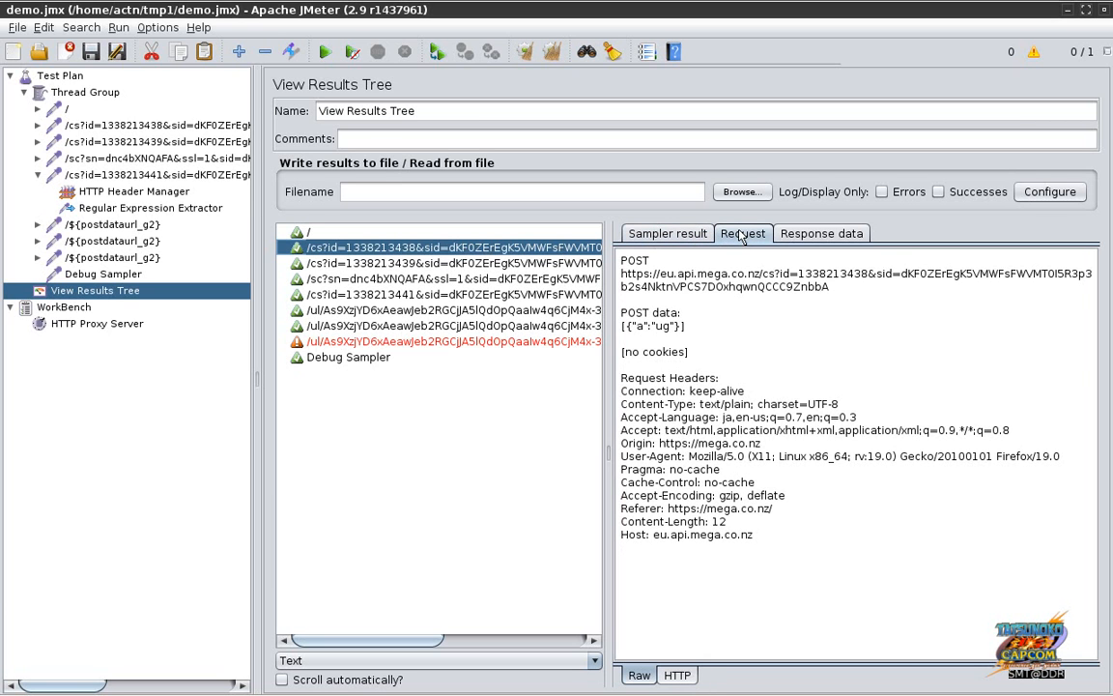
pyautogui.click(799, 239)
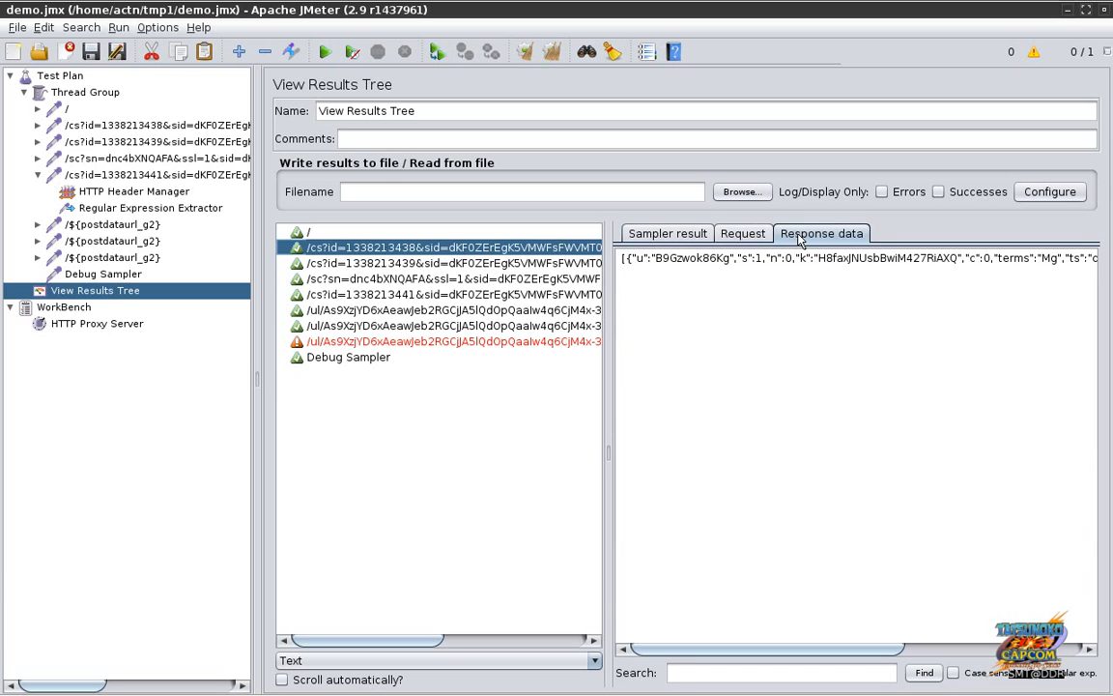
pyautogui.click(740, 235)
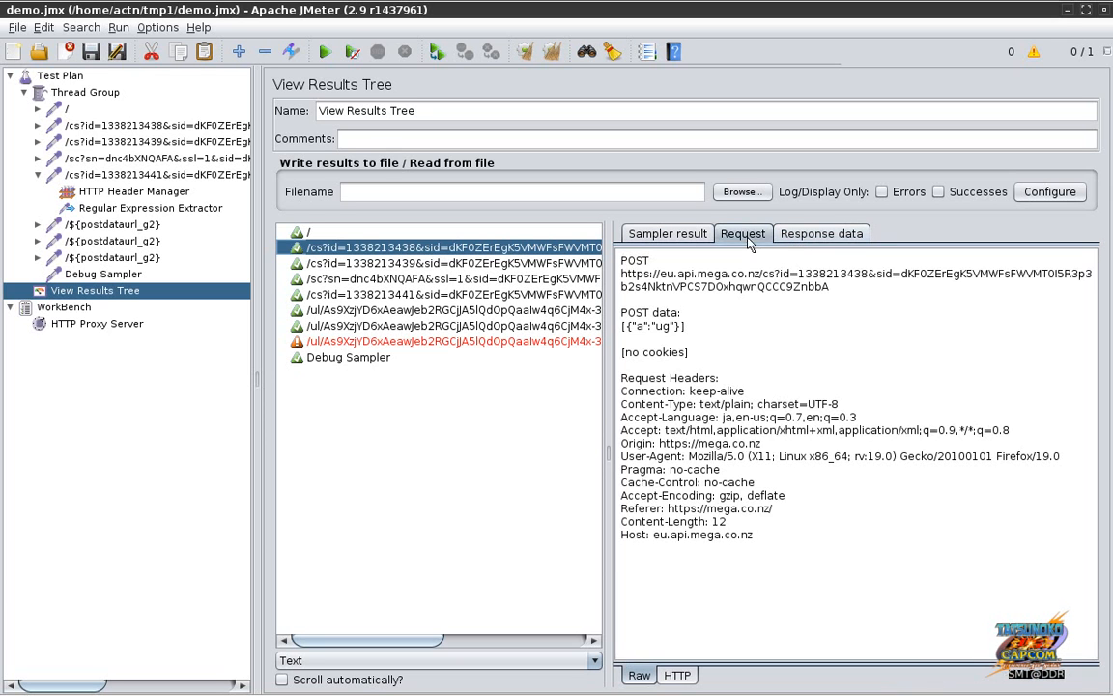
pyautogui.click(692, 237)
pyautogui.click(485, 263)
pyautogui.click(480, 248)
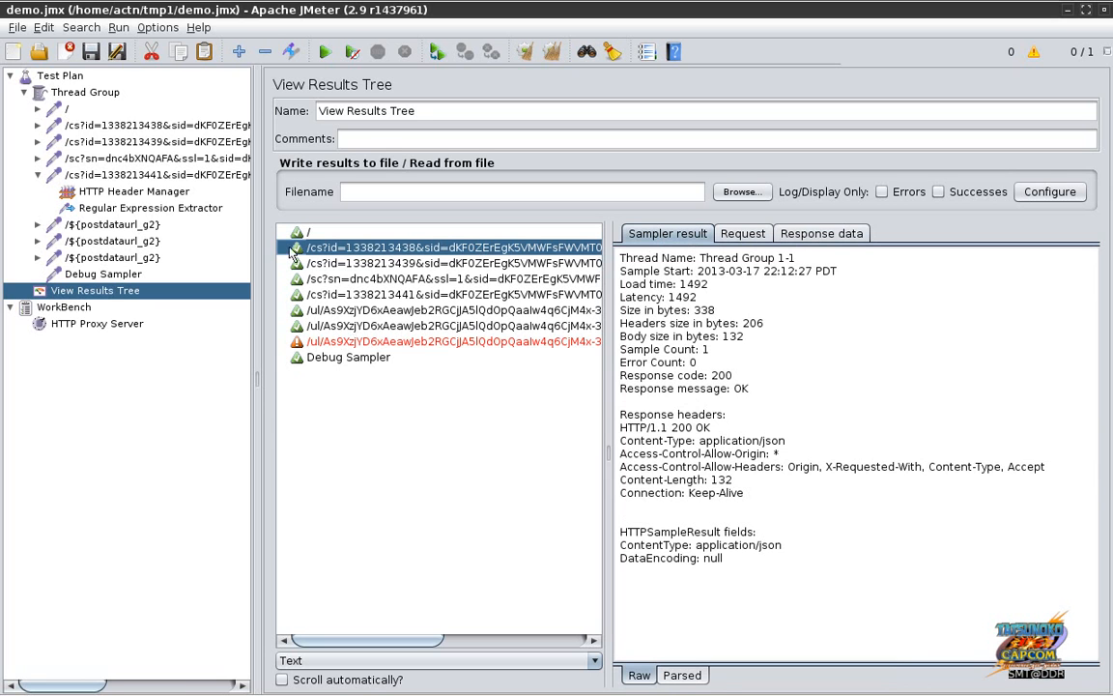
# Step: Clear Firebug's network log and reload the MEGA page in Firefox
pyautogui.moveTo(445, 688)
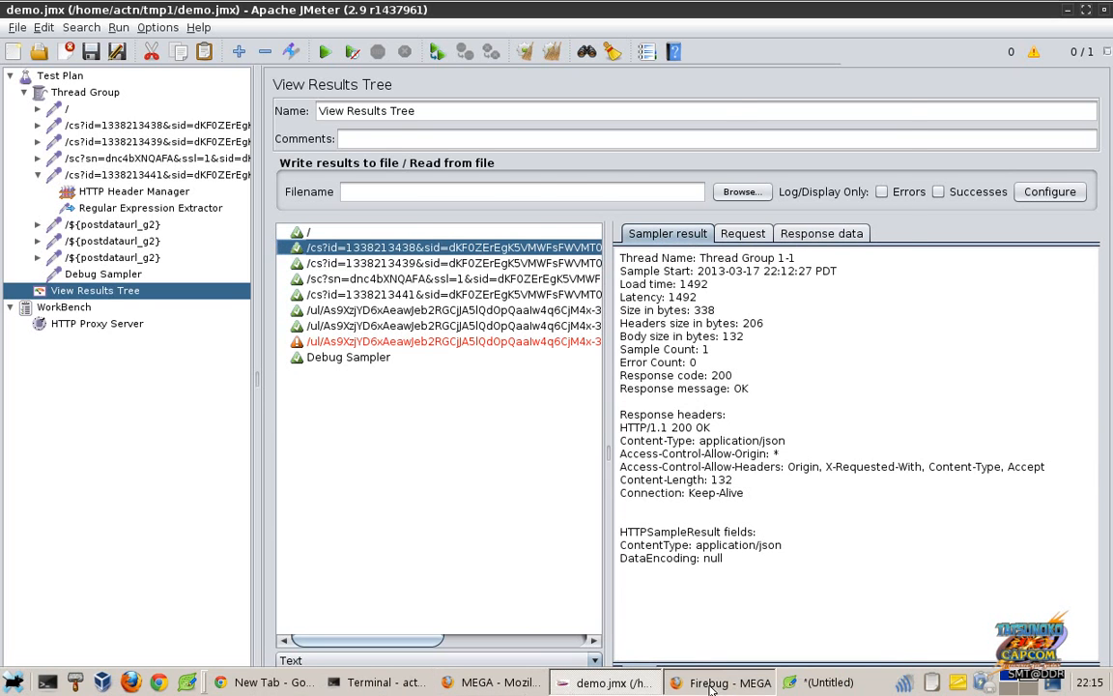
pyautogui.click(712, 683)
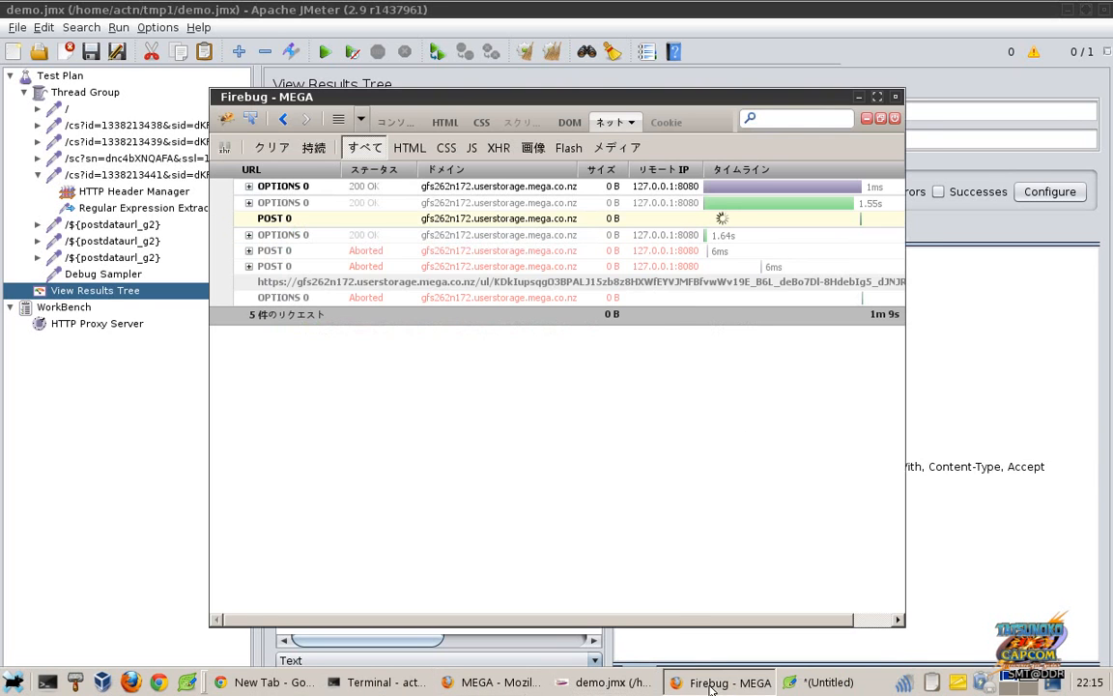
pyautogui.click(274, 145)
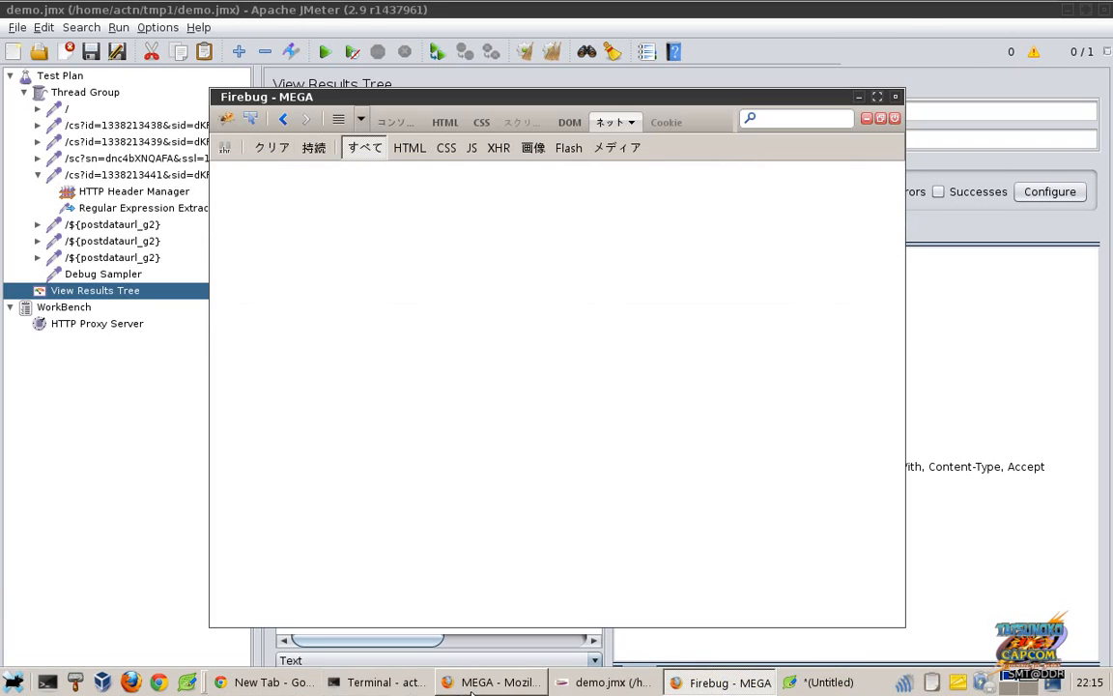
pyautogui.click(470, 688)
pyautogui.click(426, 83)
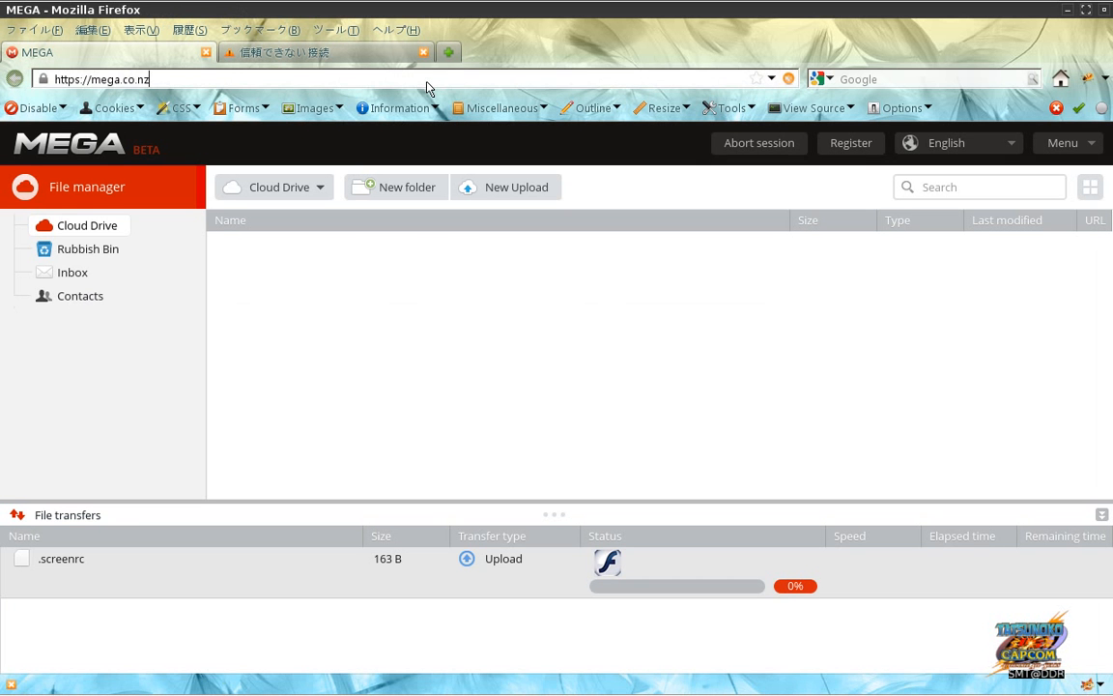
pyautogui.press('Return')
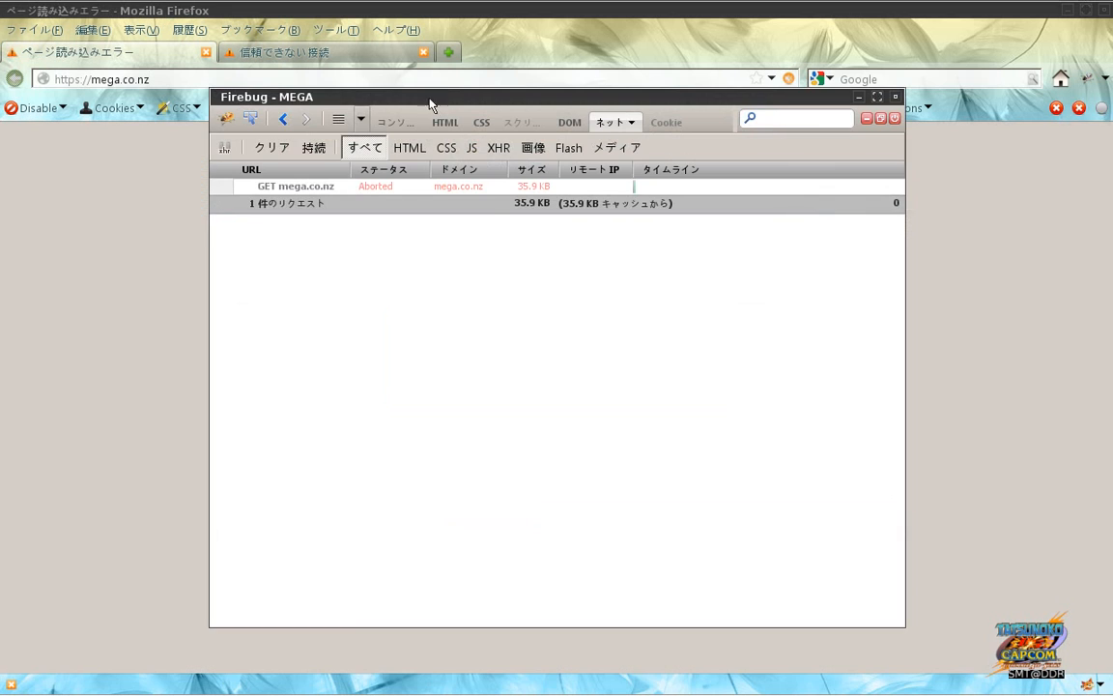
pyautogui.click(492, 365)
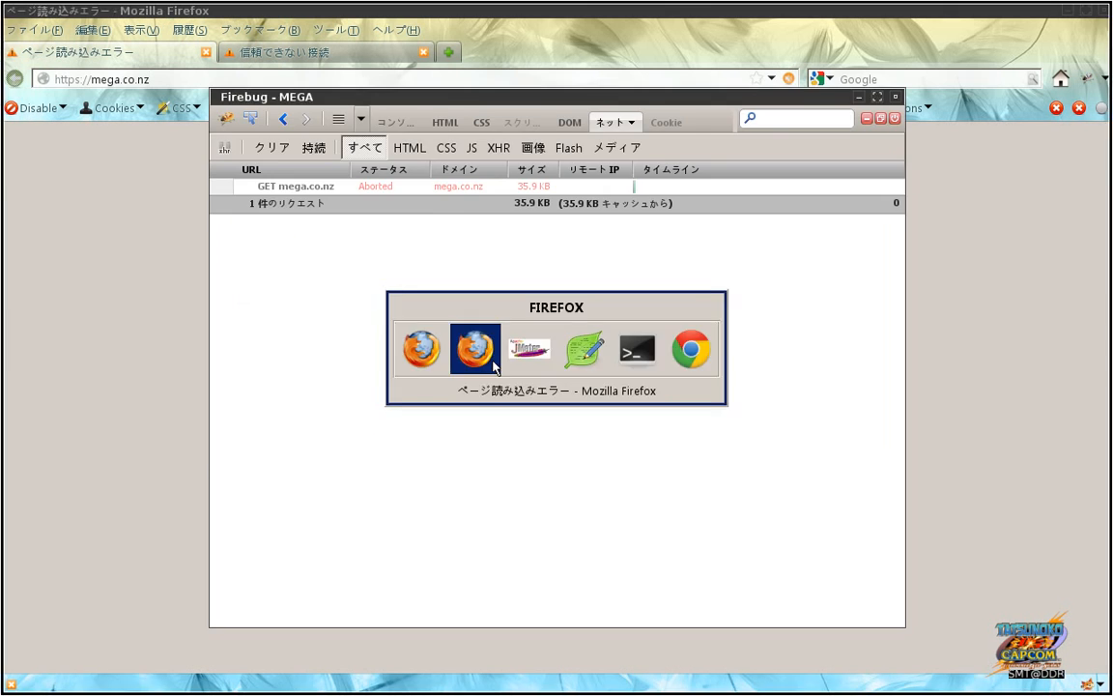
# Step: Switch Firefox's connection settings to no proxy and bring up Firebug
pyautogui.click(89, 31)
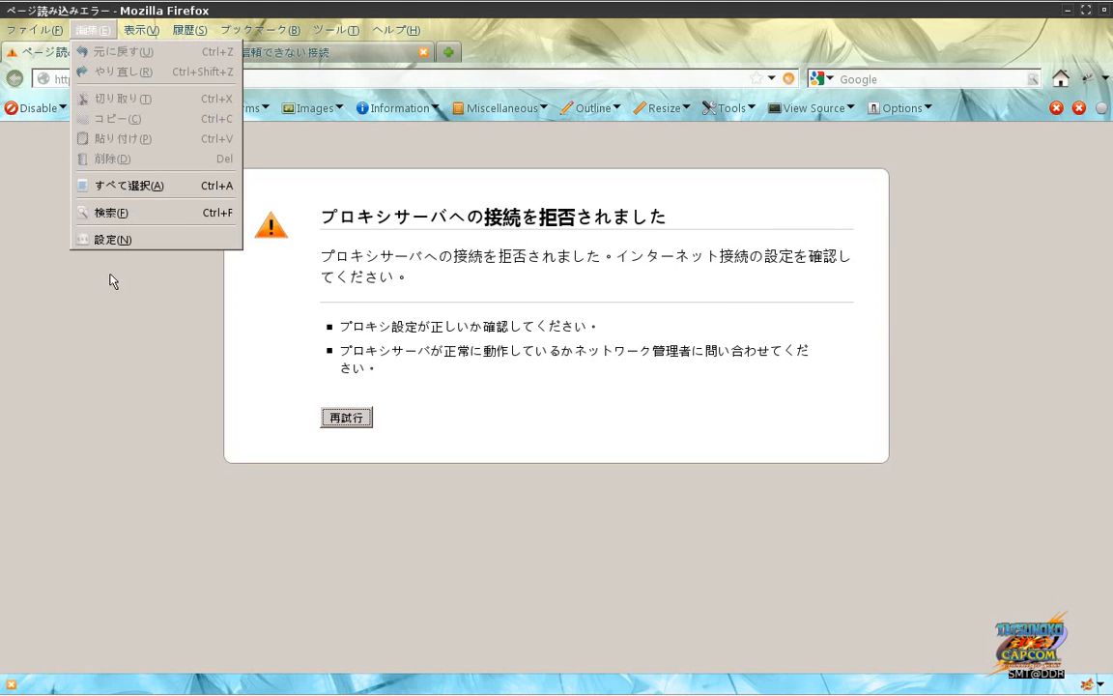
pyautogui.click(112, 239)
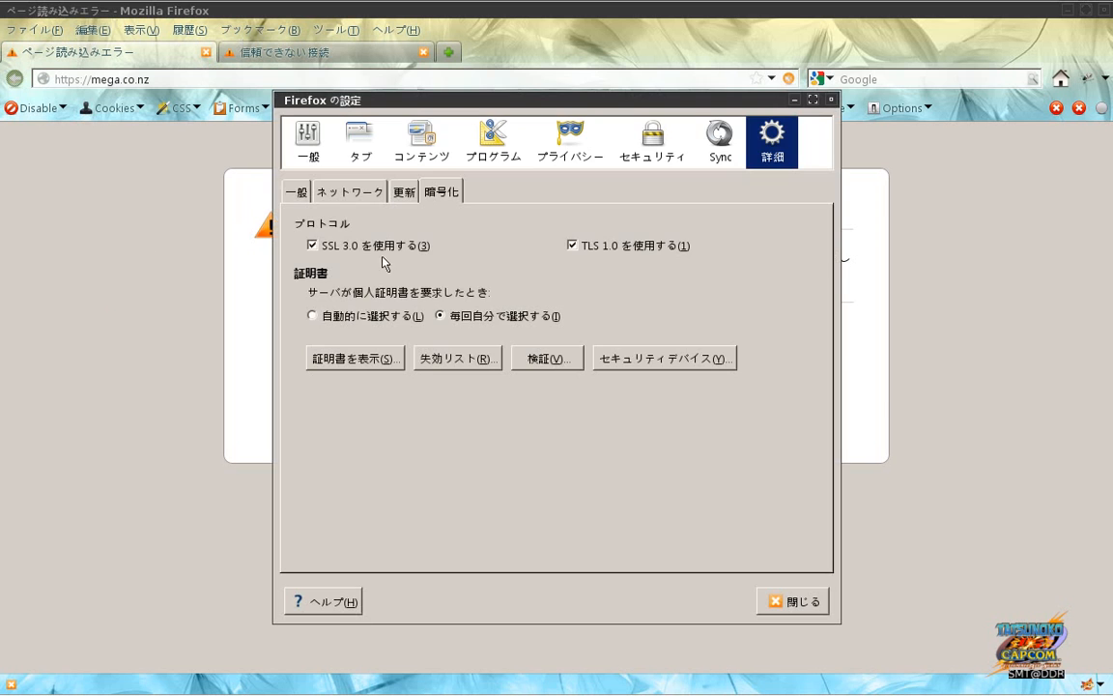
pyautogui.click(377, 197)
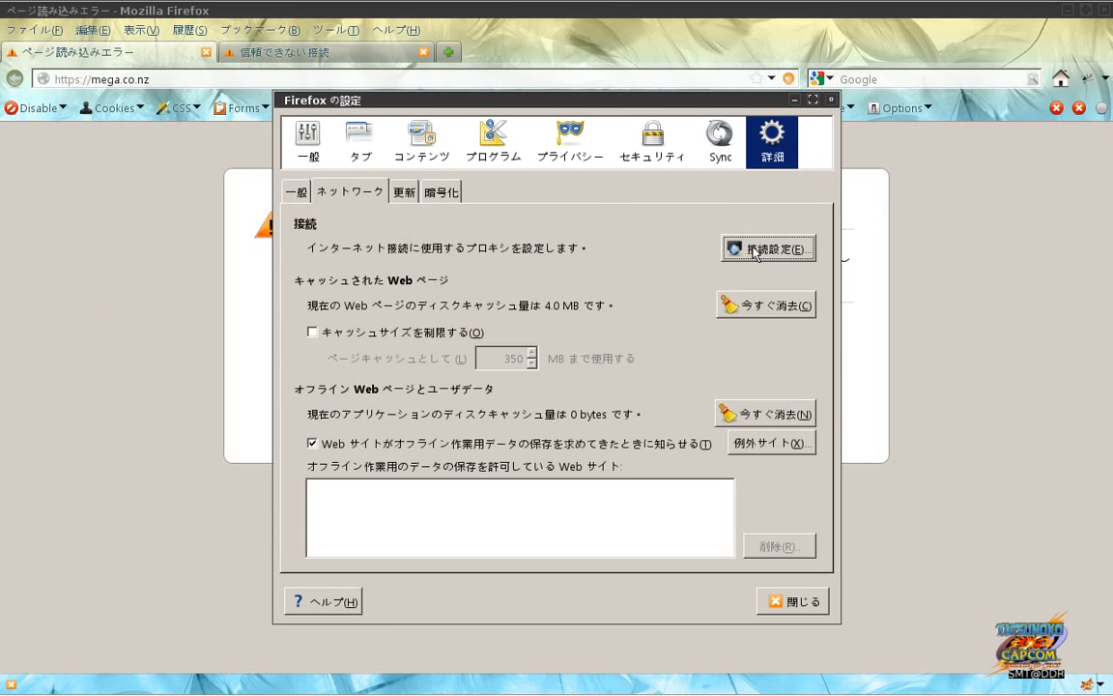
pyautogui.click(756, 250)
pyautogui.click(450, 188)
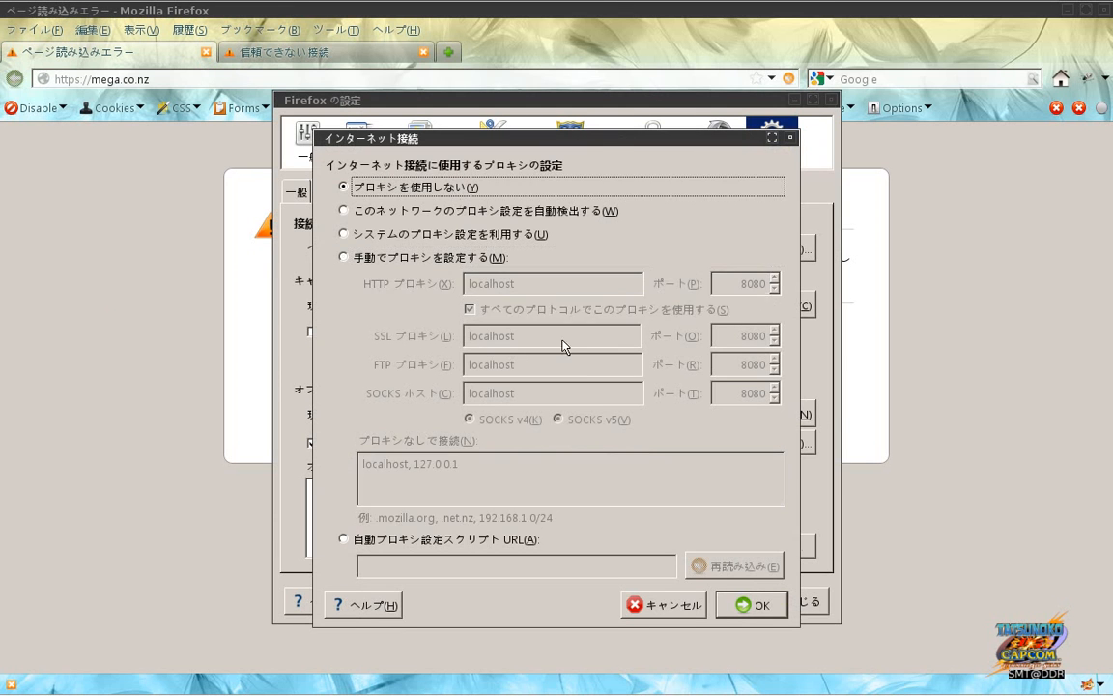
pyautogui.click(759, 604)
pyautogui.click(780, 602)
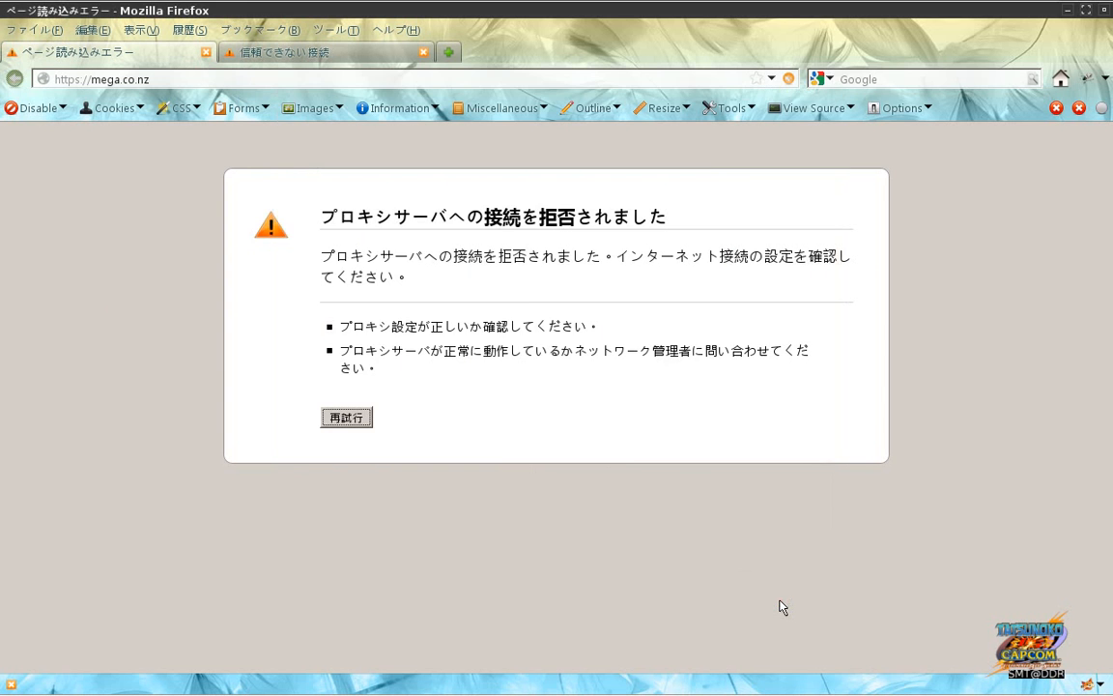
pyautogui.press('F12')
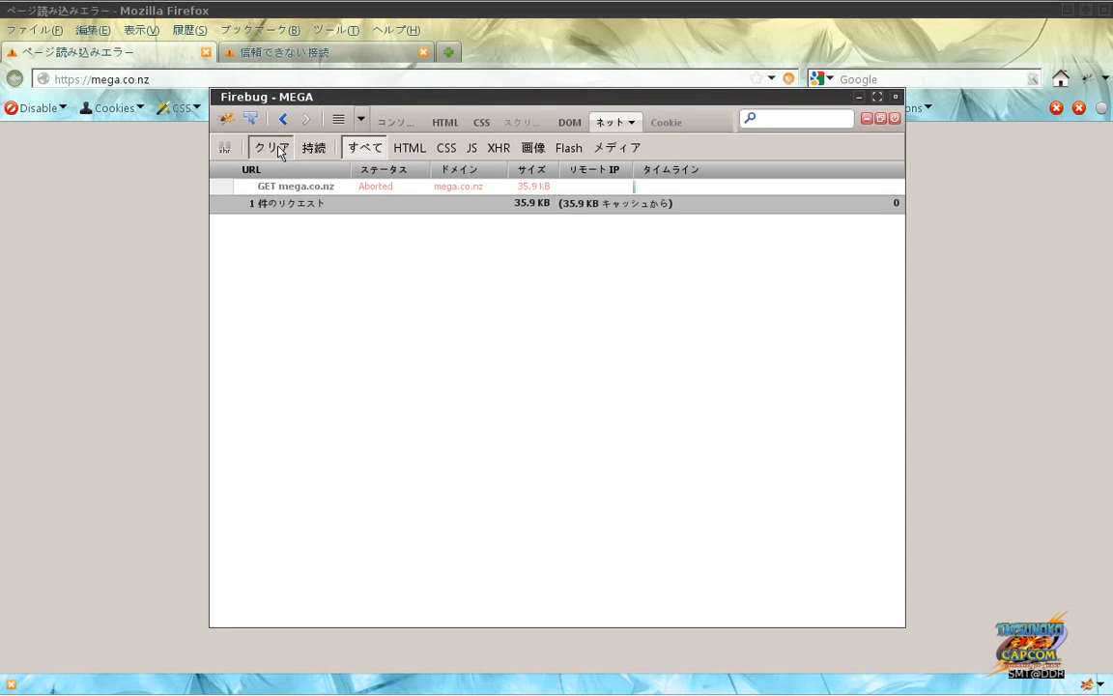
# Step: Retry loading mega.co.nz and inspect the GET request's headers, response and cache in Firebug
pyautogui.press('F12')
pyautogui.click(339, 413)
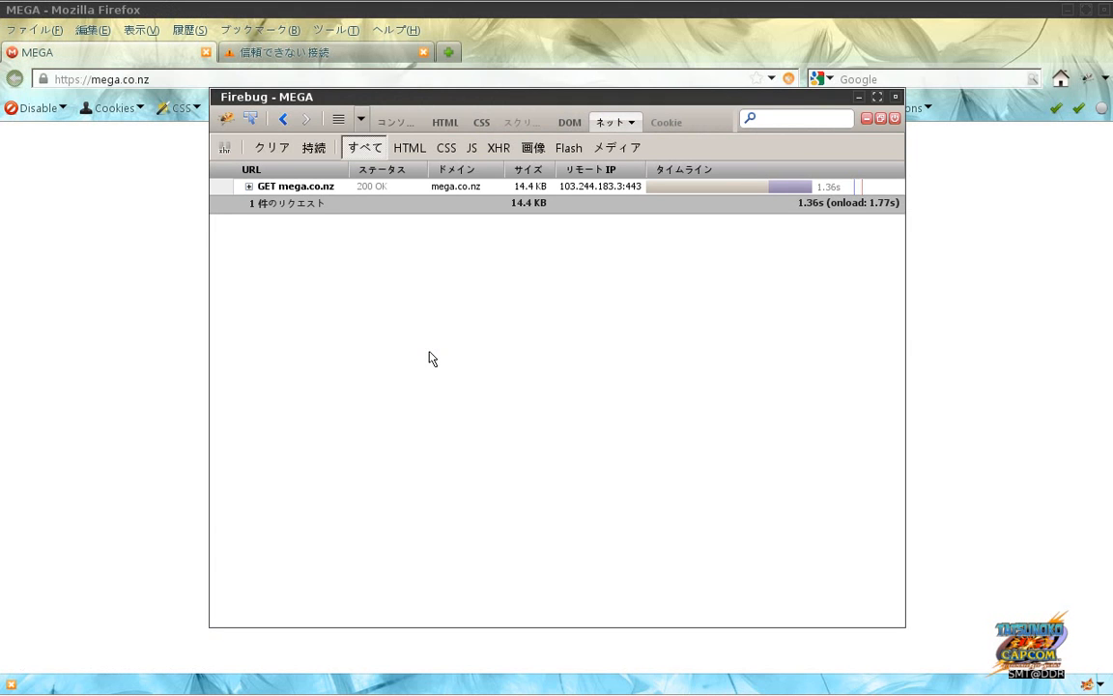
pyautogui.press('F12')
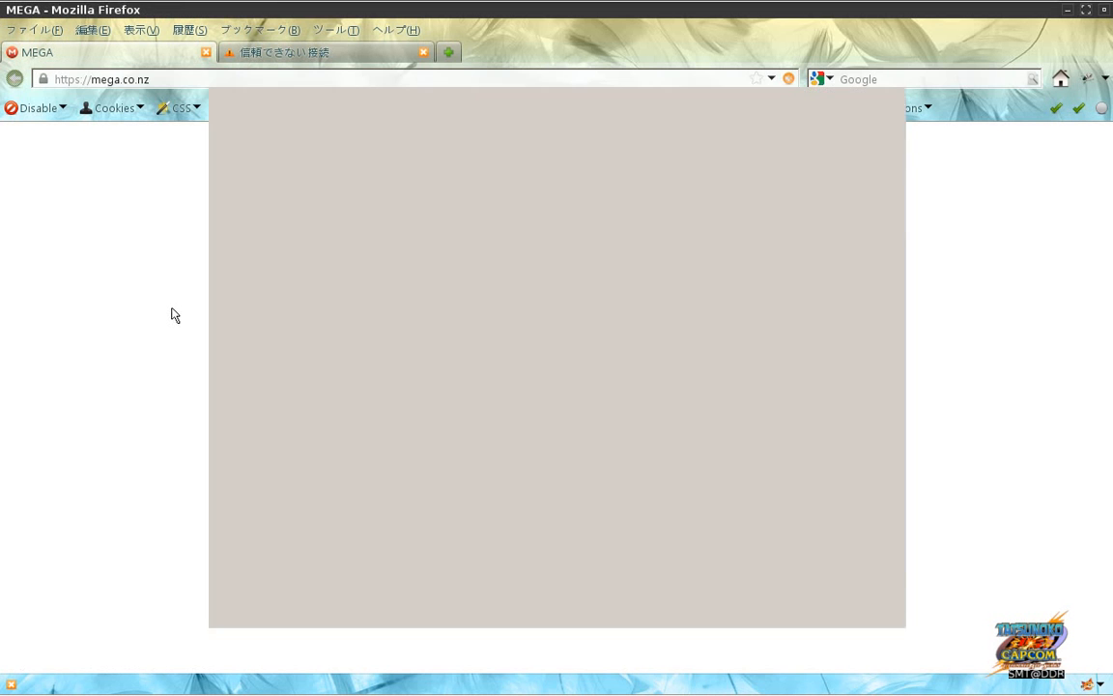
pyautogui.press('F12')
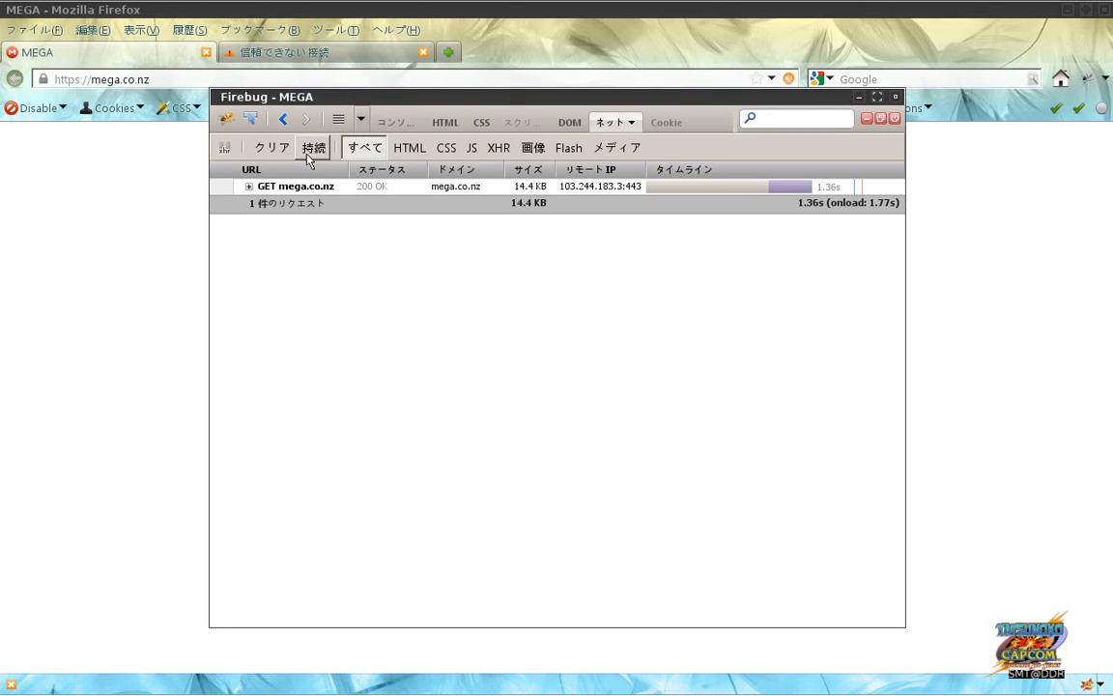
pyautogui.click(301, 190)
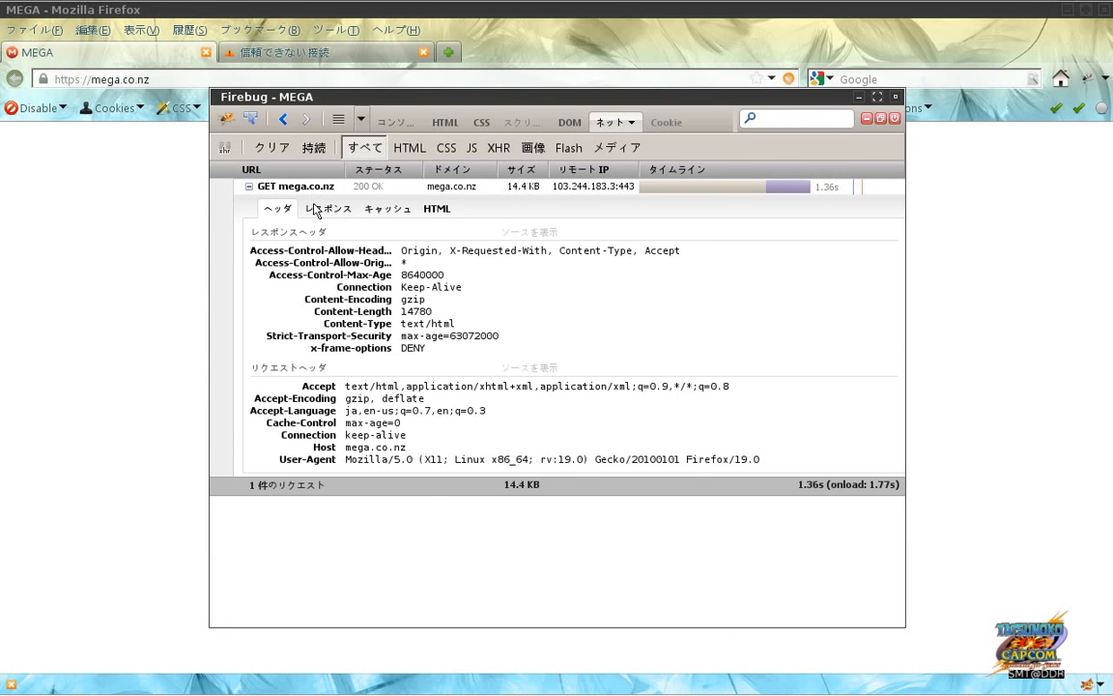
pyautogui.click(340, 210)
pyautogui.click(379, 211)
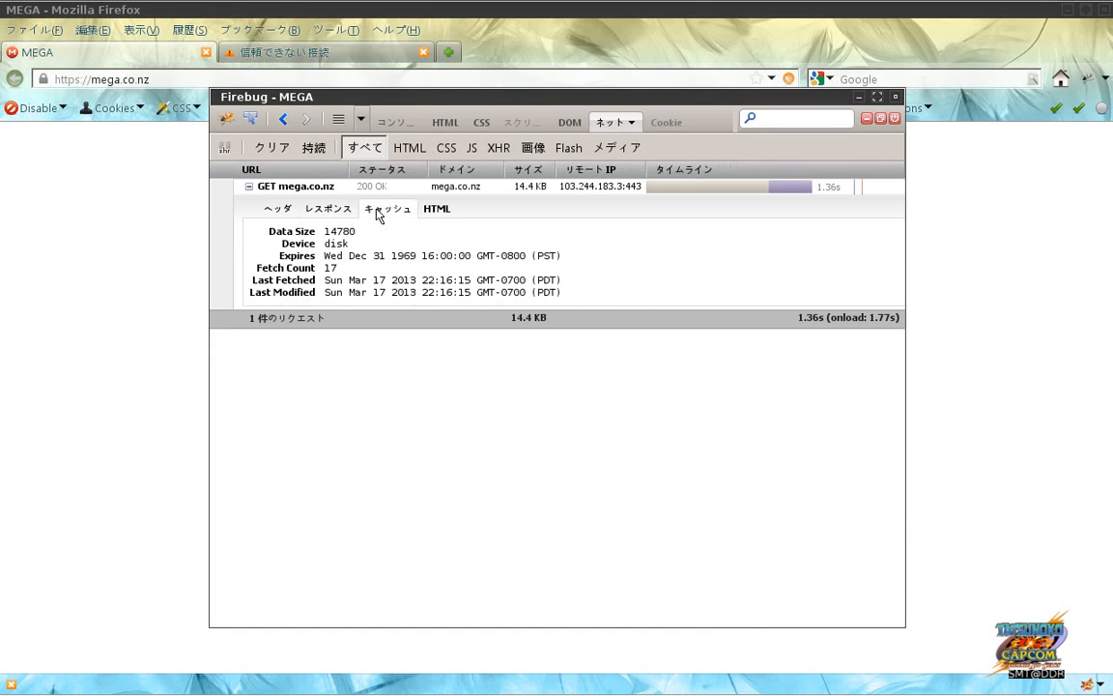
pyautogui.click(279, 209)
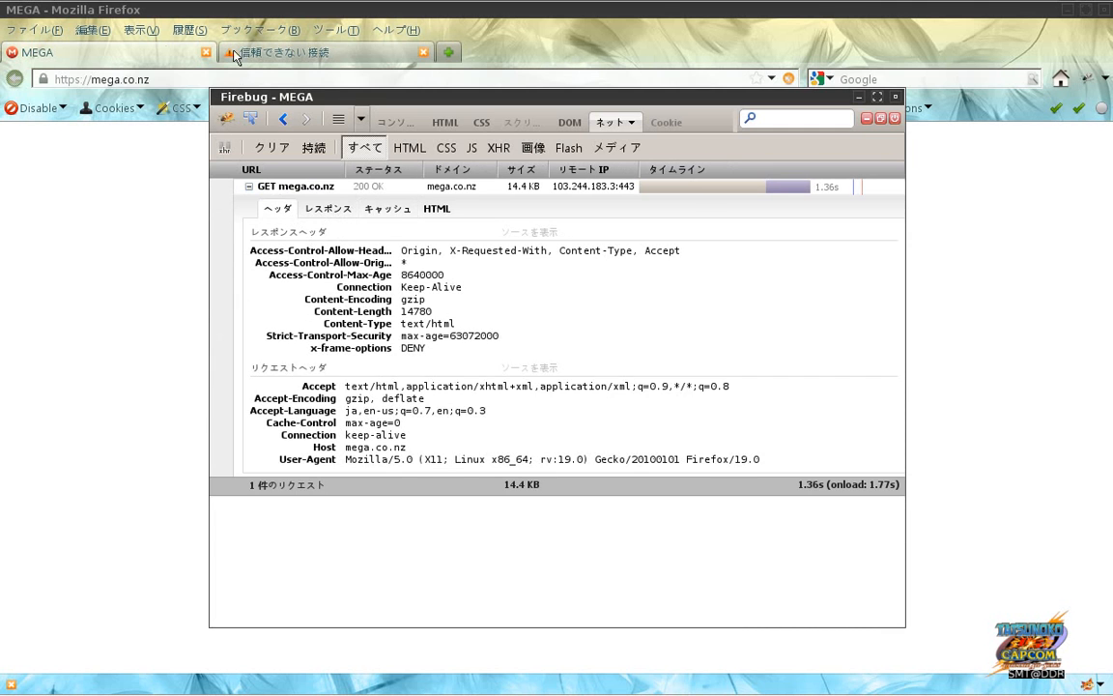
# Step: Toggle JavaScript blocking, clear the network log, and reload mega.co.nz
pyautogui.click(144, 293)
pyautogui.click(37, 110)
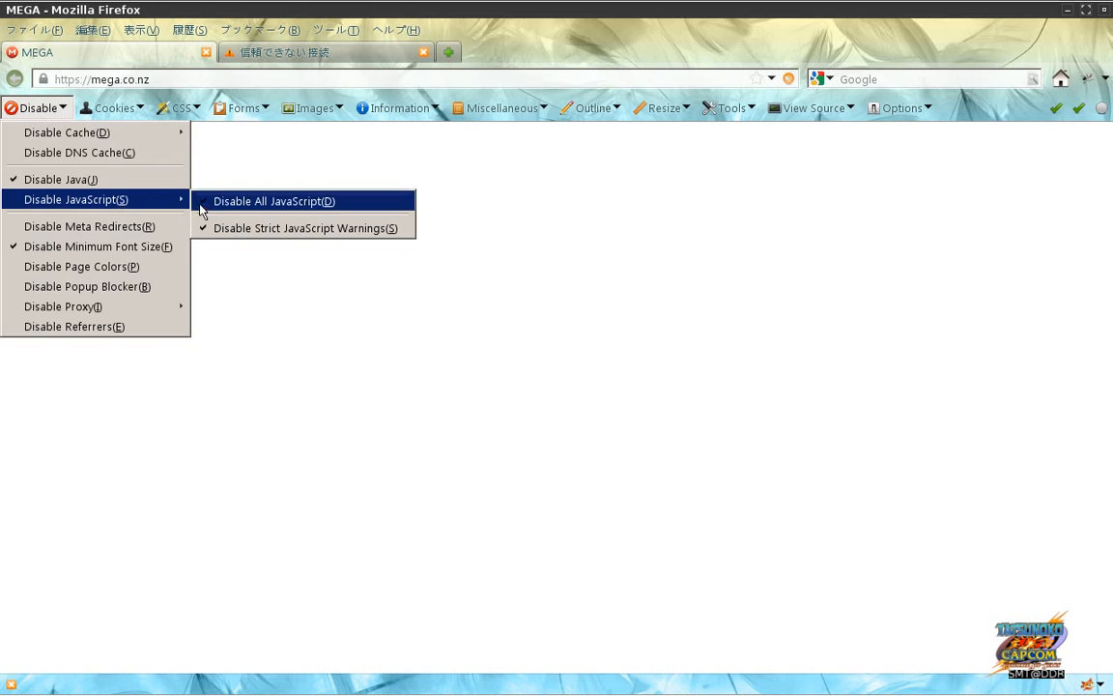
pyautogui.click(208, 201)
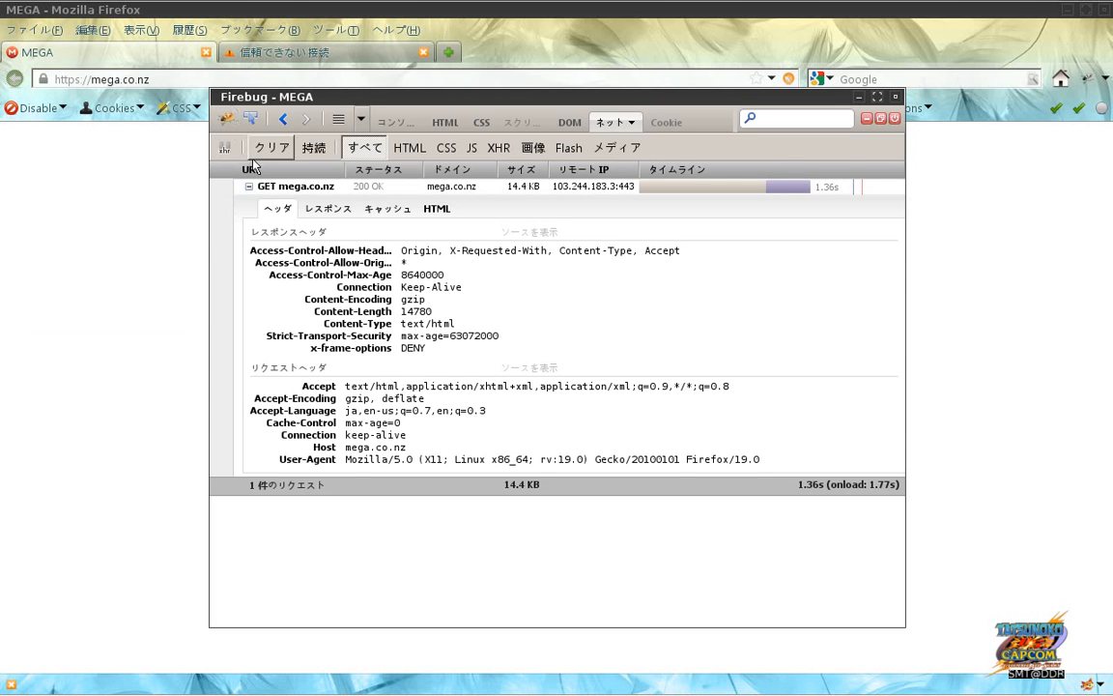
pyautogui.click(256, 148)
pyautogui.click(217, 83)
pyautogui.press('Return')
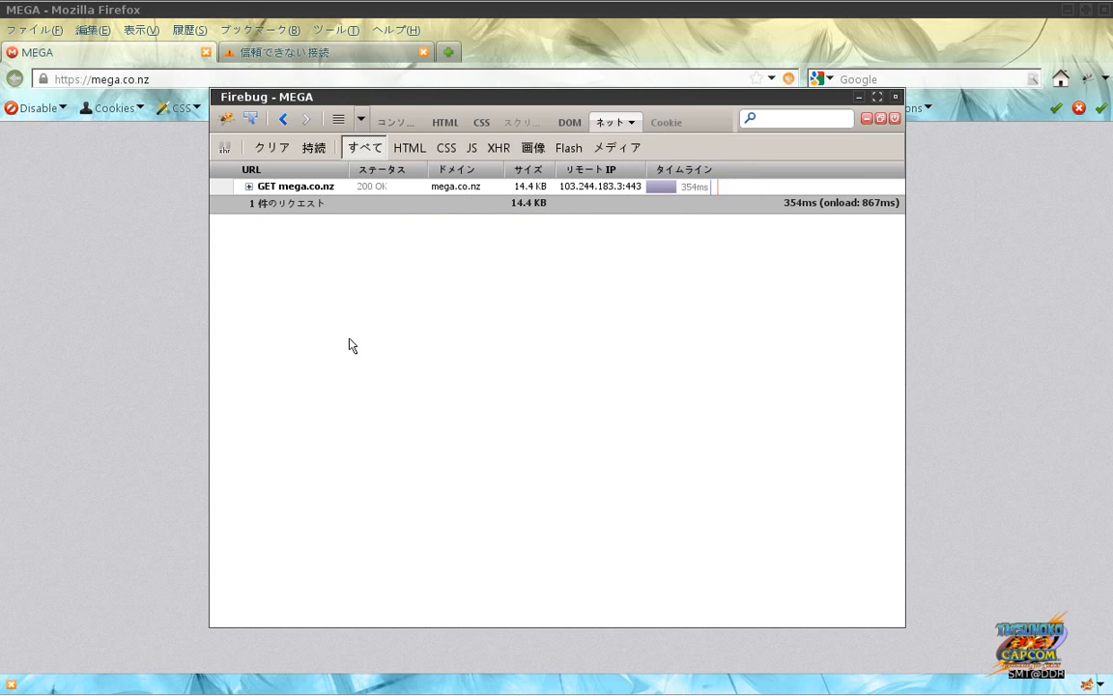
pyautogui.hotkey('alt', 'Tab')
pyautogui.hotkey('alt', 'Tab')
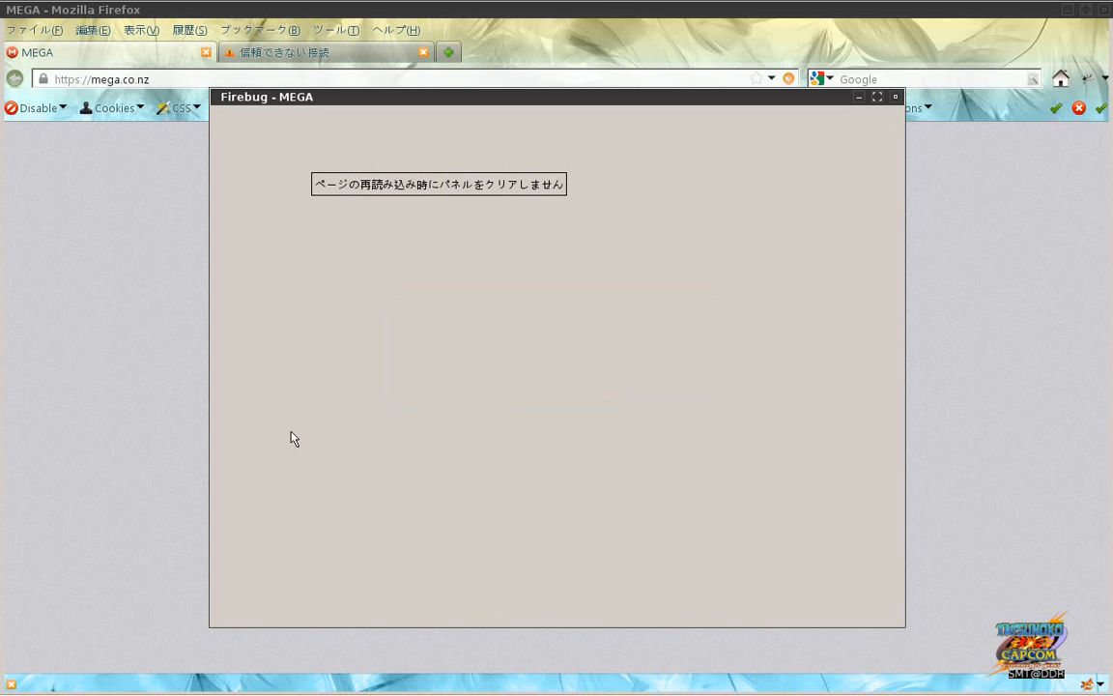
pyautogui.hotkey('alt', 'Tab')
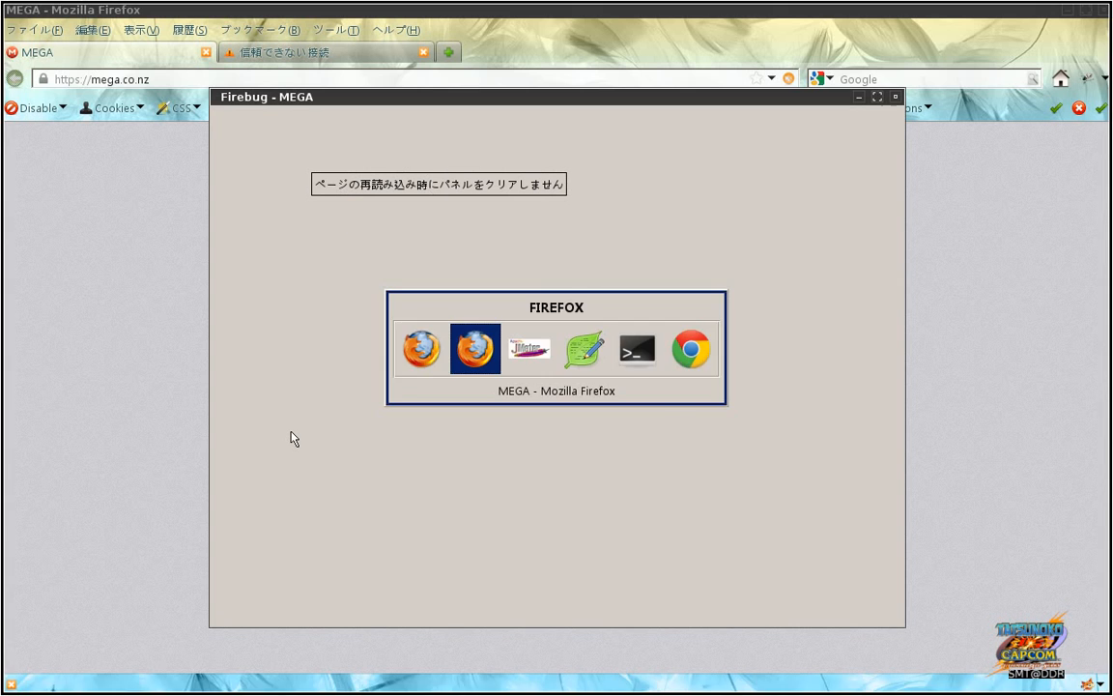
# Step: Select HTTP Proxy Server in JMeter and return to the Firebug window
pyautogui.click(104, 324)
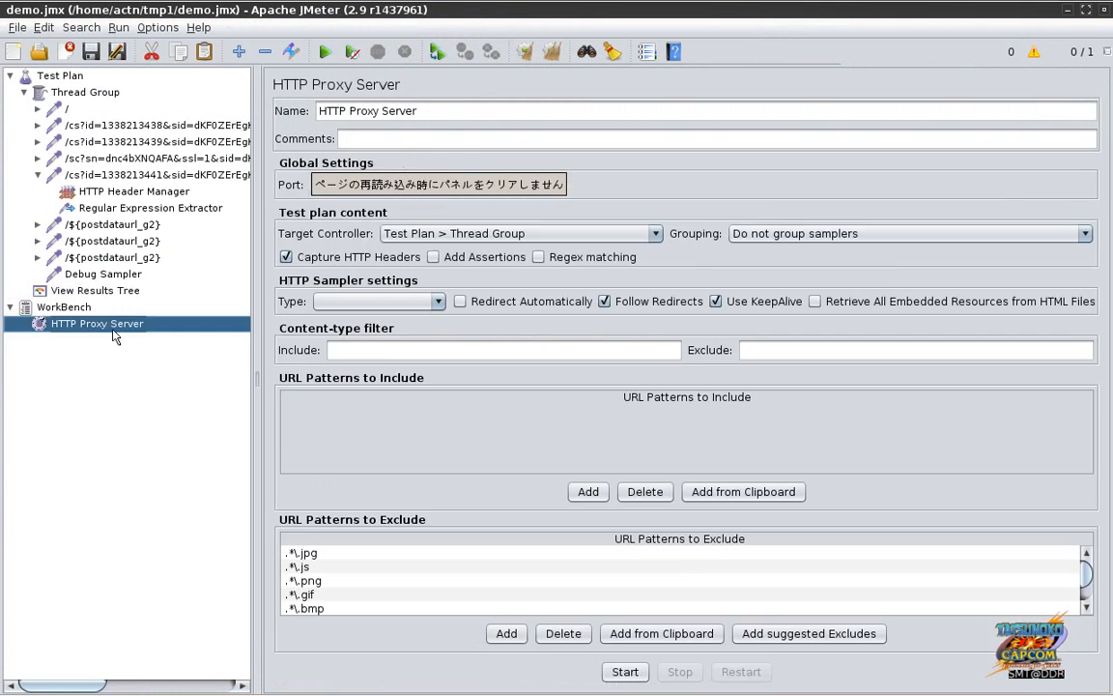
pyautogui.hotkey('alt', 'Tab')
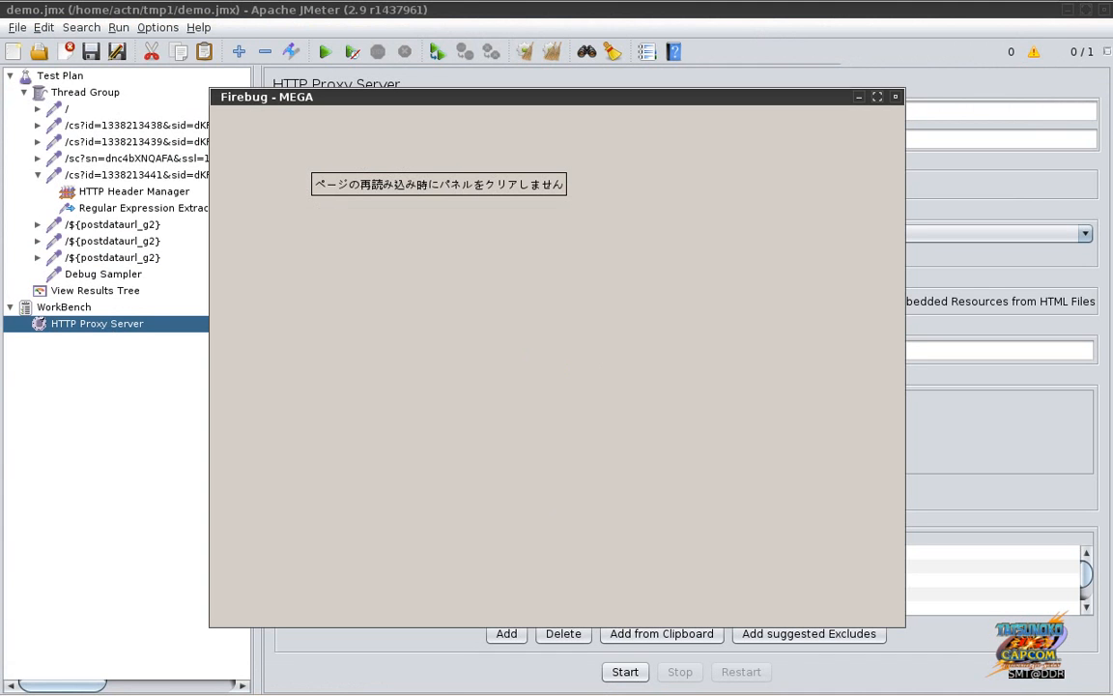
pyautogui.moveTo(720, 694)
pyautogui.click(1026, 680)
pyautogui.click(1010, 679)
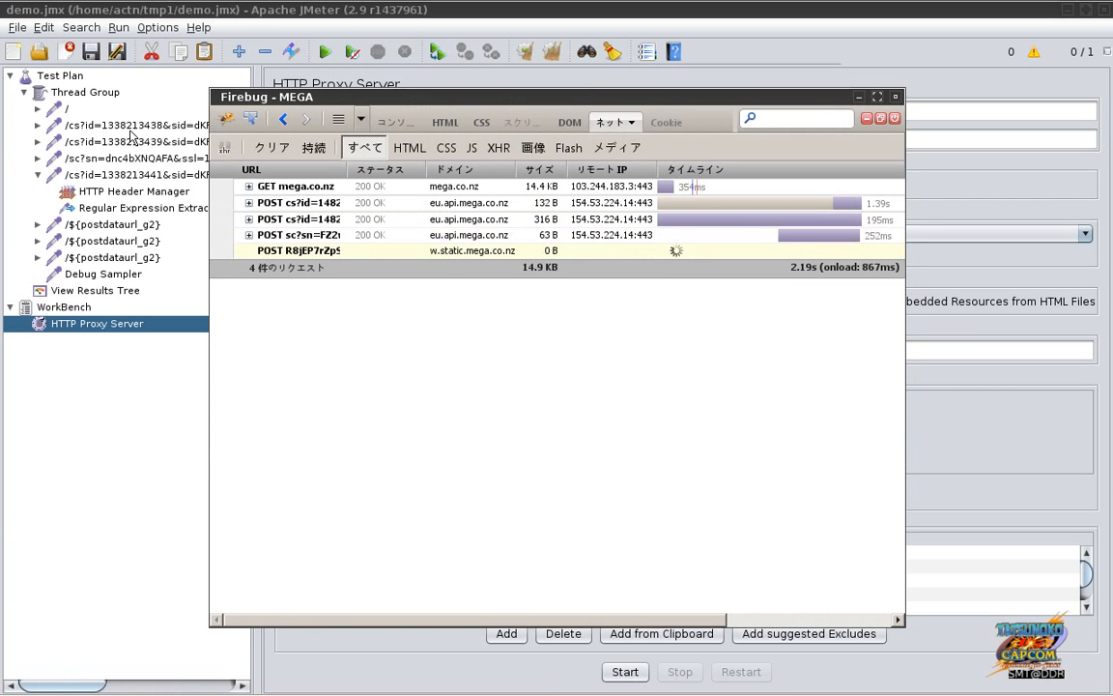
# Step: Review the GET mega.co.nz response and cache, then clear the log and enable Persist
pyautogui.click(295, 190)
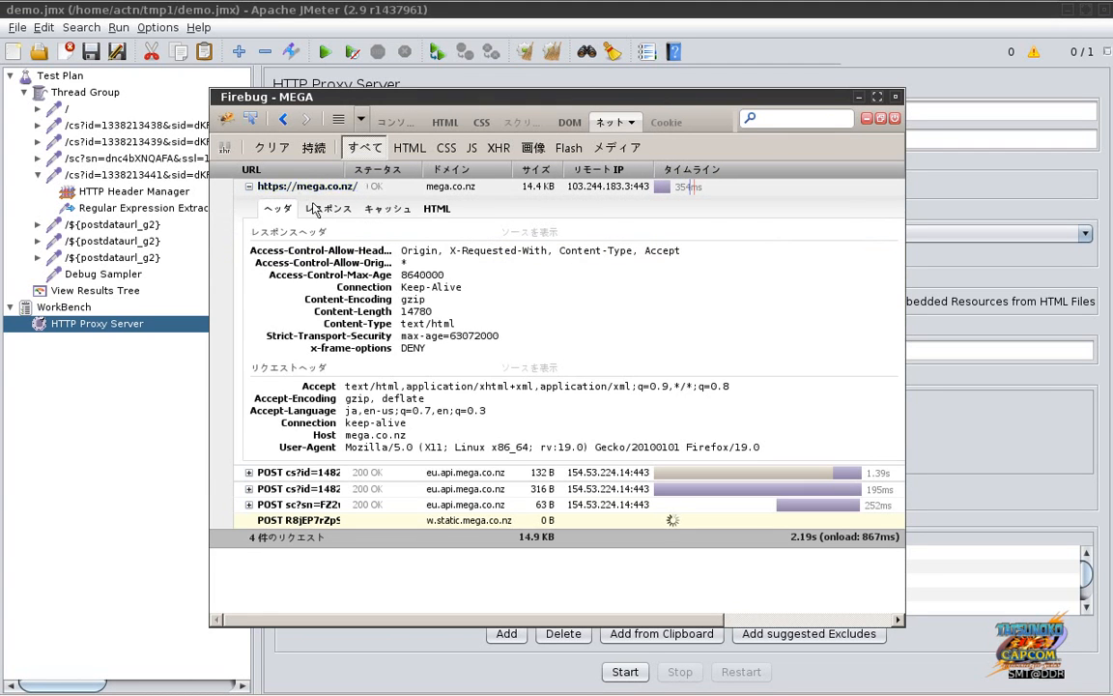
pyautogui.click(324, 210)
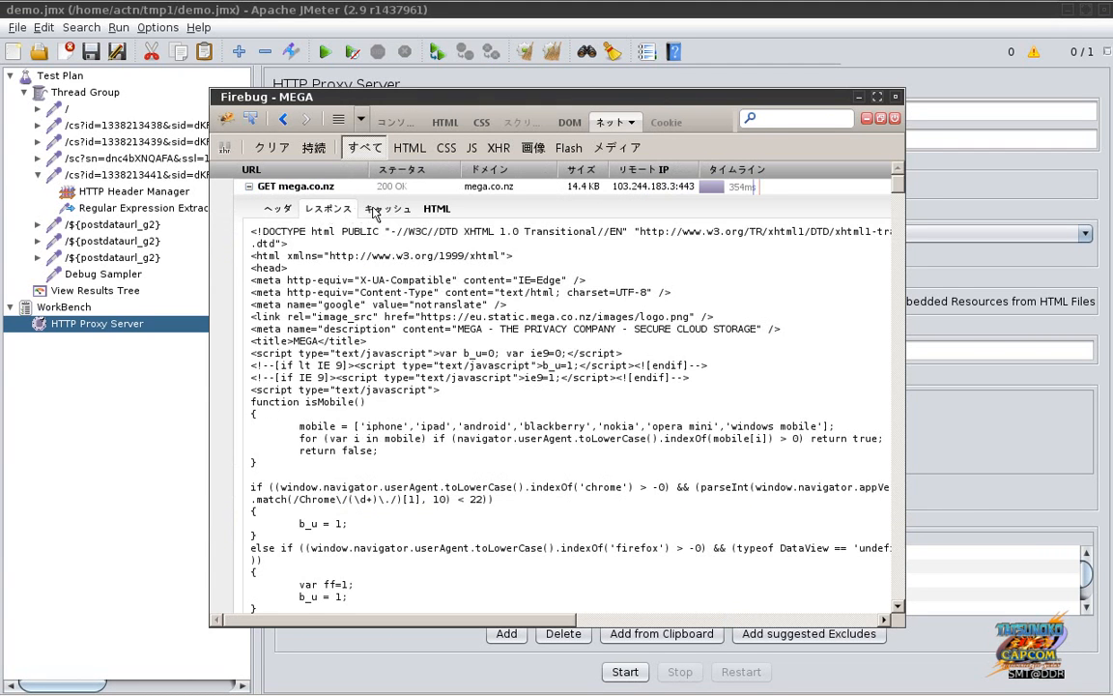
pyautogui.click(380, 209)
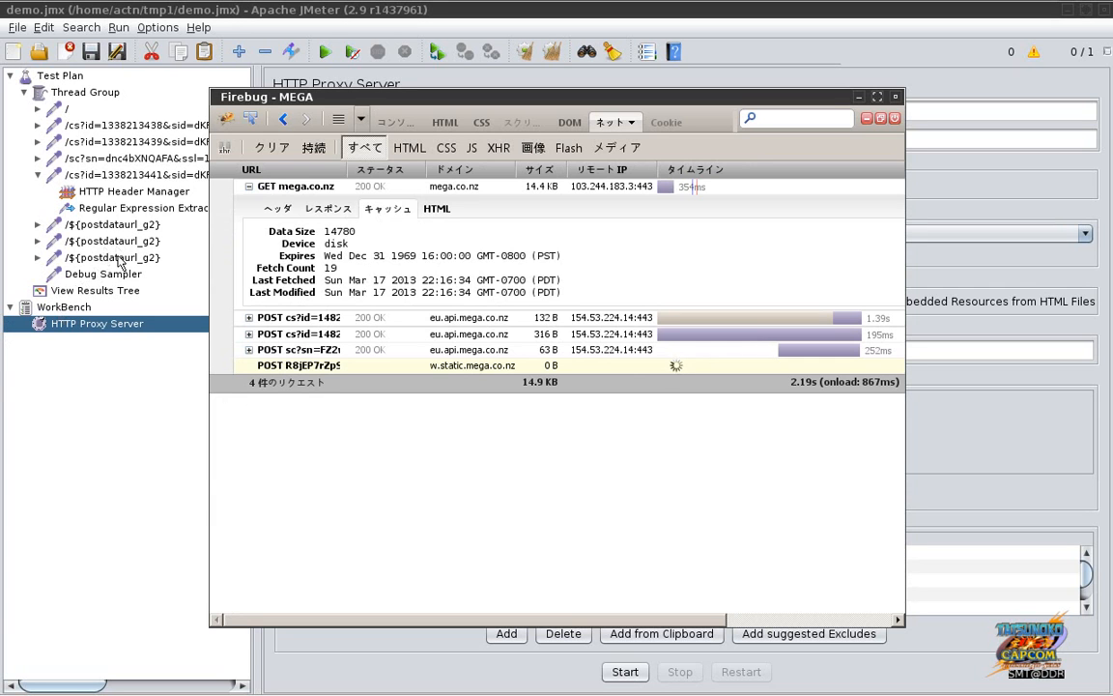
pyautogui.click(275, 149)
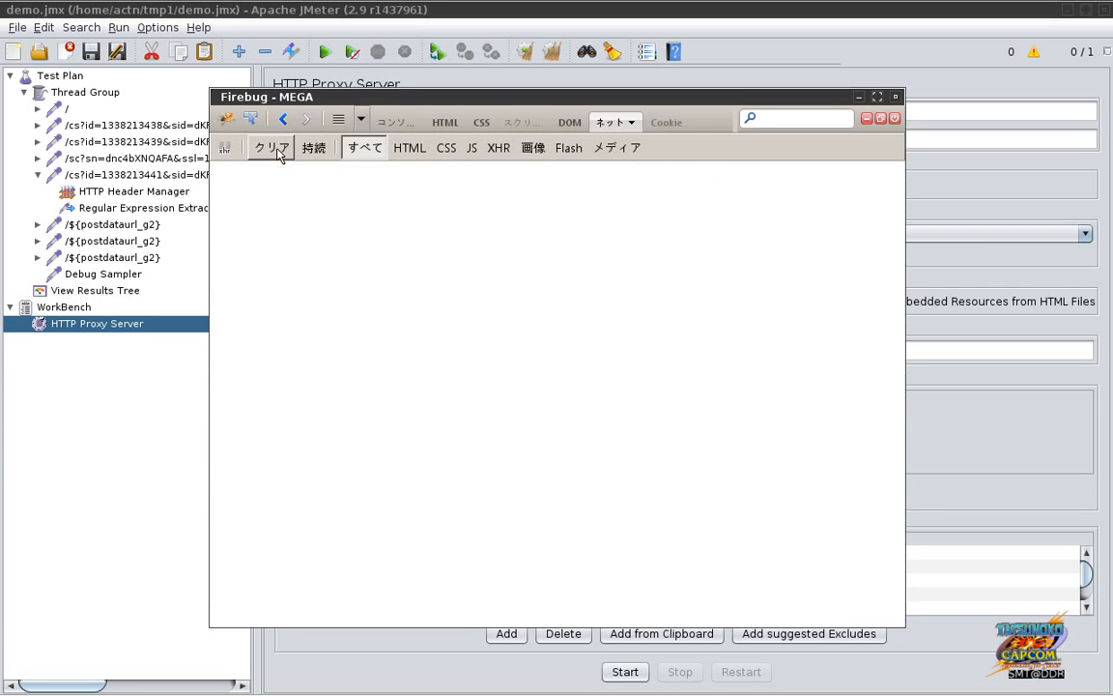
pyautogui.click(313, 149)
pyautogui.hotkey('alt', 'Tab')
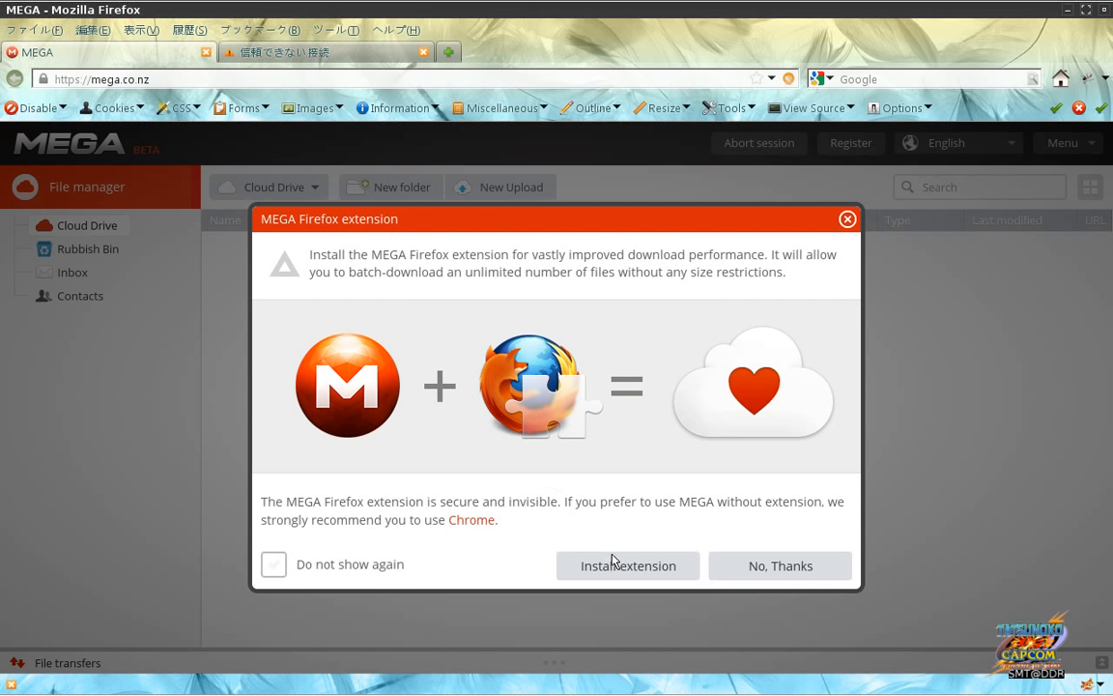
# Step: Dismiss the MEGA Firefox extension prompt and reload mega.co.nz with Firebug open
pyautogui.click(847, 218)
pyautogui.press('F12')
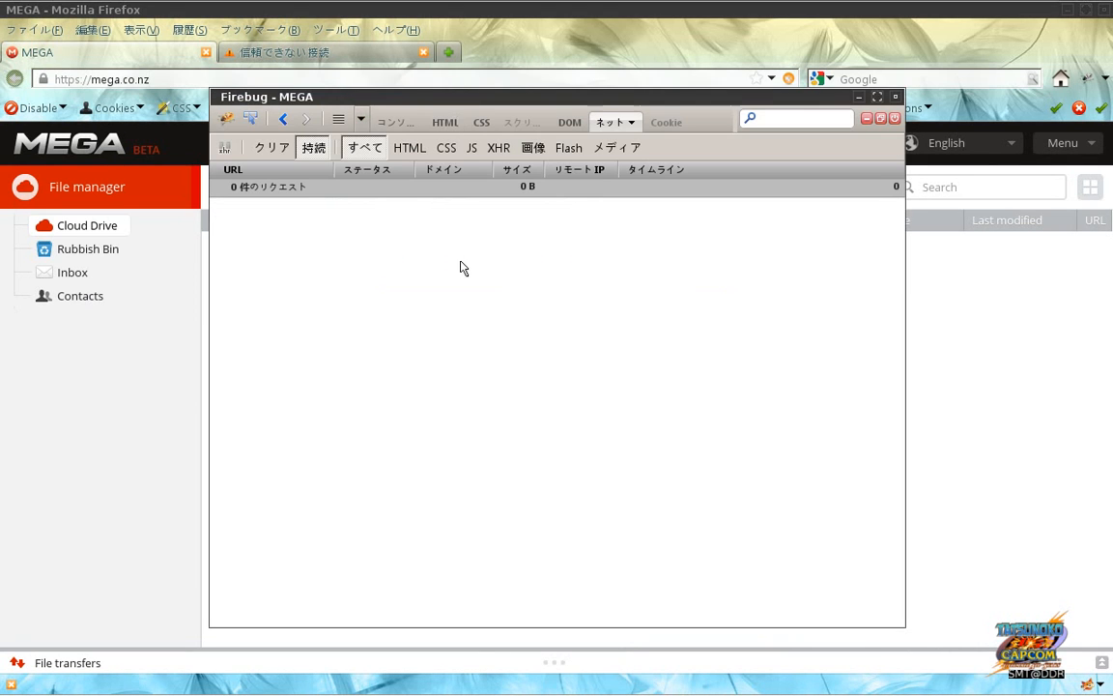
pyautogui.click(380, 79)
pyautogui.press('Return')
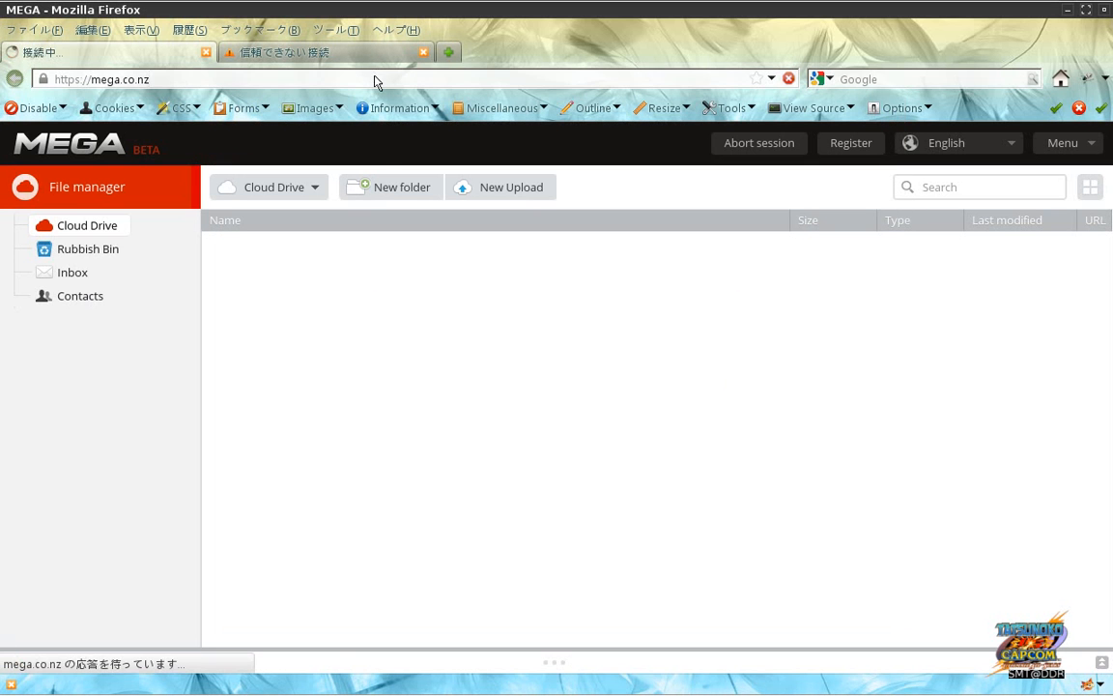
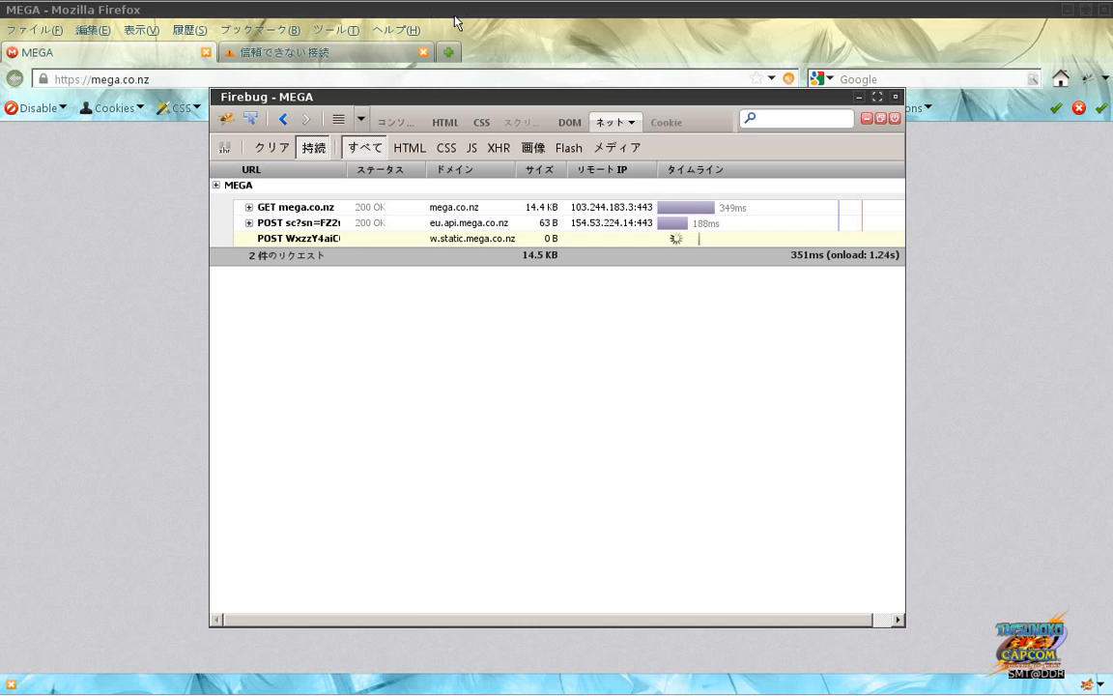
# Step: Bring the detached Firebug Net window back in front, listing the five mega.co.nz requests
pyautogui.moveTo(457, 97); pyautogui.dragTo(646, 84)
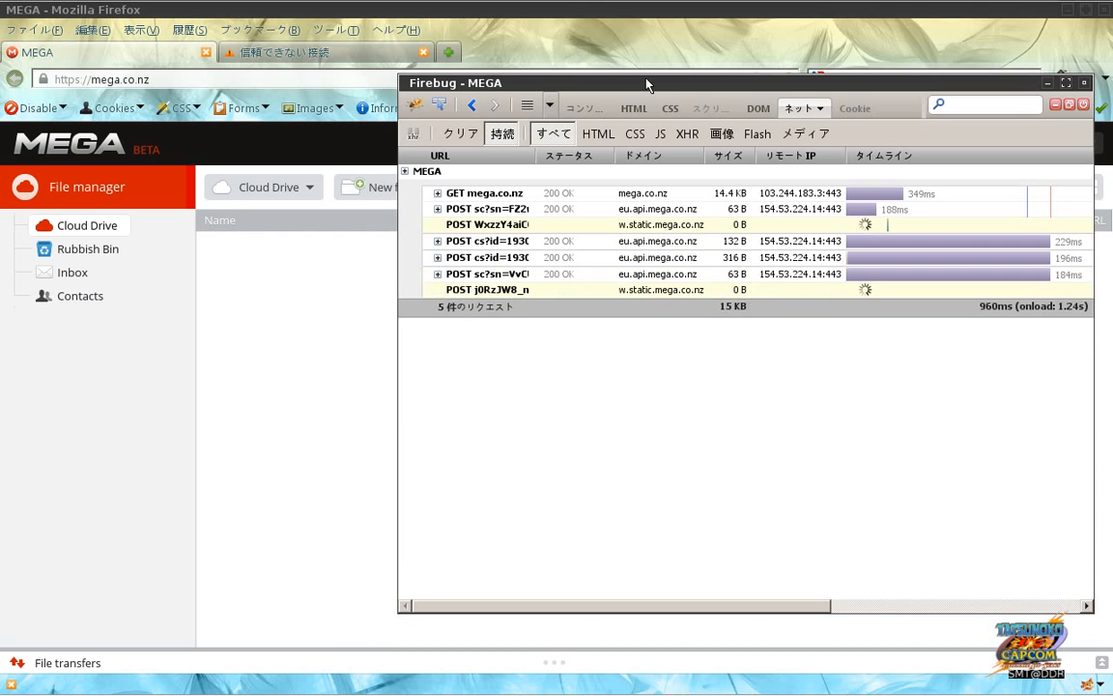
pyautogui.press('F12')
pyautogui.hotkey('alt', 'Tab')
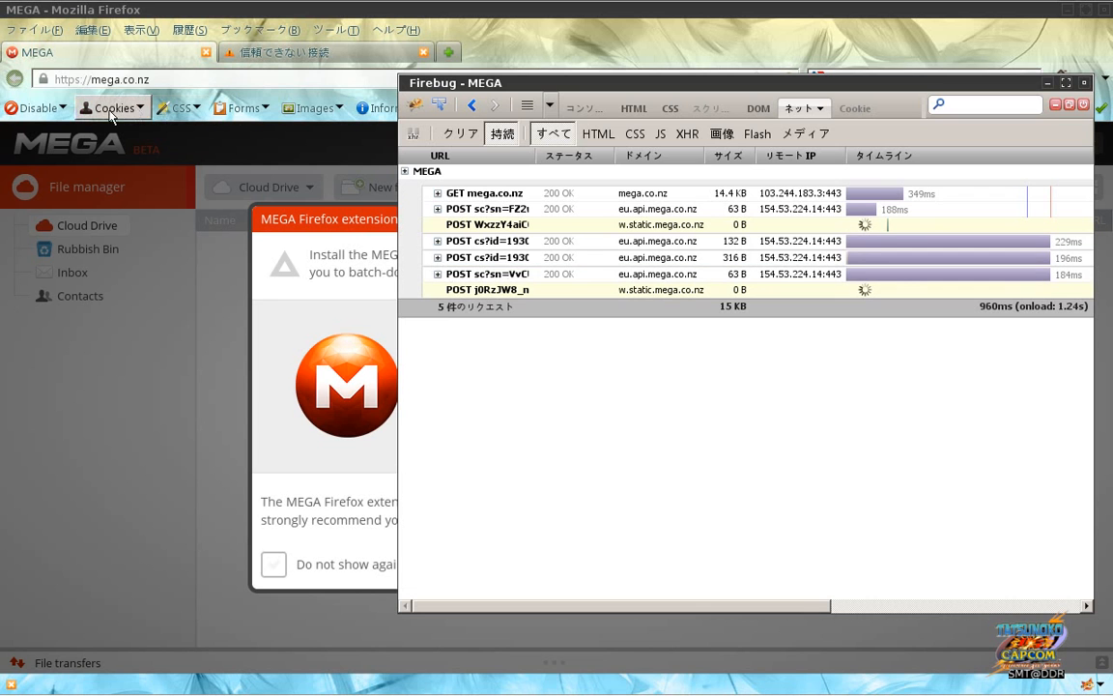
pyautogui.click(36, 107)
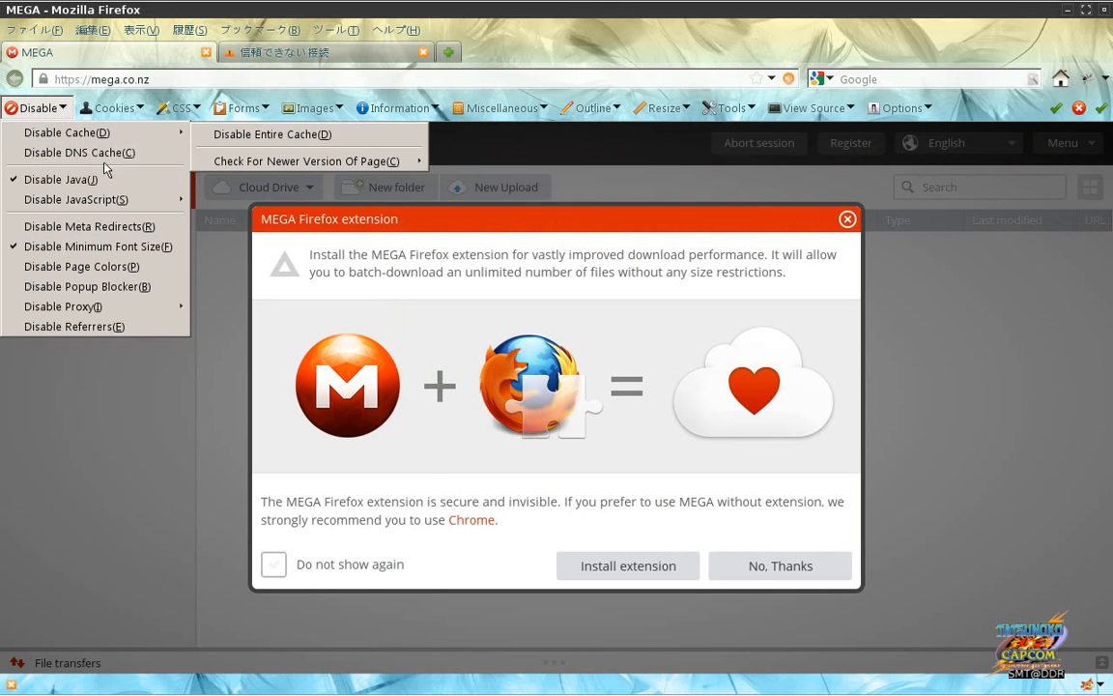
pyautogui.moveTo(97, 197)
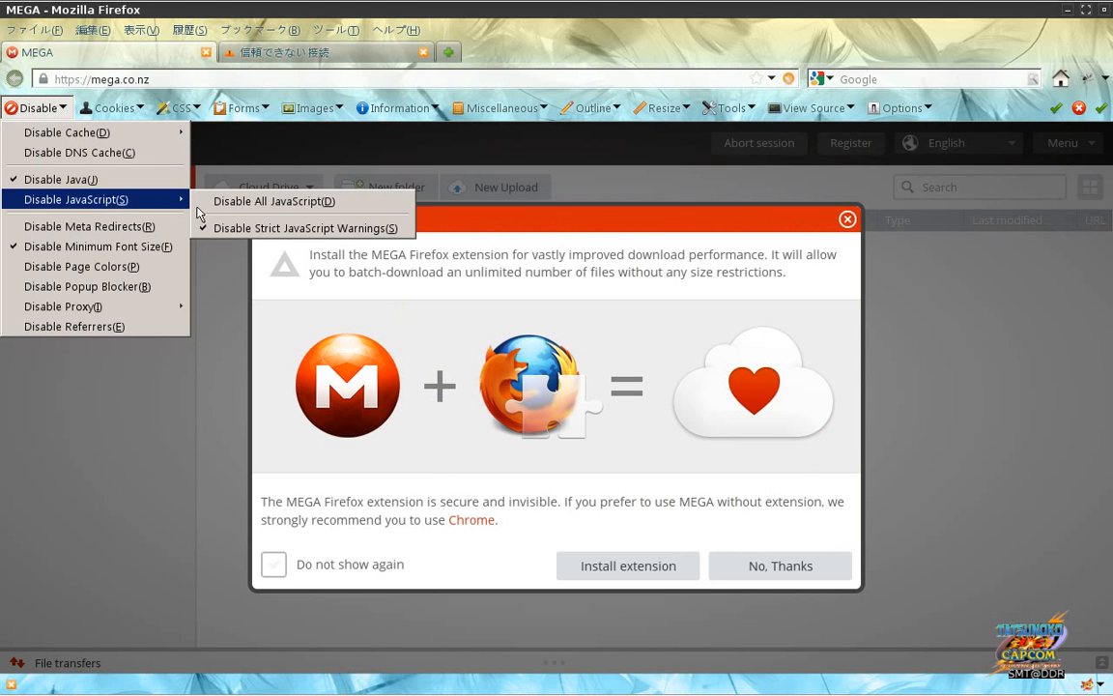
pyautogui.click(272, 201)
pyautogui.hotkey('alt', 'Tab')
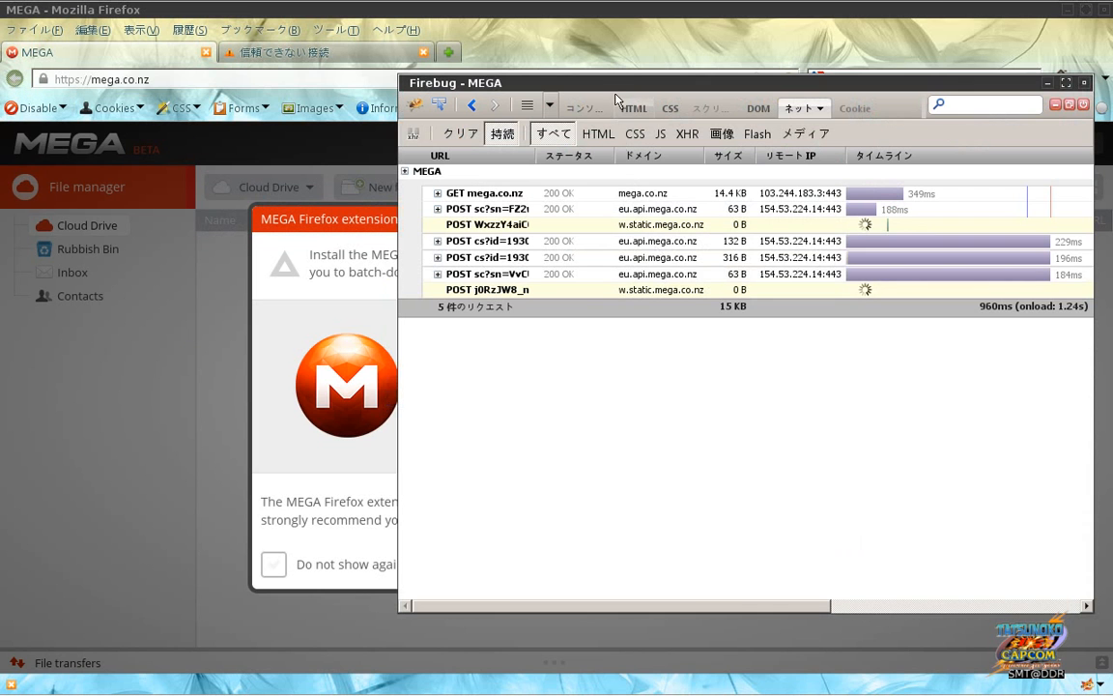
pyautogui.moveTo(551, 82); pyautogui.dragTo(460, 77)
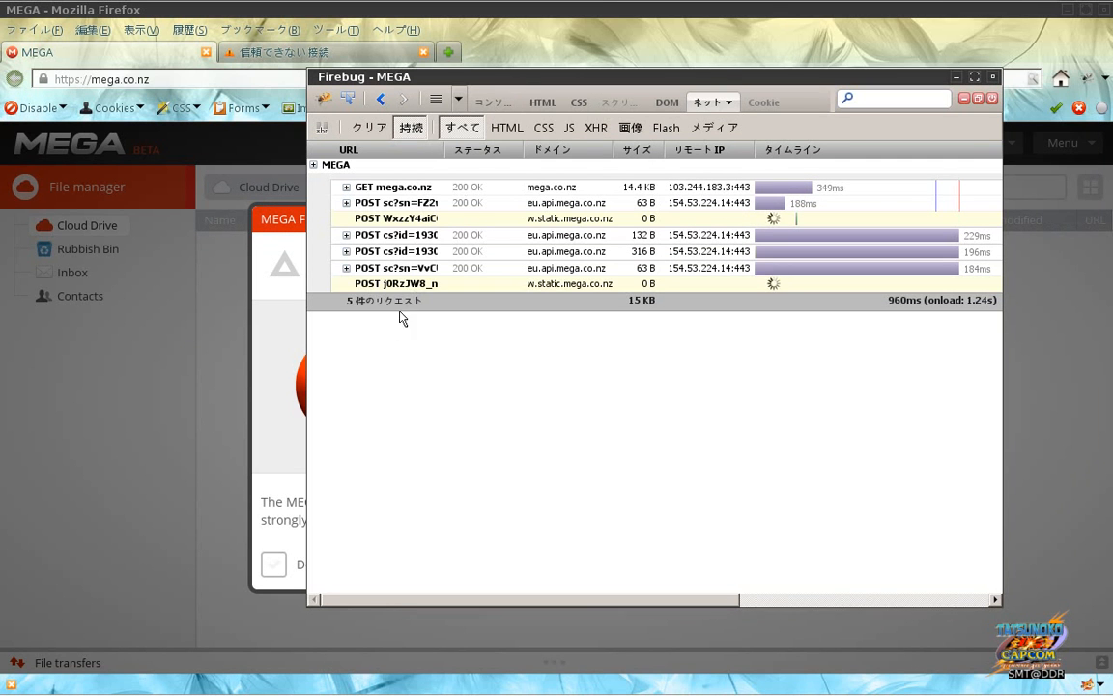
# Step: Abort both pending w.static.mega.co.nz POST requests with 読み込みを中止
pyautogui.rightClick(414, 284)
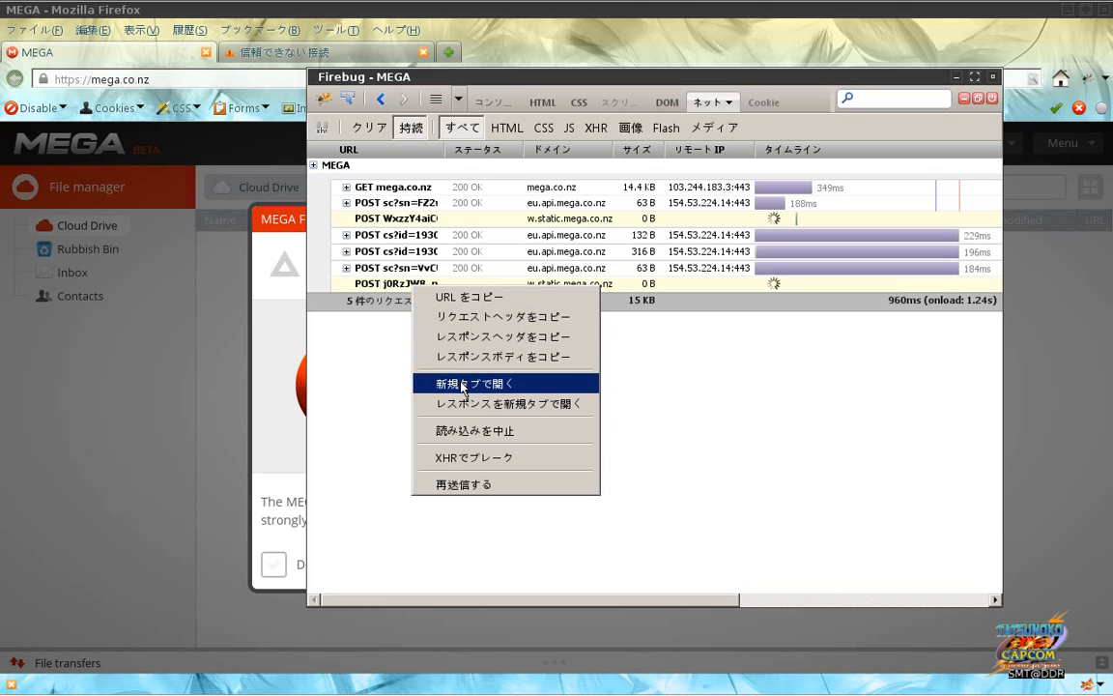
pyautogui.click(462, 431)
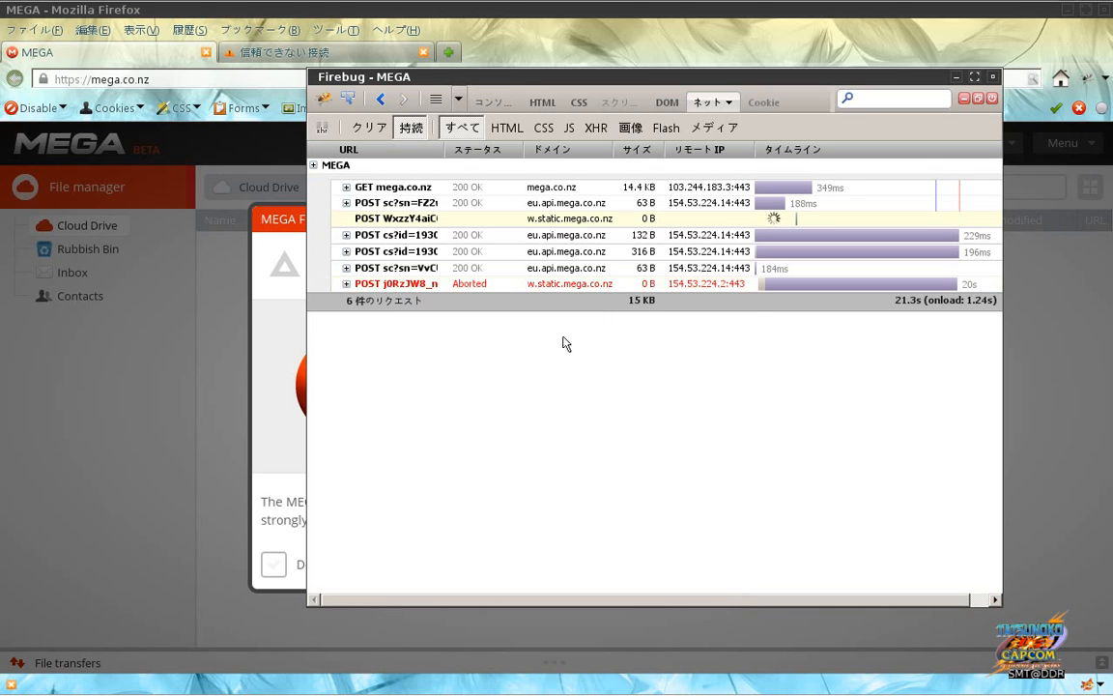
pyautogui.rightClick(591, 219)
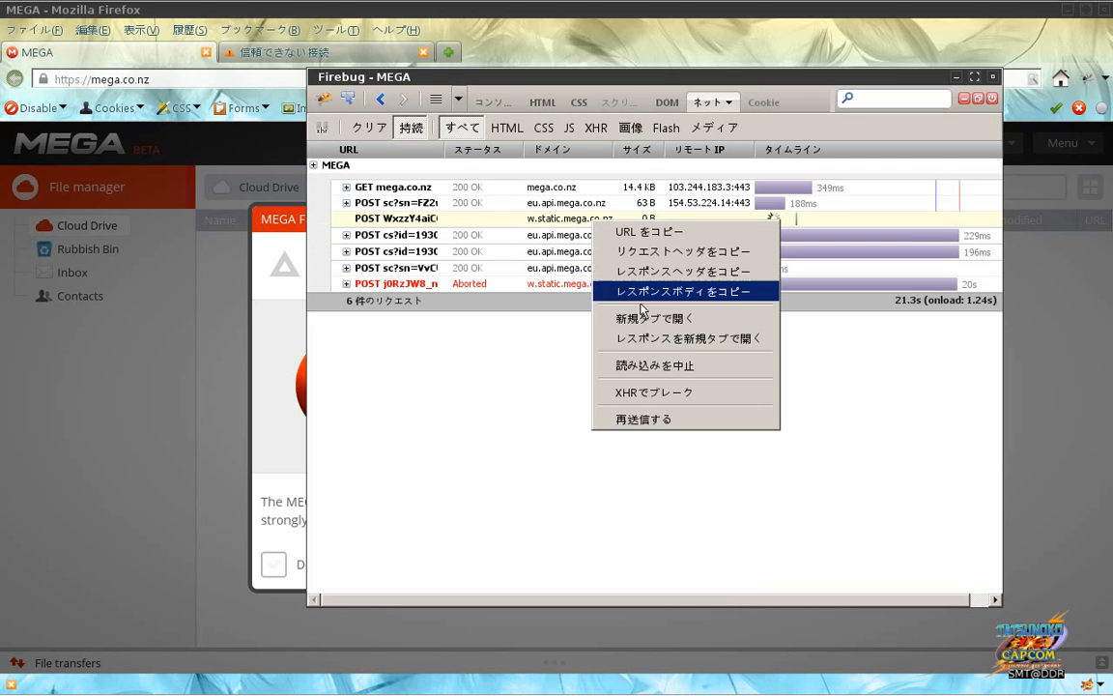
pyautogui.click(652, 367)
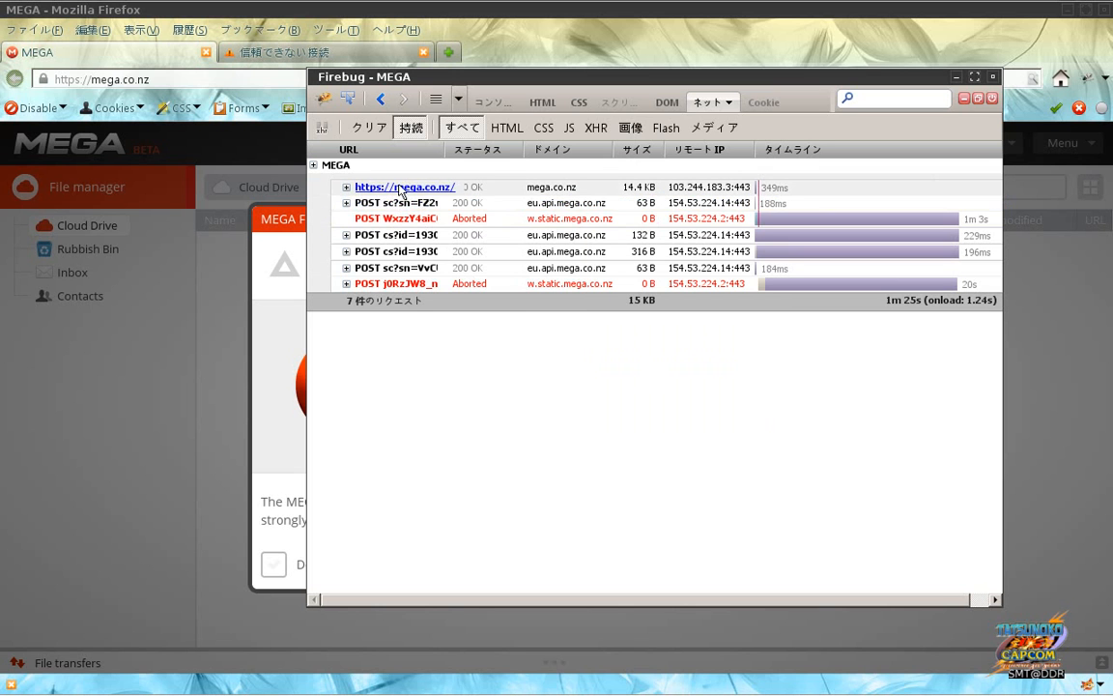
# Step: Check the GET mega.co.nz request's HTML response and cache information
pyautogui.click(382, 188)
pyautogui.click(422, 211)
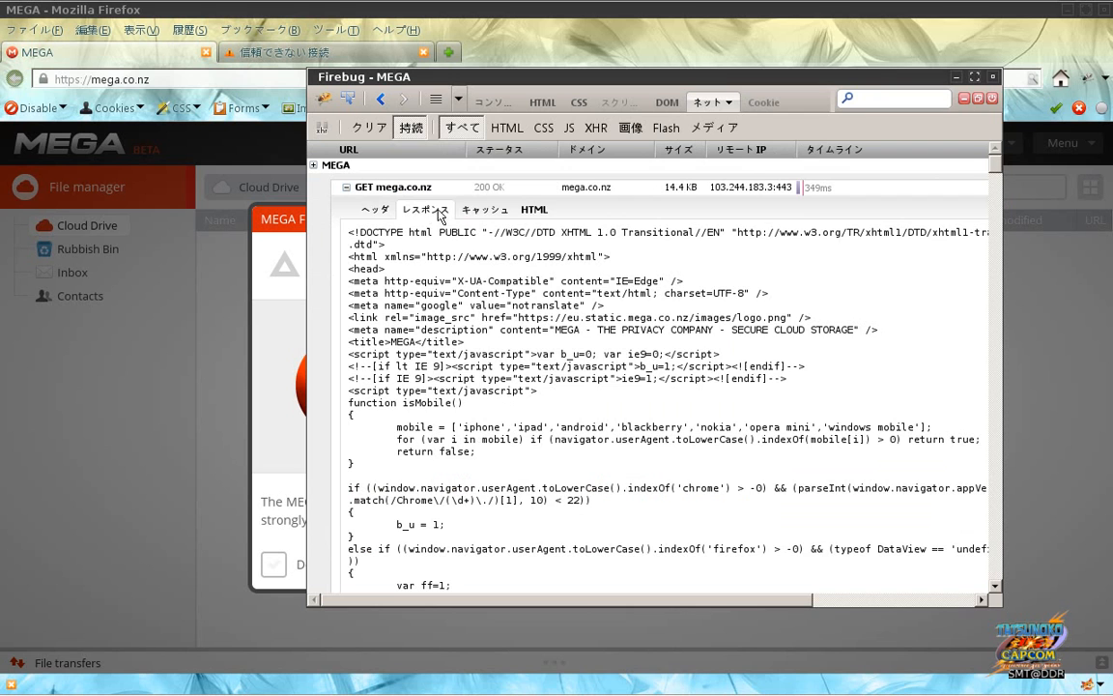
pyautogui.click(472, 213)
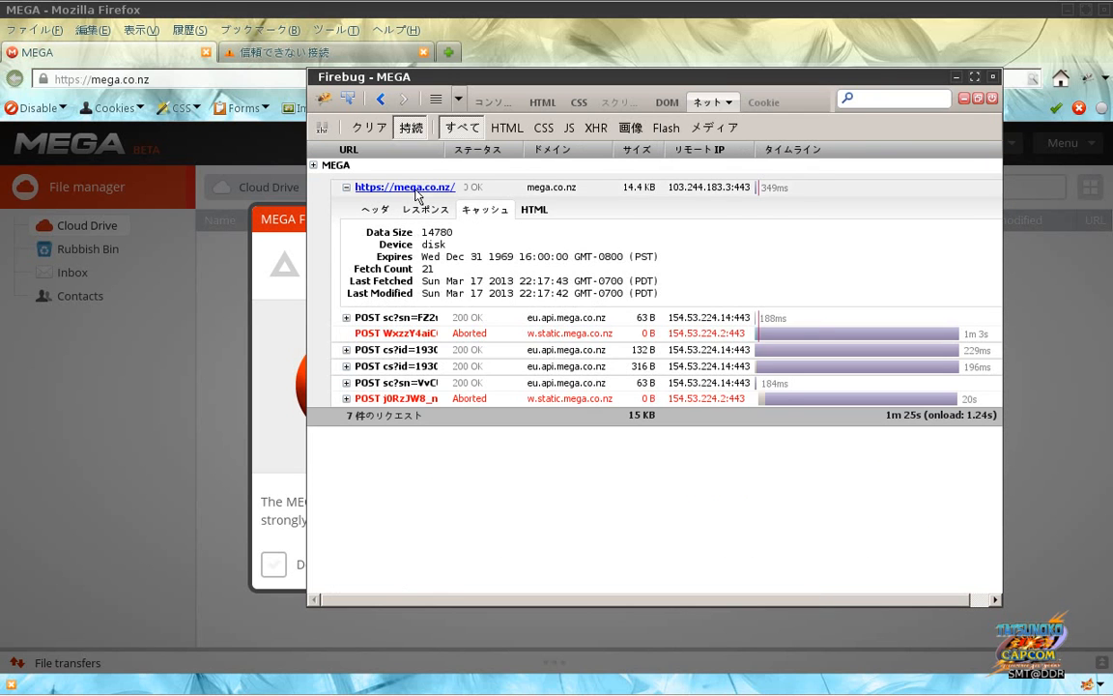
pyautogui.click(379, 186)
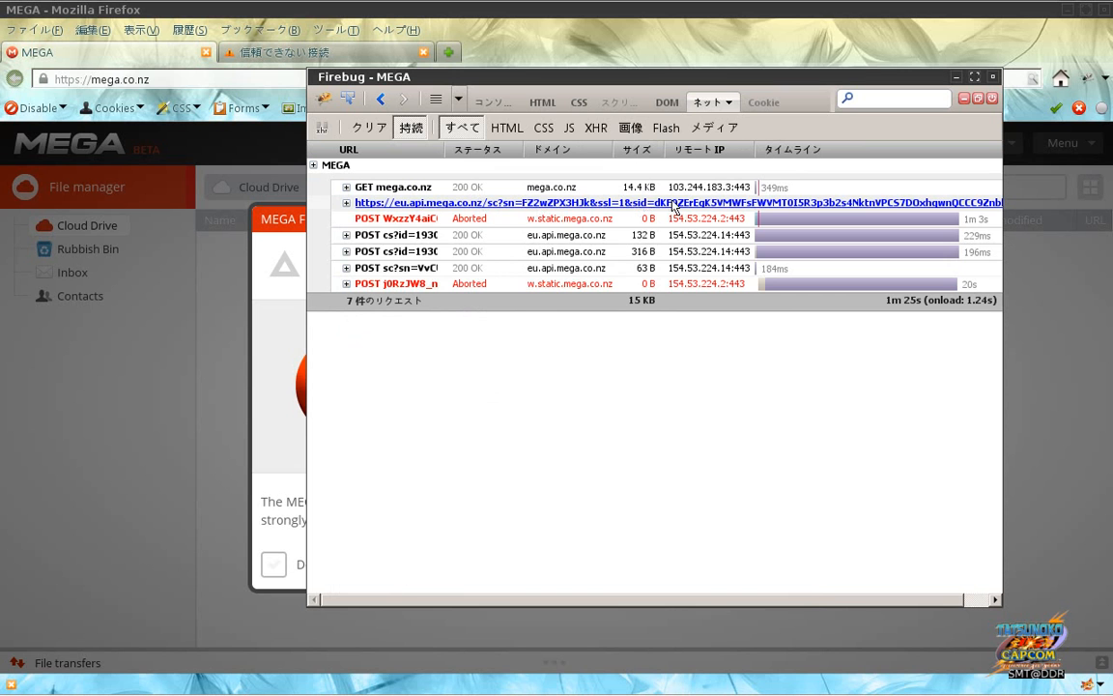
# Step: Review the sc?sn POST's parameters, headers, body and response, then the cs?id headers
pyautogui.click(468, 203)
pyautogui.click(395, 231)
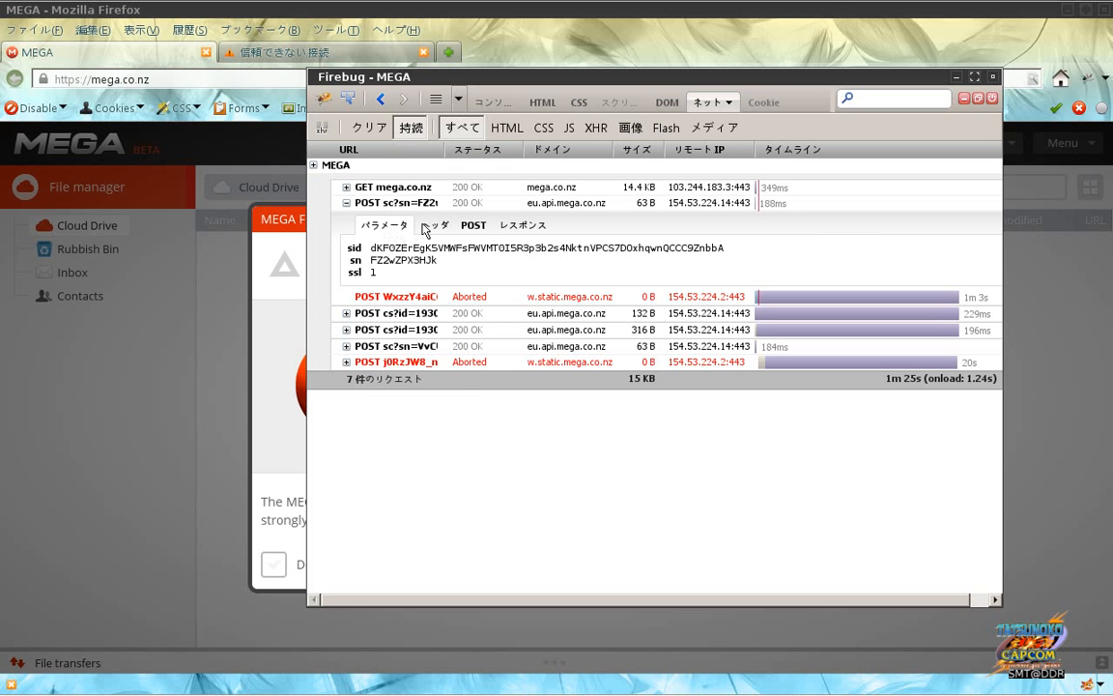
pyautogui.click(432, 227)
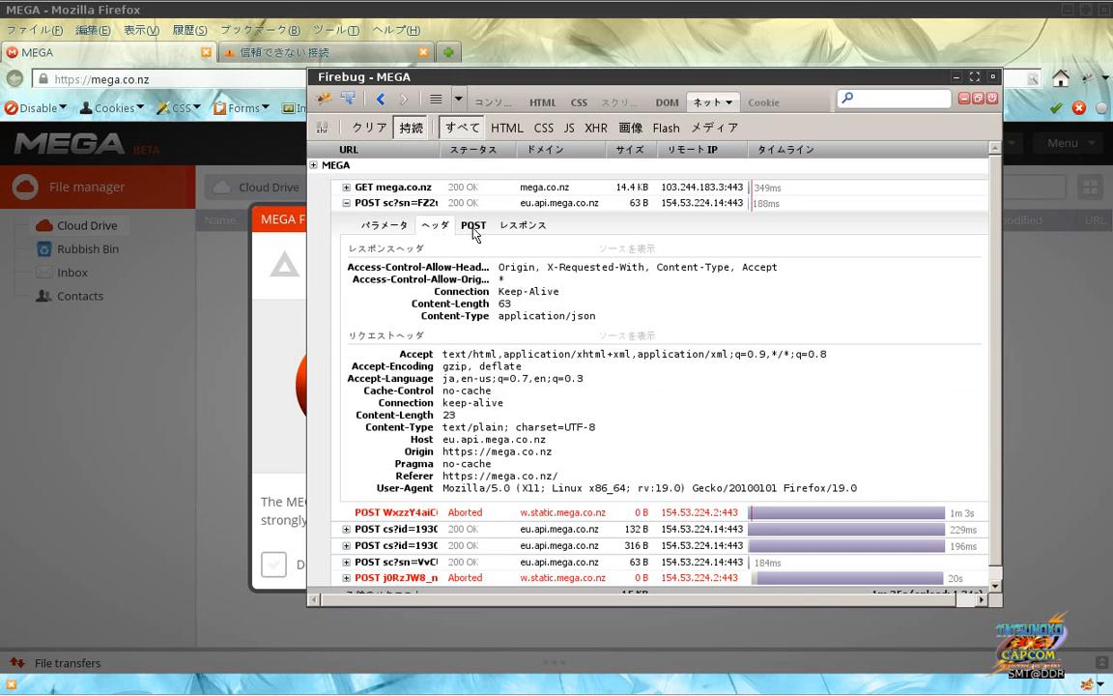
pyautogui.click(473, 226)
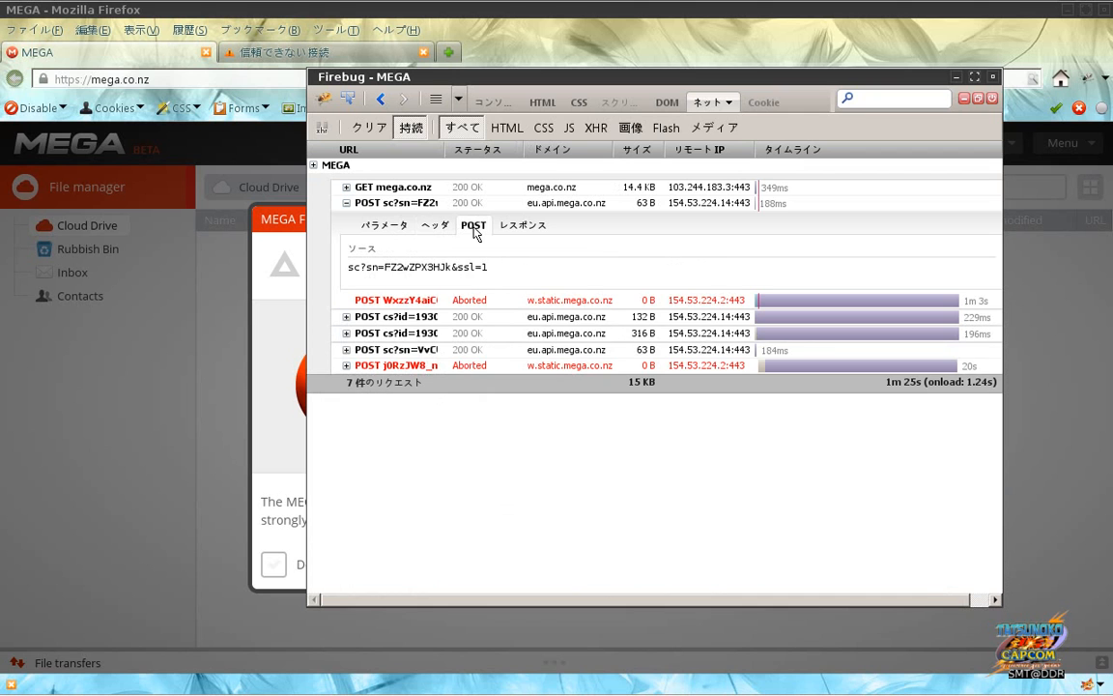
pyautogui.click(522, 227)
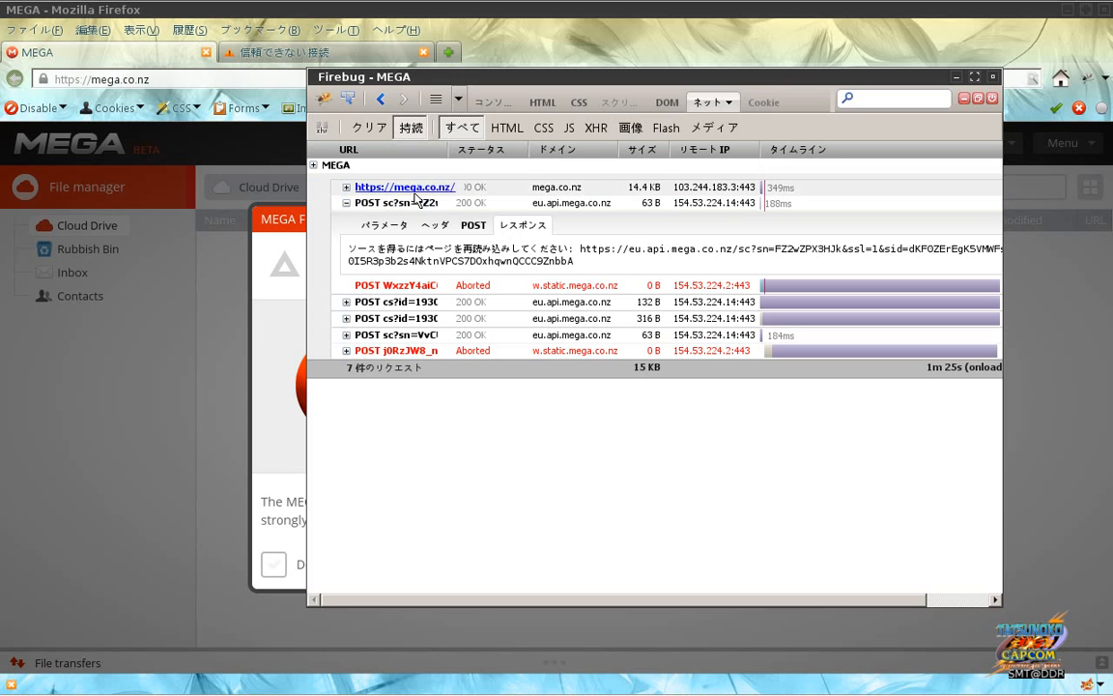
pyautogui.click(416, 205)
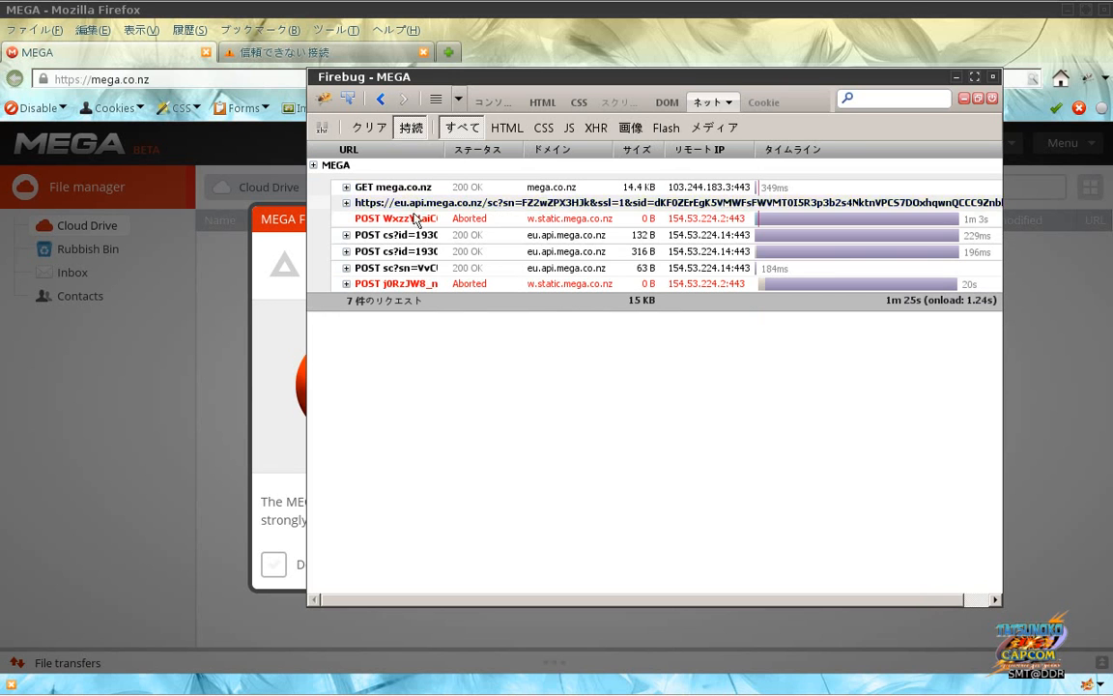
pyautogui.click(413, 235)
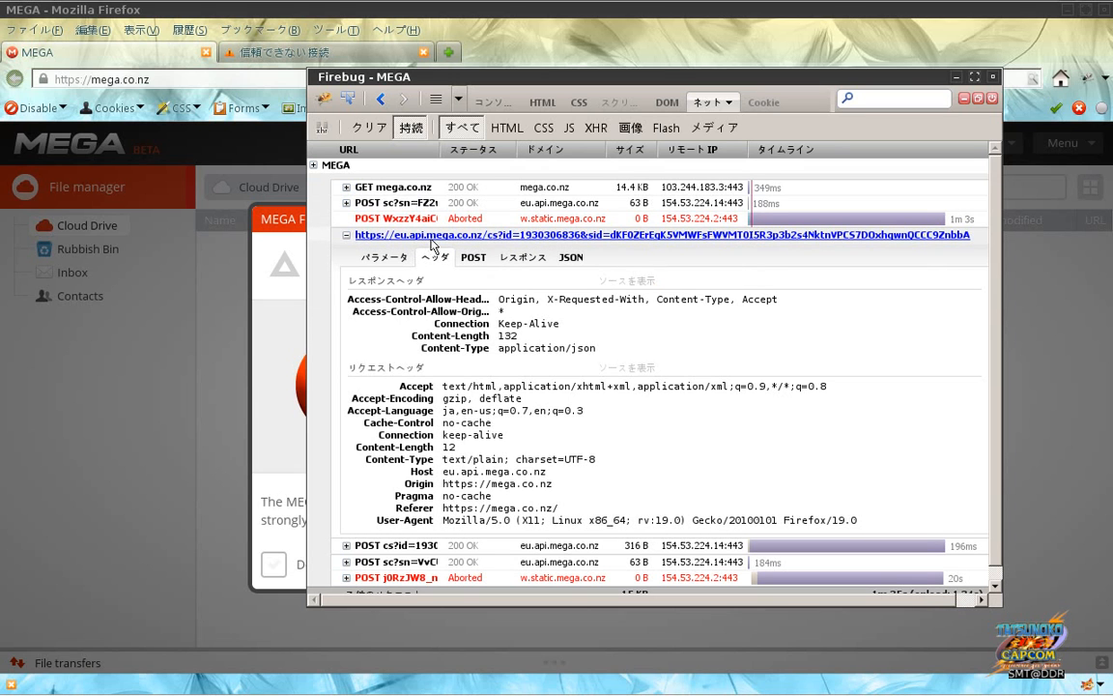
# Step: Select the sc?sn response text containing the full API URL and maximize Firebug
pyautogui.click(386, 203)
pyautogui.click(474, 225)
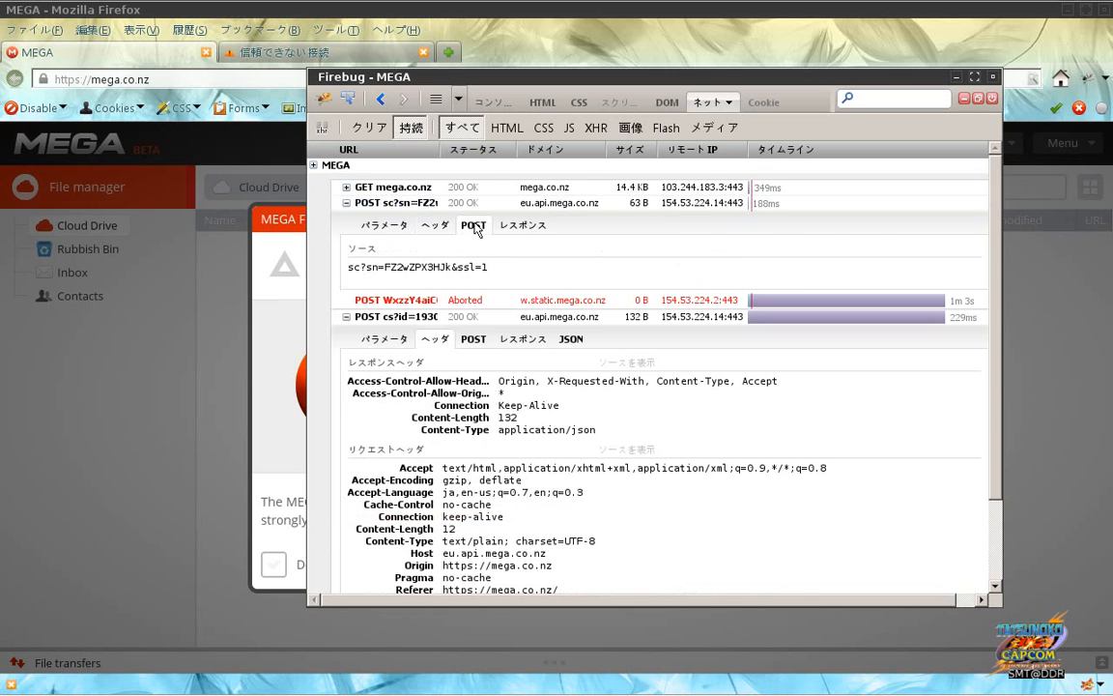
pyautogui.click(506, 225)
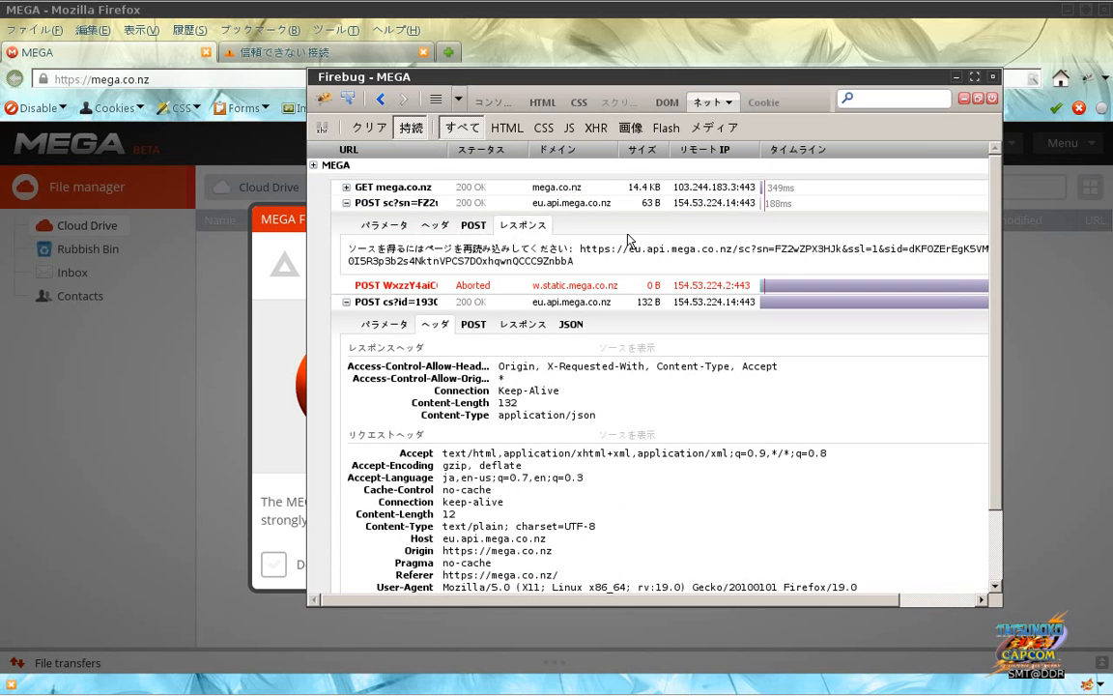
pyautogui.moveTo(347, 248); pyautogui.dragTo(824, 280)
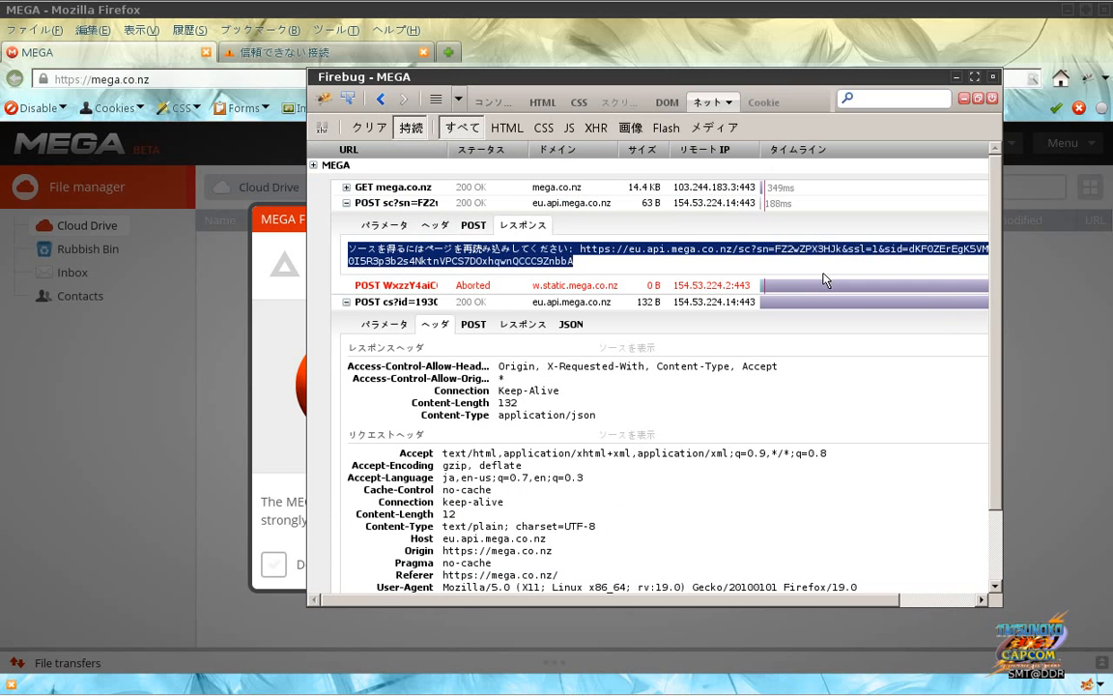
pyautogui.click(974, 76)
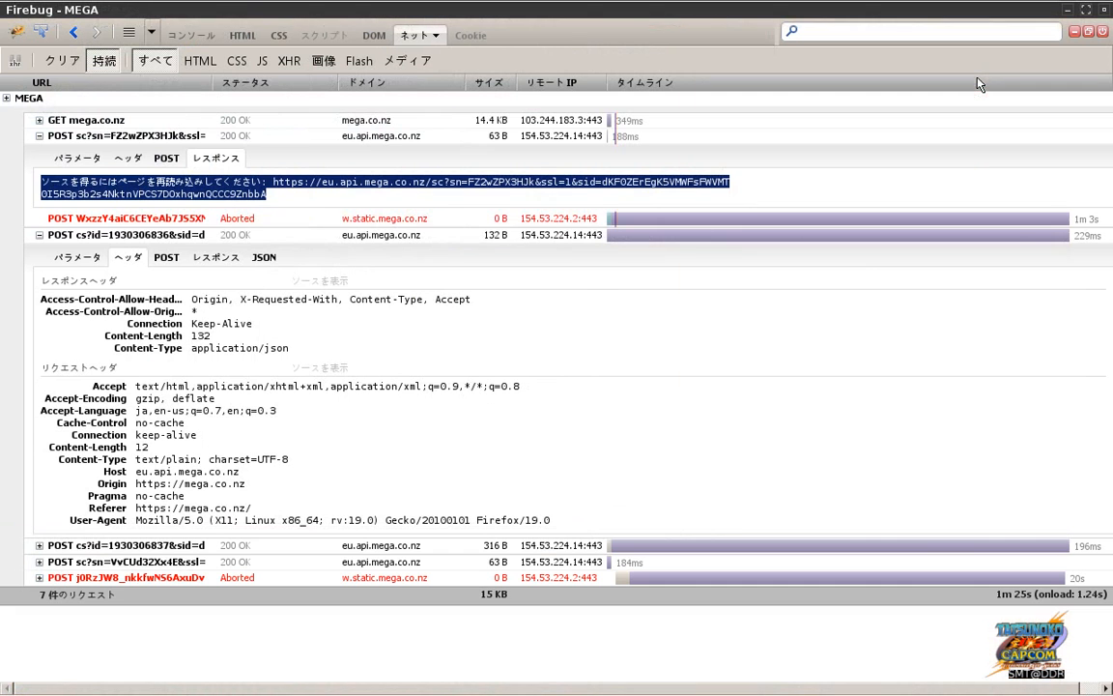
# Step: Recheck the sc?sn POST body and response, then show the GET mega.co.nz HTML source
pyautogui.click(683, 194)
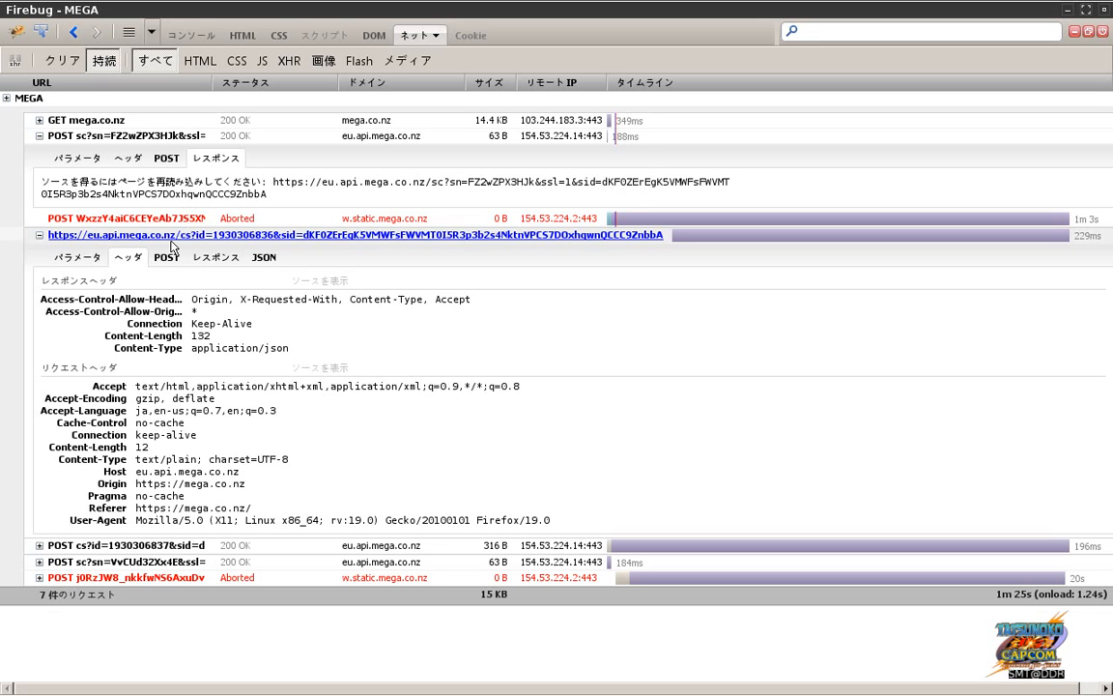
pyautogui.click(177, 138)
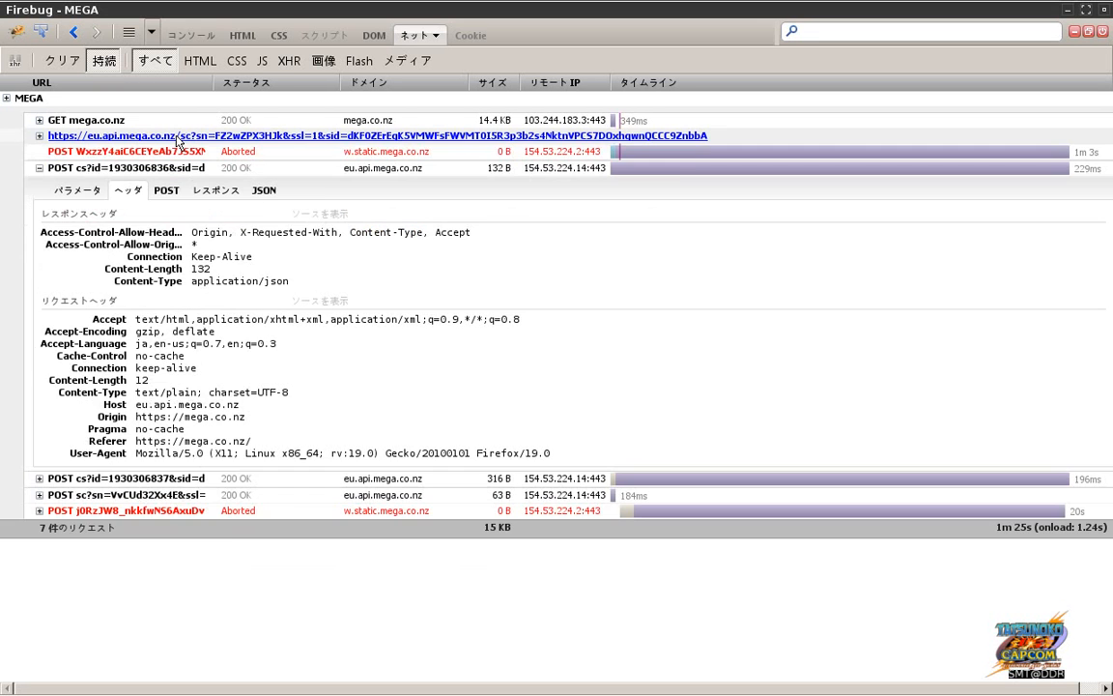
pyautogui.click(177, 140)
pyautogui.click(166, 158)
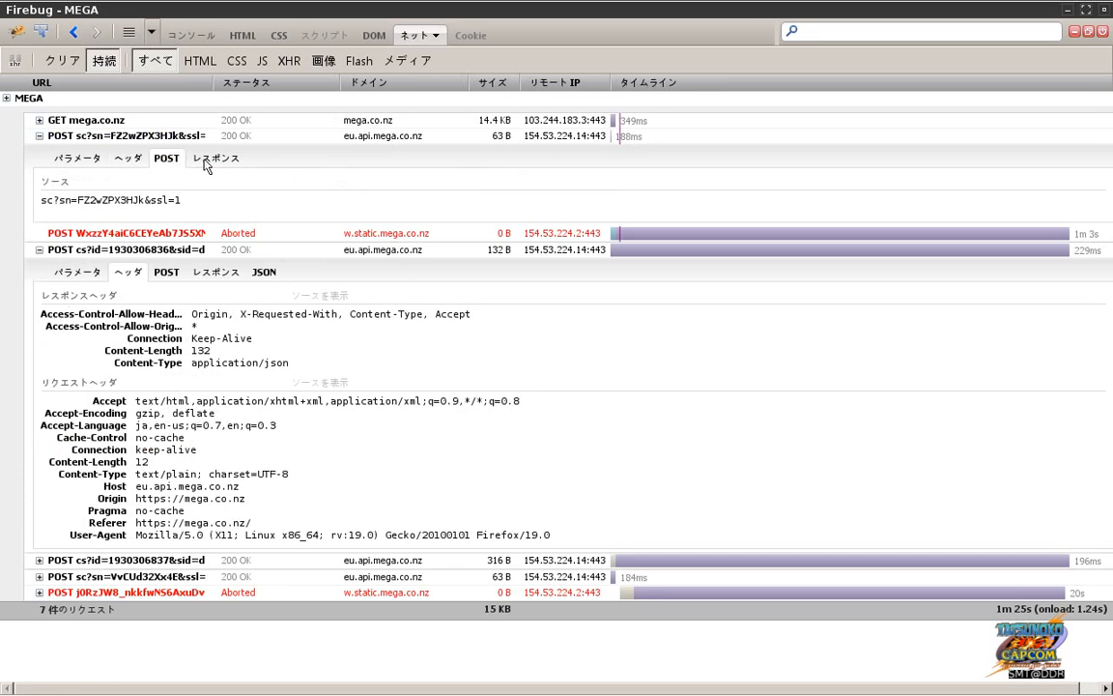
pyautogui.click(205, 162)
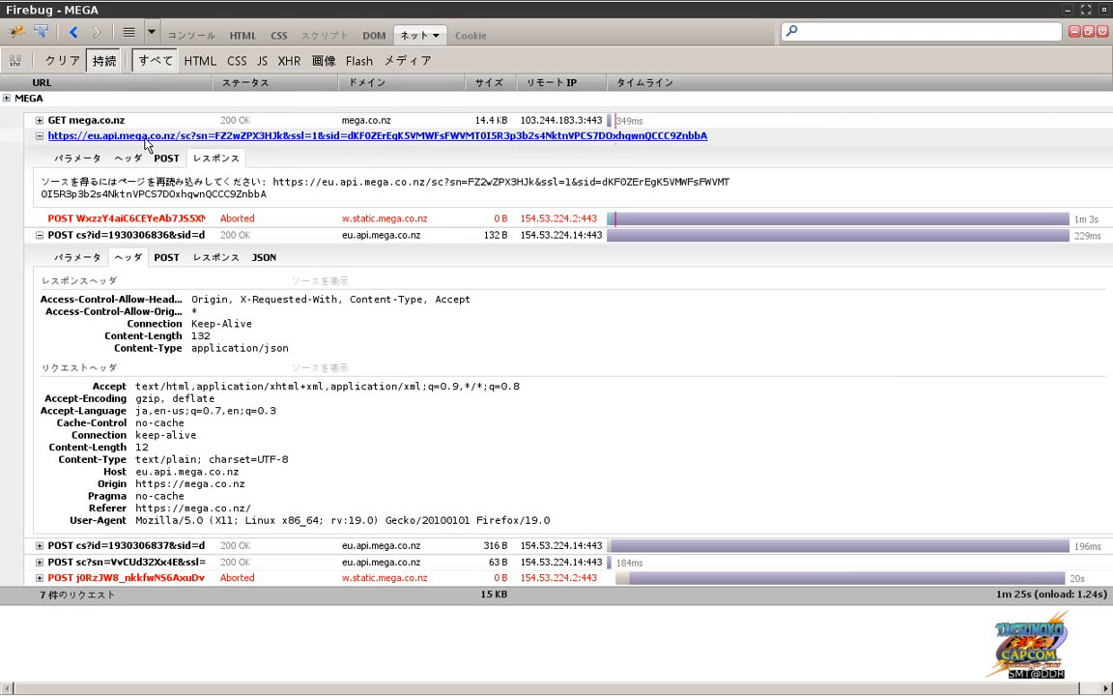
pyautogui.click(107, 119)
pyautogui.click(119, 143)
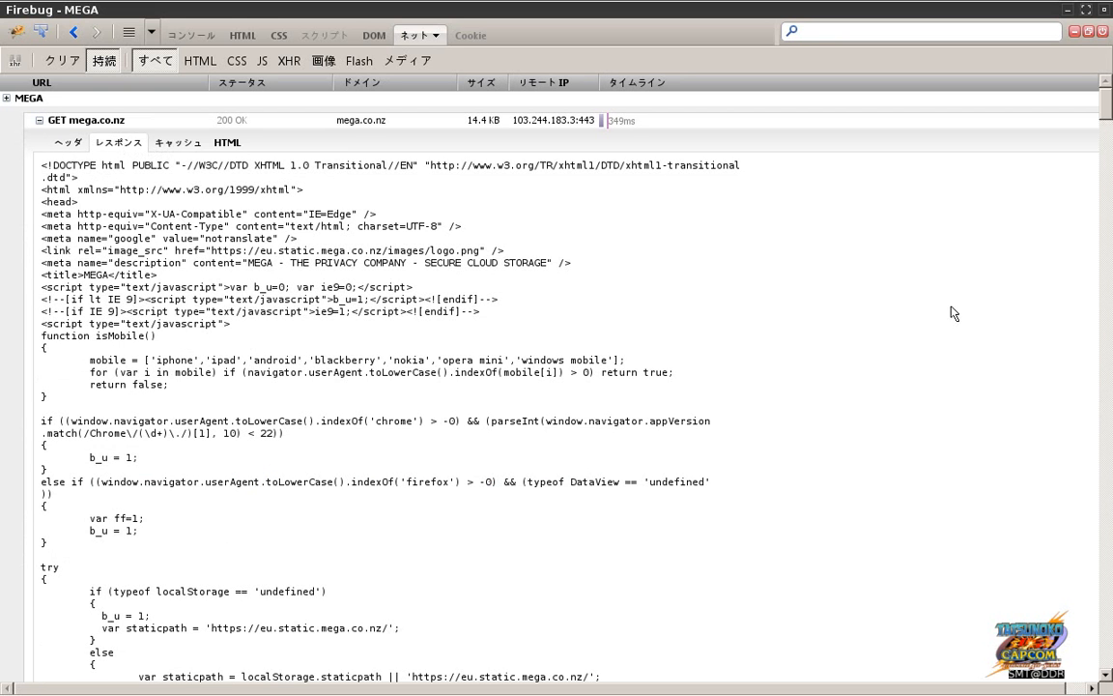
# Step: Scroll the mega.co.nz page source to the sjcl SHA-256 code and highlight hash.sha256
pyautogui.moveTo(1109, 112); pyautogui.dragTo(1106, 191)
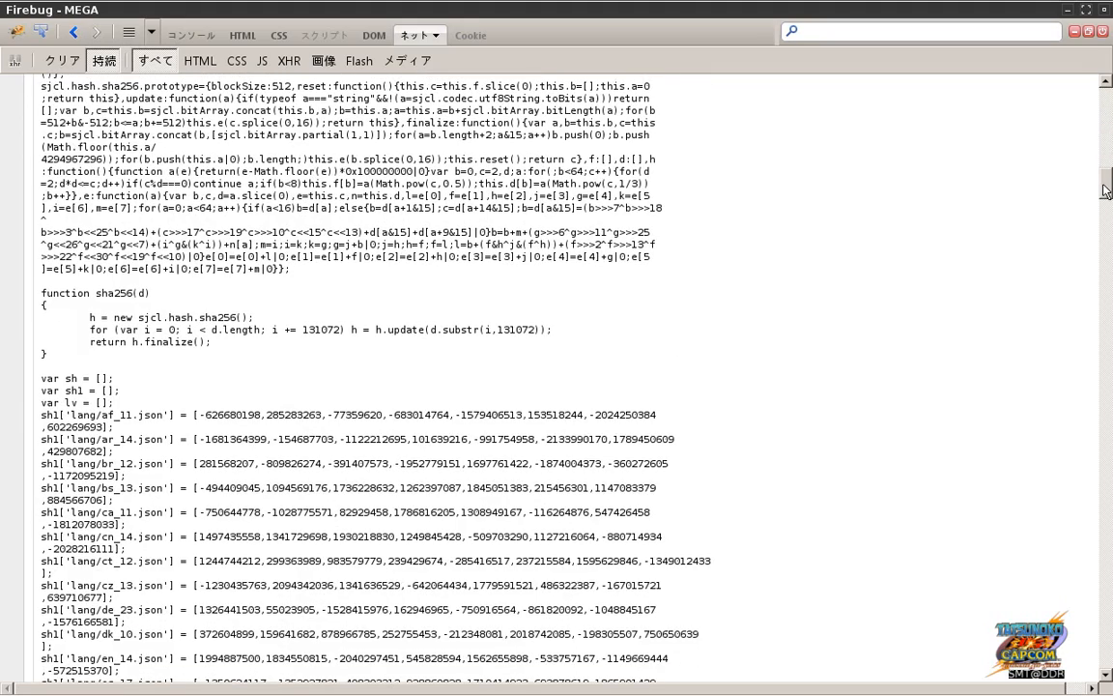
pyautogui.moveTo(1106, 191); pyautogui.dragTo(1106, 181)
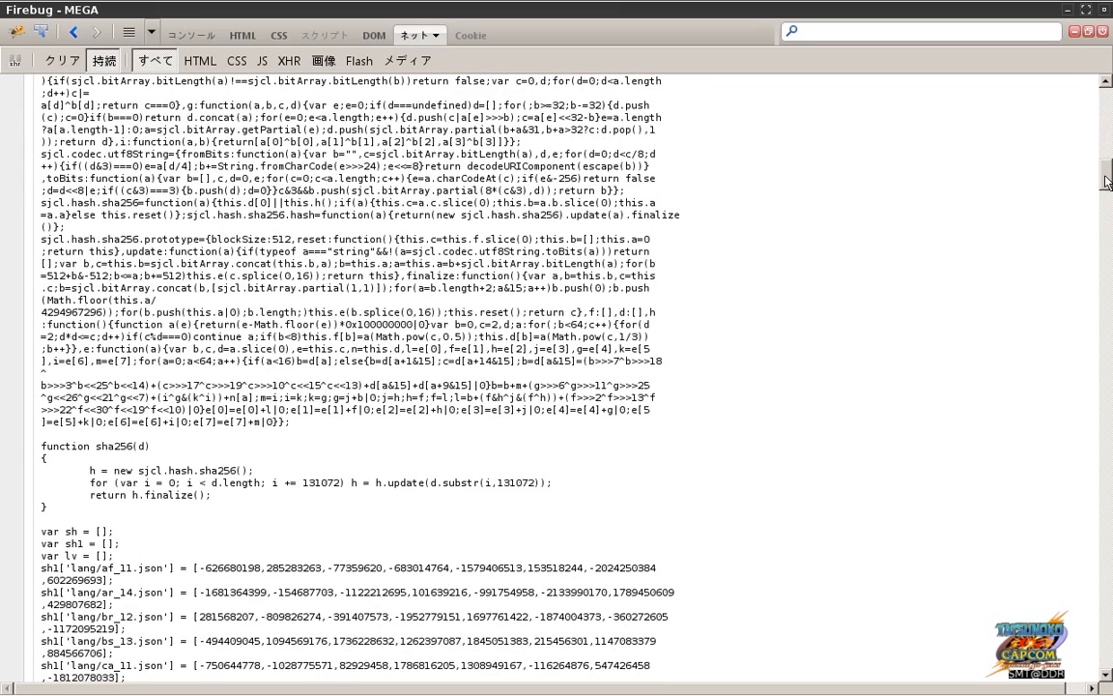
pyautogui.moveTo(1106, 182); pyautogui.dragTo(1107, 175)
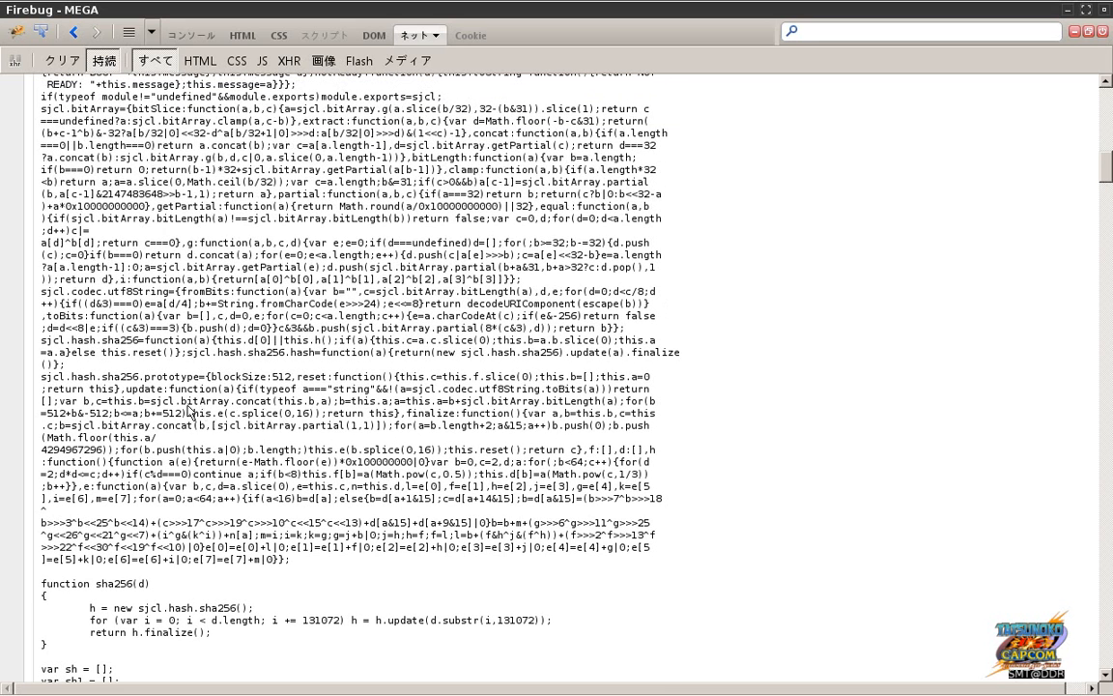
pyautogui.moveTo(91, 378); pyautogui.dragTo(149, 385)
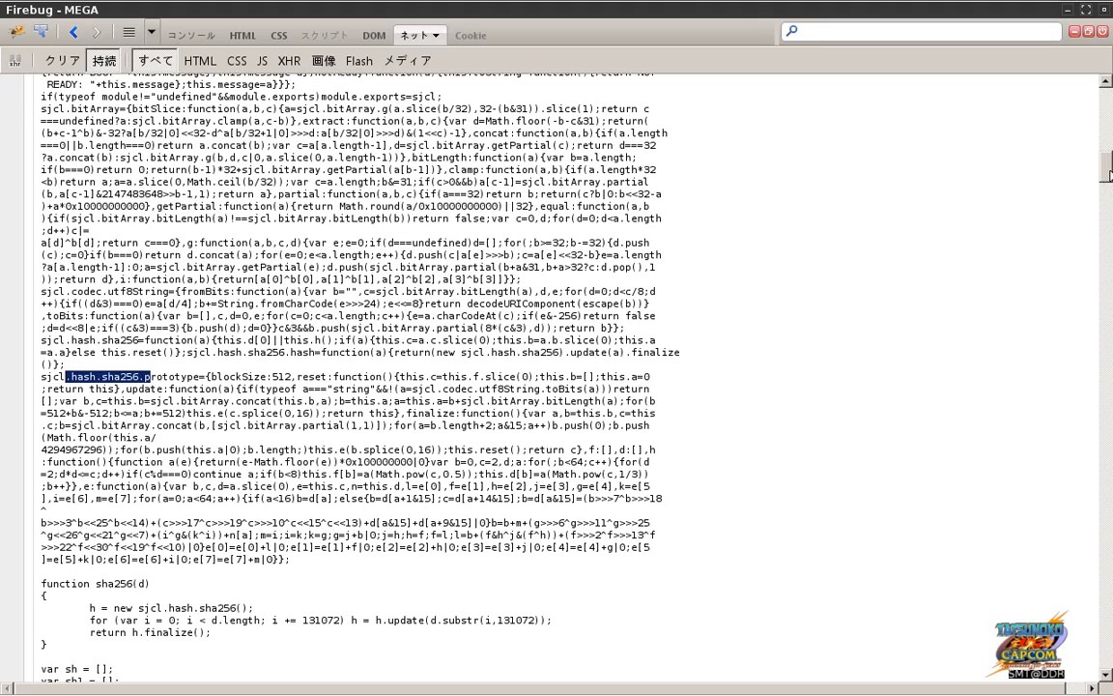
pyautogui.moveTo(1108, 173)
pyautogui.mouseDown()
pyautogui.moveTo(1108, 529)
pyautogui.moveTo(1108, 97)
pyautogui.moveTo(1108, 156)
pyautogui.mouseUp()
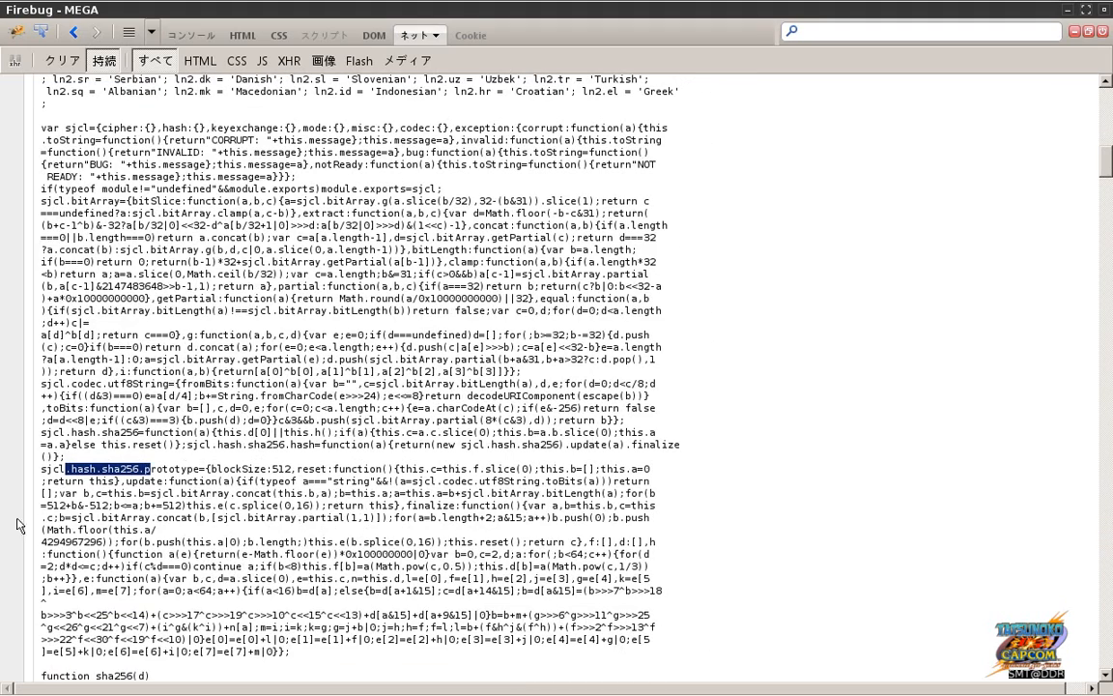
pyautogui.click(108, 434)
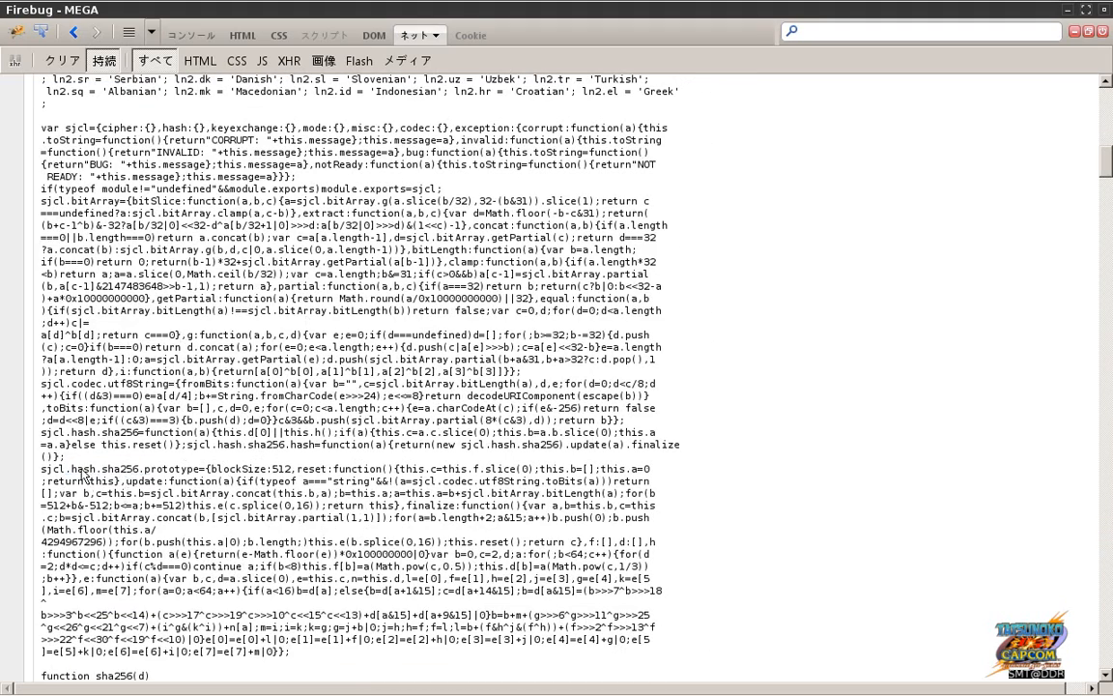
pyautogui.moveTo(406, 691)
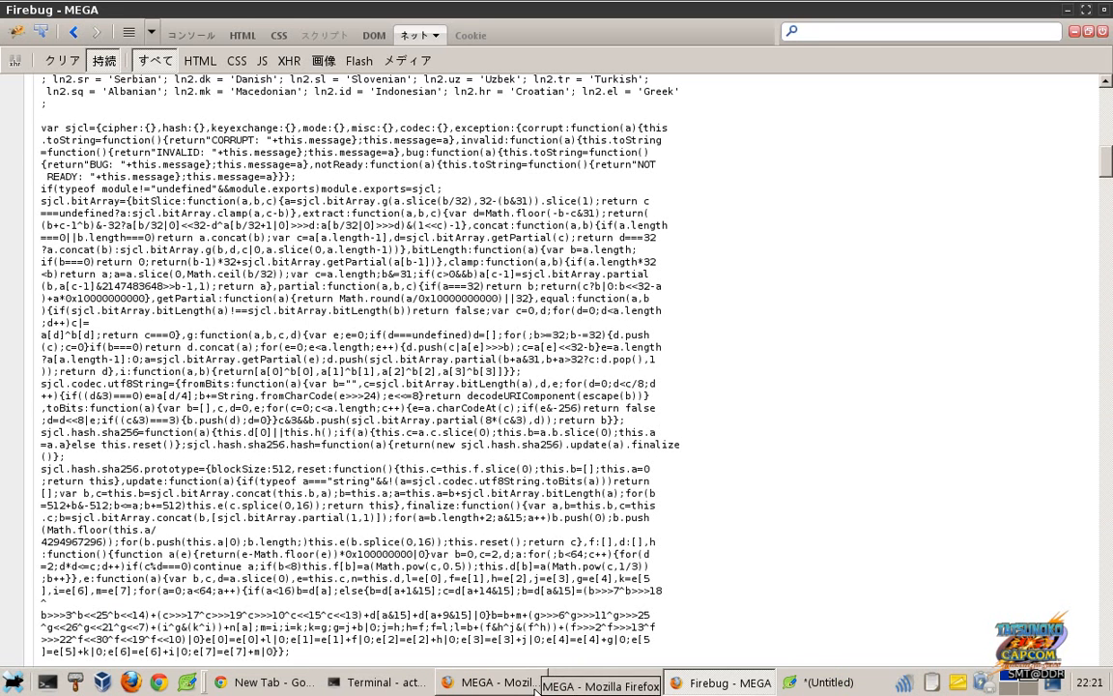
# Step: Dock Firebug into the MEGA browser window and open Firefox's certificate manager
pyautogui.click(535, 688)
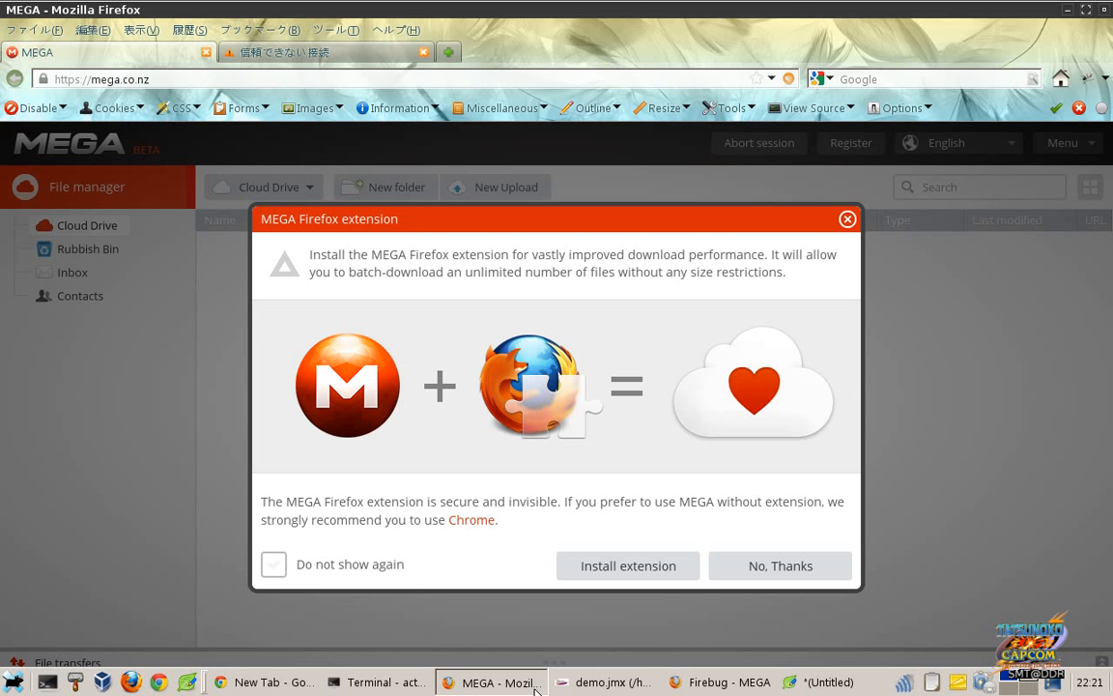
pyautogui.click(709, 680)
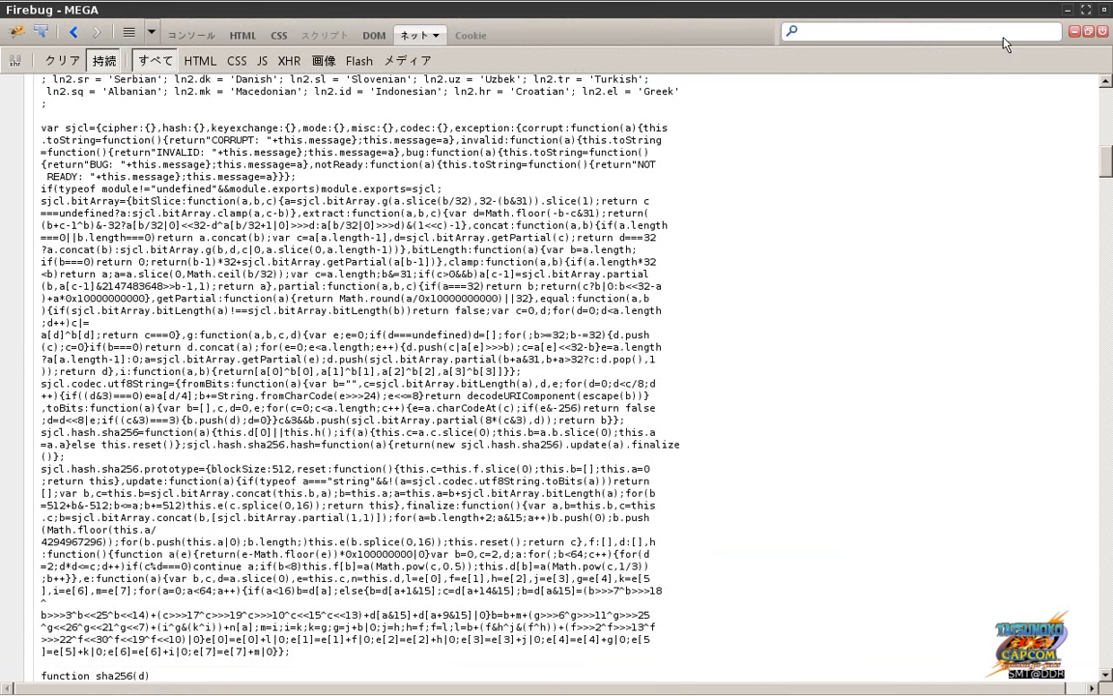
pyautogui.click(1090, 32)
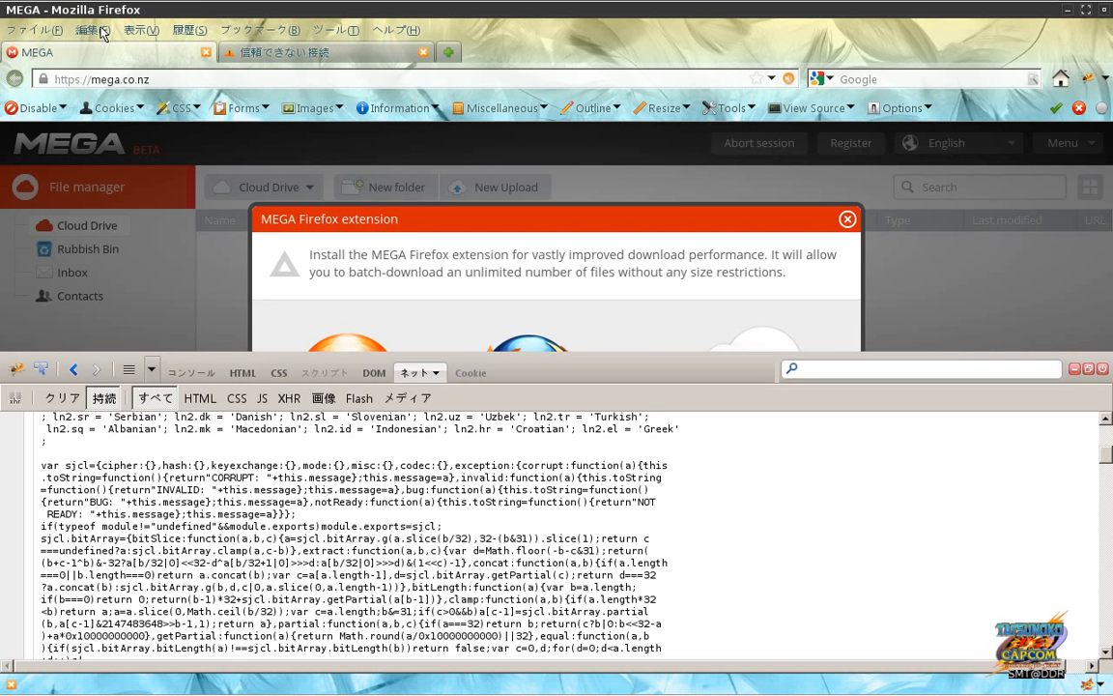
pyautogui.click(94, 30)
pyautogui.click(134, 245)
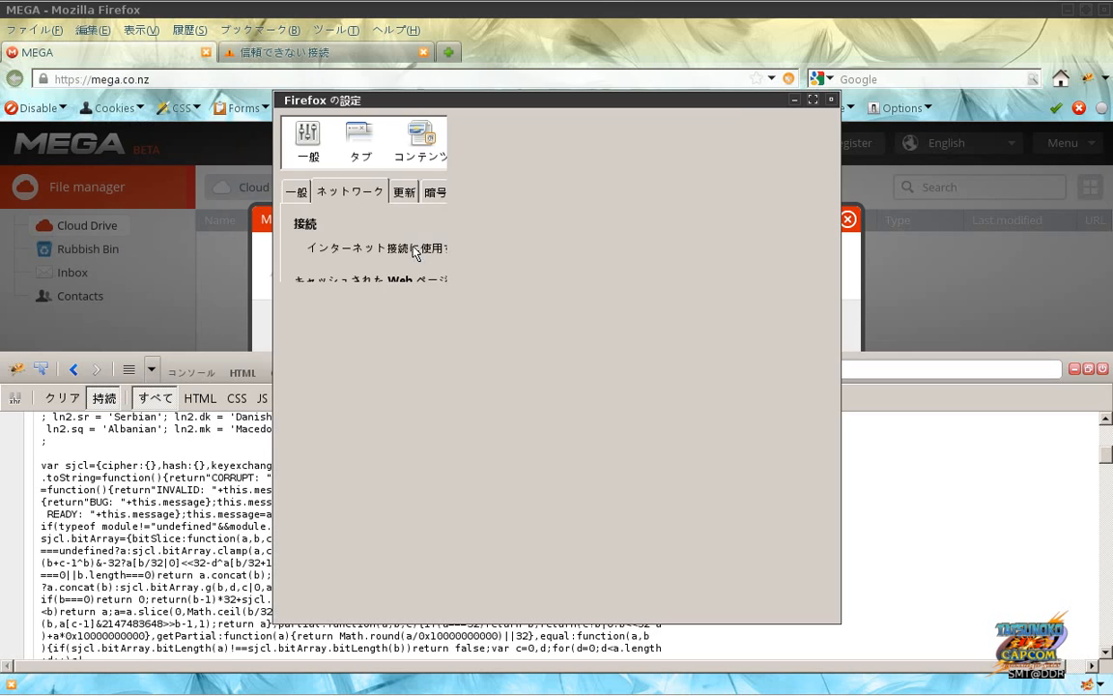
pyautogui.click(442, 193)
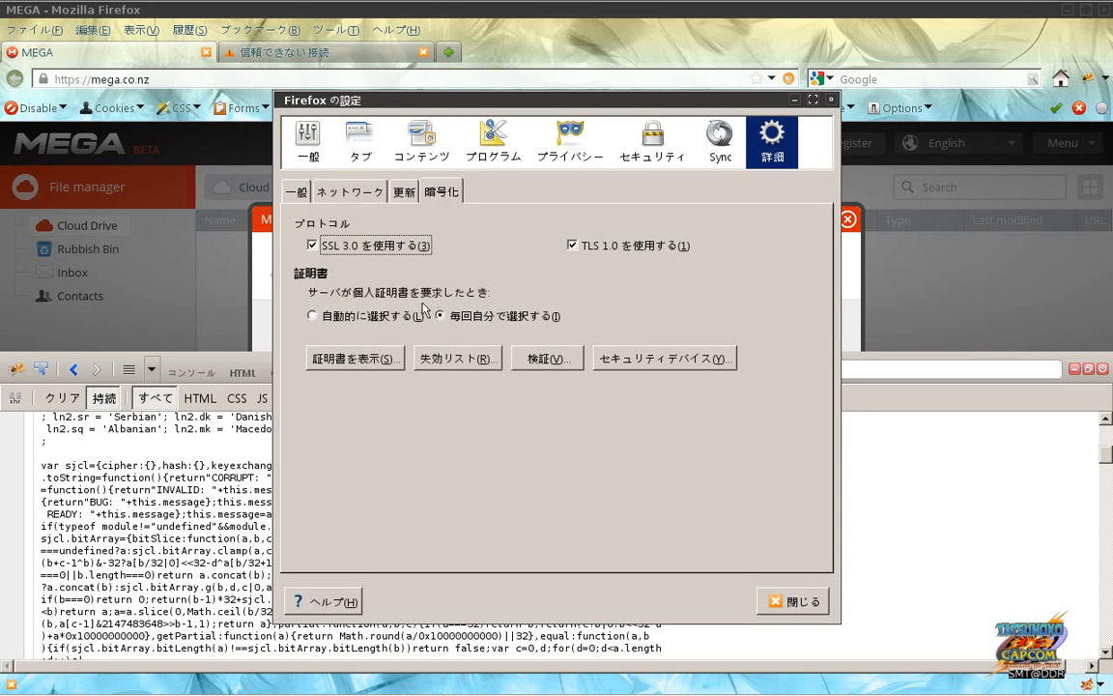
pyautogui.click(344, 325)
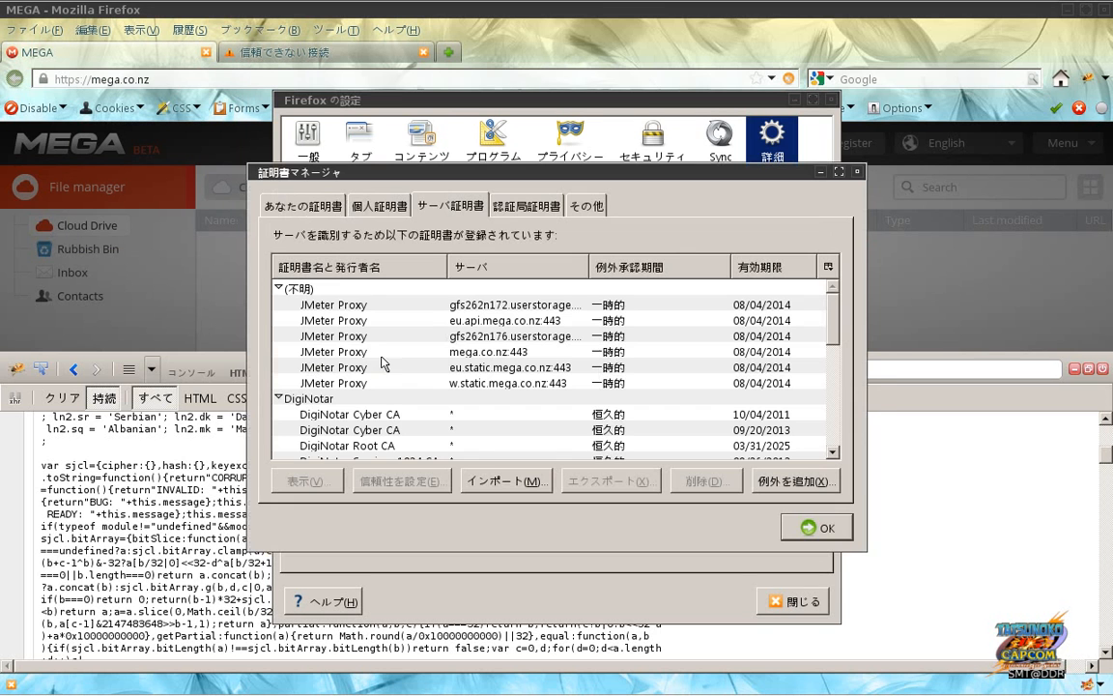
# Step: Inspect the JMeter Proxy certificates for the MEGA hosts, then close preferences and Firebug
pyautogui.doubleClick(493, 305)
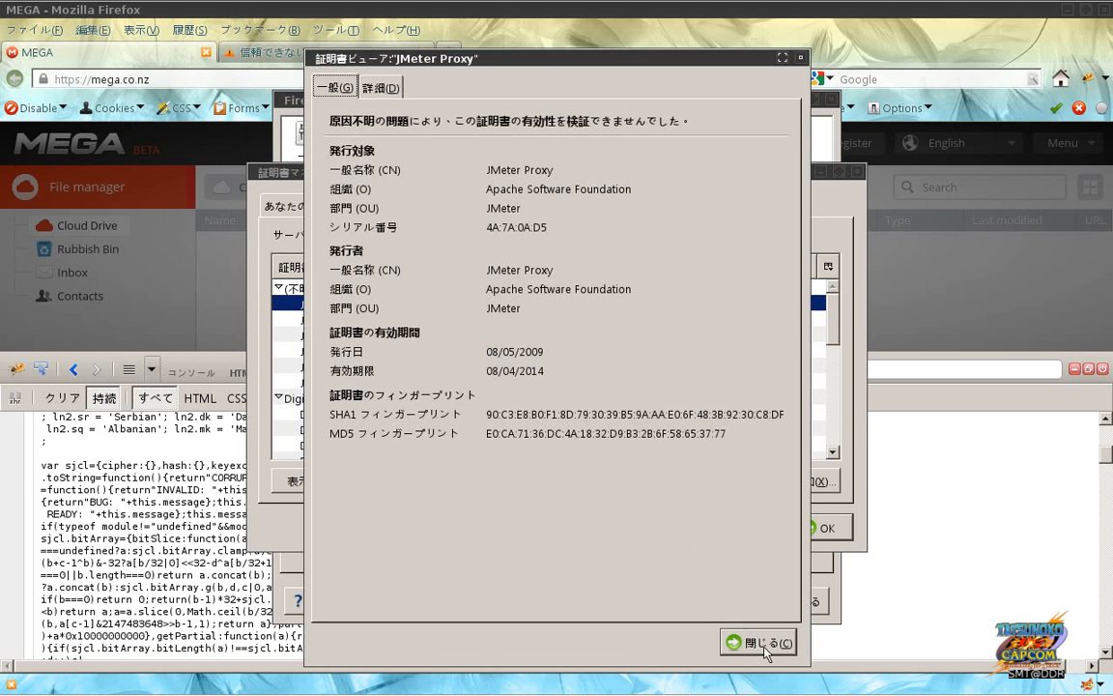
pyautogui.click(757, 643)
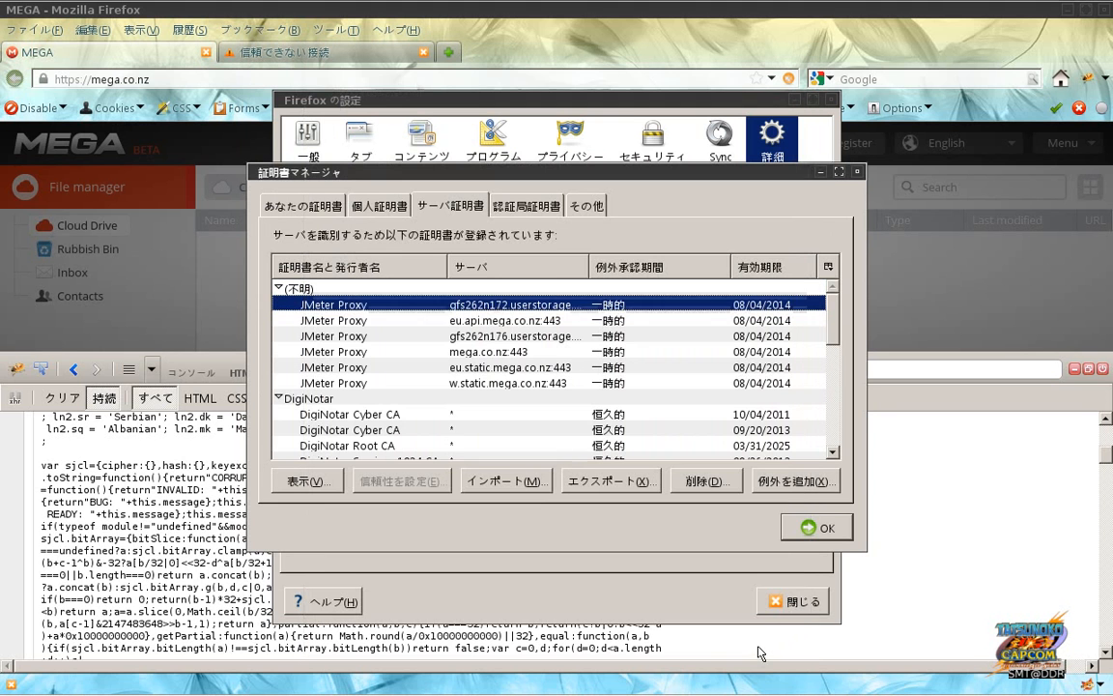
pyautogui.click(486, 384)
pyautogui.press('Up')
pyautogui.press('Up')
pyautogui.press('Up')
pyautogui.press('Up')
pyautogui.press('Up')
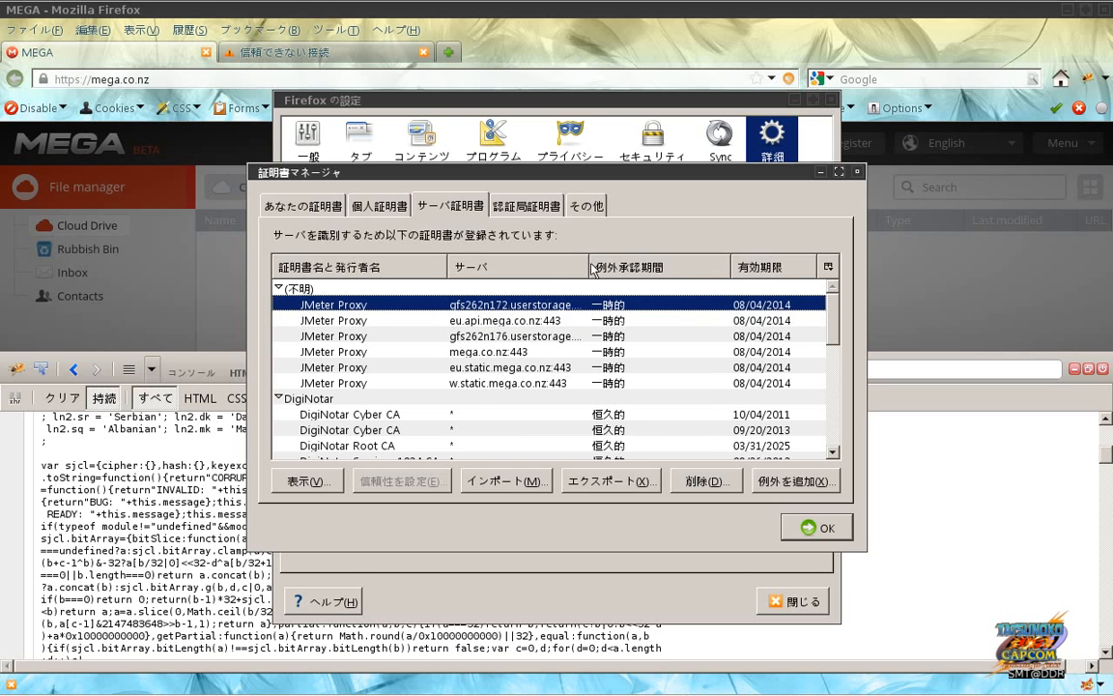
pyautogui.moveTo(591, 269); pyautogui.dragTo(663, 268)
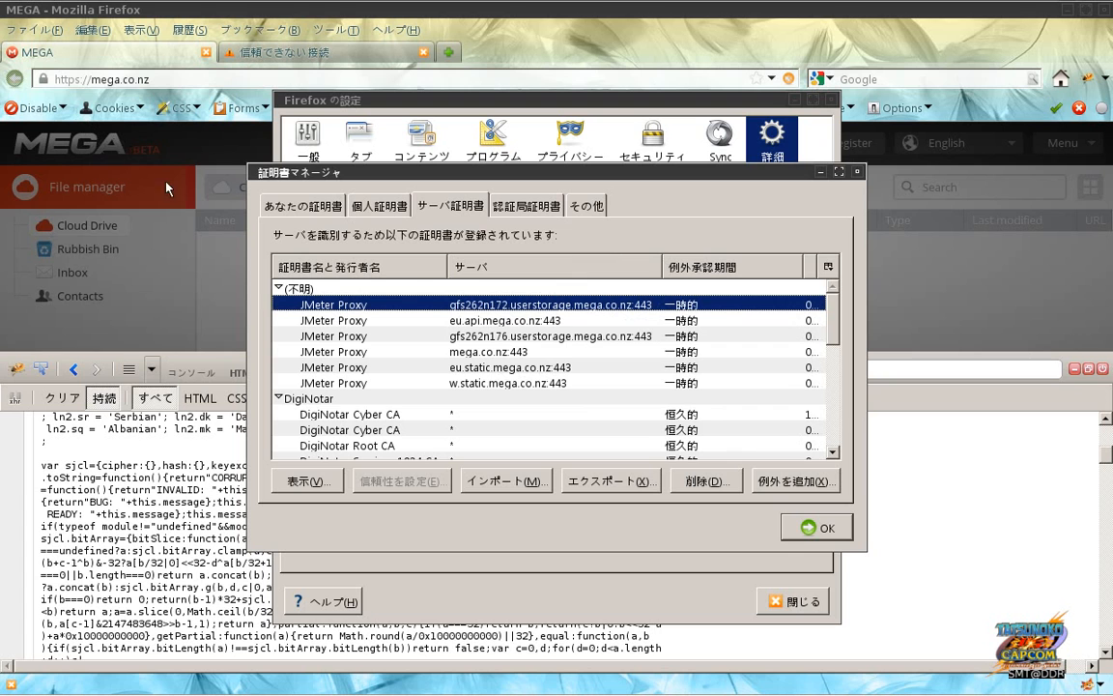
pyautogui.click(513, 384)
pyautogui.click(509, 367)
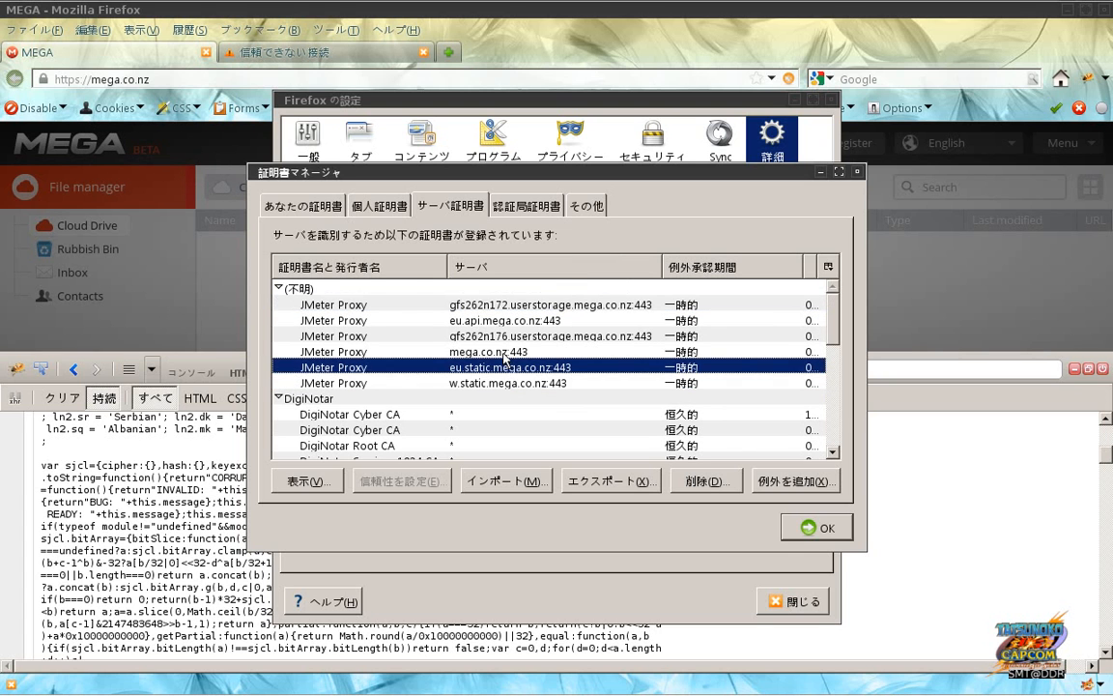
pyautogui.click(506, 352)
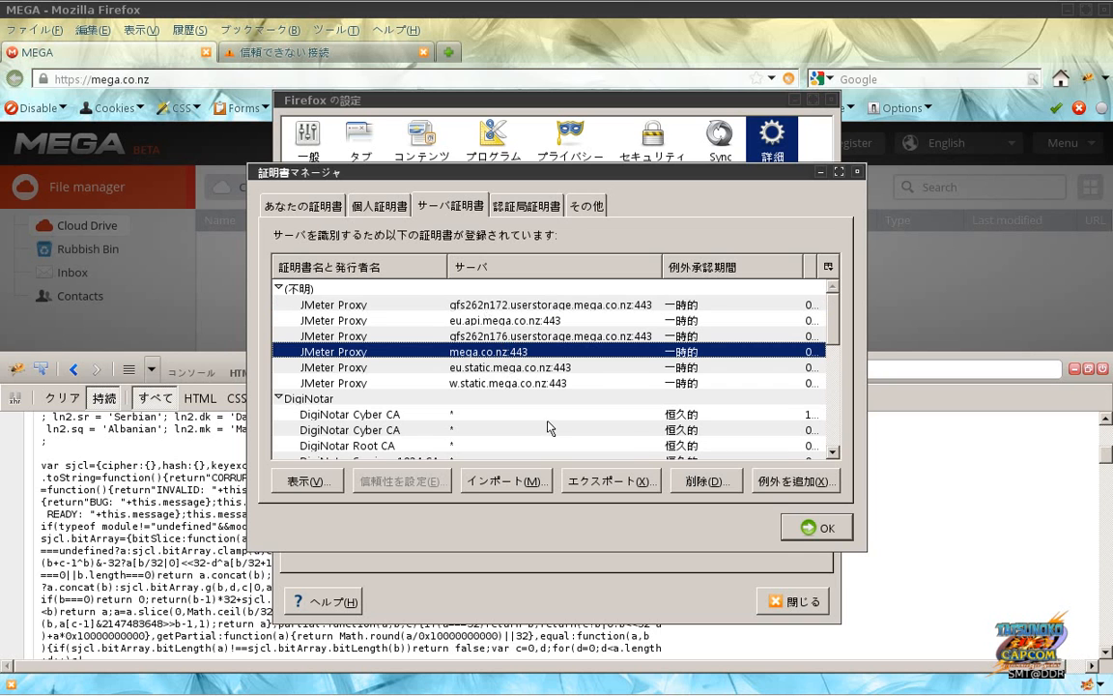
pyautogui.click(817, 528)
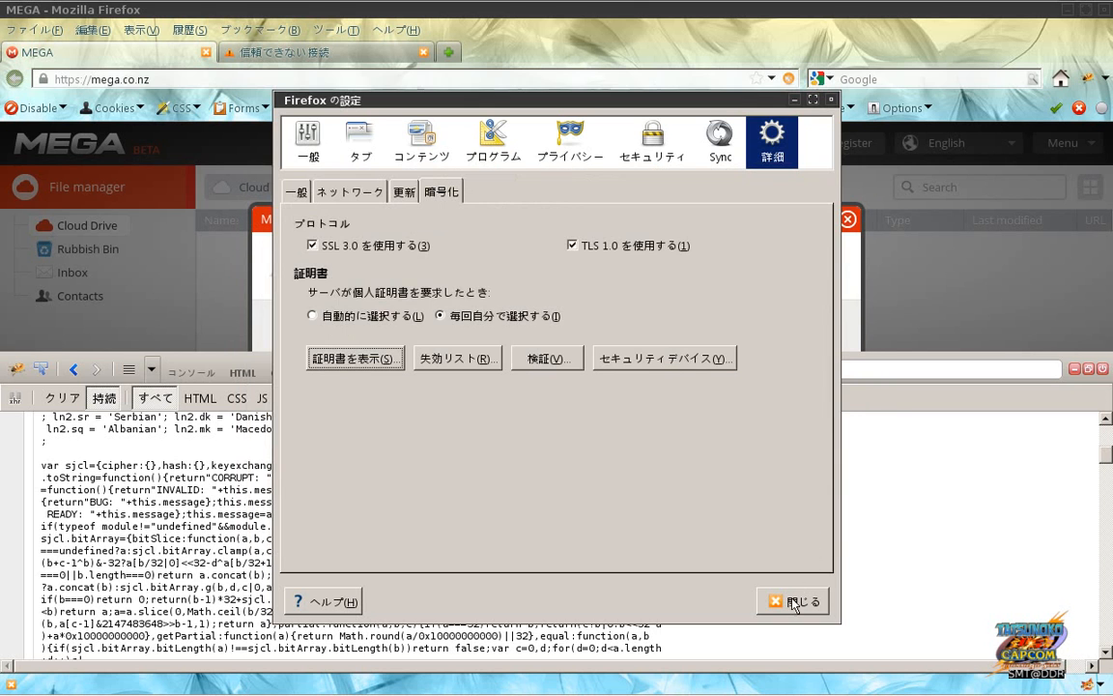
pyautogui.click(794, 597)
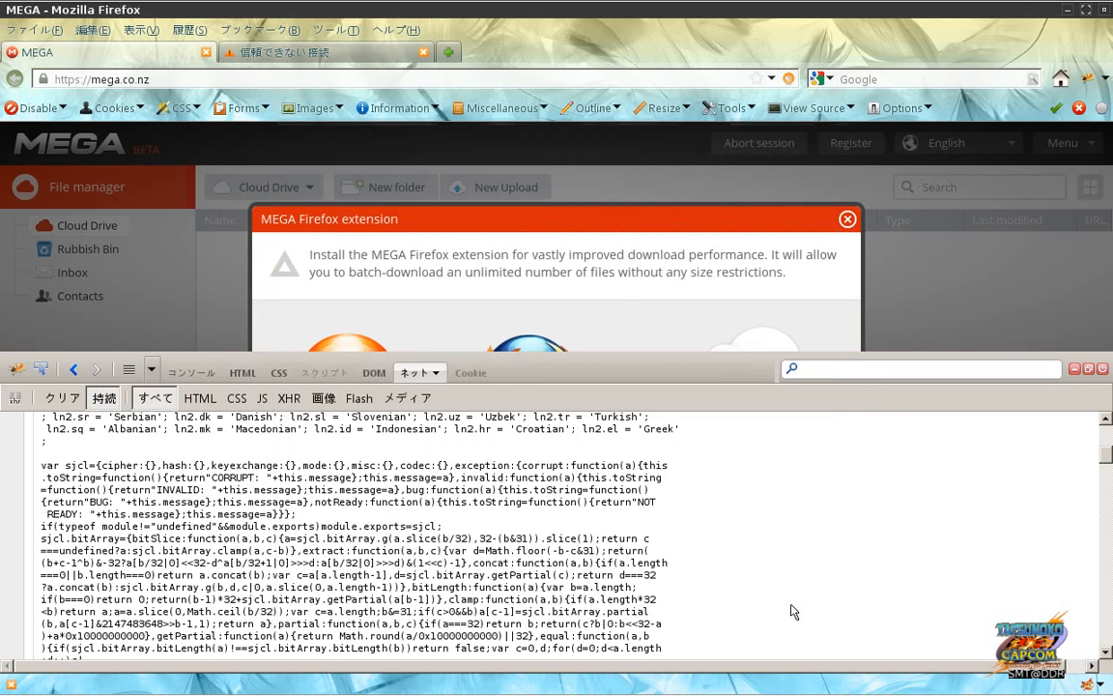
pyautogui.click(1101, 370)
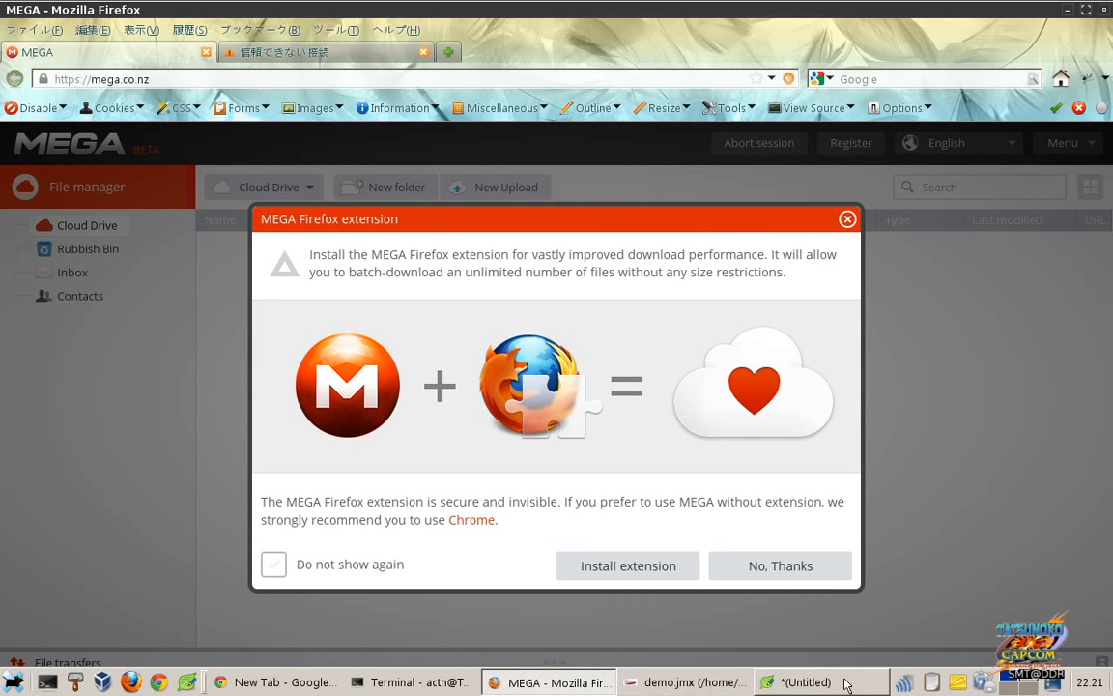
pyautogui.click(708, 683)
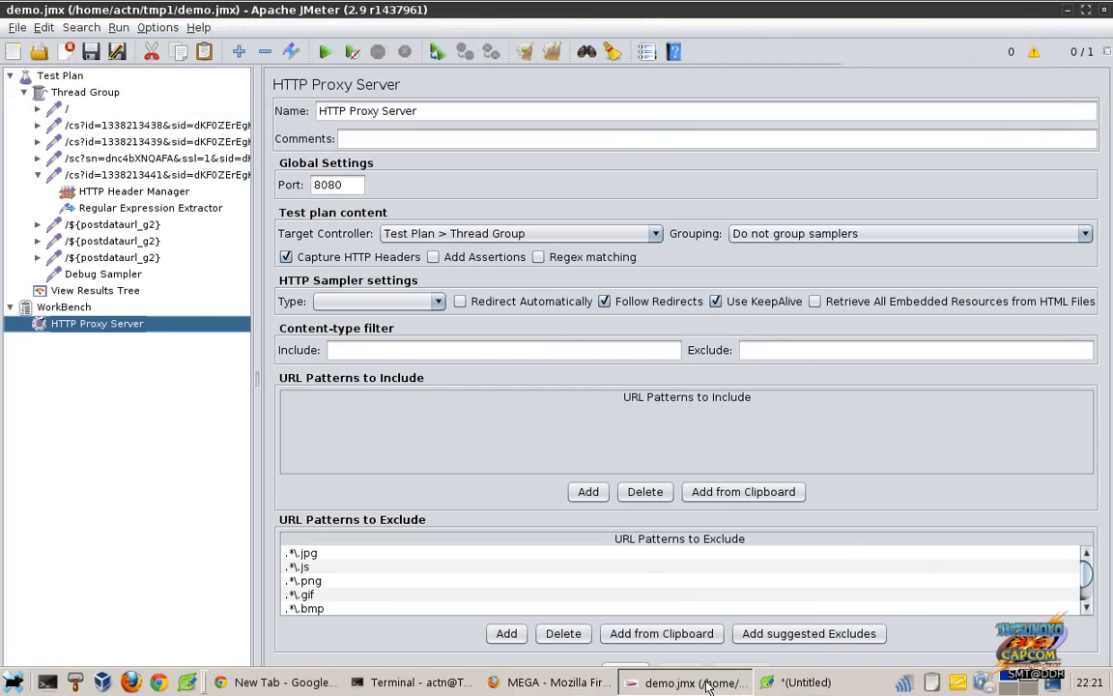
pyautogui.click(123, 176)
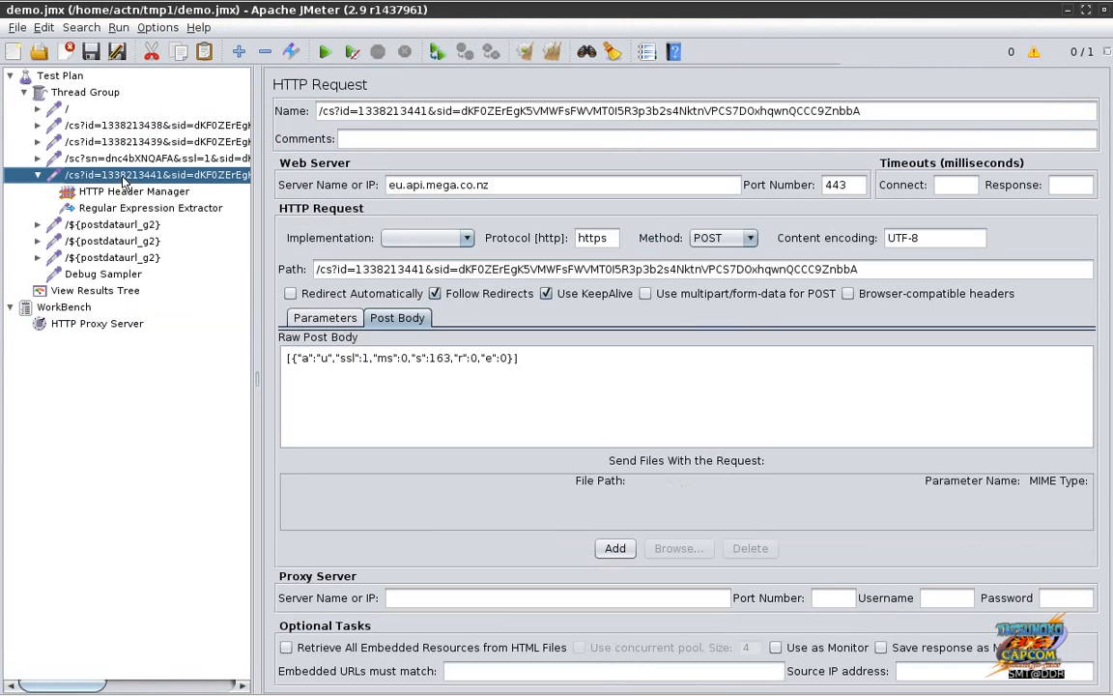
pyautogui.click(91, 129)
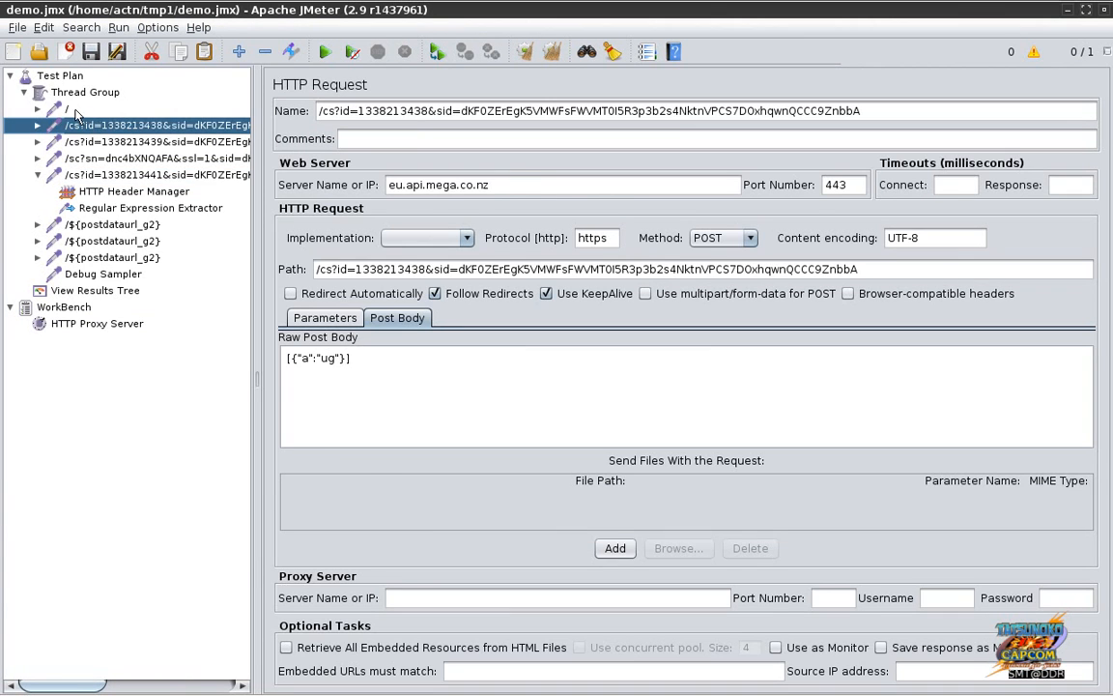
# Step: Add a BeanShell Sampler to the Thread Group after the Debug Sampler
pyautogui.rightClick(81, 97)
pyautogui.moveTo(102, 112)
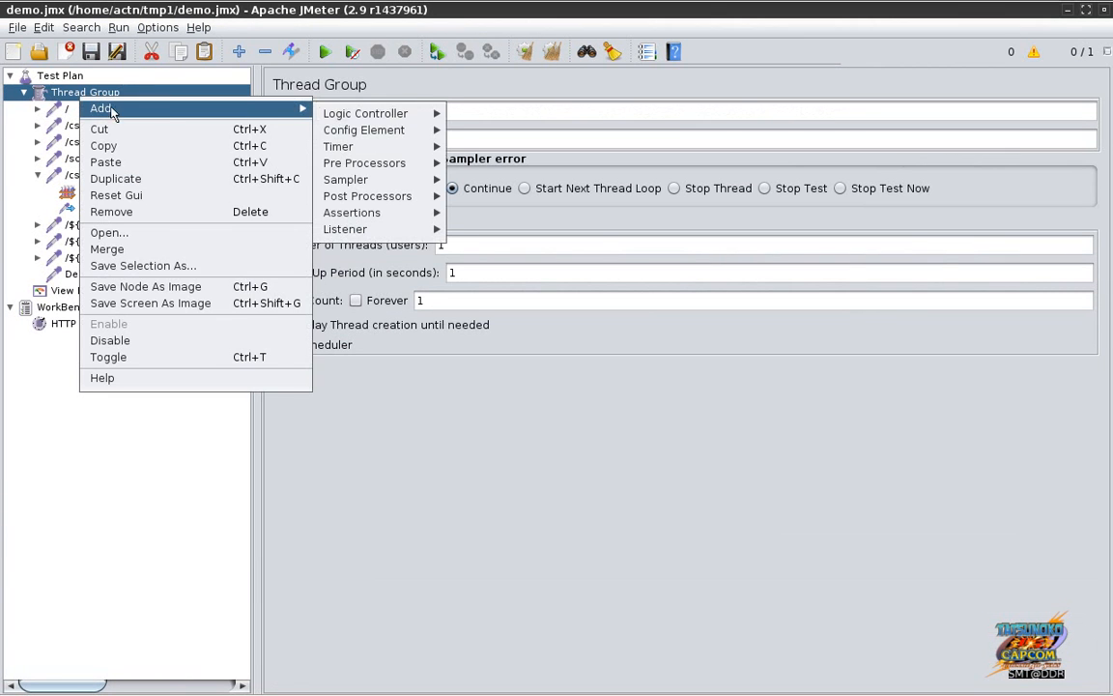
pyautogui.moveTo(331, 118)
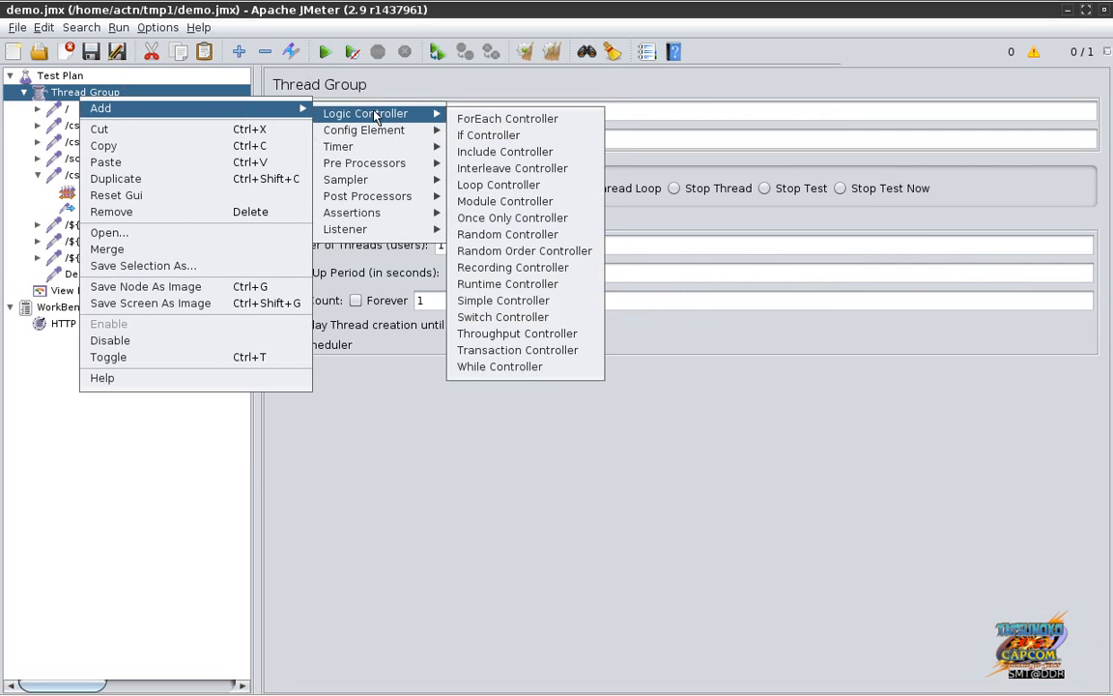
pyautogui.moveTo(383, 183)
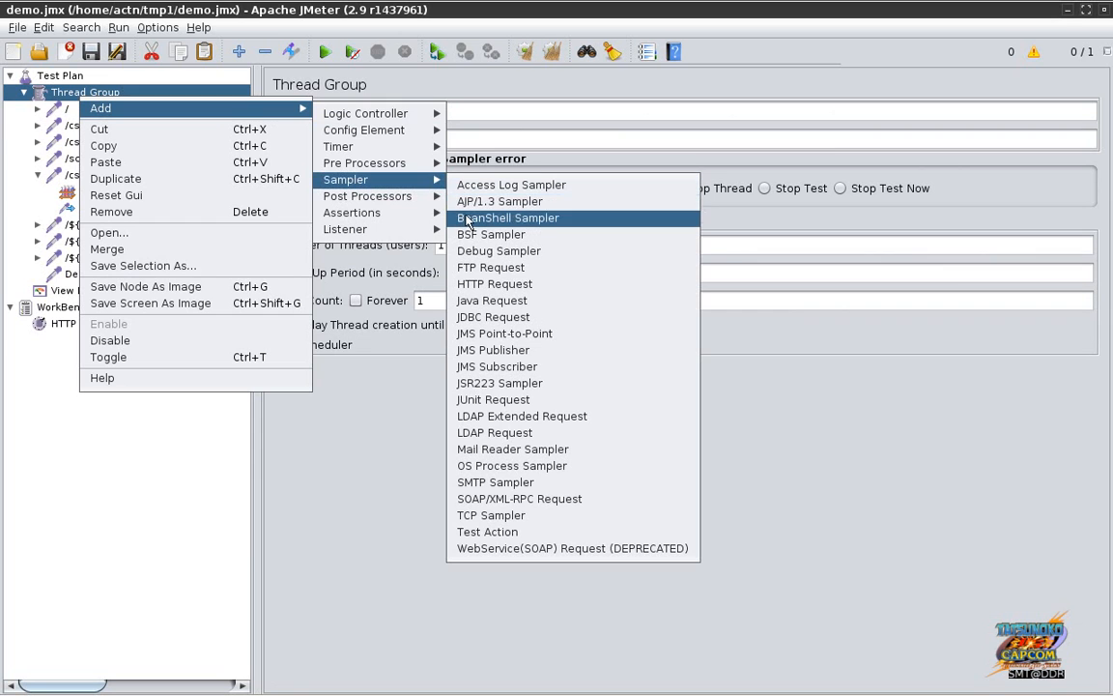
pyautogui.click(467, 221)
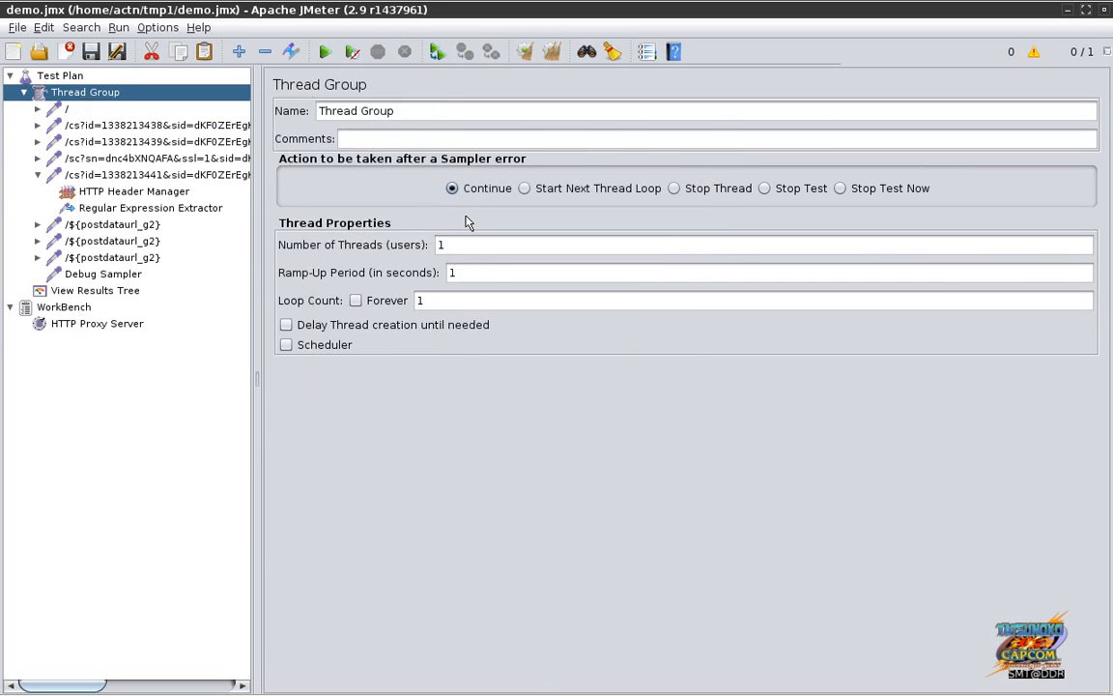
pyautogui.click(458, 205)
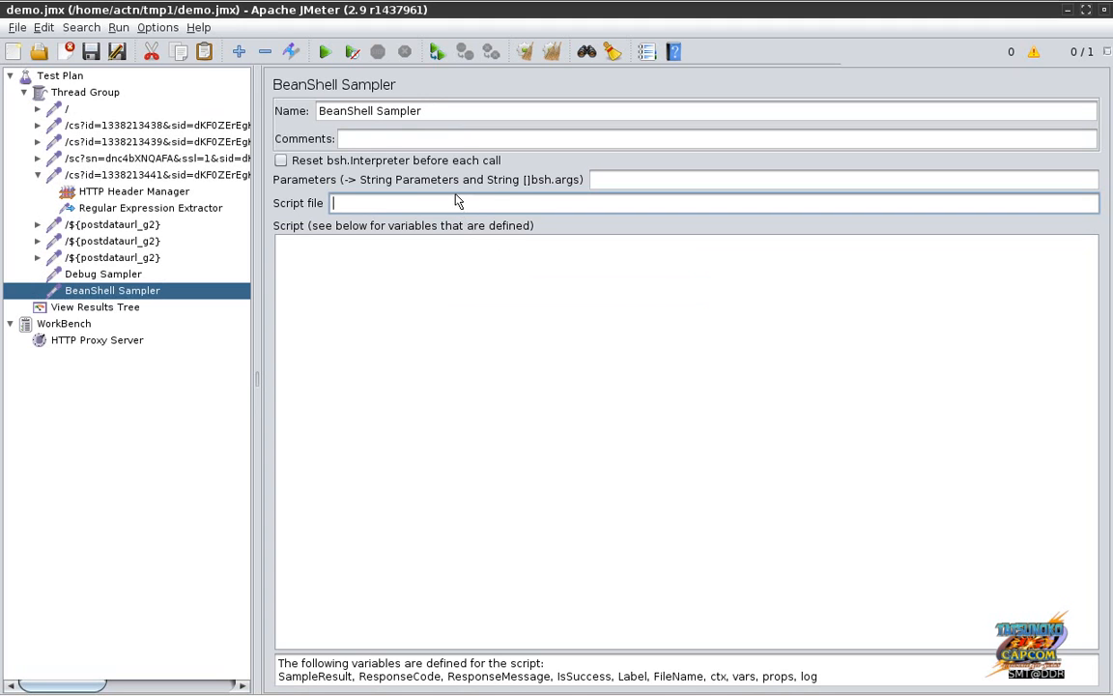
pyautogui.click(472, 289)
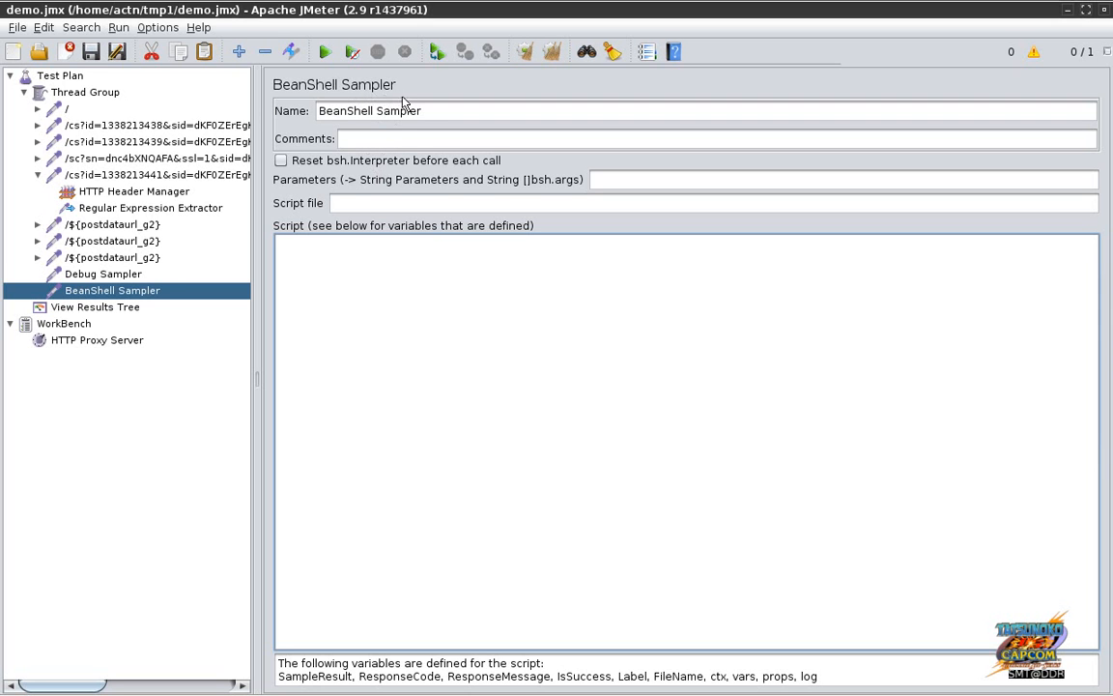
pyautogui.rightClick(142, 302)
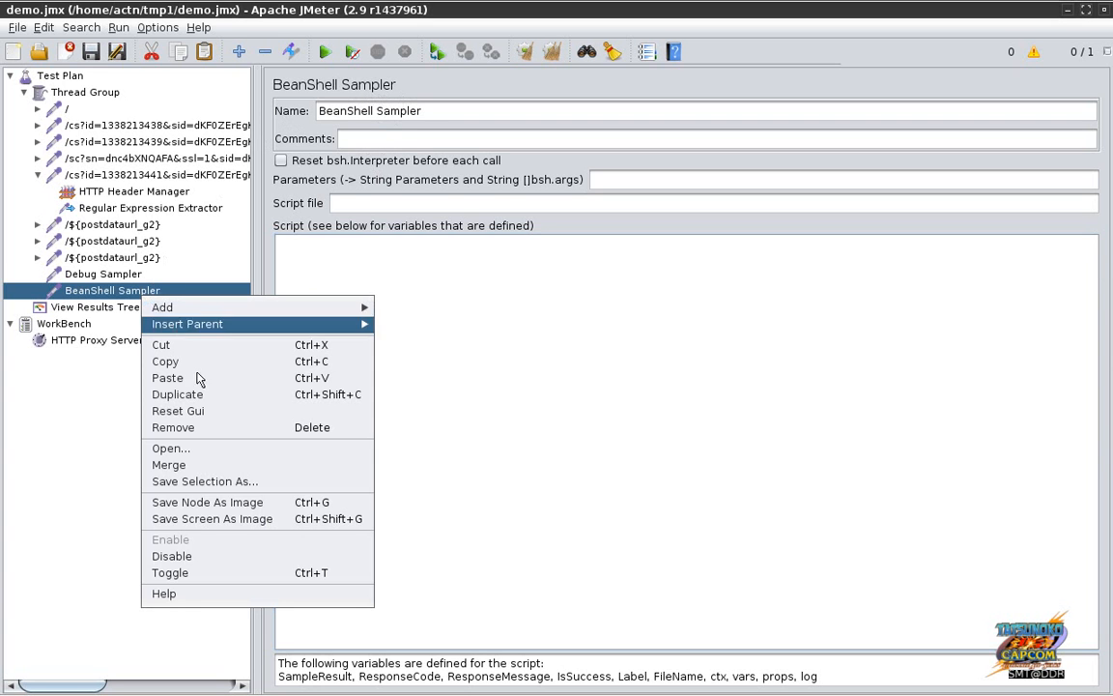
# Step: Read the BeanShell Sampler help, then jump to the 18.1.11 BSF Sampler section
pyautogui.click(183, 594)
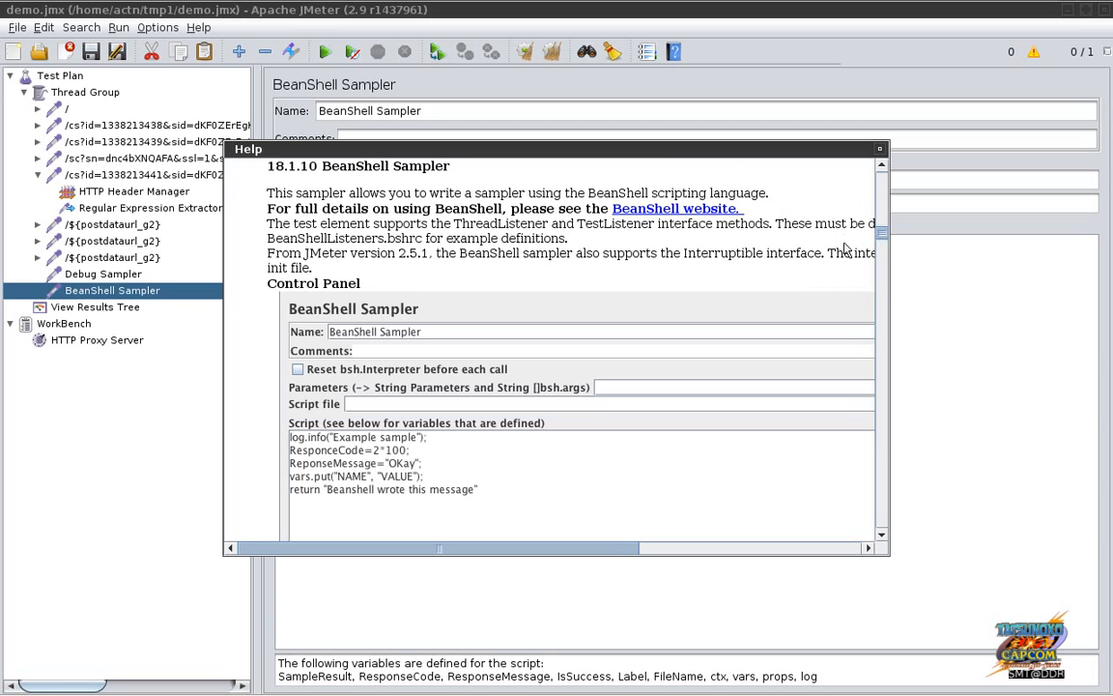
pyautogui.scroll(-3, 828, 256)
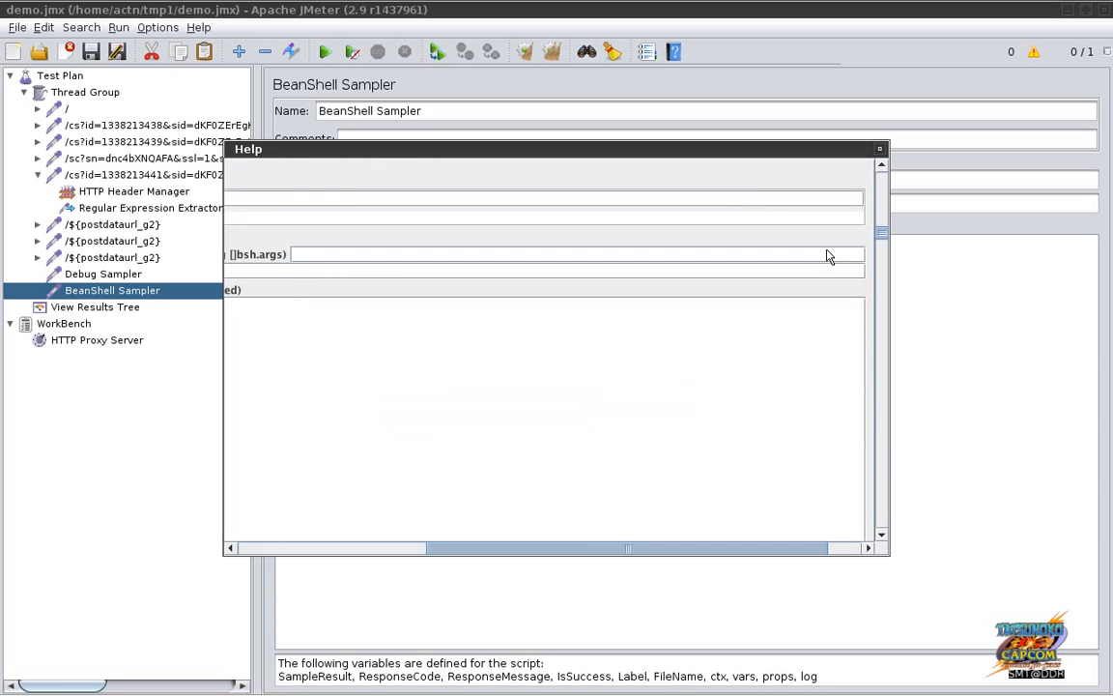
pyautogui.scroll(-3, 828, 256)
pyautogui.scroll(-2, 828, 256)
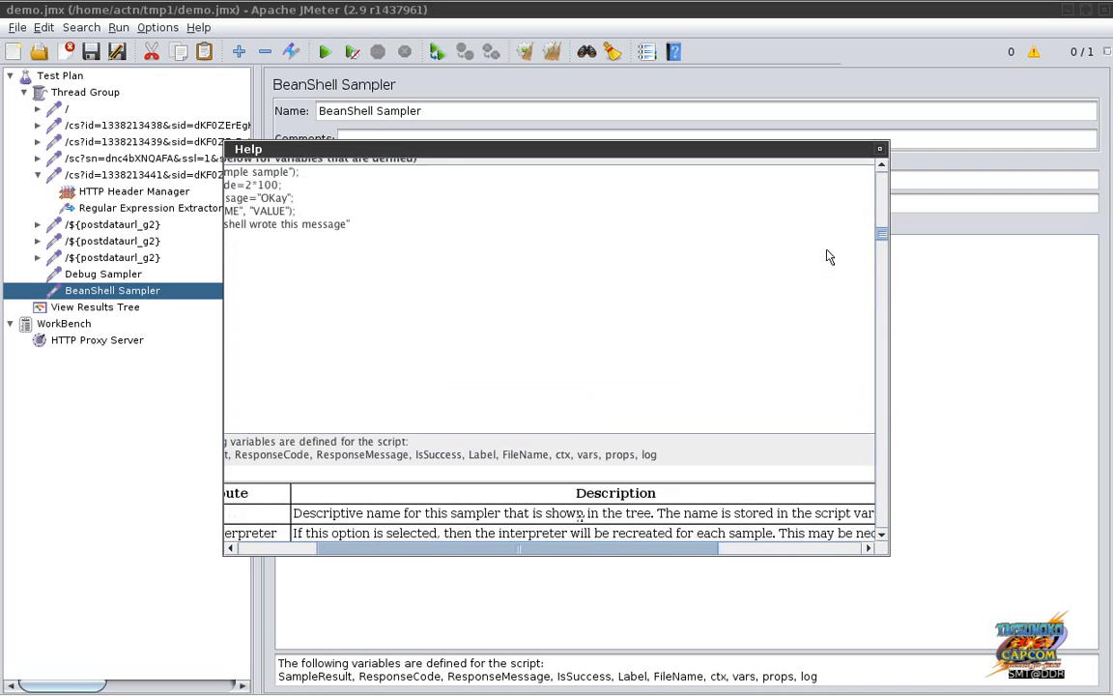
pyautogui.scroll(-2, 827, 256)
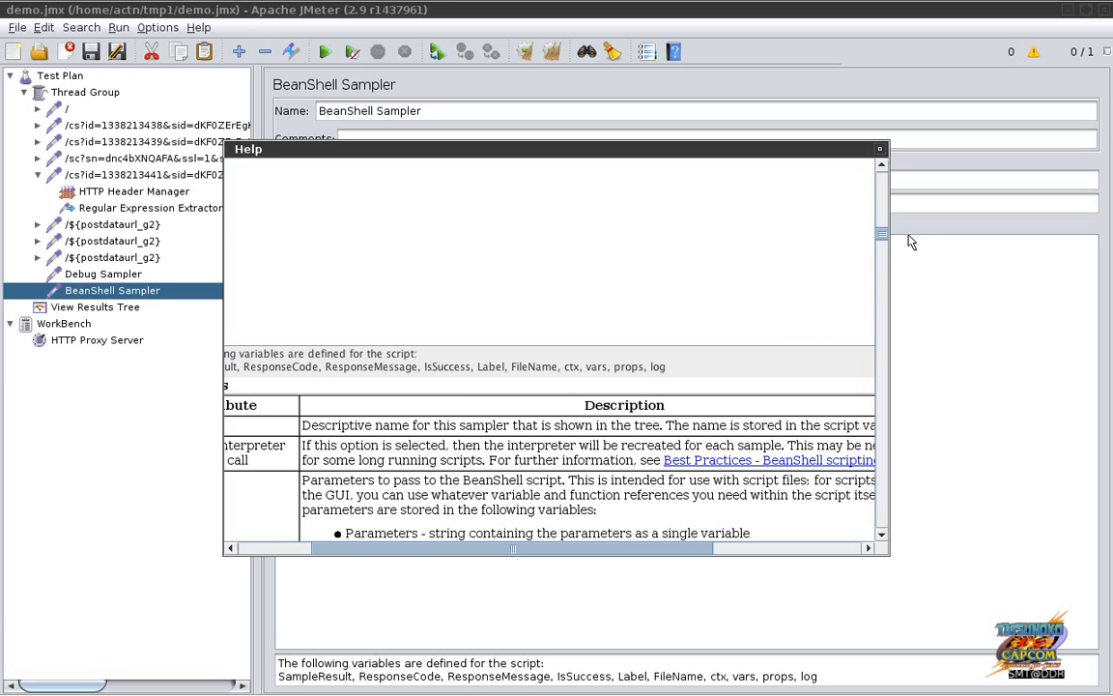
pyautogui.moveTo(881, 233); pyautogui.dragTo(882, 247)
pyautogui.scroll(3, 882, 246)
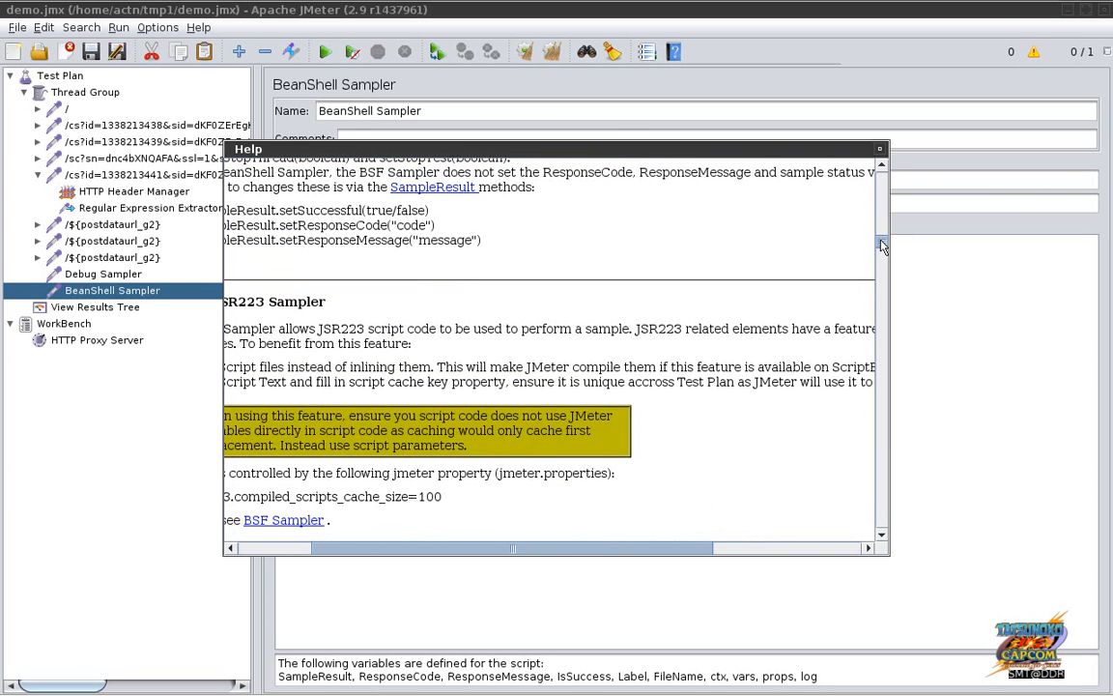
pyautogui.scroll(-3, 882, 247)
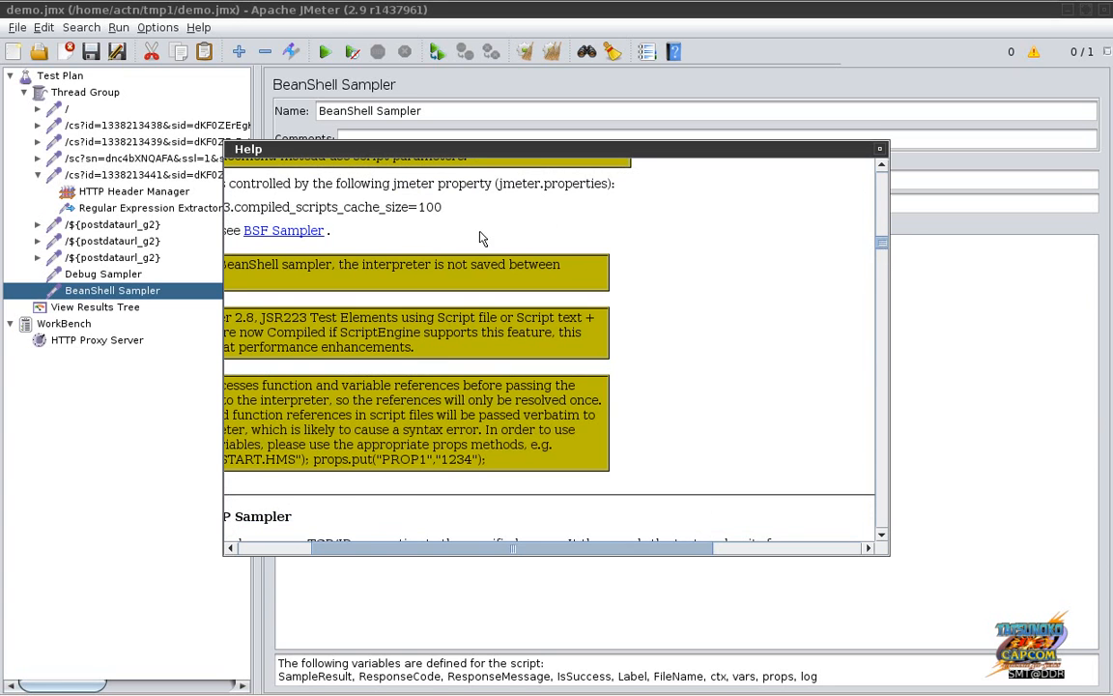
pyautogui.click(284, 231)
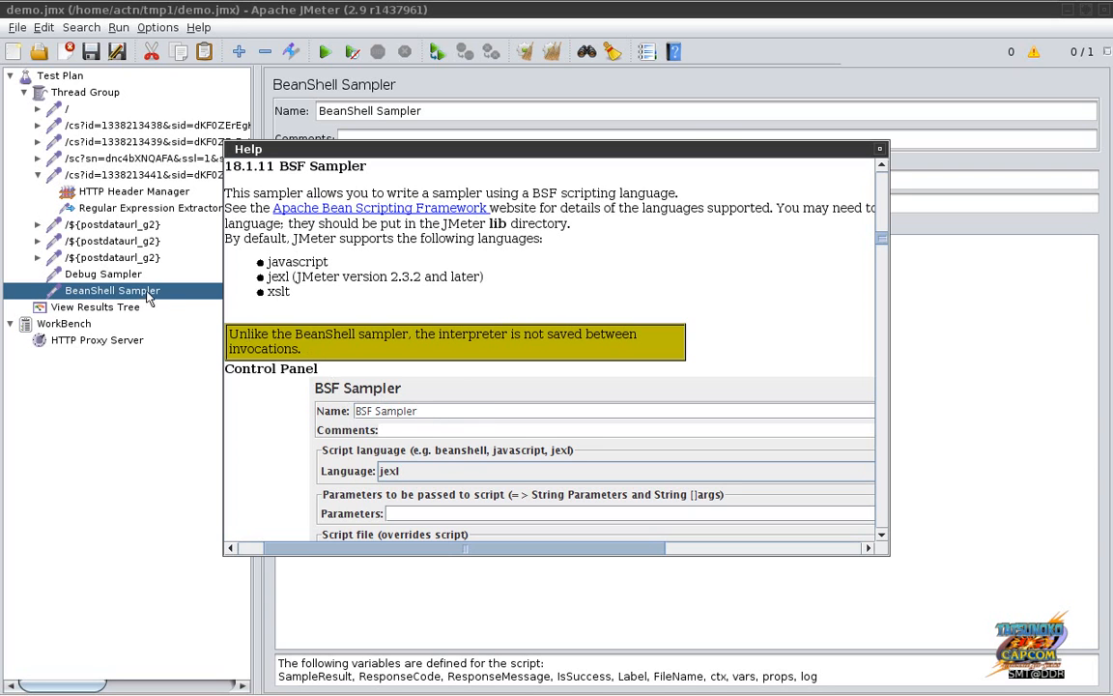
pyautogui.press('Escape')
# Step: Add a BSF Sampler below the BeanShell Sampler, glancing at Firefox before returning to JMeter
pyautogui.click(89, 93)
pyautogui.rightClick(92, 94)
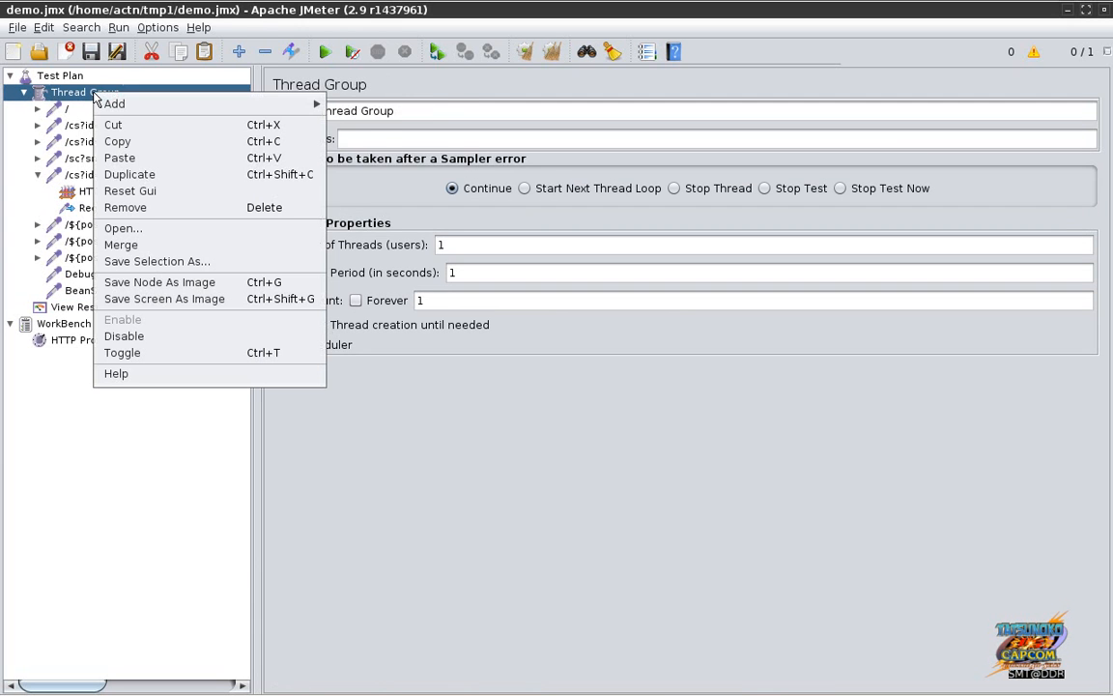
pyautogui.moveTo(142, 111)
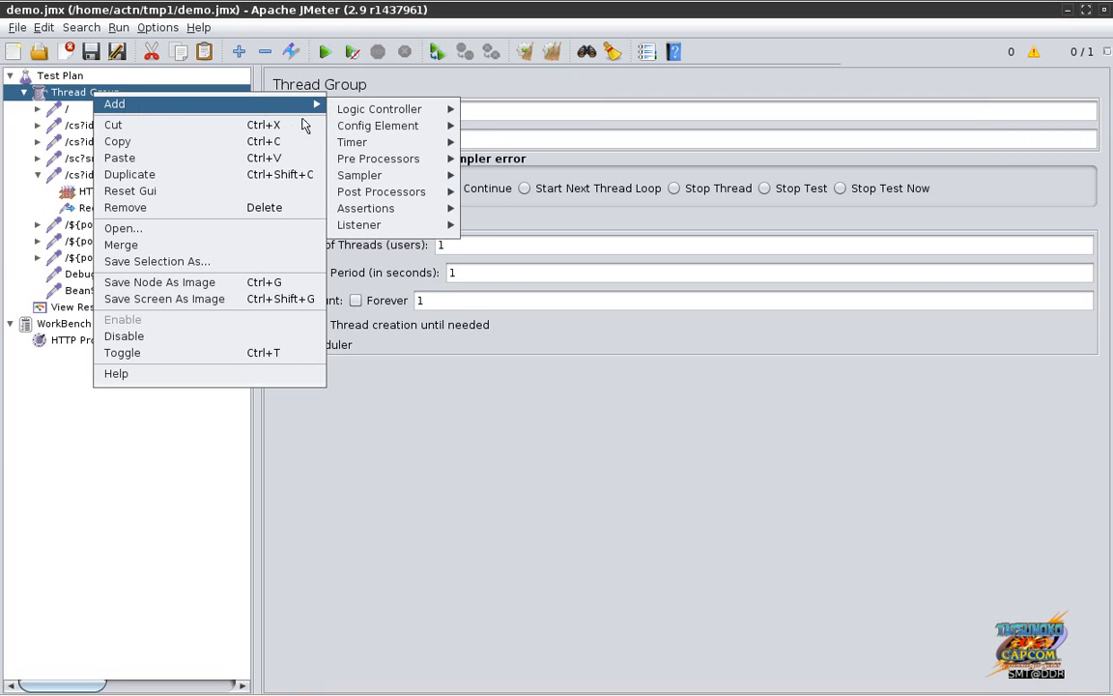
pyautogui.moveTo(368, 184)
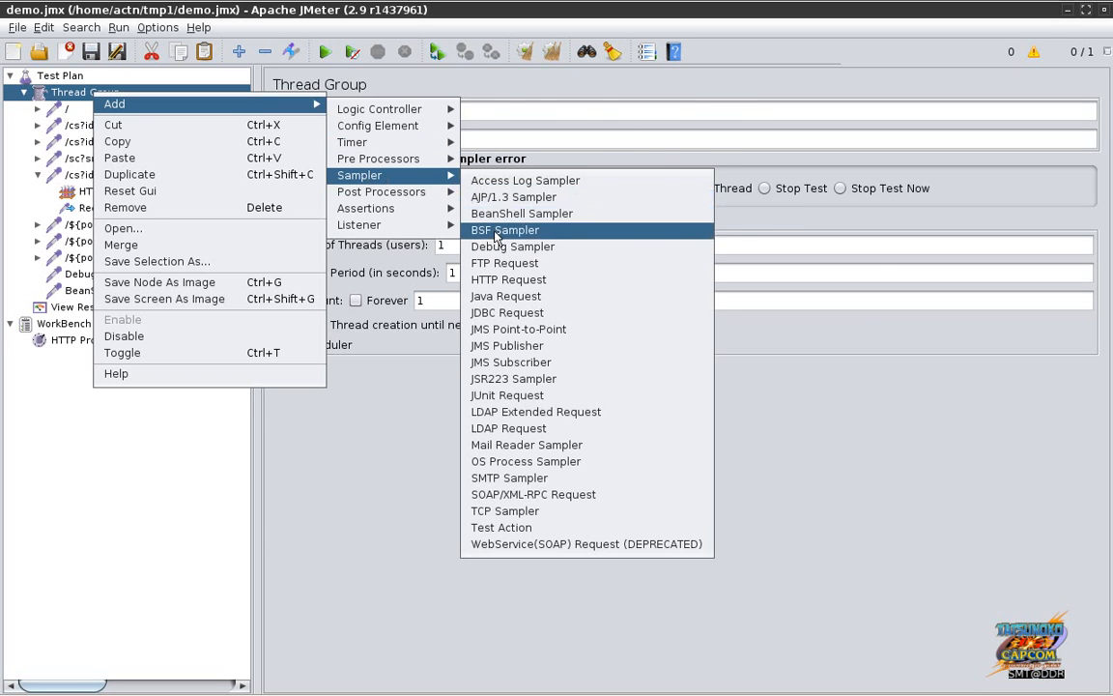
pyautogui.click(493, 229)
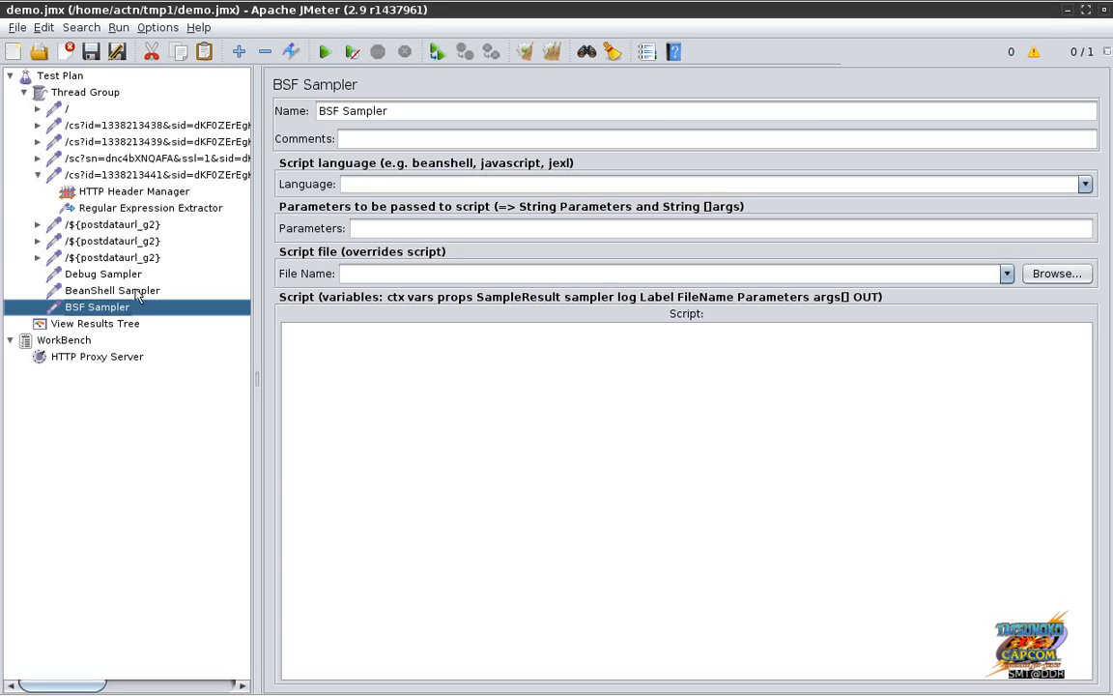
pyautogui.hotkey('alt', 'Tab')
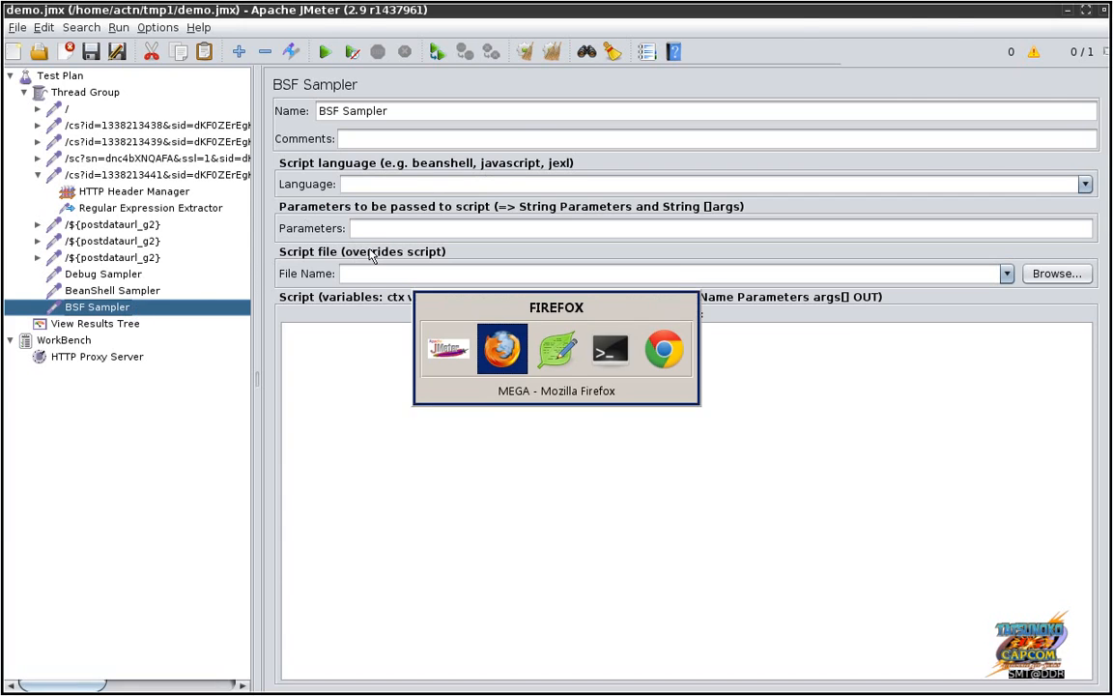
pyautogui.hotkey('alt', 'Tab')
pyautogui.hotkey('alt', 'Tab')
pyautogui.hotkey('alt', 'Tab')
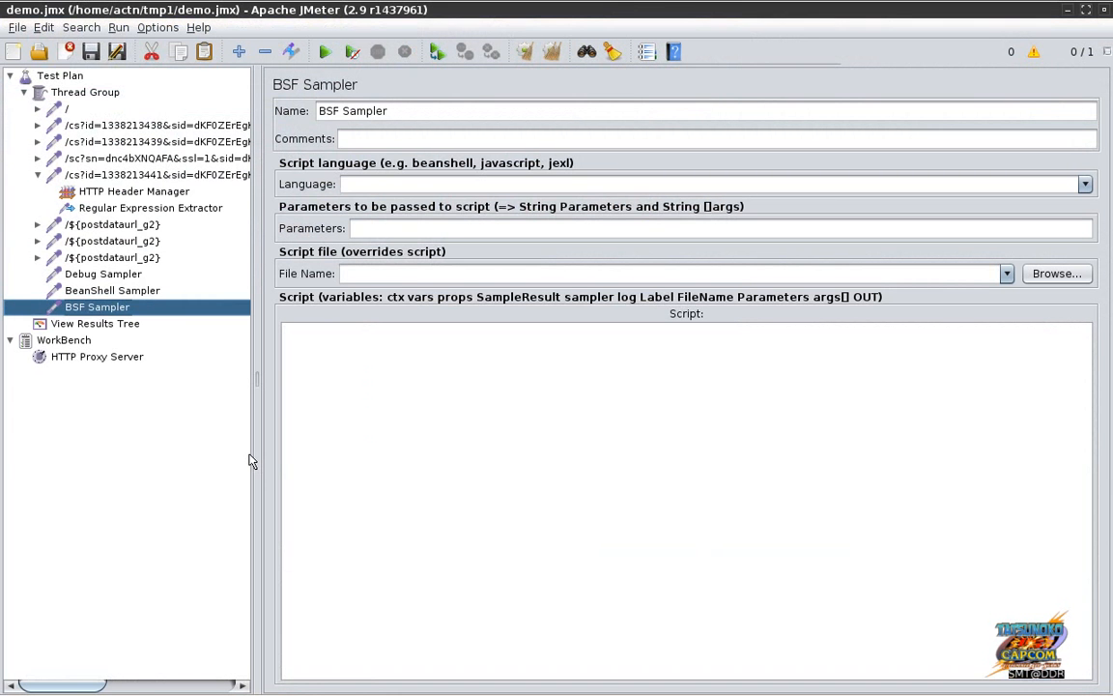
pyautogui.hotkey('alt', 'Tab')
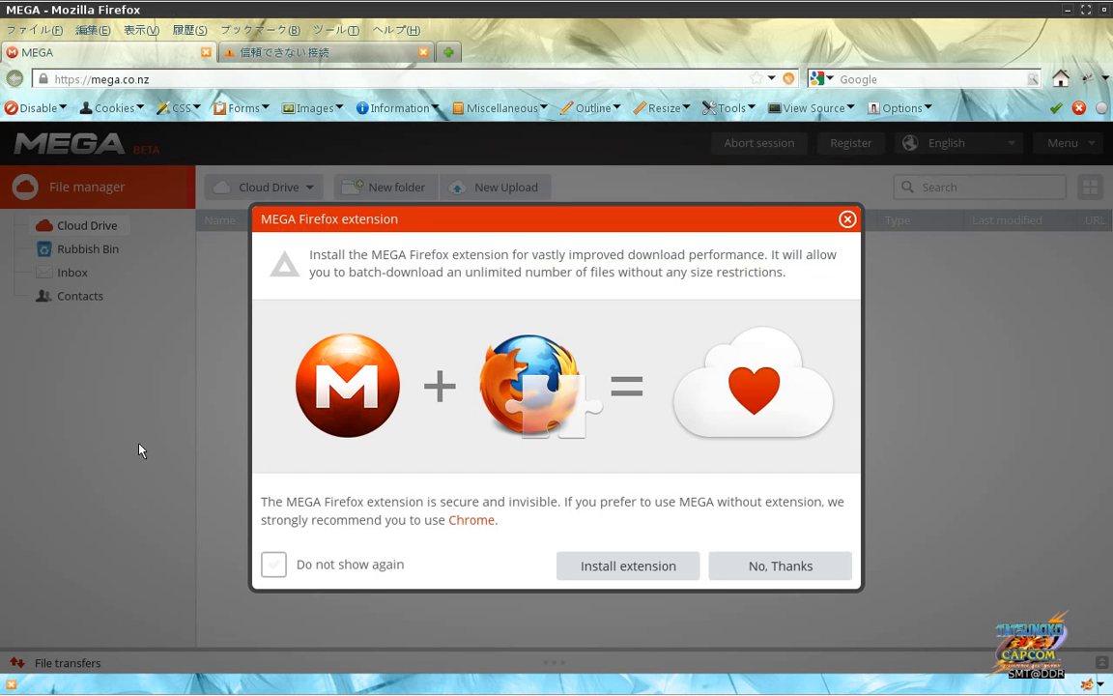
pyautogui.hotkey('alt', 'Tab')
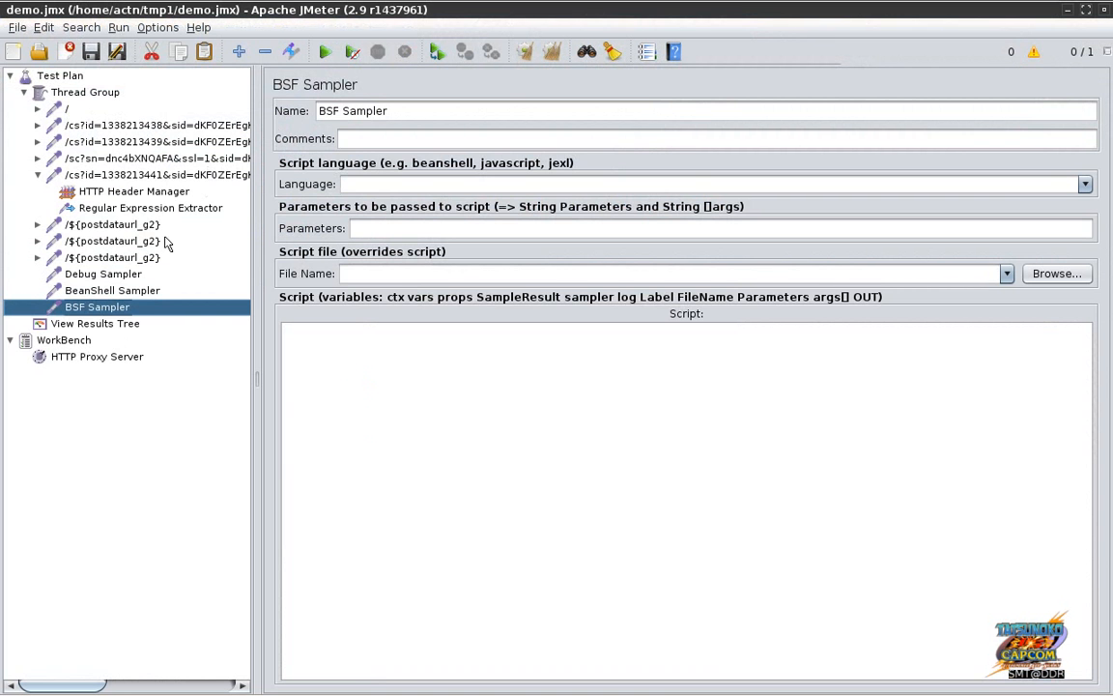
pyautogui.click(111, 322)
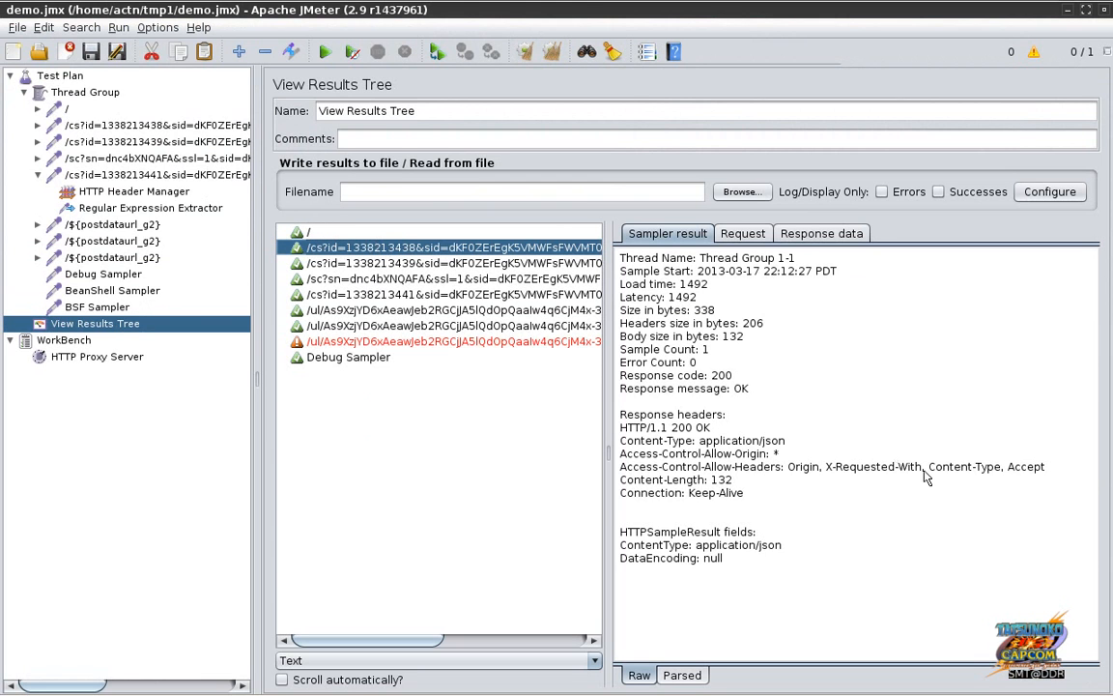
pyautogui.click(306, 232)
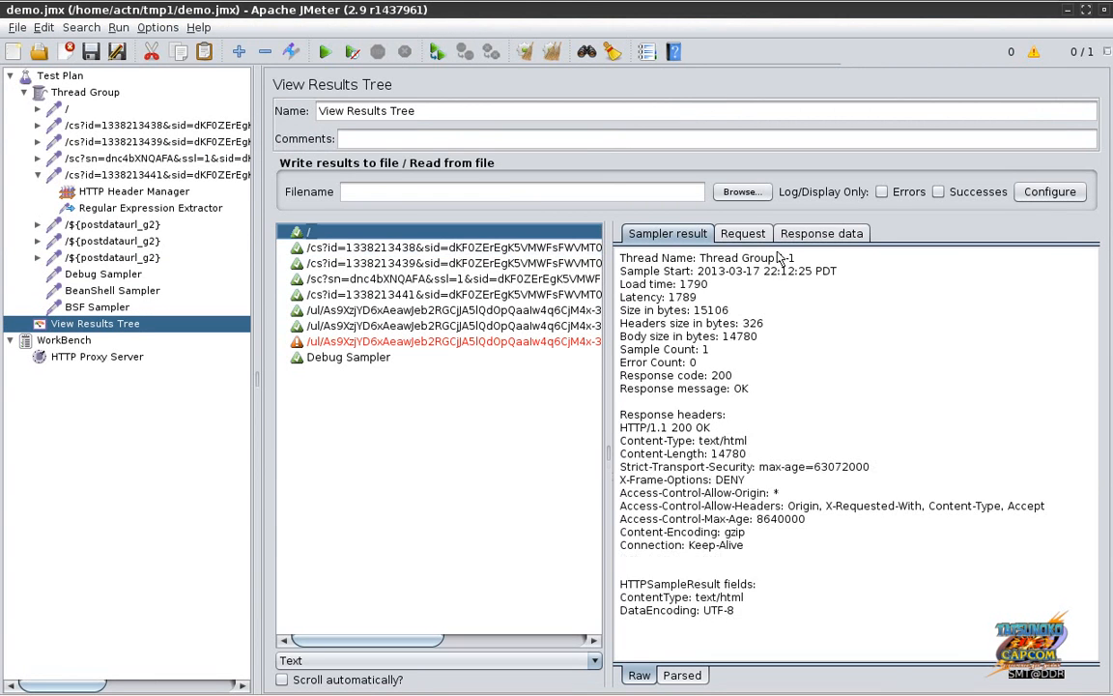
pyautogui.click(812, 236)
pyautogui.moveTo(1089, 277); pyautogui.dragTo(1089, 358)
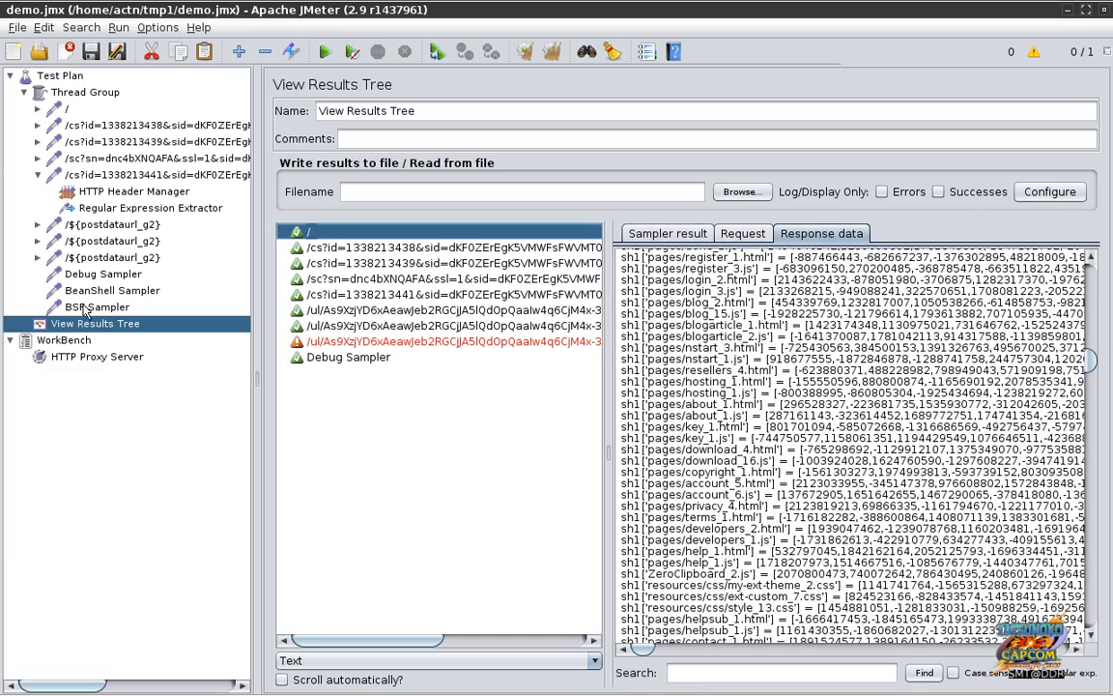
pyautogui.click(85, 306)
pyautogui.click(376, 394)
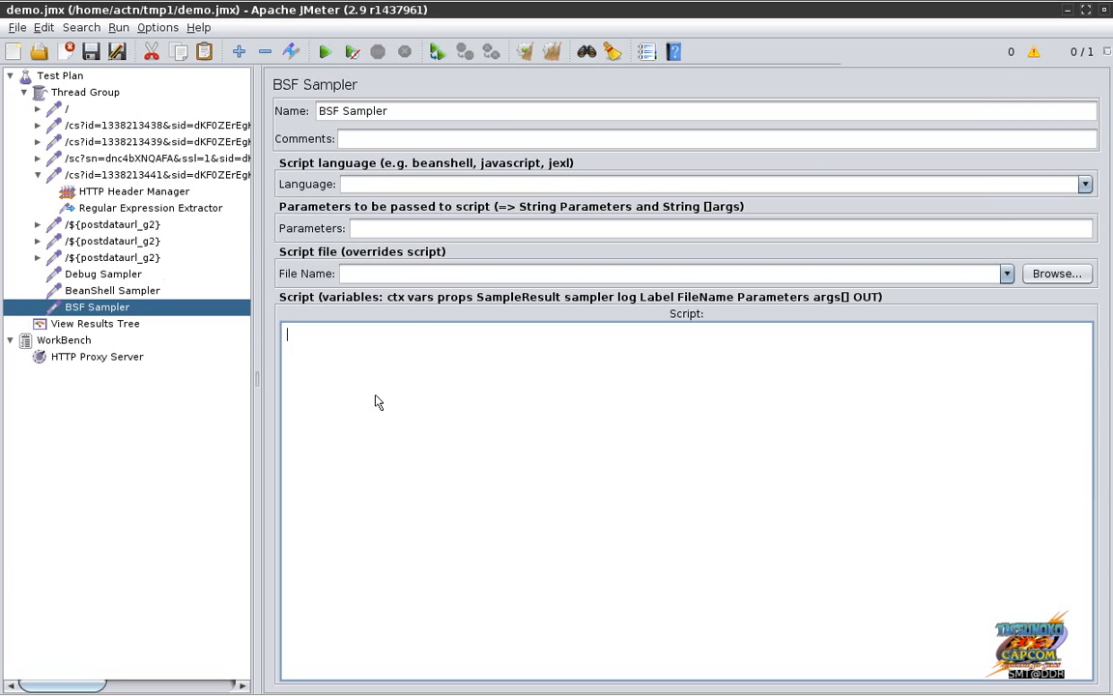
pyautogui.hotkey('alt', 'Tab')
pyautogui.hotkey('alt', 'Tab')
pyautogui.moveTo(828, 688)
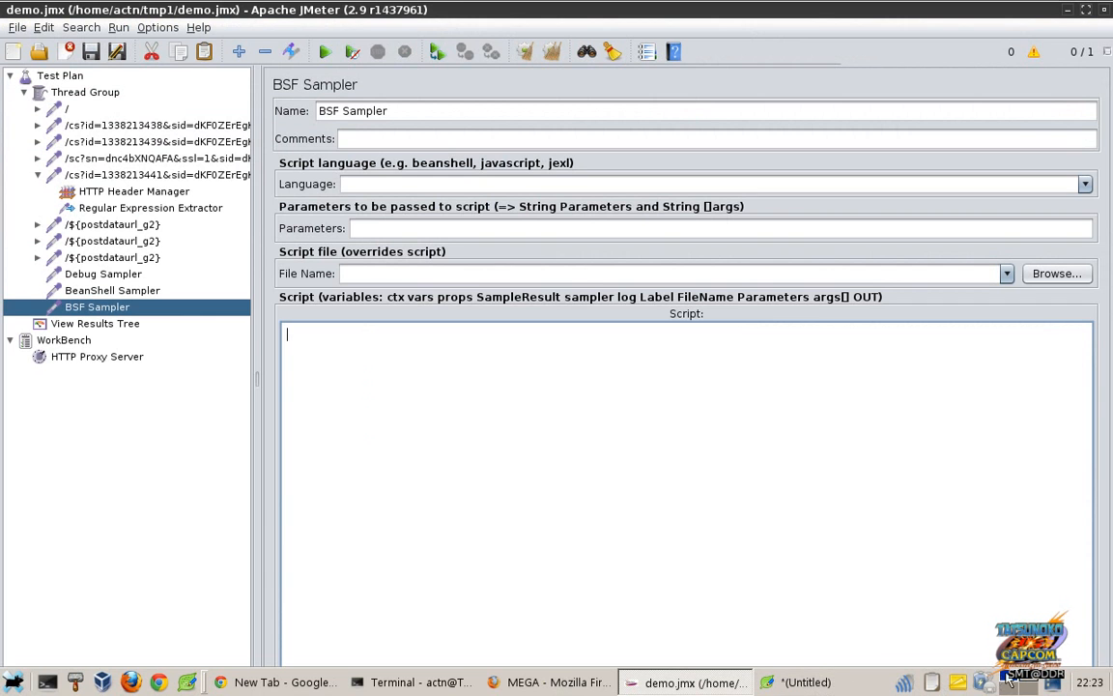
# Step: Stop the Audacity recording at about 56:08 and bring the terminal forward
pyautogui.click(1029, 683)
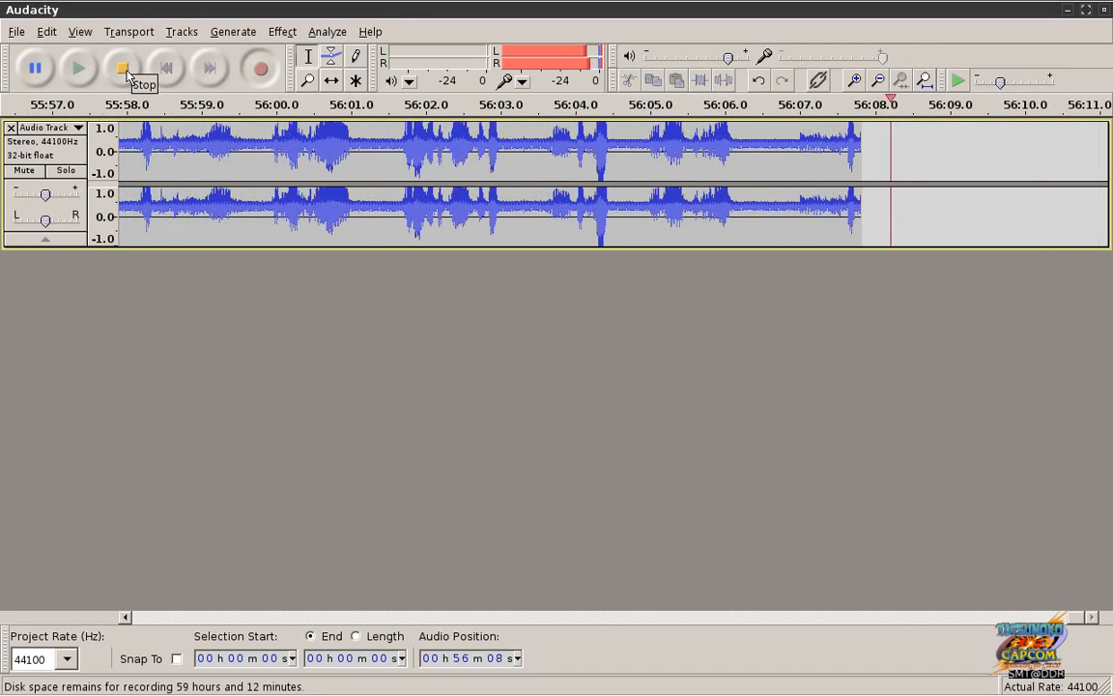
pyautogui.click(127, 74)
pyautogui.hotkey('alt', 'Tab')
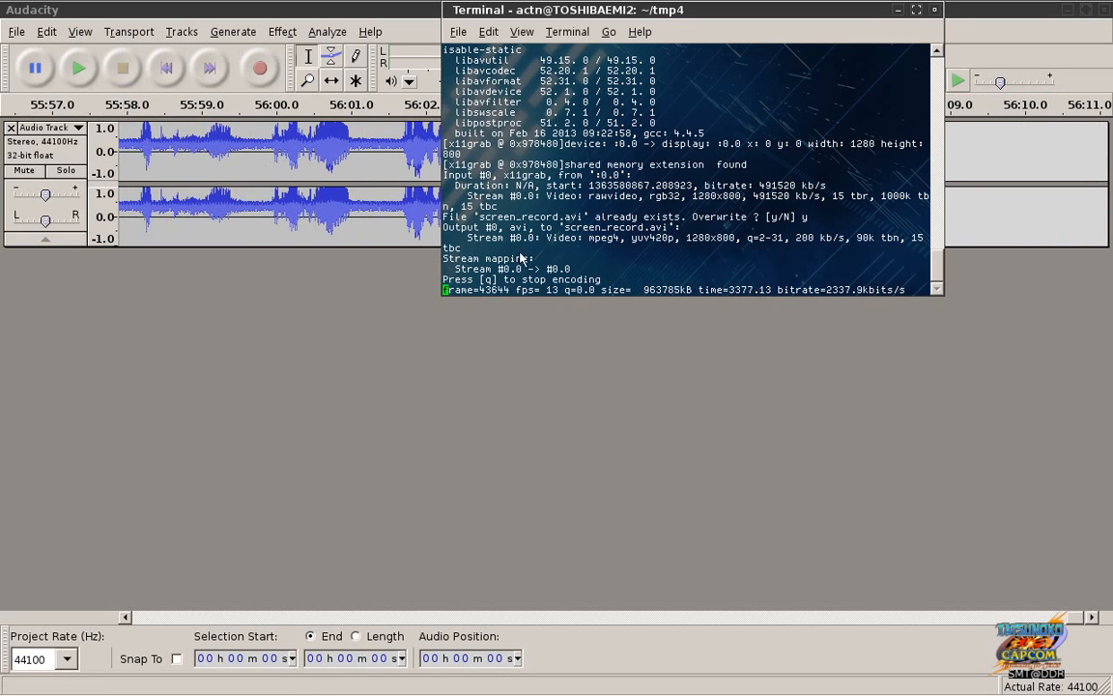